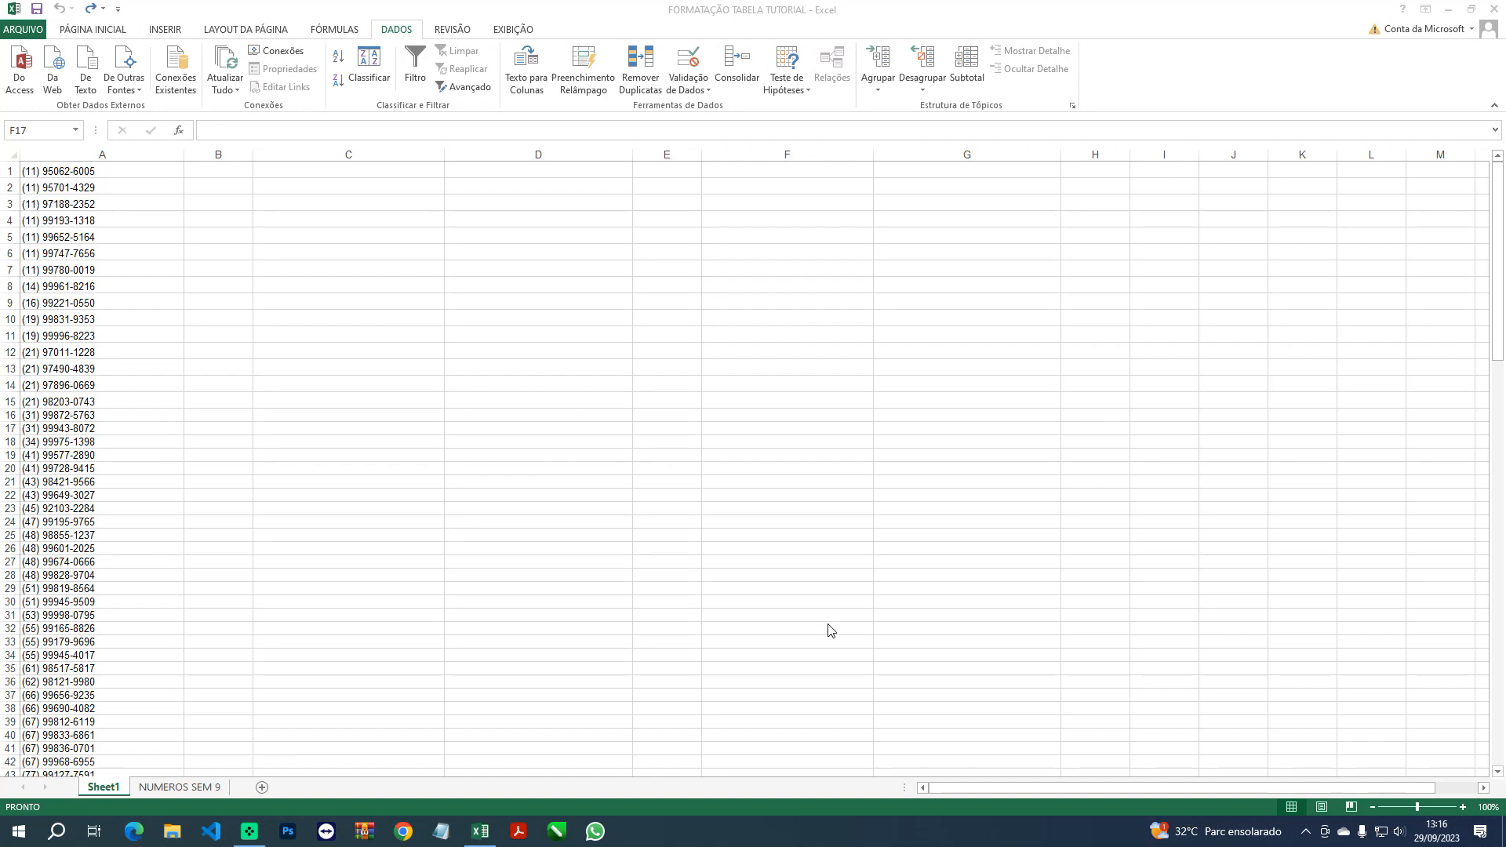
Look through the full list of phone numbers in column A of Sheet1
{"action": "left_click", "coordinate": [87, 174]}
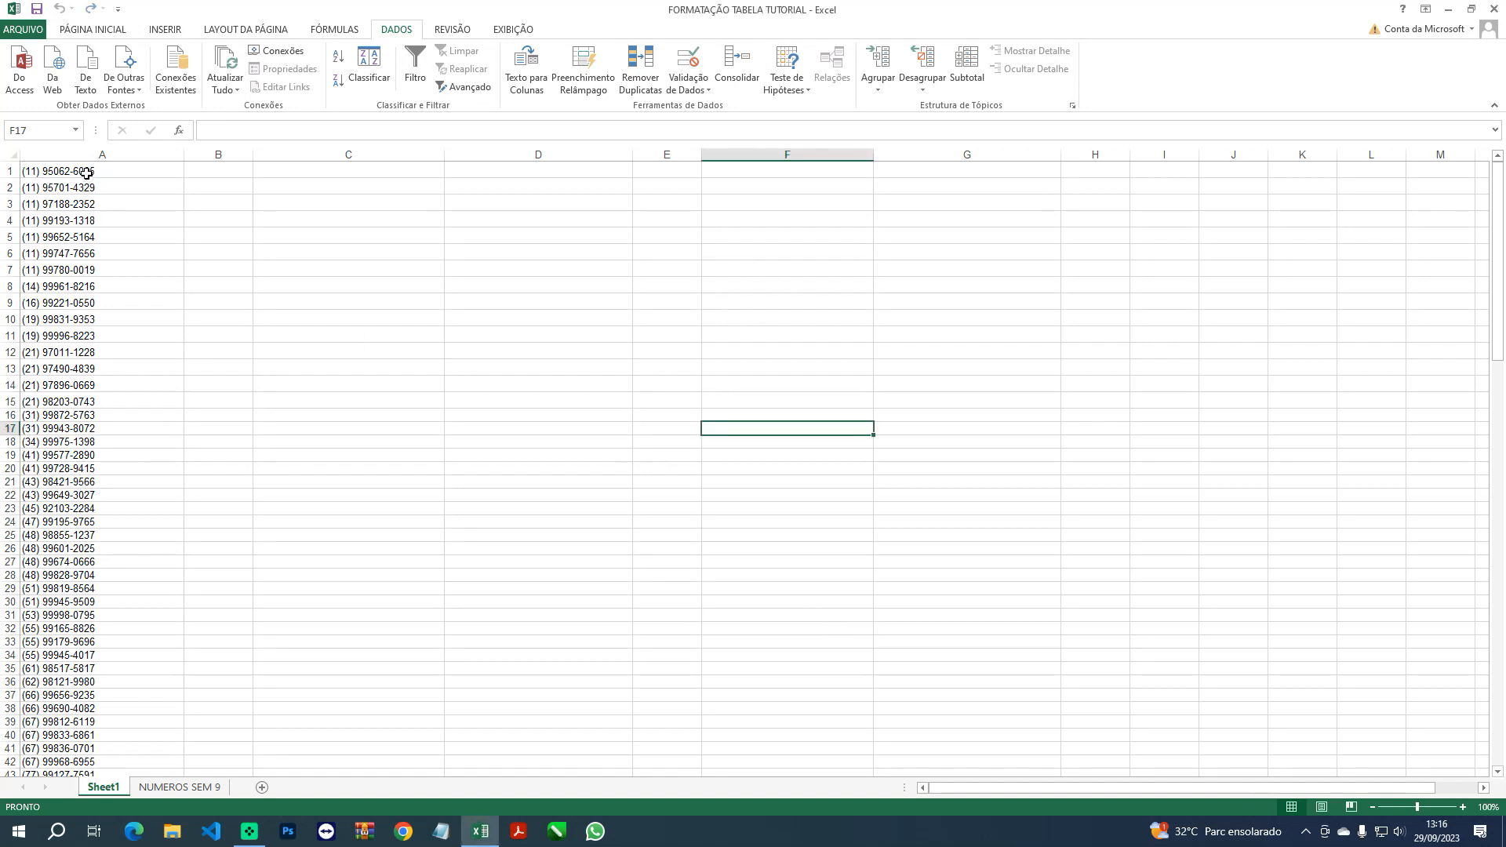
{"action": "left_click", "coordinate": [87, 173]}
{"action": "scroll", "coordinate": [110, 440], "scroll_direction": "down", "scroll_amount": 16}
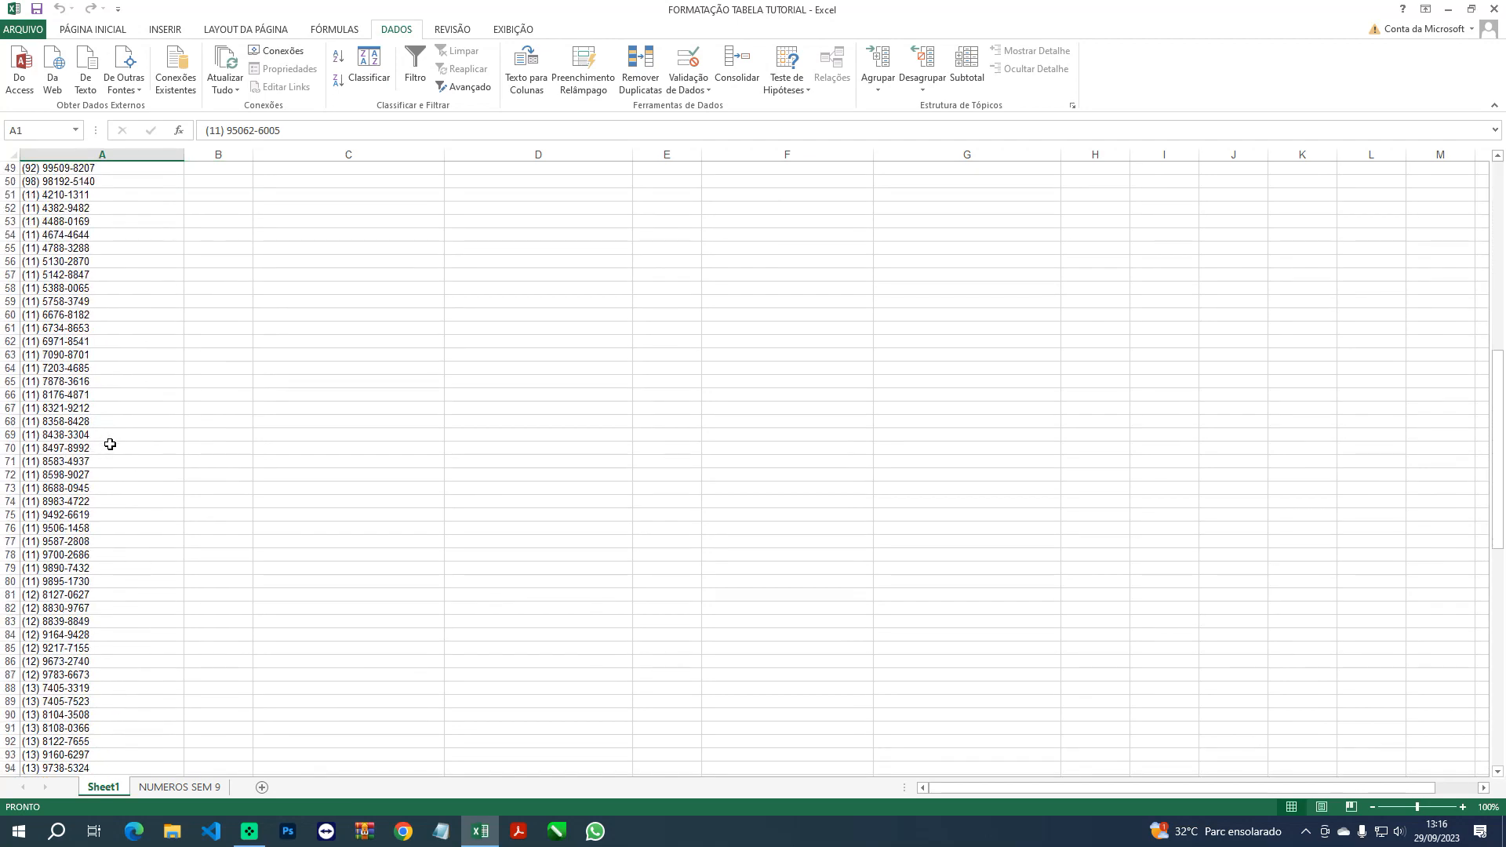
{"action": "scroll", "coordinate": [110, 444], "scroll_direction": "down", "scroll_amount": 18}
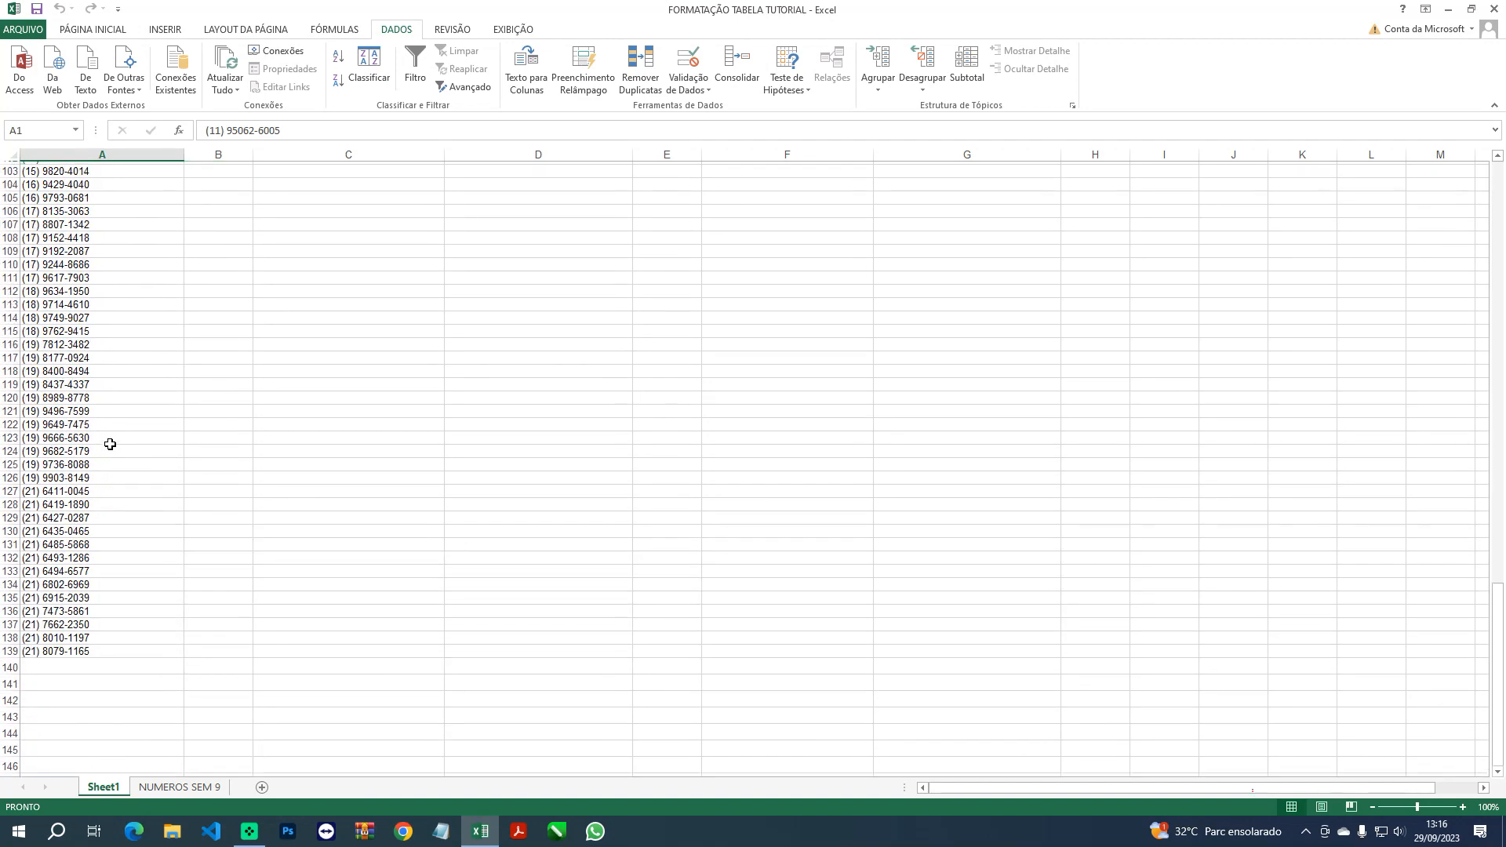
{"action": "scroll", "coordinate": [110, 444], "scroll_direction": "up", "scroll_amount": 20}
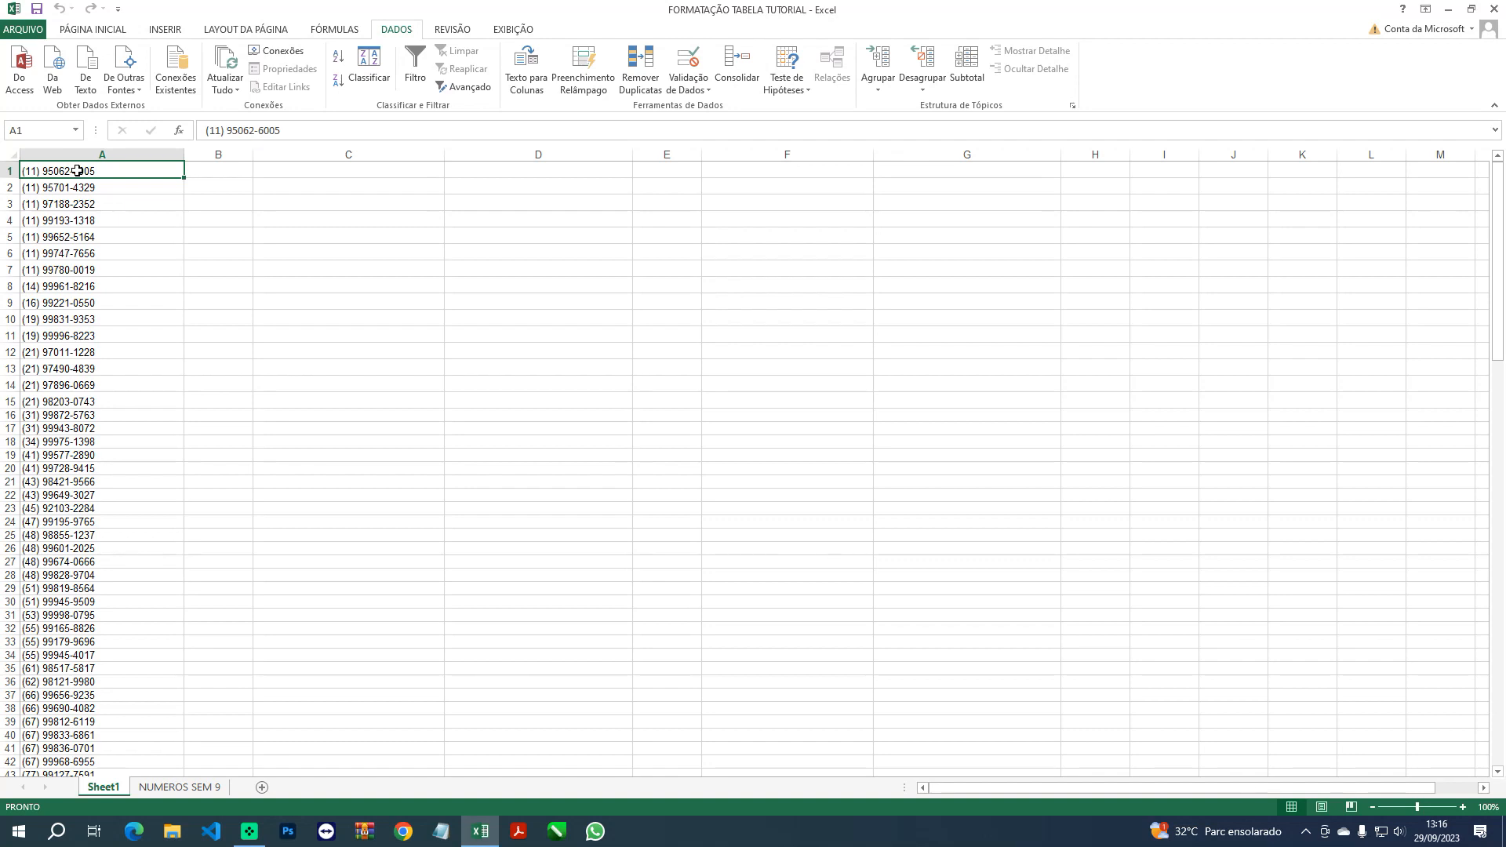
{"action": "left_click", "coordinate": [134, 370]}
{"action": "left_click", "coordinate": [140, 397]}
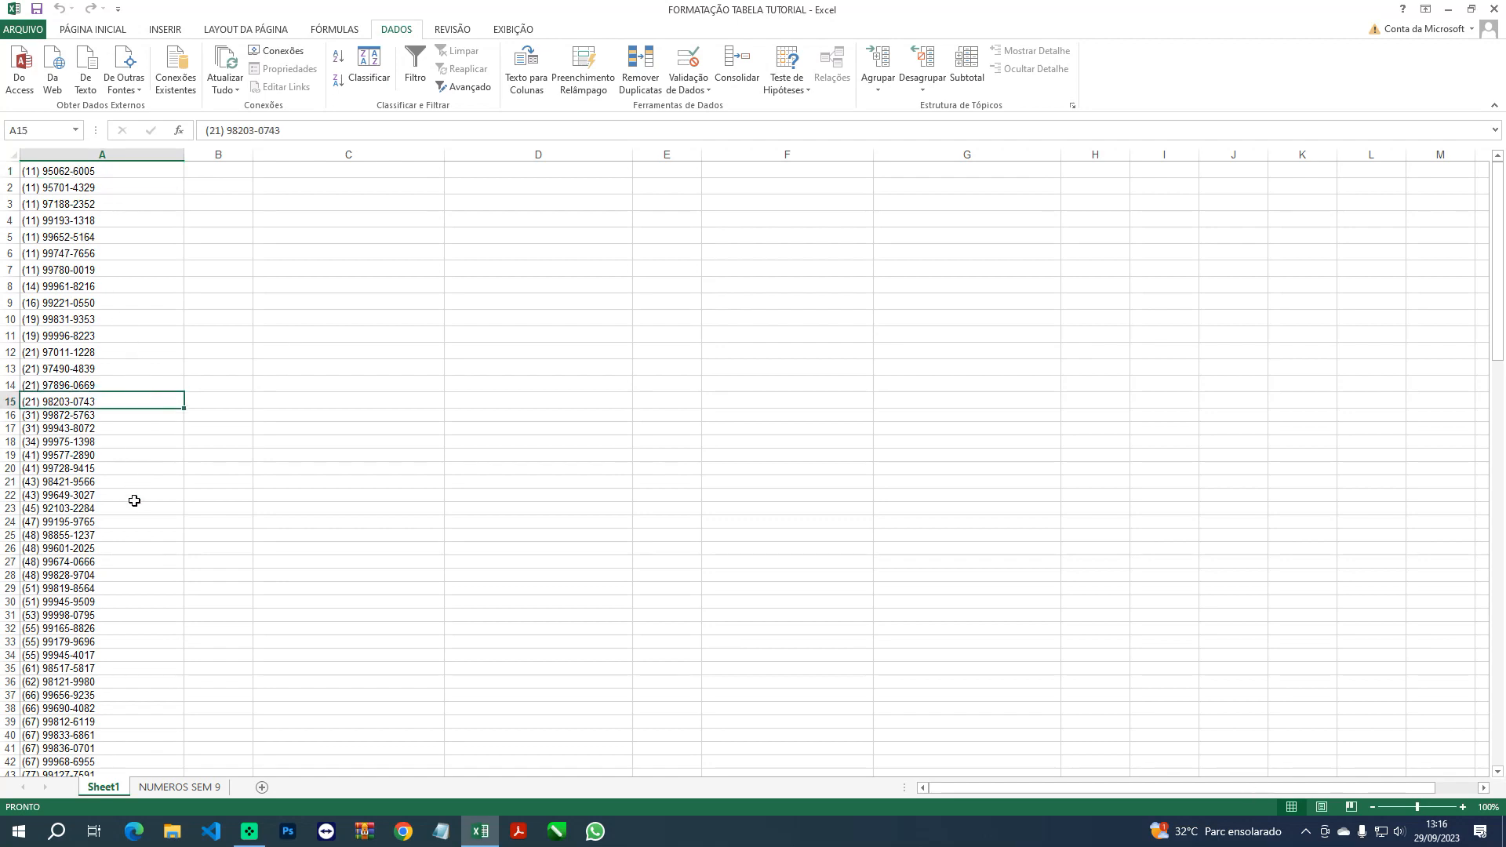
{"action": "scroll", "coordinate": [135, 501], "scroll_direction": "down", "scroll_amount": 7}
{"action": "scroll", "coordinate": [134, 503], "scroll_direction": "up", "scroll_amount": 7}
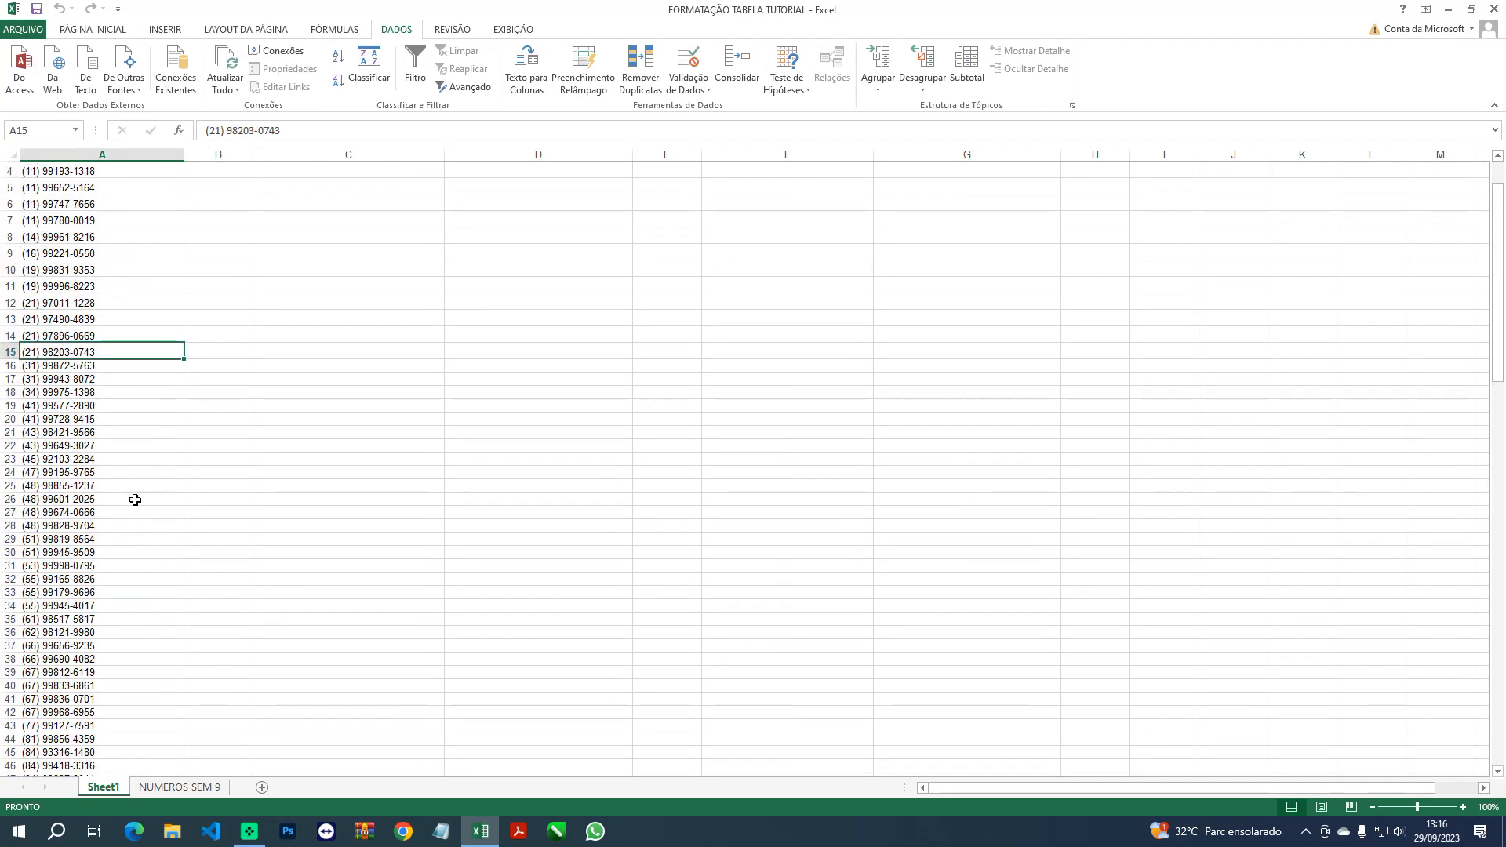
Compare the phone numbers that include the extra ninth digit with those without it, from row 51 down in column A
{"action": "left_click_drag", "start_coordinate": [96, 167], "coordinate": [78, 391]}
{"action": "scroll", "coordinate": [121, 416], "scroll_direction": "down", "scroll_amount": 3}
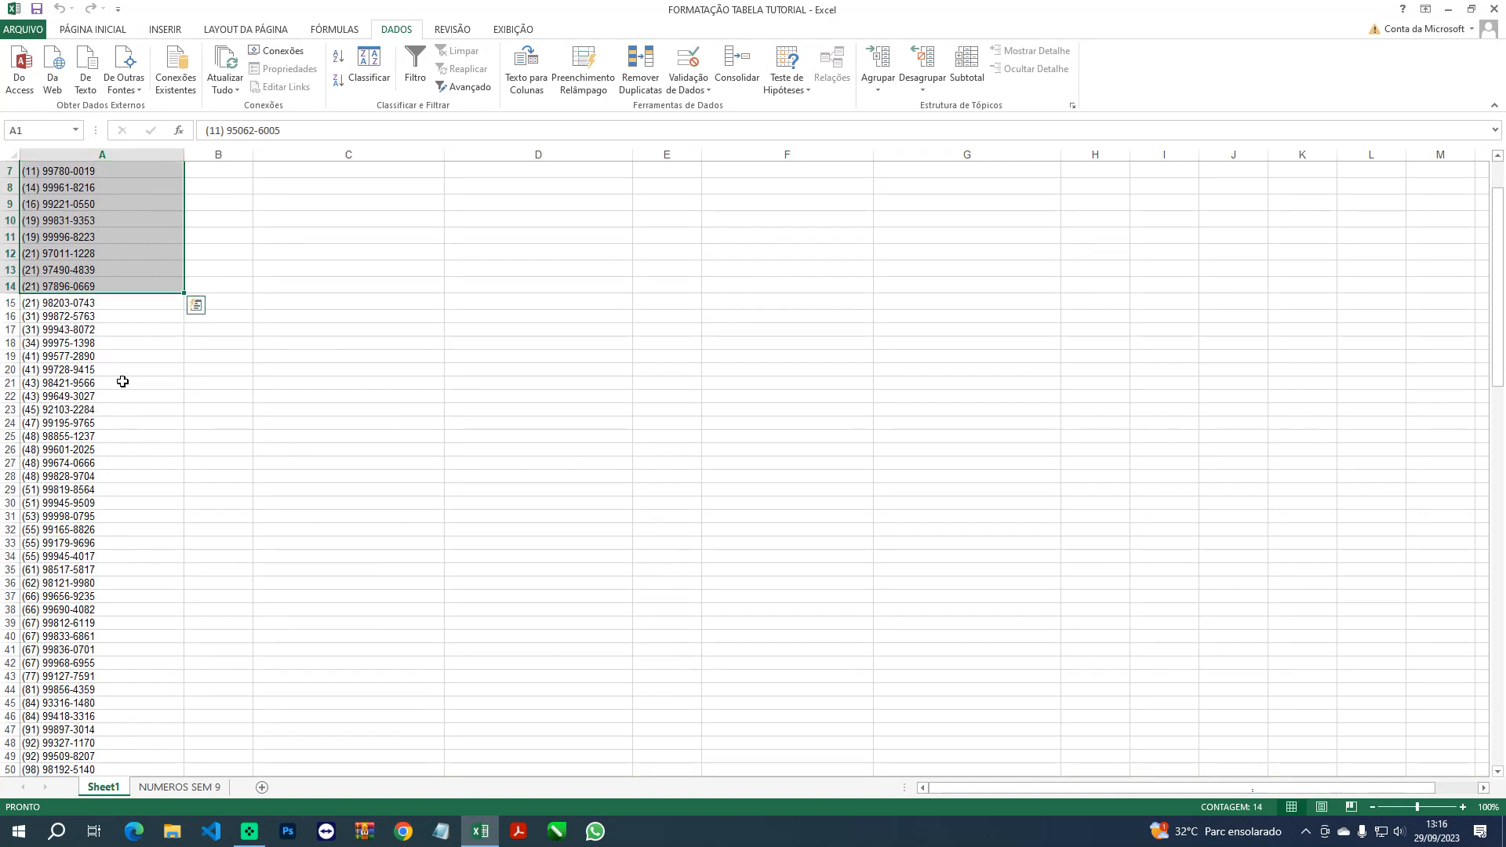
{"action": "left_click", "coordinate": [95, 294]}
{"action": "left_click_drag", "start_coordinate": [94, 280], "coordinate": [93, 698]}
{"action": "scroll", "coordinate": [125, 628], "scroll_direction": "down", "scroll_amount": 7}
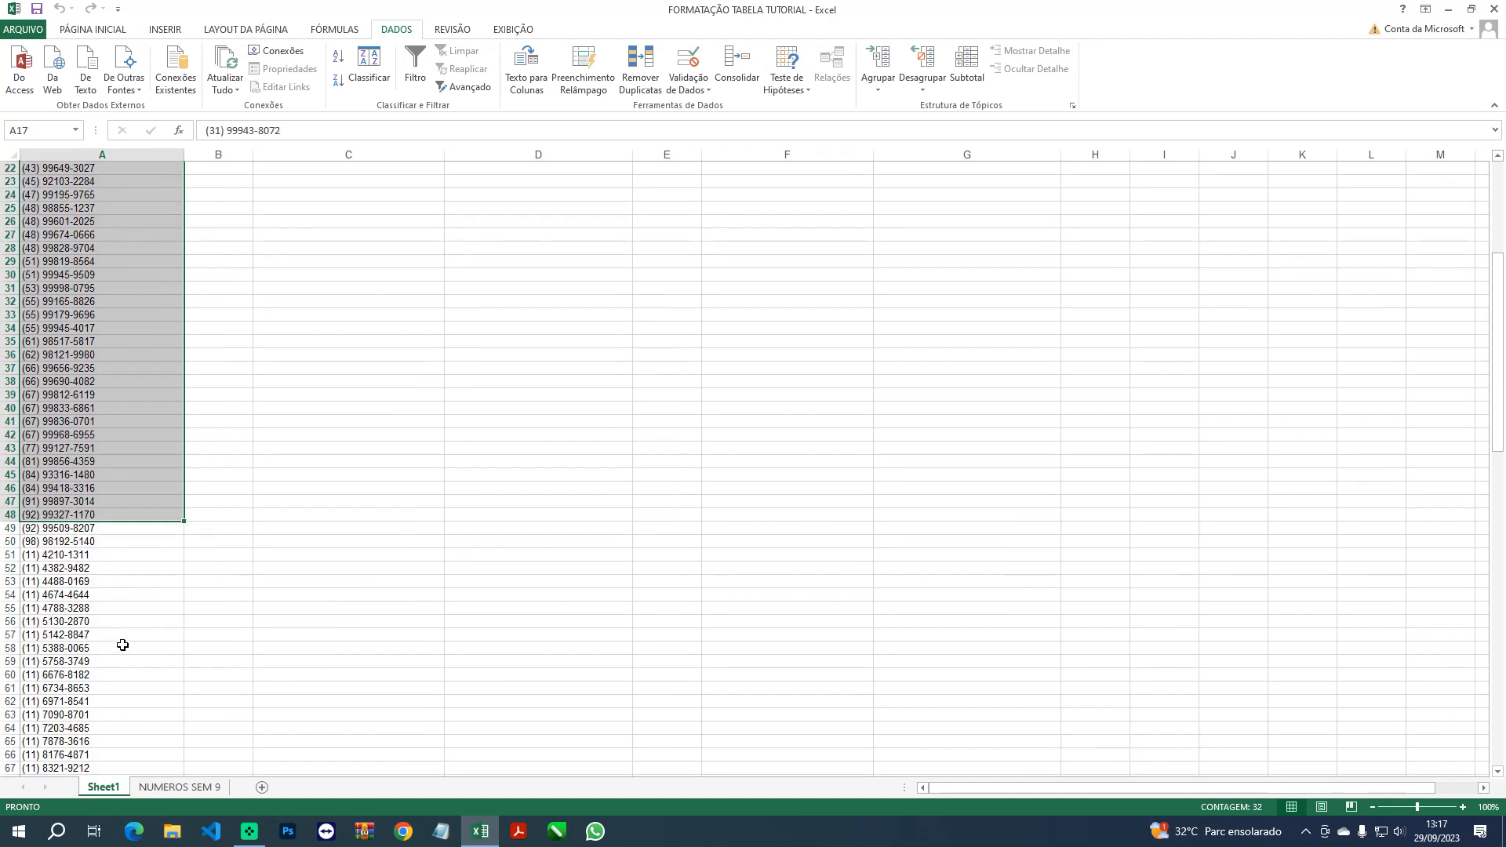
{"action": "left_click_drag", "start_coordinate": [85, 436], "coordinate": [71, 678]}
{"action": "scroll", "coordinate": [78, 663], "scroll_direction": "up", "scroll_amount": 10}
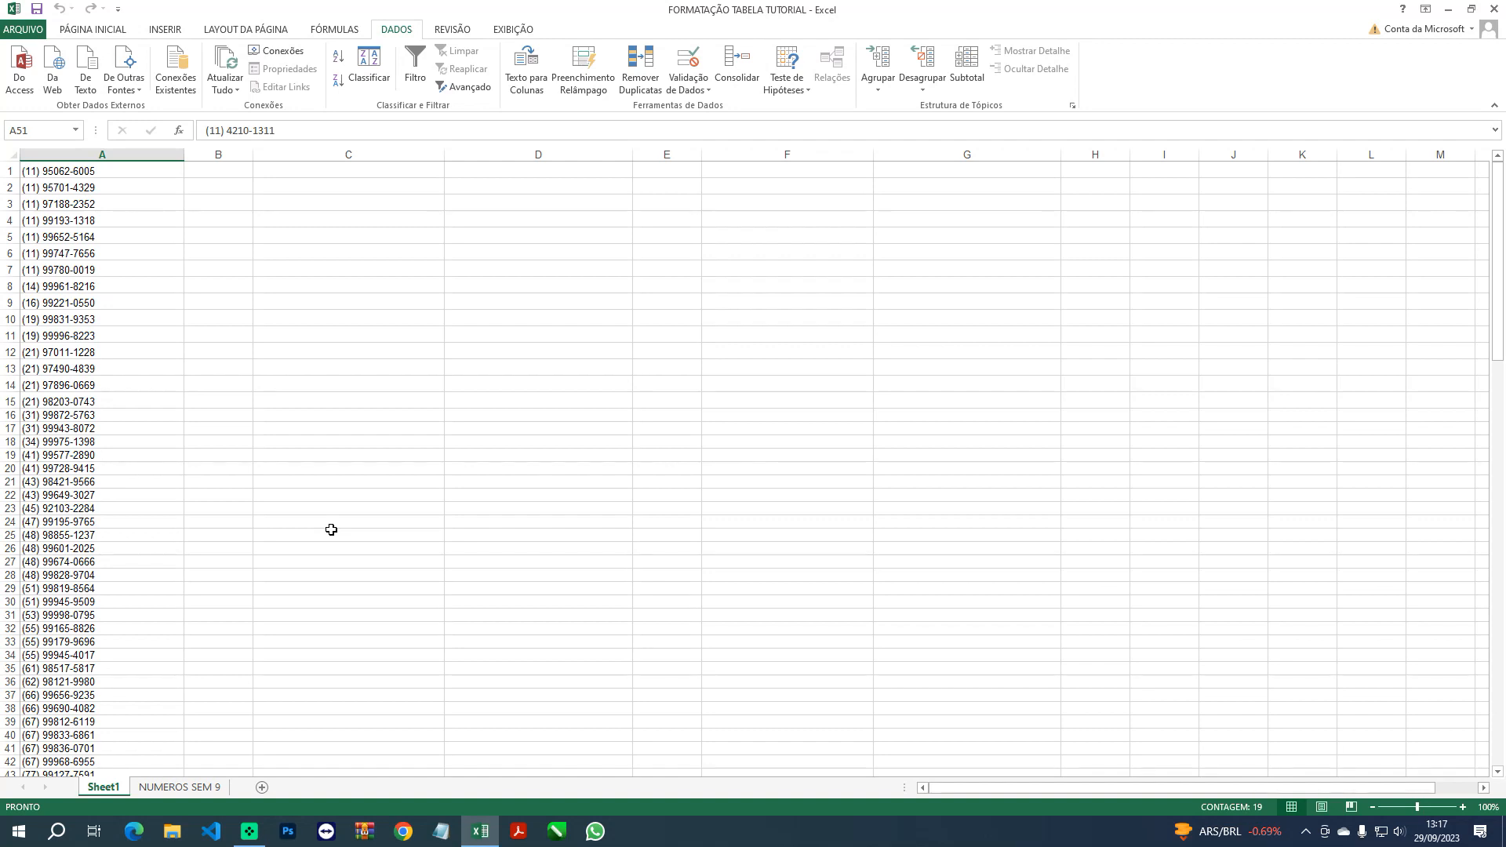
{"action": "left_click", "coordinate": [332, 426]}
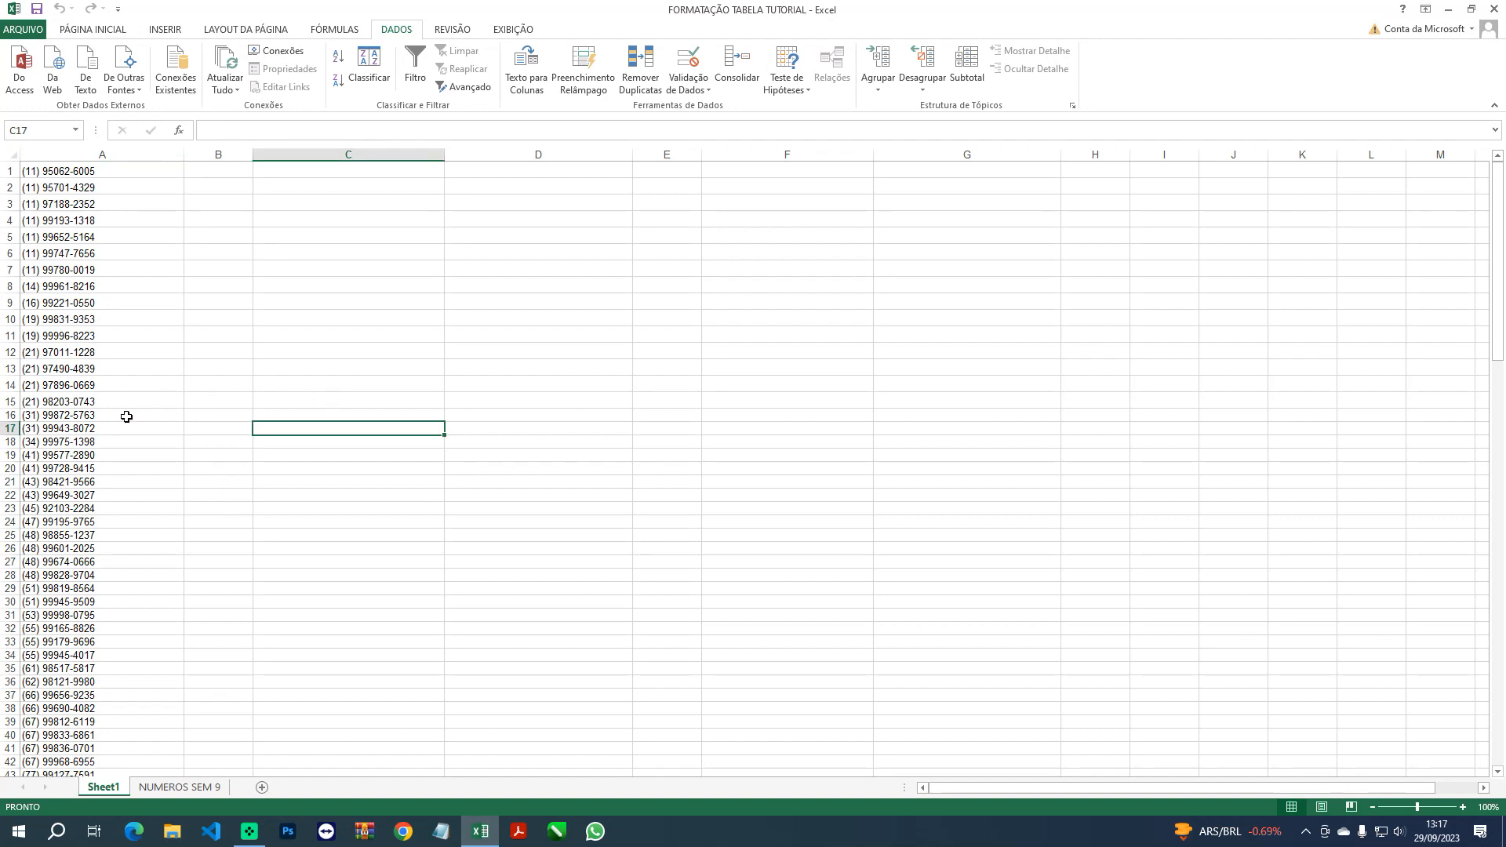
{"action": "left_click", "coordinate": [81, 455]}
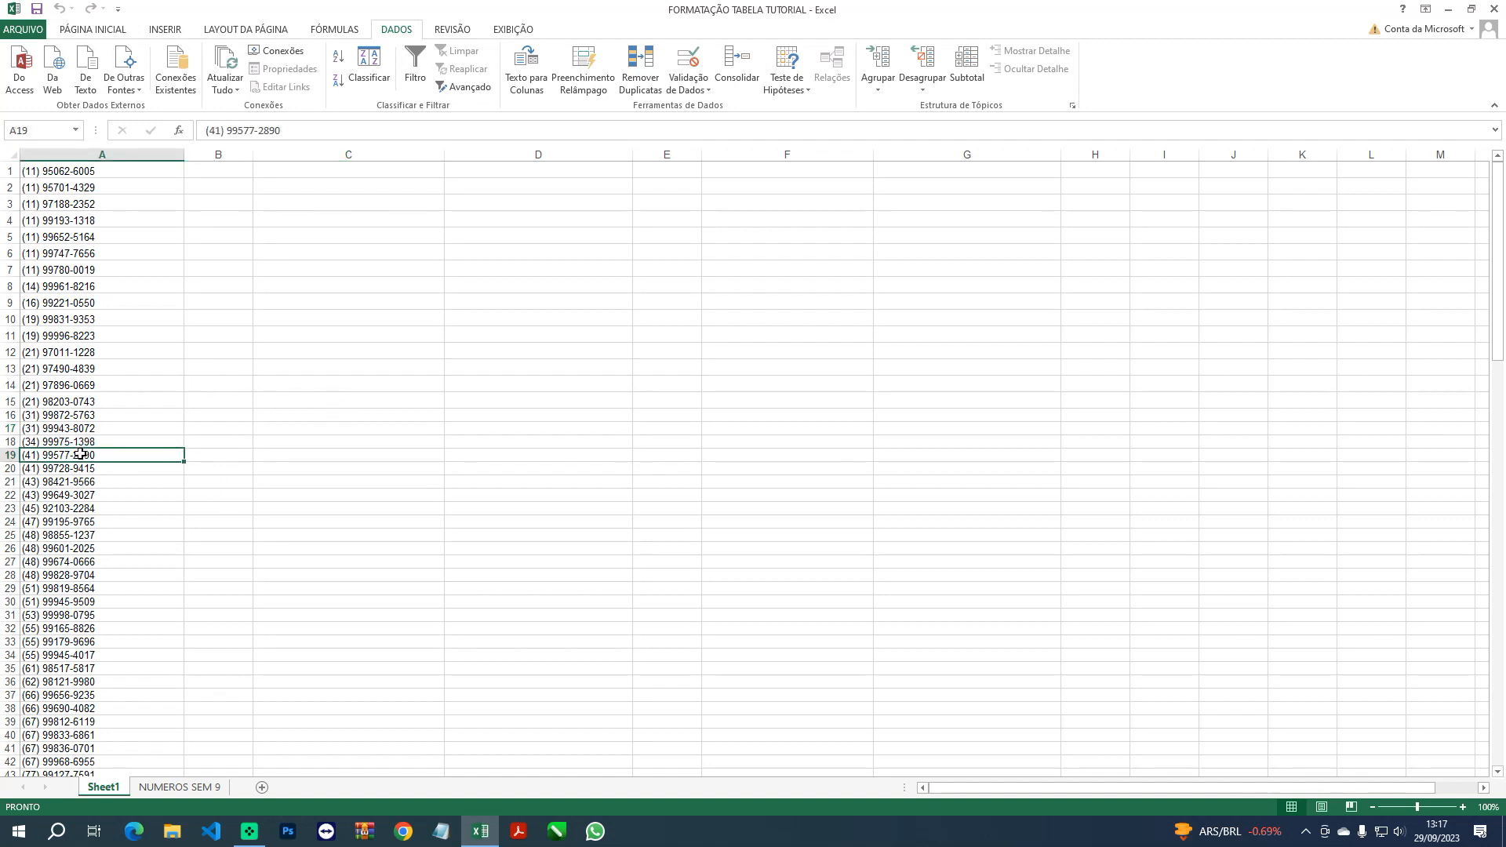
{"action": "scroll", "coordinate": [43, 549], "scroll_direction": "down", "scroll_amount": 13}
{"action": "left_click", "coordinate": [48, 542]}
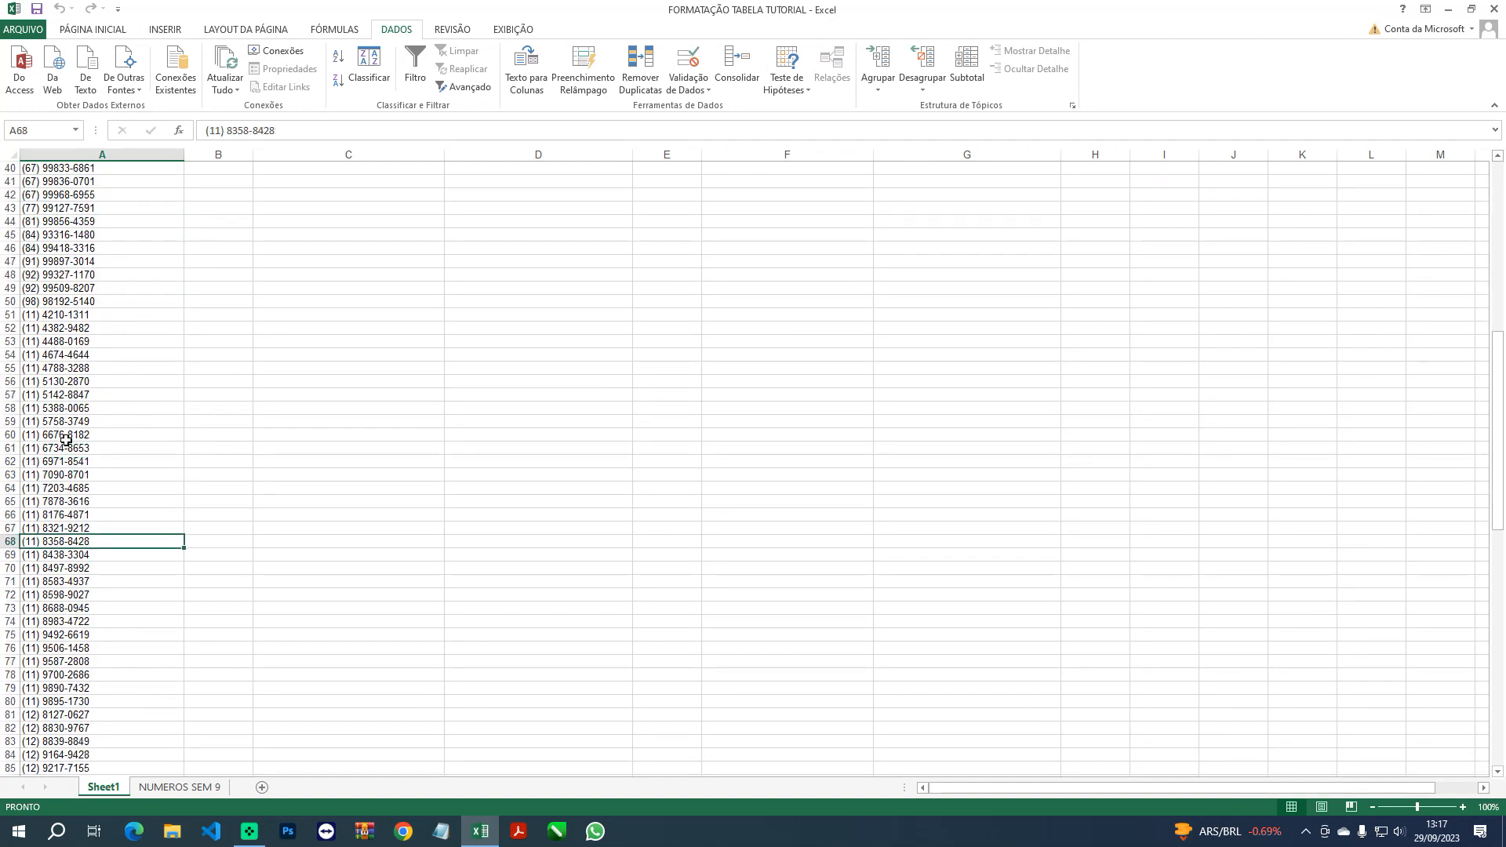
{"action": "left_click_drag", "start_coordinate": [66, 424], "coordinate": [84, 592]}
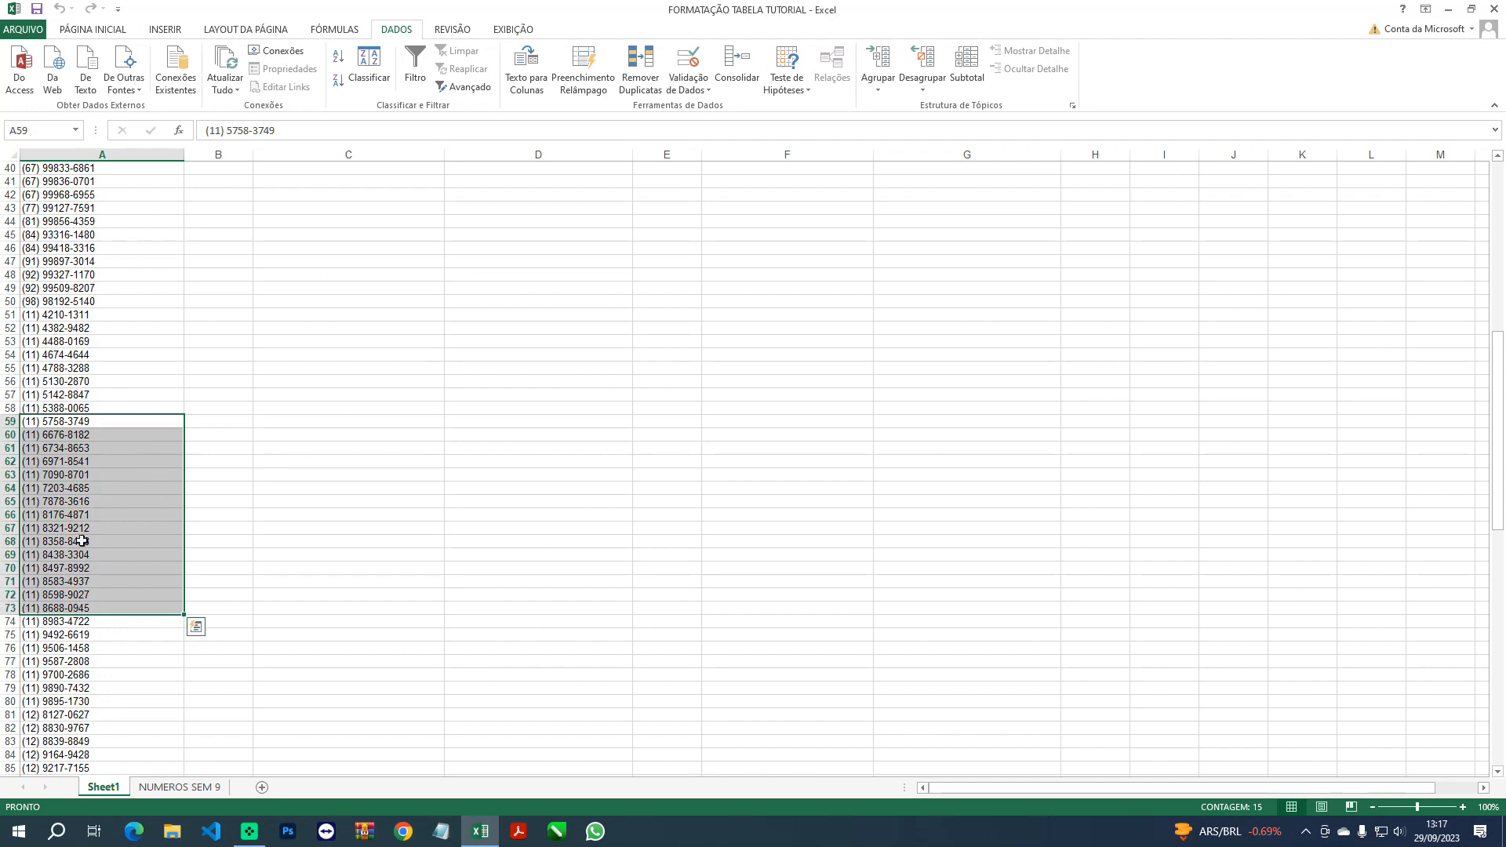
{"action": "scroll", "coordinate": [90, 568], "scroll_direction": "up", "scroll_amount": 11}
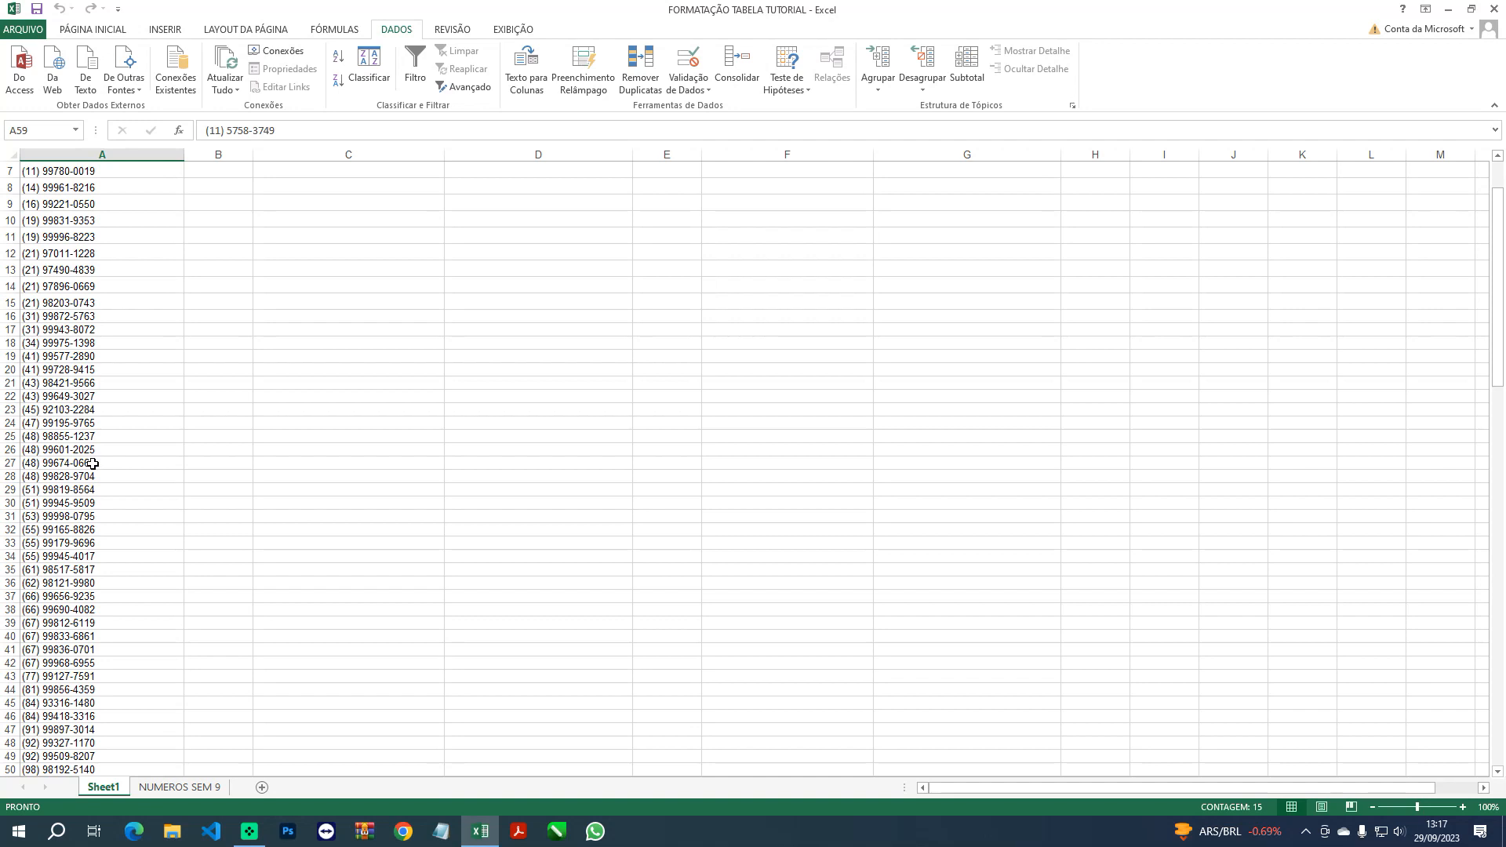
{"action": "scroll", "coordinate": [109, 459], "scroll_direction": "up", "scroll_amount": 2}
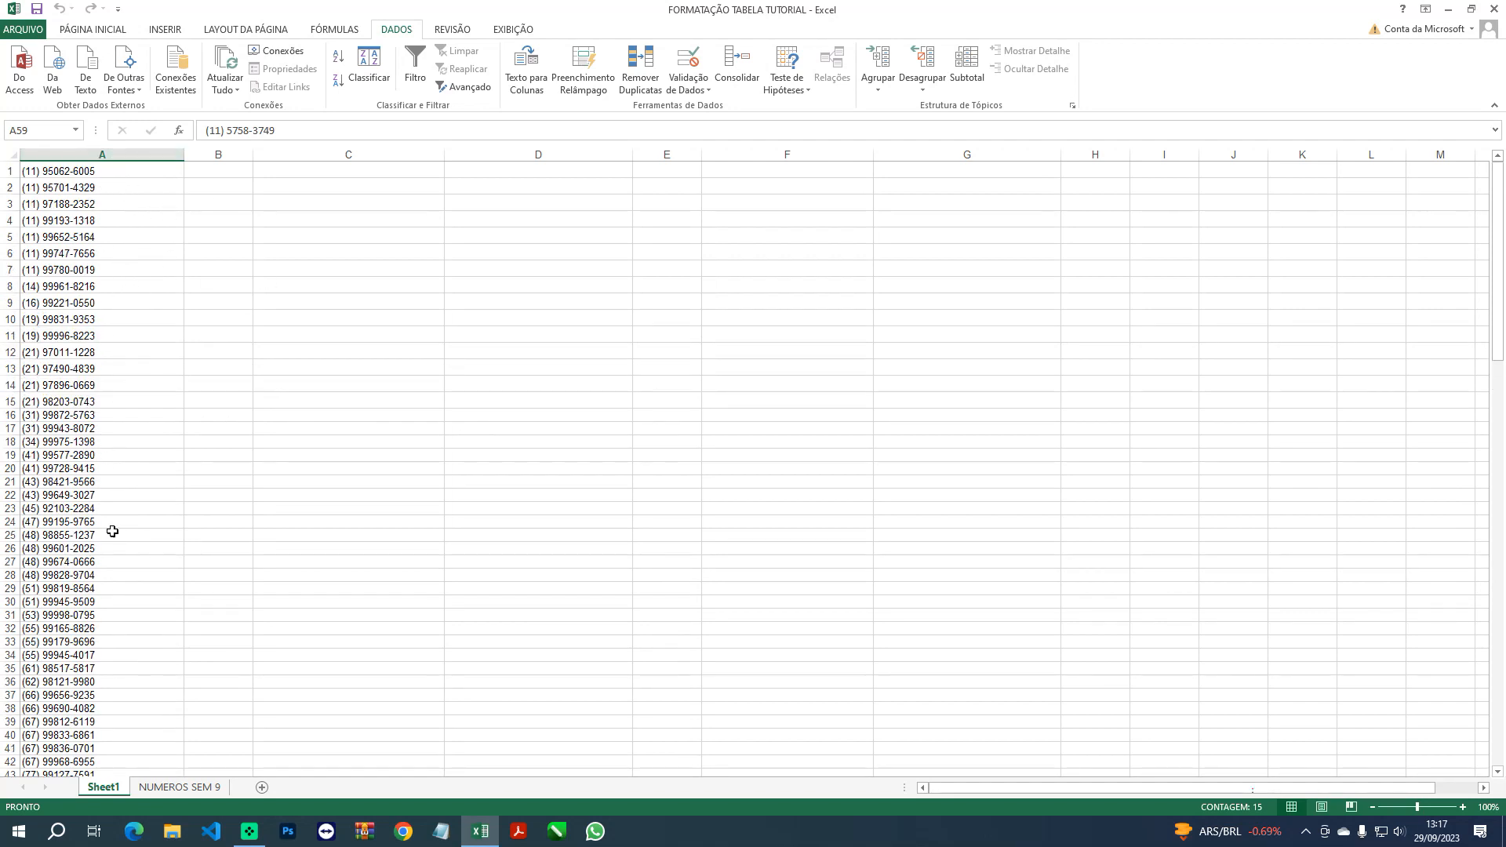
Remove every opening parenthesis from column A by replacing "(" with nothing
{"action": "left_click", "coordinate": [105, 153]}
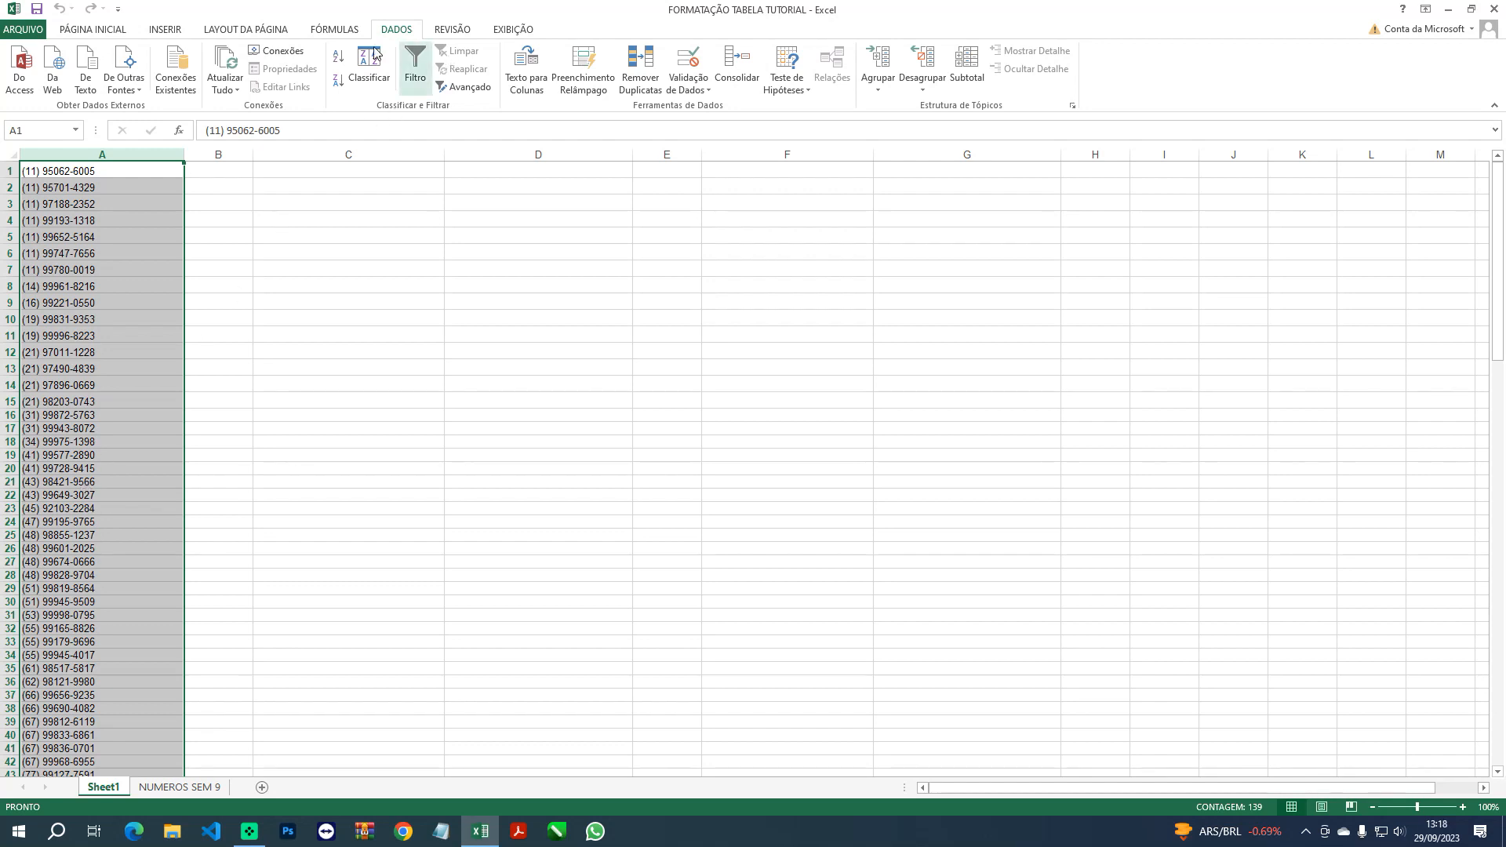
{"action": "left_click", "coordinate": [108, 31]}
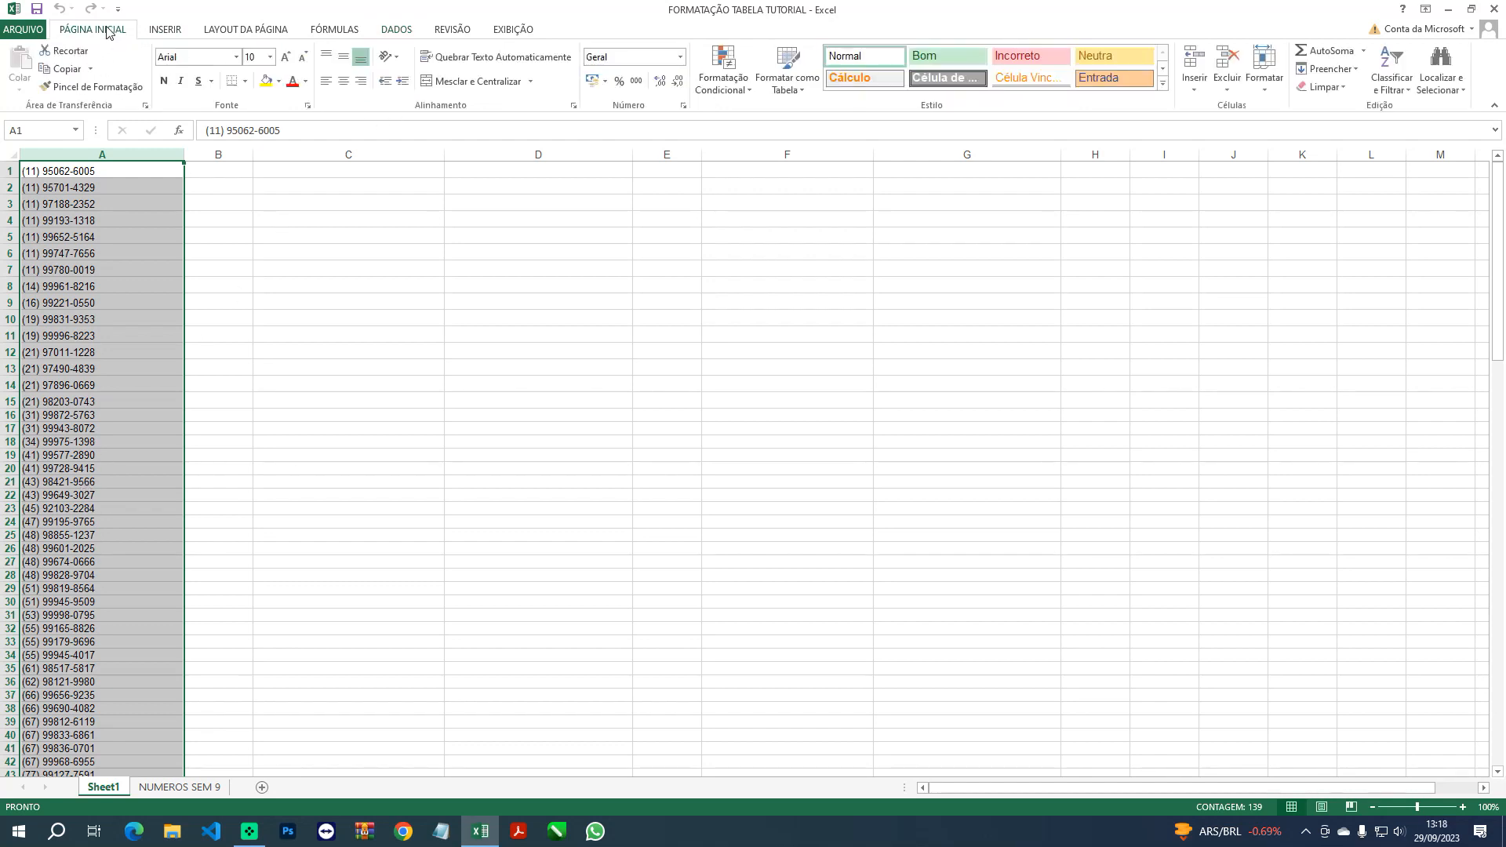
{"action": "left_click", "coordinate": [1442, 69]}
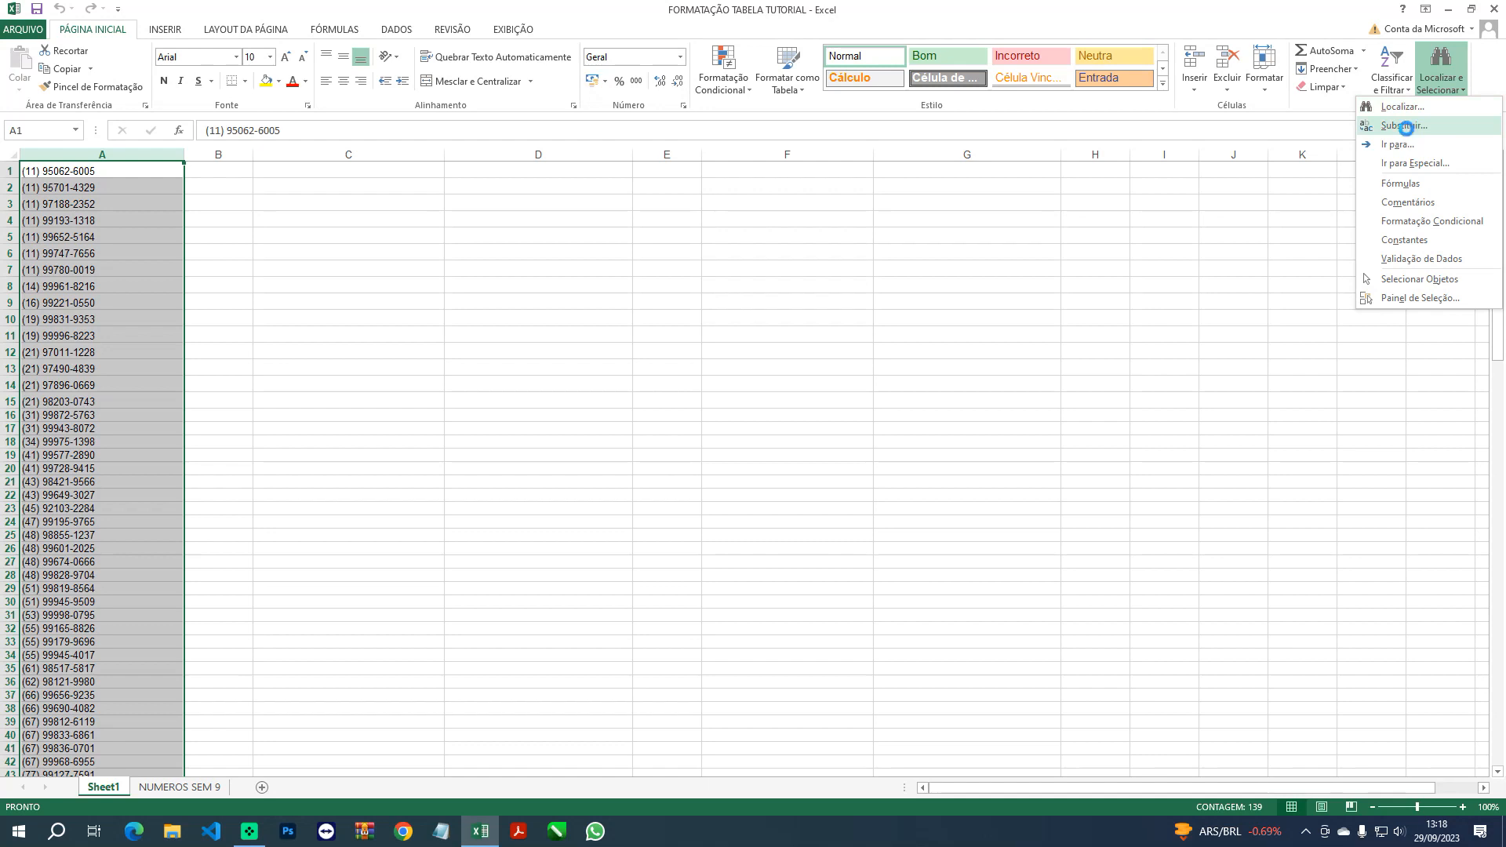
{"action": "left_click", "coordinate": [1405, 125]}
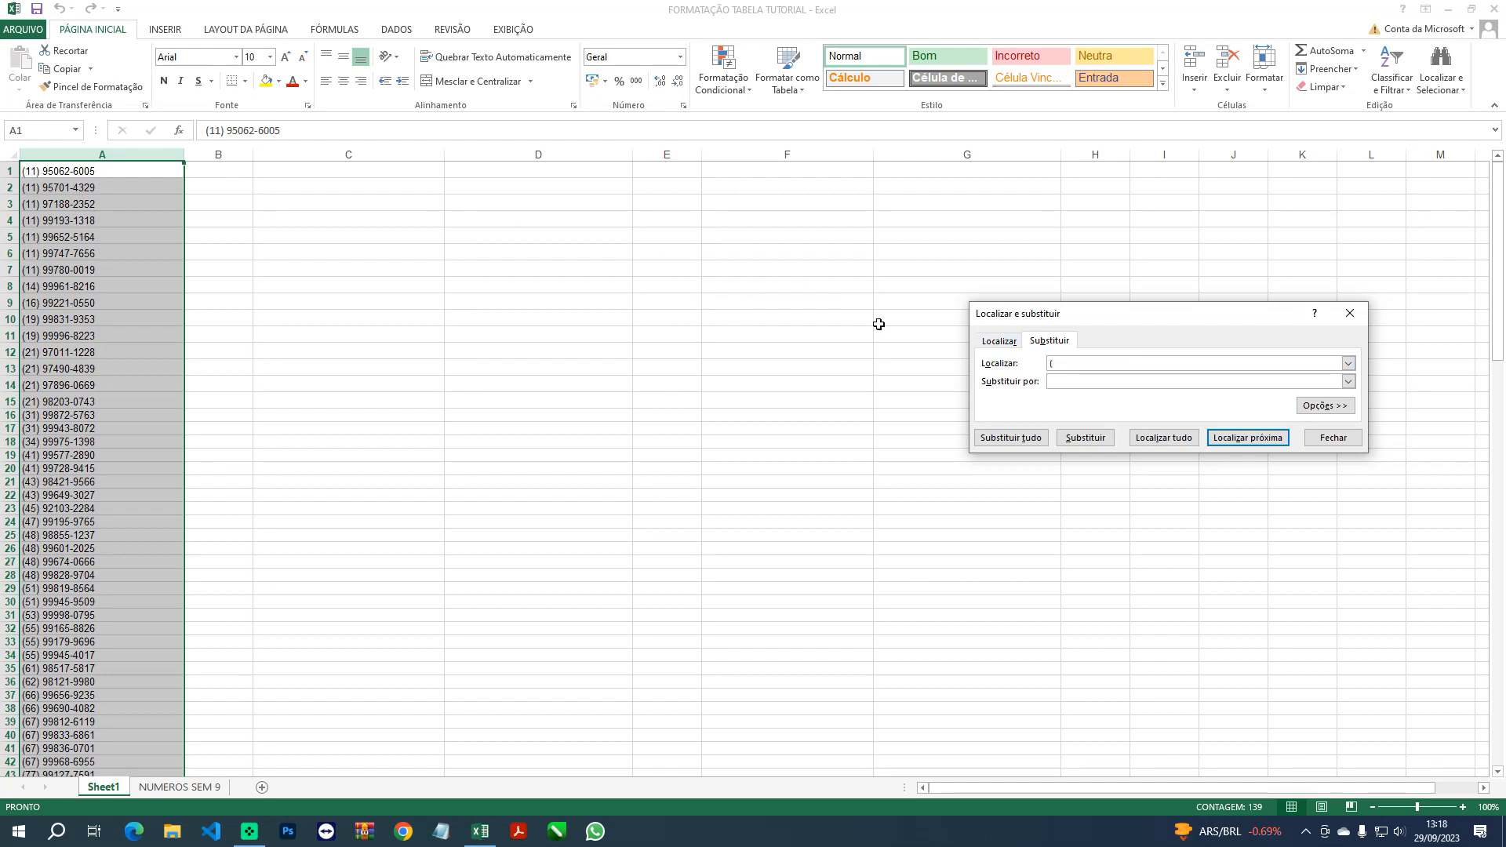
{"action": "left_click", "coordinate": [998, 442]}
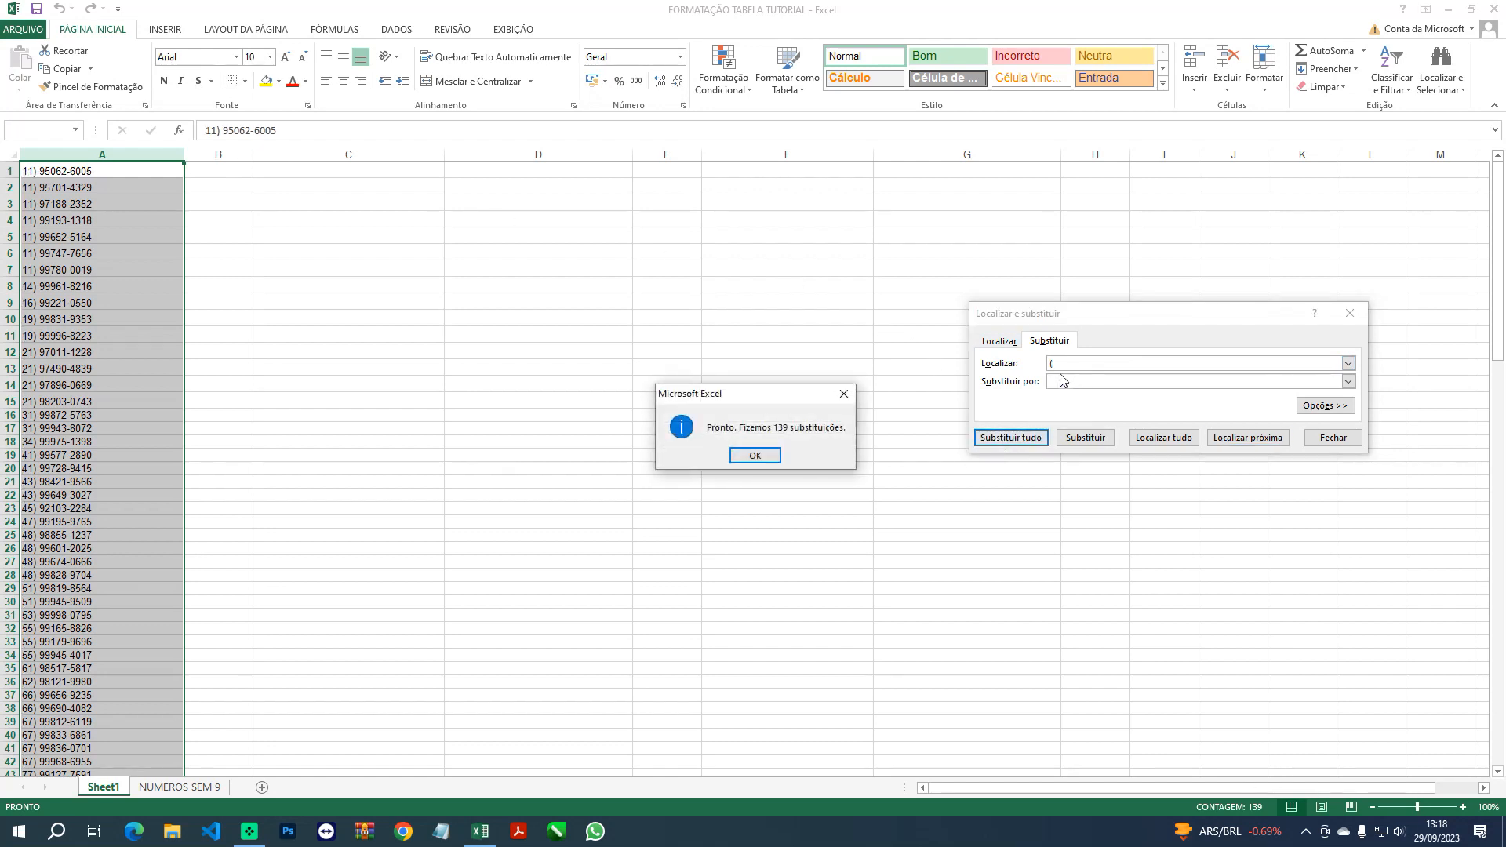
{"action": "left_click", "coordinate": [844, 393]}
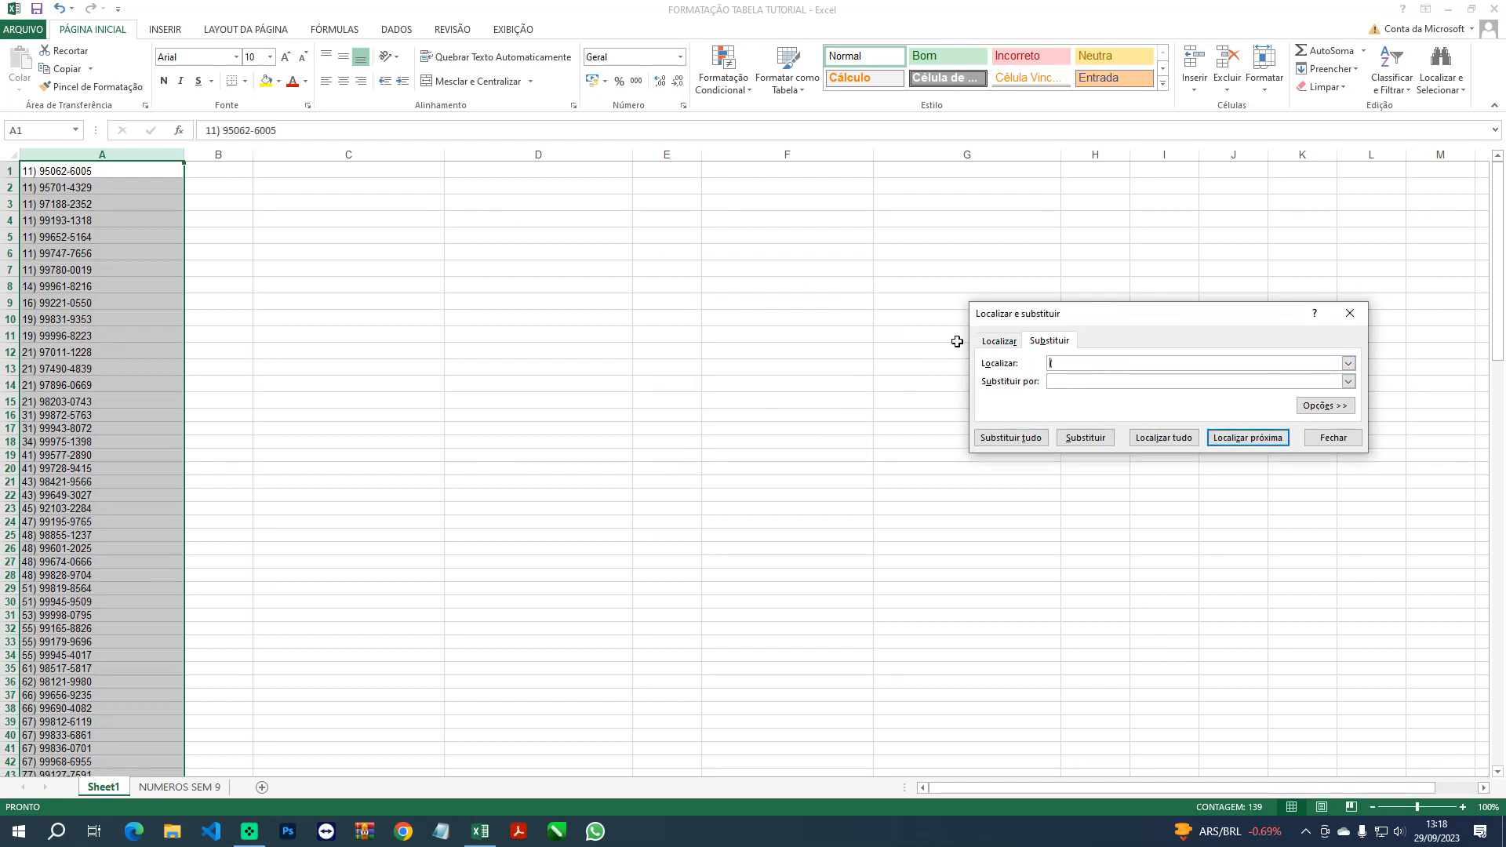
Replace all closing parentheses ")" and all spaces in column A with nothing
{"action": "type", "text": ")"}
{"action": "left_click", "coordinate": [995, 441]}
{"action": "left_click", "coordinate": [772, 456]}
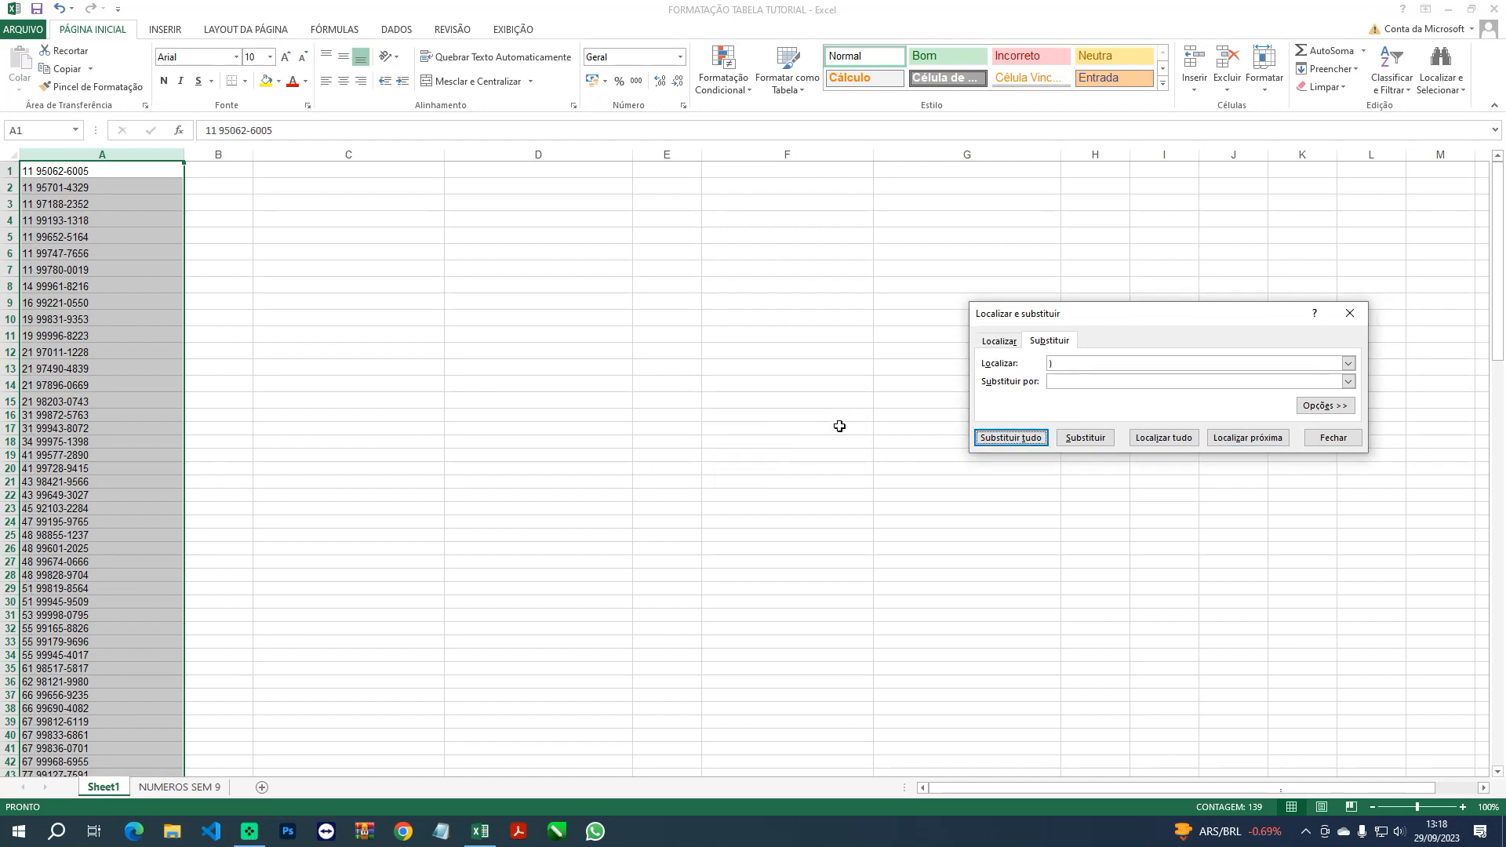
{"action": "left_click", "coordinate": [1057, 363]}
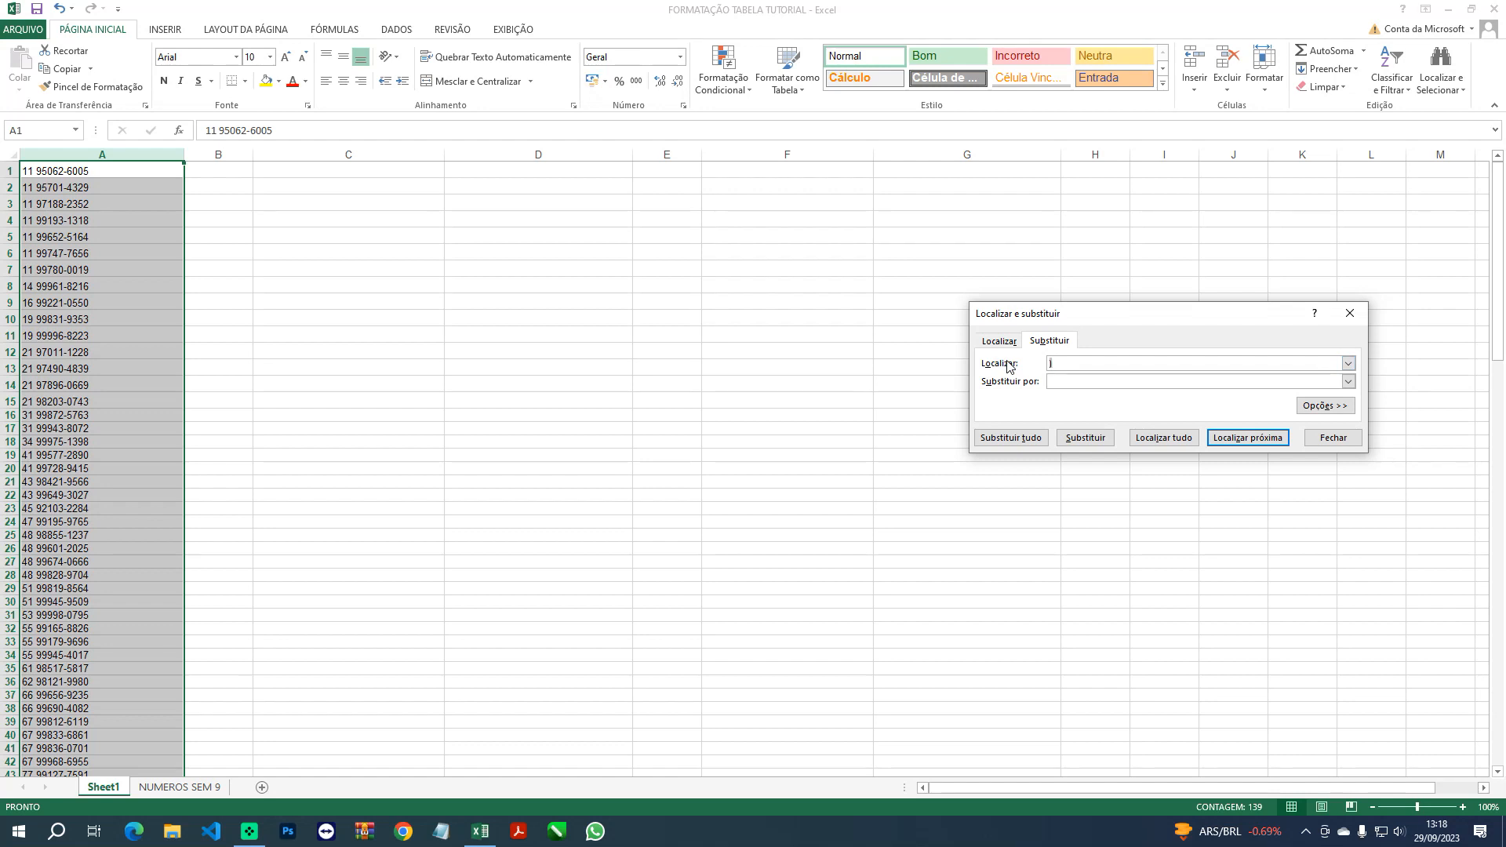
{"action": "left_click", "coordinate": [1010, 437]}
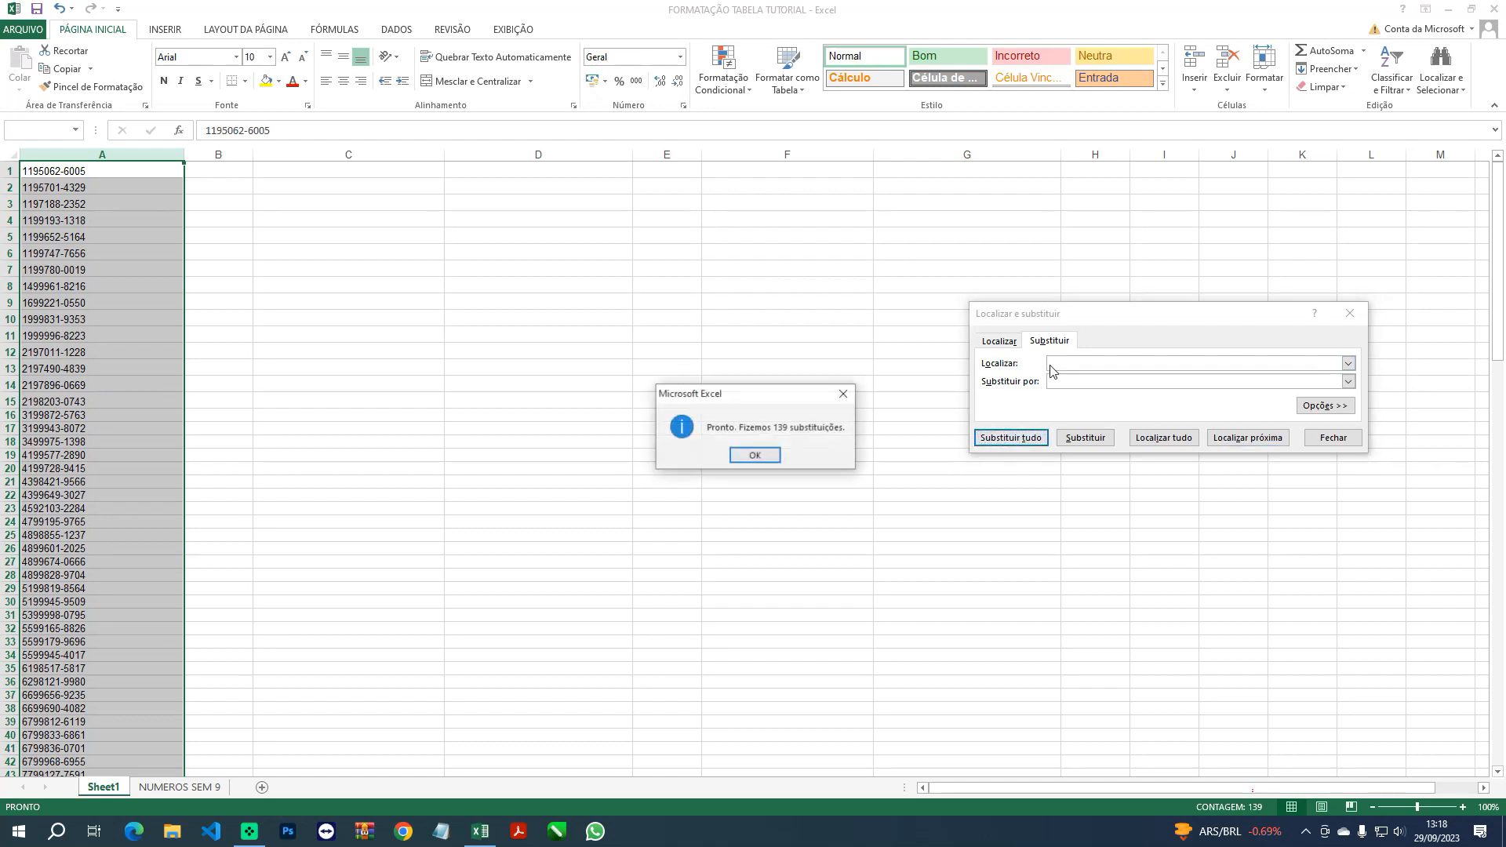
{"action": "left_click", "coordinate": [770, 453]}
Replace every hyphen "-" in column A with nothing and close the Find and Replace dialog
{"action": "left_click", "coordinate": [1054, 362]}
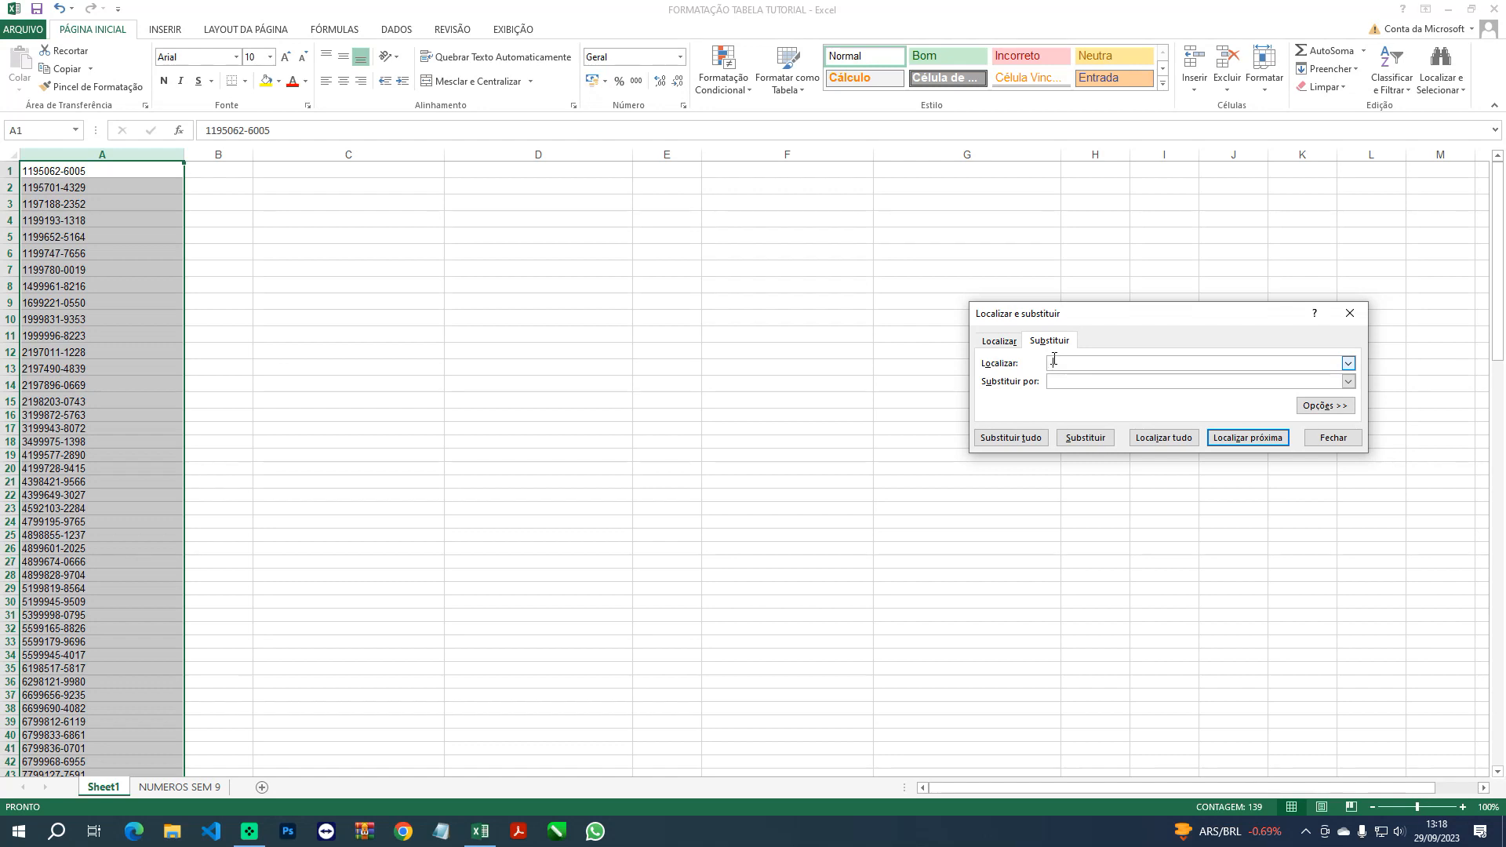
{"action": "type", "text": "-"}
{"action": "left_click", "coordinate": [1010, 437]}
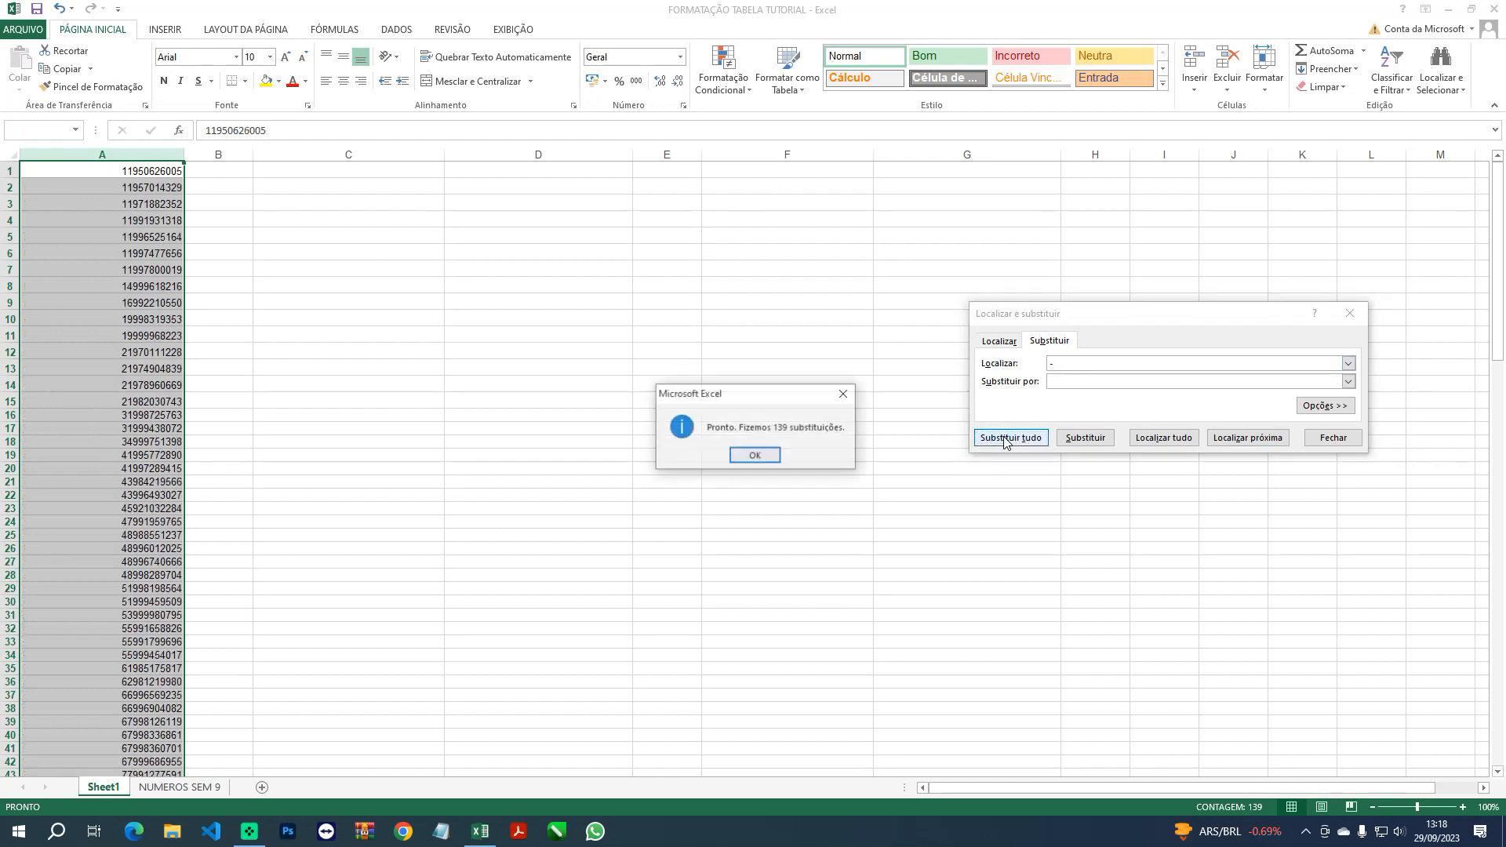
{"action": "left_click", "coordinate": [847, 394]}
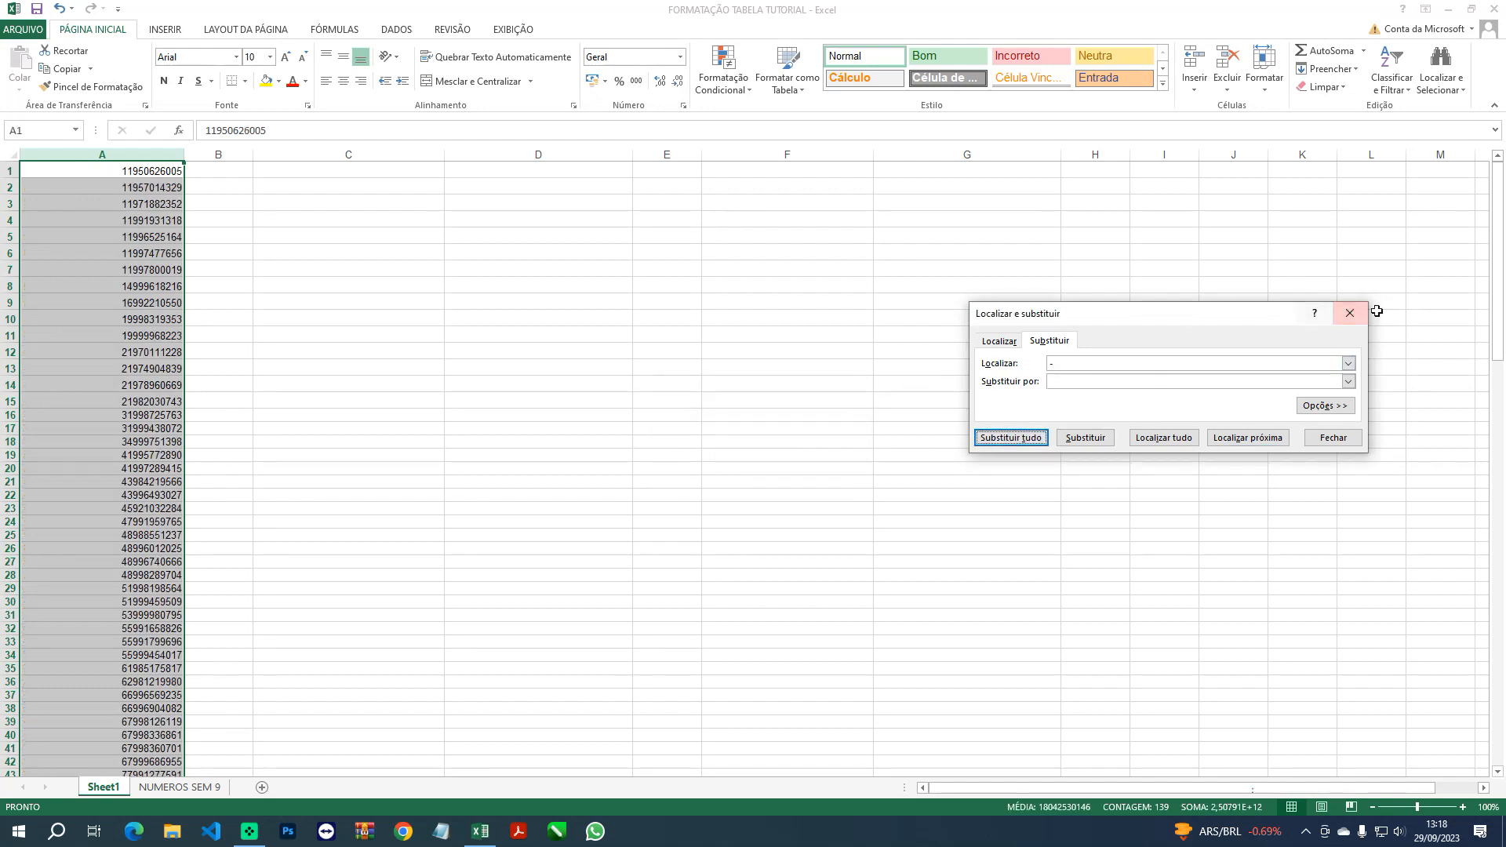
{"action": "left_click", "coordinate": [1352, 313]}
Check the whole of column A for digits-only phone numbers, including the shorter ones from row 51 down
{"action": "scroll", "coordinate": [146, 390], "scroll_direction": "down", "scroll_amount": 18}
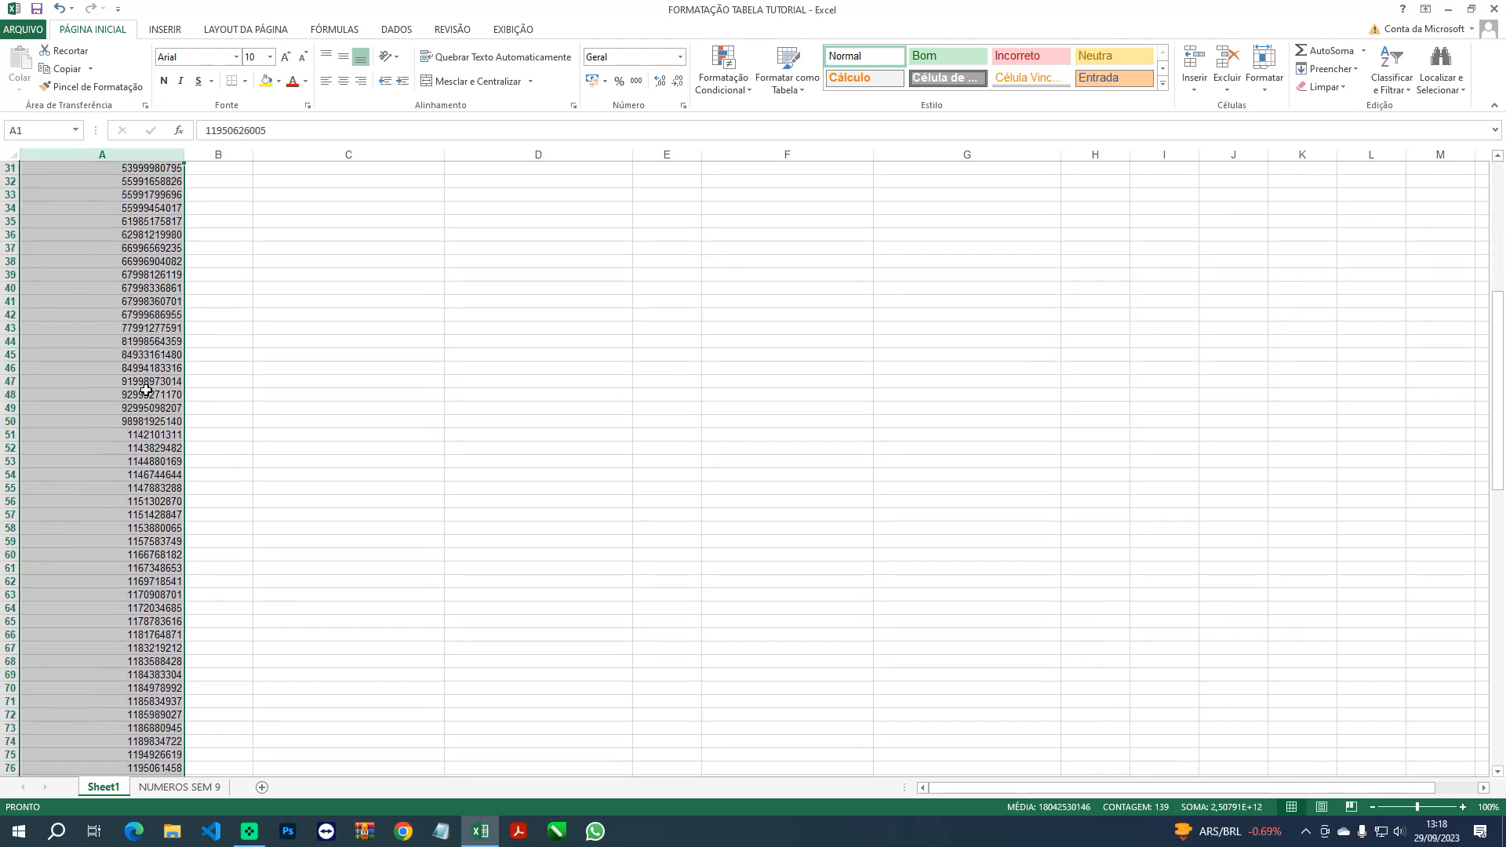
{"action": "scroll", "coordinate": [146, 390], "scroll_direction": "down", "scroll_amount": 20}
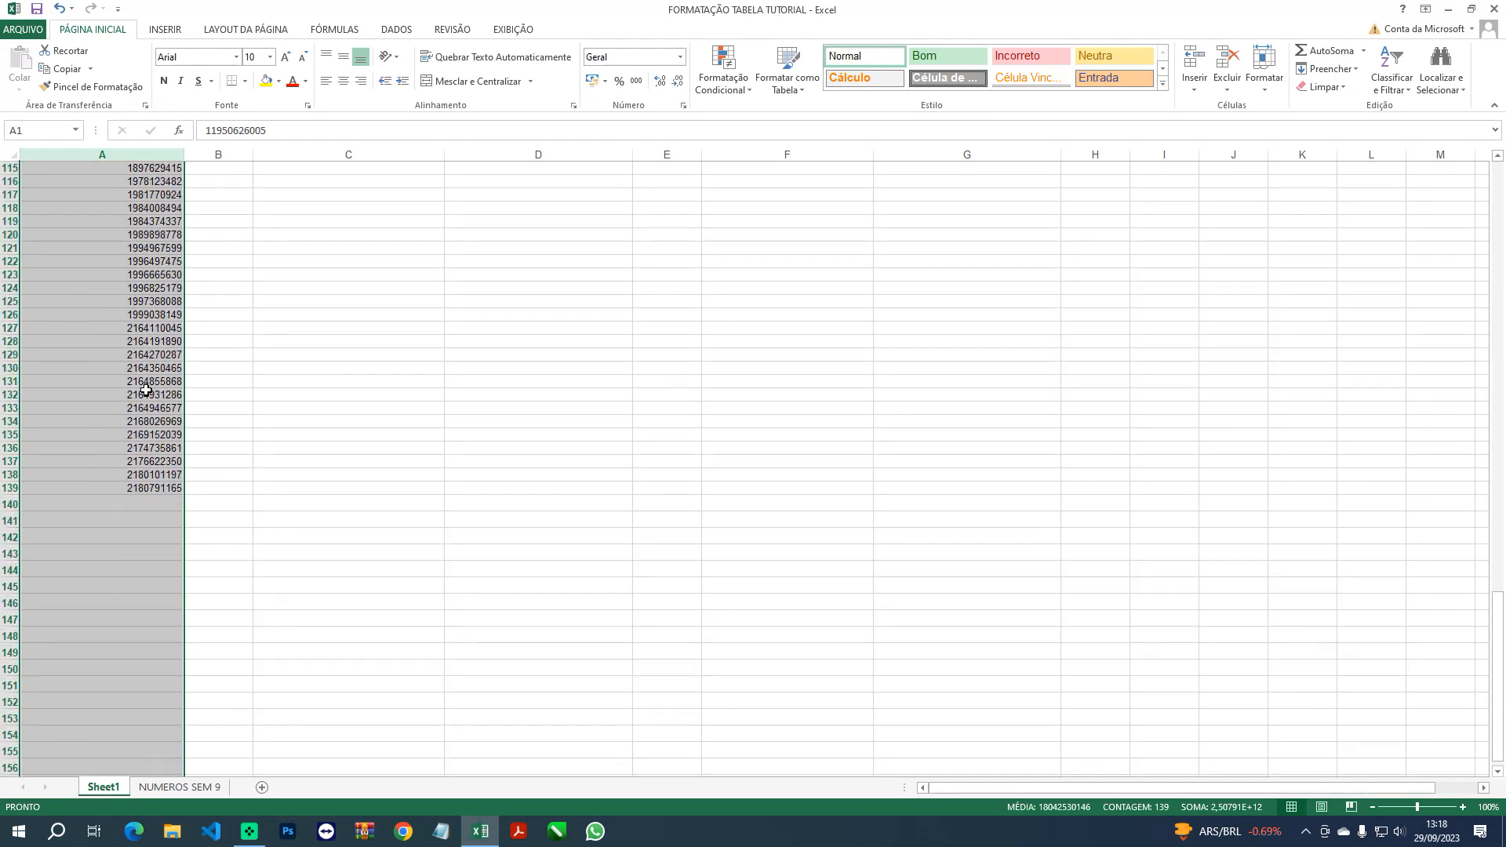
{"action": "scroll", "coordinate": [146, 390], "scroll_direction": "up", "scroll_amount": 20}
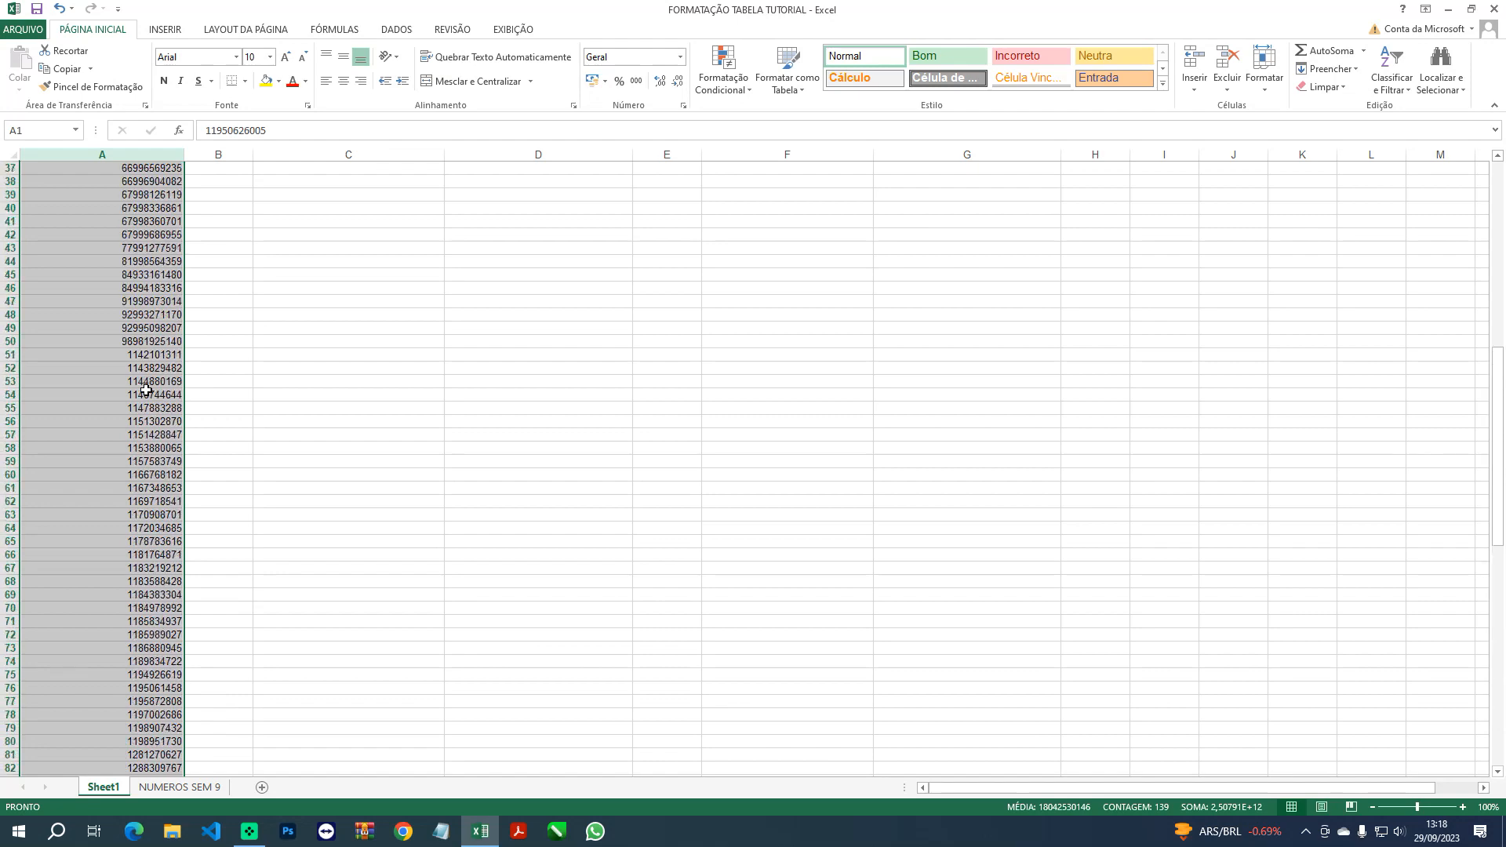
{"action": "scroll", "coordinate": [146, 390], "scroll_direction": "up", "scroll_amount": 4}
{"action": "left_click", "coordinate": [142, 304]}
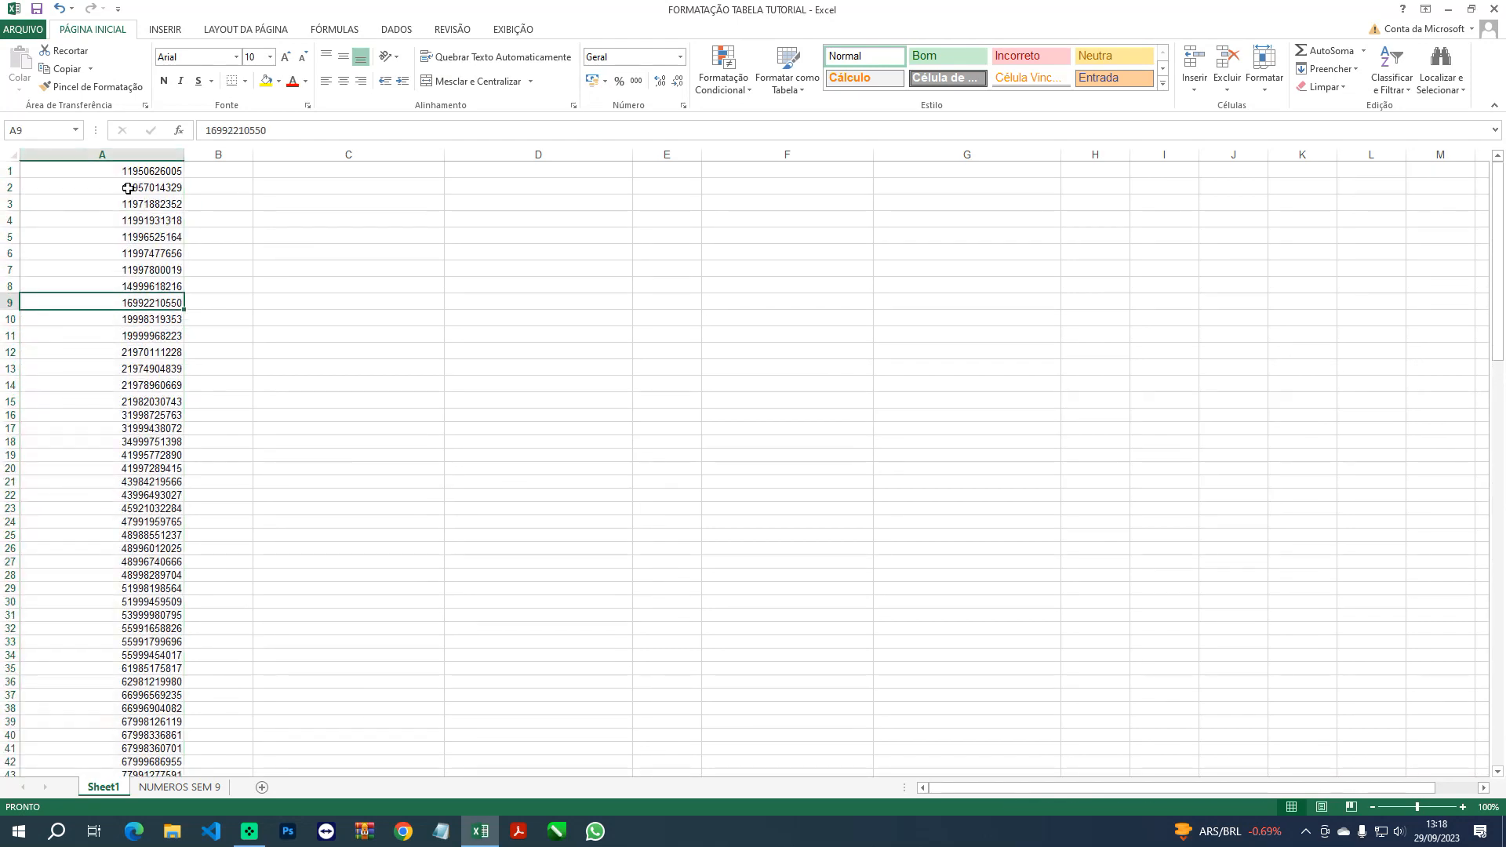
{"action": "scroll", "coordinate": [129, 678], "scroll_direction": "down", "scroll_amount": 5}
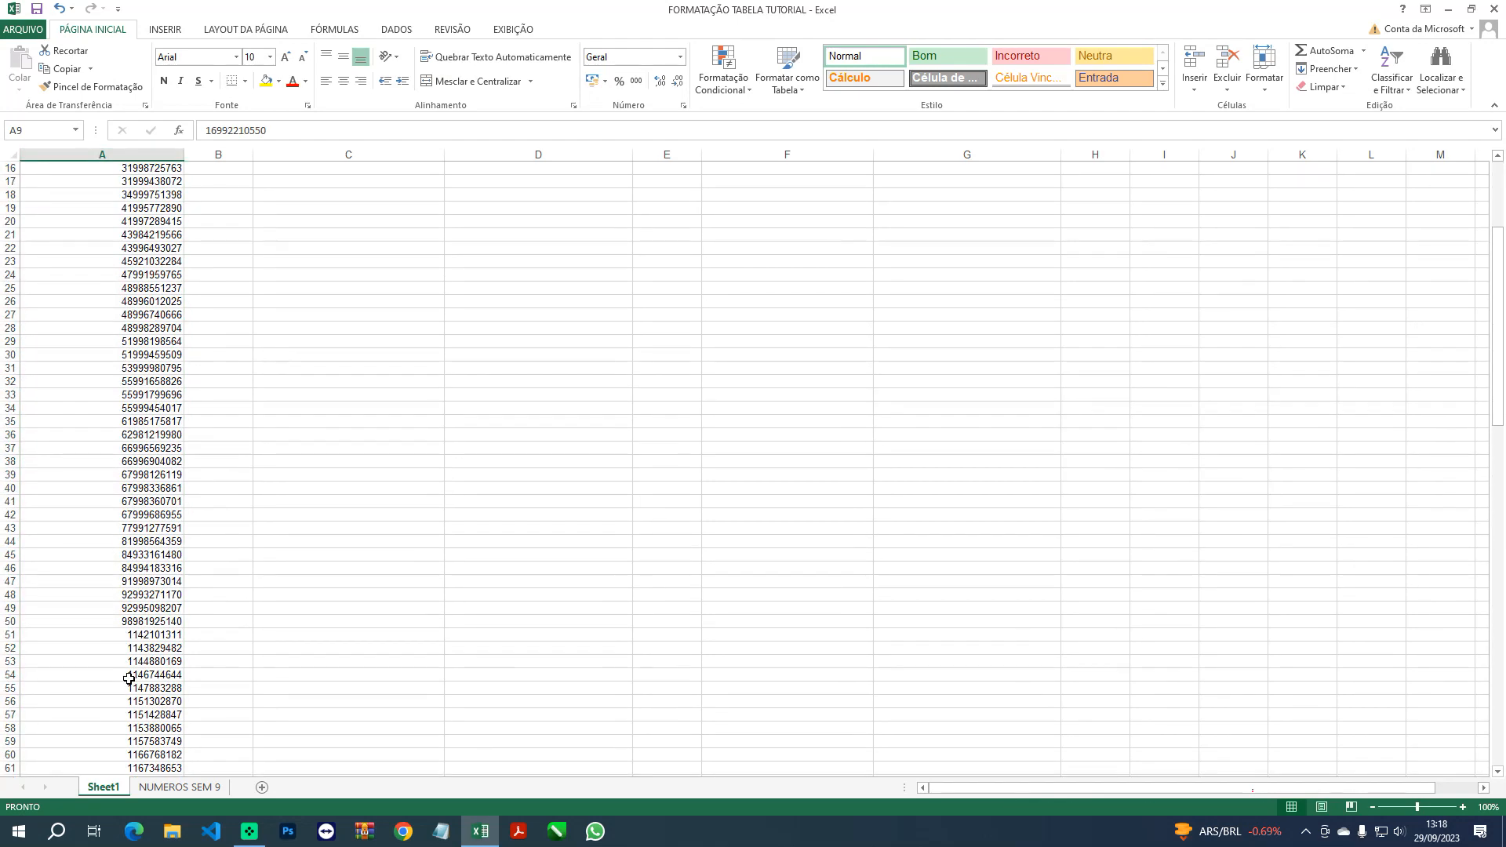
{"action": "scroll", "coordinate": [129, 679], "scroll_direction": "down", "scroll_amount": 11}
{"action": "scroll", "coordinate": [128, 640], "scroll_direction": "up", "scroll_amount": 14}
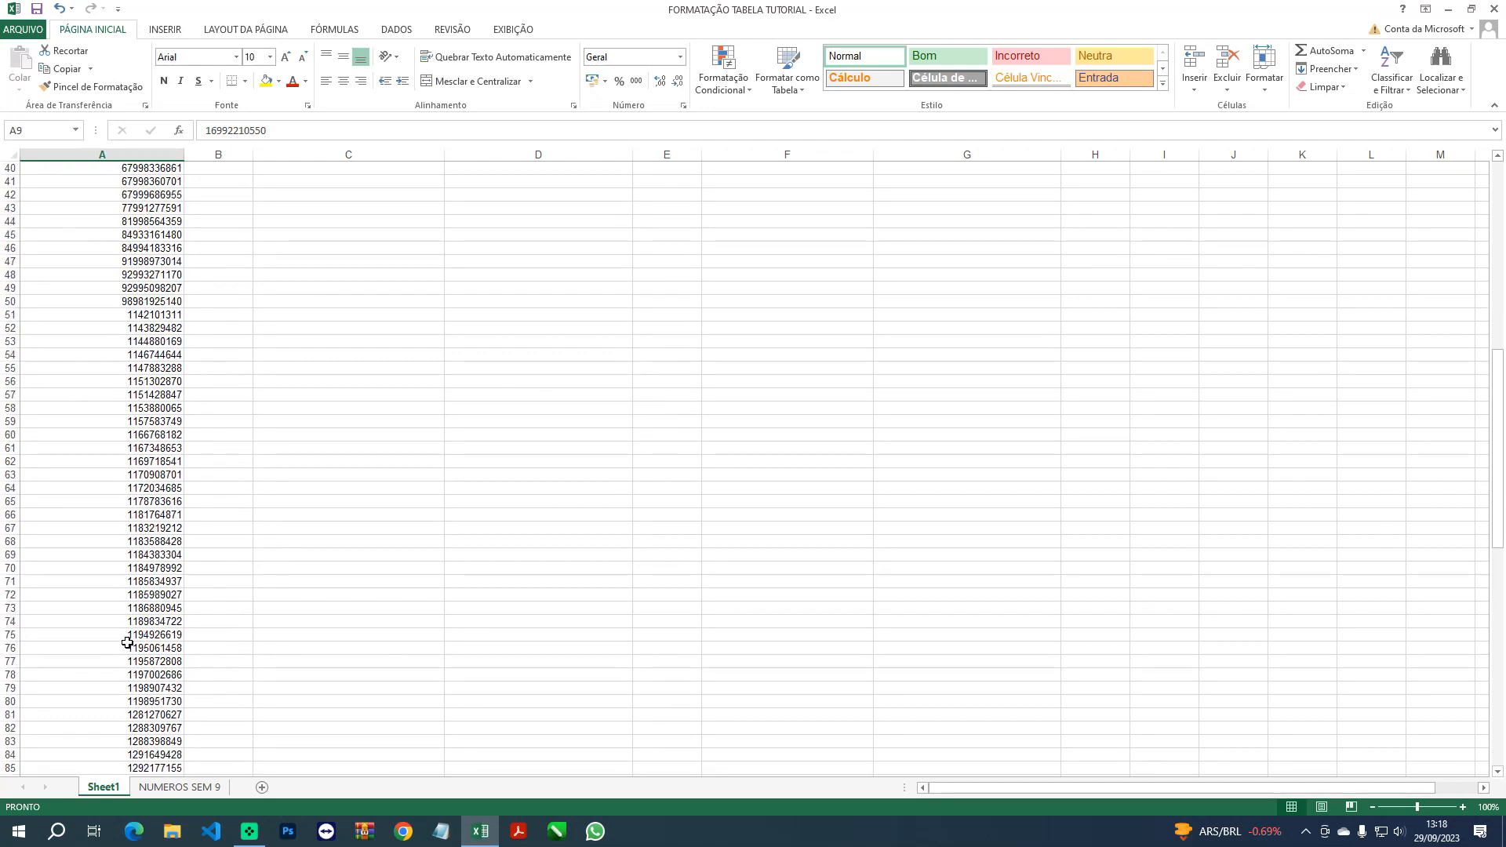
{"action": "scroll", "coordinate": [125, 624], "scroll_direction": "up", "scroll_amount": 3}
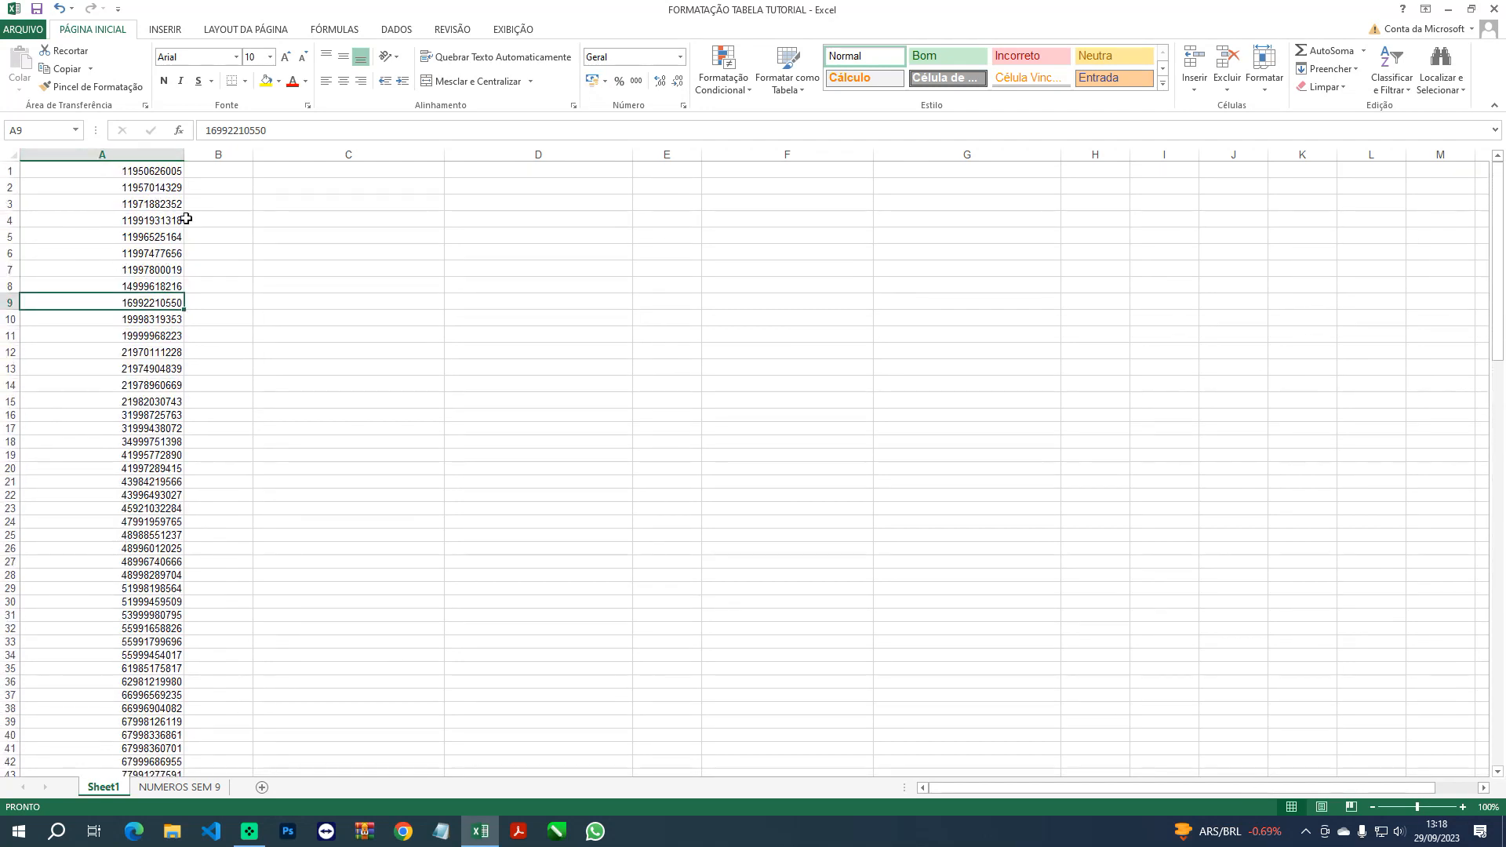
Start a formula in C1 with =ESQUERDA(A1;0) joined to an empty text string ""
{"action": "left_click", "coordinate": [356, 166]}
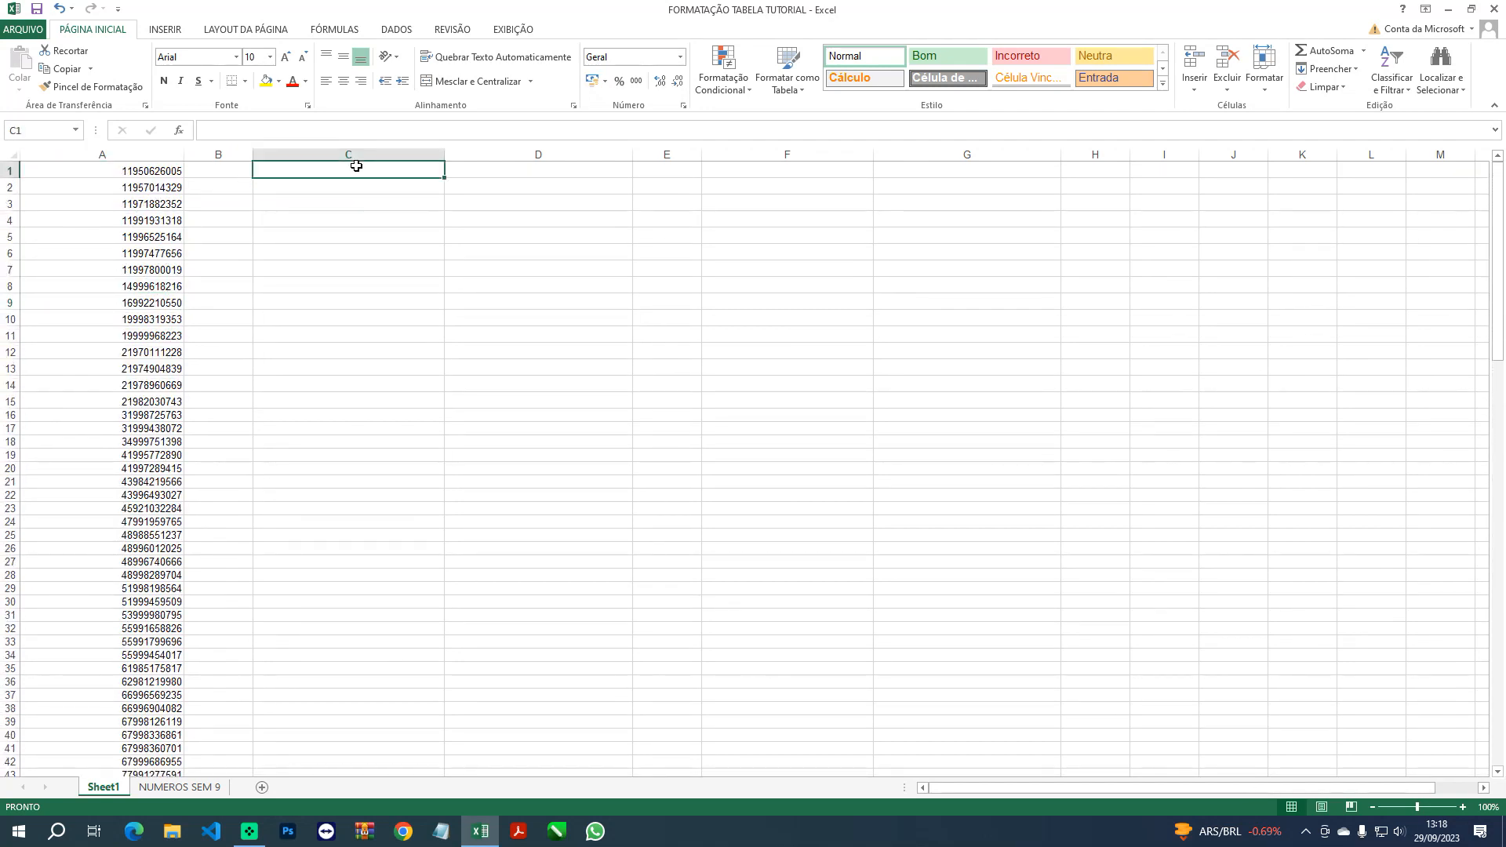
{"action": "type", "text": "=ESQ"}
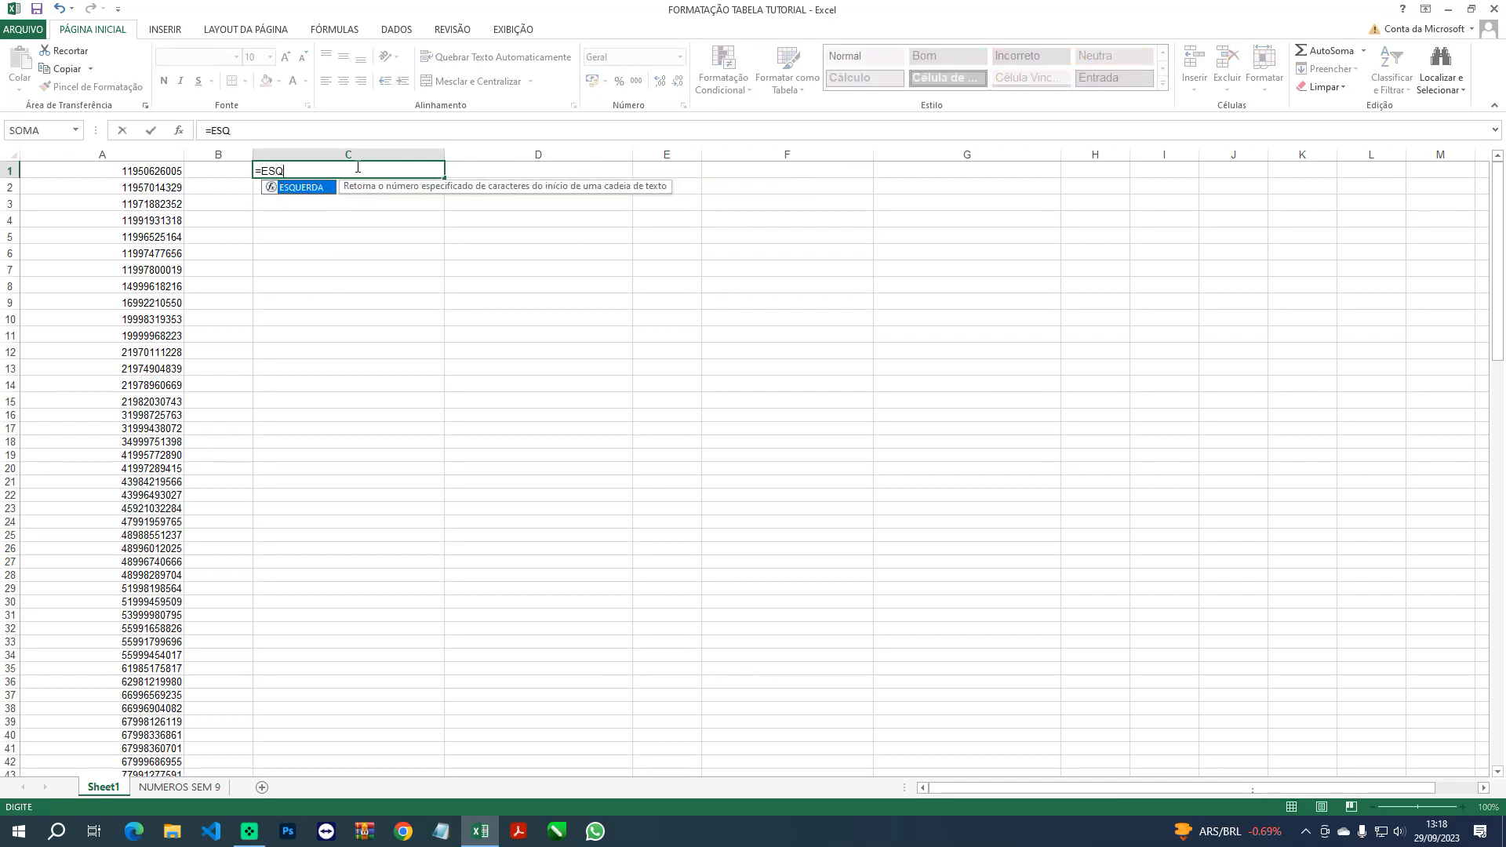
{"action": "double_click", "coordinate": [318, 188]}
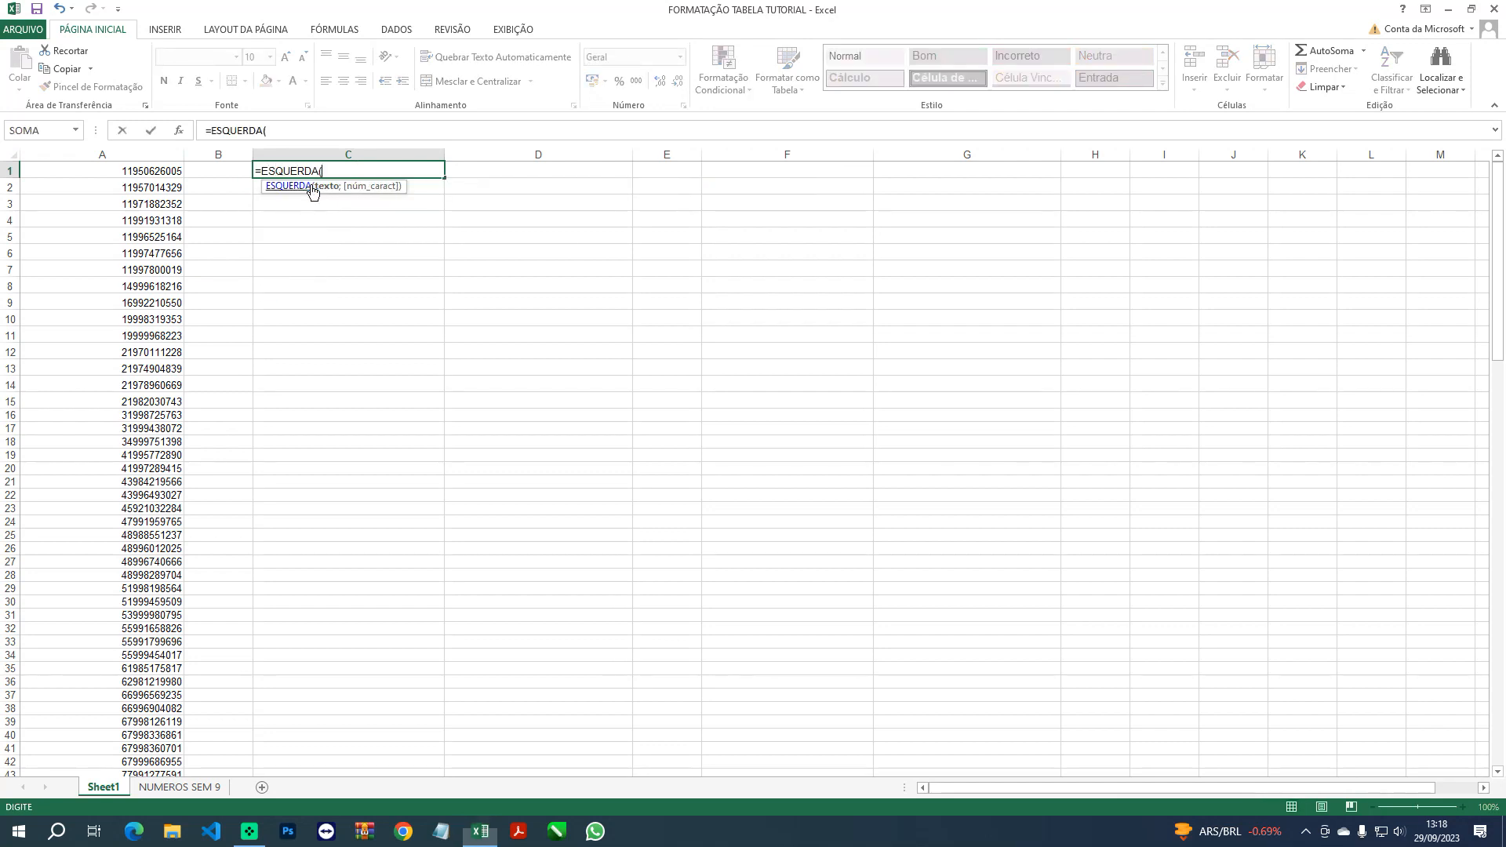
{"action": "left_click", "coordinate": [161, 169]}
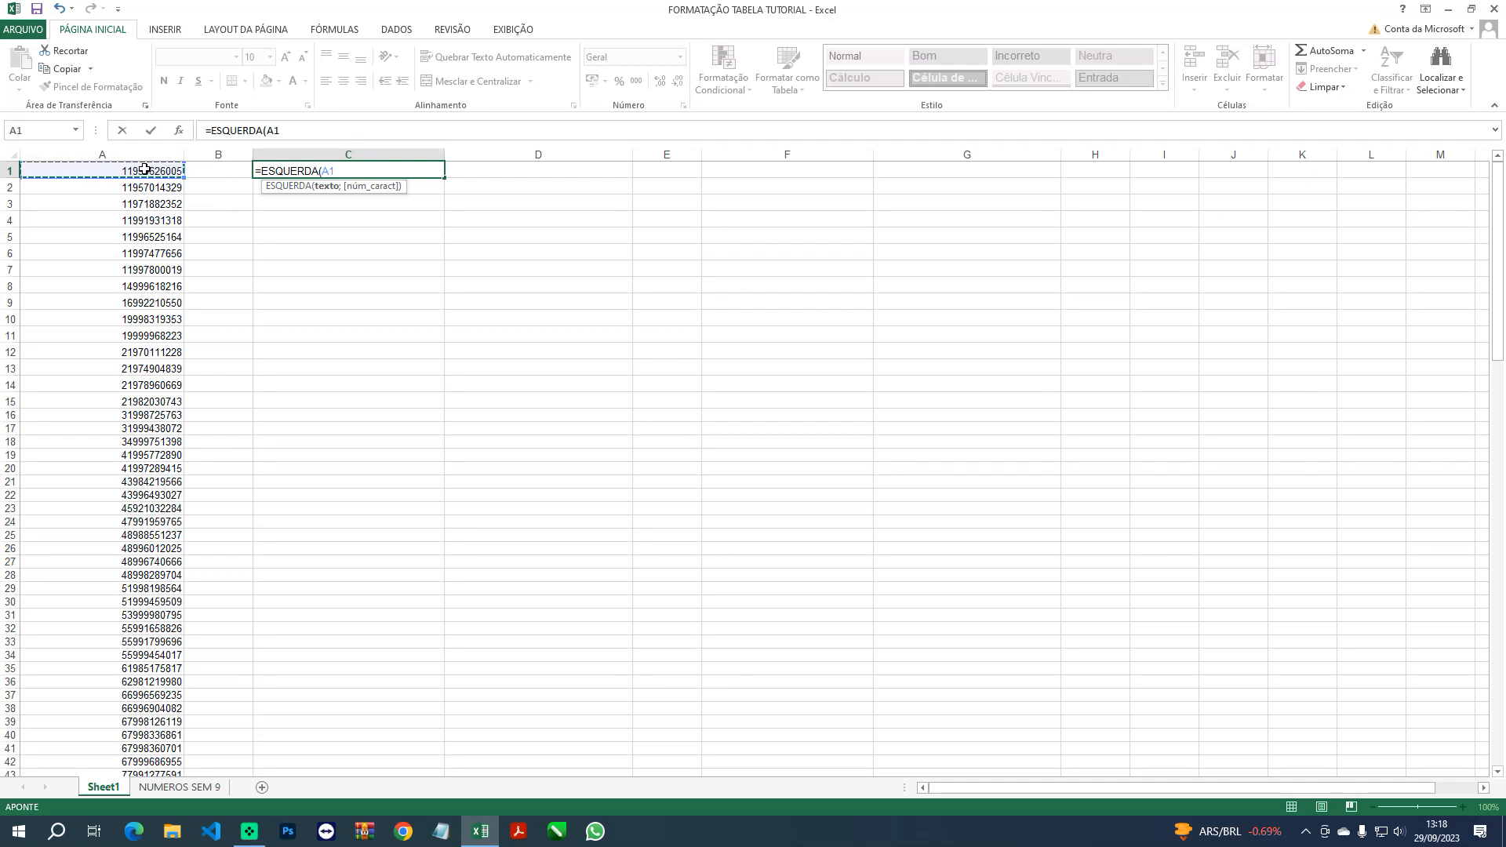
{"action": "type", "text": ";0"}
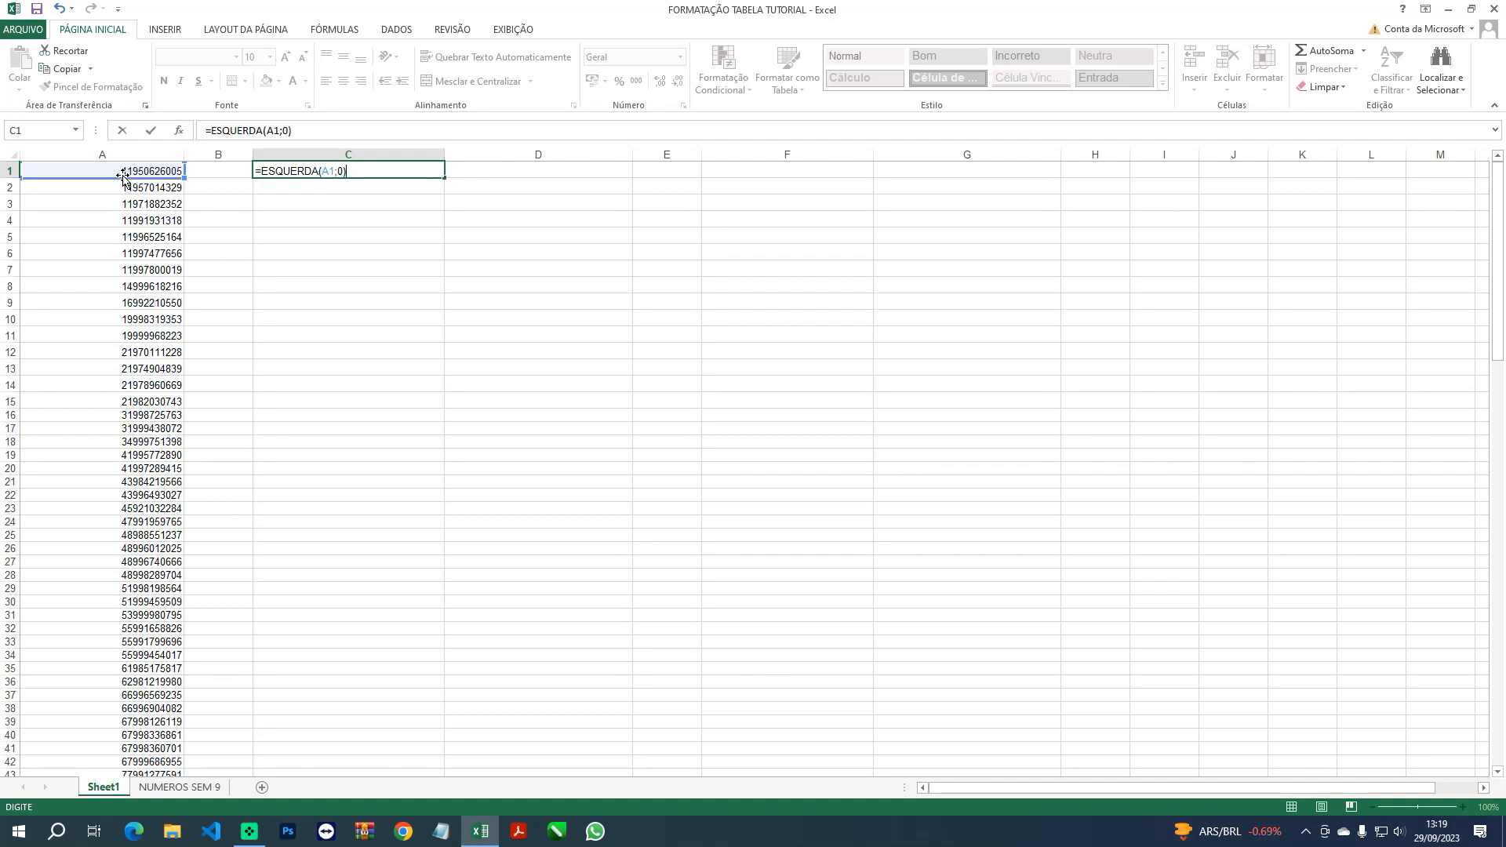
{"action": "type", "text": "&"}
{"action": "type", "text": "\"\""}
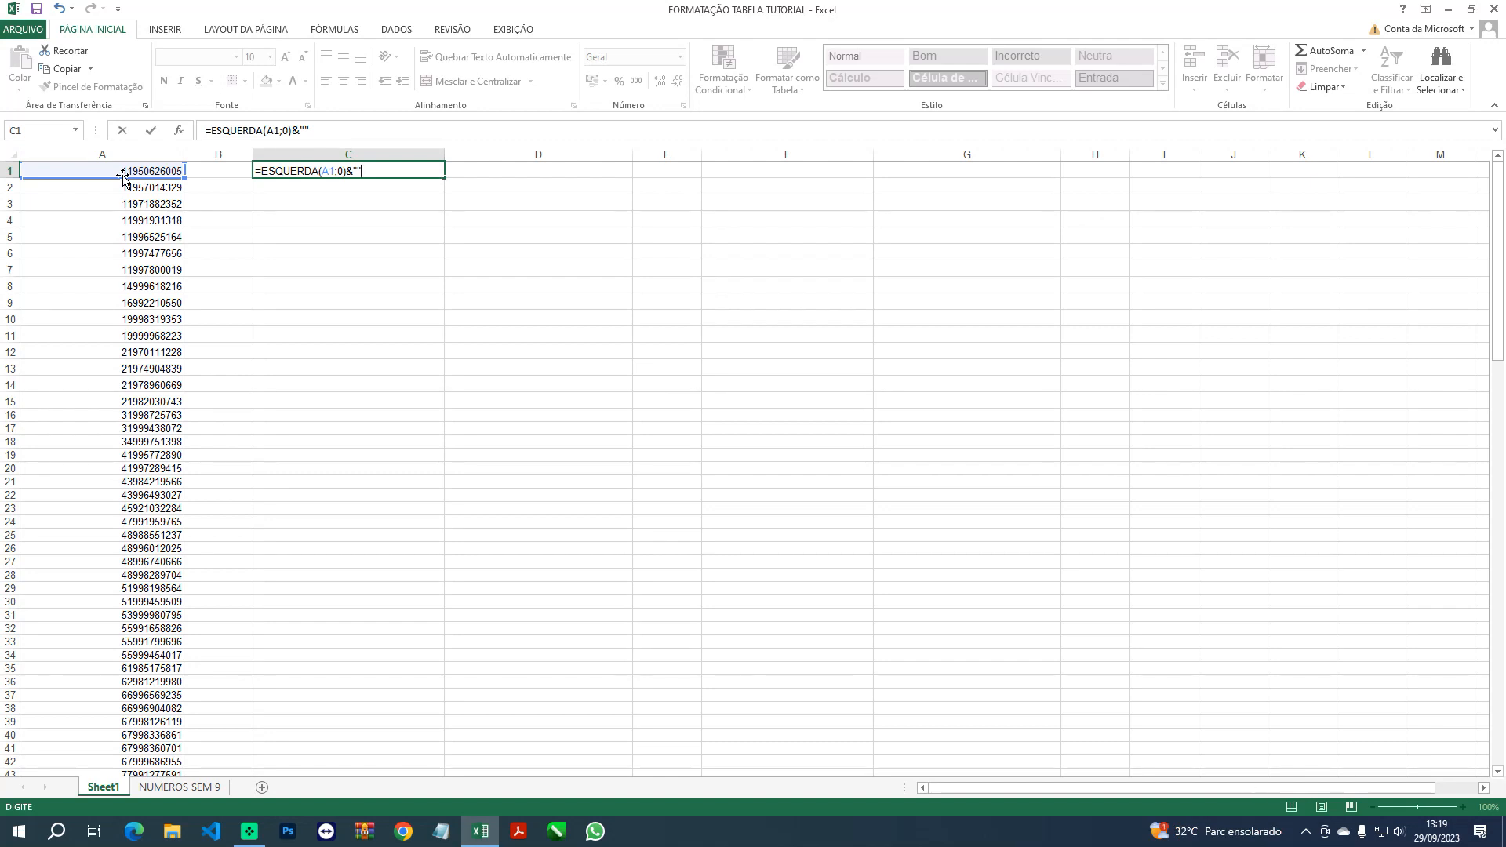
Complete the C1 formula by appending &DIREITA(A1;15) and enter it
{"action": "type", "text": "&DIRE"}
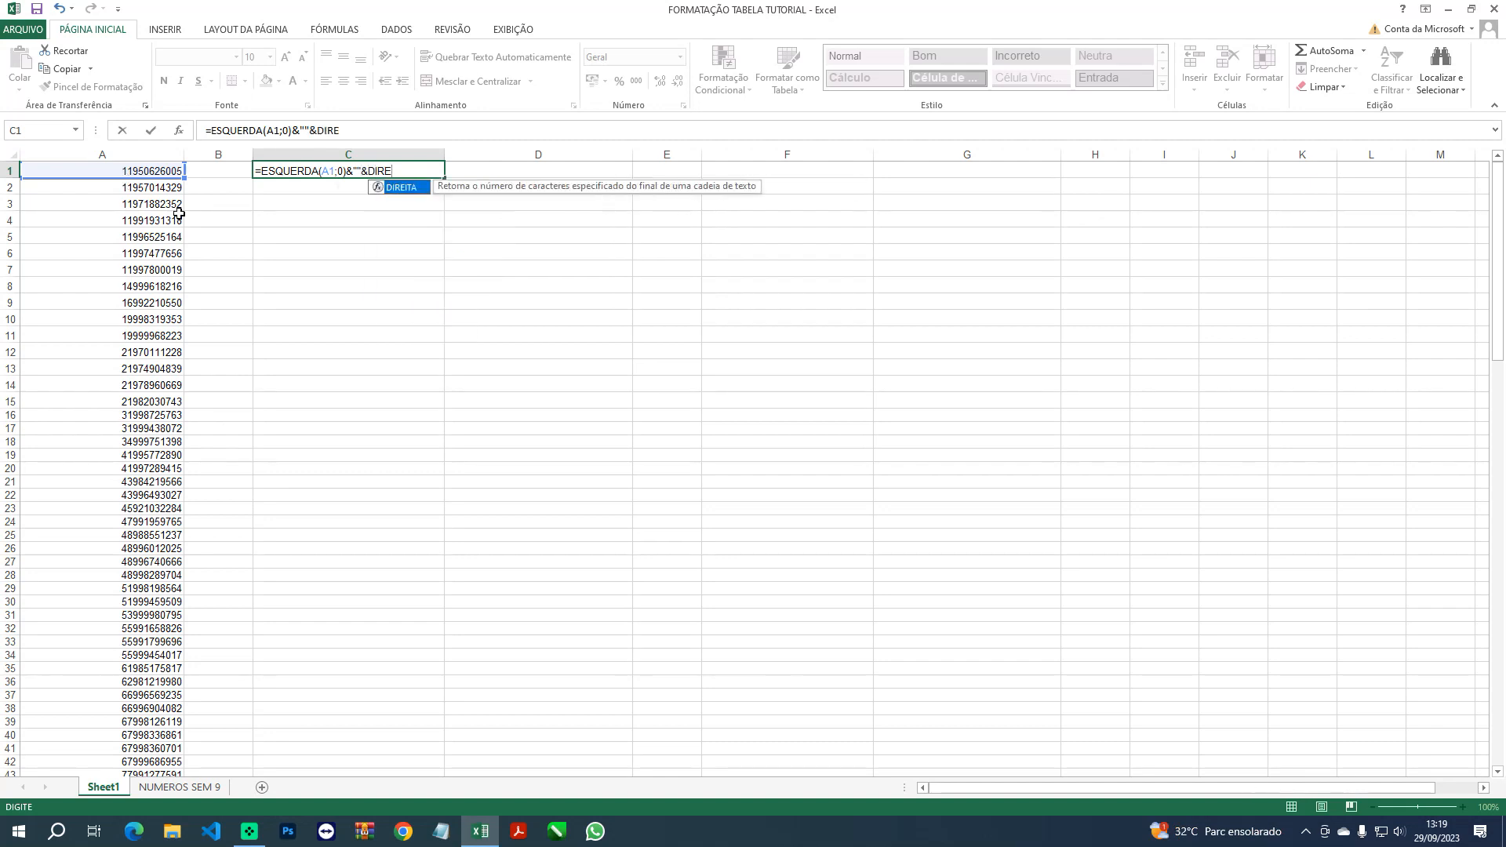
{"action": "double_click", "coordinate": [394, 190]}
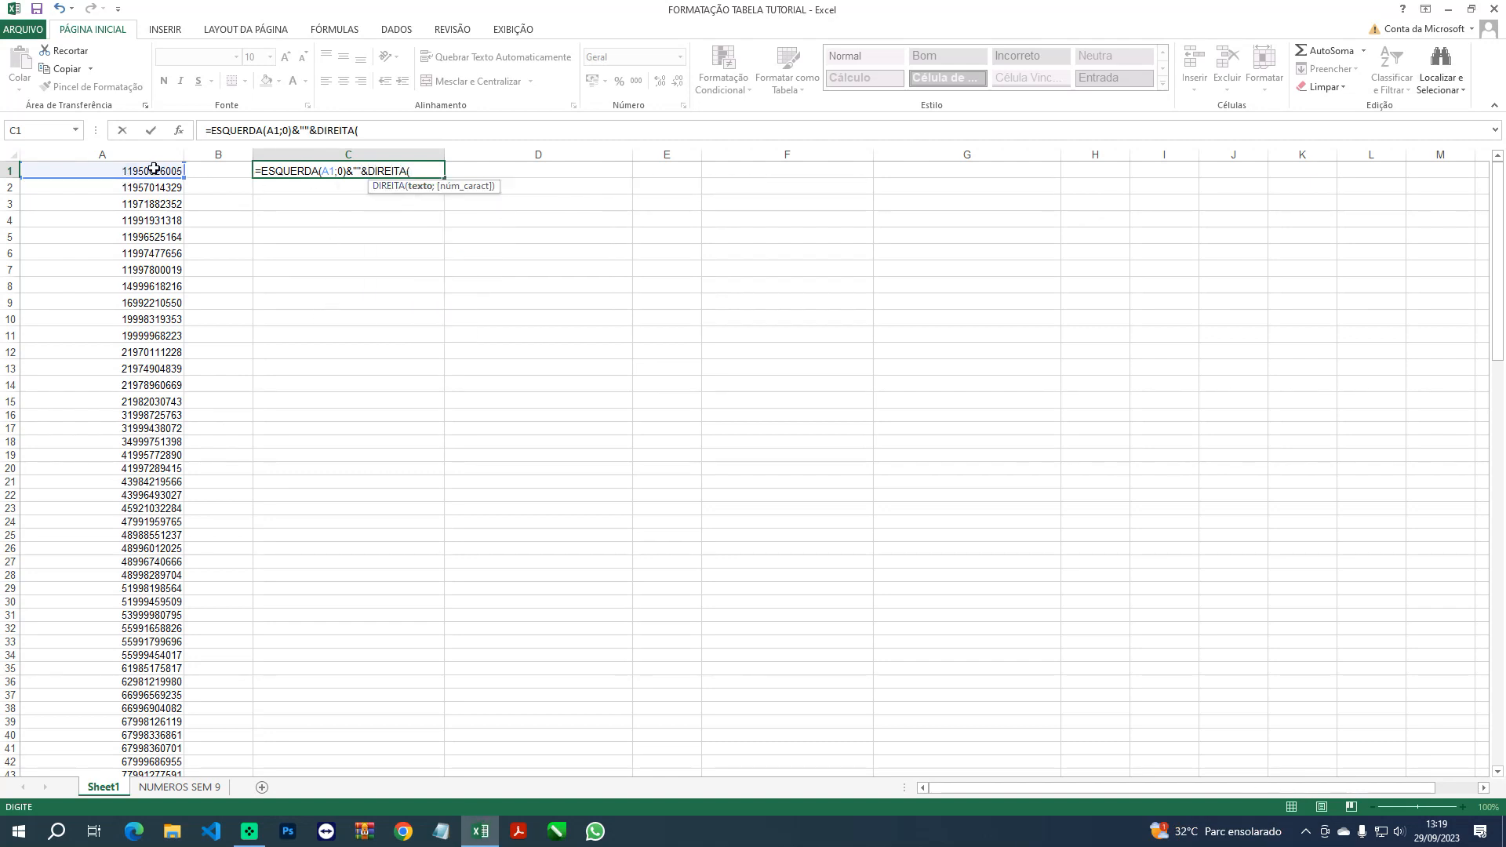
{"action": "left_click", "coordinate": [152, 170]}
{"action": "type", "text": ";"}
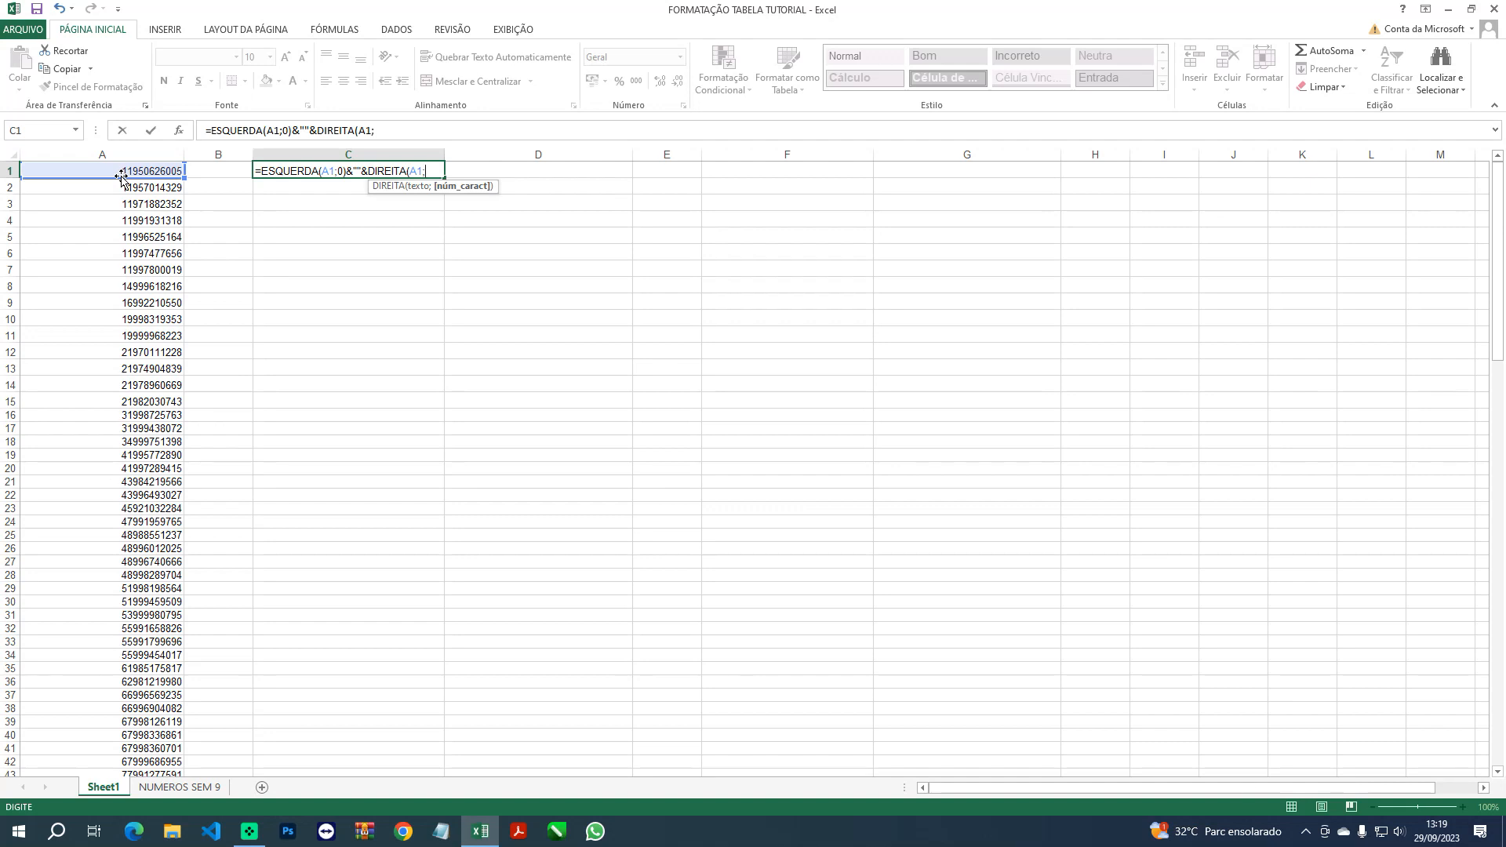
{"action": "type", "text": "15"}
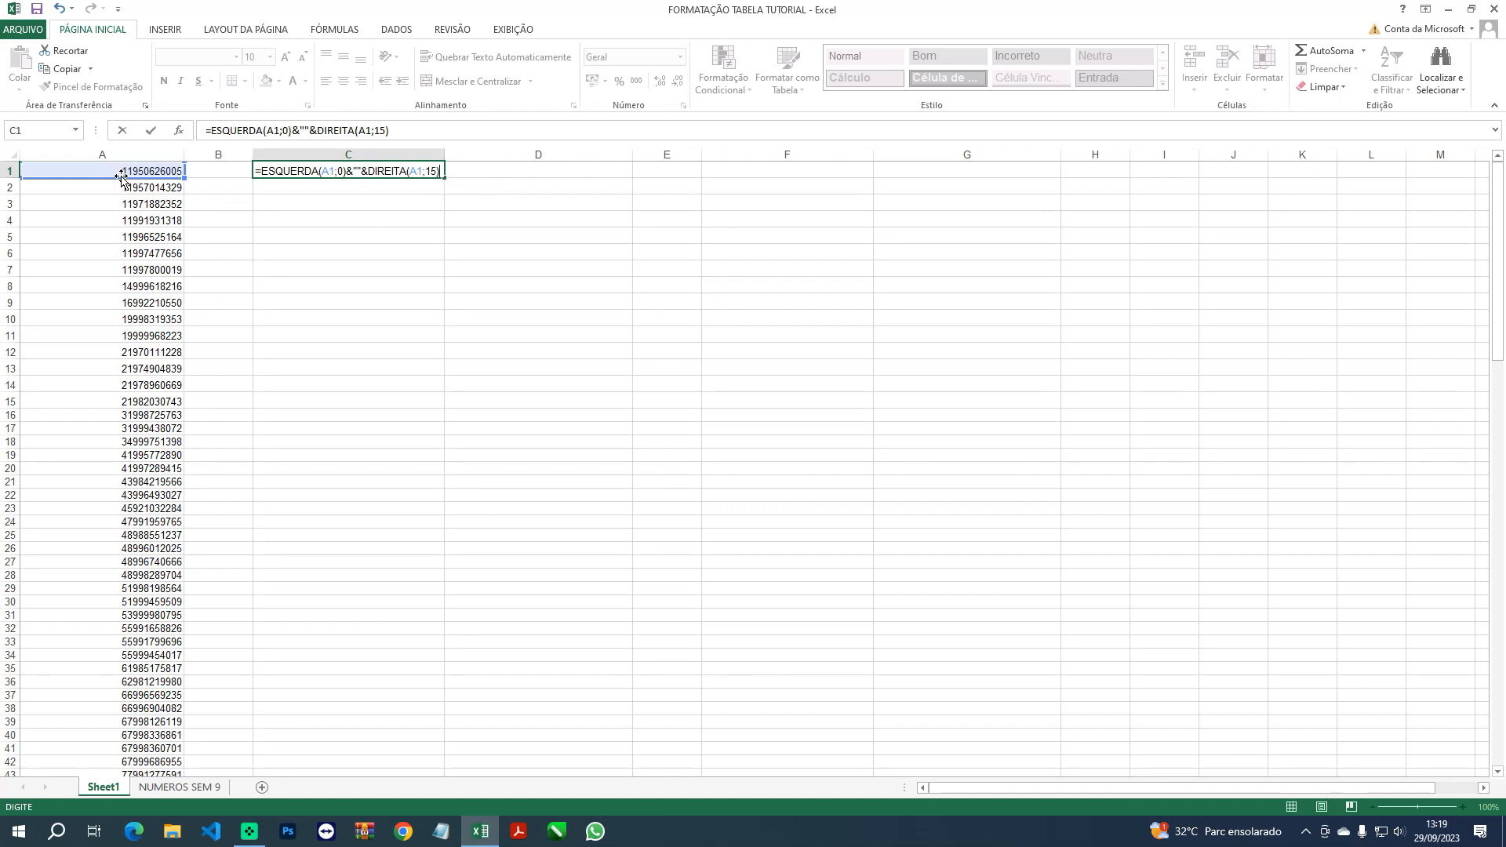
{"action": "key", "text": "ctrl+Return"}
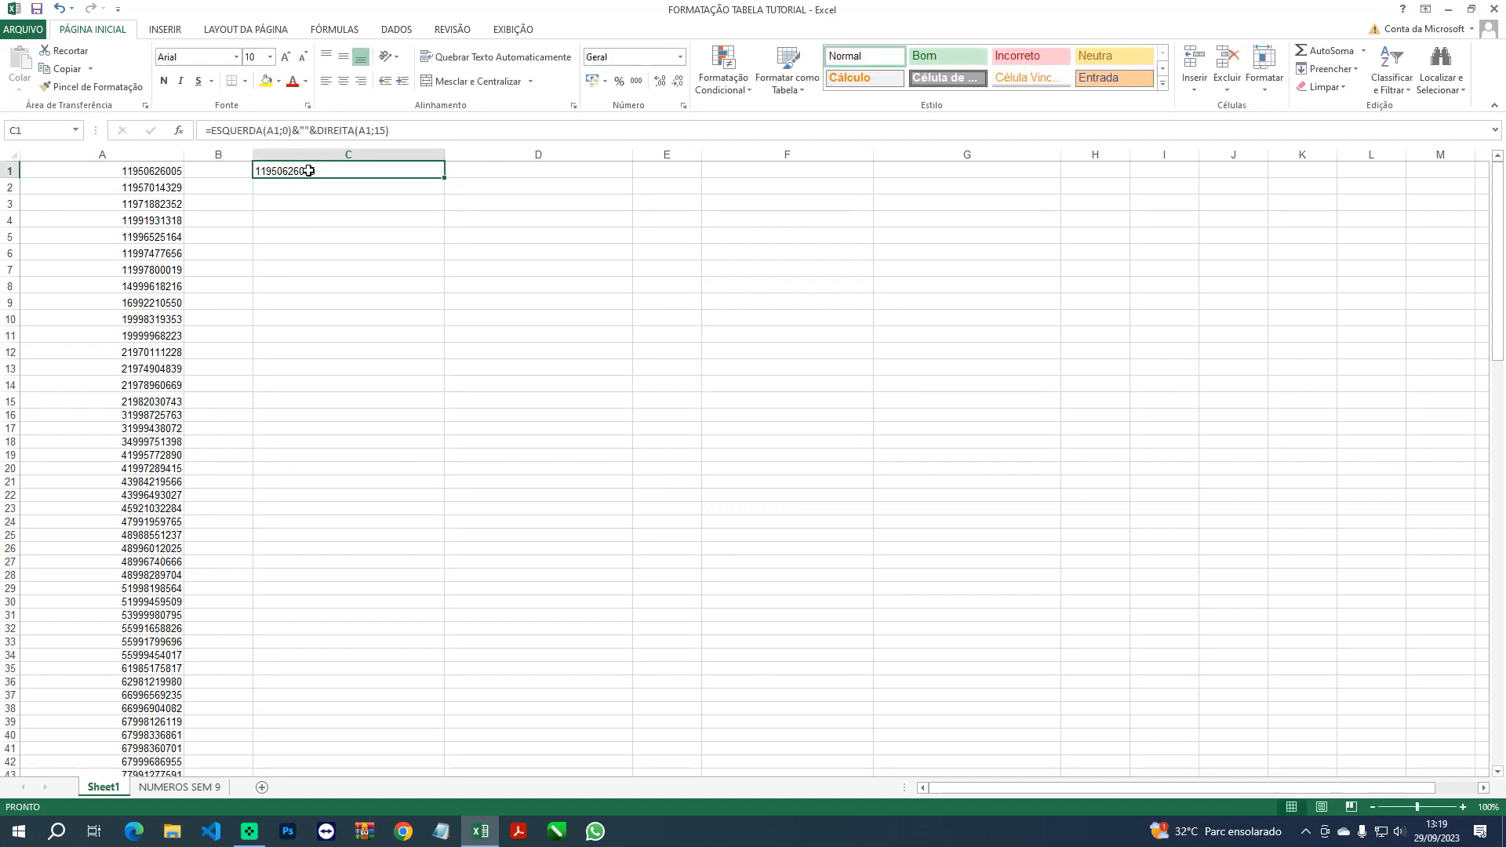
Insert the country code 55 between the empty quotes in the C1 formula
{"action": "left_click", "coordinate": [165, 169]}
{"action": "left_click", "coordinate": [274, 169]}
{"action": "left_click", "coordinate": [305, 130]}
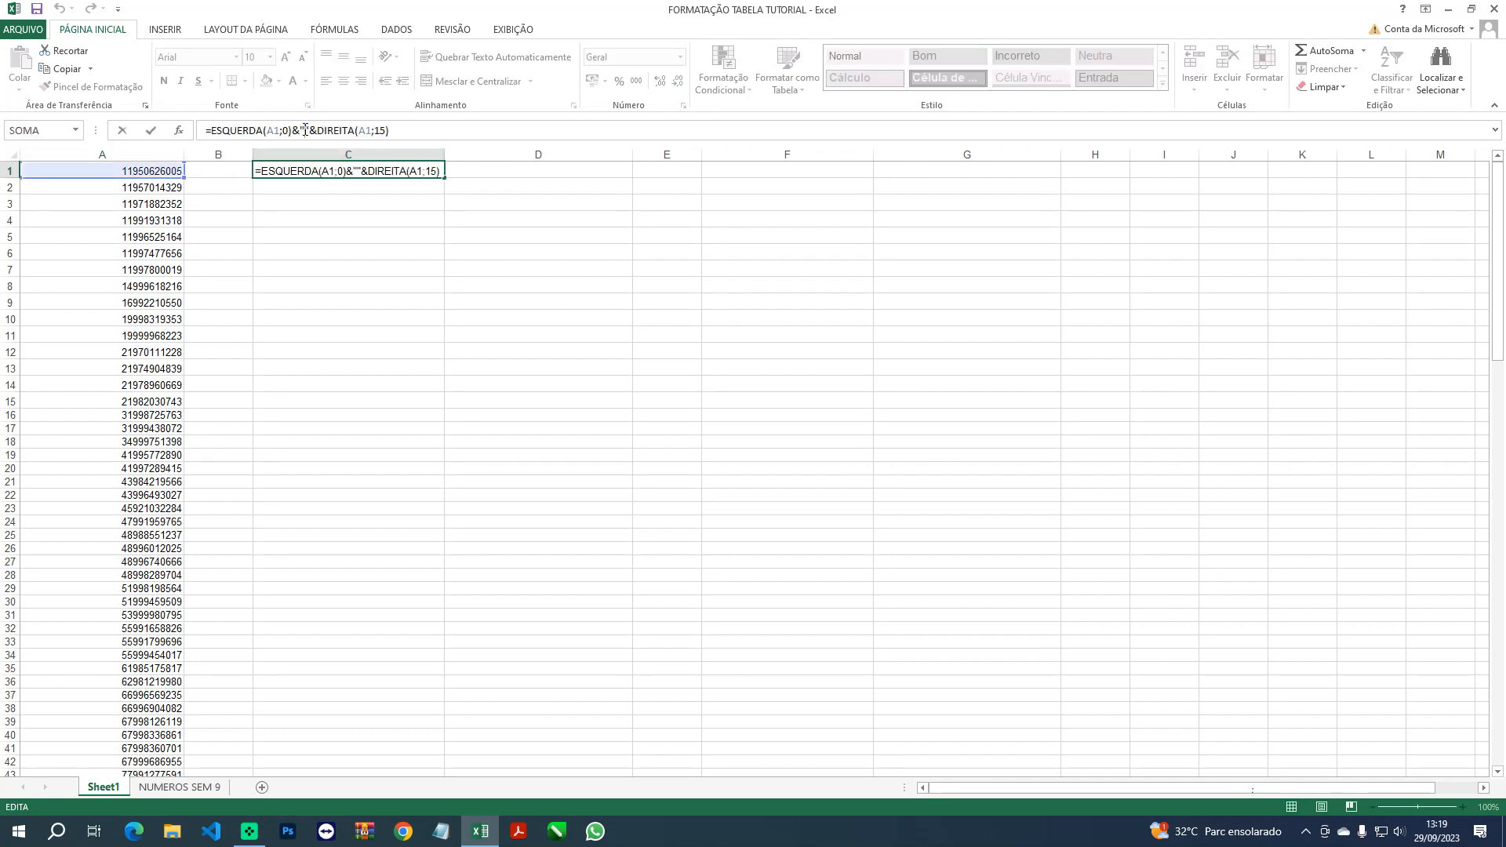
{"action": "type", "text": "55"}
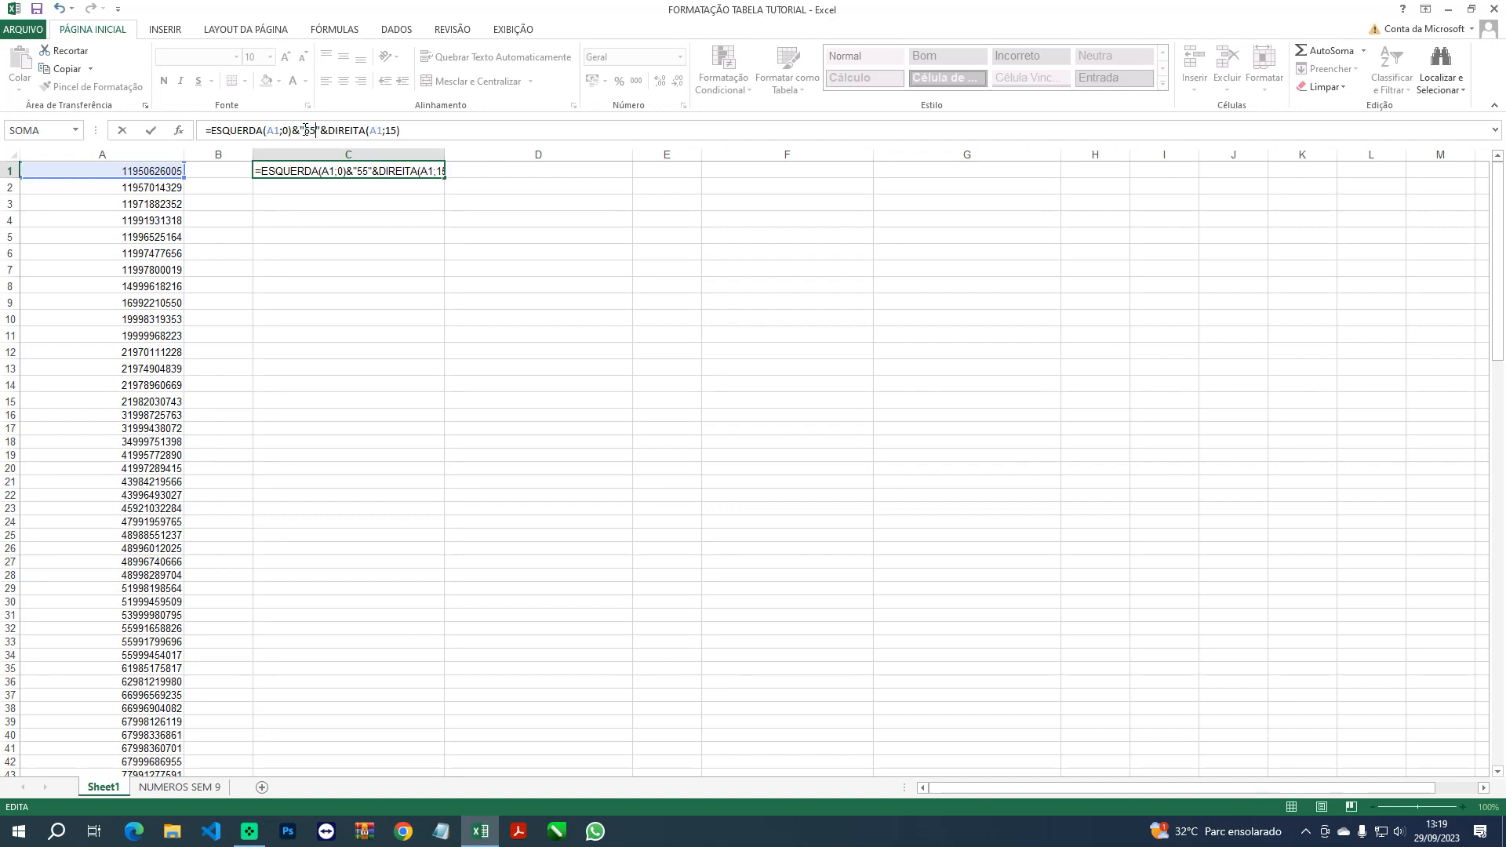
{"action": "key", "text": "Return"}
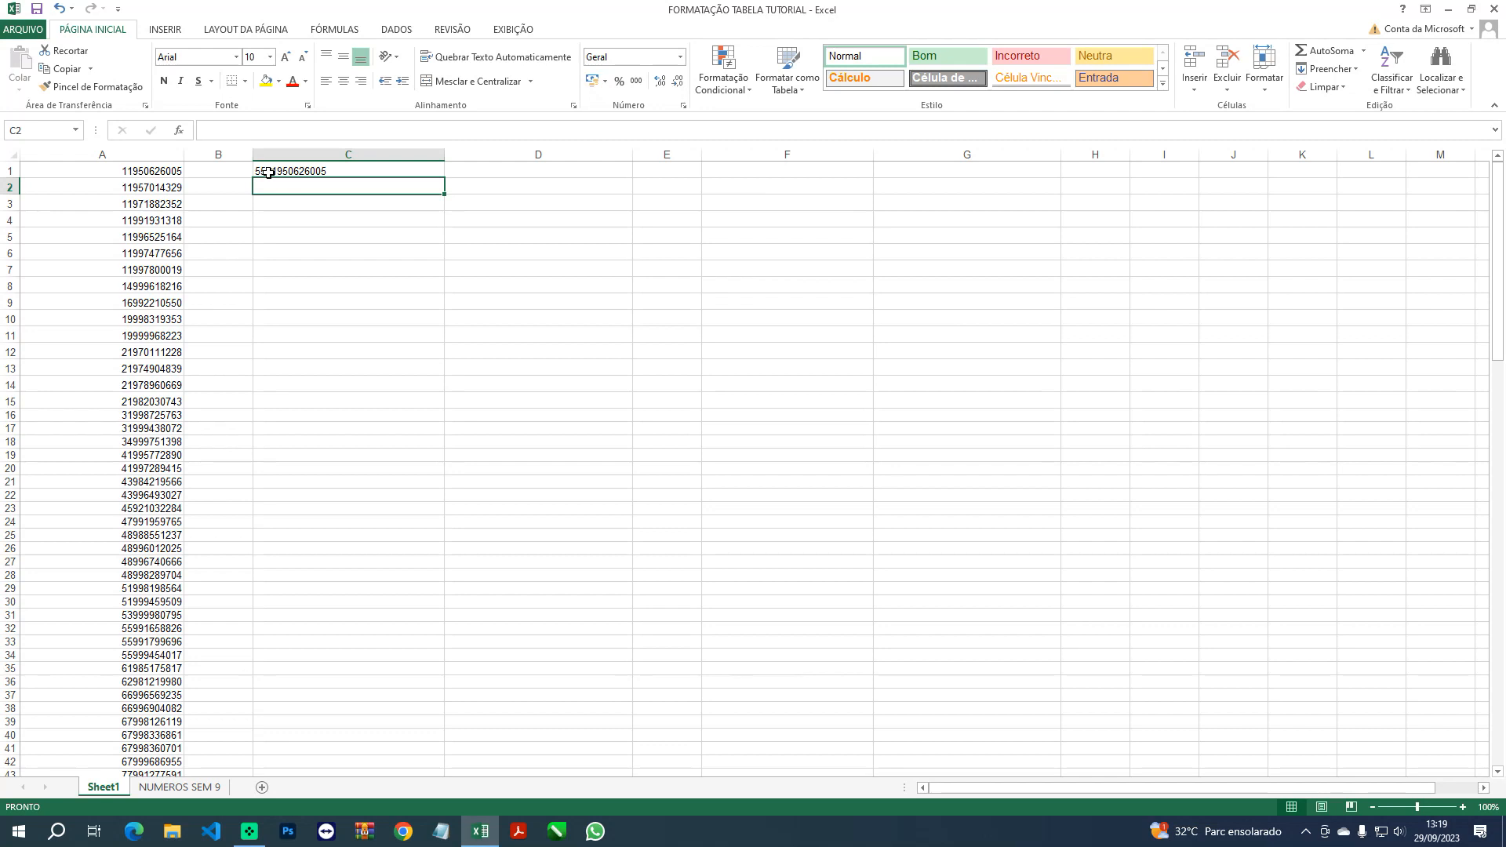
Add a plus sign before 55 inside the quotes of the C1 formula
{"action": "left_click", "coordinate": [320, 170]}
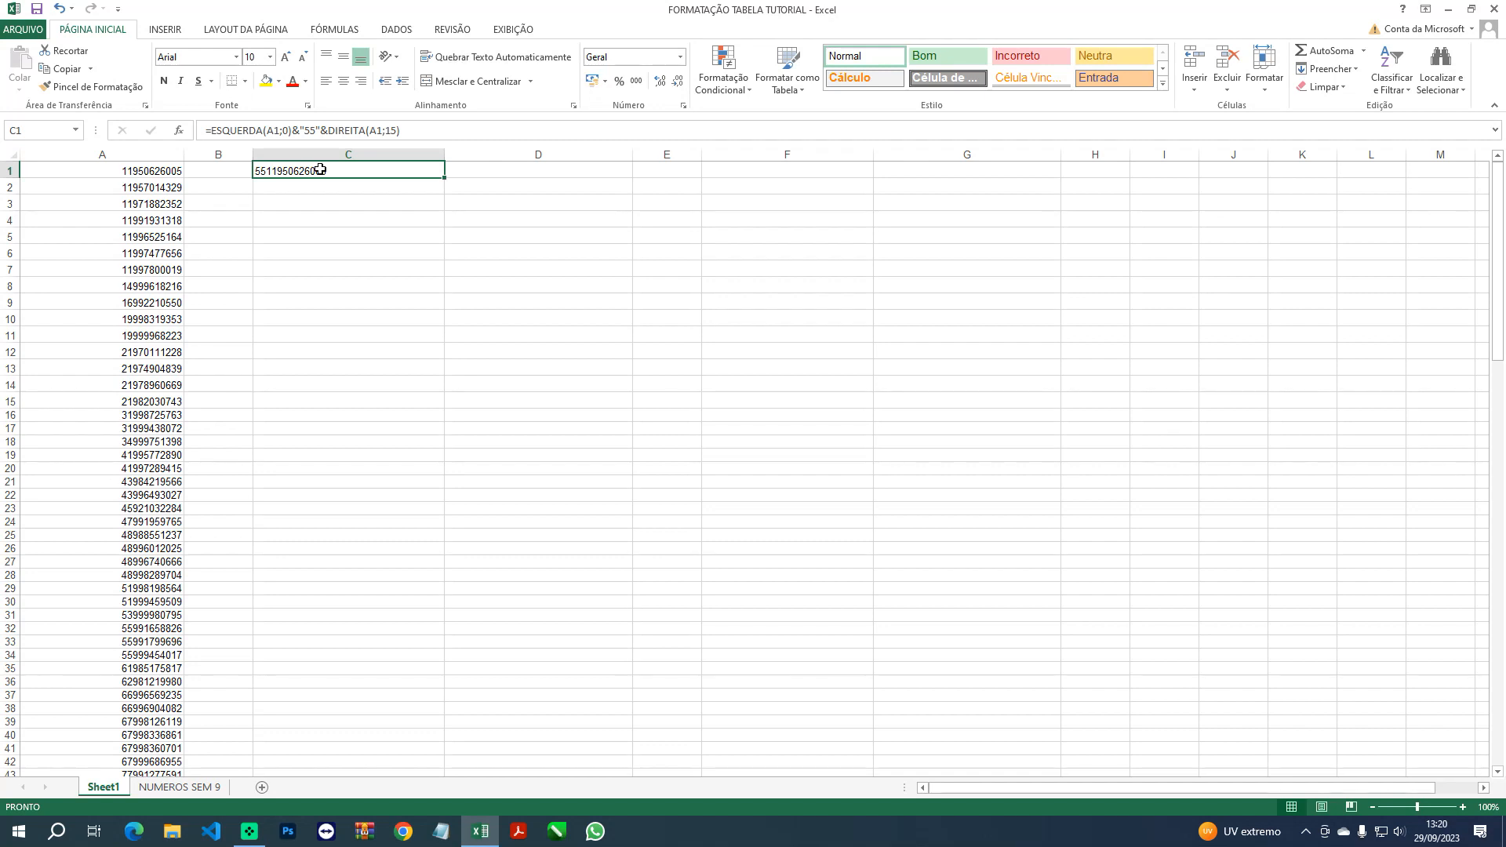
{"action": "left_click", "coordinate": [305, 129]}
{"action": "type", "text": "+"}
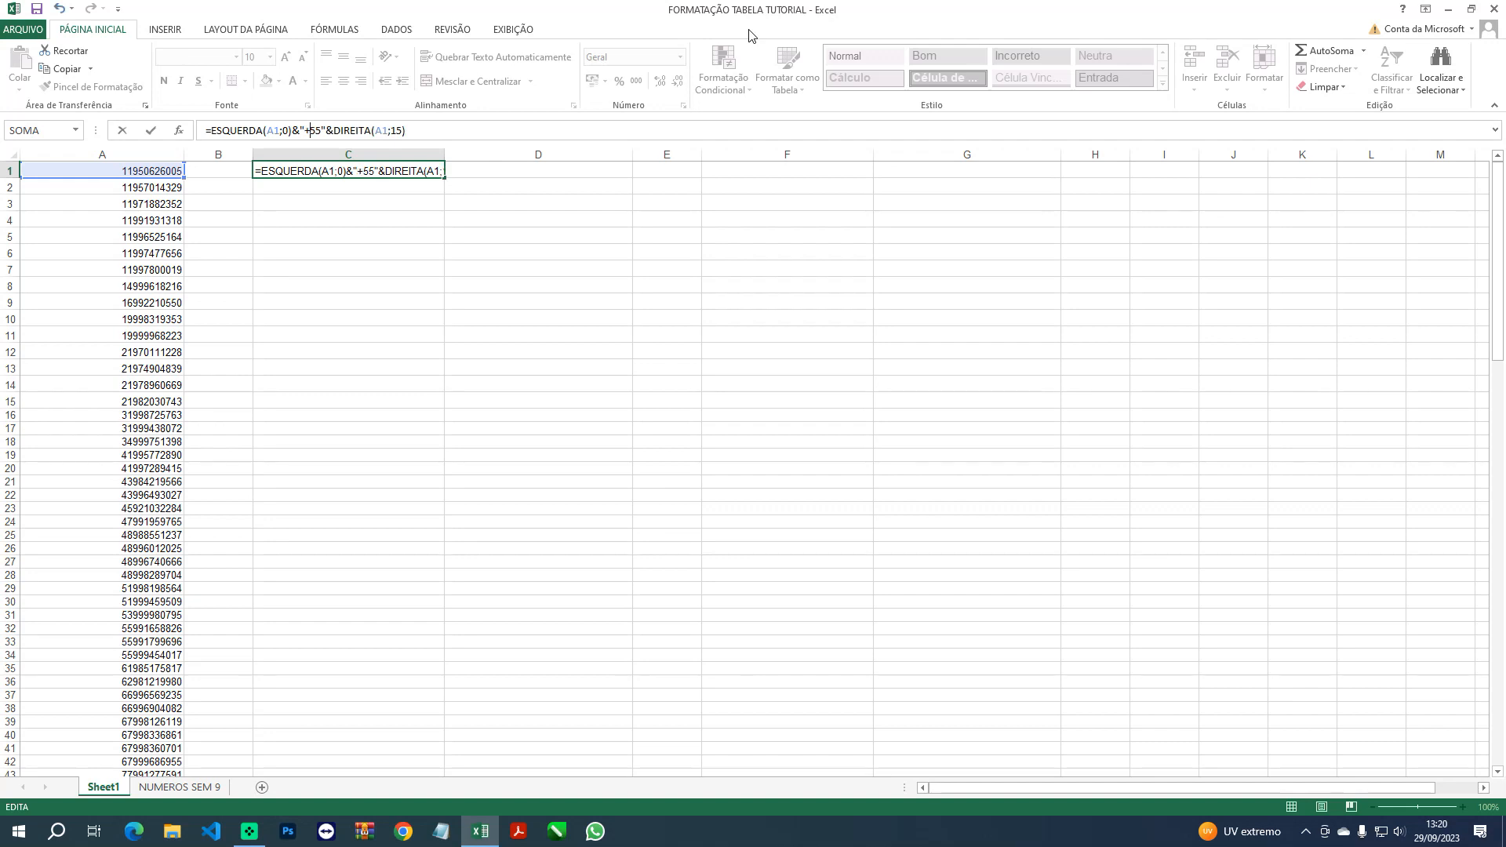
{"action": "key", "text": "Return"}
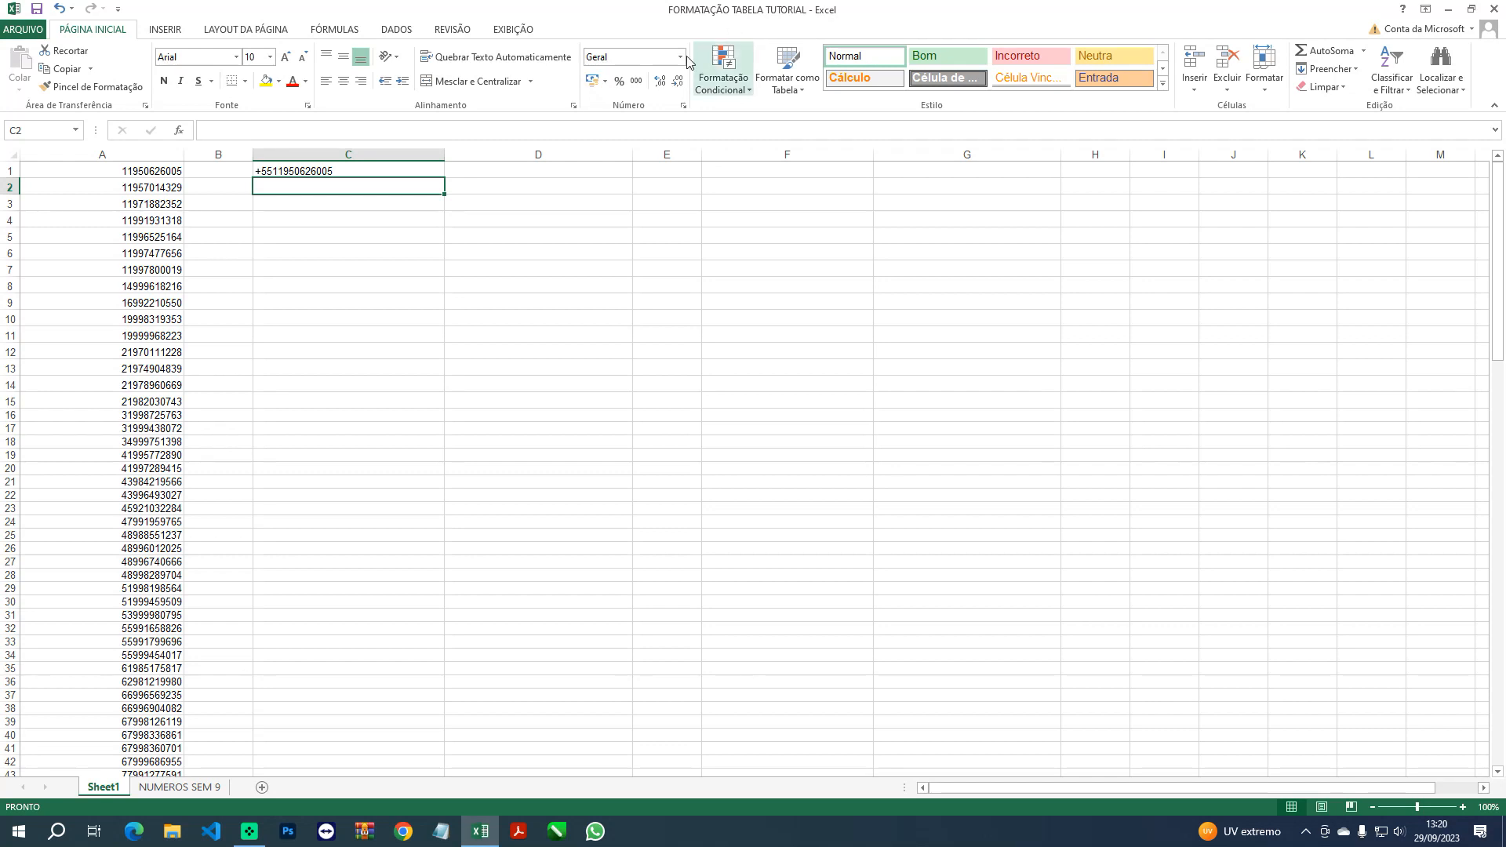
Fill the C1 formula down column C to row 139, matching the phone list in column A
{"action": "left_click", "coordinate": [388, 167]}
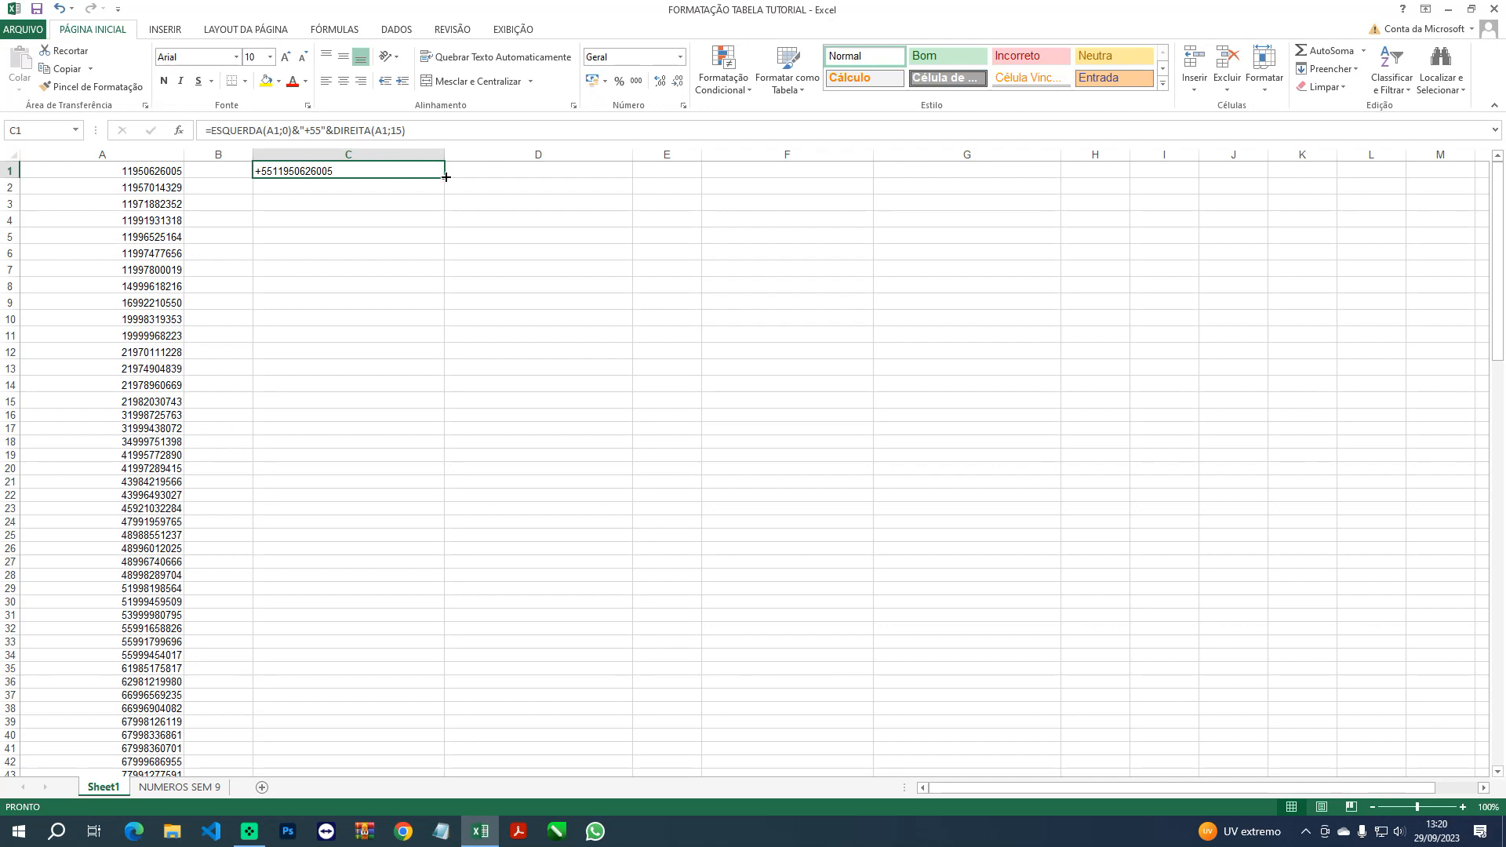
{"action": "left_click_drag", "start_coordinate": [446, 178], "coordinate": [421, 747]}
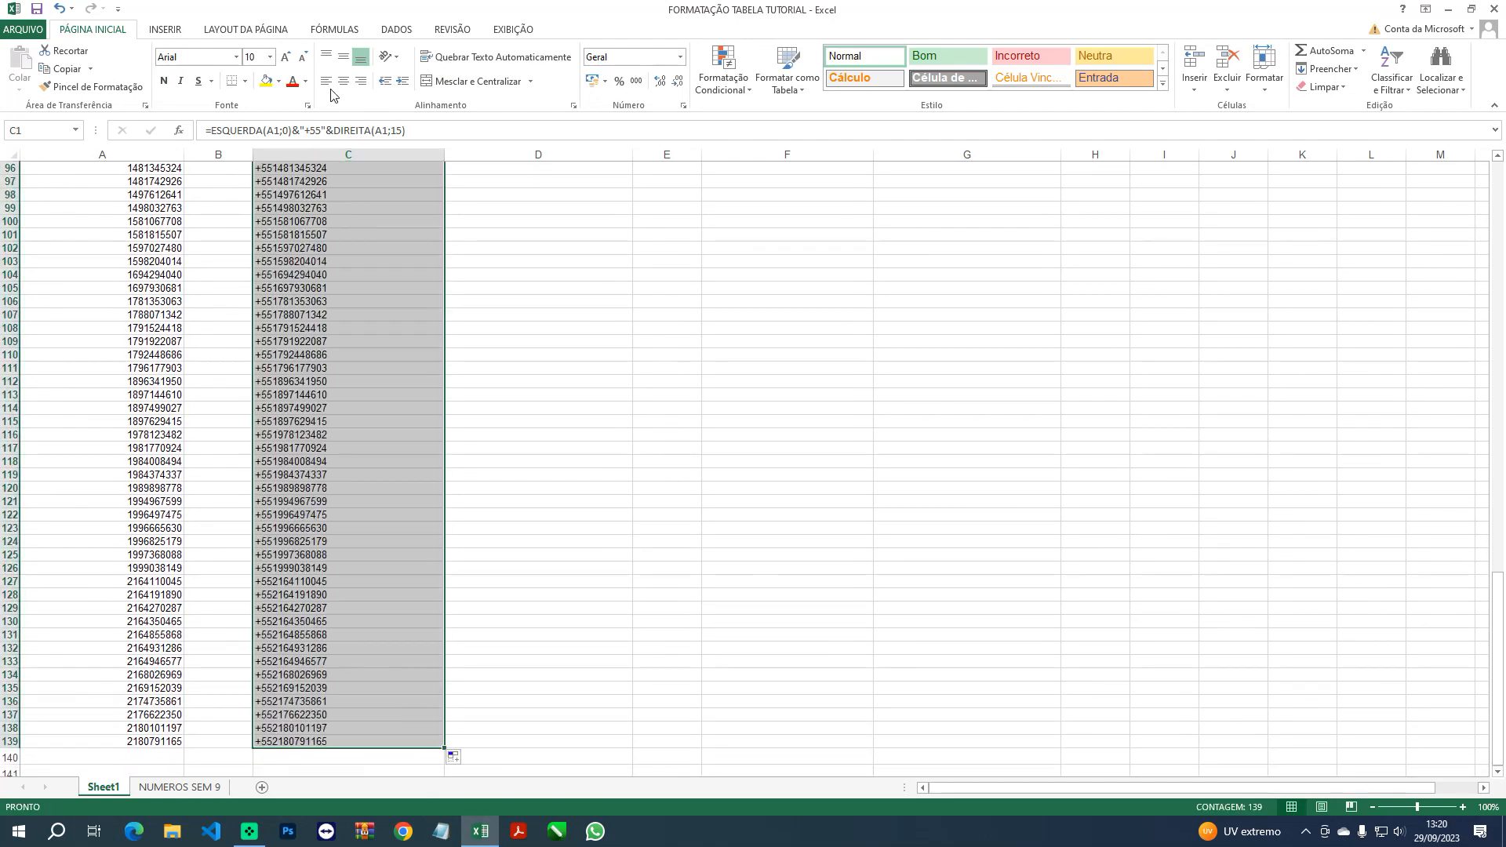
{"action": "scroll", "coordinate": [321, 596], "scroll_direction": "up", "scroll_amount": 20}
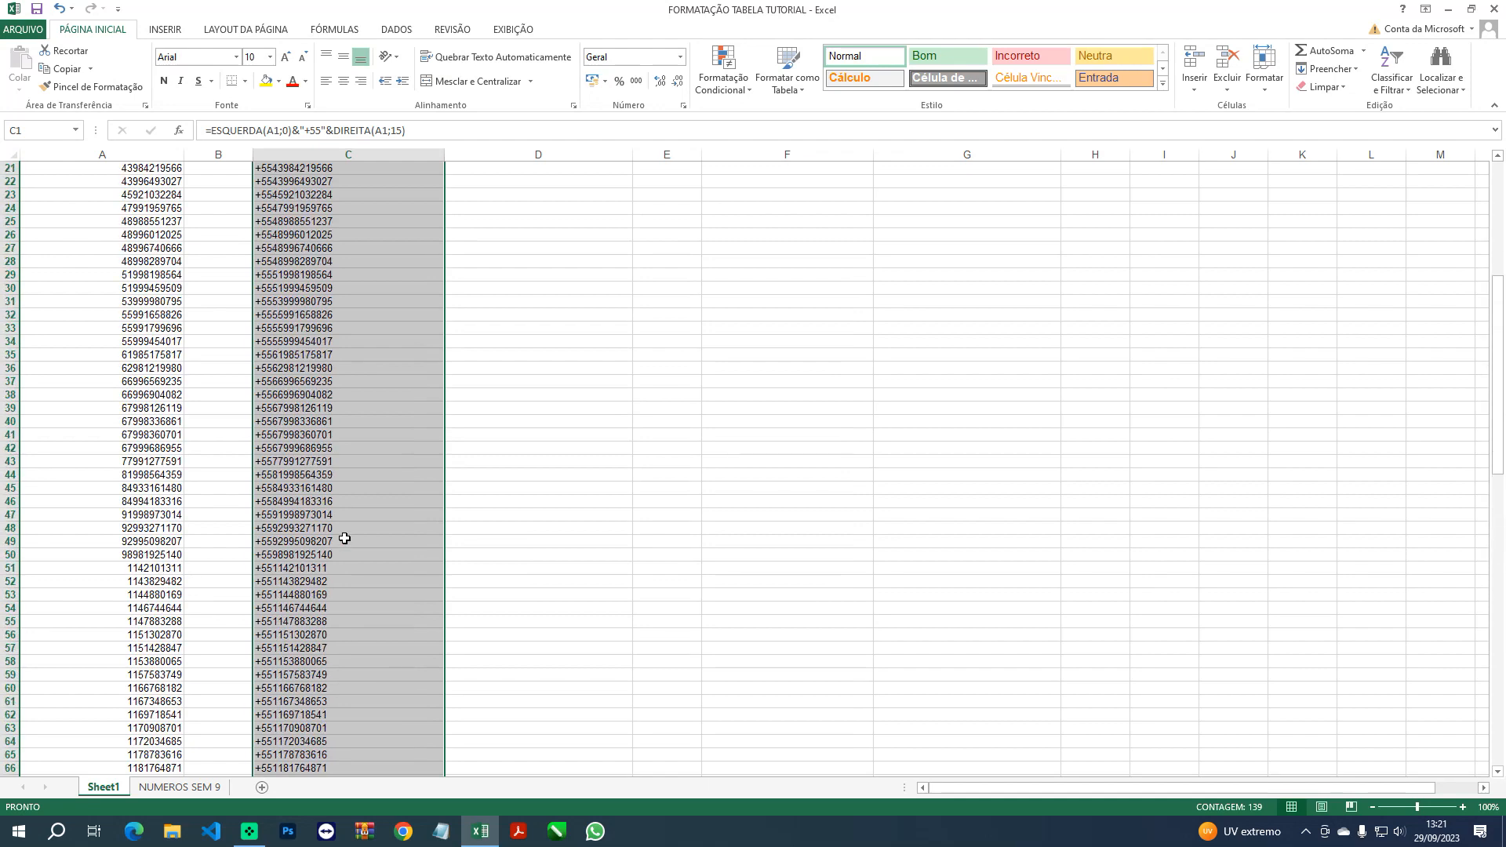
{"action": "scroll", "coordinate": [345, 539], "scroll_direction": "up", "scroll_amount": 7}
{"action": "left_click", "coordinate": [416, 220]}
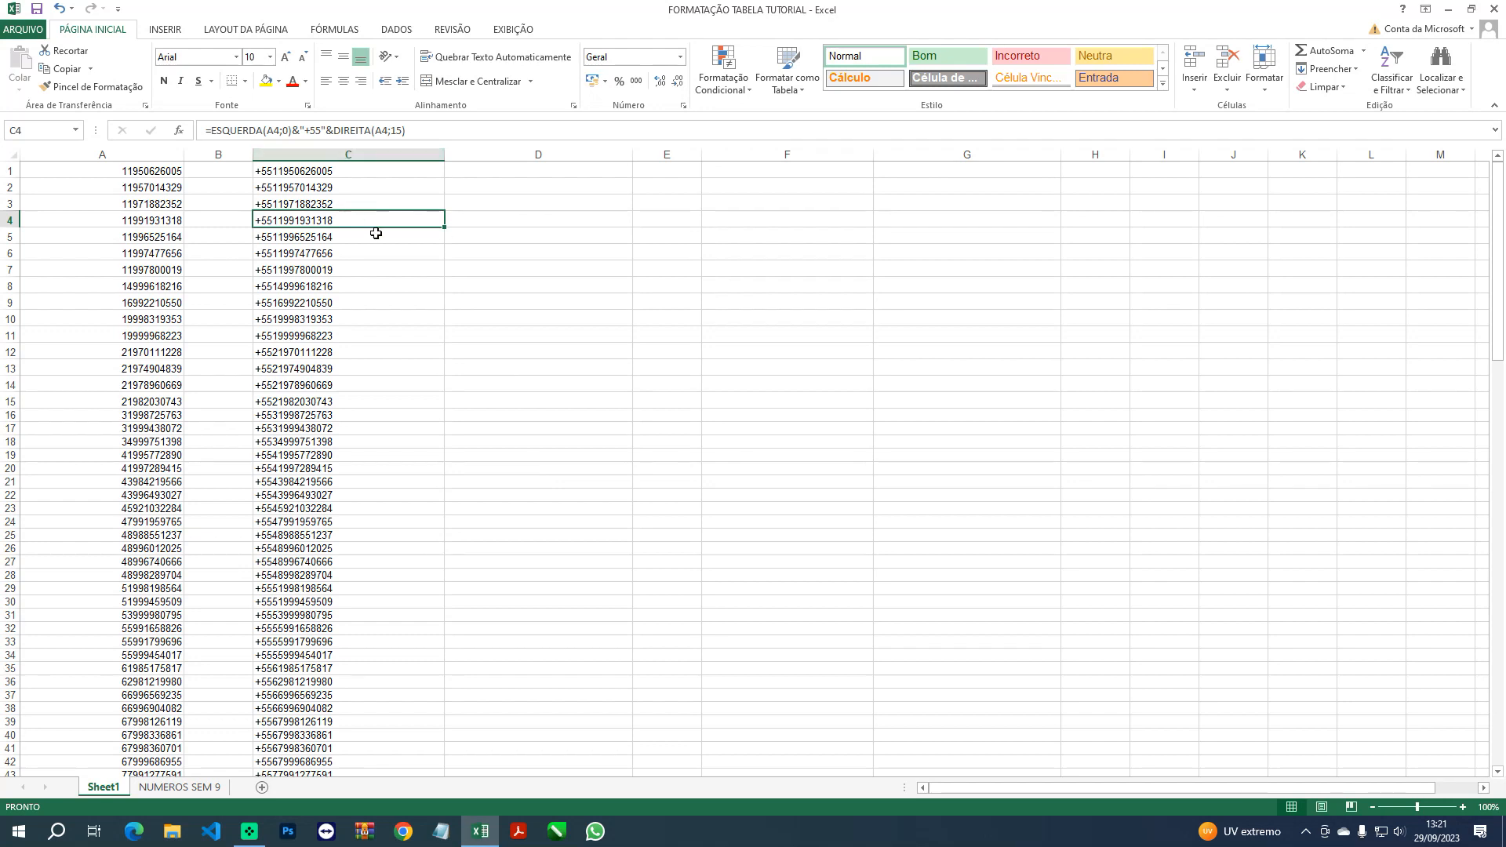
Try copying the formula cell C3 to I22 with an ordinary paste, and clear I22 again
{"action": "left_click", "coordinate": [340, 203]}
{"action": "key", "text": "ctrl+c"}
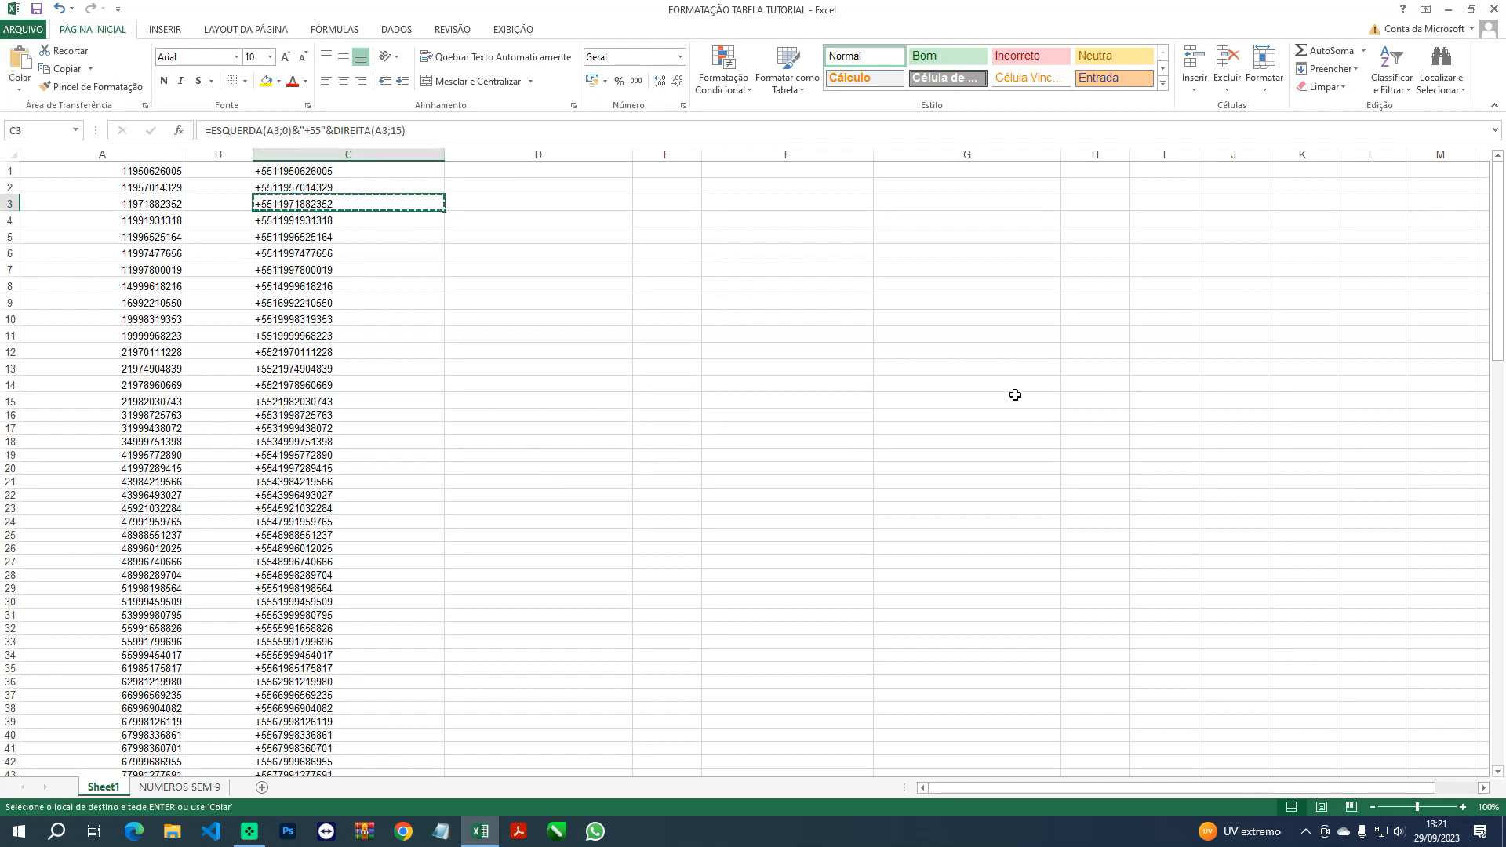
{"action": "left_click", "coordinate": [1184, 494]}
{"action": "key", "text": "ctrl+v"}
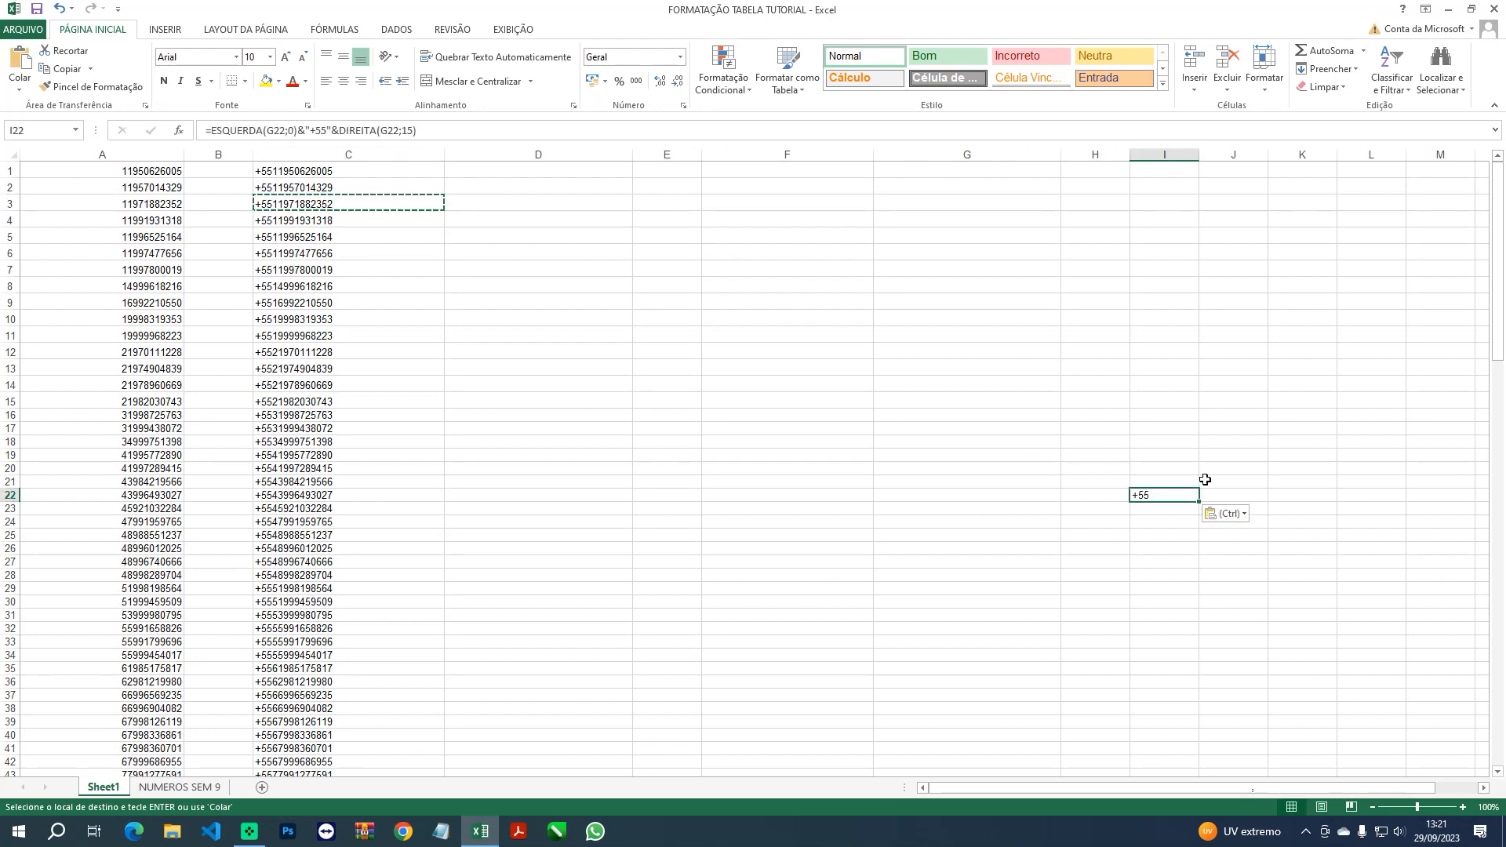
{"action": "left_click", "coordinate": [1177, 553]}
{"action": "key", "text": "Escape"}
{"action": "left_click", "coordinate": [1167, 496]}
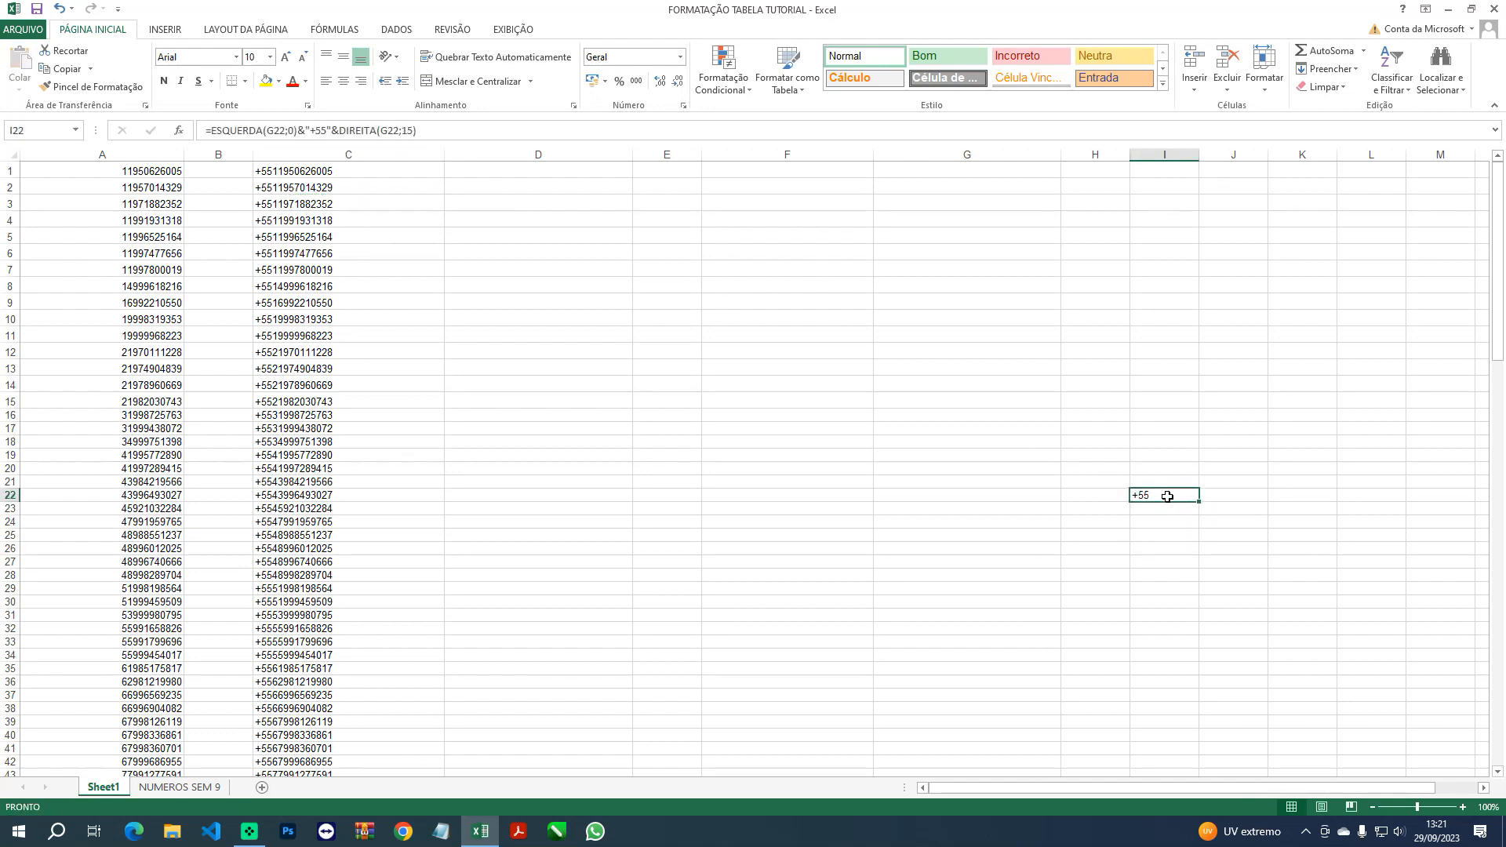
{"action": "key", "text": "Delete"}
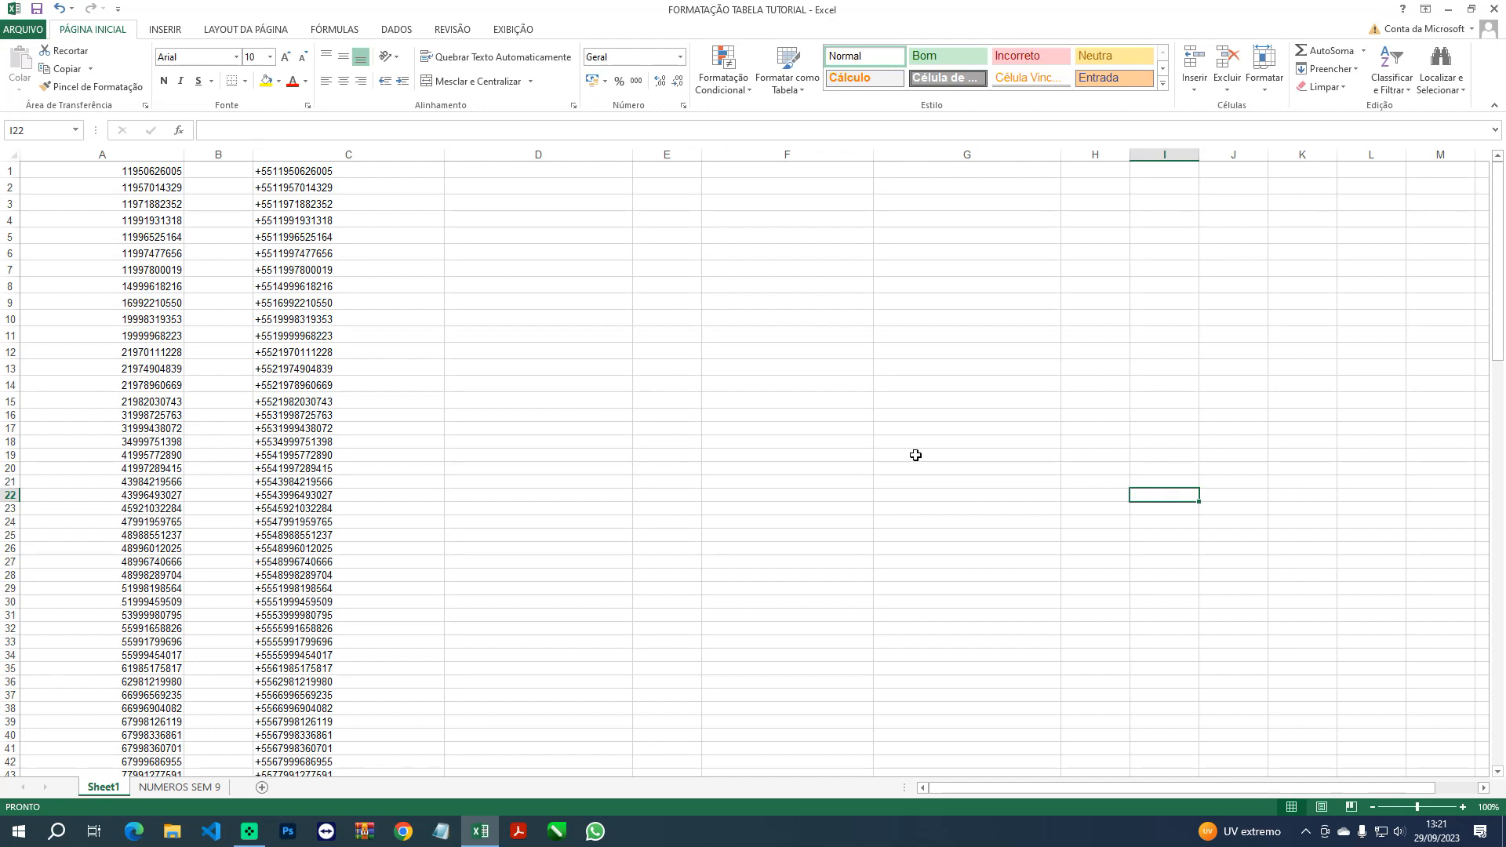
Compare the formulas behind the numbers in column C with the plain values in column A
{"action": "left_click", "coordinate": [324, 184]}
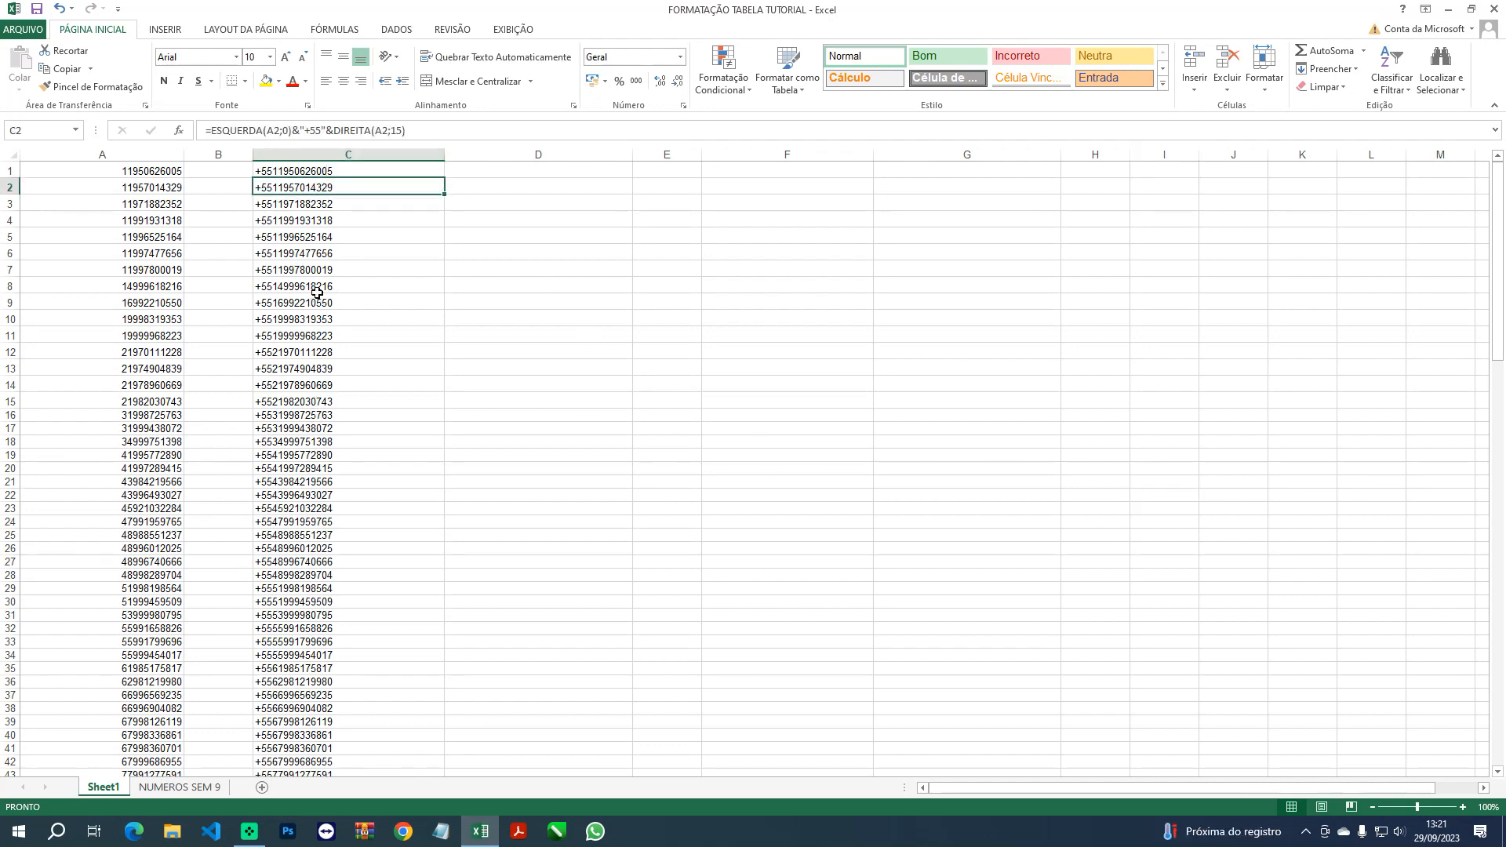
{"action": "left_click", "coordinate": [328, 222]}
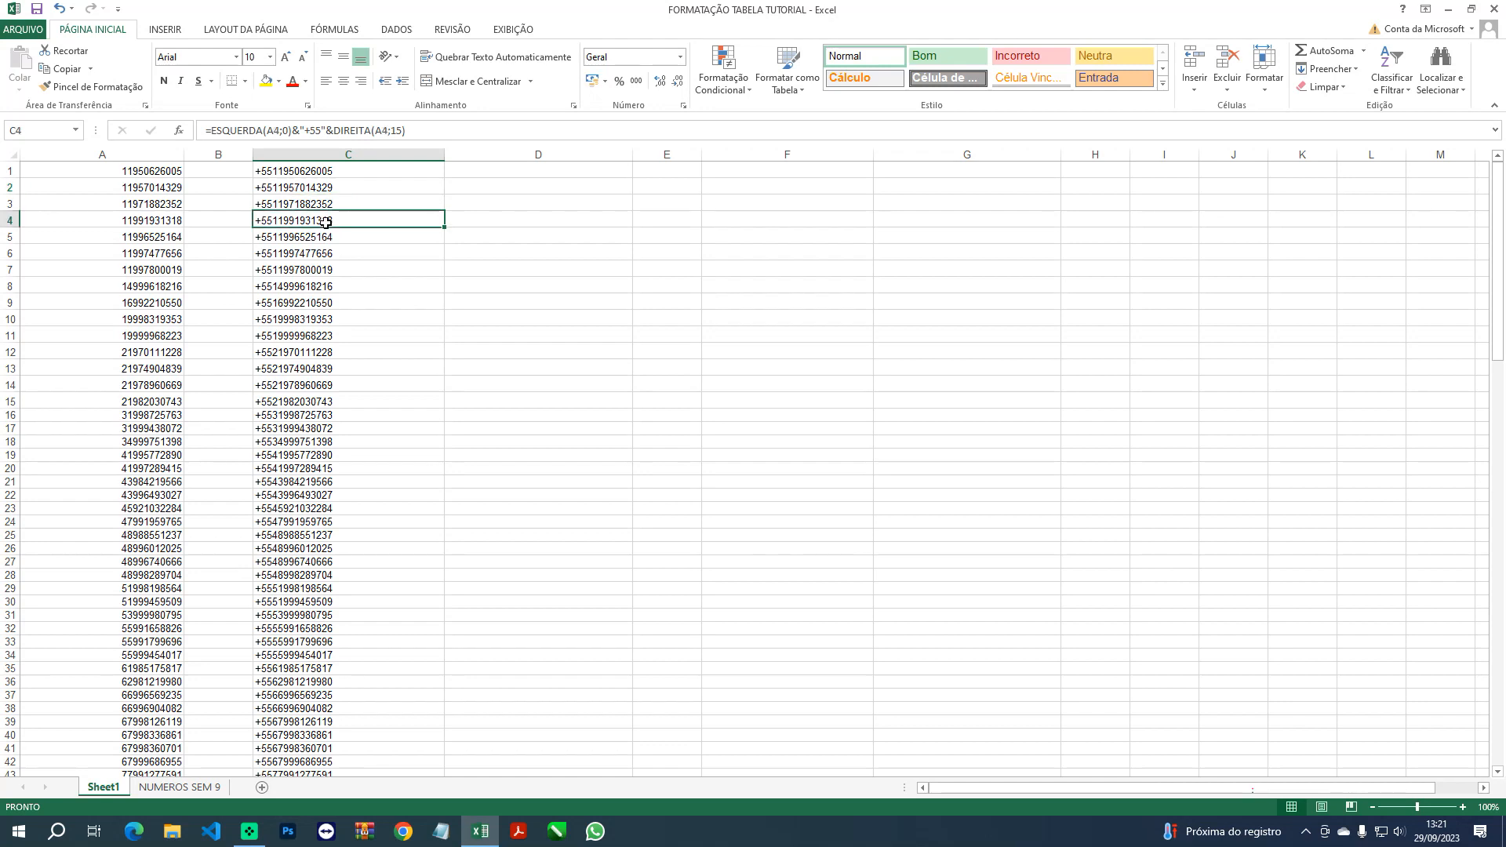
{"action": "left_click", "coordinate": [317, 236]}
{"action": "left_click", "coordinate": [307, 269]}
{"action": "left_click", "coordinate": [318, 240]}
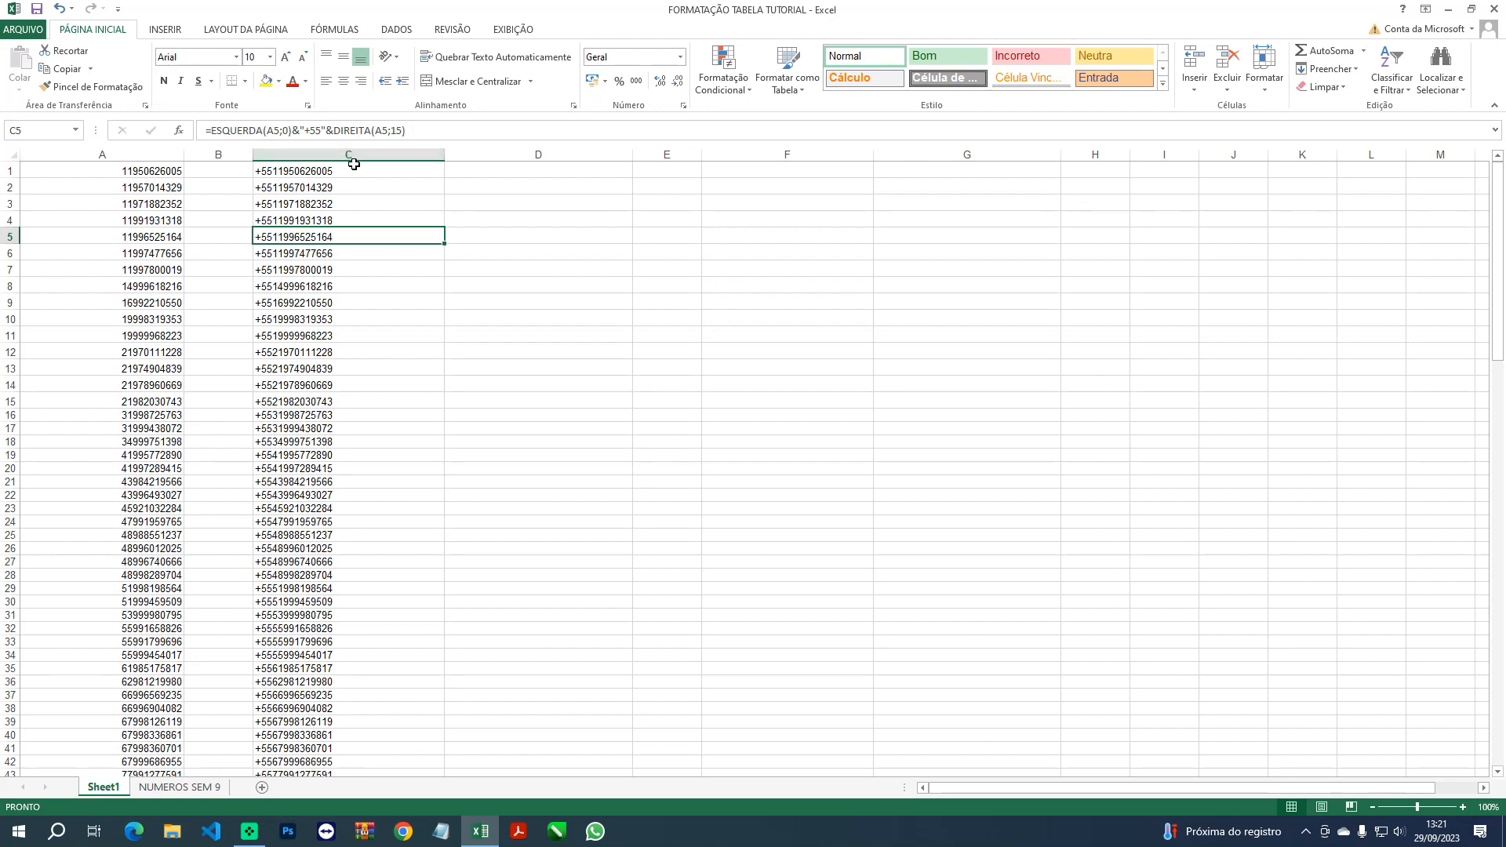
{"action": "left_click", "coordinate": [558, 264]}
{"action": "left_click", "coordinate": [172, 235]}
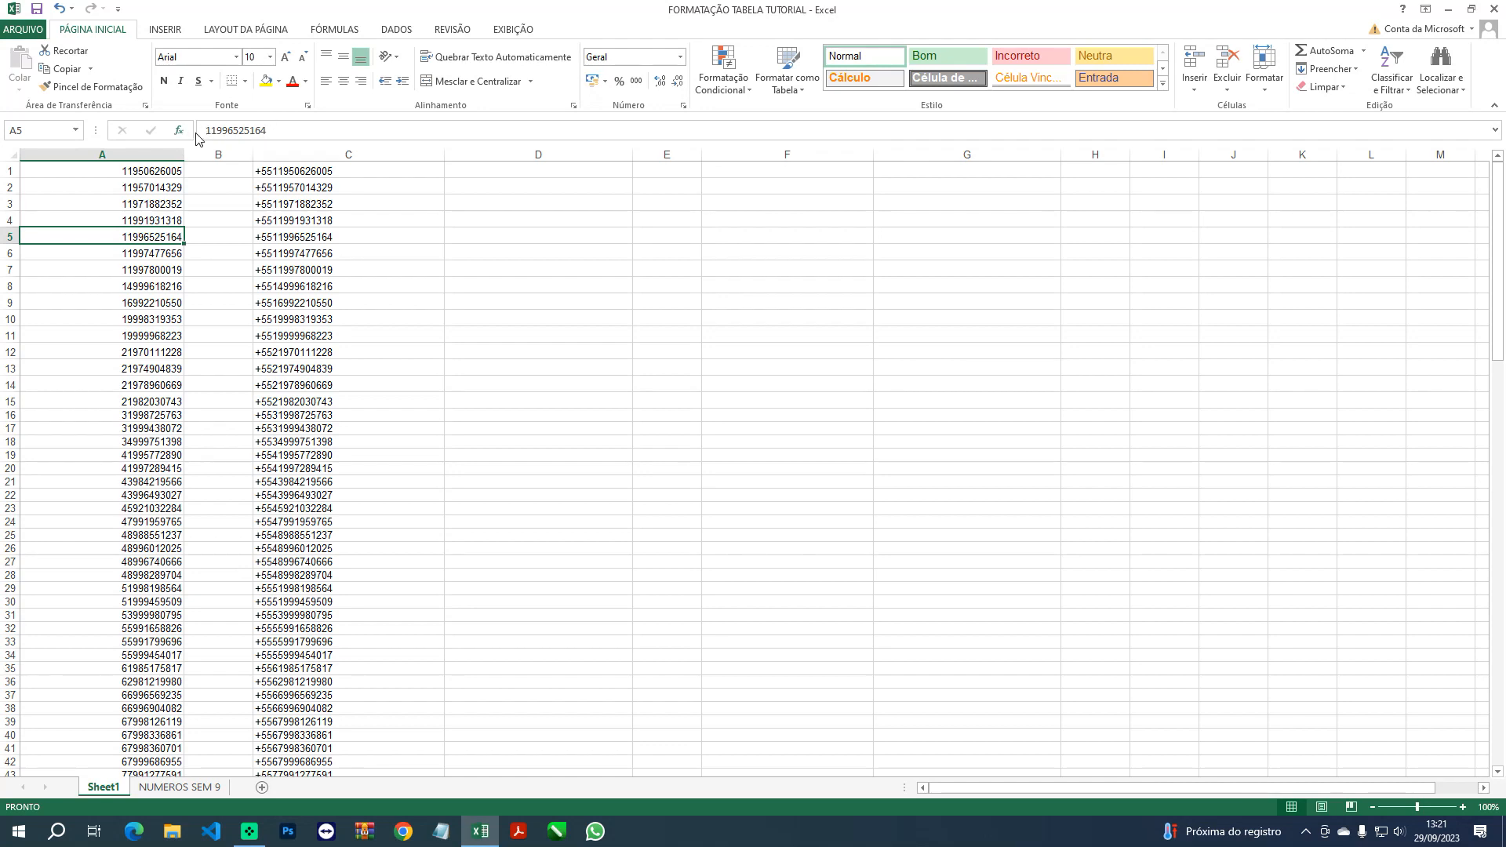
{"action": "left_click", "coordinate": [338, 238]}
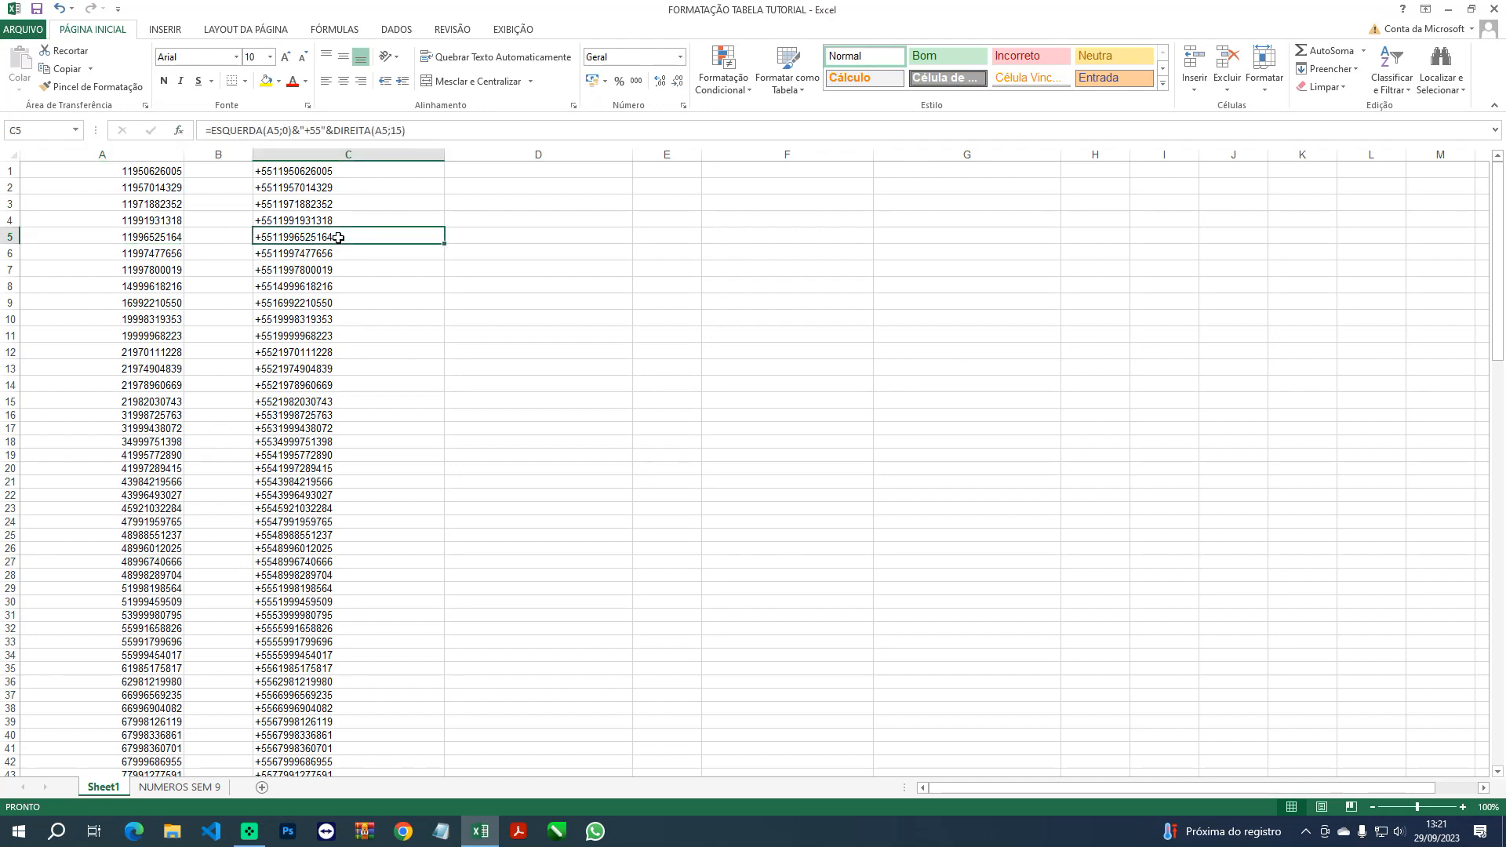
Copy C1:C139, paste it as values only starting at E1, and widen column E to fit the numbers
{"action": "left_click_drag", "start_coordinate": [337, 171], "coordinate": [346, 699]}
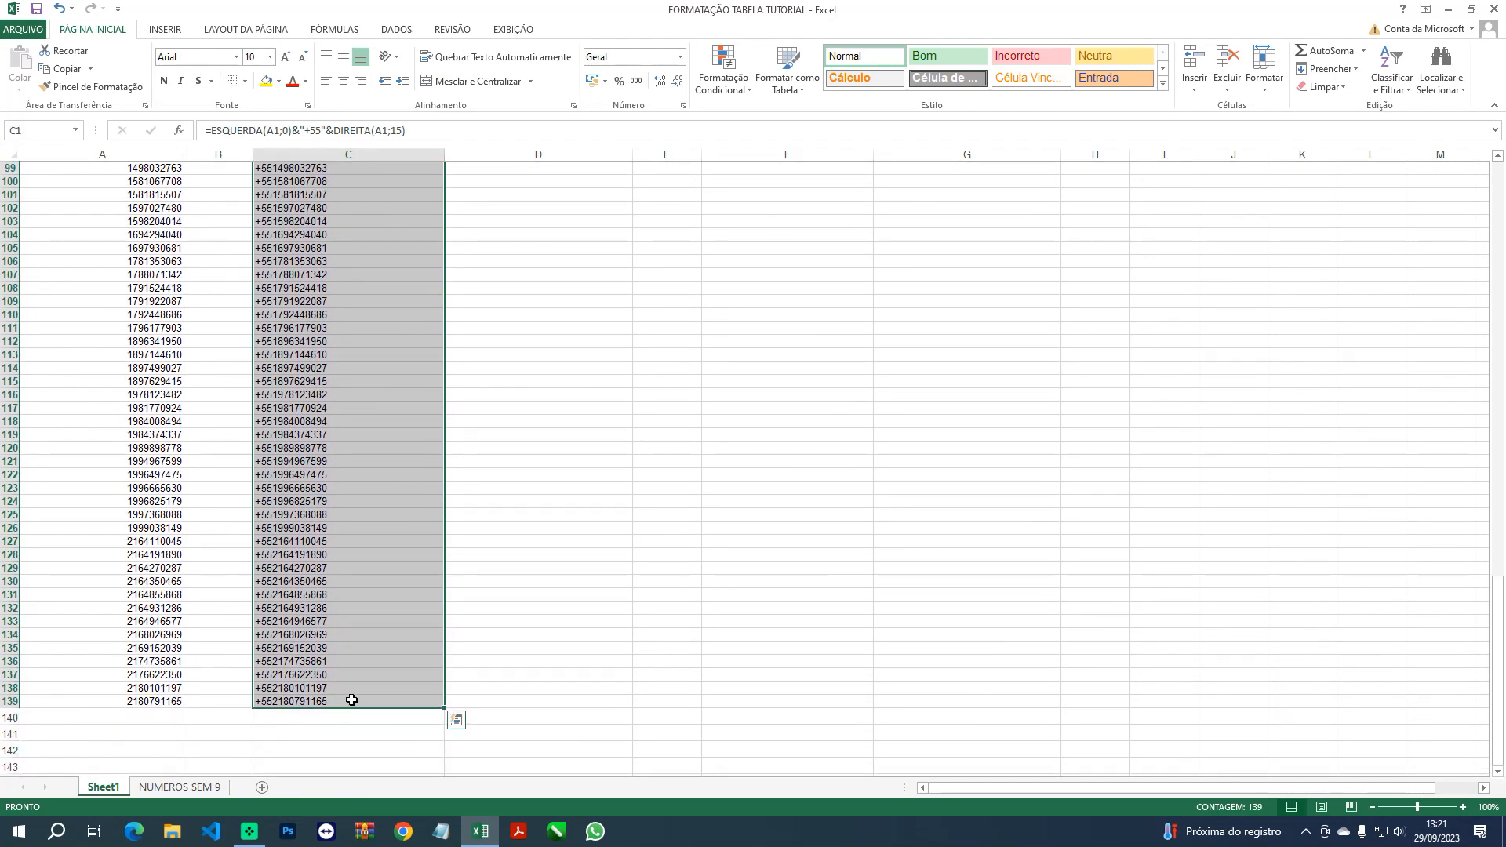
{"action": "key", "text": "ctrl+c"}
{"action": "scroll", "coordinate": [428, 617], "scroll_direction": "up", "scroll_amount": 20}
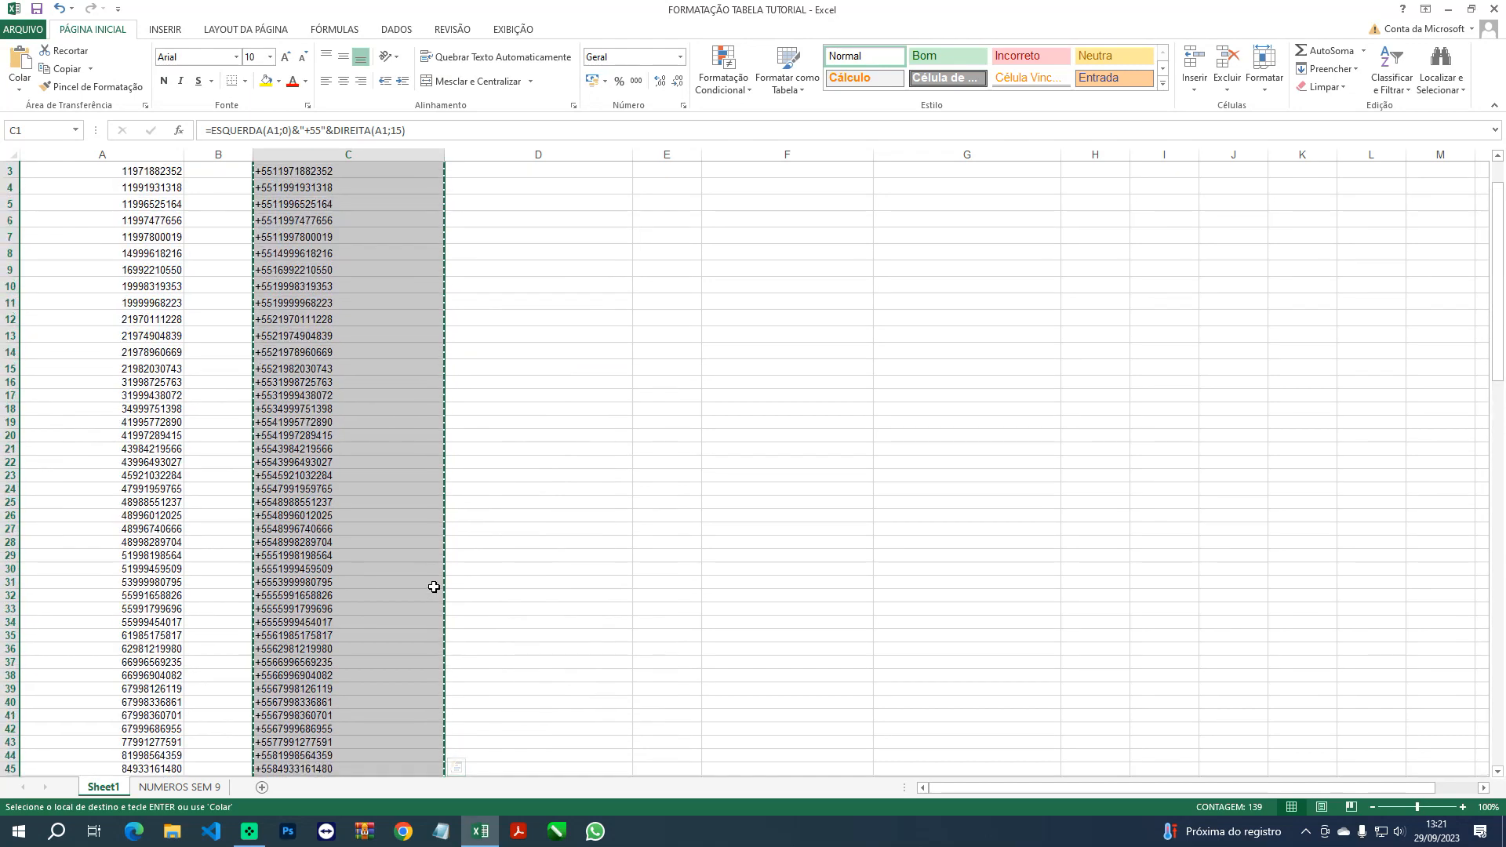
{"action": "right_click", "coordinate": [665, 171]}
{"action": "left_click", "coordinate": [720, 237]}
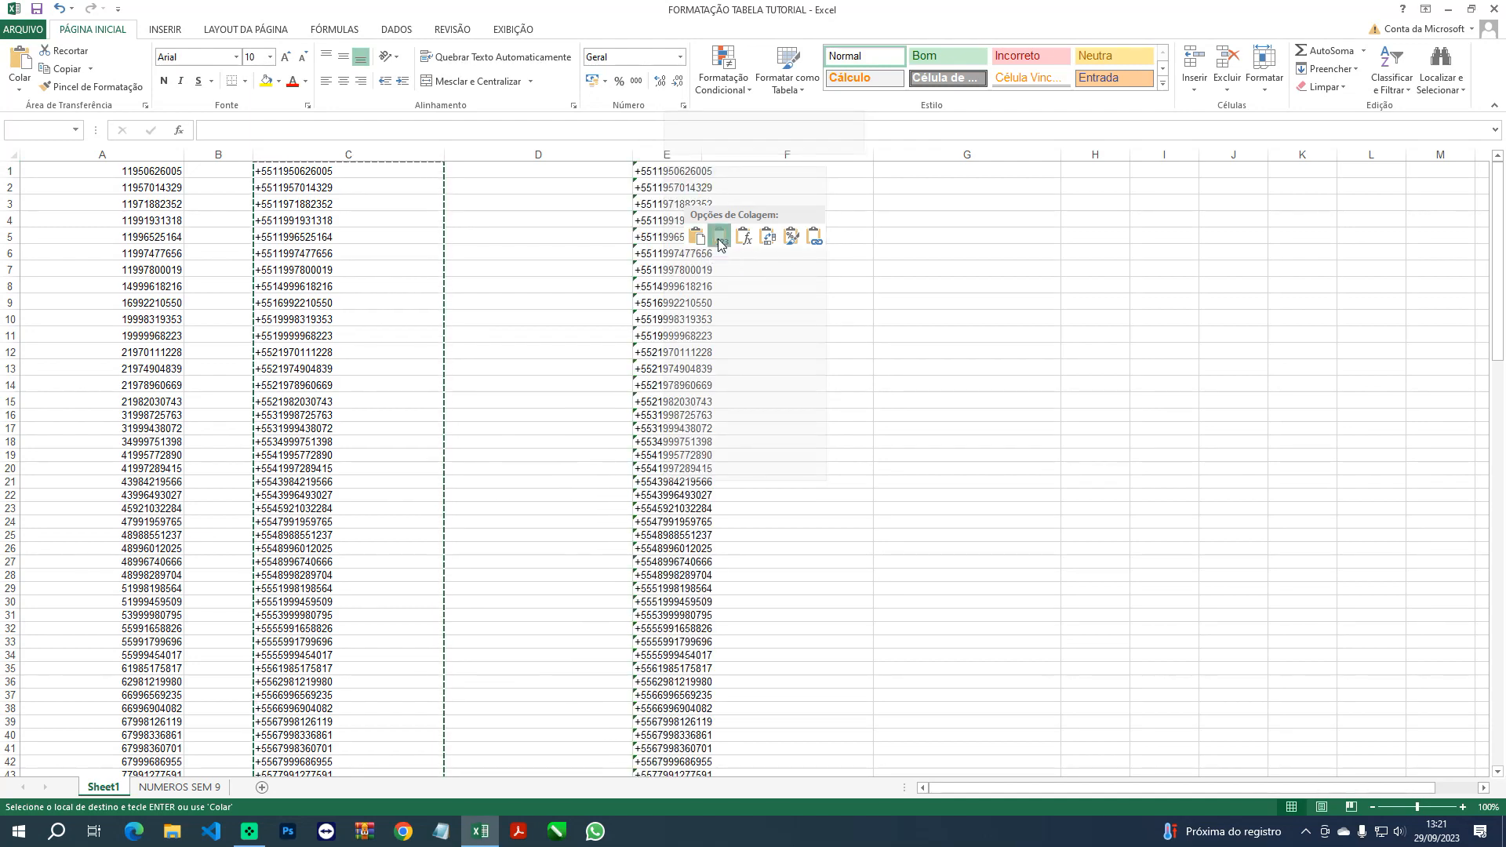
{"action": "left_click_drag", "start_coordinate": [703, 154], "coordinate": [804, 158]}
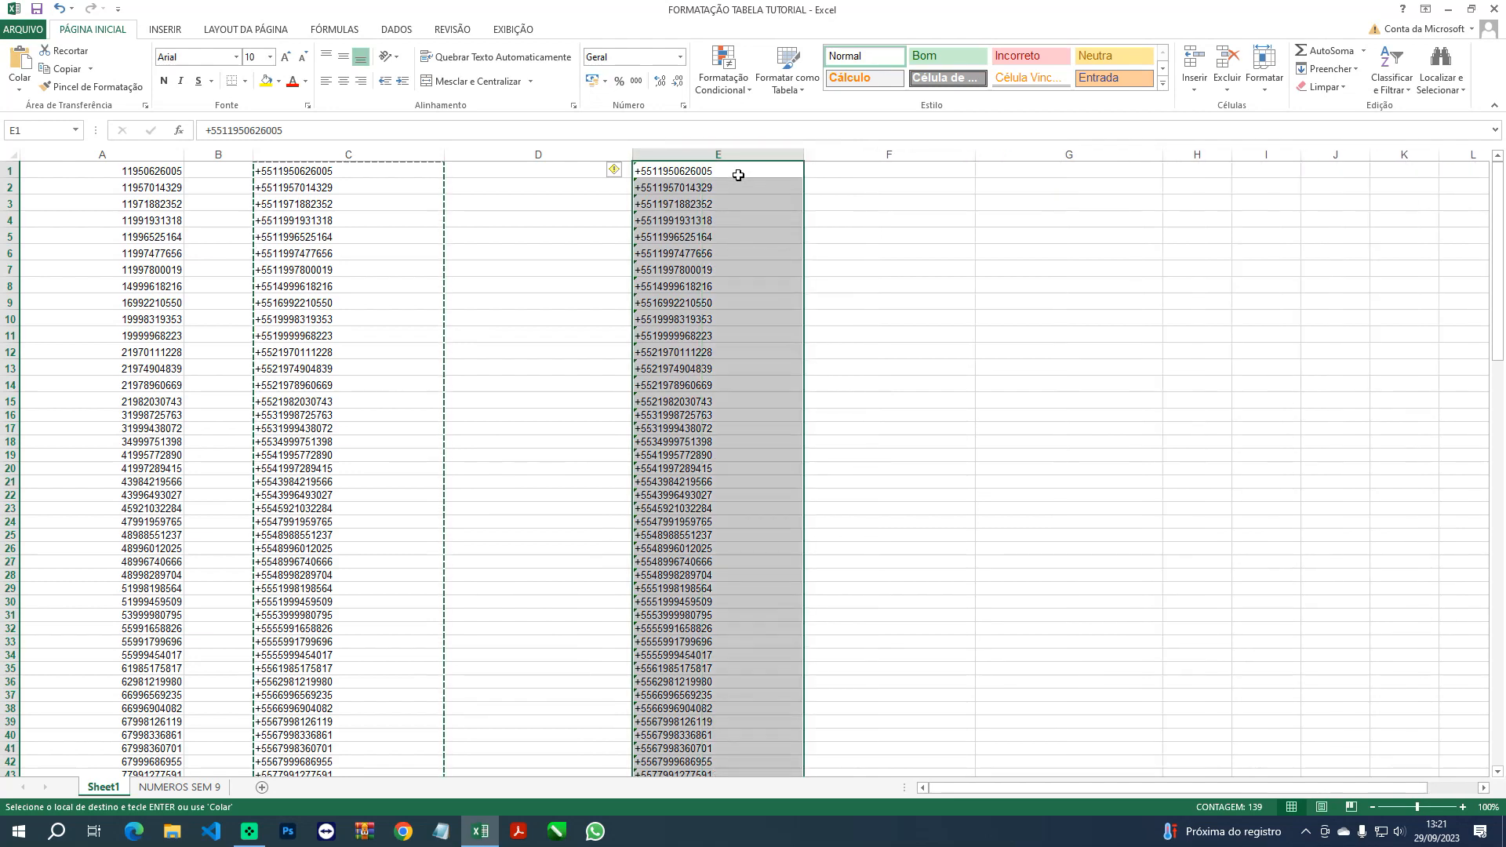
{"action": "key", "text": "Escape"}
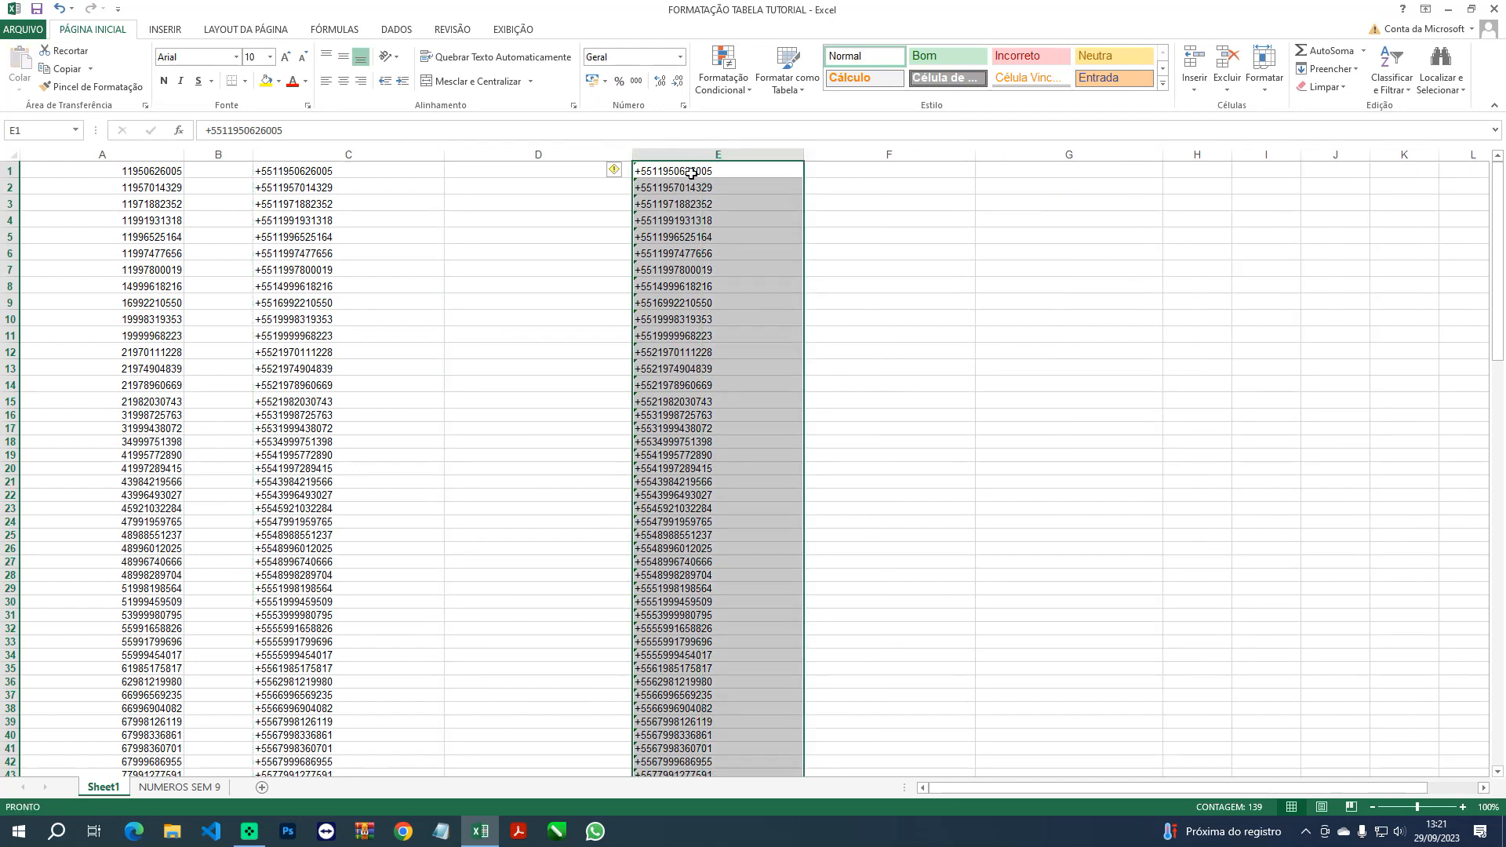
Delete columns A to D, keeping only the plain-value numbers from column E, and save the workbook
{"action": "left_click", "coordinate": [692, 171]}
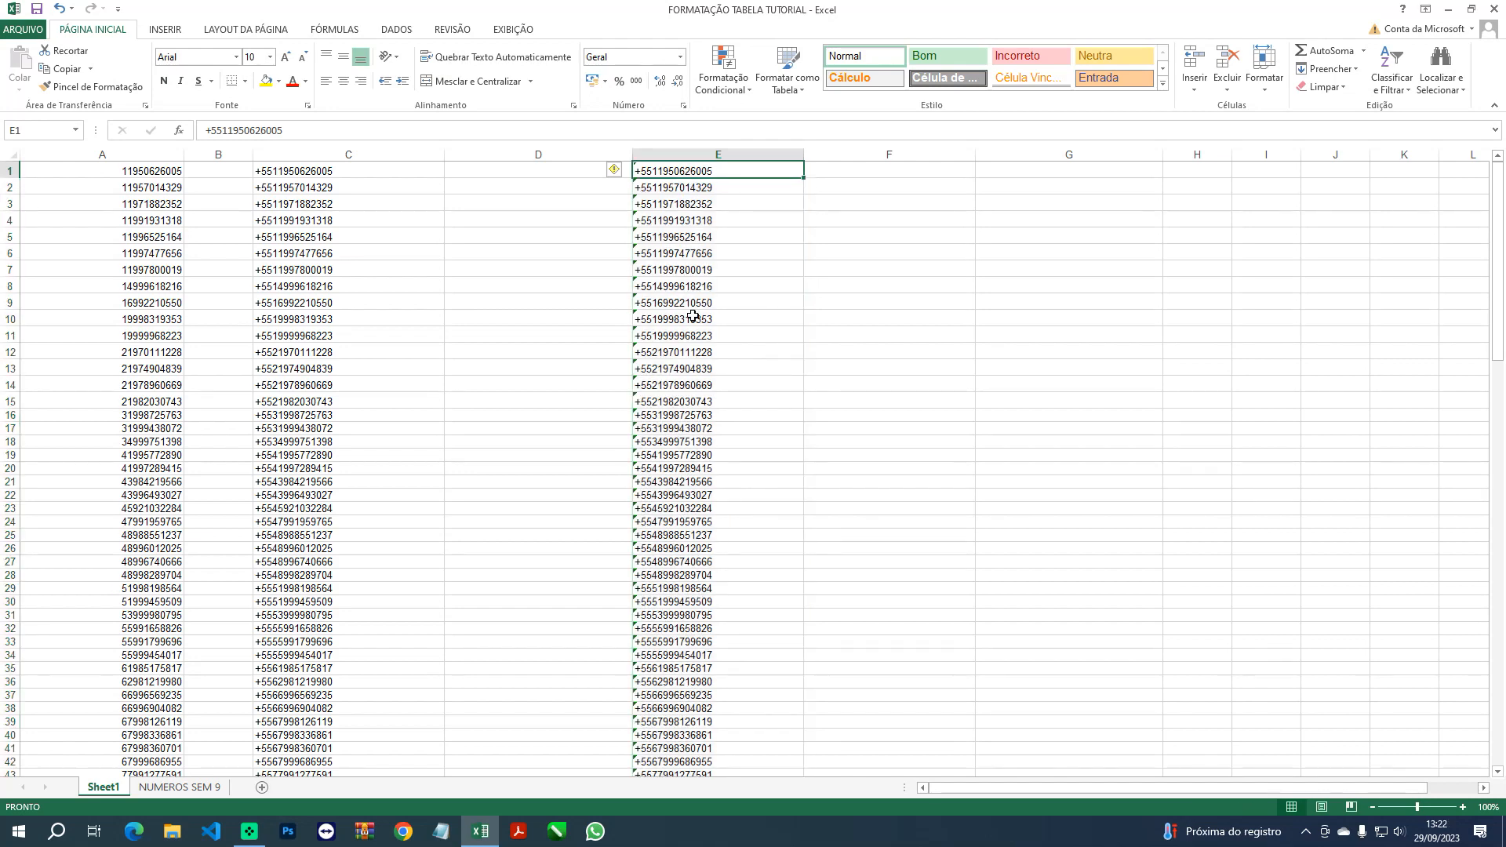
{"action": "left_click_drag", "start_coordinate": [569, 150], "coordinate": [74, 155]}
{"action": "right_click", "coordinate": [69, 155]}
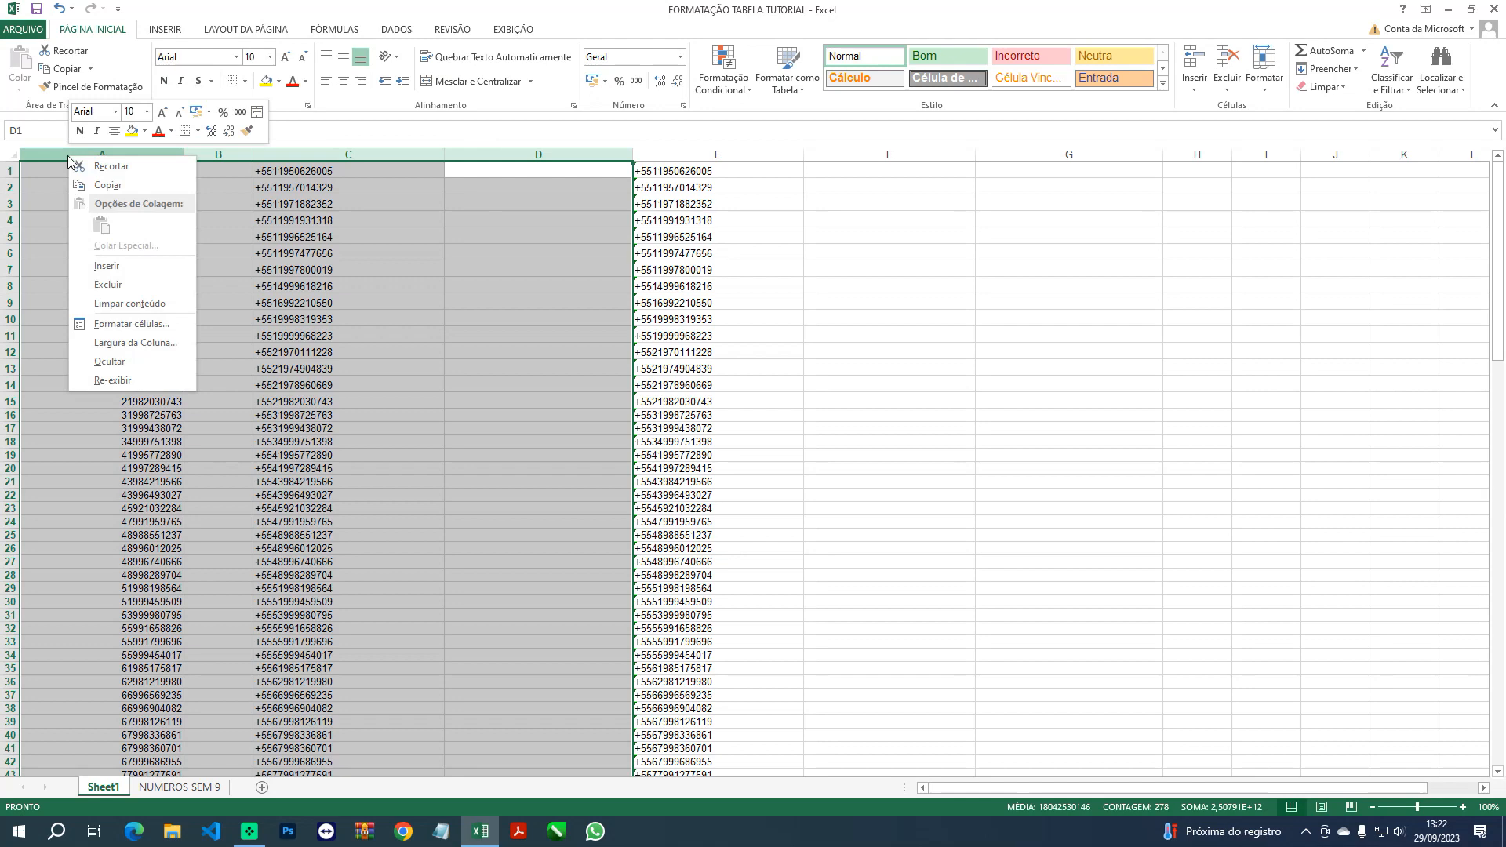
{"action": "left_click", "coordinate": [107, 284]}
{"action": "left_click", "coordinate": [145, 262]}
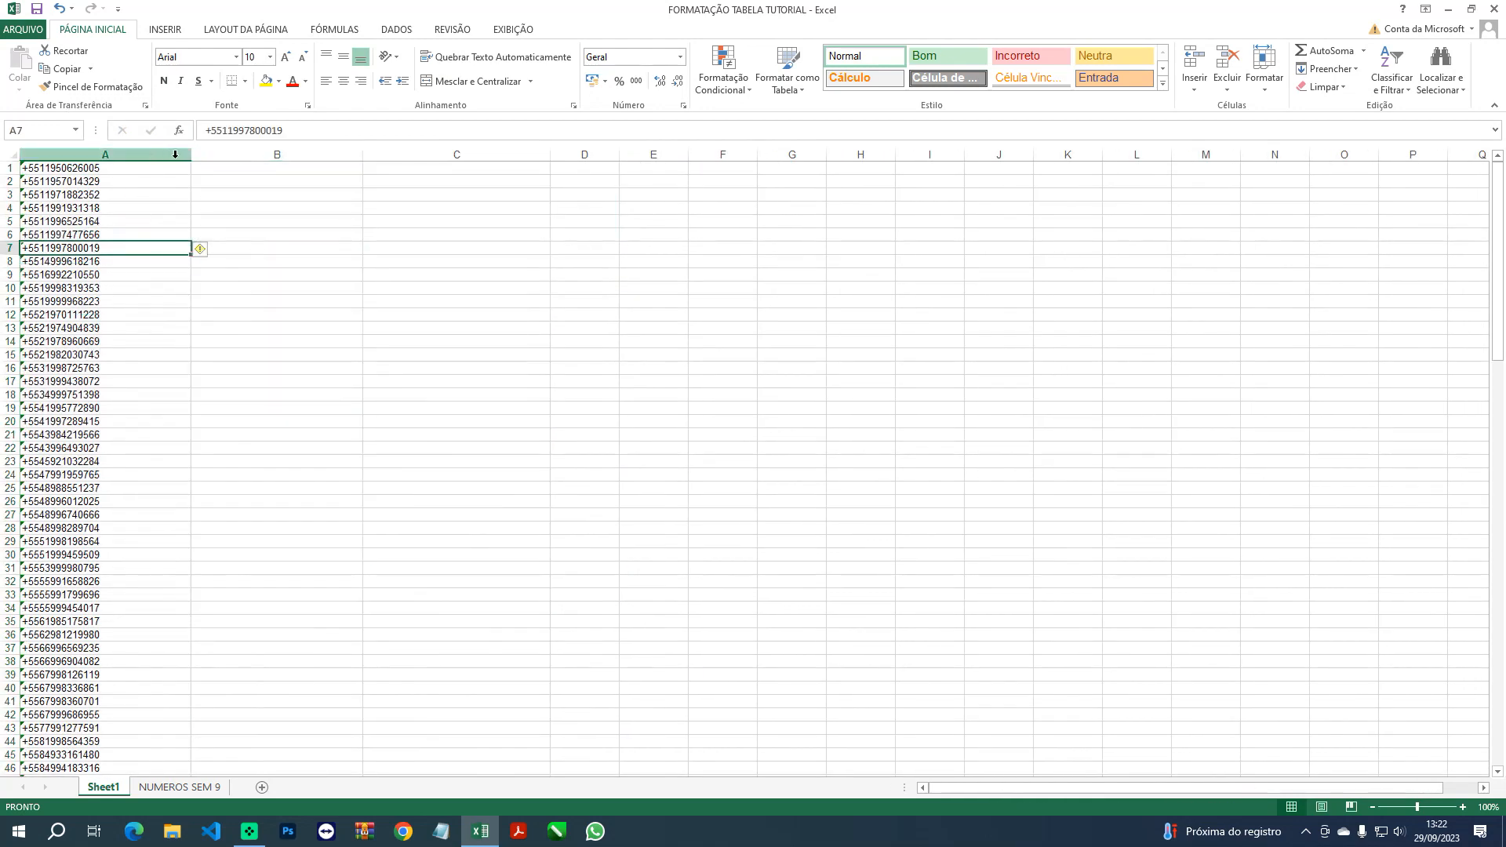
{"action": "left_click", "coordinate": [37, 9]}
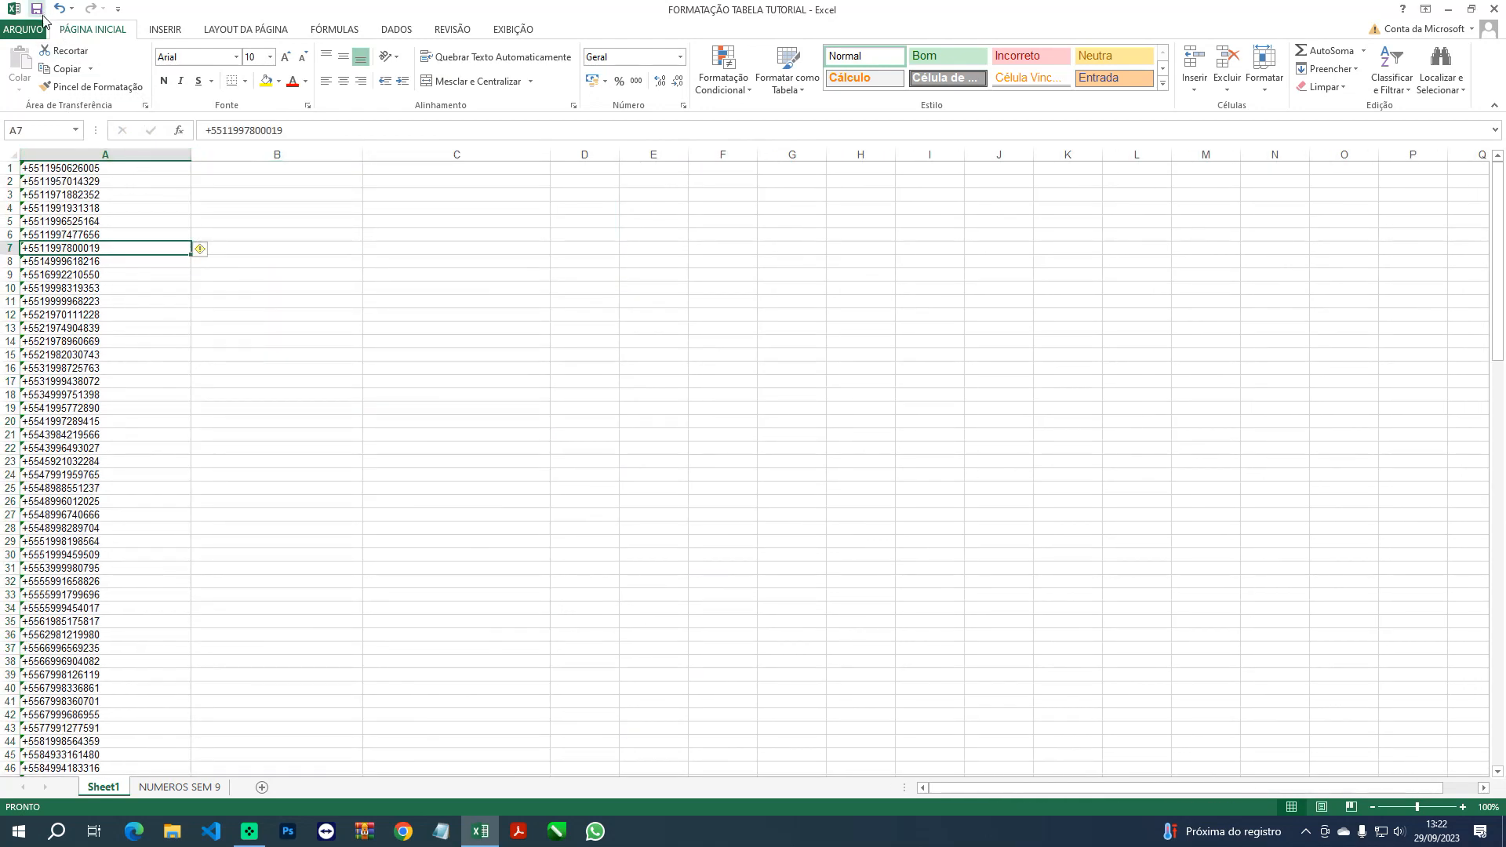
Review the phone list in column A down to row 139 and turn on a filter for the column
{"action": "left_click", "coordinate": [60, 169]}
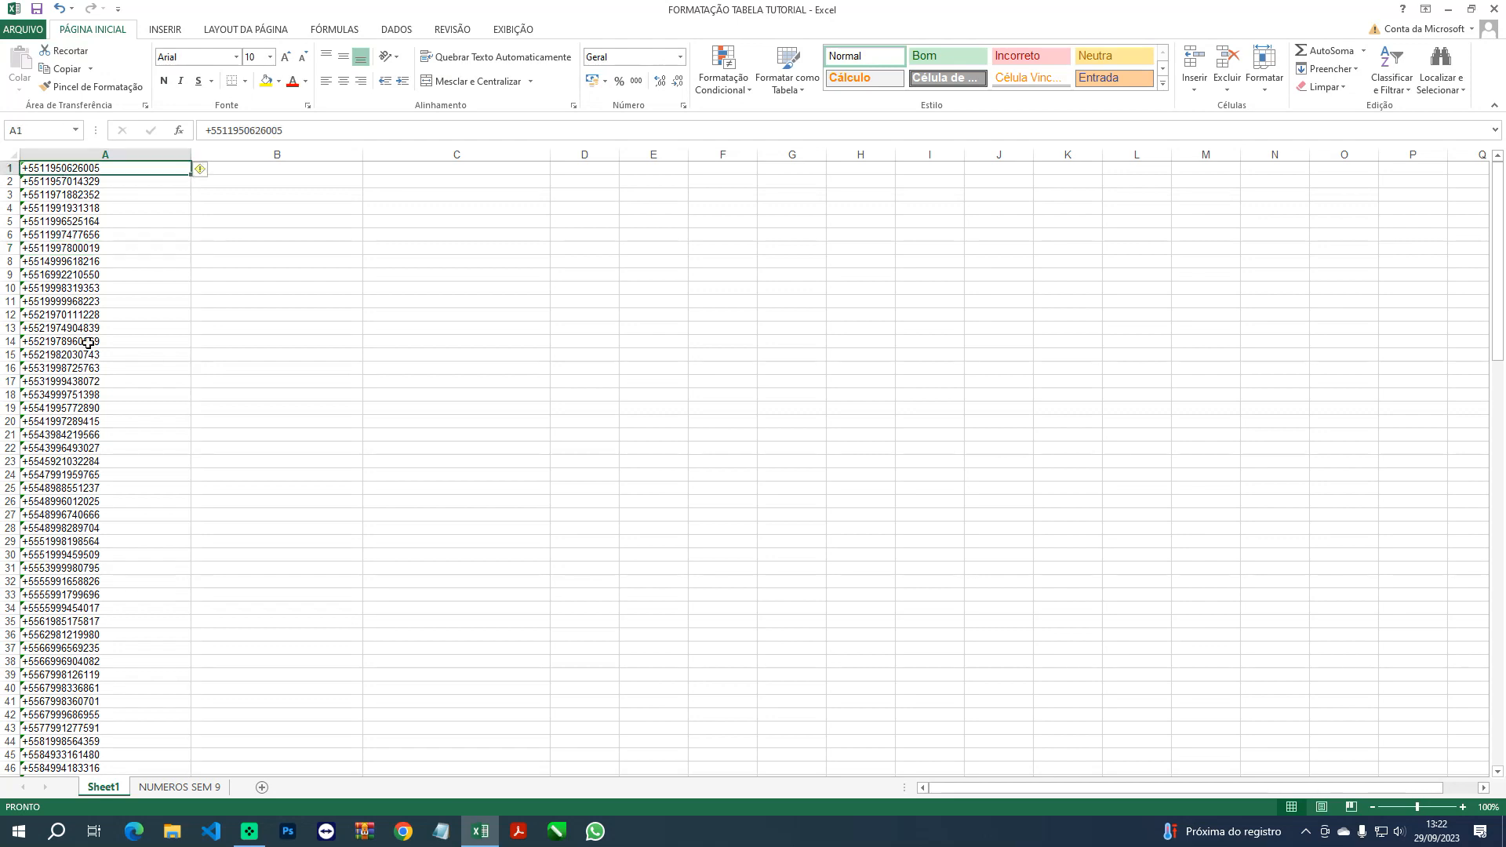
{"action": "scroll", "coordinate": [87, 343], "scroll_direction": "down", "scroll_amount": 20}
{"action": "scroll", "coordinate": [88, 343], "scroll_direction": "up", "scroll_amount": 8}
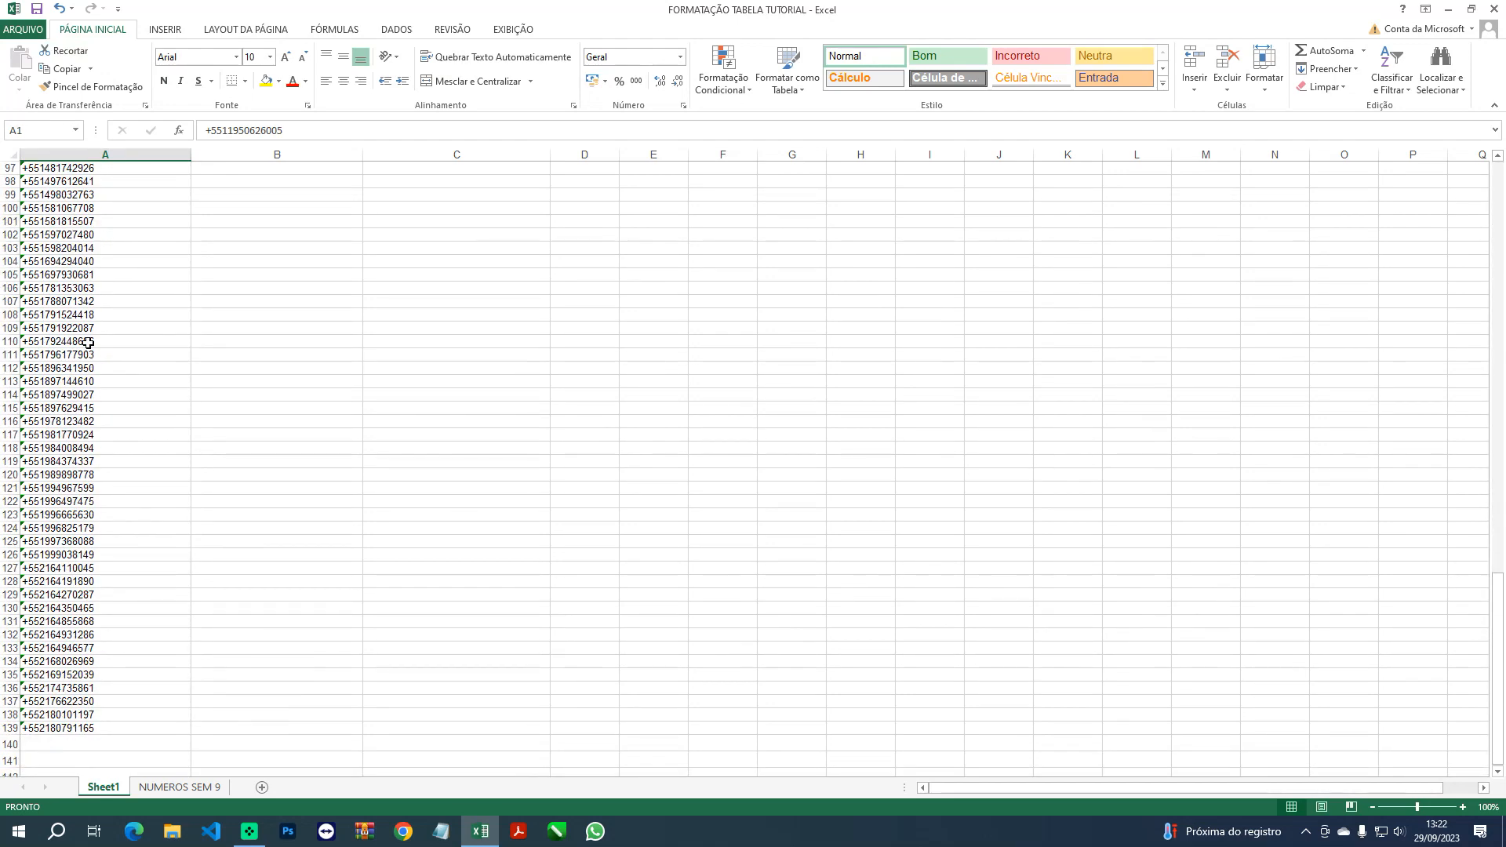
{"action": "scroll", "coordinate": [88, 343], "scroll_direction": "up", "scroll_amount": 17}
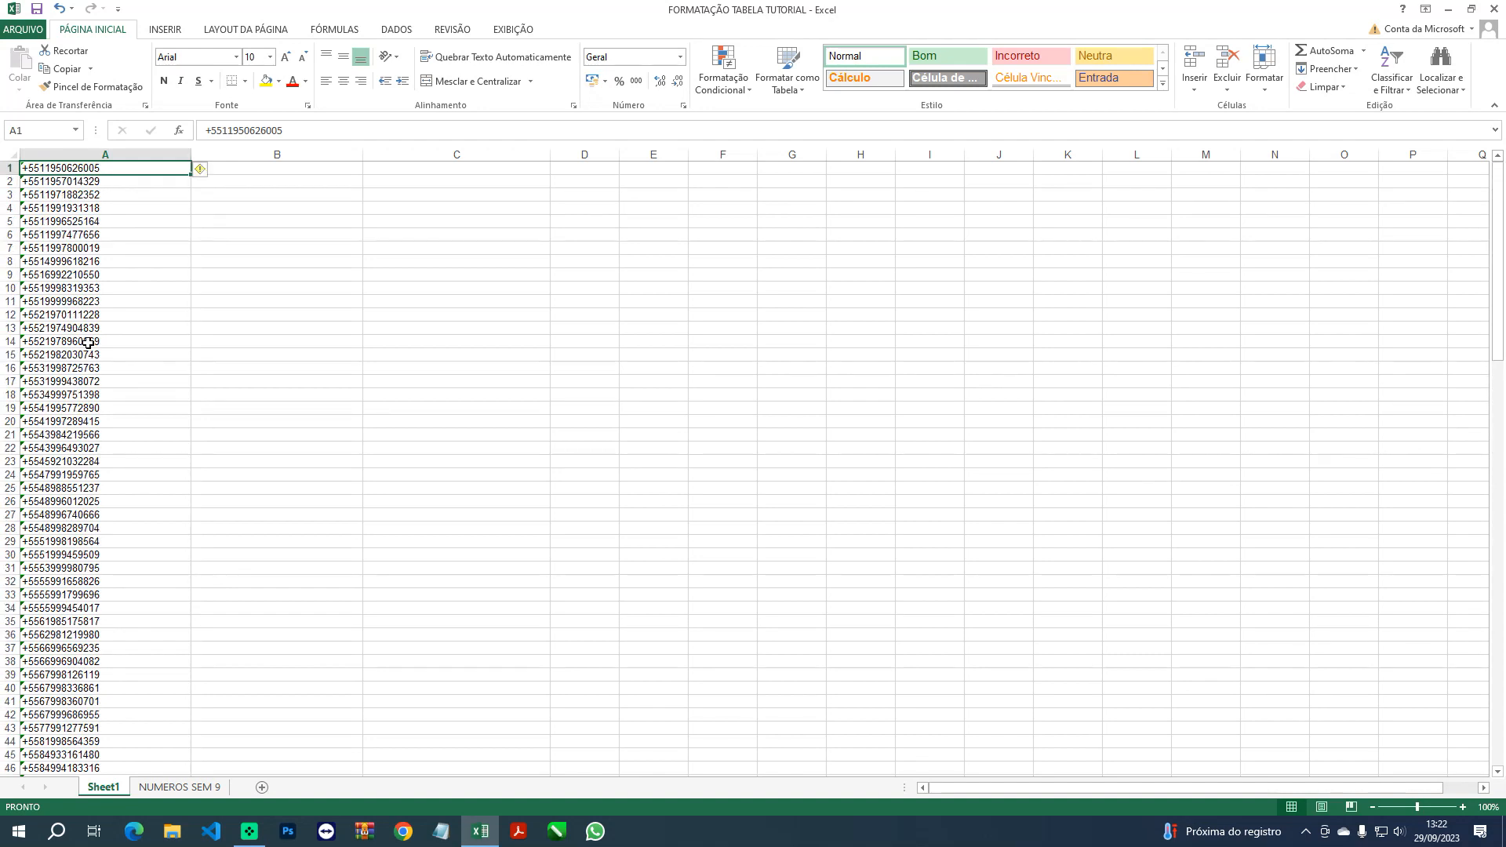
{"action": "scroll", "coordinate": [88, 343], "scroll_direction": "down", "scroll_amount": 4}
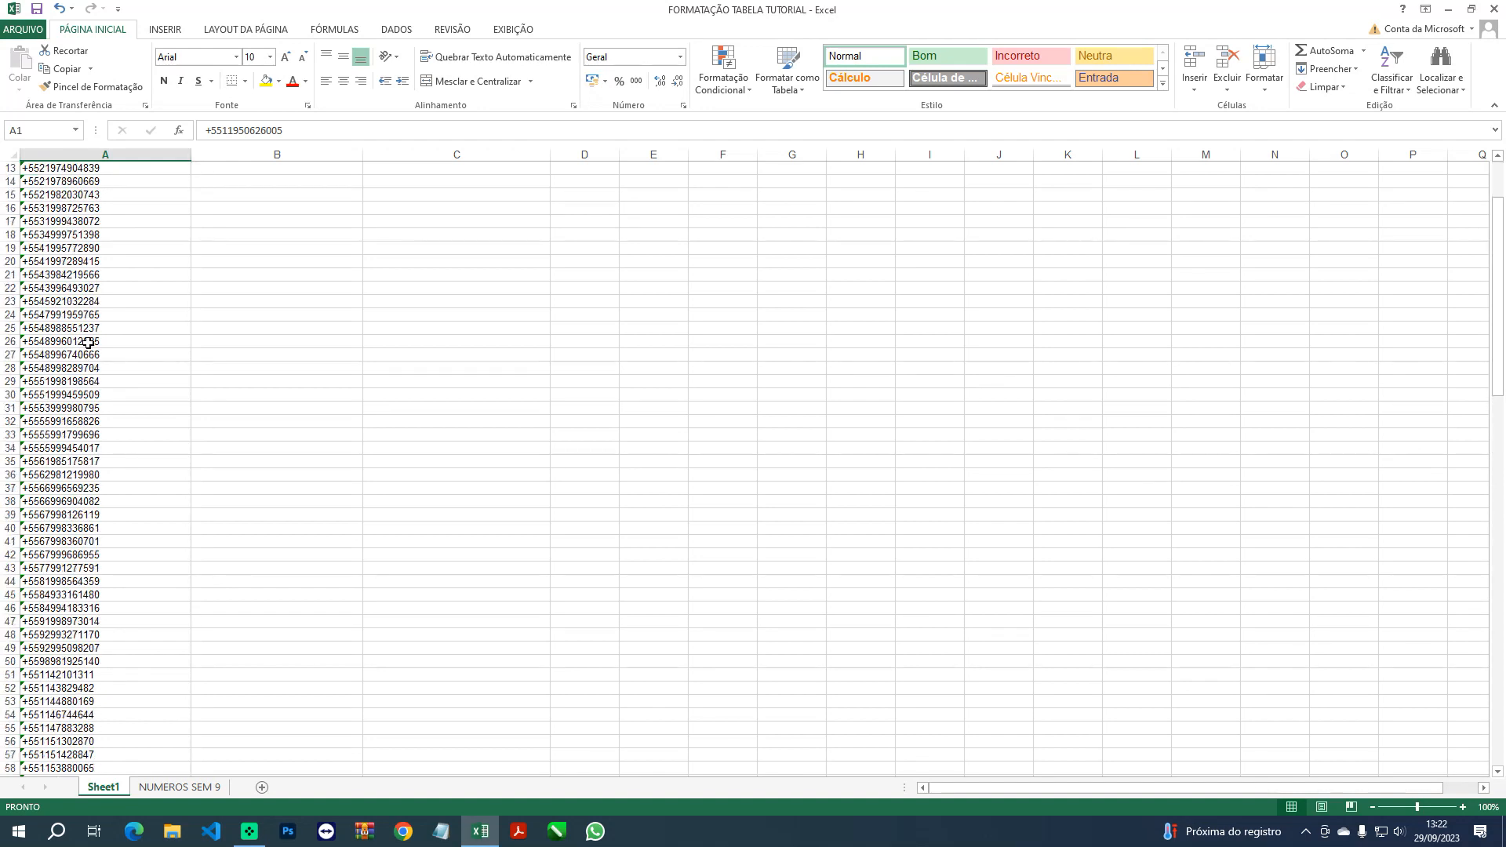
{"action": "scroll", "coordinate": [87, 343], "scroll_direction": "up", "scroll_amount": 4}
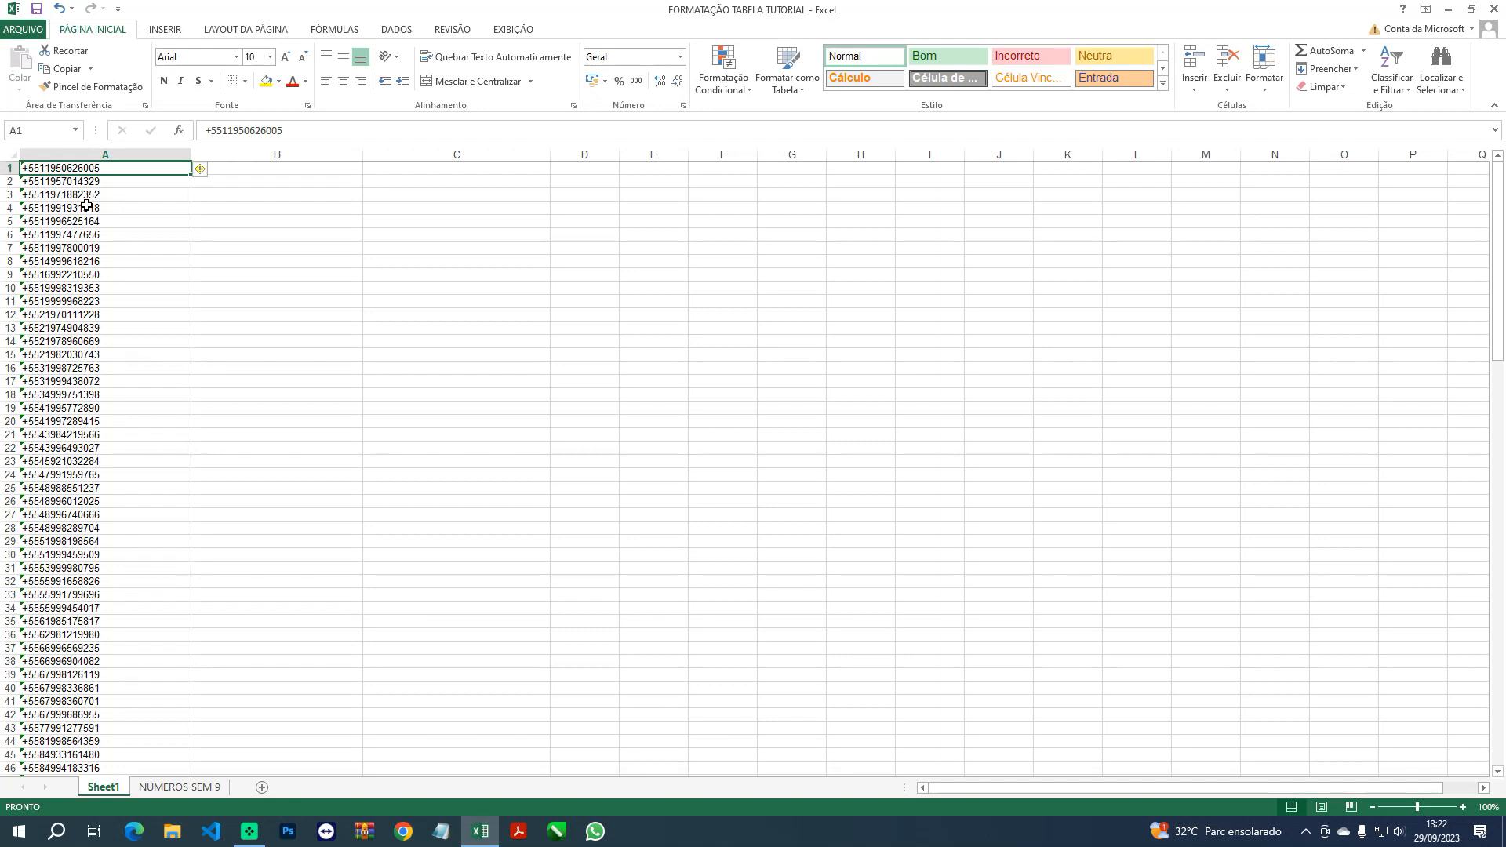
{"action": "left_click", "coordinate": [115, 153]}
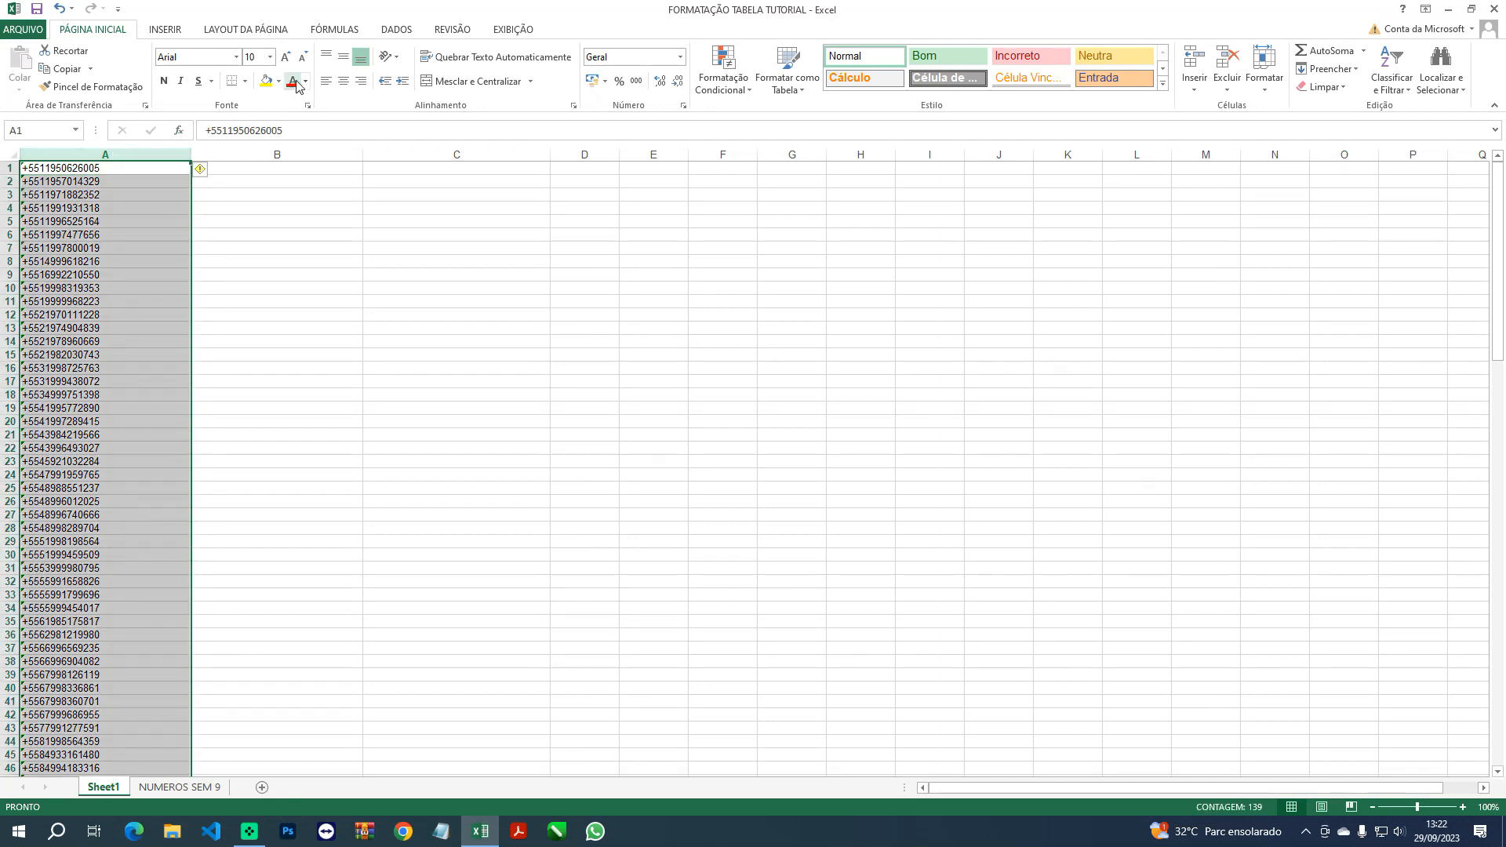
{"action": "left_click", "coordinate": [395, 30]}
{"action": "left_click", "coordinate": [415, 67]}
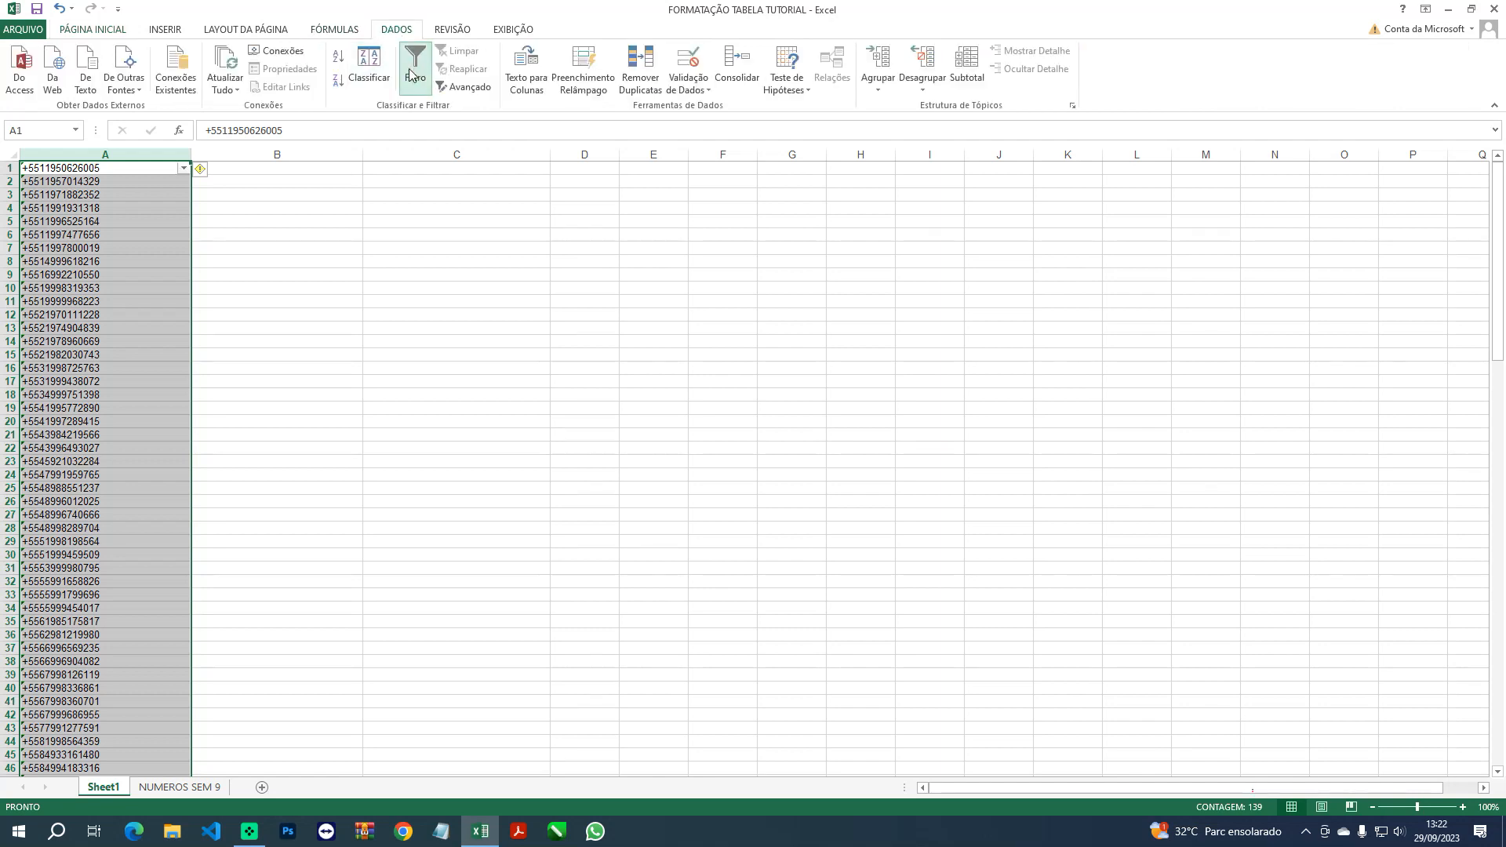
Filter column A to show only the numbers that start with +551
{"action": "left_click", "coordinate": [184, 169]}
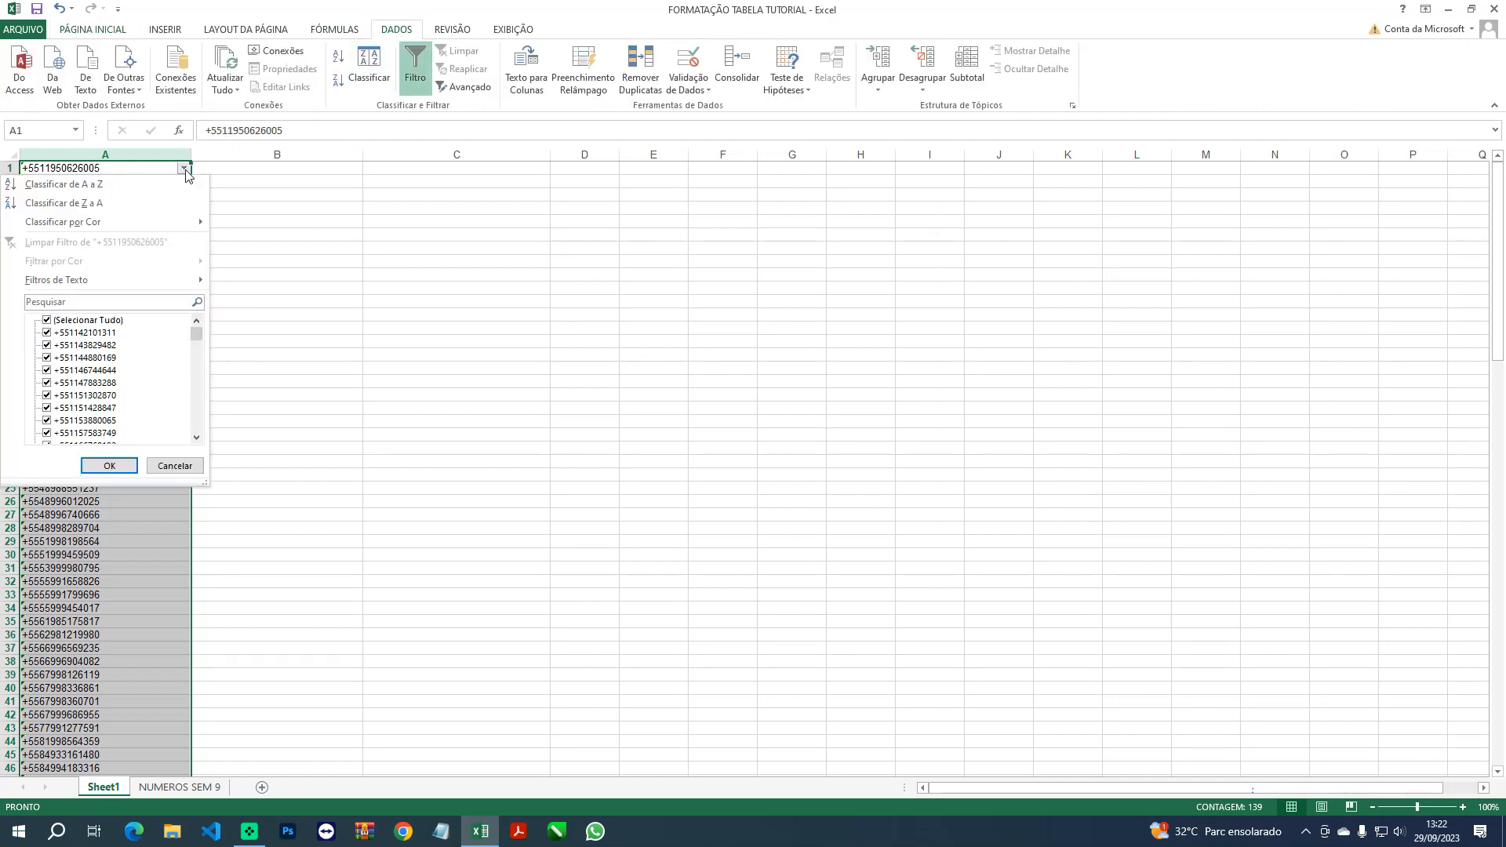
{"action": "left_click", "coordinate": [46, 321]}
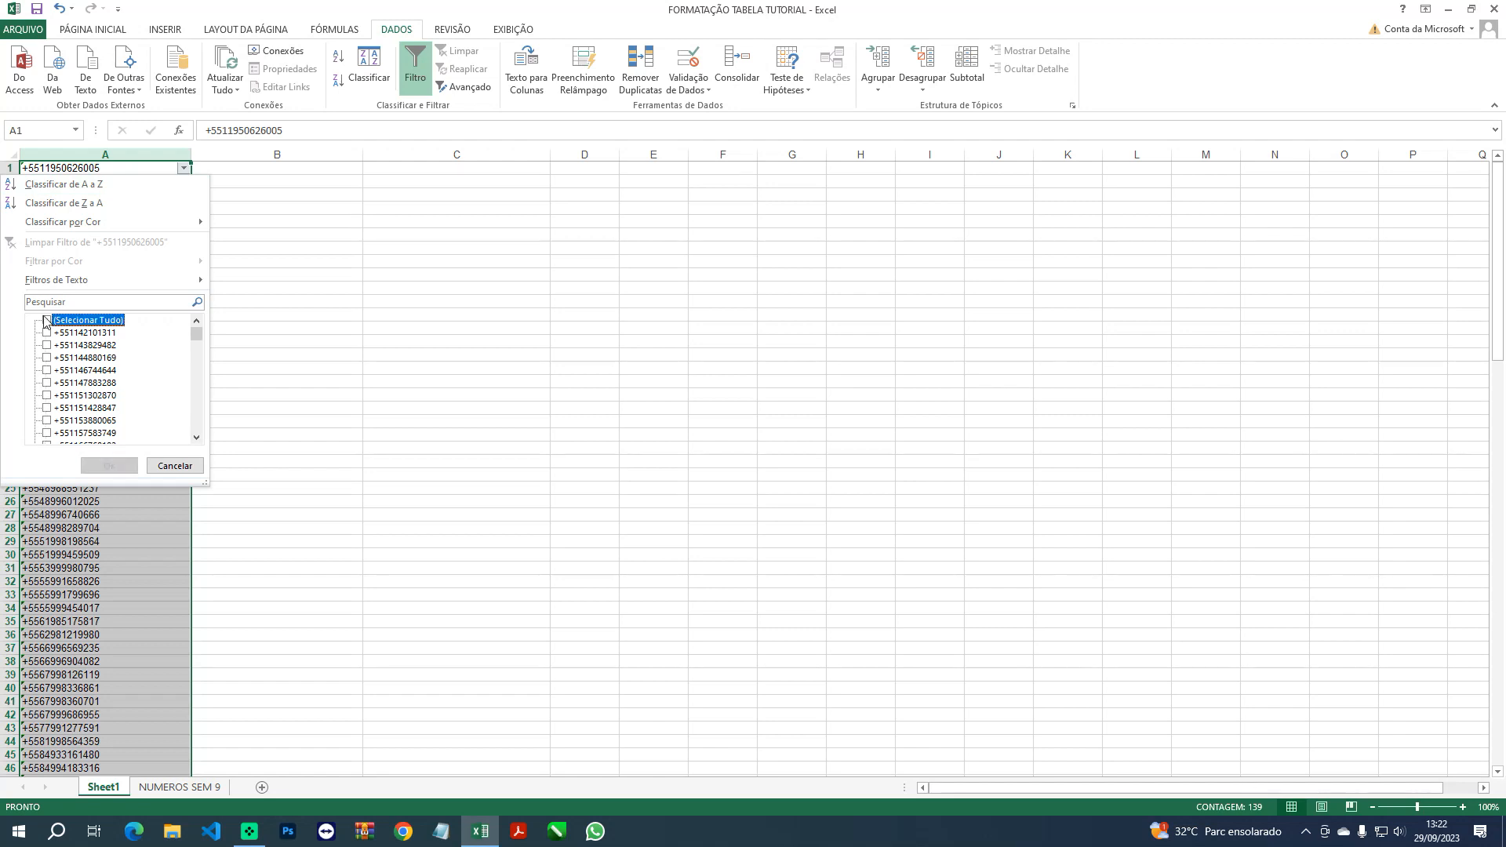
{"action": "left_click", "coordinate": [52, 304]}
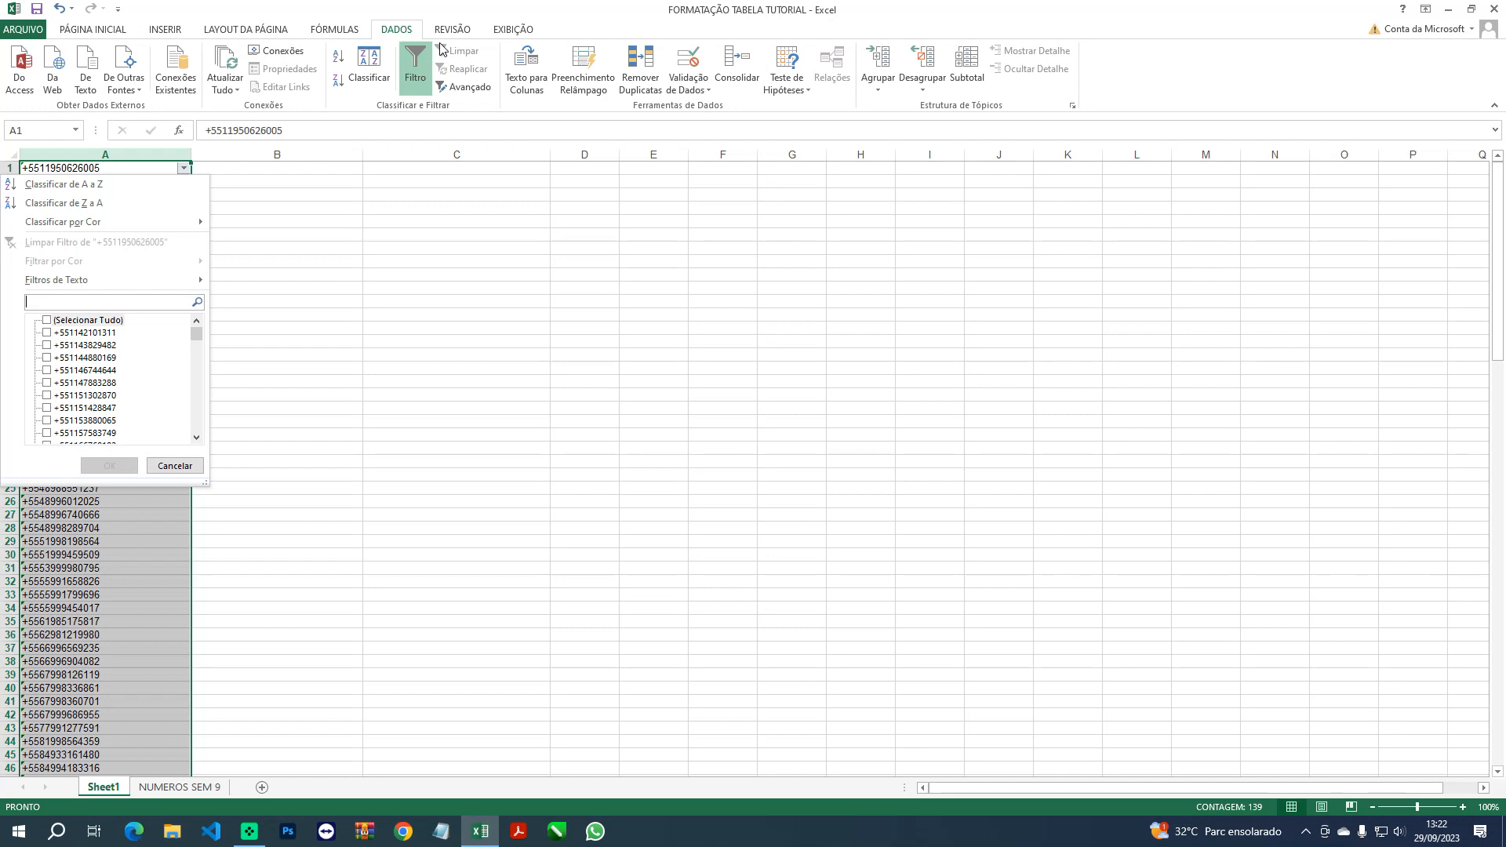
{"action": "type", "text": "+55"}
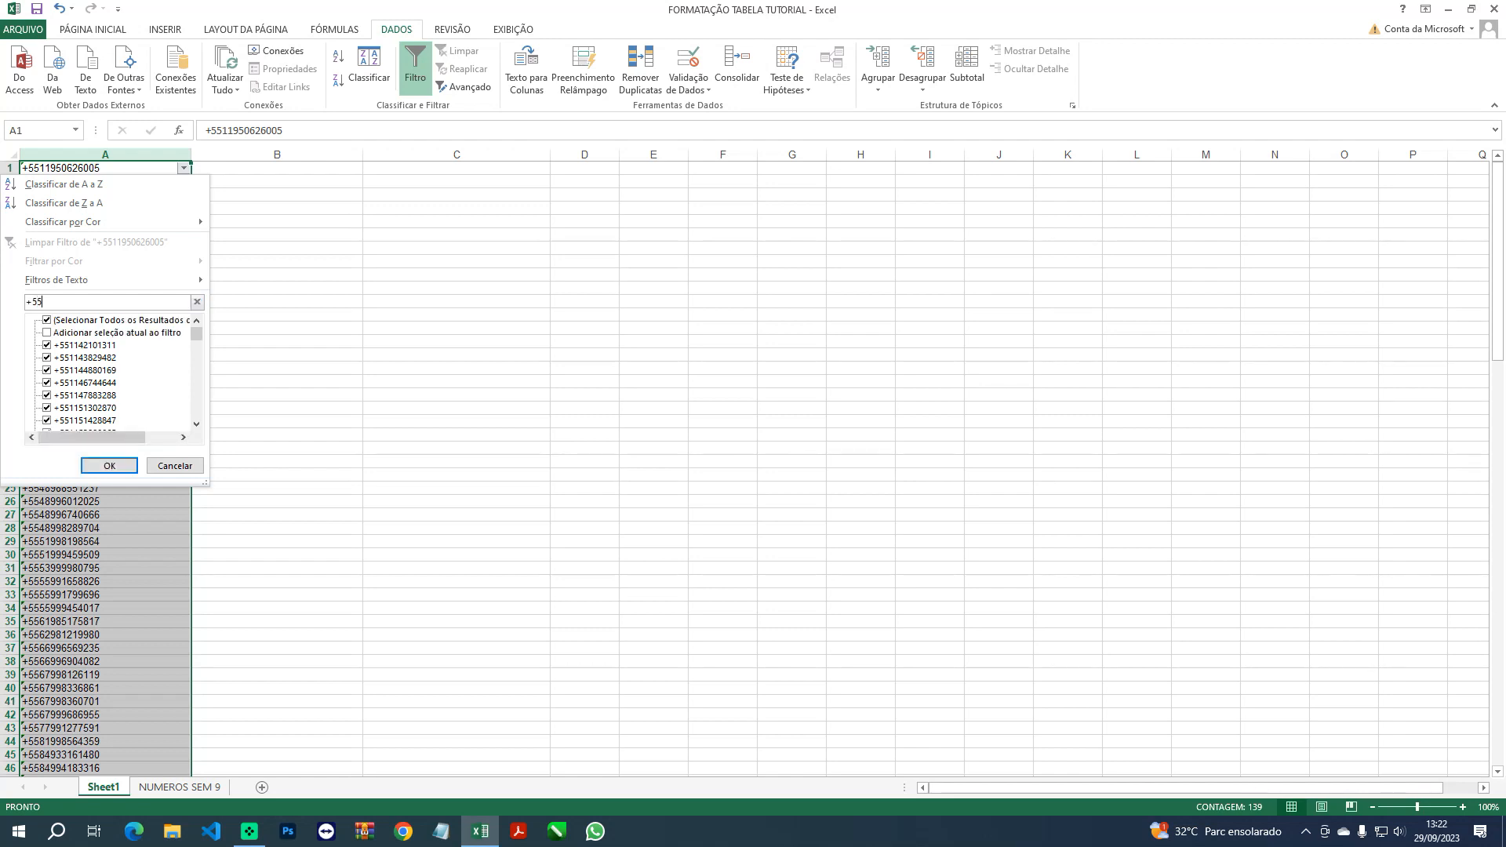
{"action": "type", "text": "10"}
{"action": "left_click", "coordinate": [109, 465]}
Copy the filtered numbers in column A from A1 through A126
{"action": "left_click", "coordinate": [73, 169]}
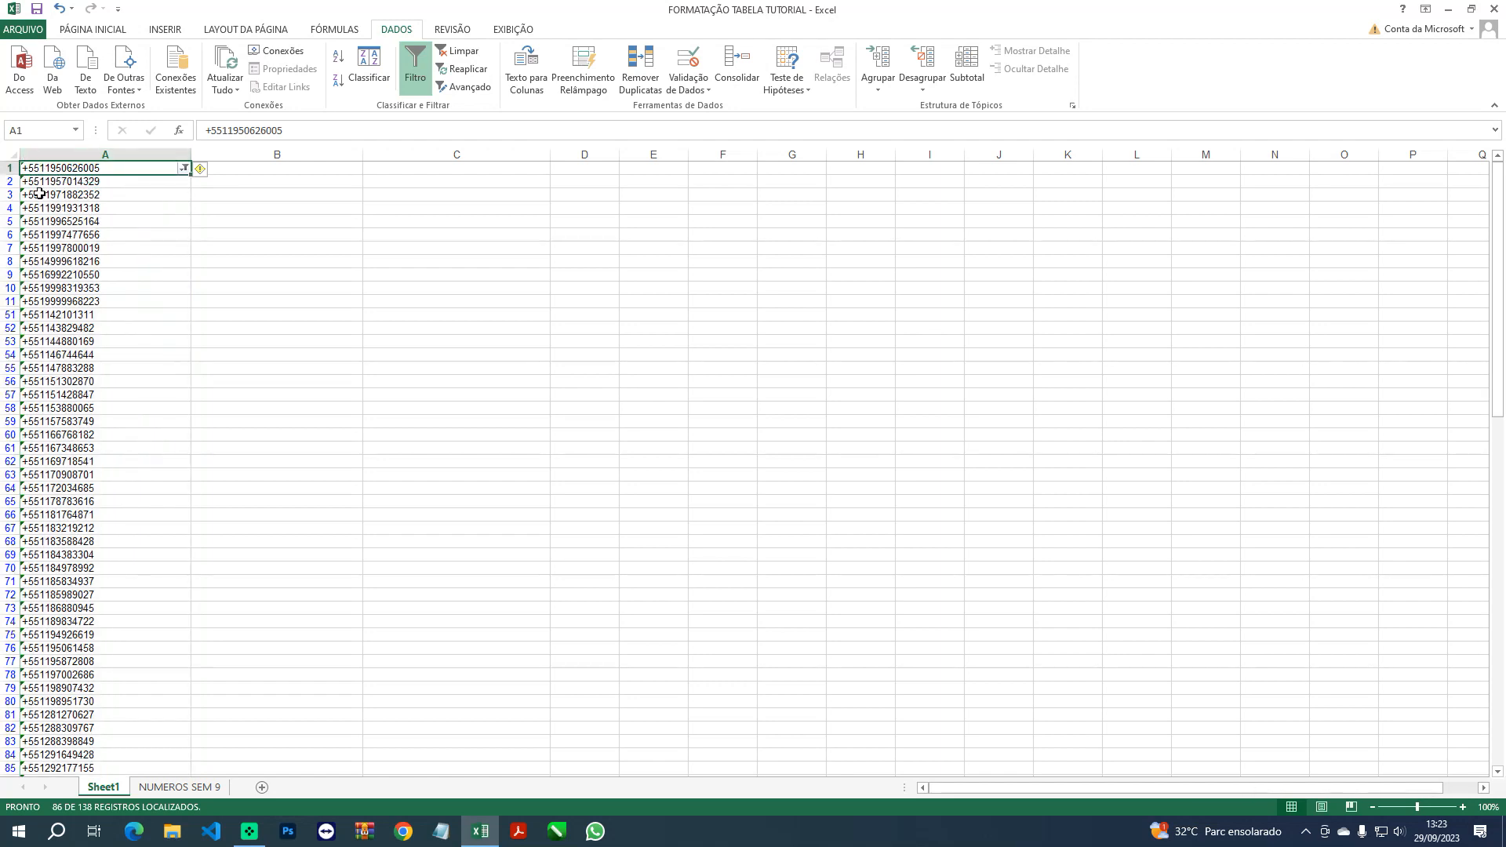
{"action": "scroll", "coordinate": [48, 392], "scroll_direction": "down", "scroll_amount": 15}
{"action": "scroll", "coordinate": [53, 517], "scroll_direction": "down", "scroll_amount": 4}
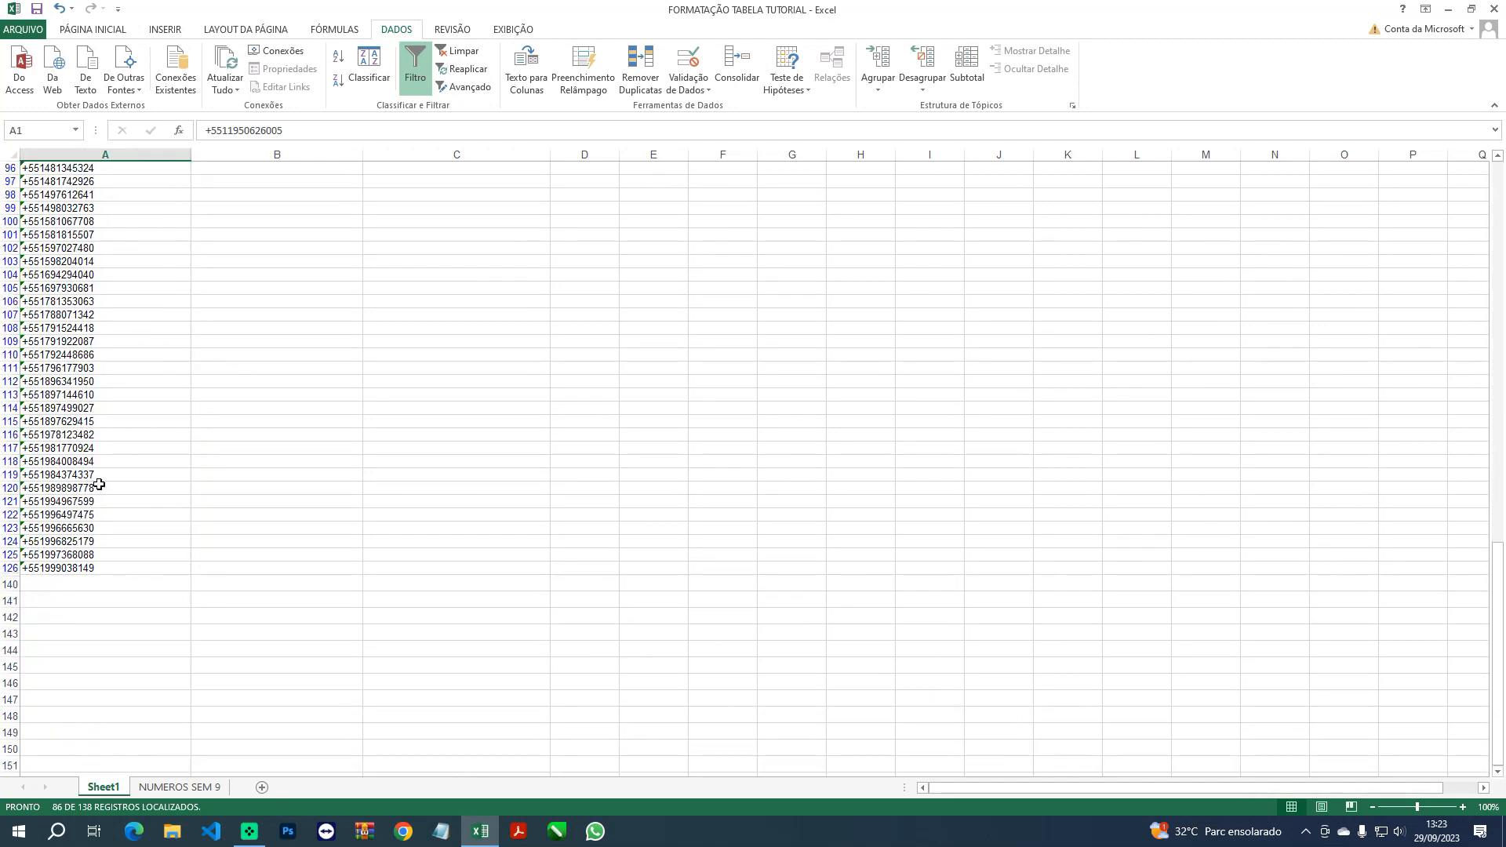
{"action": "left_click", "coordinate": [72, 567], "text": "shift"}
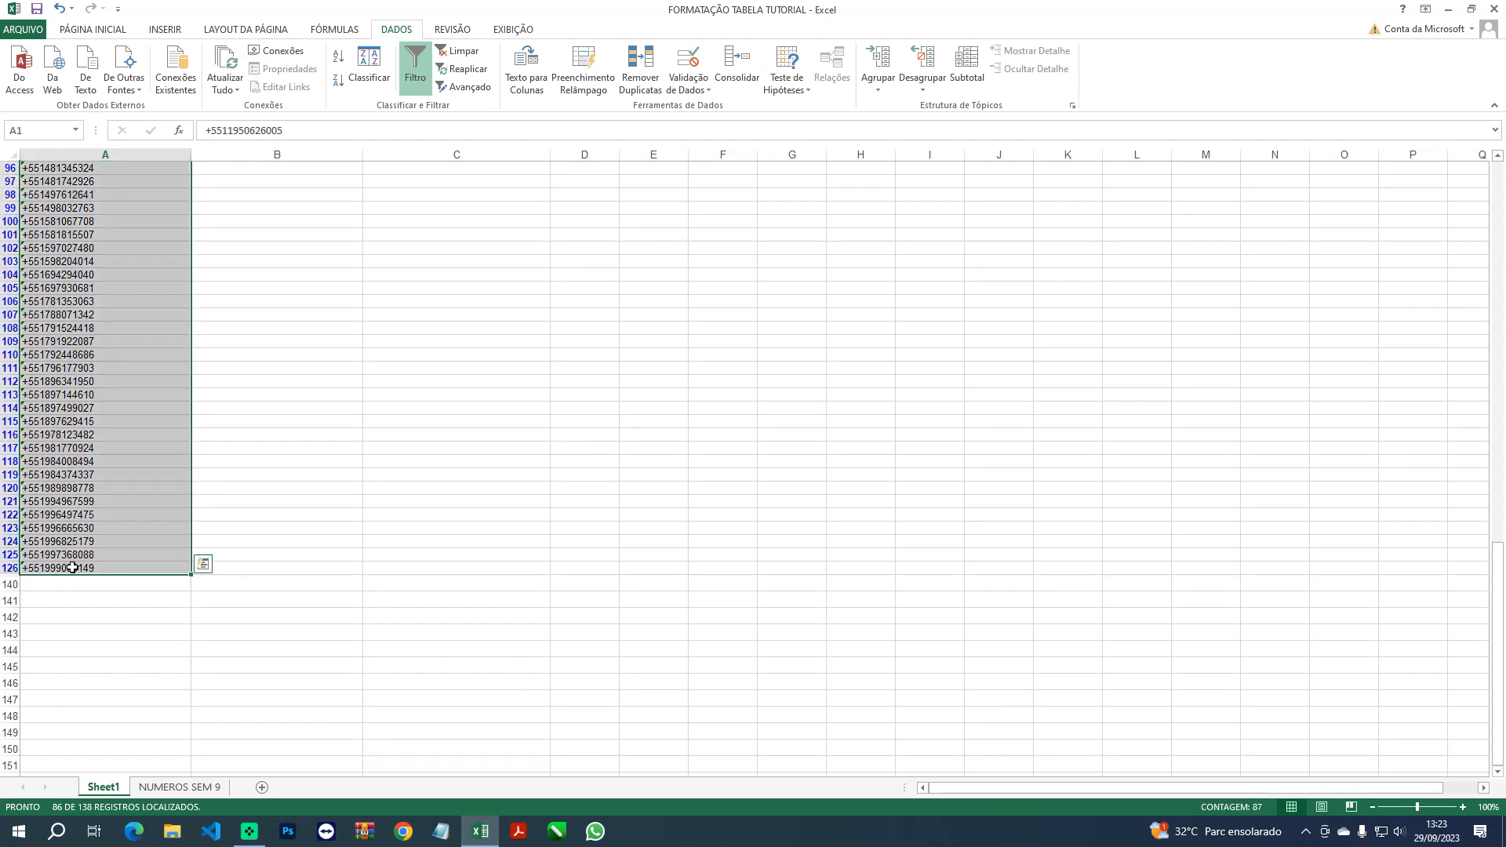
{"action": "key", "text": "ctrl+c"}
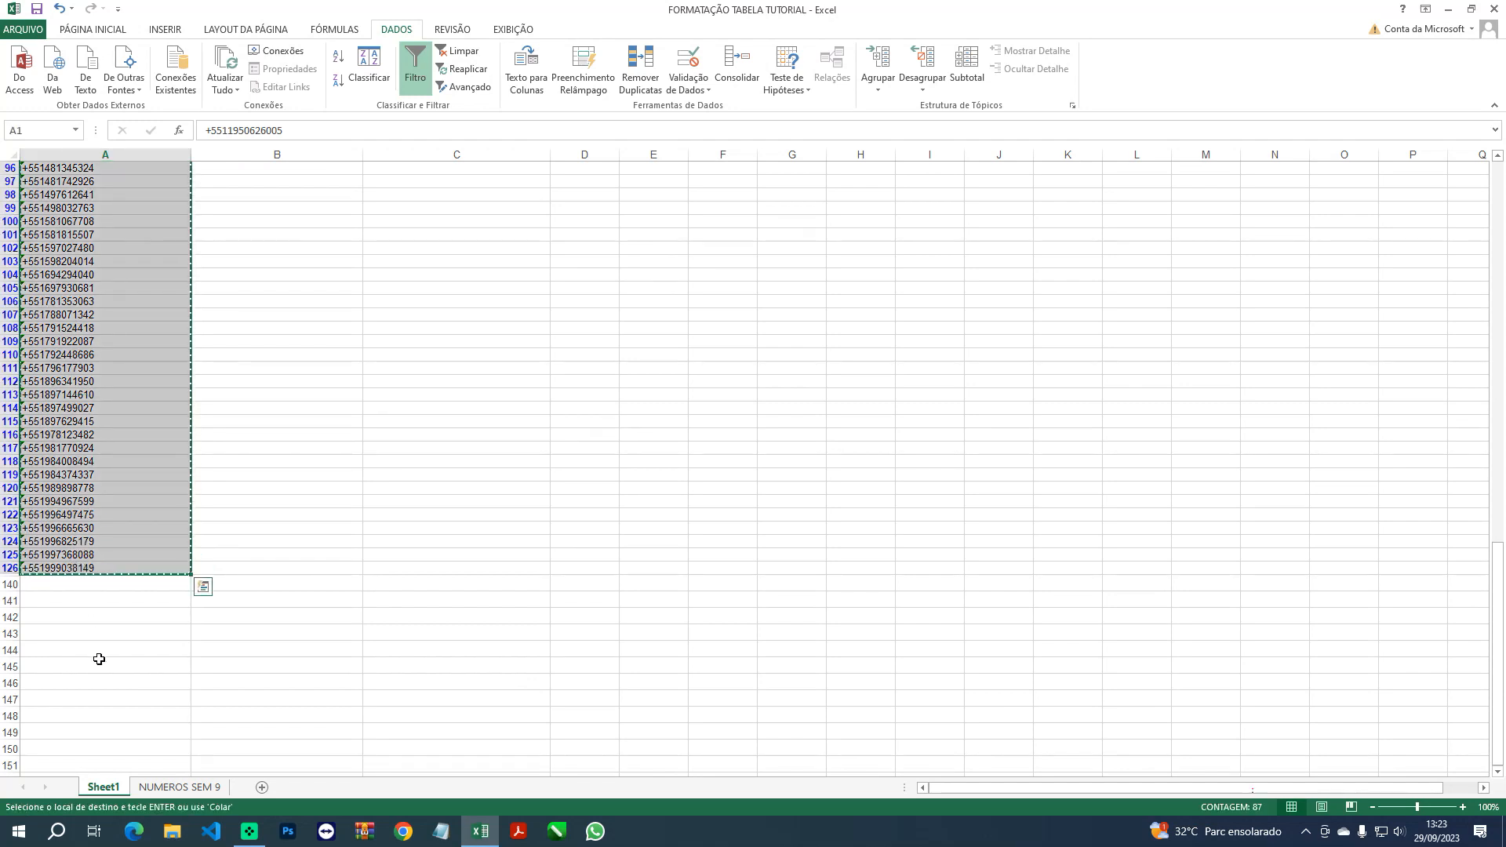
Add a new sheet next to Sheet1 and name it NUMEROS COM 9
{"action": "left_click", "coordinate": [261, 788]}
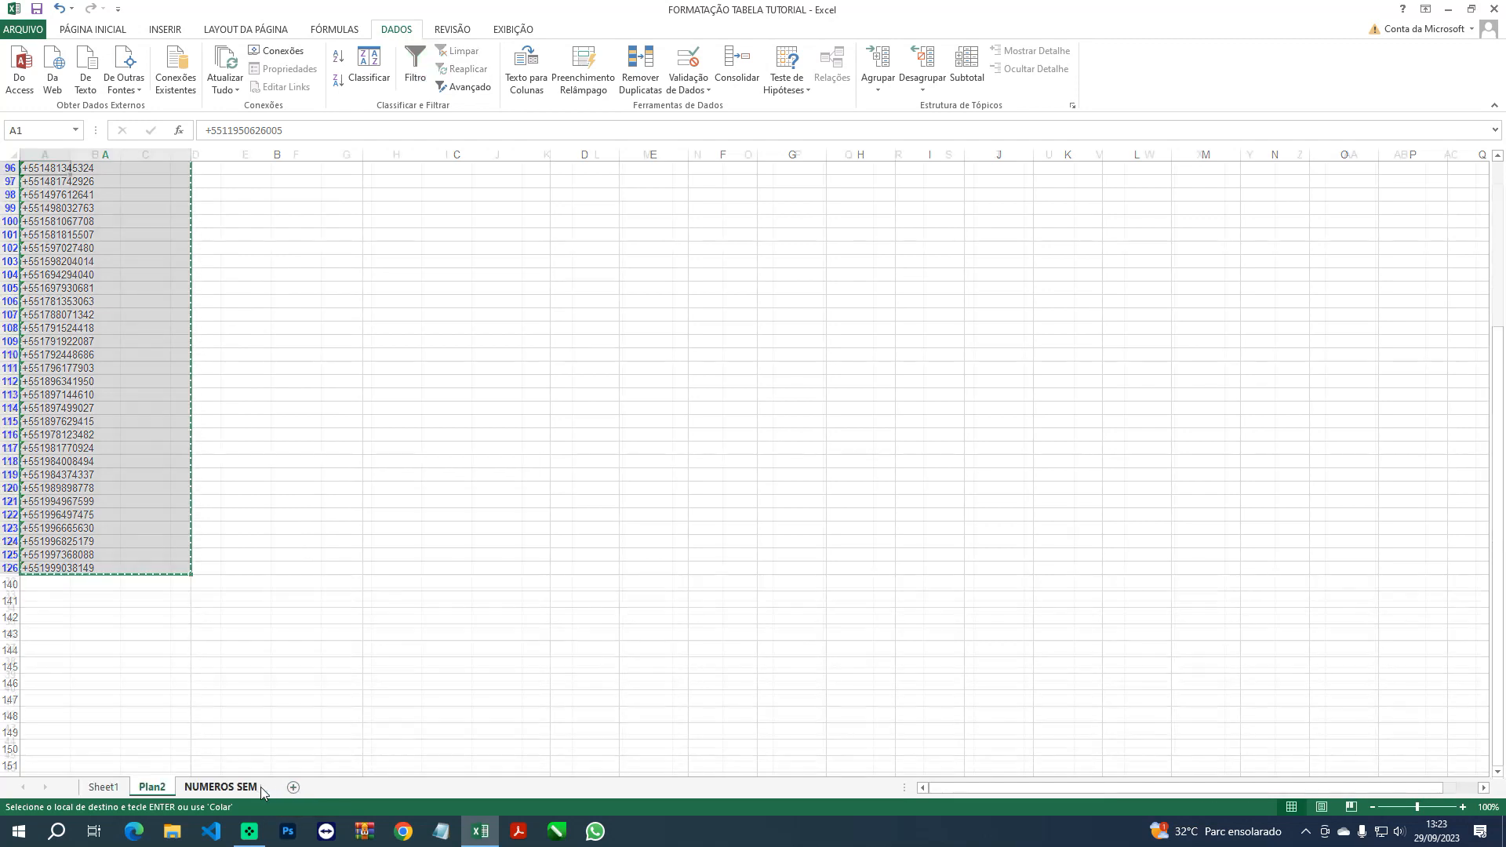
{"action": "right_click", "coordinate": [157, 789]}
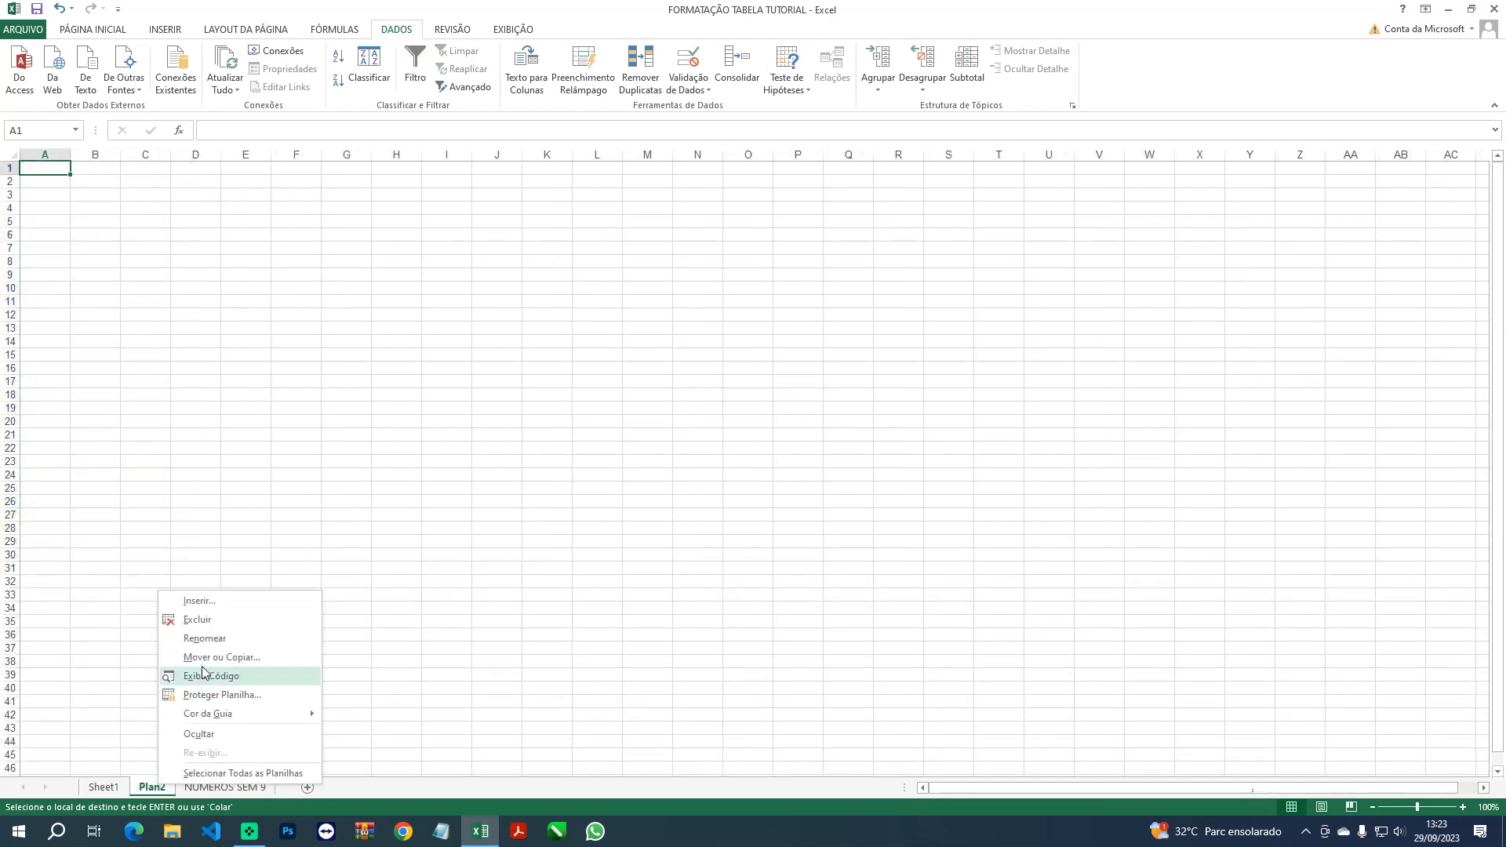
{"action": "left_click", "coordinate": [207, 639]}
{"action": "type", "text": "NUMEROS COM "}
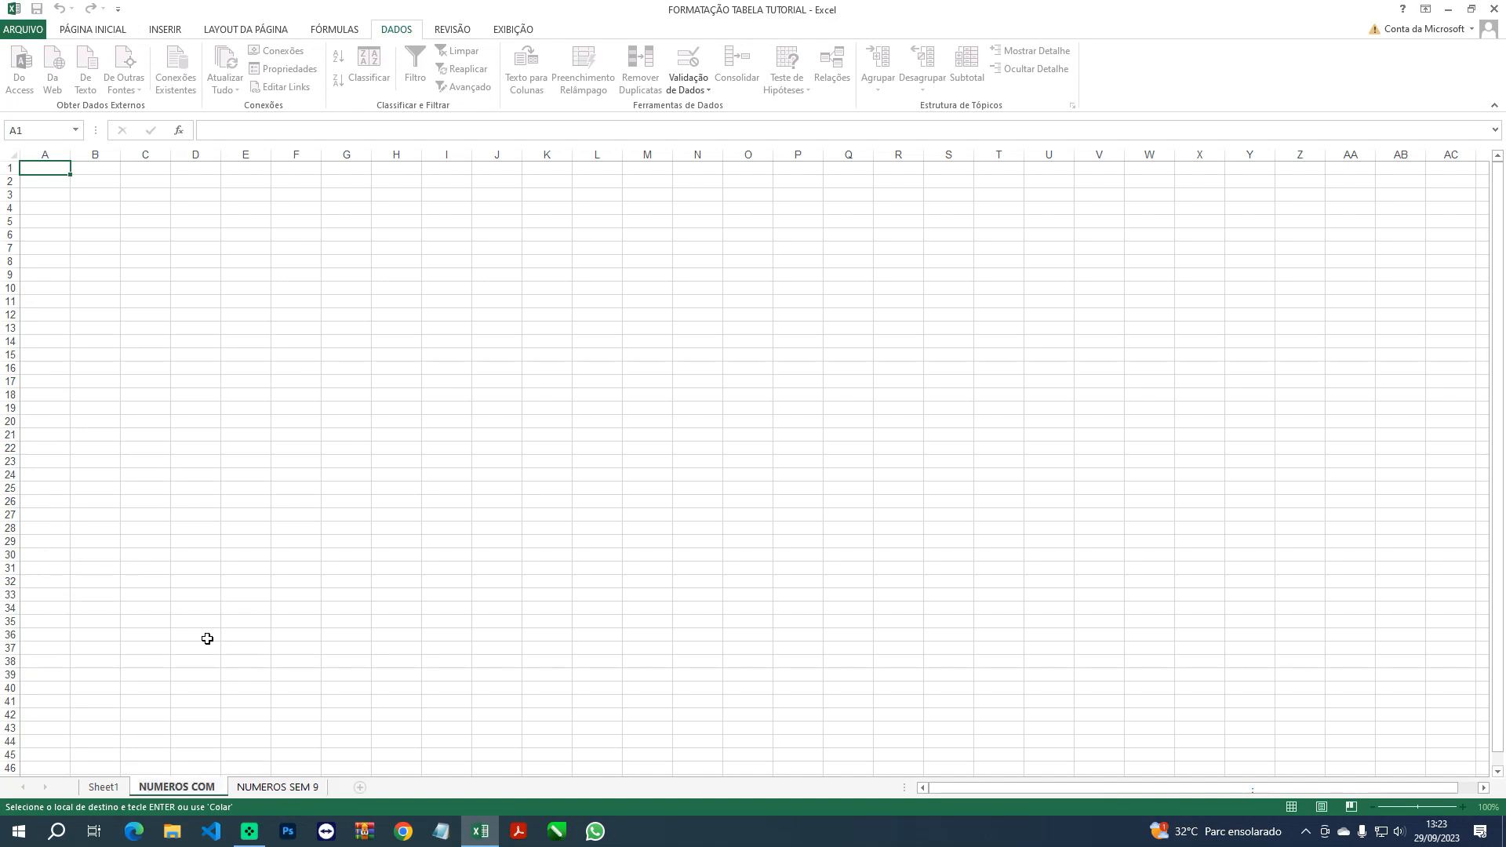
{"action": "type", "text": "9"}
{"action": "key", "text": "Return"}
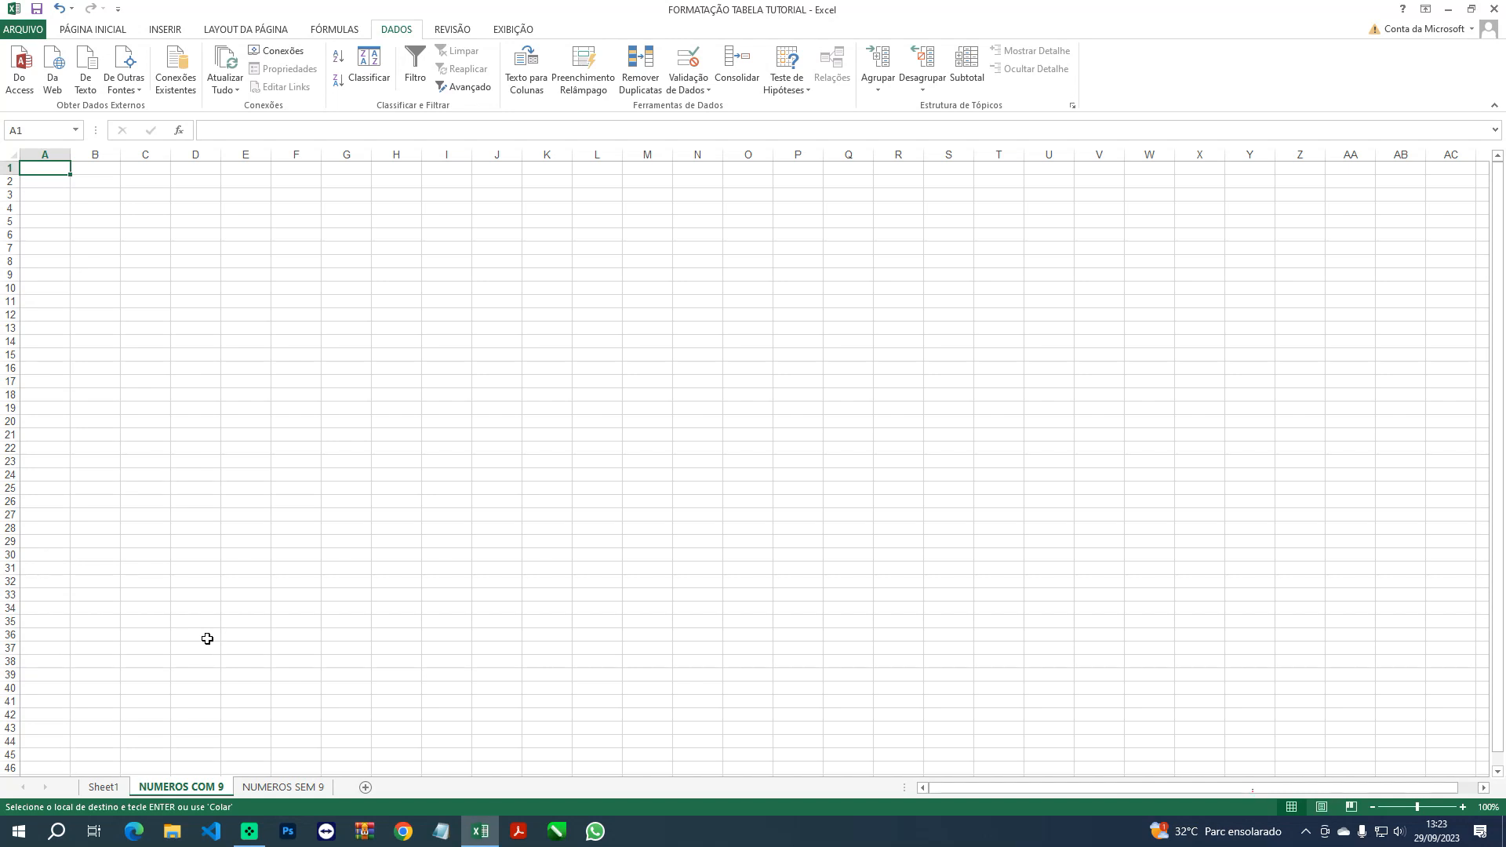
Paste the copied numbers at A1 of NUMEROS COM 9 and widen column A to fit them
{"action": "key", "text": "ctrl+v"}
{"action": "left_click_drag", "start_coordinate": [70, 154], "coordinate": [187, 160]}
{"action": "left_click", "coordinate": [212, 393]}
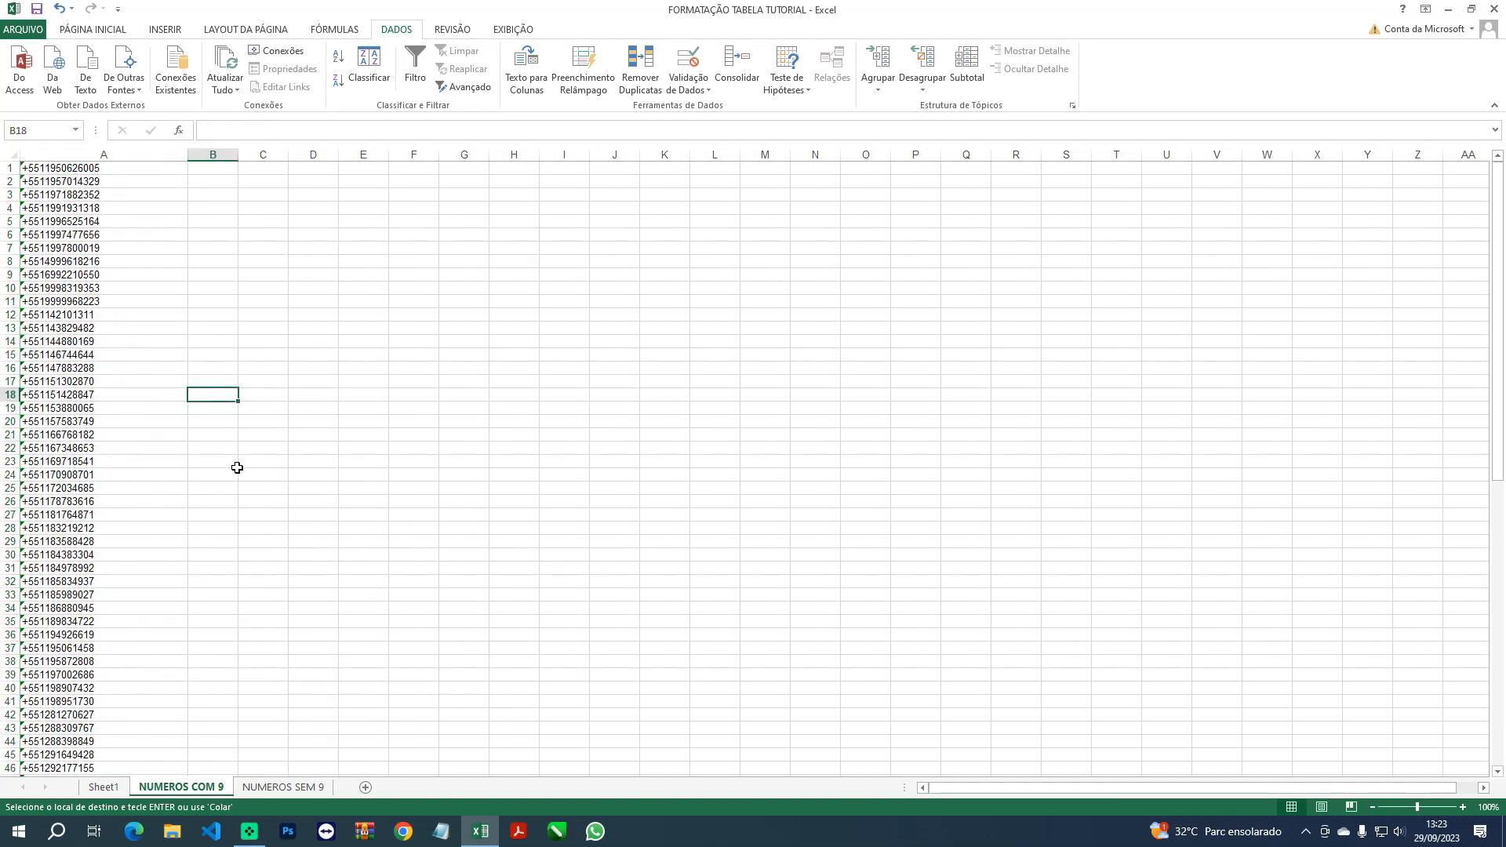
Compare the length of the numbers in A1:A11 with those from A12 down to the end of the list
{"action": "scroll", "coordinate": [237, 483], "scroll_direction": "down", "scroll_amount": 20}
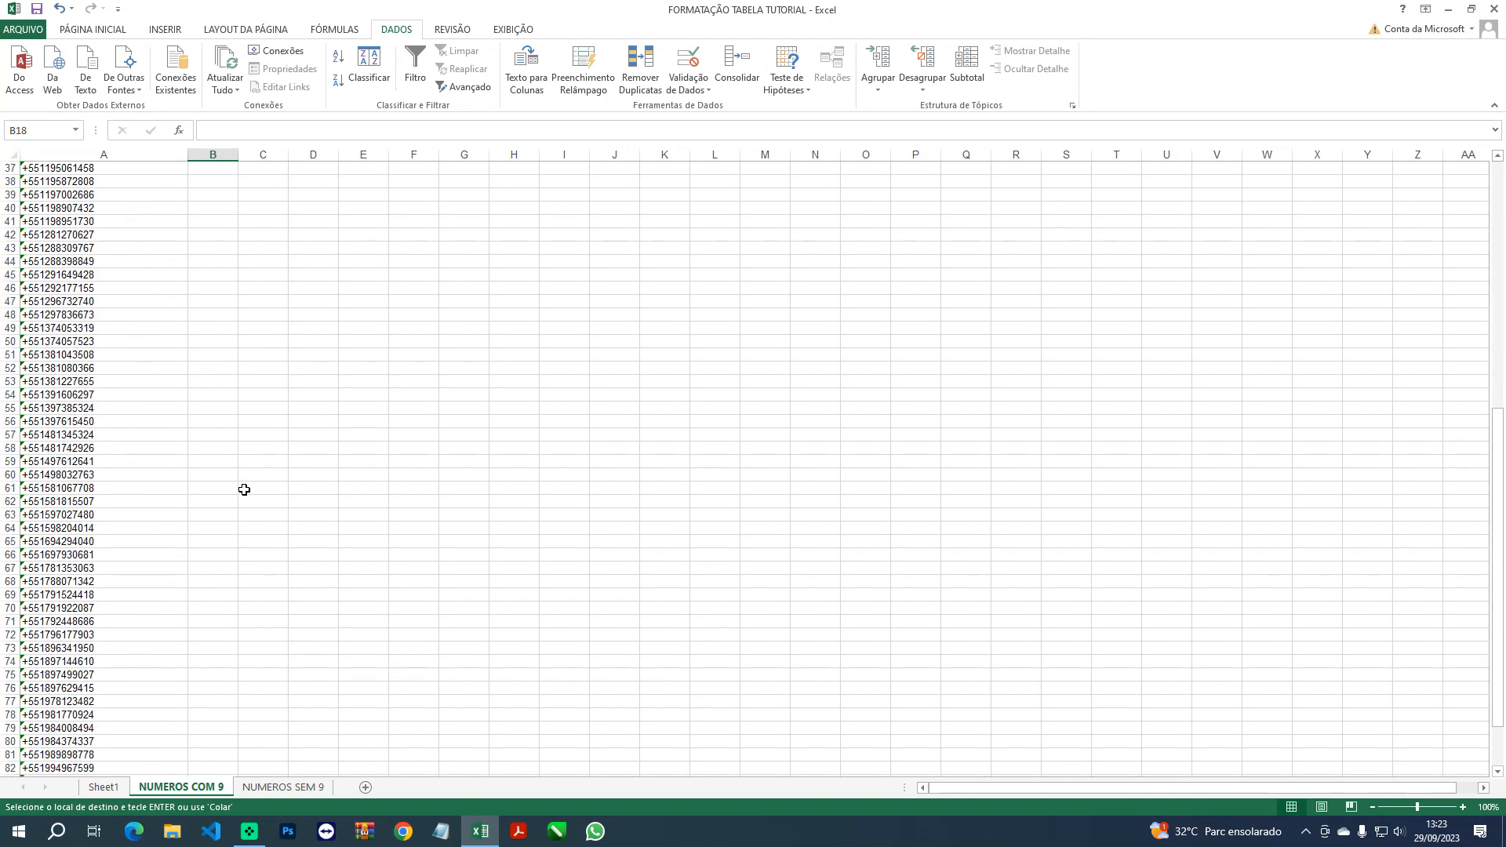
{"action": "scroll", "coordinate": [243, 482], "scroll_direction": "up", "scroll_amount": 20}
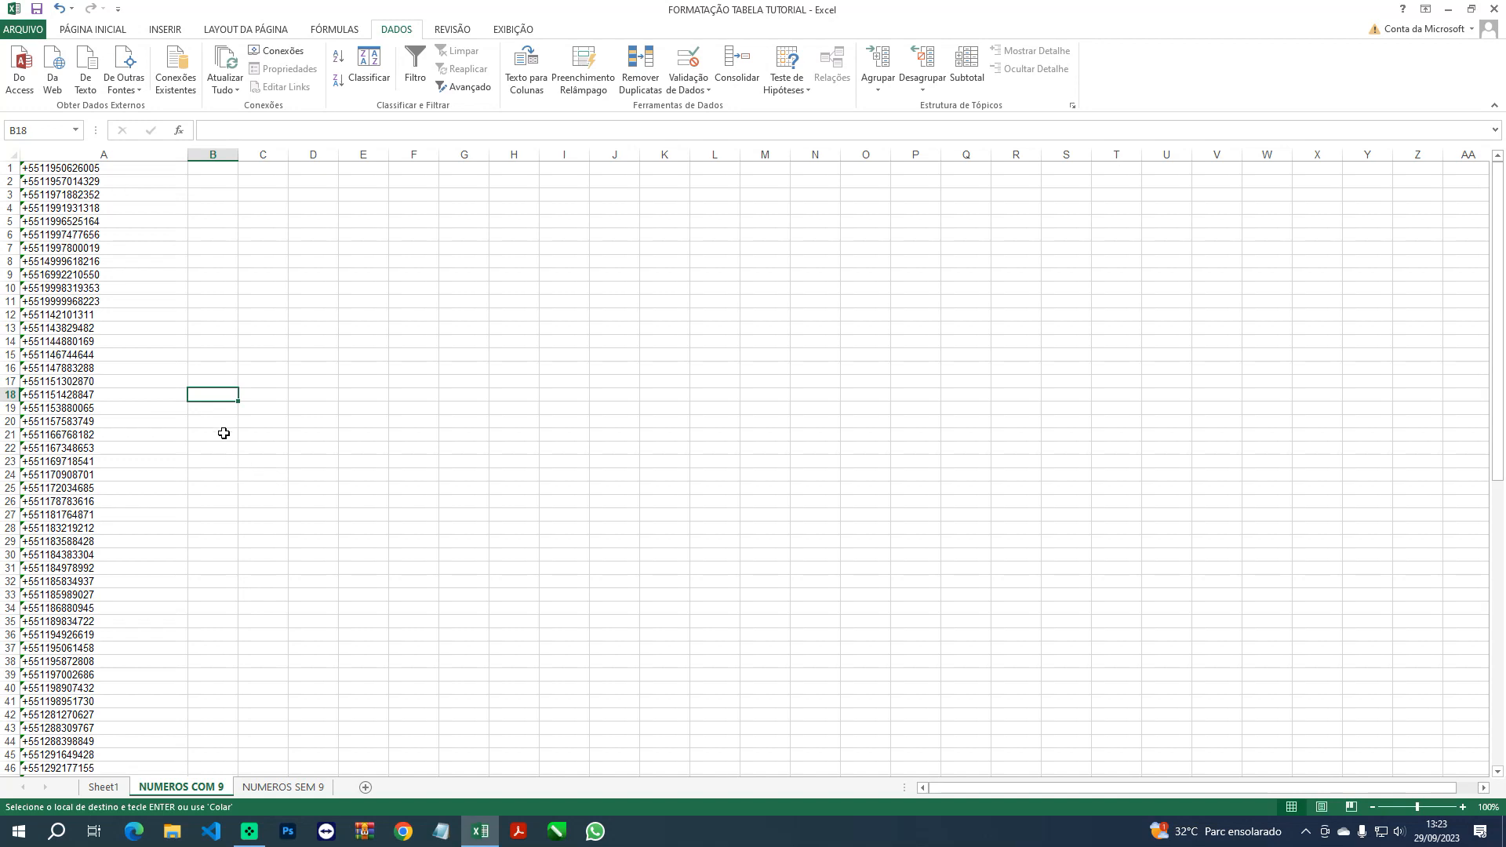
{"action": "left_click", "coordinate": [58, 211]}
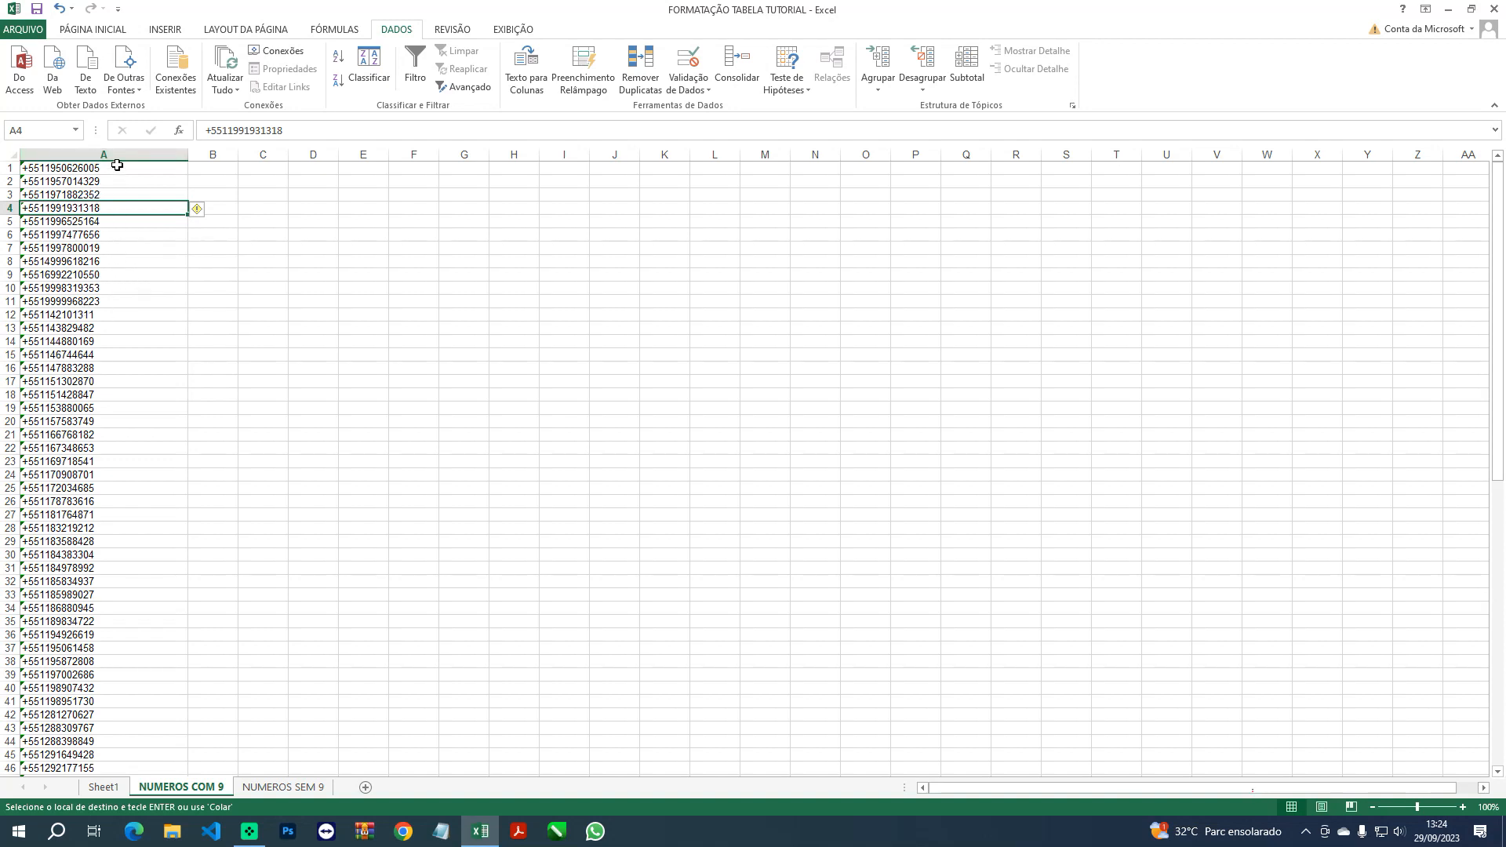
{"action": "left_click_drag", "start_coordinate": [118, 166], "coordinate": [114, 299]}
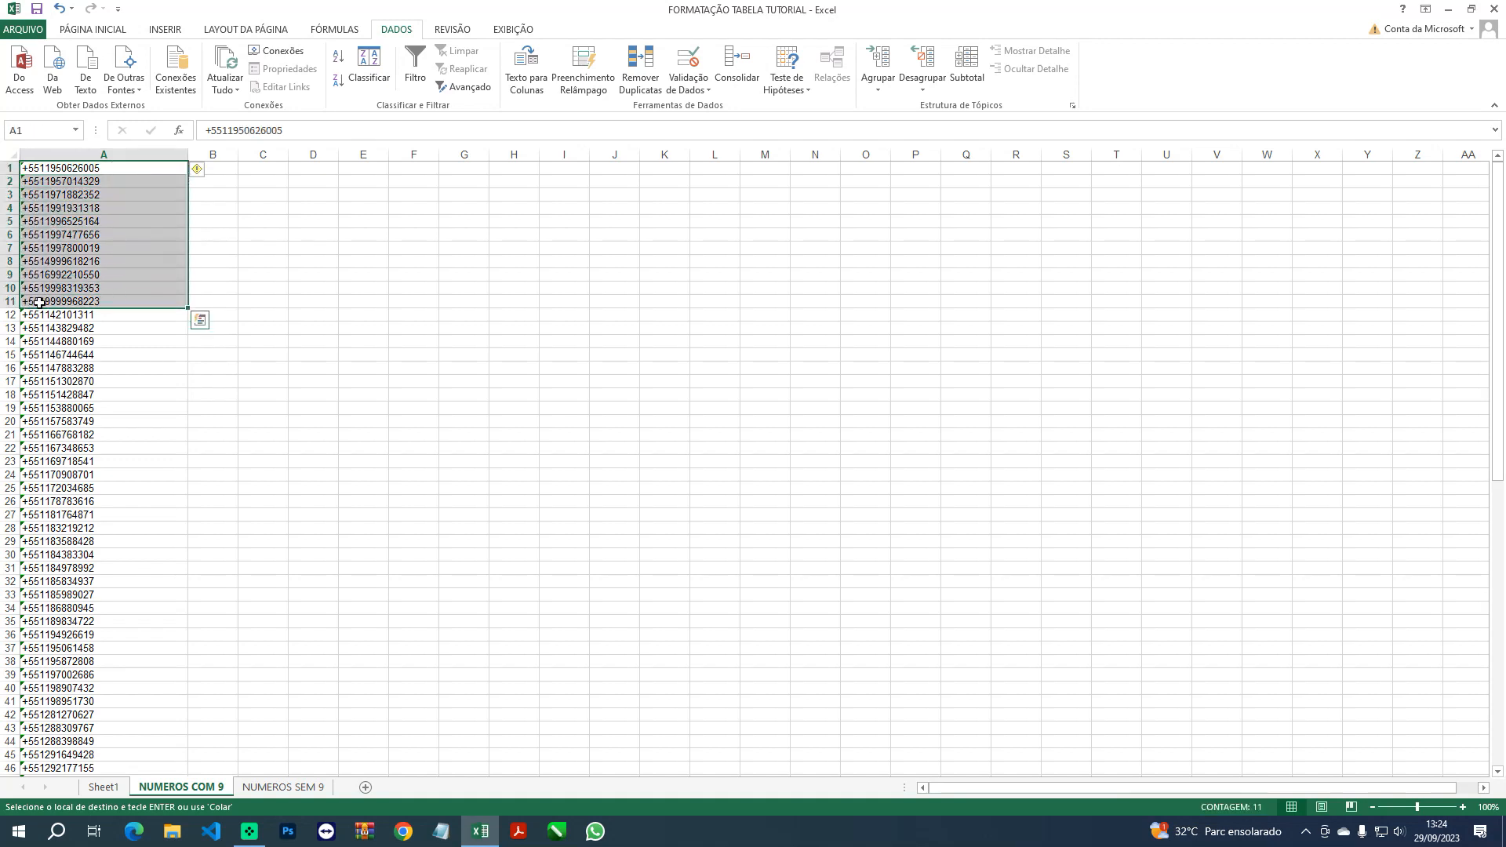
{"action": "left_click", "coordinate": [72, 314]}
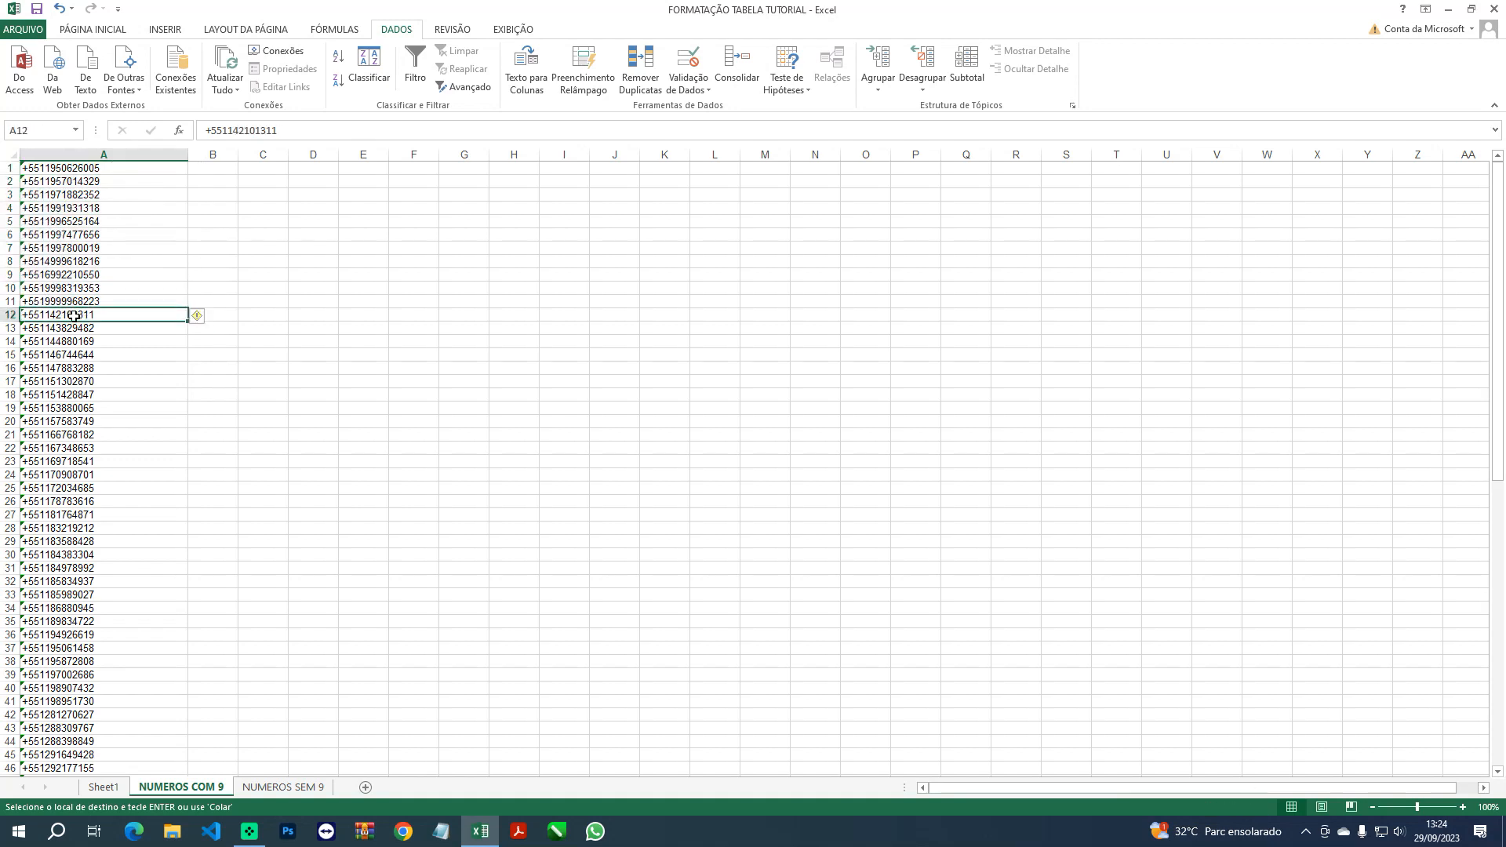
{"action": "left_click_drag", "start_coordinate": [83, 316], "coordinate": [76, 715]}
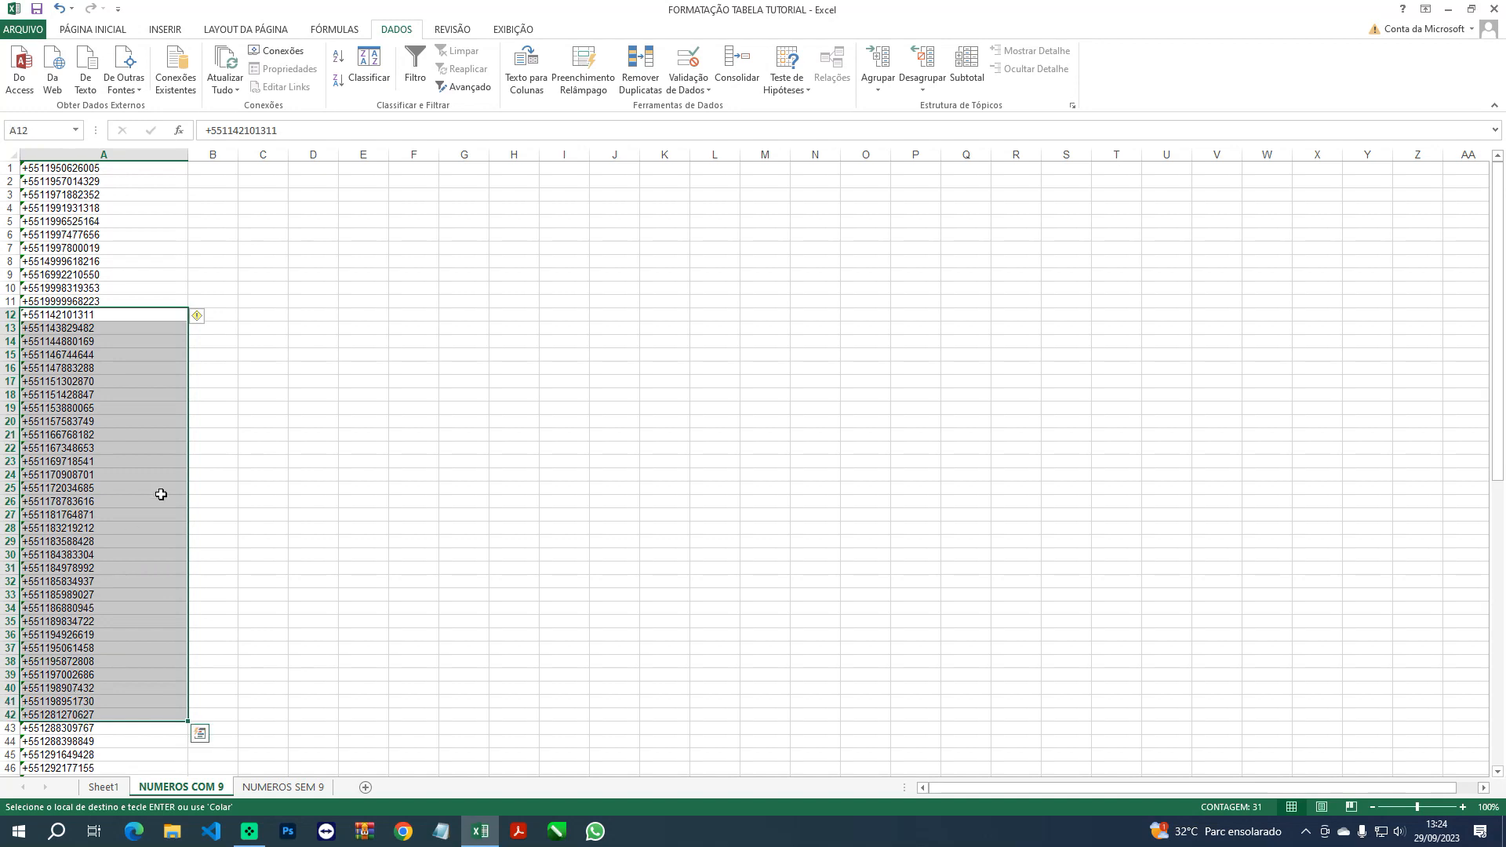
{"action": "scroll", "coordinate": [322, 431], "scroll_direction": "down", "scroll_amount": 3}
{"action": "scroll", "coordinate": [321, 431], "scroll_direction": "down", "scroll_amount": 12}
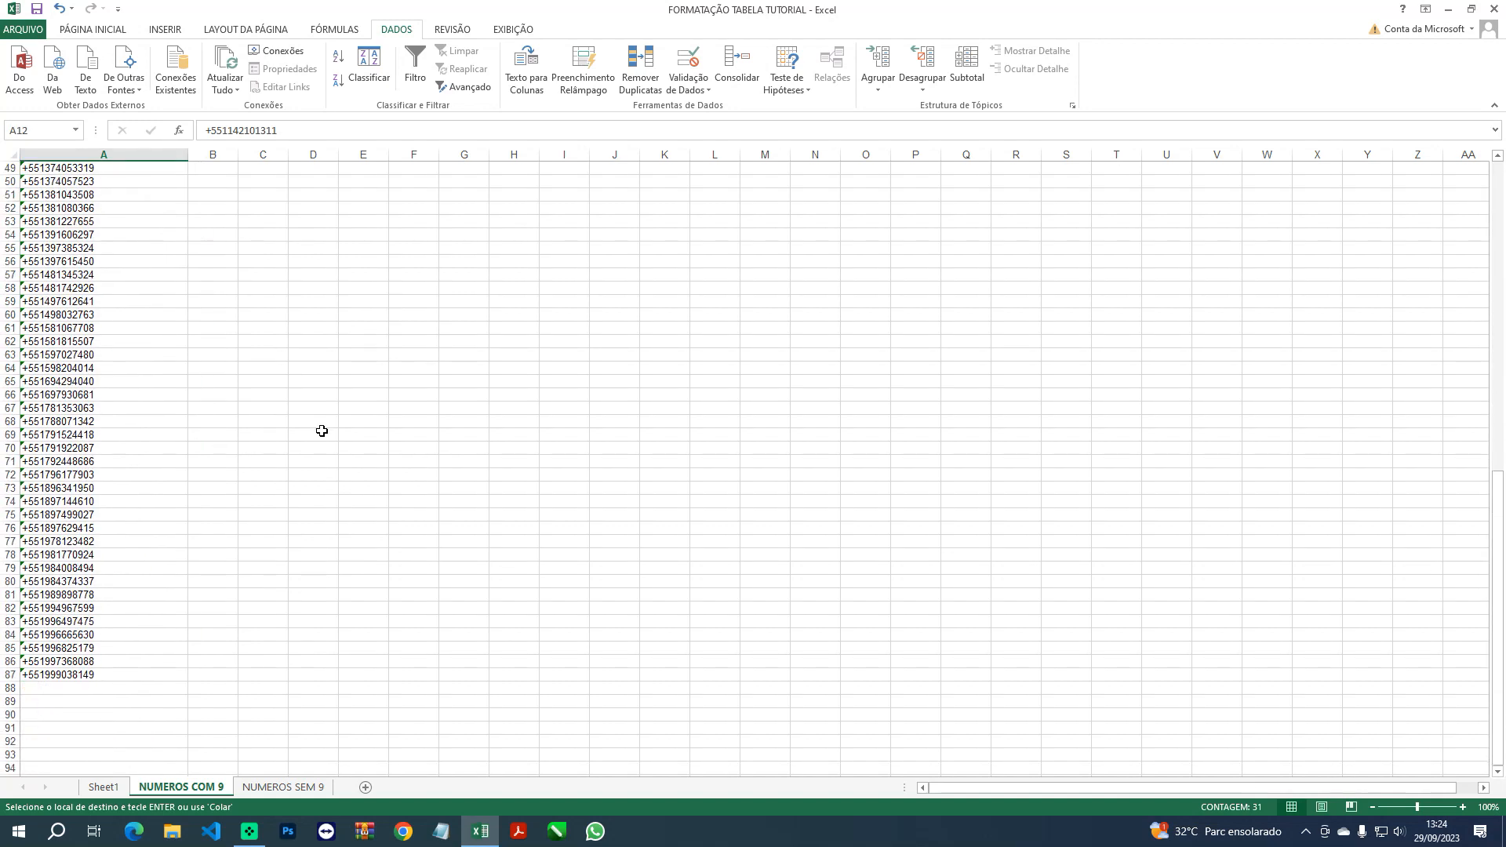
{"action": "scroll", "coordinate": [321, 431], "scroll_direction": "up", "scroll_amount": 10}
{"action": "scroll", "coordinate": [318, 376], "scroll_direction": "up", "scroll_amount": 5}
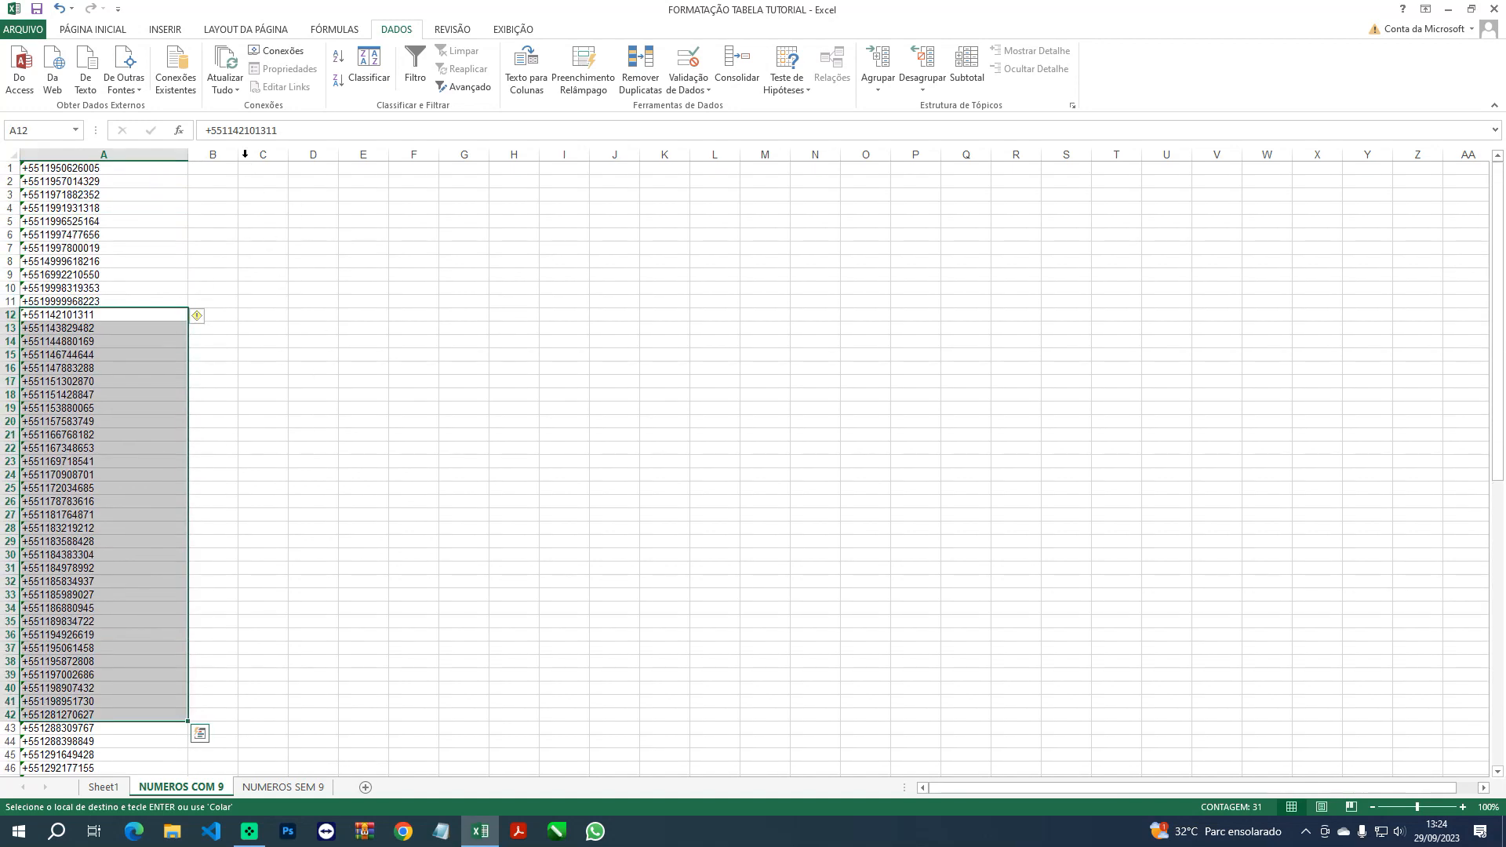
Widen column B and enter =NÚM.CARACT(A1) in B1 to count the characters of the first number
{"action": "left_click_drag", "start_coordinate": [239, 155], "coordinate": [406, 157]}
{"action": "left_click", "coordinate": [279, 316]}
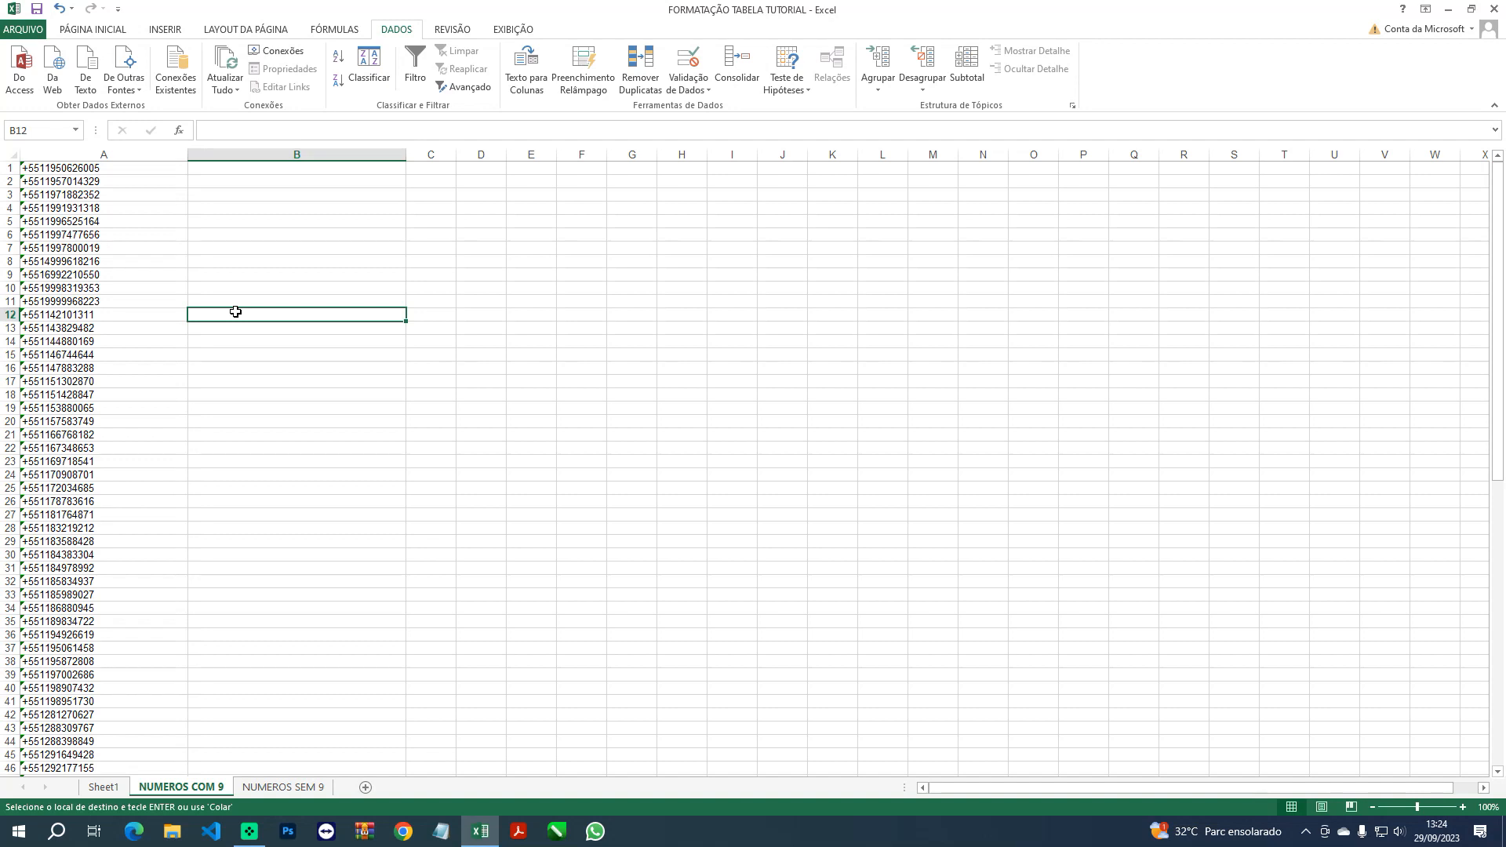
{"action": "left_click", "coordinate": [277, 169]}
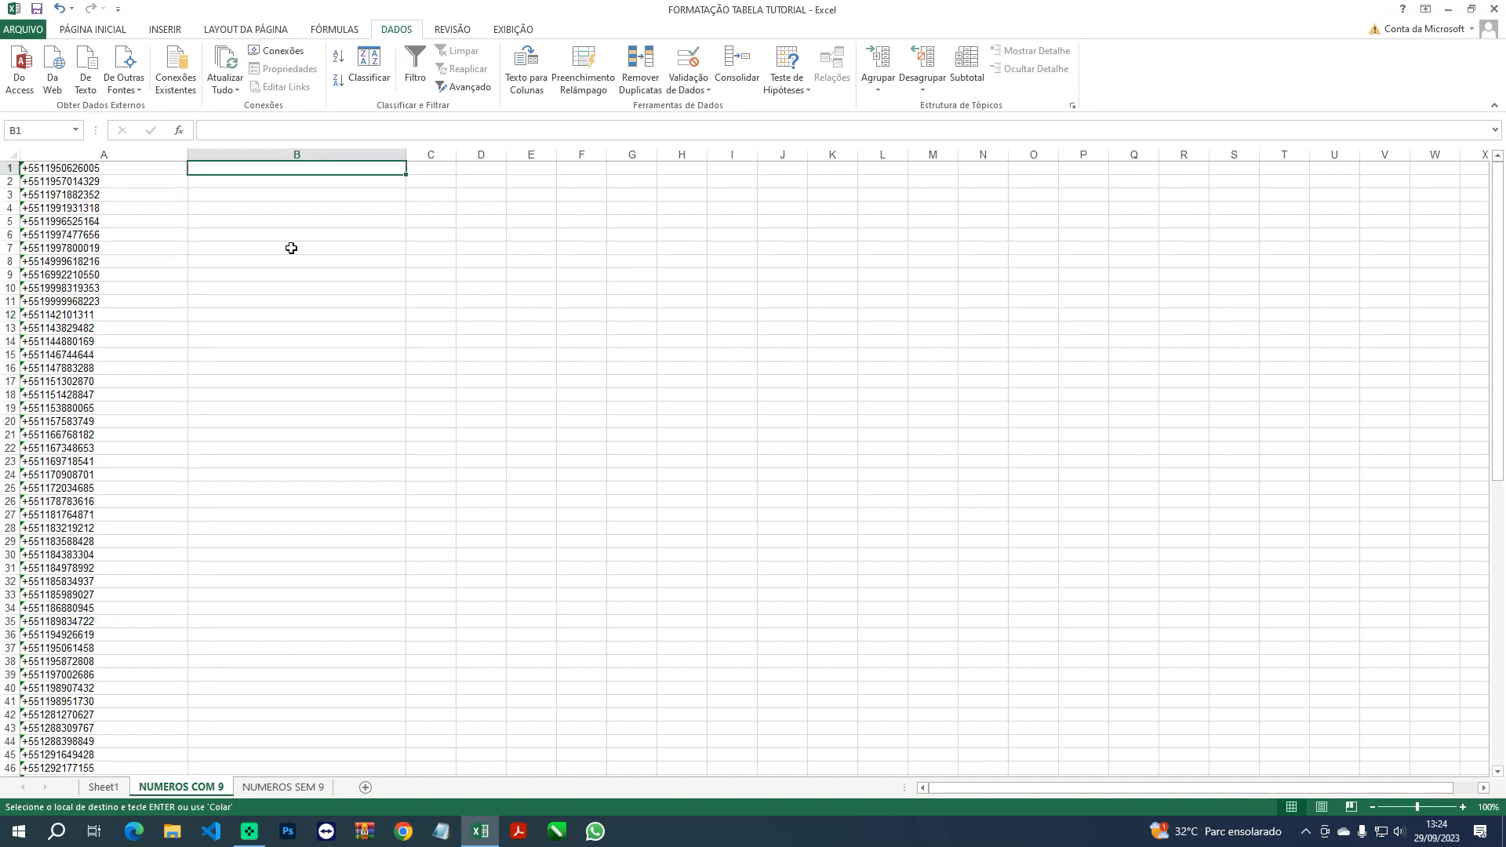
{"action": "type", "text": "="}
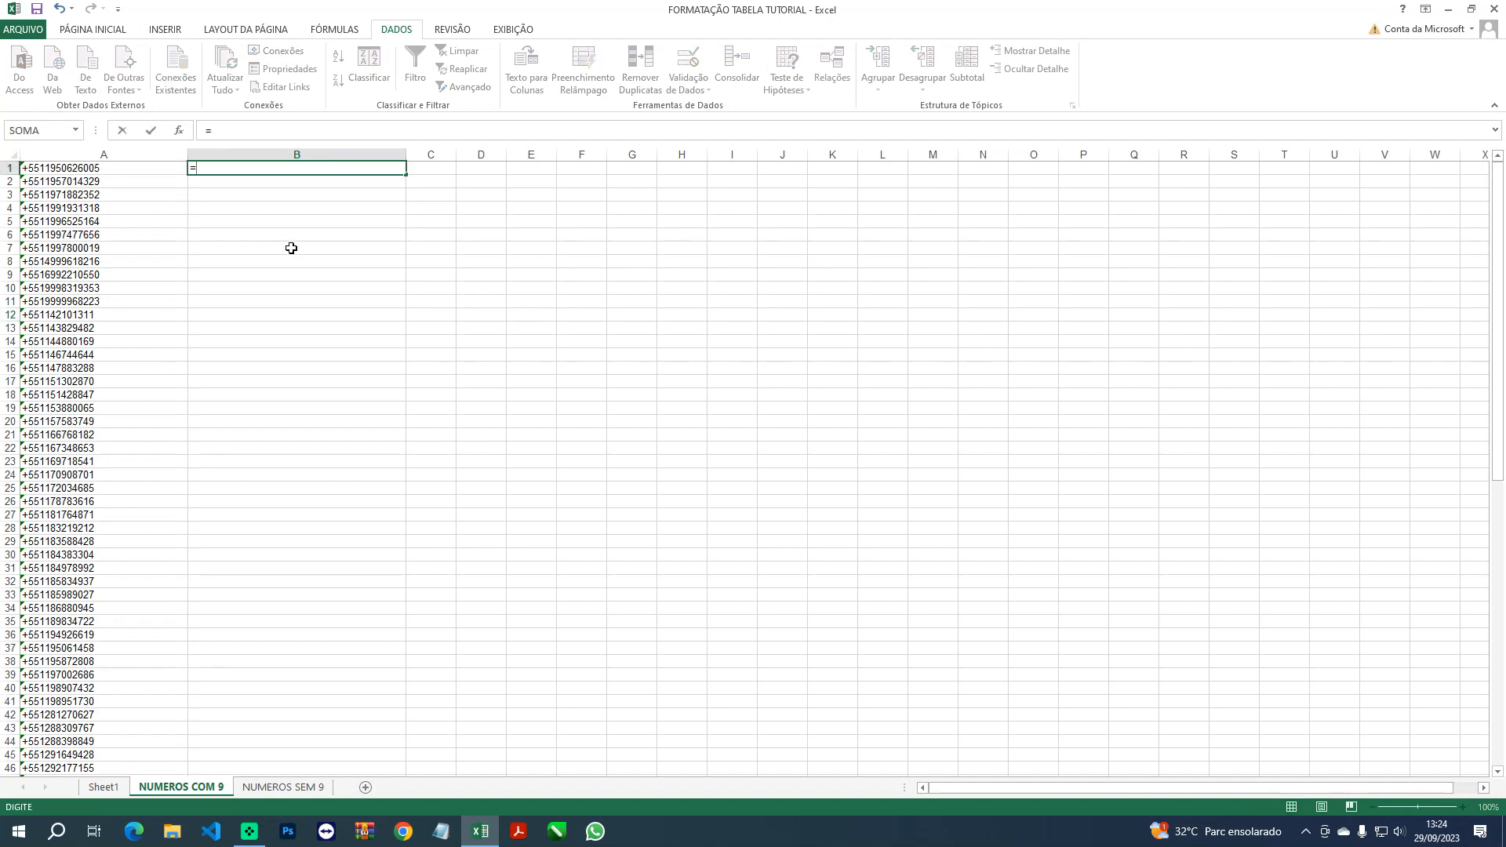
{"action": "type", "text": "NU"}
{"action": "key", "text": "BackSpace"}
{"action": "type", "text": "Ú"}
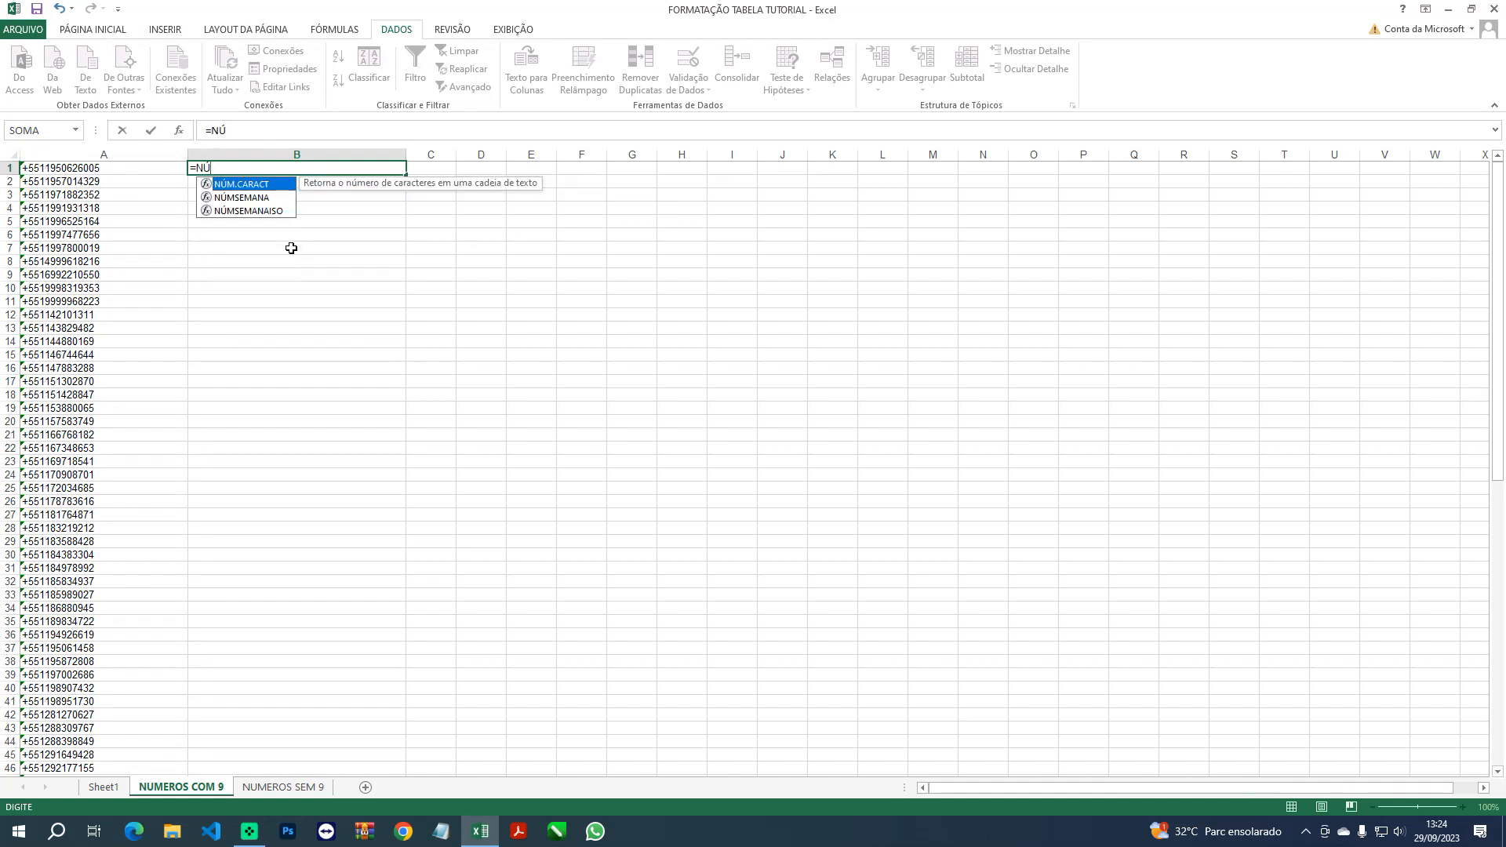
{"action": "double_click", "coordinate": [255, 185]}
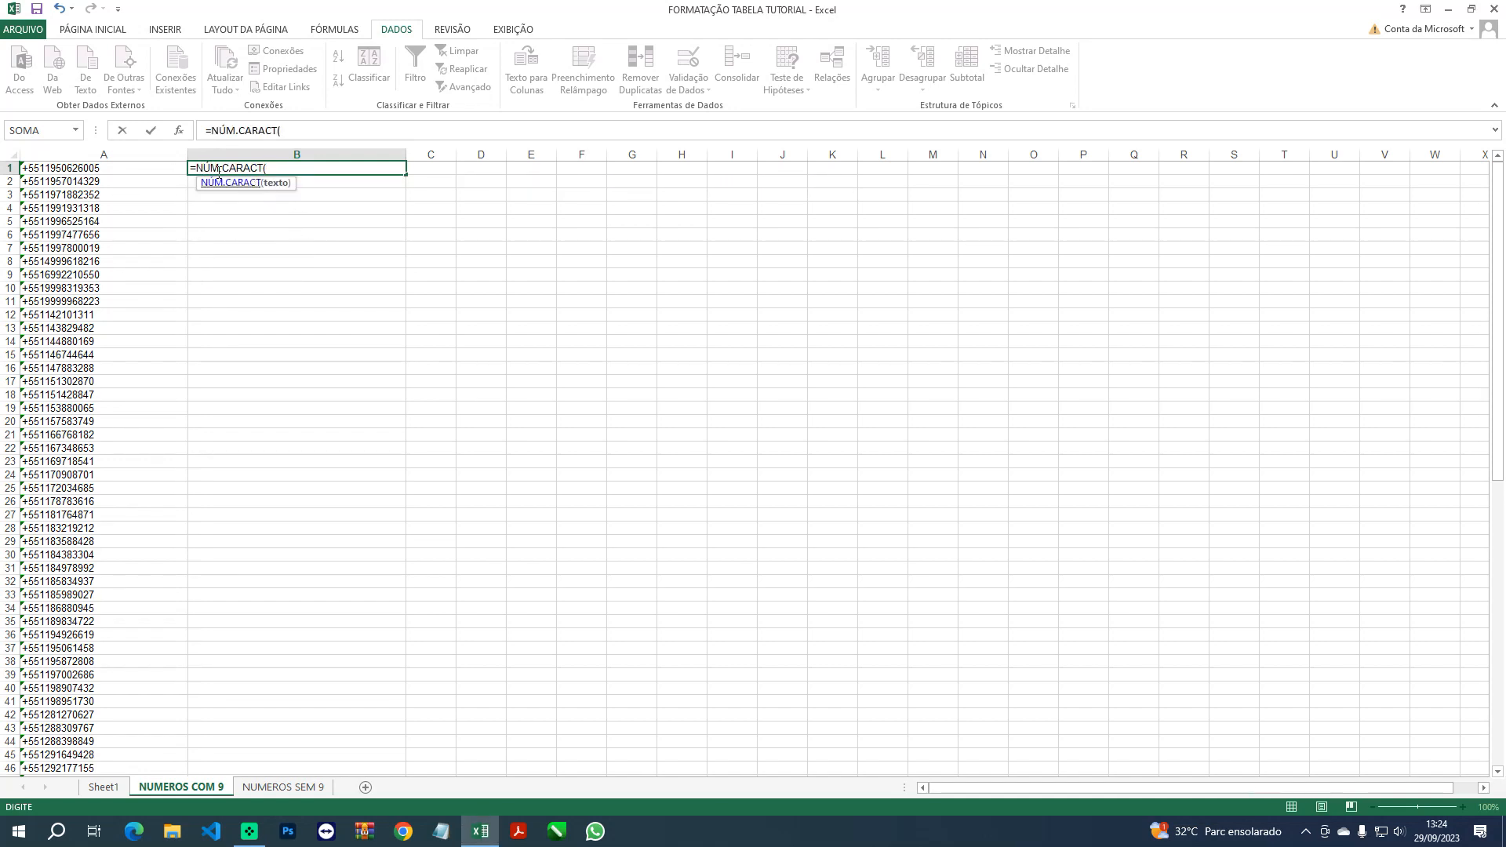
{"action": "left_click", "coordinate": [93, 169]}
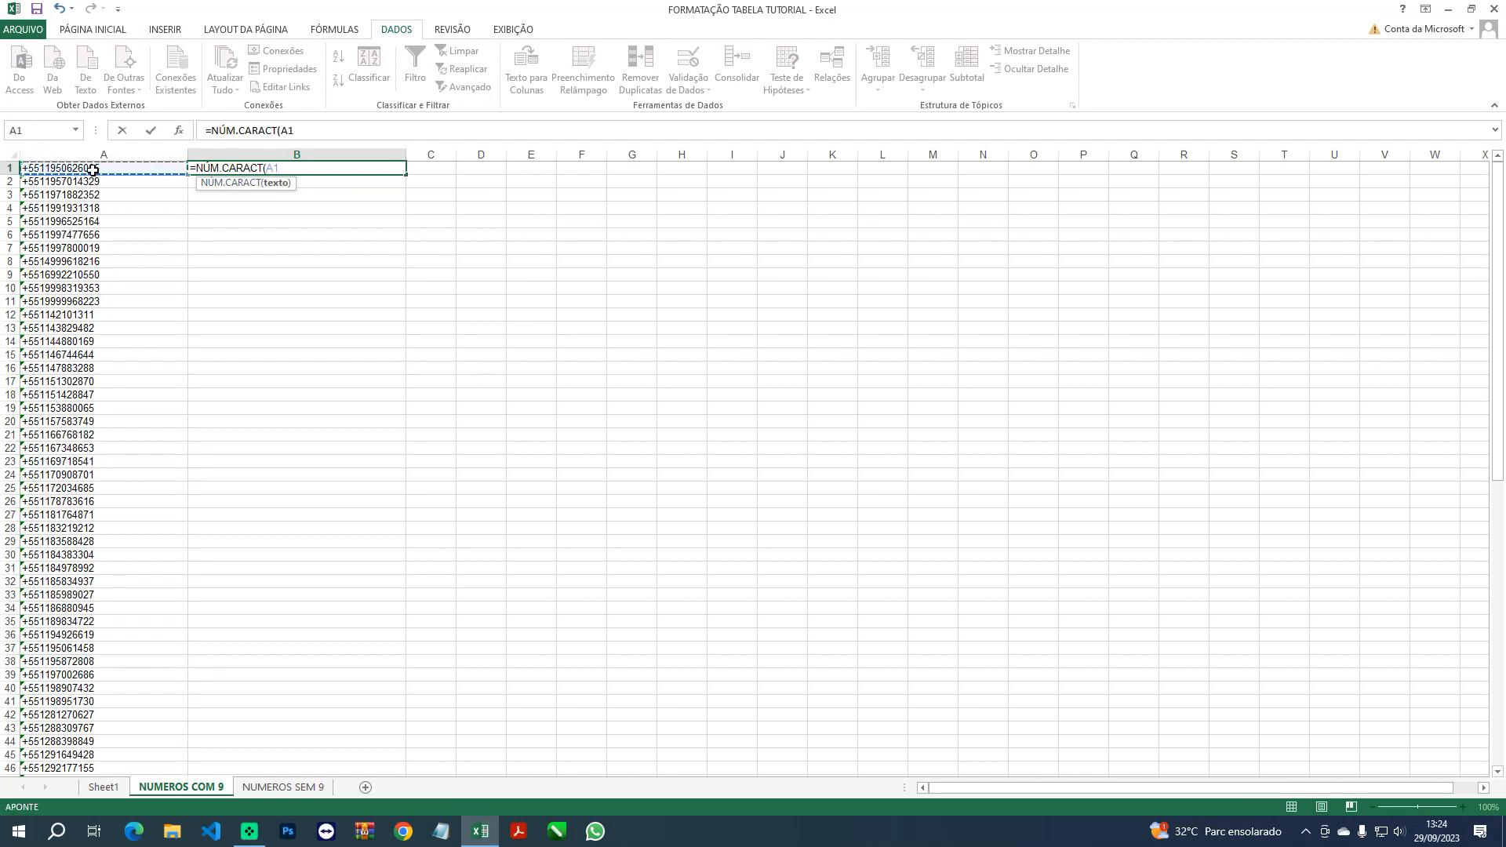
{"action": "key", "text": "Return"}
Fill the character-count formula from B1 down beside every number and compare the counts above and below row 12
{"action": "left_click", "coordinate": [293, 168]}
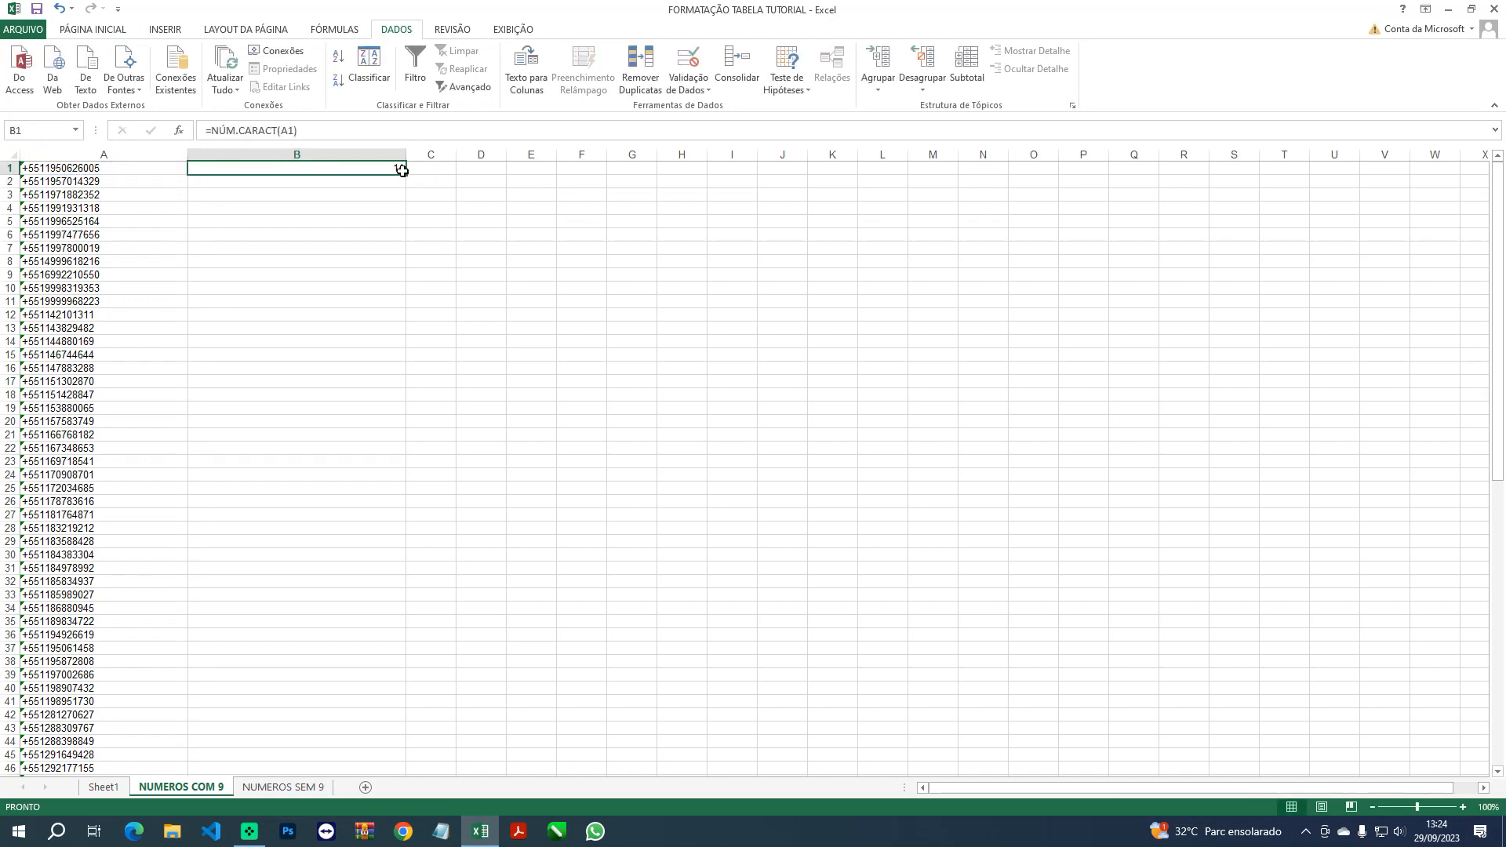
{"action": "double_click", "coordinate": [406, 173]}
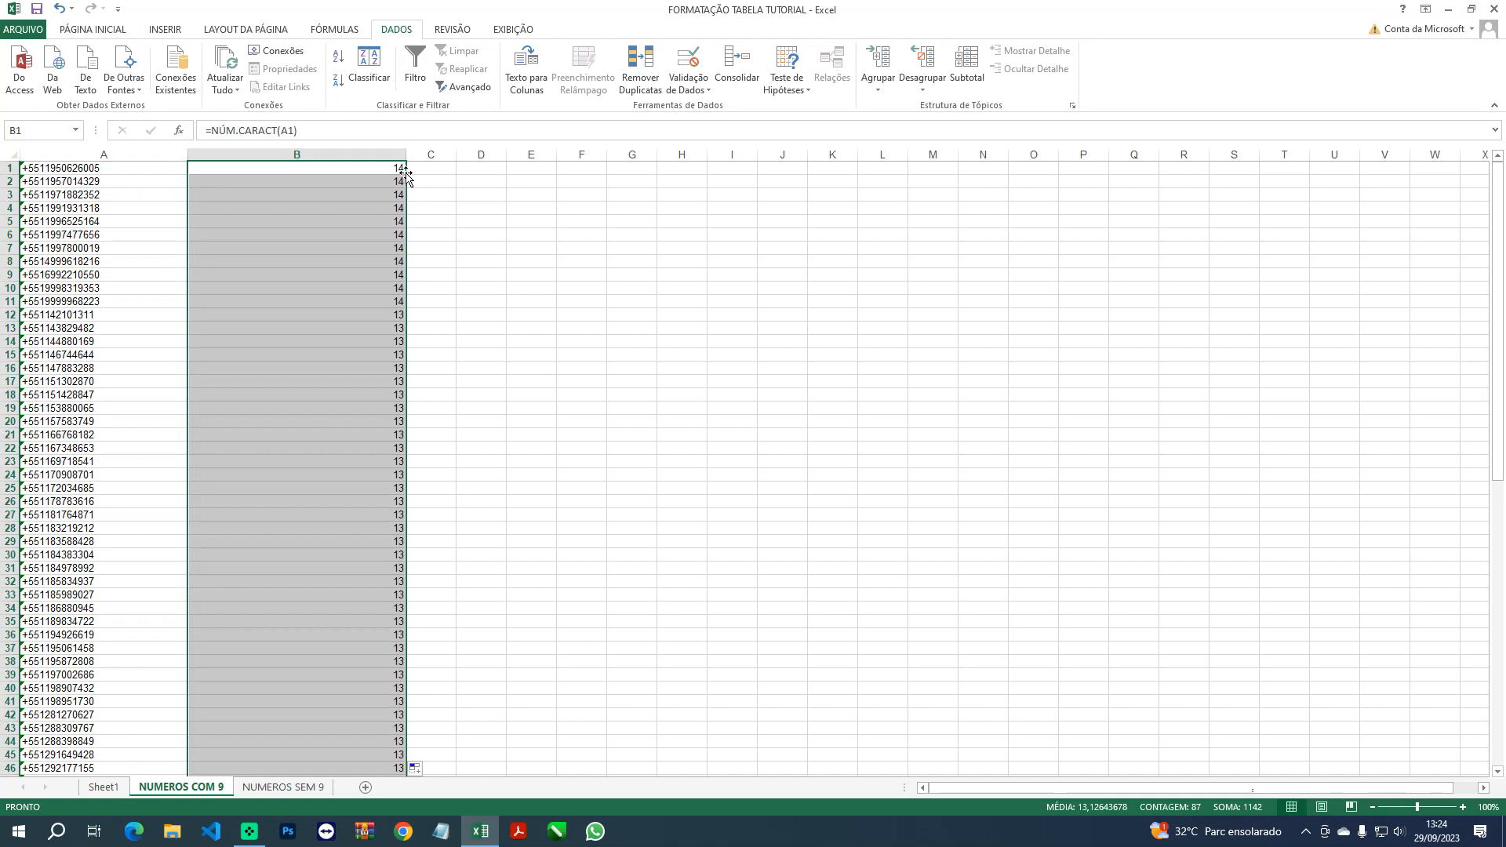
{"action": "left_click", "coordinate": [466, 364]}
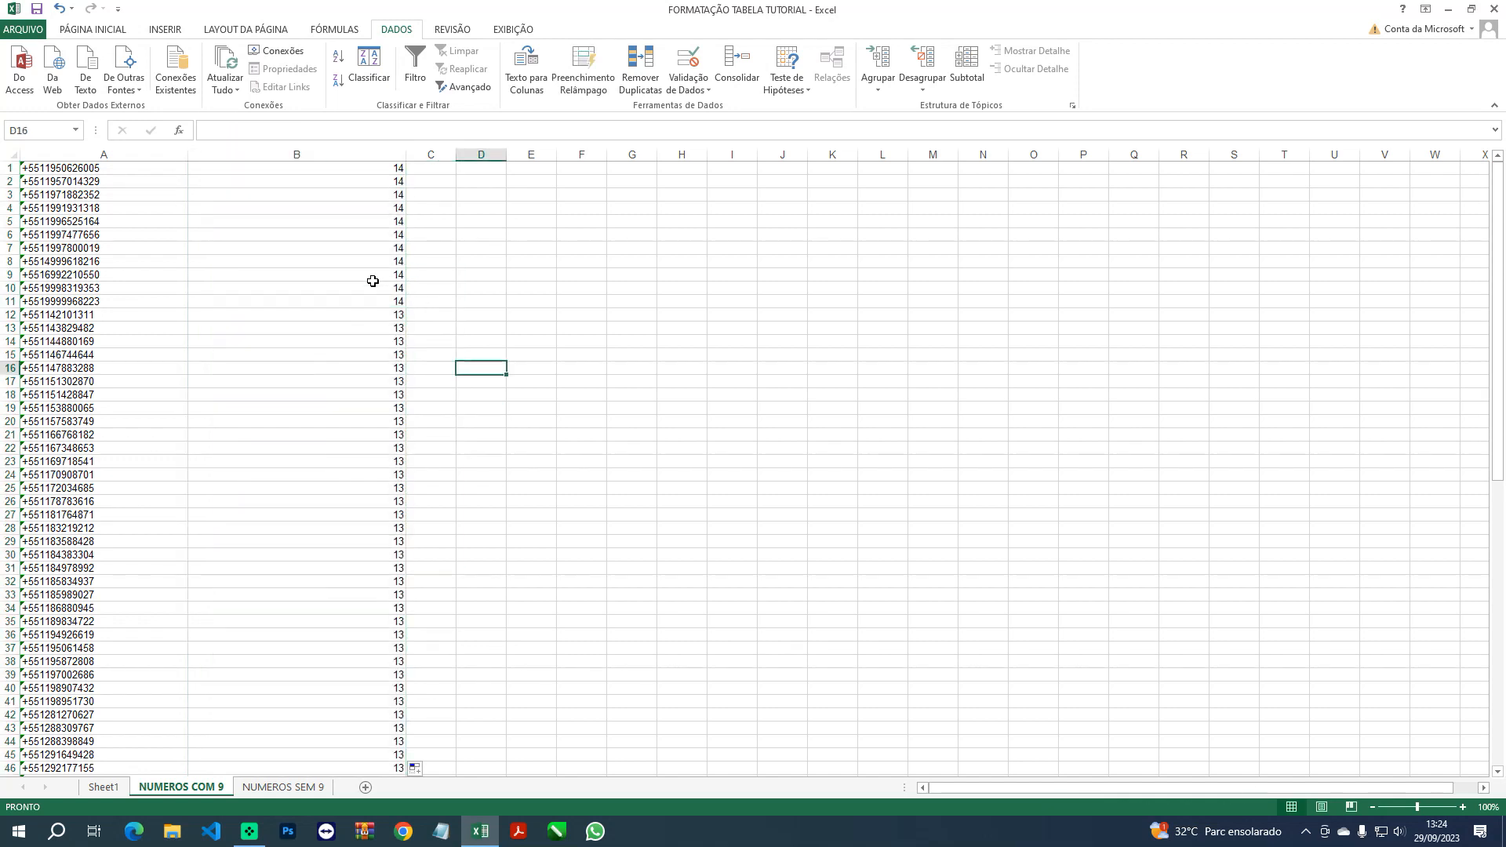
{"action": "left_click_drag", "start_coordinate": [355, 167], "coordinate": [360, 664]}
{"action": "left_click", "coordinate": [356, 318]}
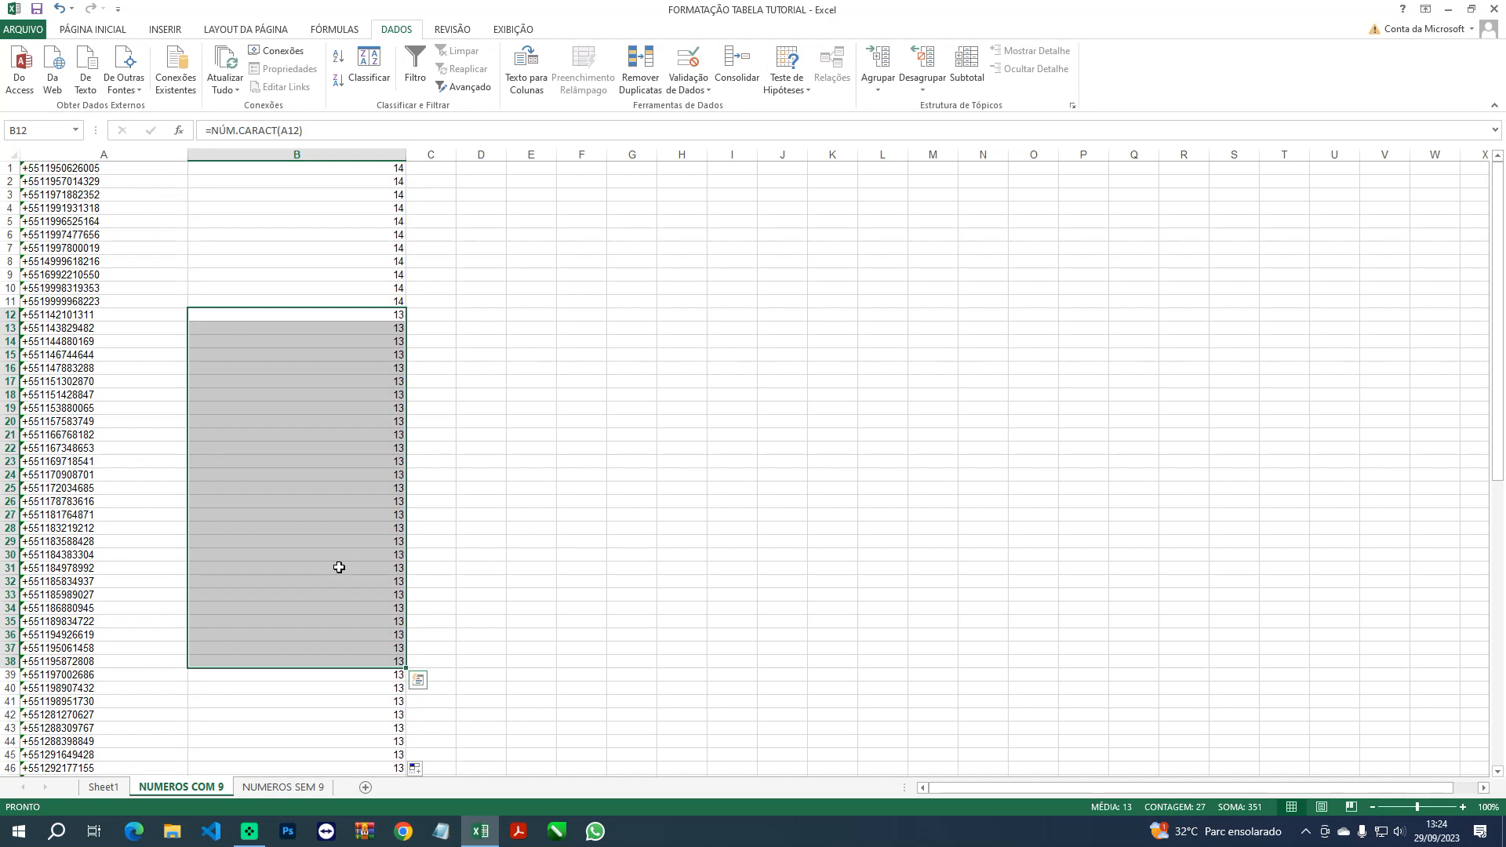
Filter column B to show only the rows with a character count of 13
{"action": "left_click", "coordinate": [390, 151]}
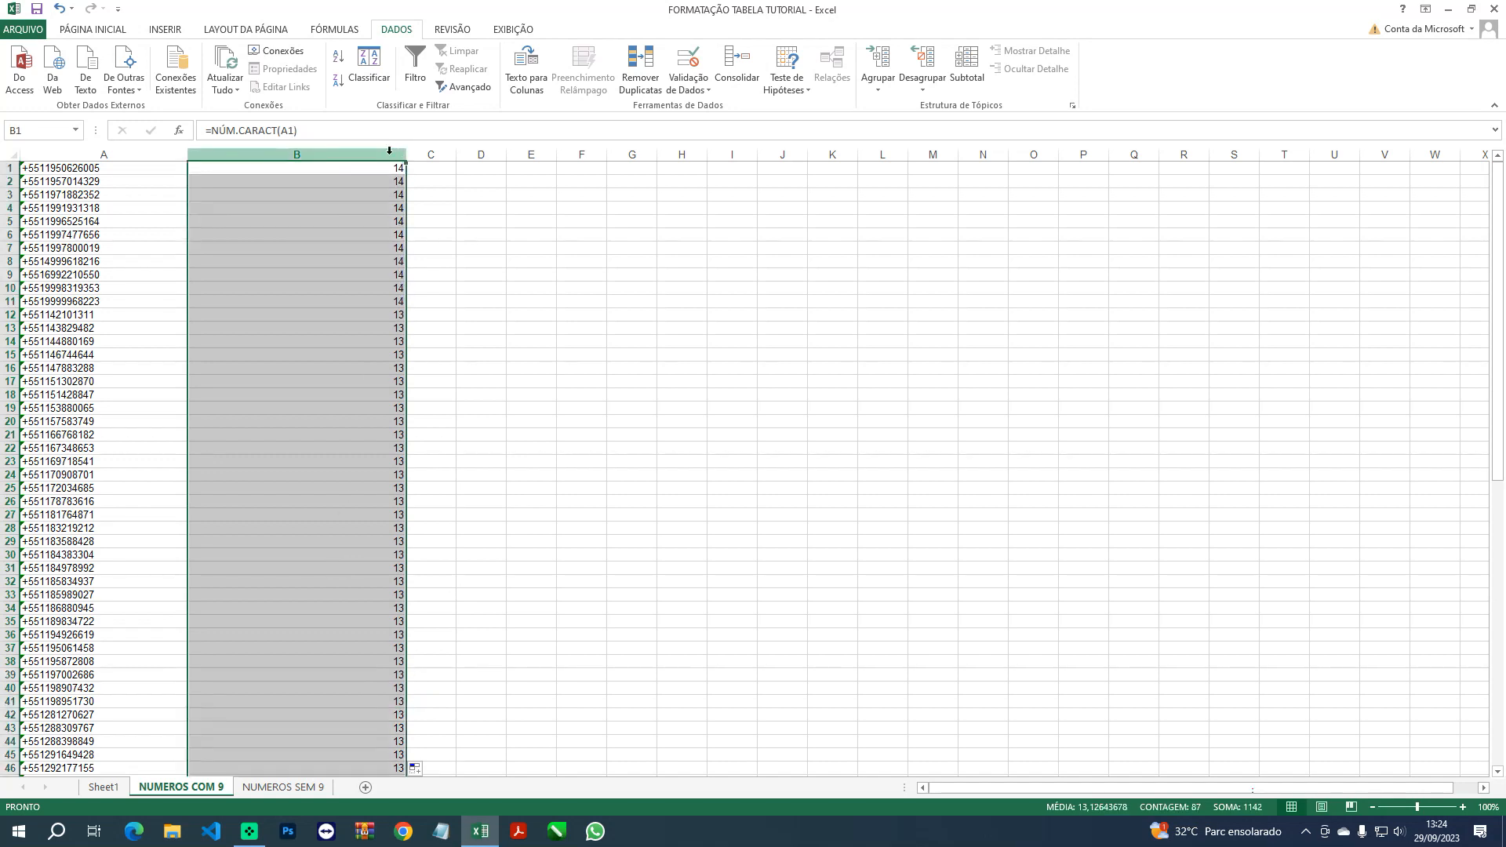
{"action": "left_click", "coordinate": [415, 69]}
{"action": "left_click", "coordinate": [399, 168]}
{"action": "left_click", "coordinate": [243, 321]}
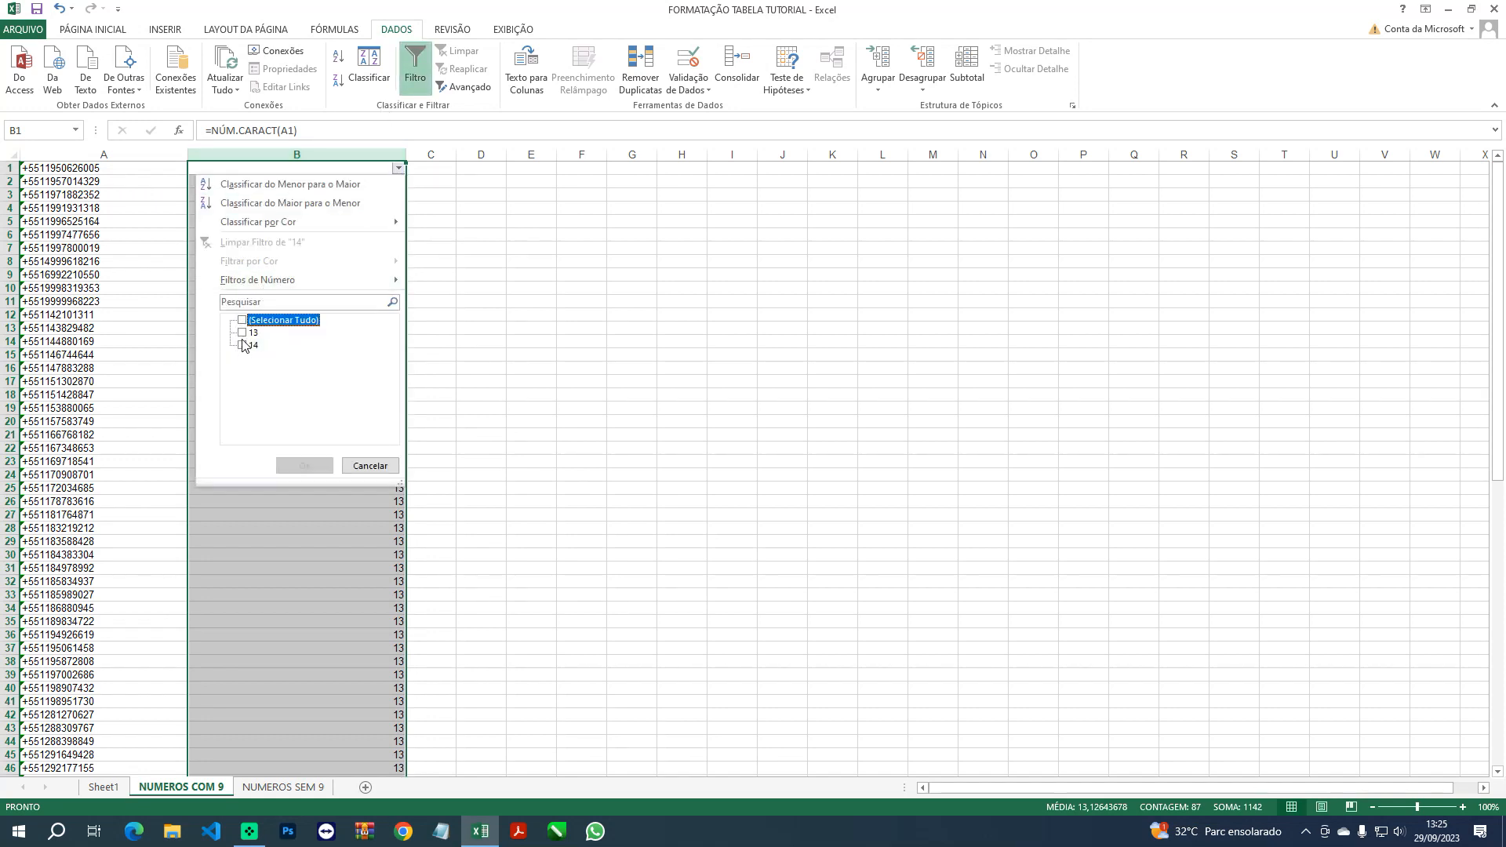
{"action": "left_click", "coordinate": [242, 332]}
{"action": "left_click", "coordinate": [303, 466]}
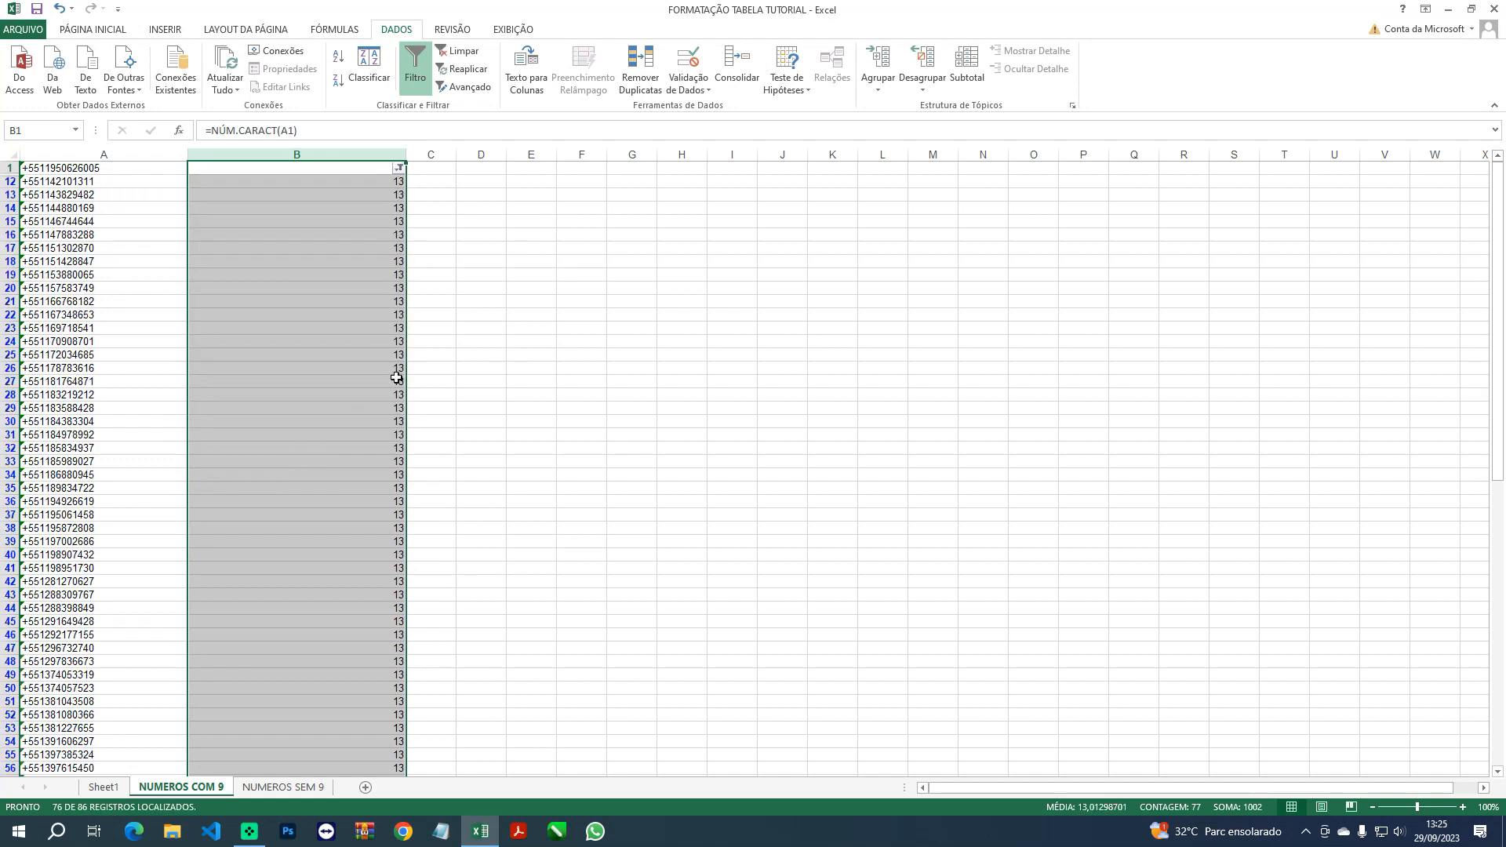
Copy the filtered numbers and their counts from A12 through B87
{"action": "left_click", "coordinate": [55, 181]}
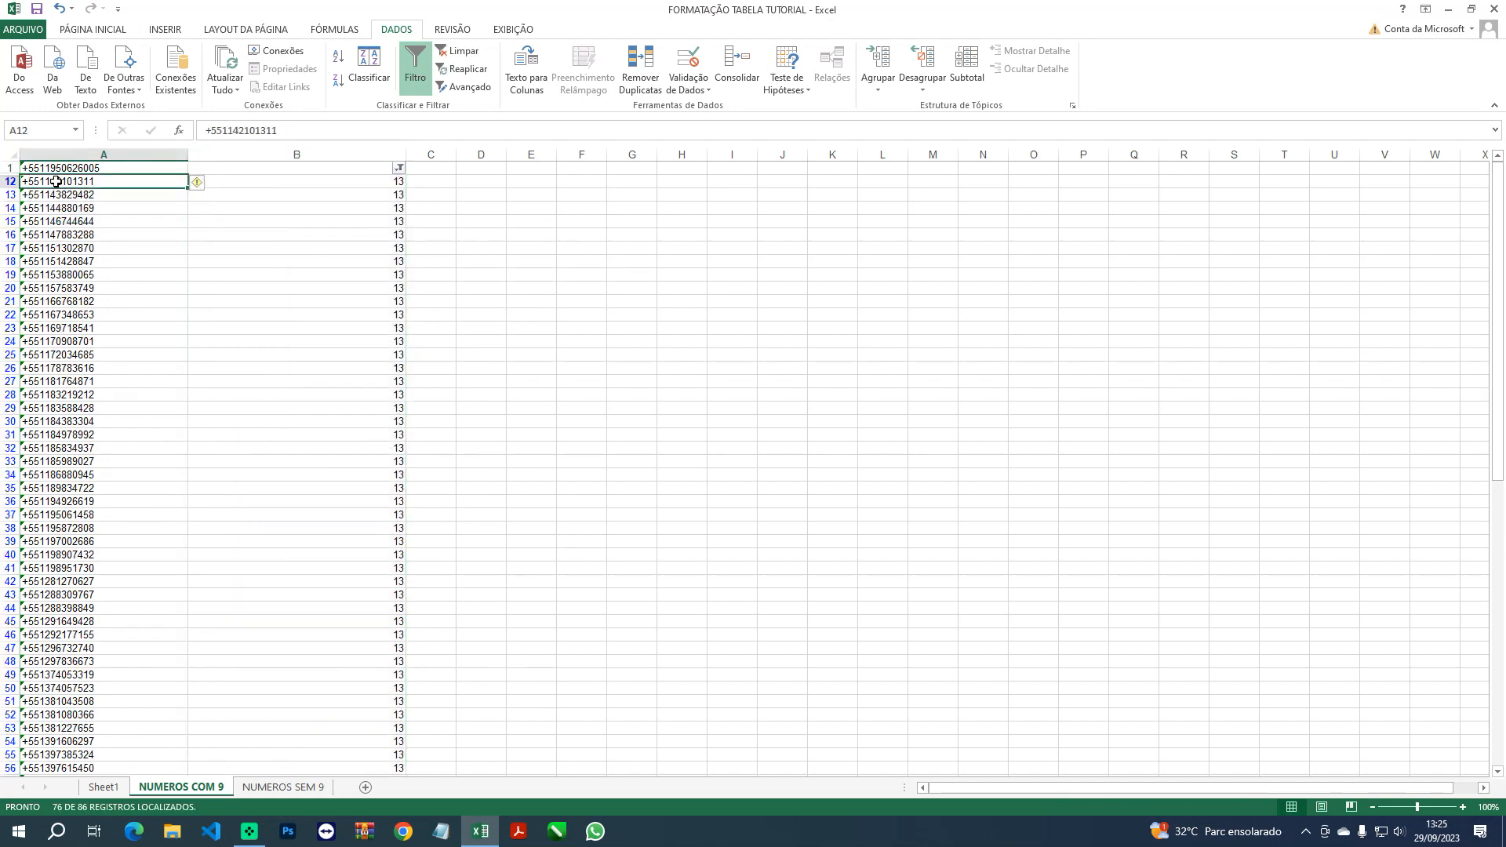
{"action": "left_click_drag", "start_coordinate": [55, 182], "coordinate": [314, 315]}
{"action": "left_click_drag", "start_coordinate": [274, 129], "coordinate": [290, 208]}
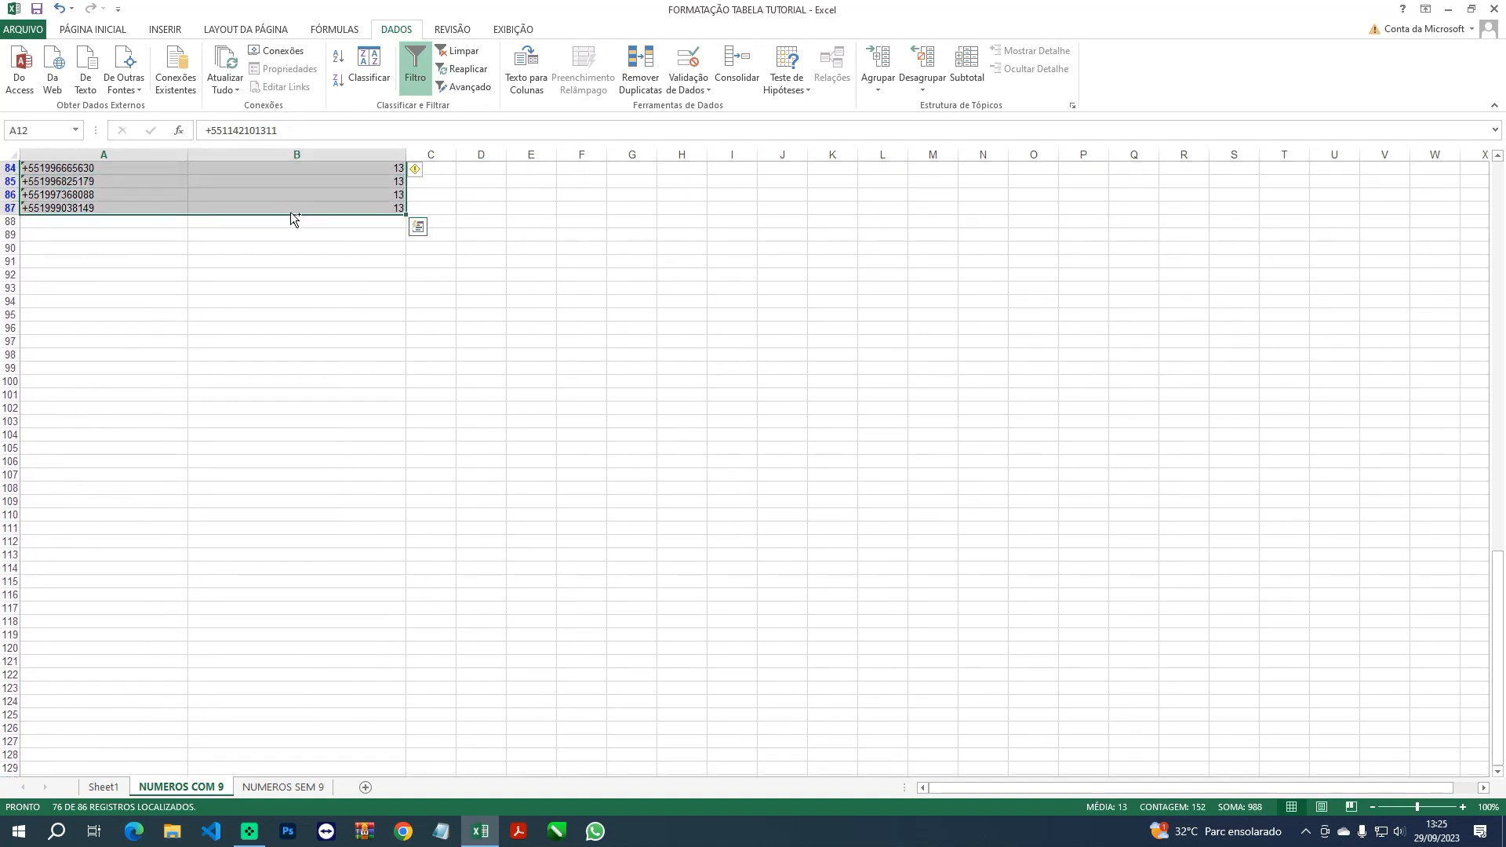
{"action": "key", "text": "ctrl+c"}
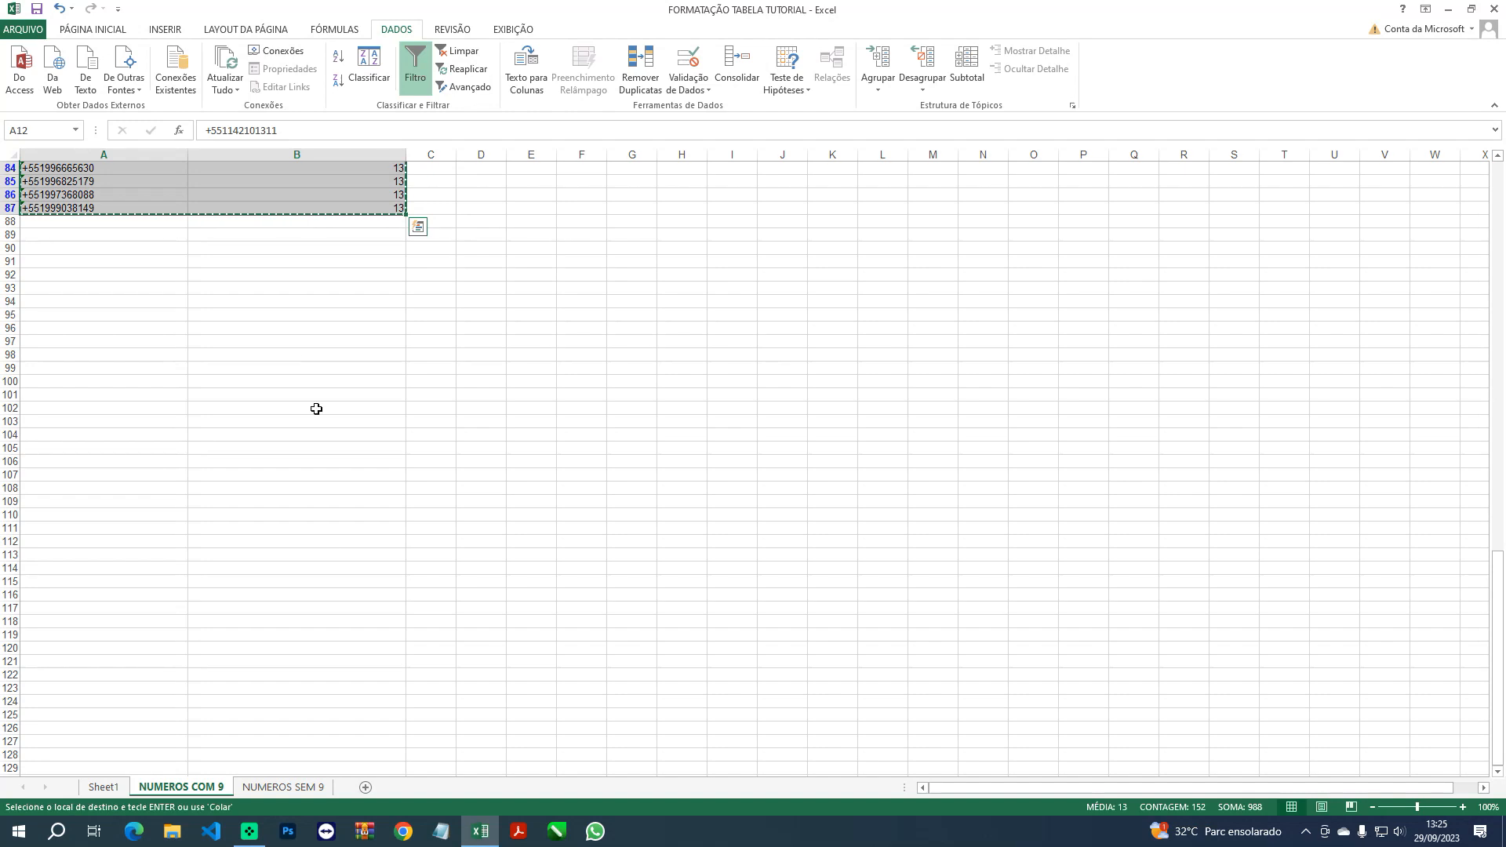
Add a new sheet after NUMEROS COM 9 and rename the NUMEROS SEM 9 sheet as TEMPORARIO
{"action": "left_click", "coordinate": [365, 787]}
{"action": "right_click", "coordinate": [369, 788]}
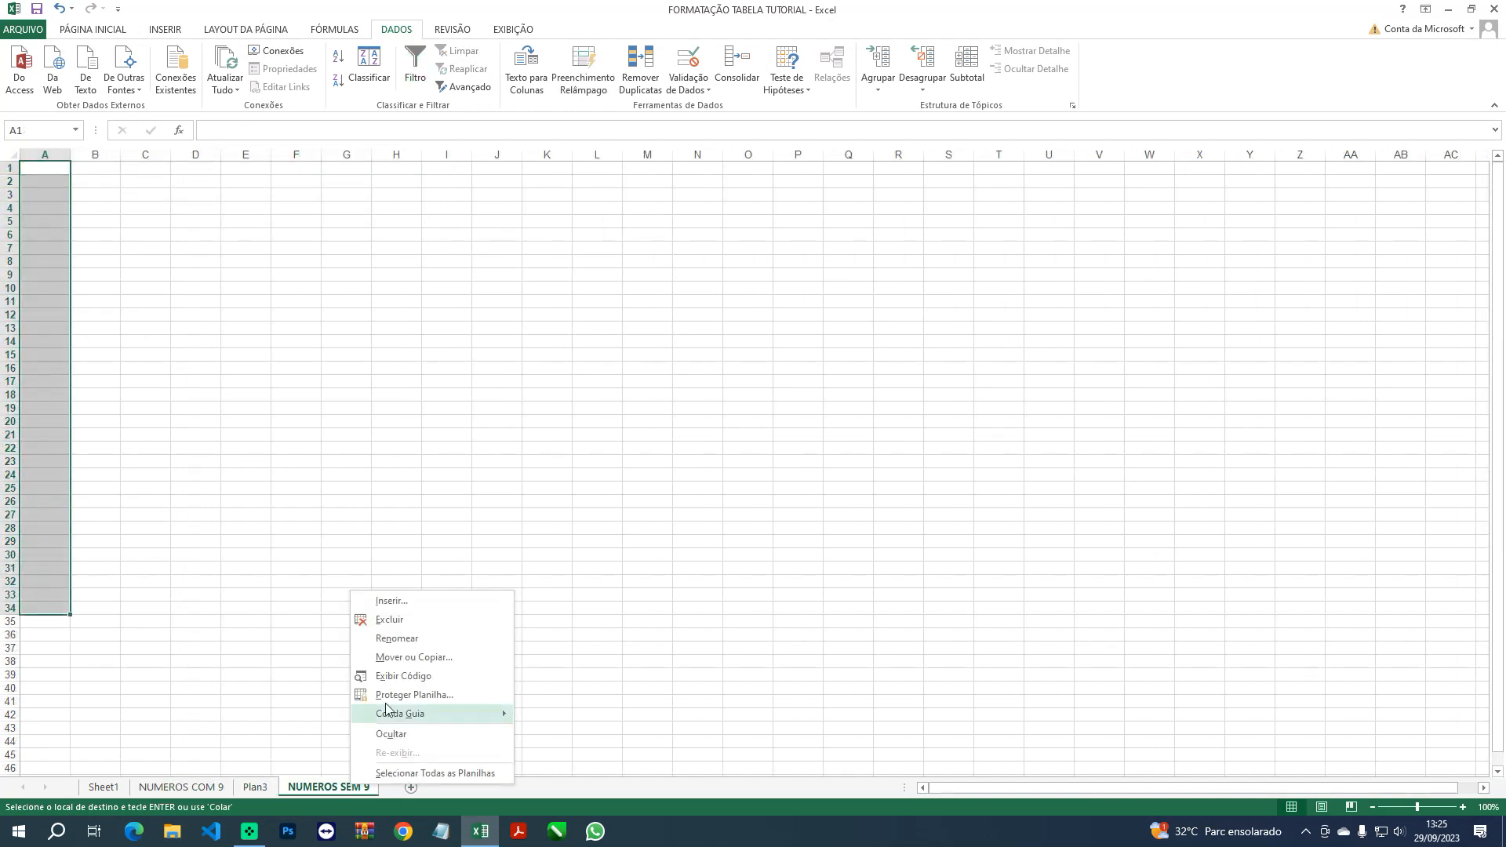
{"action": "left_click", "coordinate": [403, 637]}
{"action": "type", "text": "TEMORA"}
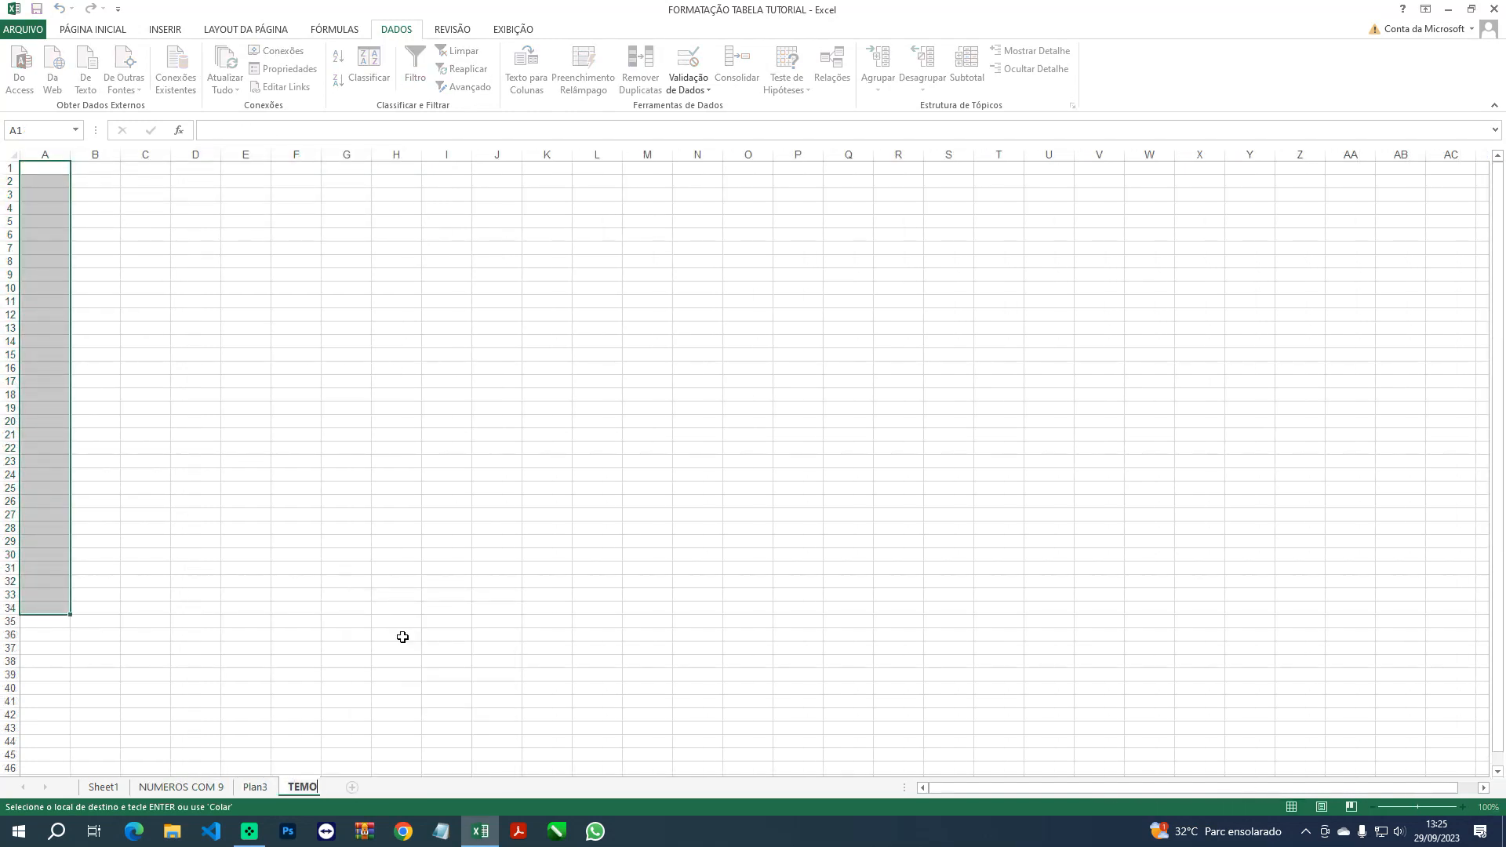
{"action": "key", "text": "BackSpace"}
{"action": "key", "text": "BackSpace"}
{"action": "key", "text": "BackSpace"}
{"action": "key", "text": "BackSpace"}
{"action": "type", "text": "PORARIO"}
{"action": "key", "text": "Return"}
Paste the copied rows at A1 of TEMPORARIO and widen columns A and B to fit them
{"action": "key", "text": "ctrl+v"}
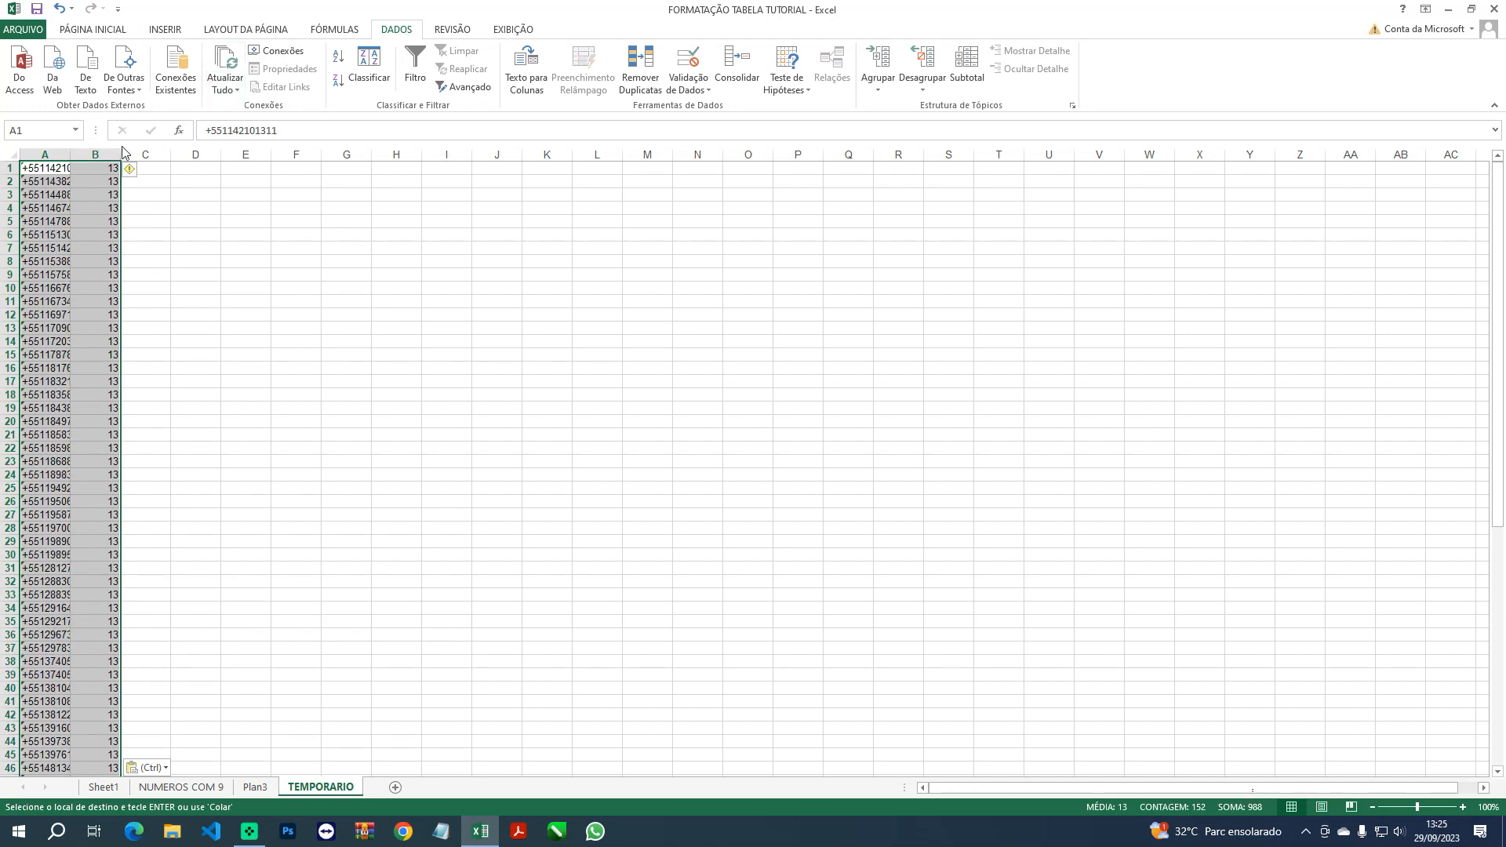
{"action": "left_click_drag", "start_coordinate": [122, 154], "coordinate": [227, 154]}
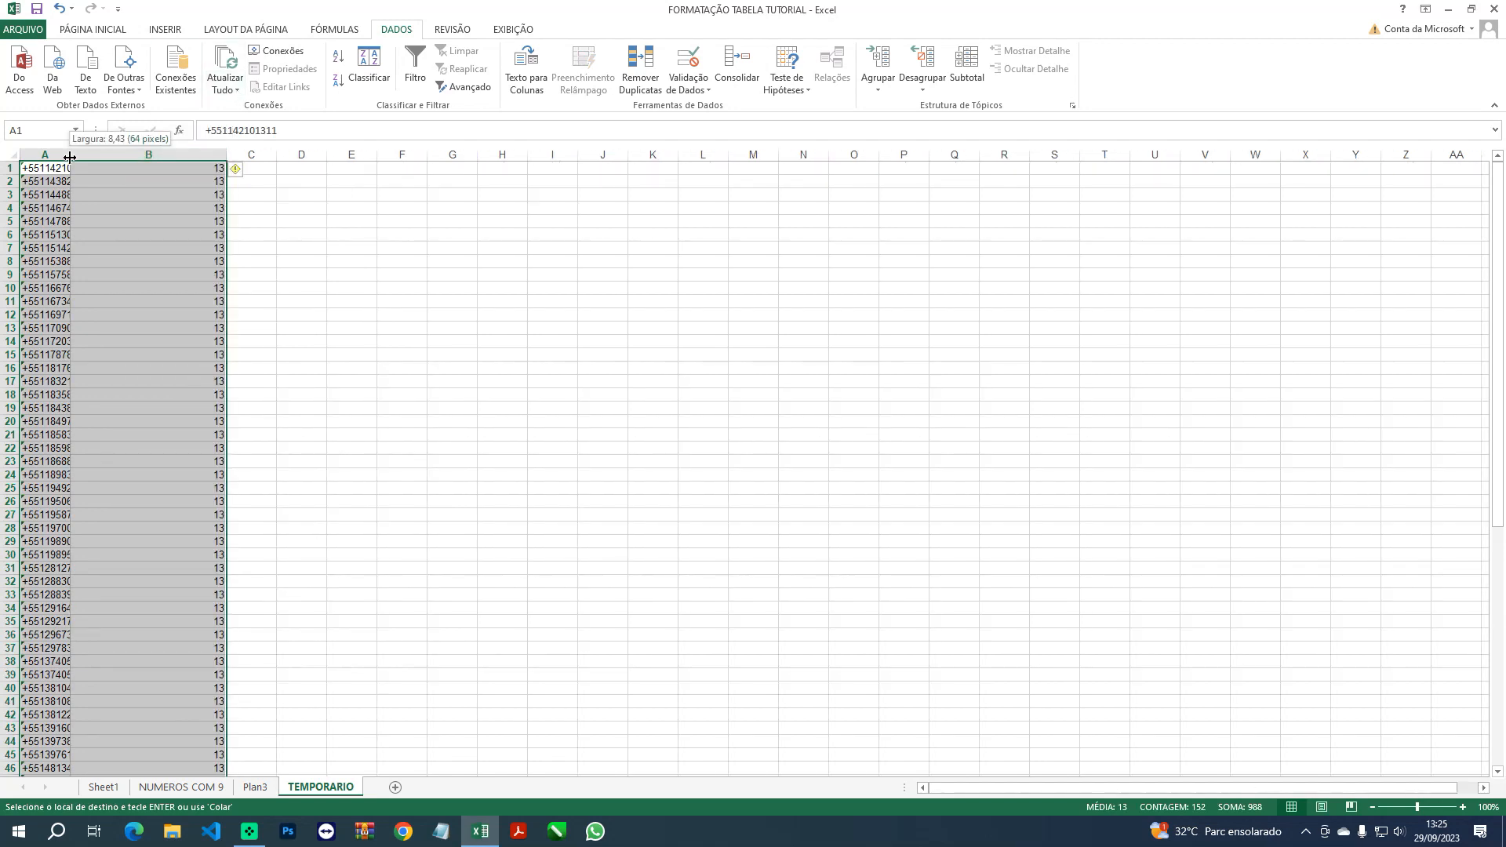
{"action": "left_click_drag", "start_coordinate": [70, 154], "coordinate": [125, 160]}
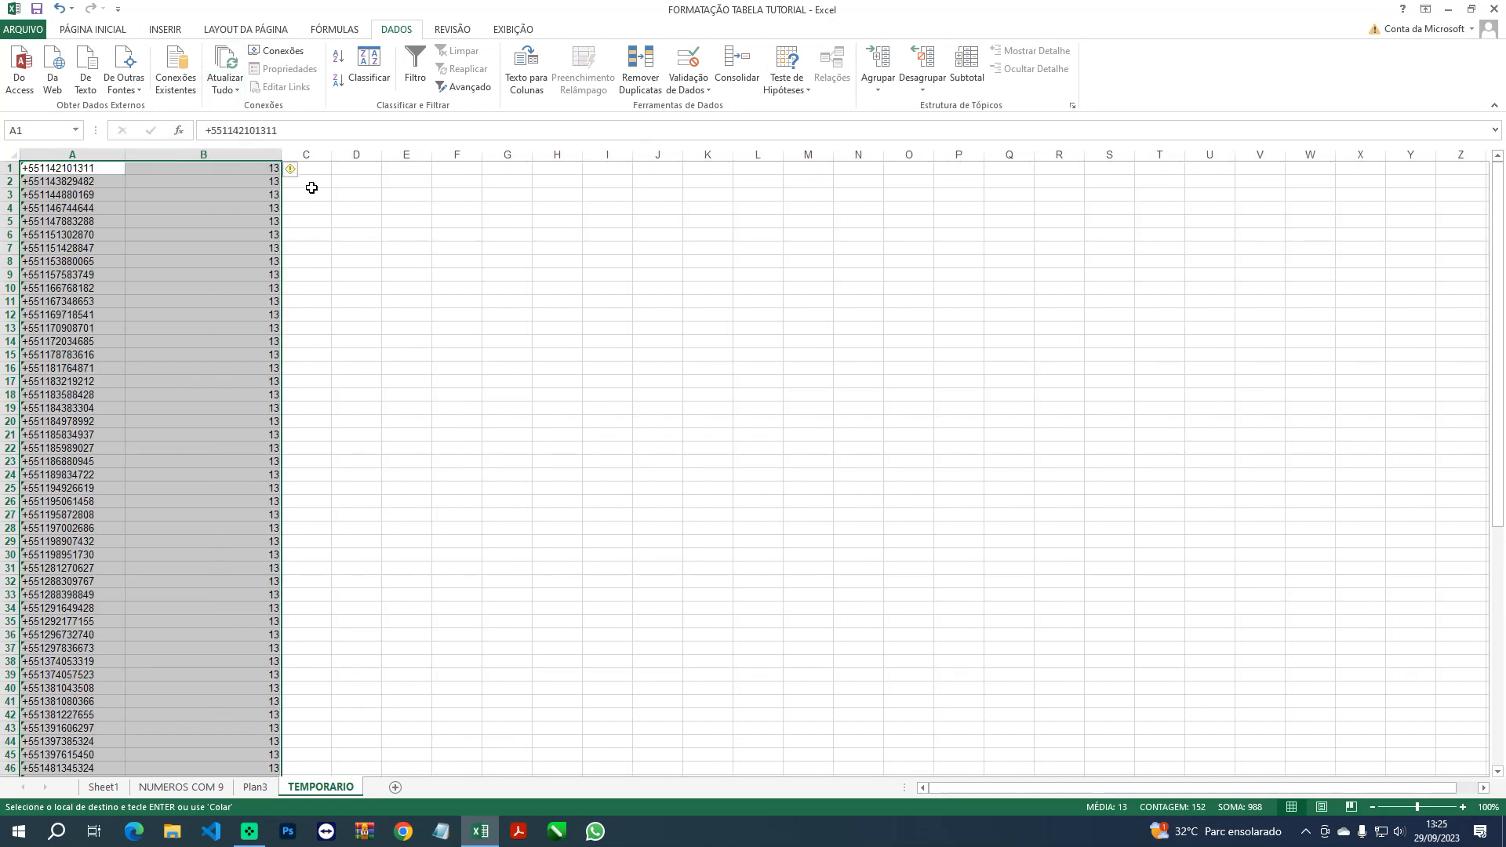
Delete the character-count column B from the TEMPORARIO sheet
{"action": "left_click", "coordinate": [235, 154]}
{"action": "right_click", "coordinate": [235, 157]}
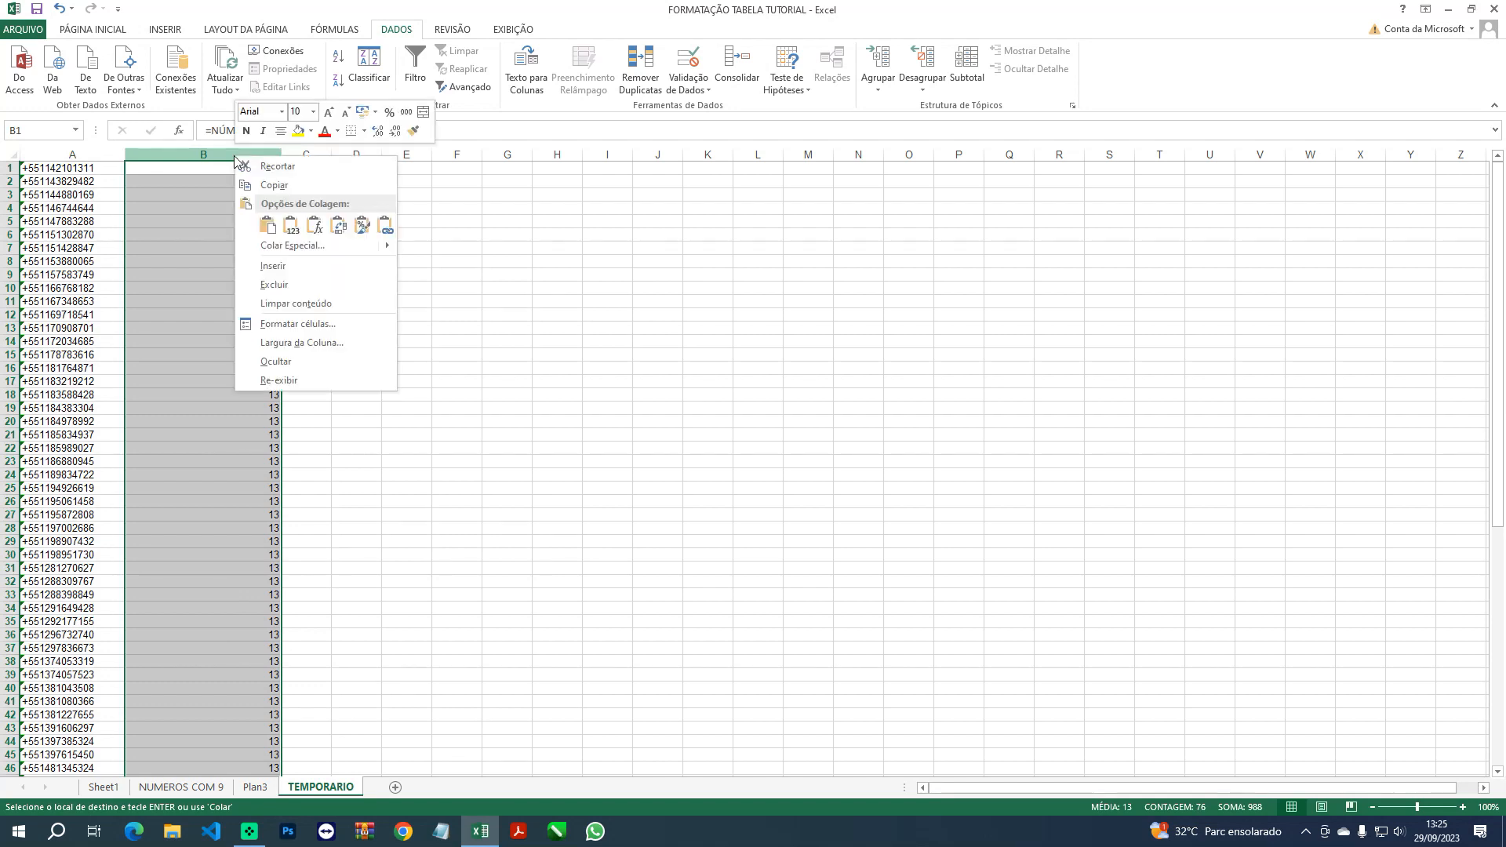
{"action": "left_click", "coordinate": [286, 284]}
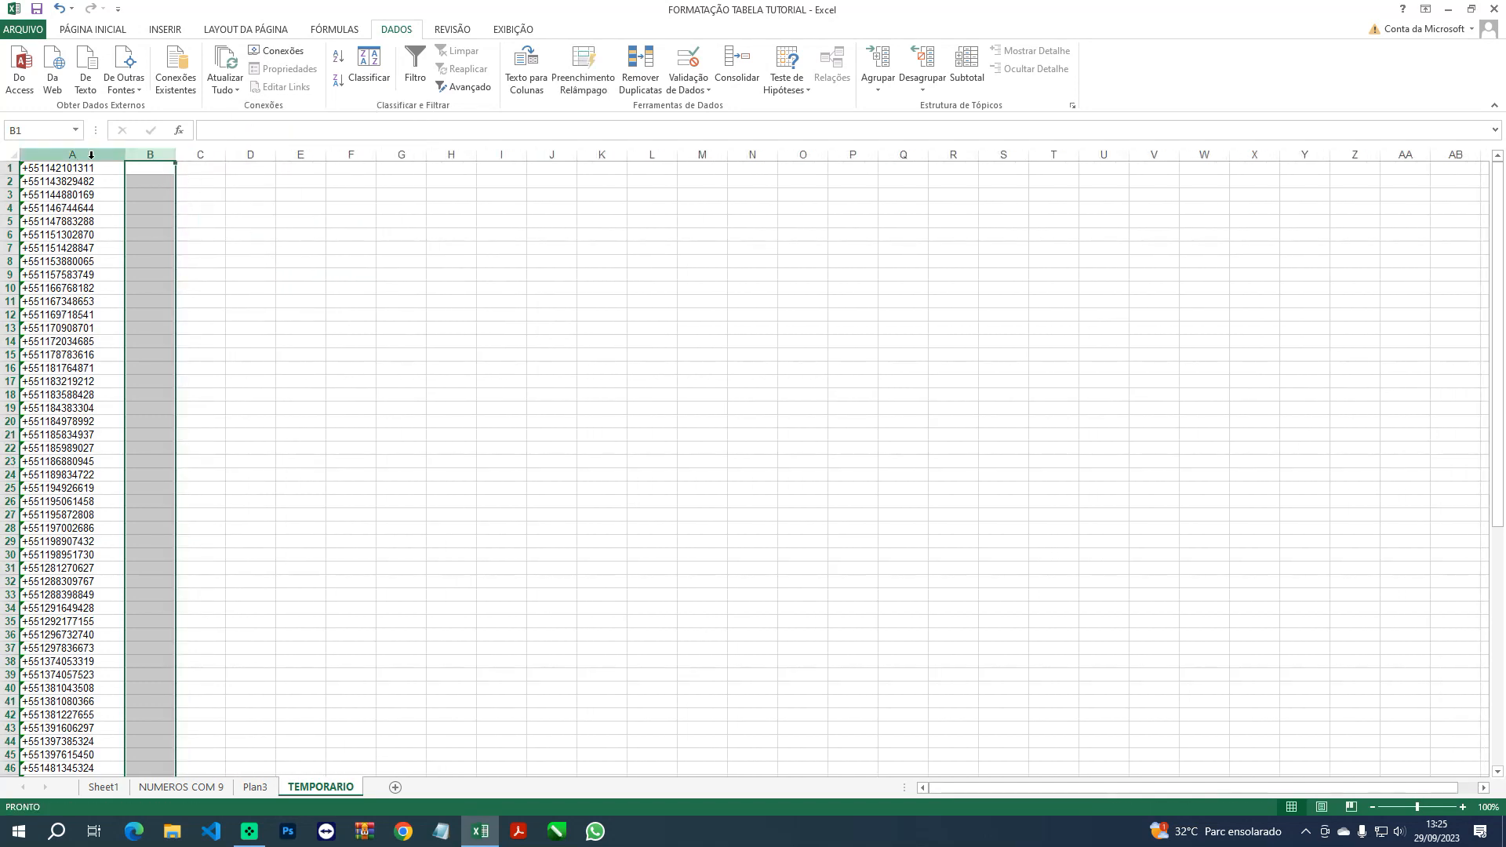
Start a formula in C1 with =ESQUERDA(A1;5)&""& and try to append the DIREITA function
{"action": "left_click", "coordinate": [204, 169]}
{"action": "type", "text": "=esq"}
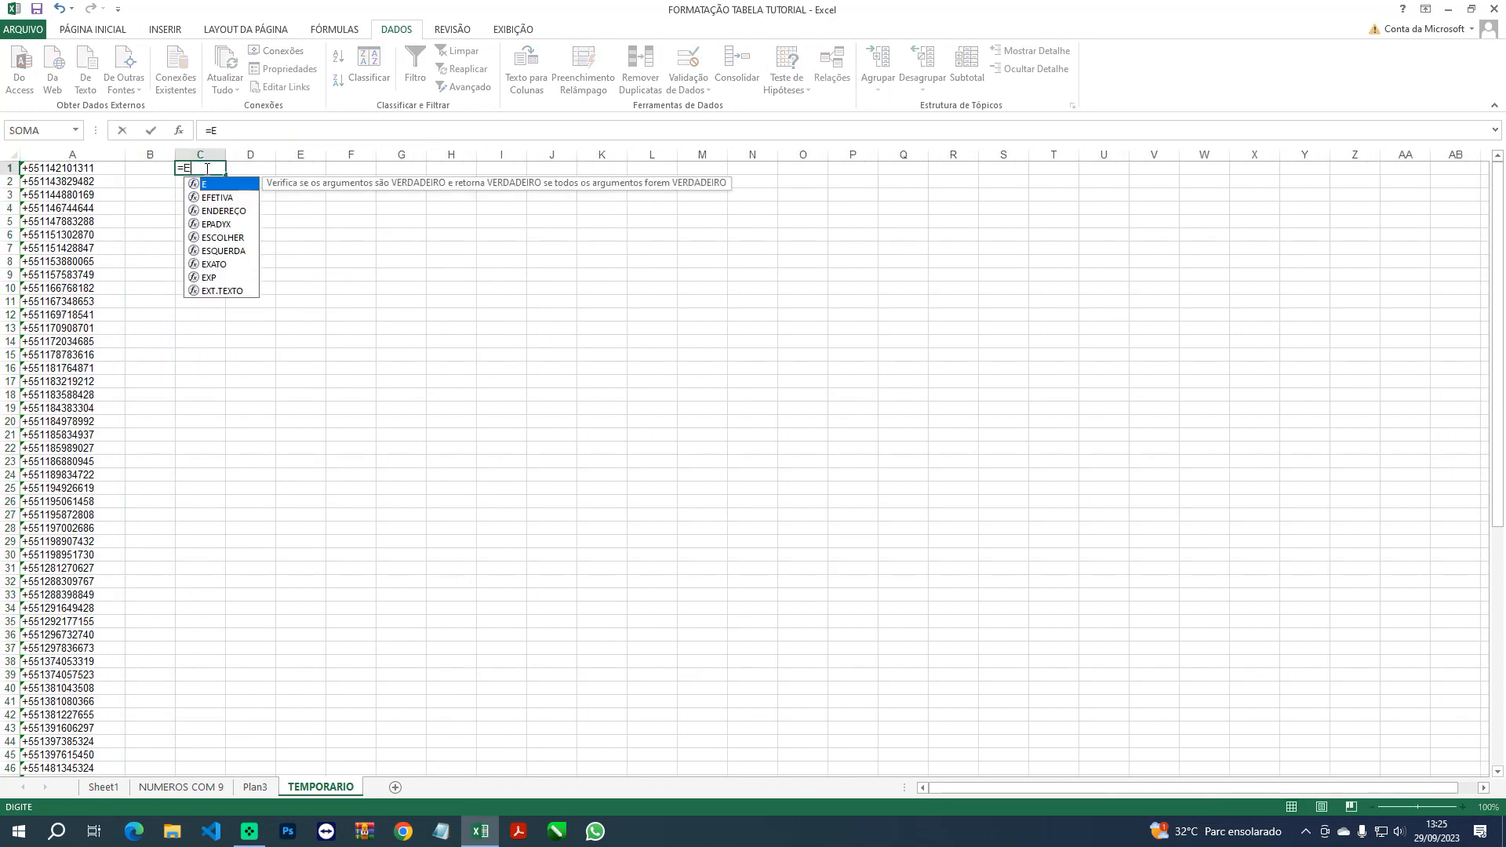
{"action": "double_click", "coordinate": [222, 201]}
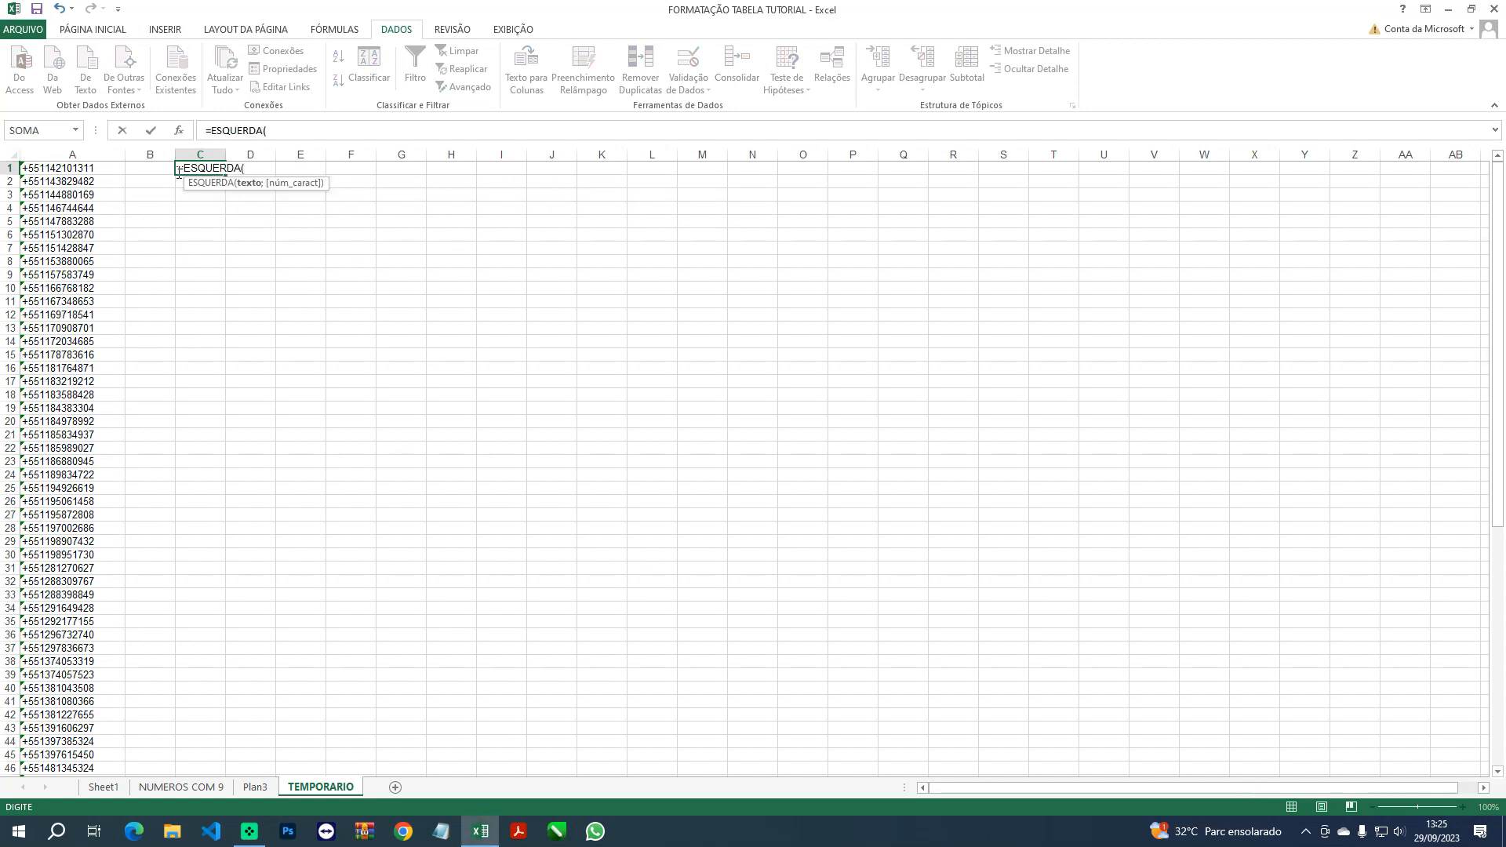
{"action": "left_click", "coordinate": [97, 168]}
{"action": "type", "text": ";5)&"}
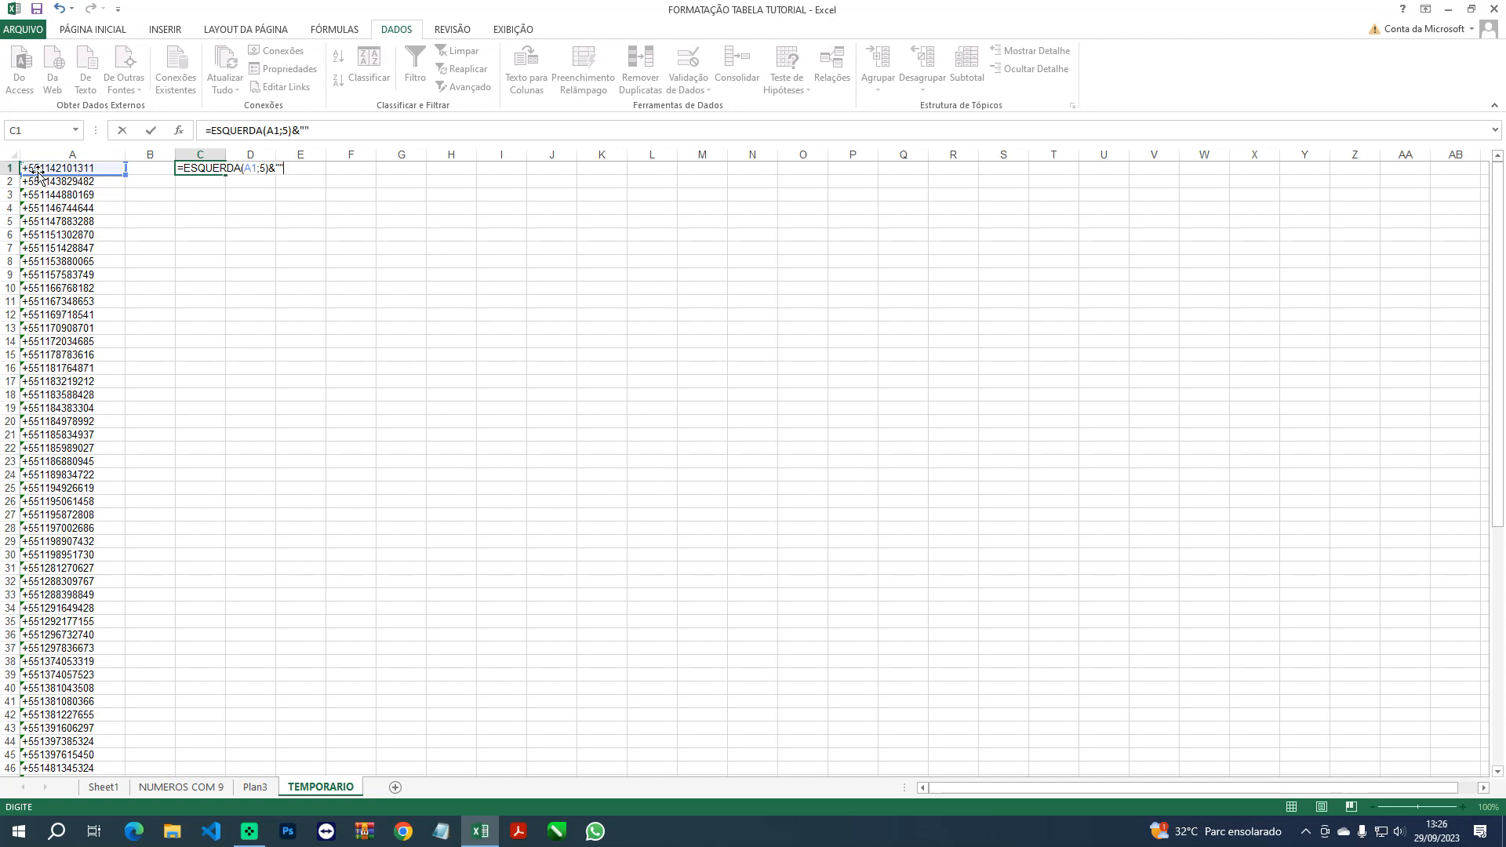
{"action": "type", "text": "DIRE"}
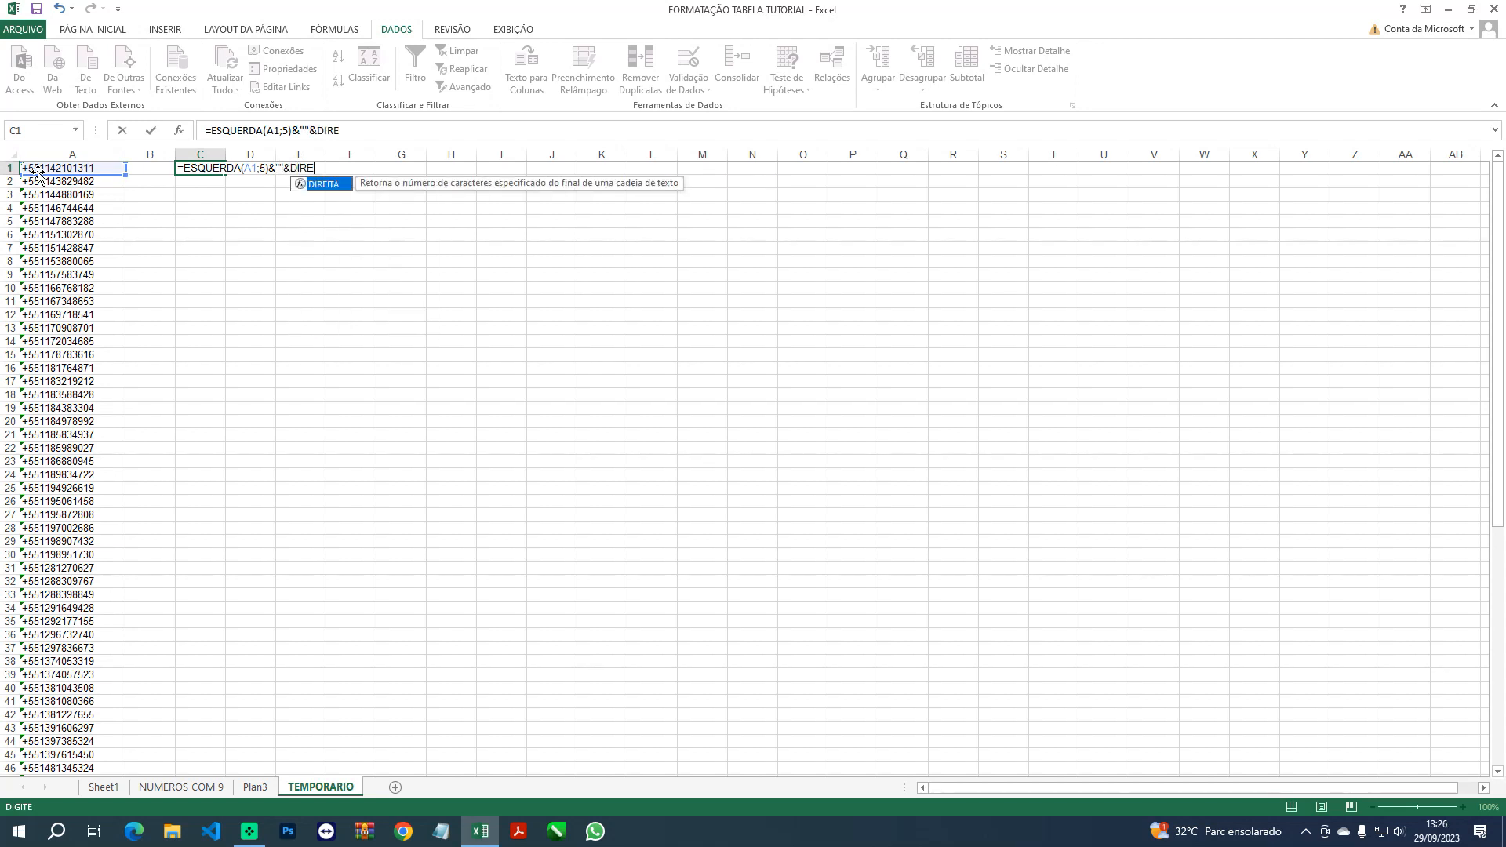
{"action": "double_click", "coordinate": [317, 193]}
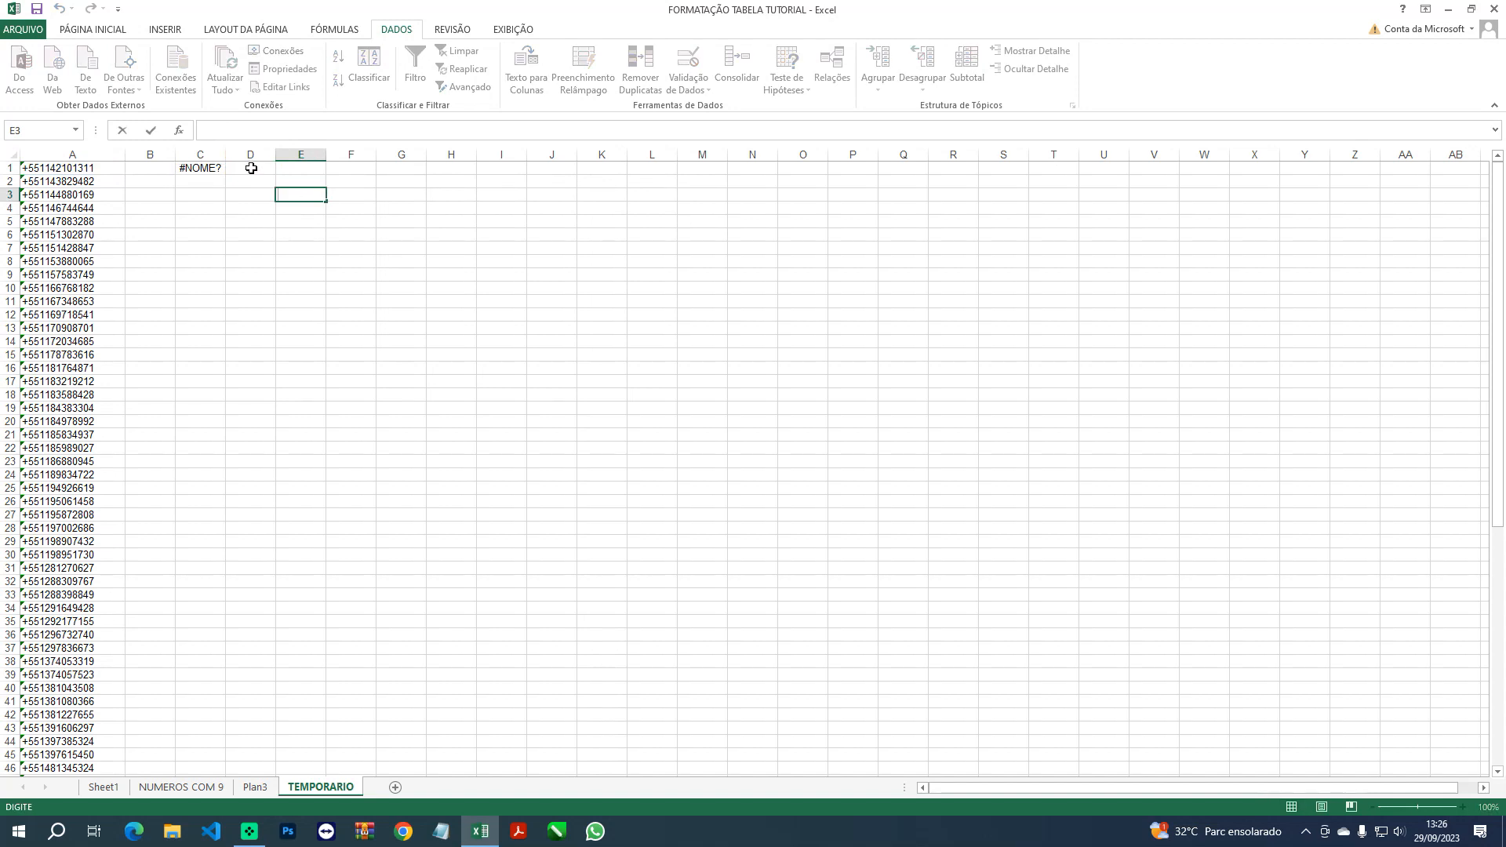
Widen columns C and D and reopen the C1 formula for editing at its end
{"action": "double_click", "coordinate": [216, 168]}
{"action": "left_click", "coordinate": [346, 130]}
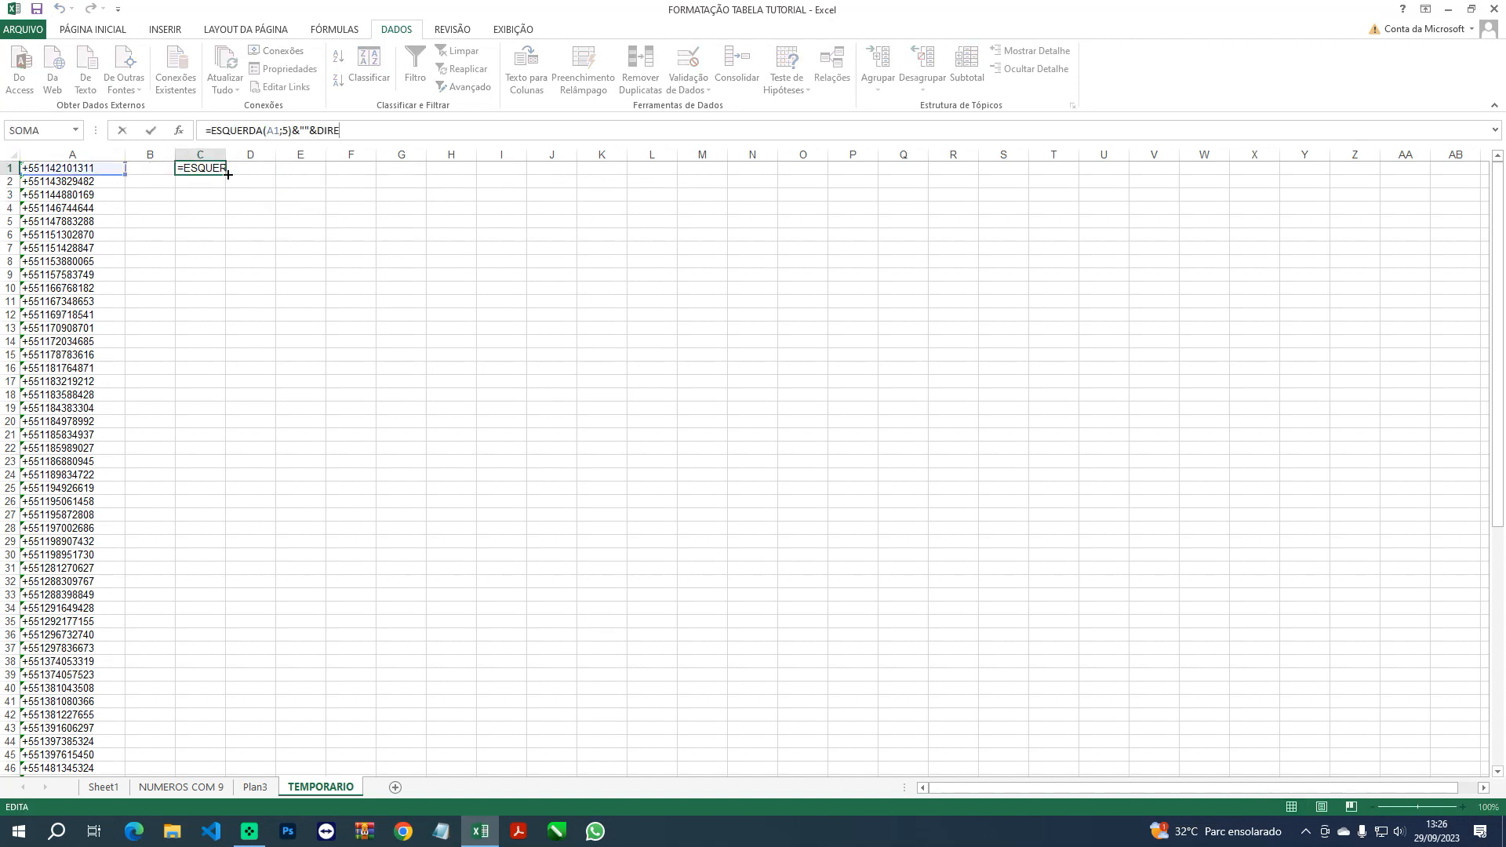
{"action": "left_click_drag", "start_coordinate": [220, 155], "coordinate": [348, 152]}
{"action": "left_click", "coordinate": [289, 130]}
{"action": "double_click", "coordinate": [314, 168]}
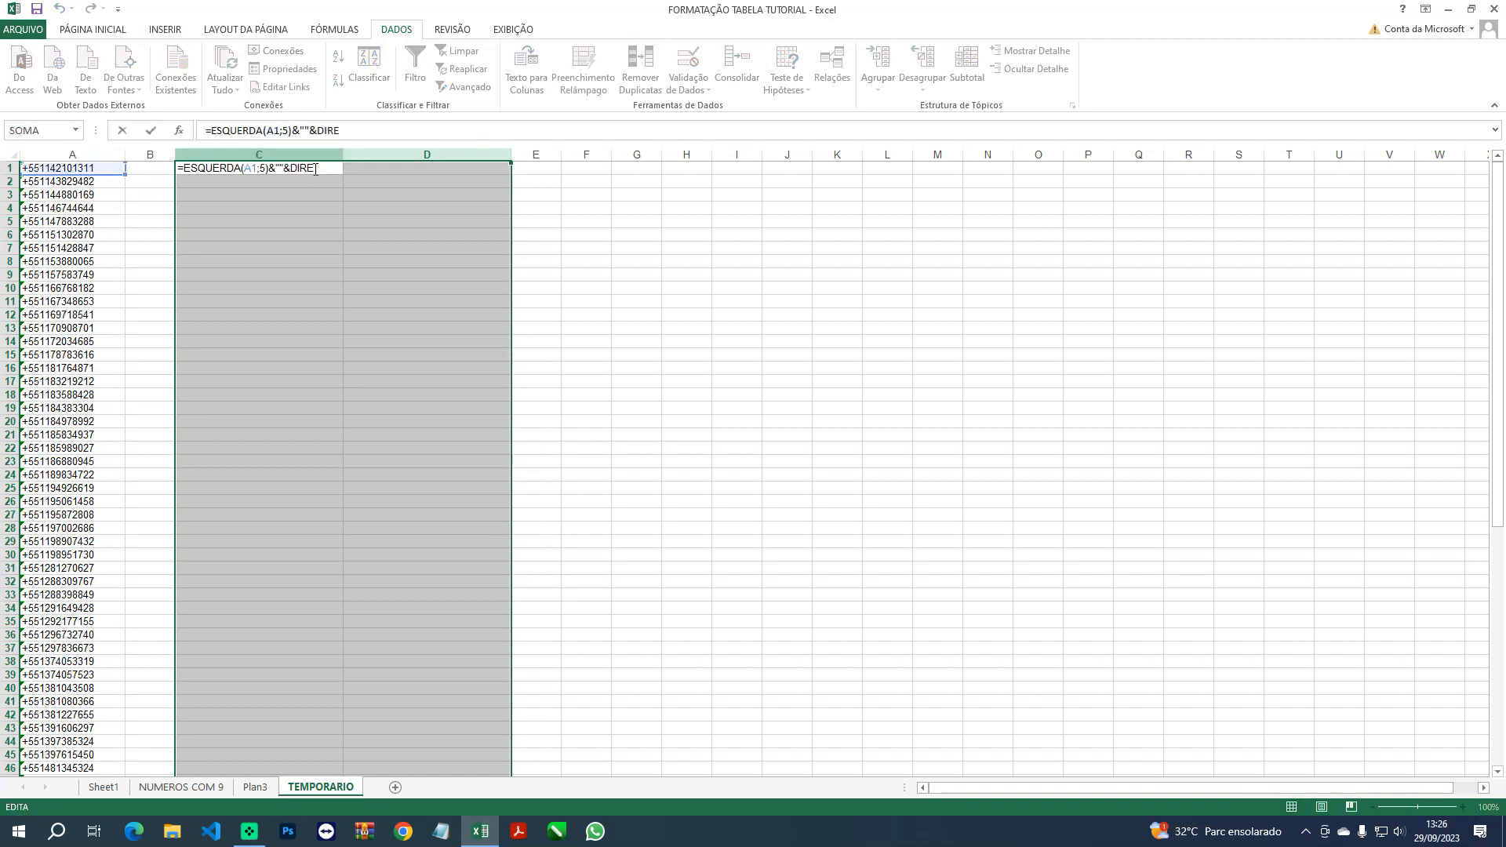
Complete the formula in C1 as =ESQUERDA(A1;5)&"9"&DIREITA(A1;8)
{"action": "key", "text": "BackSpace"}
{"action": "key", "text": "BackSpace"}
{"action": "key", "text": "BackSpace"}
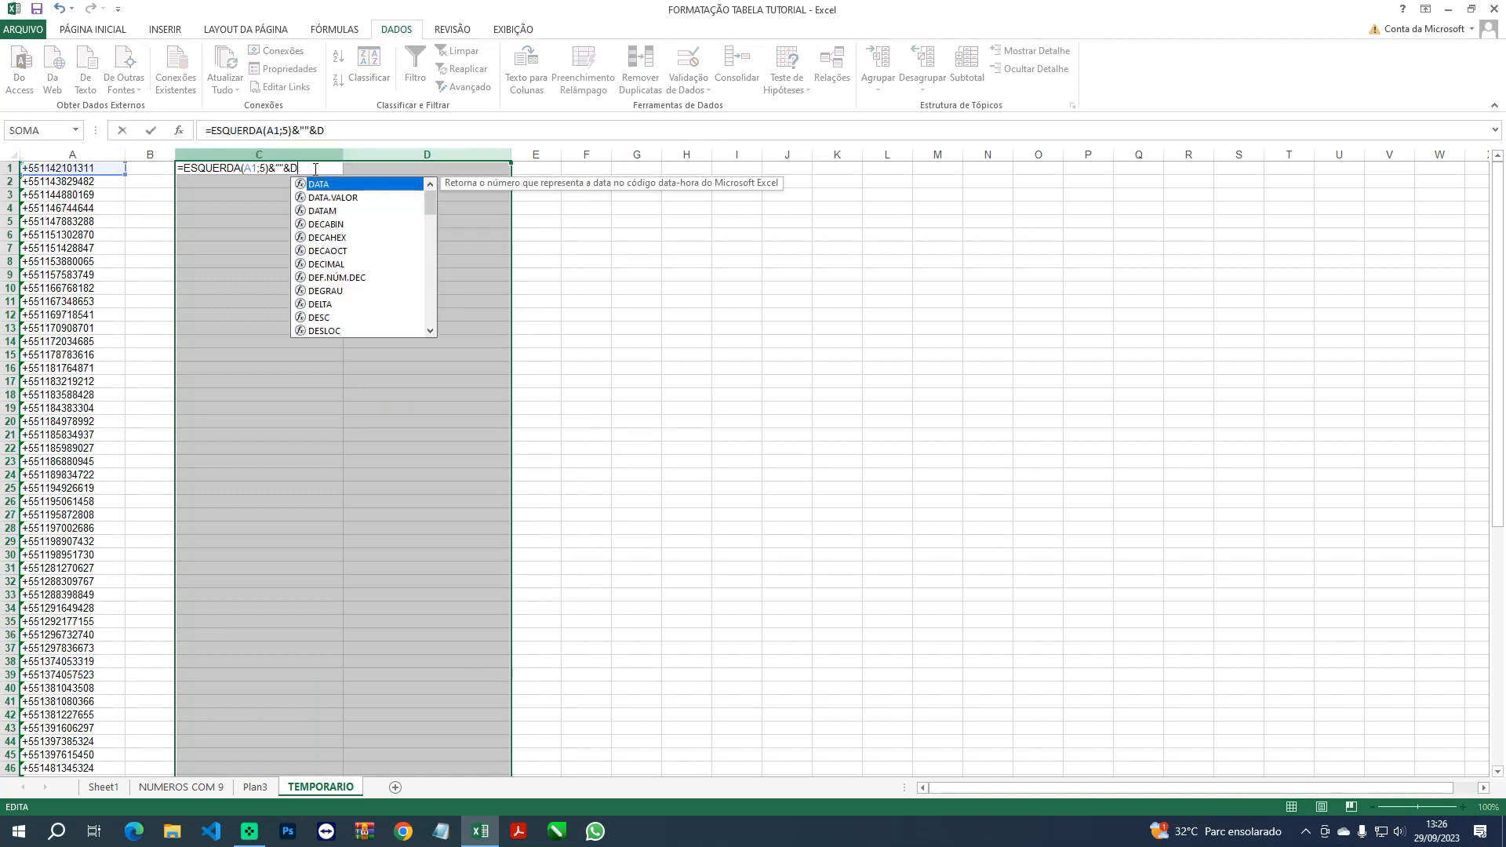
{"action": "type", "text": "IRE"}
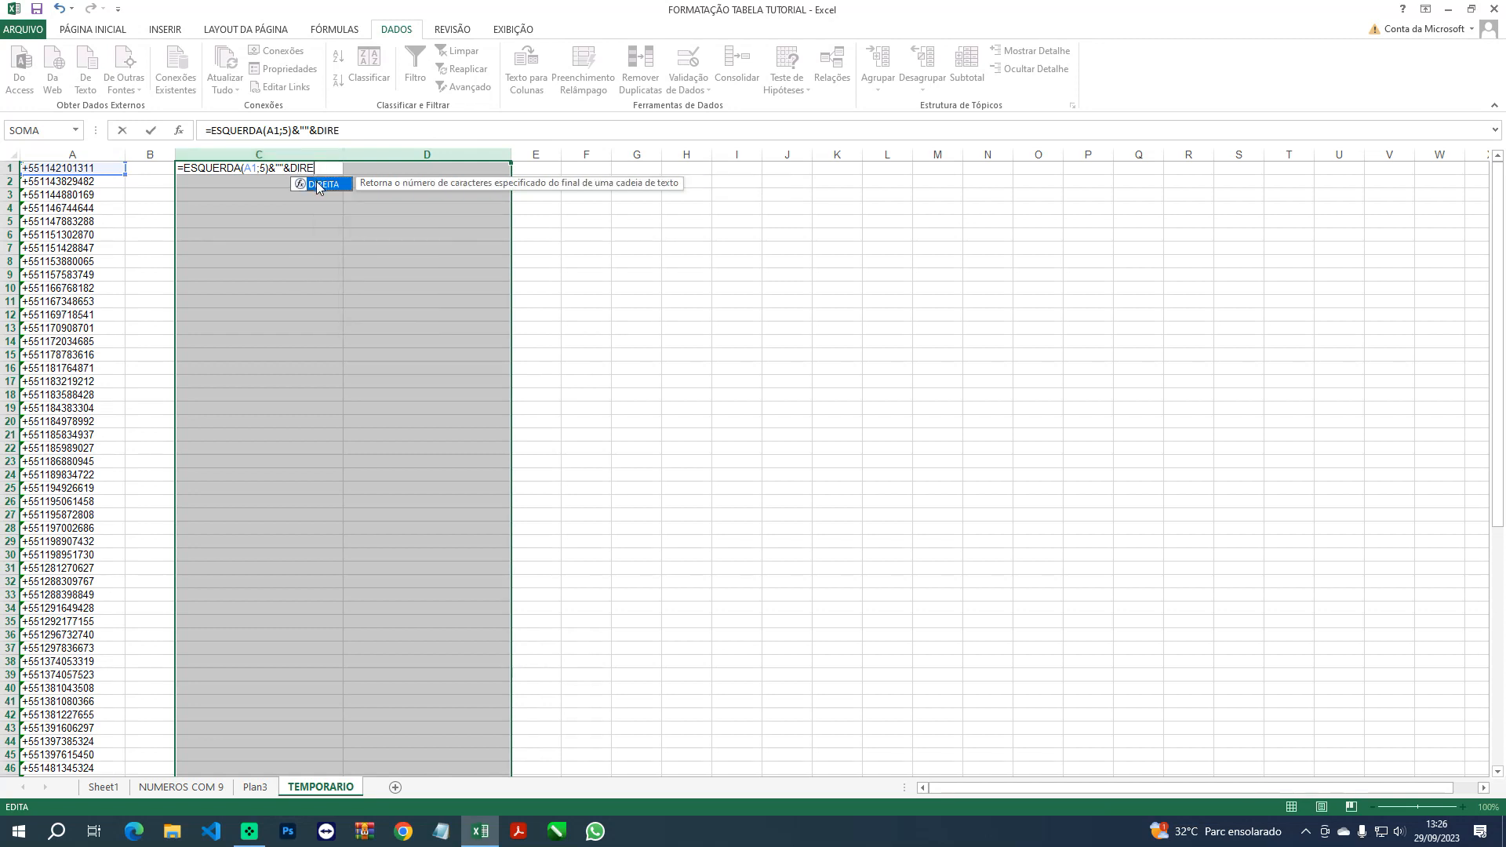
{"action": "double_click", "coordinate": [317, 181]}
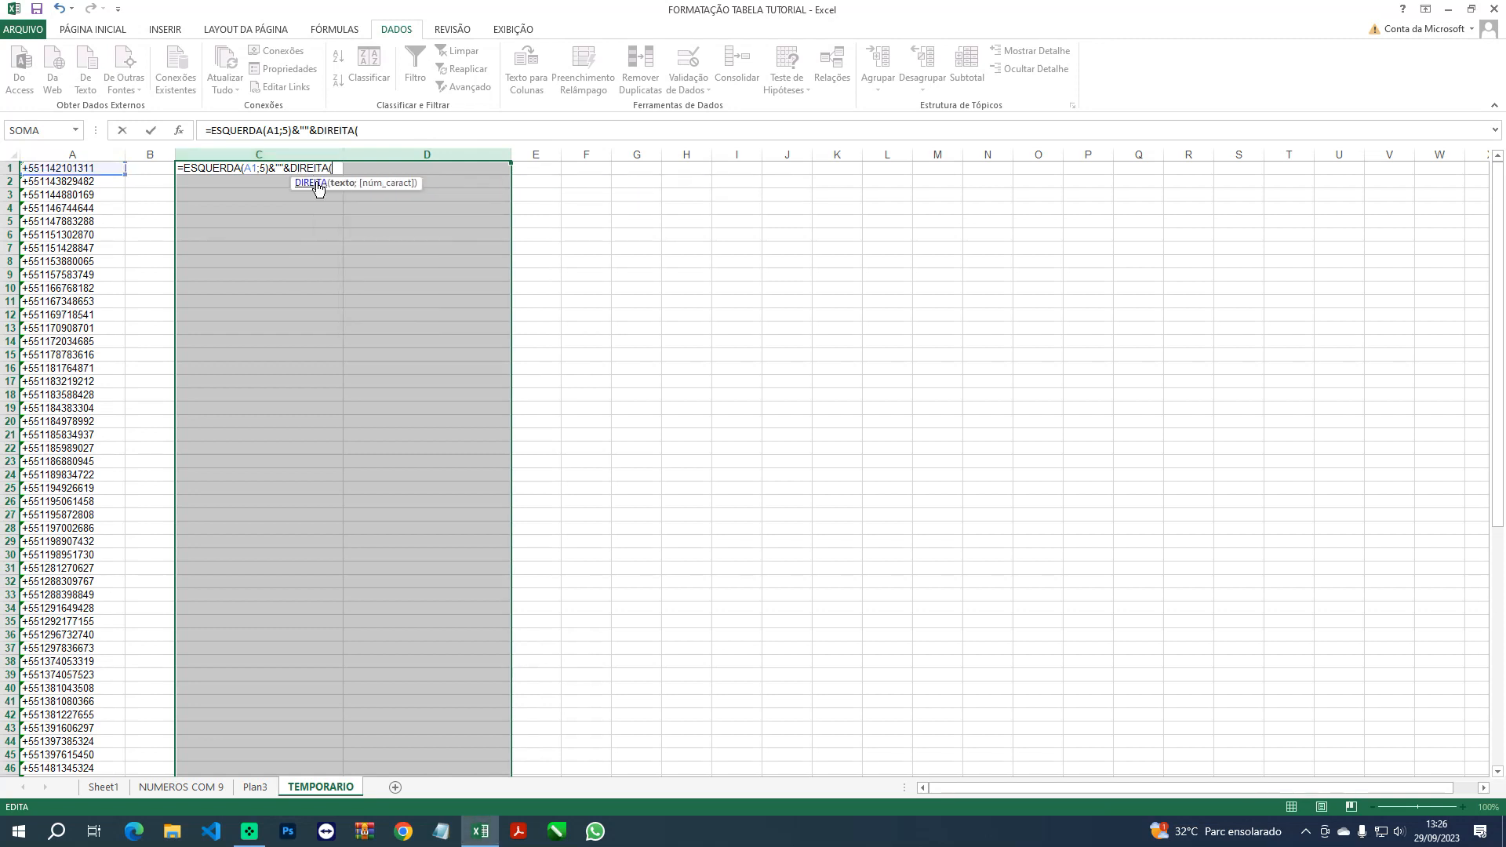
{"action": "left_click", "coordinate": [84, 169]}
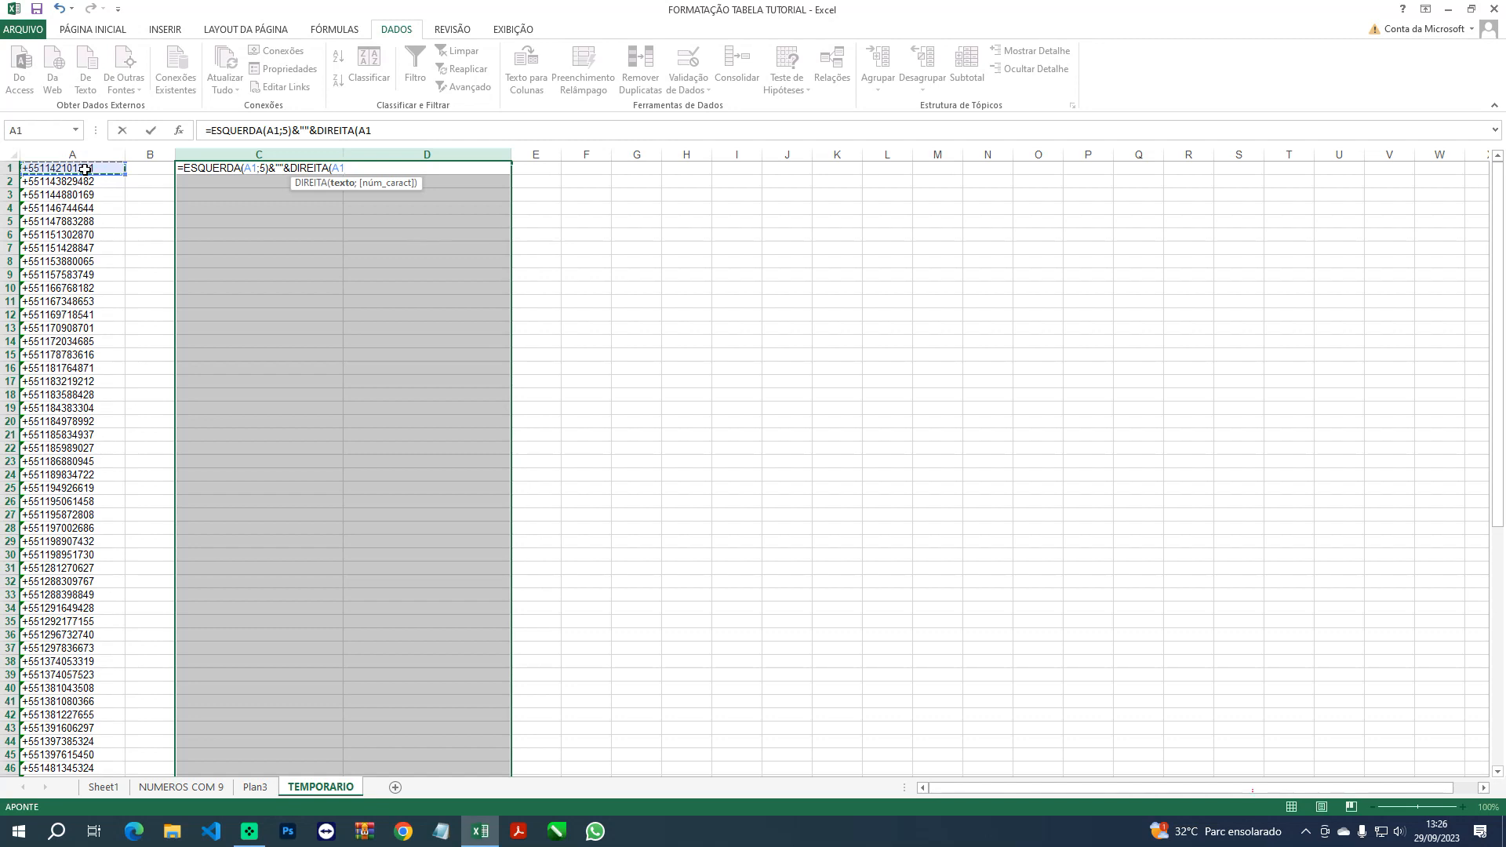
{"action": "type", "text": ";8"}
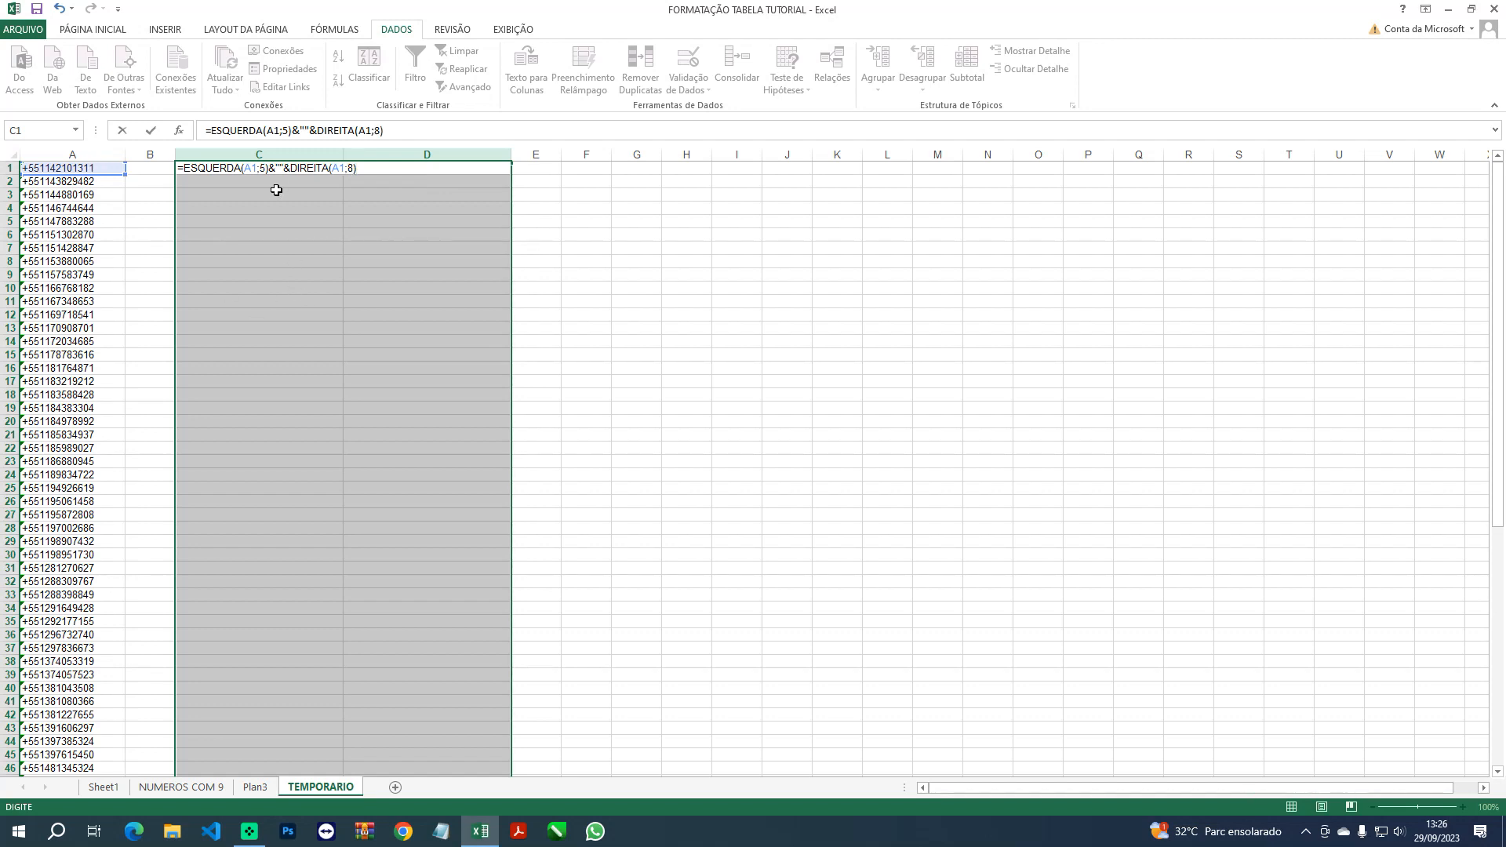
{"action": "type", "text": "9"}
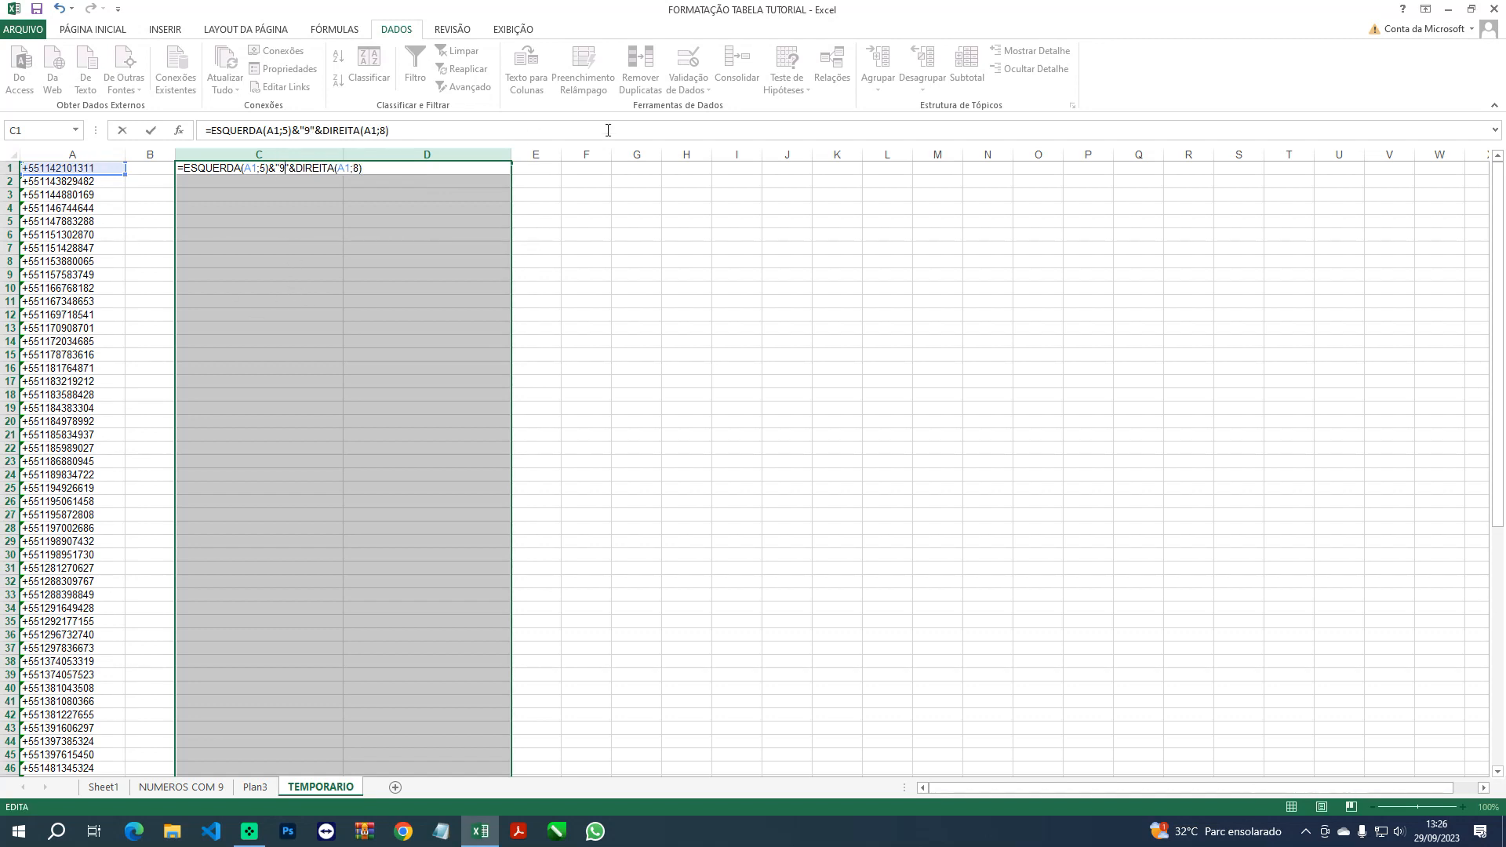
{"action": "key", "text": "Return"}
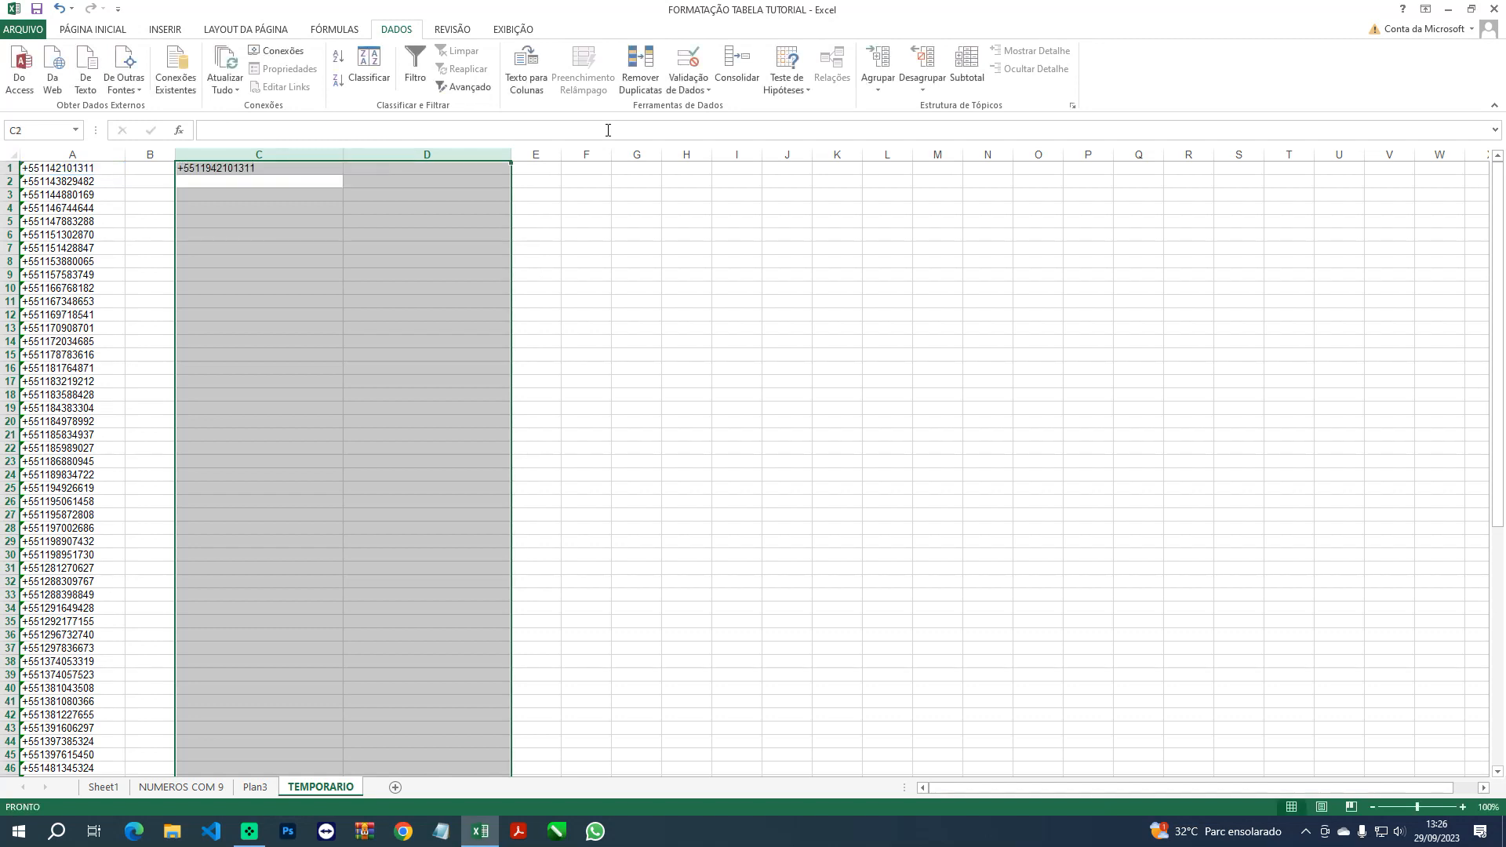
Fill the C1 formula down column C to row 76
{"action": "left_click", "coordinate": [414, 271]}
{"action": "left_click", "coordinate": [235, 167]}
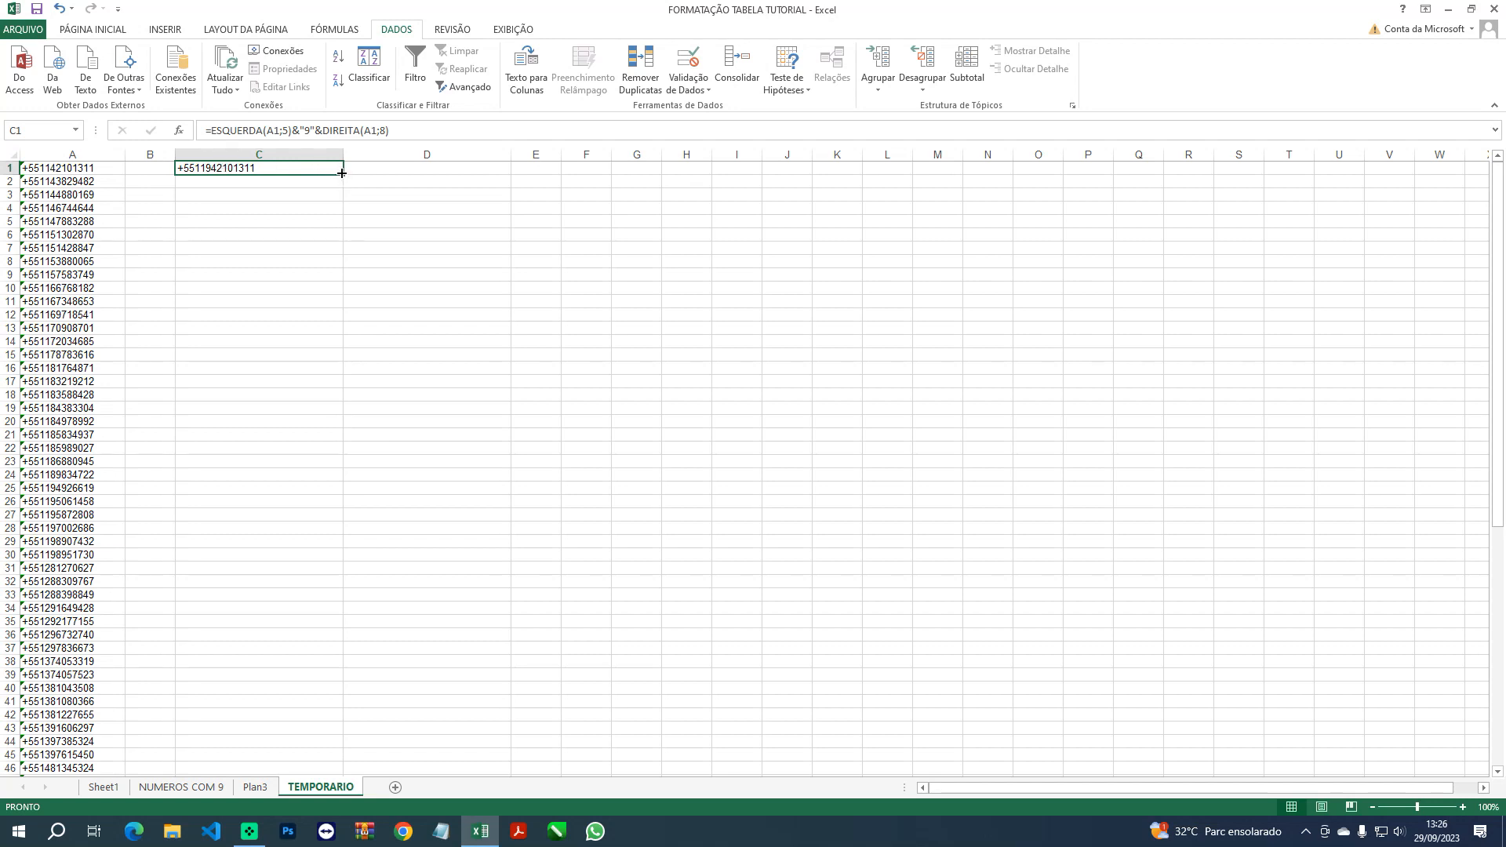
{"action": "left_click_drag", "start_coordinate": [343, 174], "coordinate": [330, 733]}
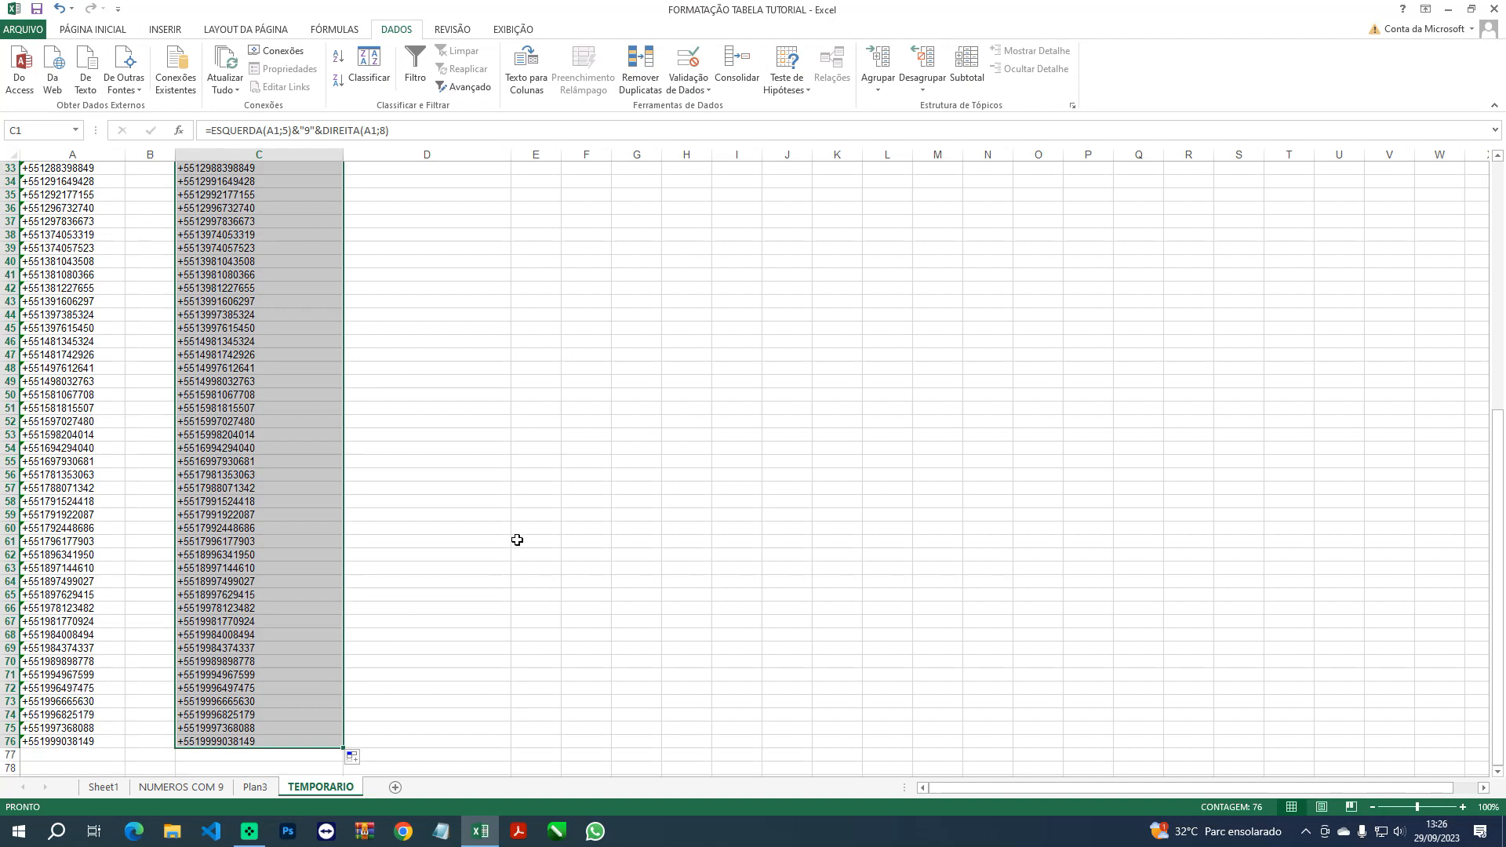
Copy the formula results in C1:C76, paste them as values at F1 and widen column F to fit
{"action": "scroll", "coordinate": [517, 540], "scroll_direction": "up", "scroll_amount": 11}
{"action": "key", "text": "ctrl+c"}
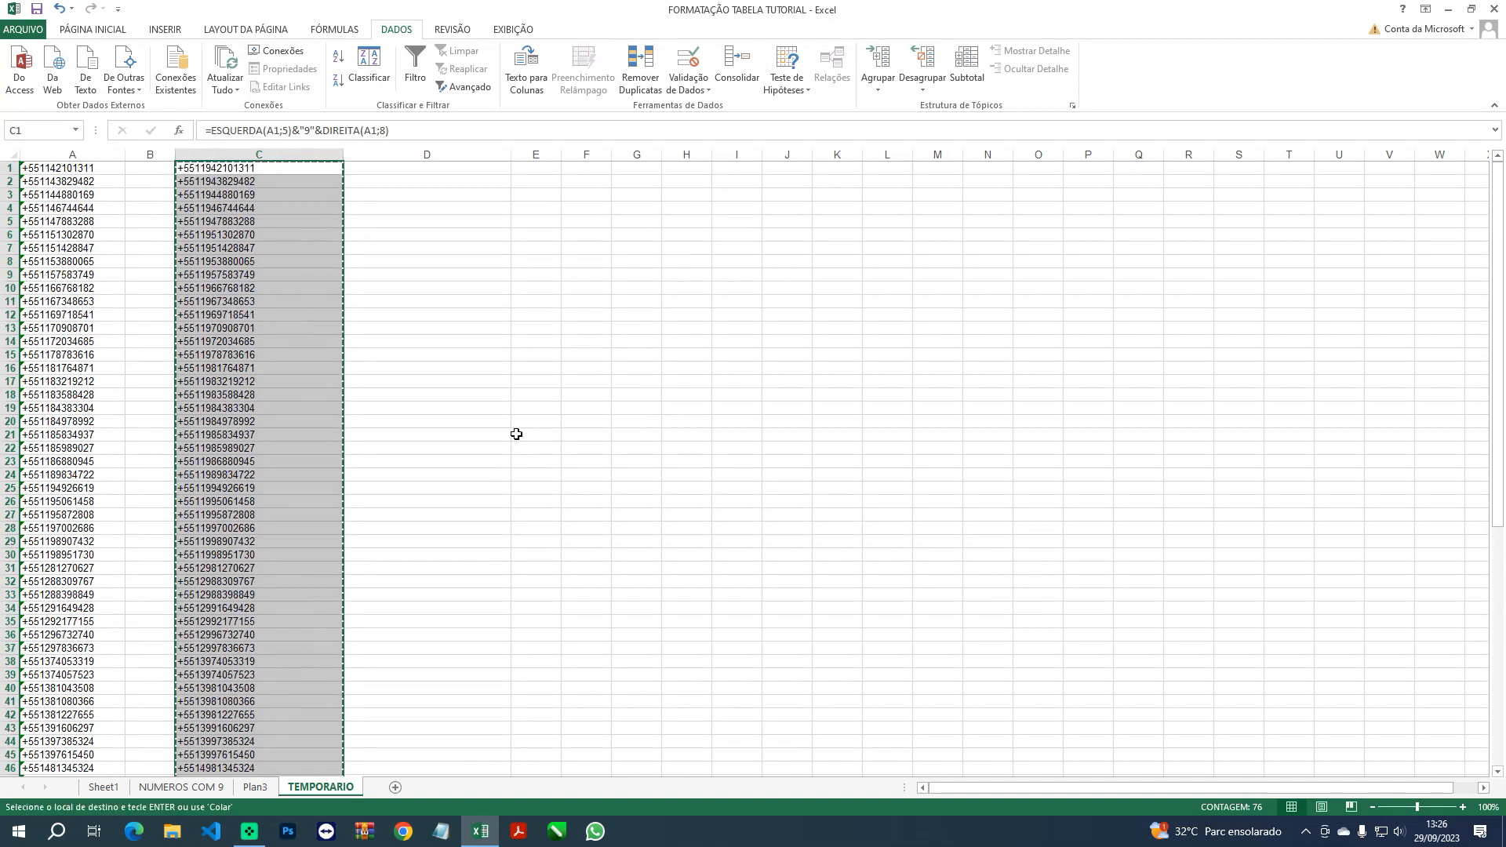
{"action": "right_click", "coordinate": [595, 171]}
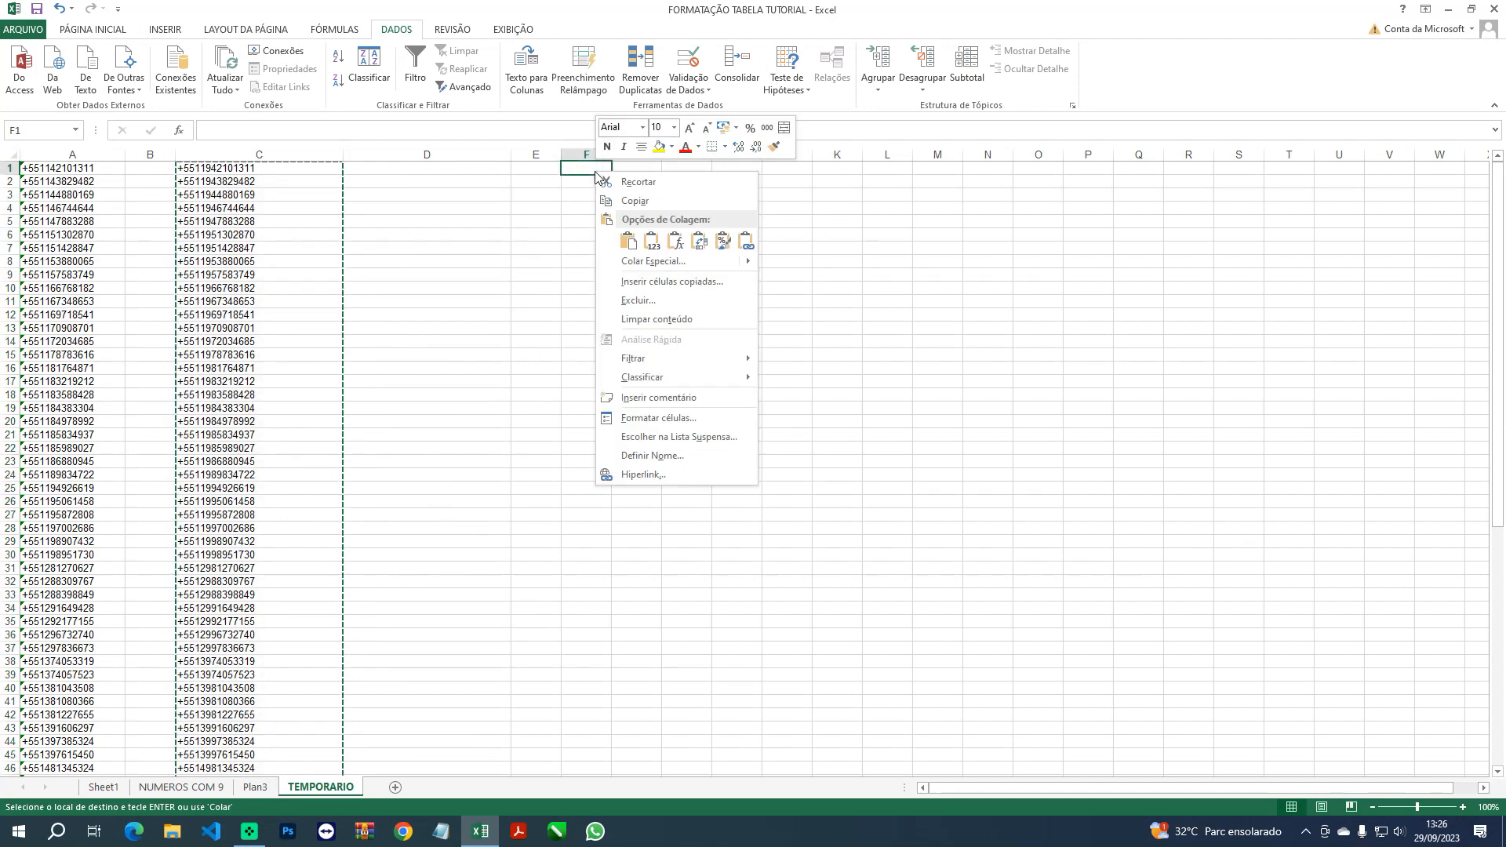
{"action": "left_click", "coordinate": [645, 242]}
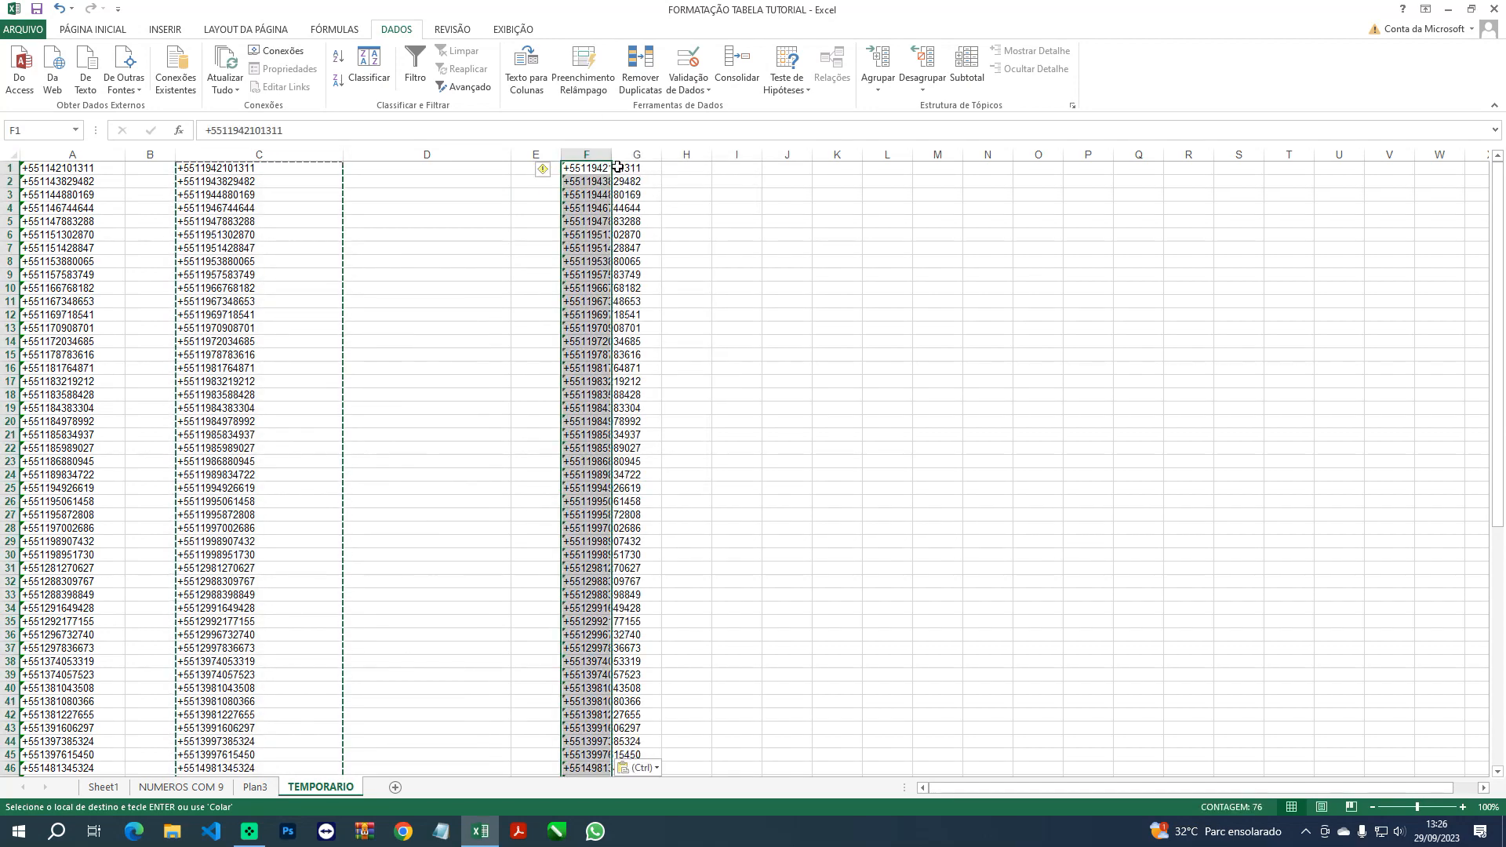
{"action": "left_click_drag", "start_coordinate": [612, 154], "coordinate": [715, 154]}
{"action": "left_click", "coordinate": [760, 355]}
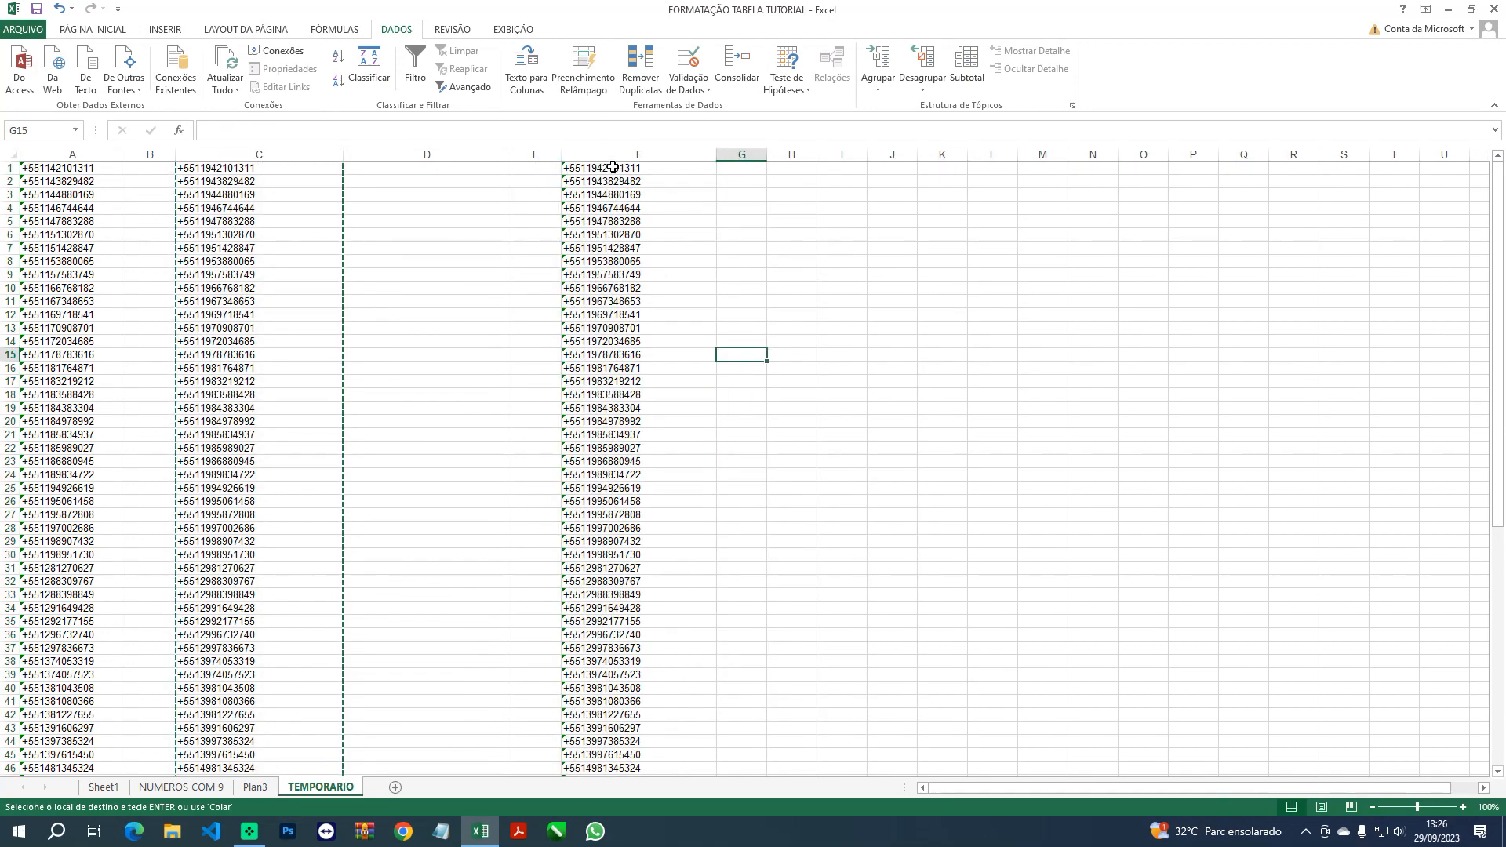
{"action": "scroll", "coordinate": [616, 648], "scroll_direction": "down", "scroll_amount": 4}
{"action": "scroll", "coordinate": [615, 642], "scroll_direction": "up", "scroll_amount": 4}
Delete columns A to E from the TEMPORARIO sheet, leaving only the pasted values
{"action": "left_click_drag", "start_coordinate": [72, 154], "coordinate": [521, 149]}
{"action": "right_click", "coordinate": [530, 161]}
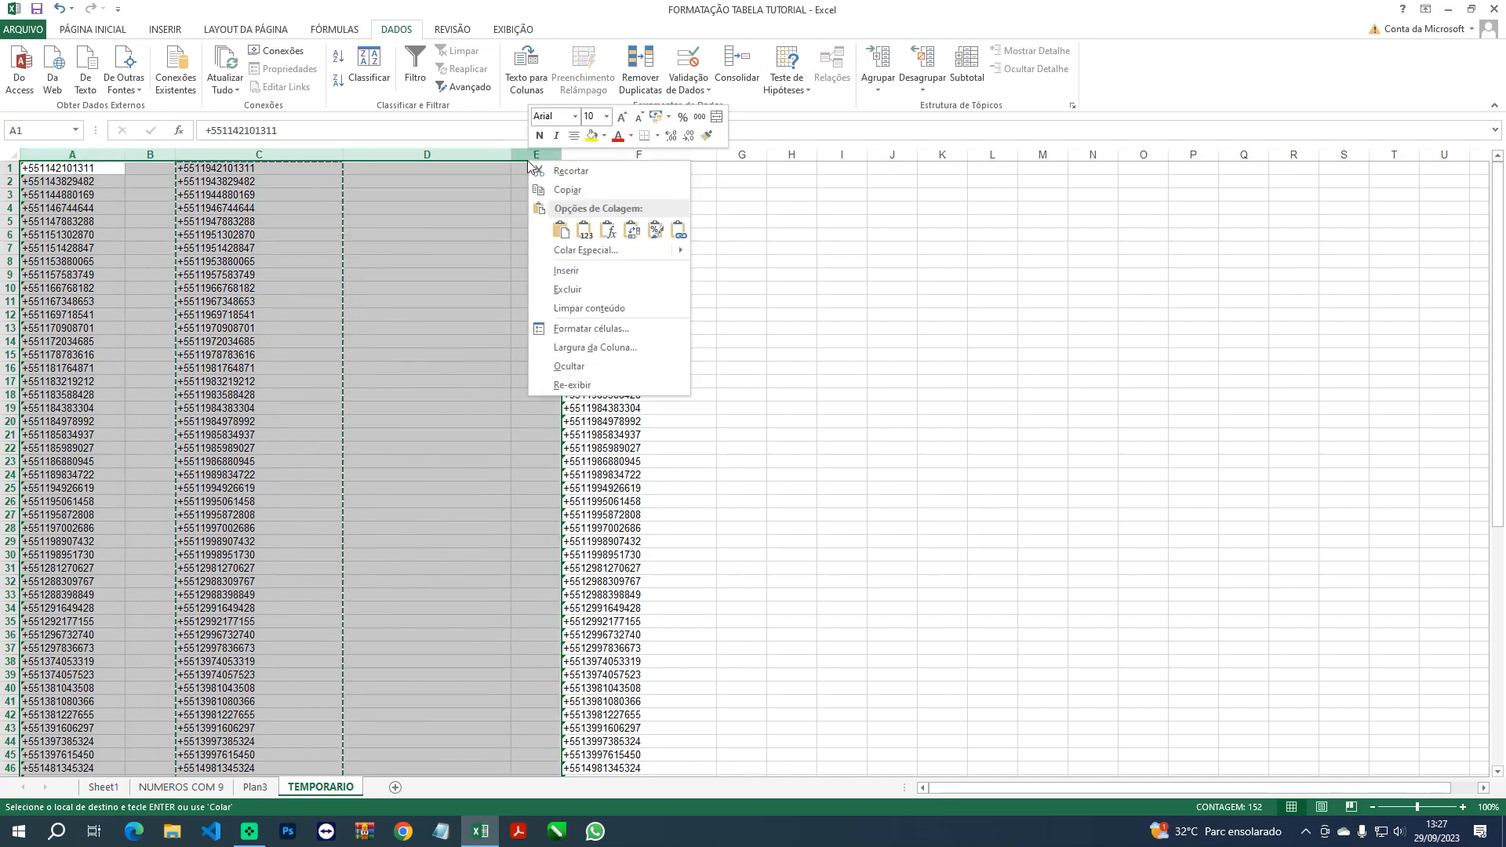
{"action": "left_click", "coordinate": [581, 290]}
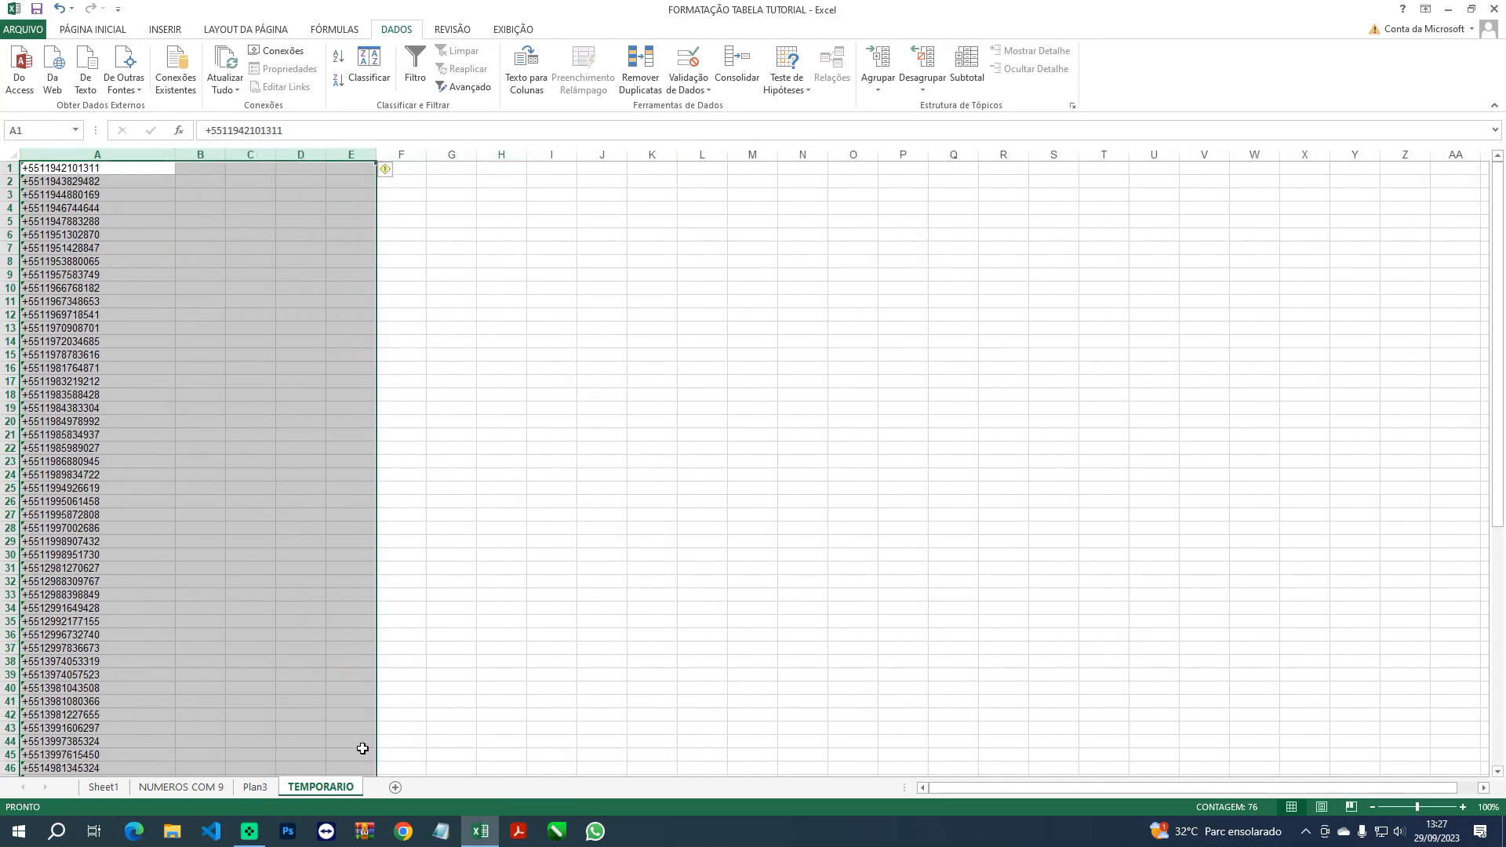
Open the NUMEROS COM 9 sheet and include 14 in the column B filter so all rows show
{"action": "left_click", "coordinate": [190, 791]}
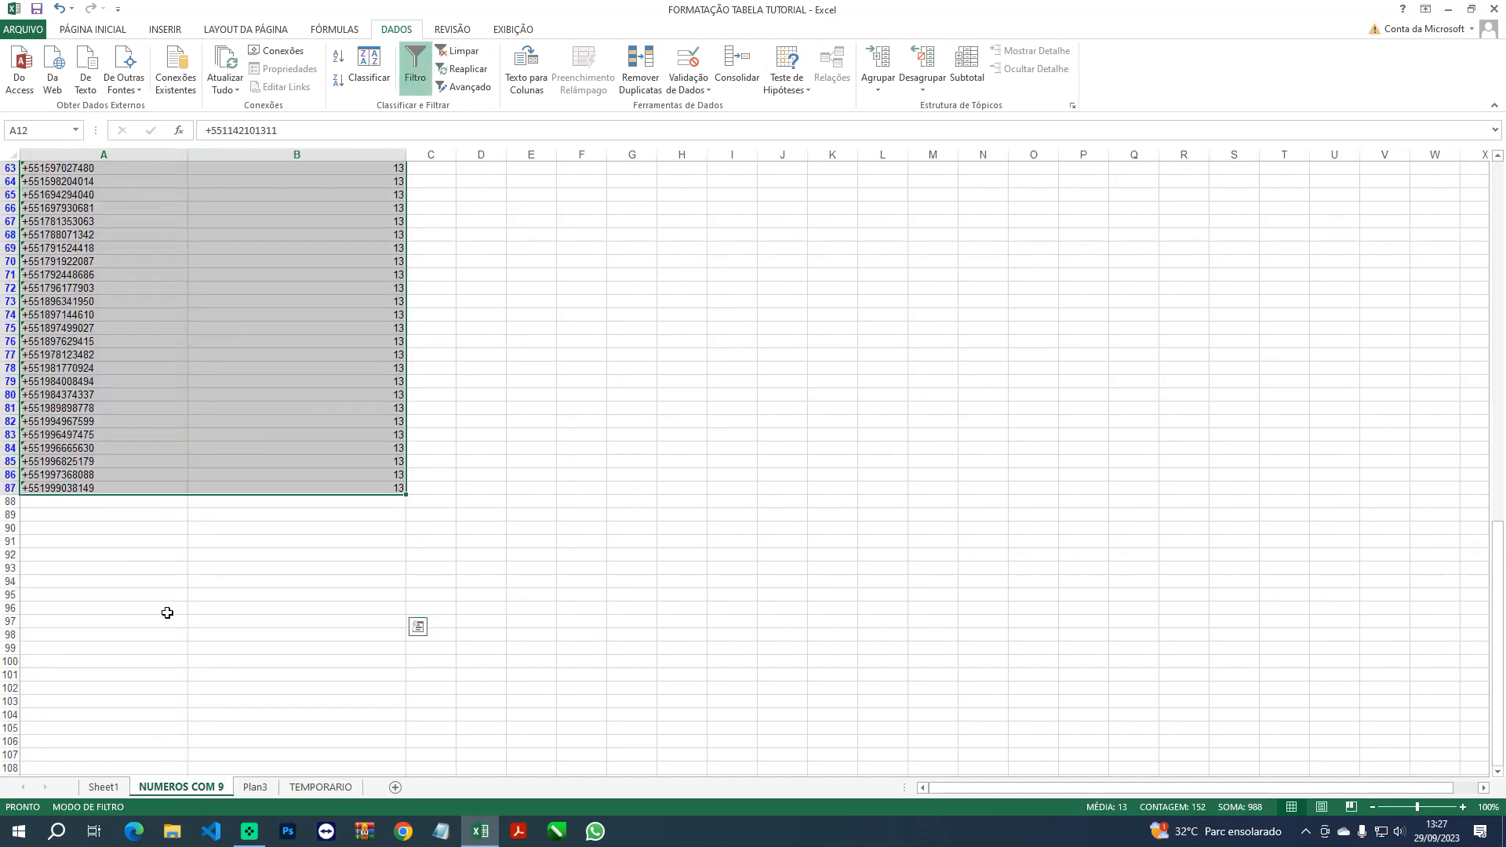
{"action": "scroll", "coordinate": [175, 604], "scroll_direction": "up", "scroll_amount": 8}
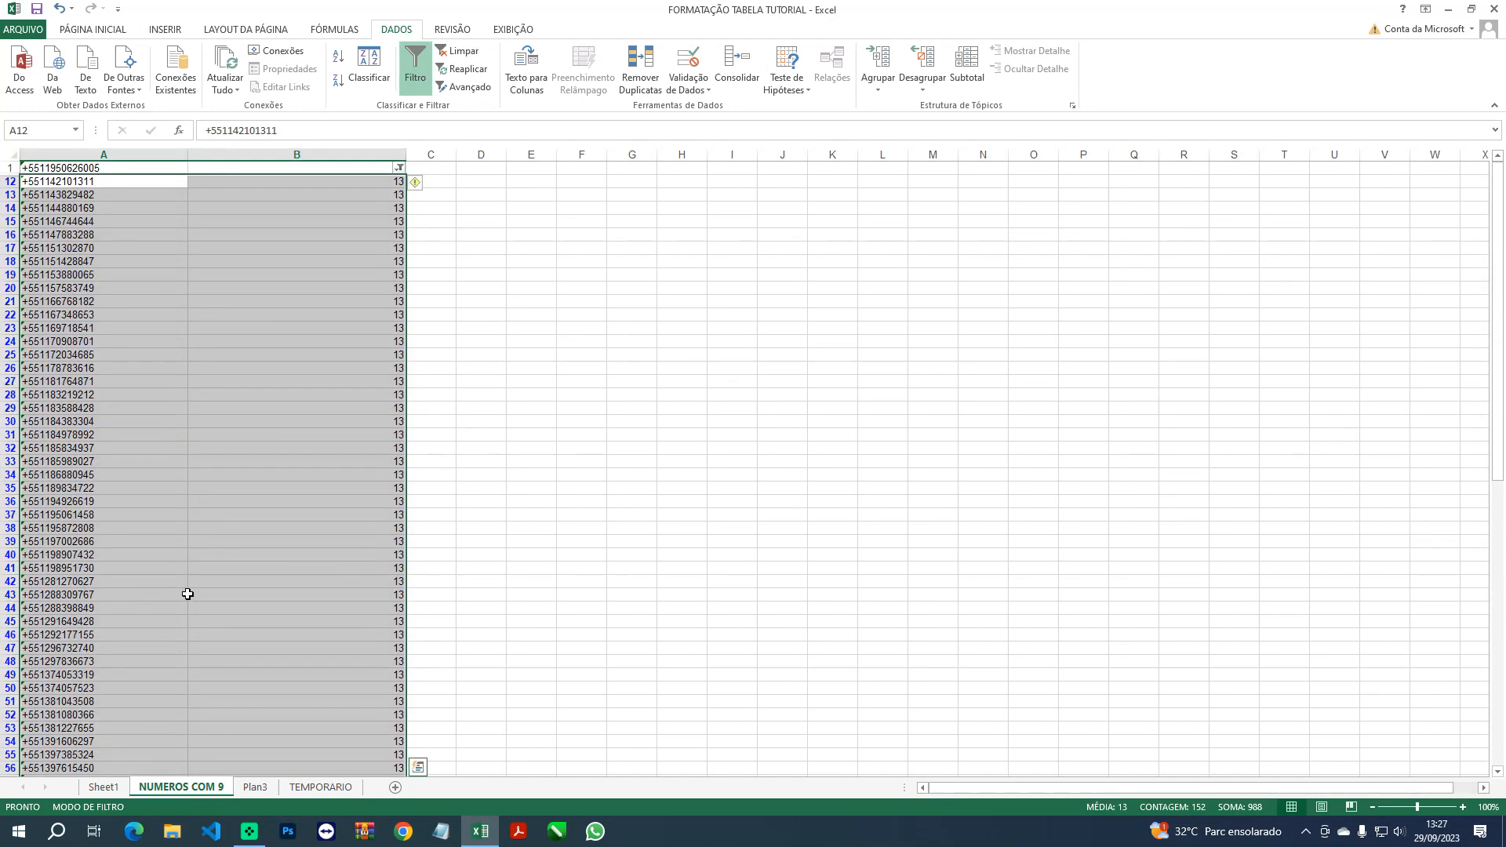
{"action": "left_click", "coordinate": [399, 169]}
{"action": "left_click", "coordinate": [243, 345]}
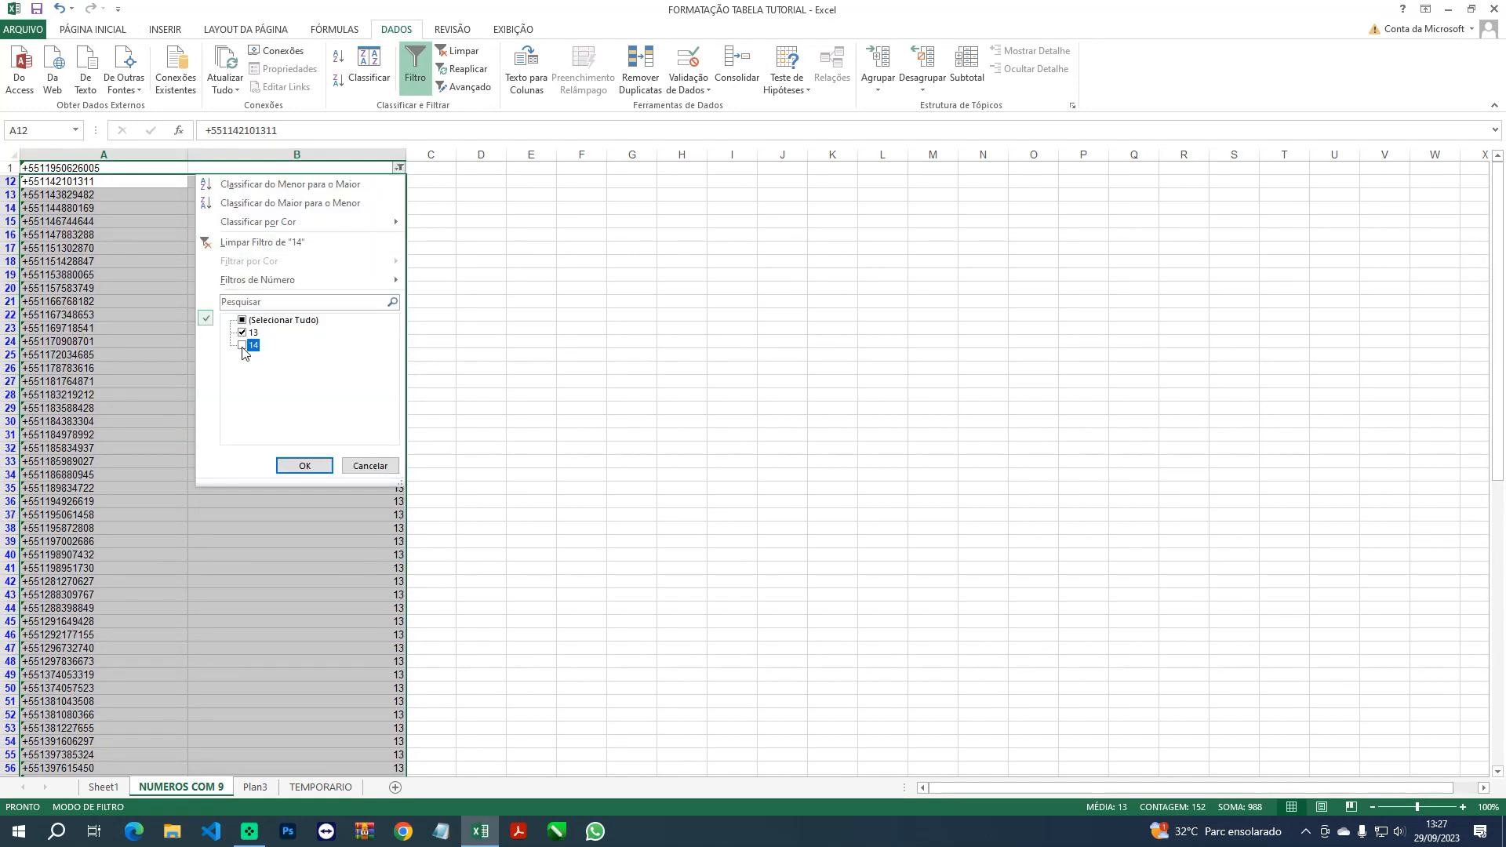
{"action": "left_click", "coordinate": [304, 466]}
{"action": "left_click", "coordinate": [579, 368]}
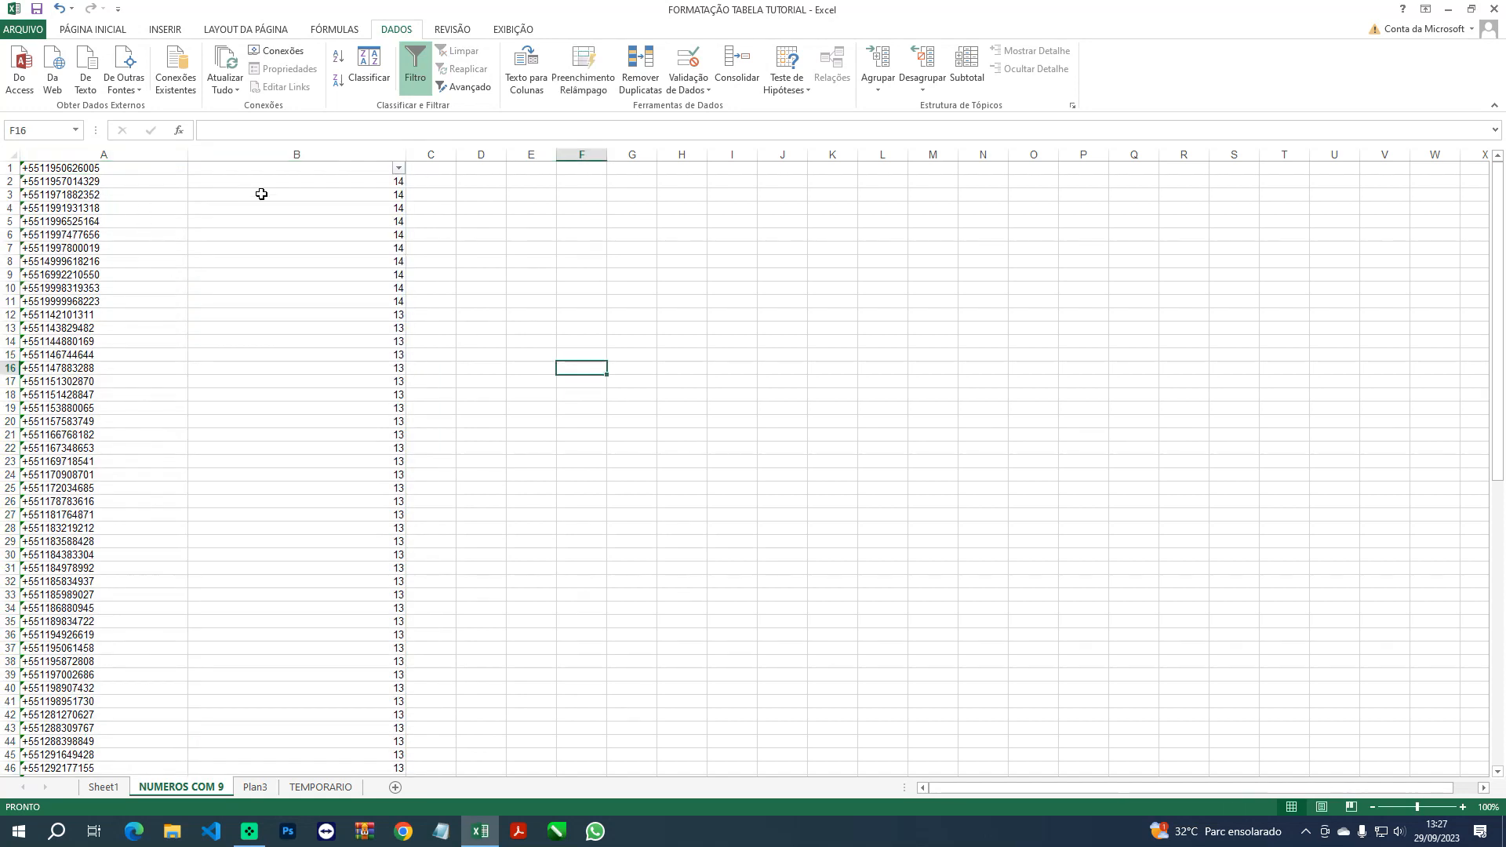
{"action": "left_click", "coordinate": [108, 301]}
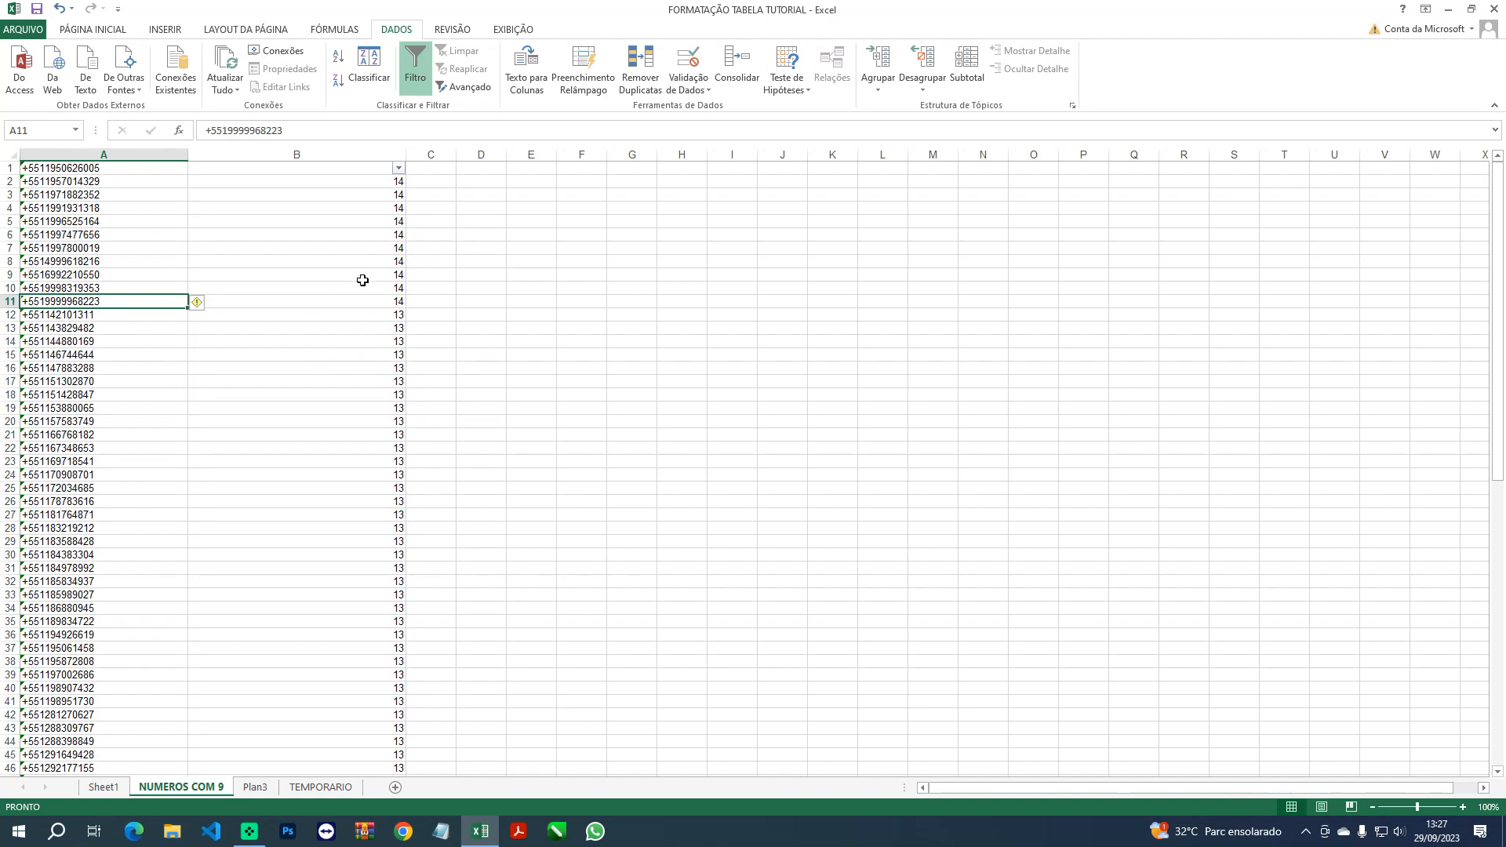
Filter column B of NUMEROS COM 9 to show only the rows with 13 characters
{"action": "left_click", "coordinate": [399, 168]}
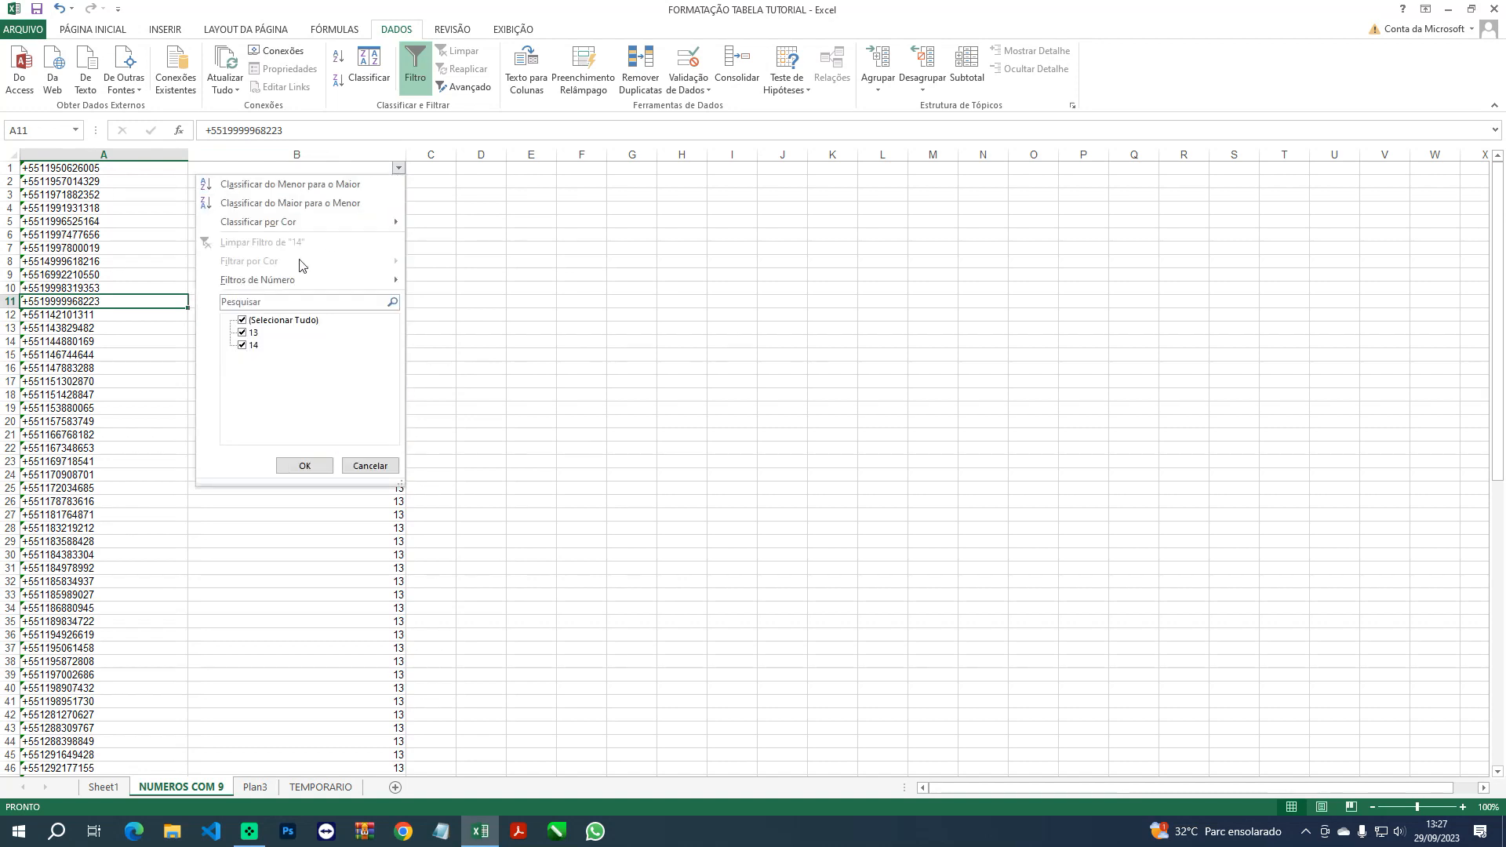
{"action": "left_click", "coordinate": [243, 321]}
{"action": "left_click", "coordinate": [242, 333]}
{"action": "left_click", "coordinate": [305, 465]}
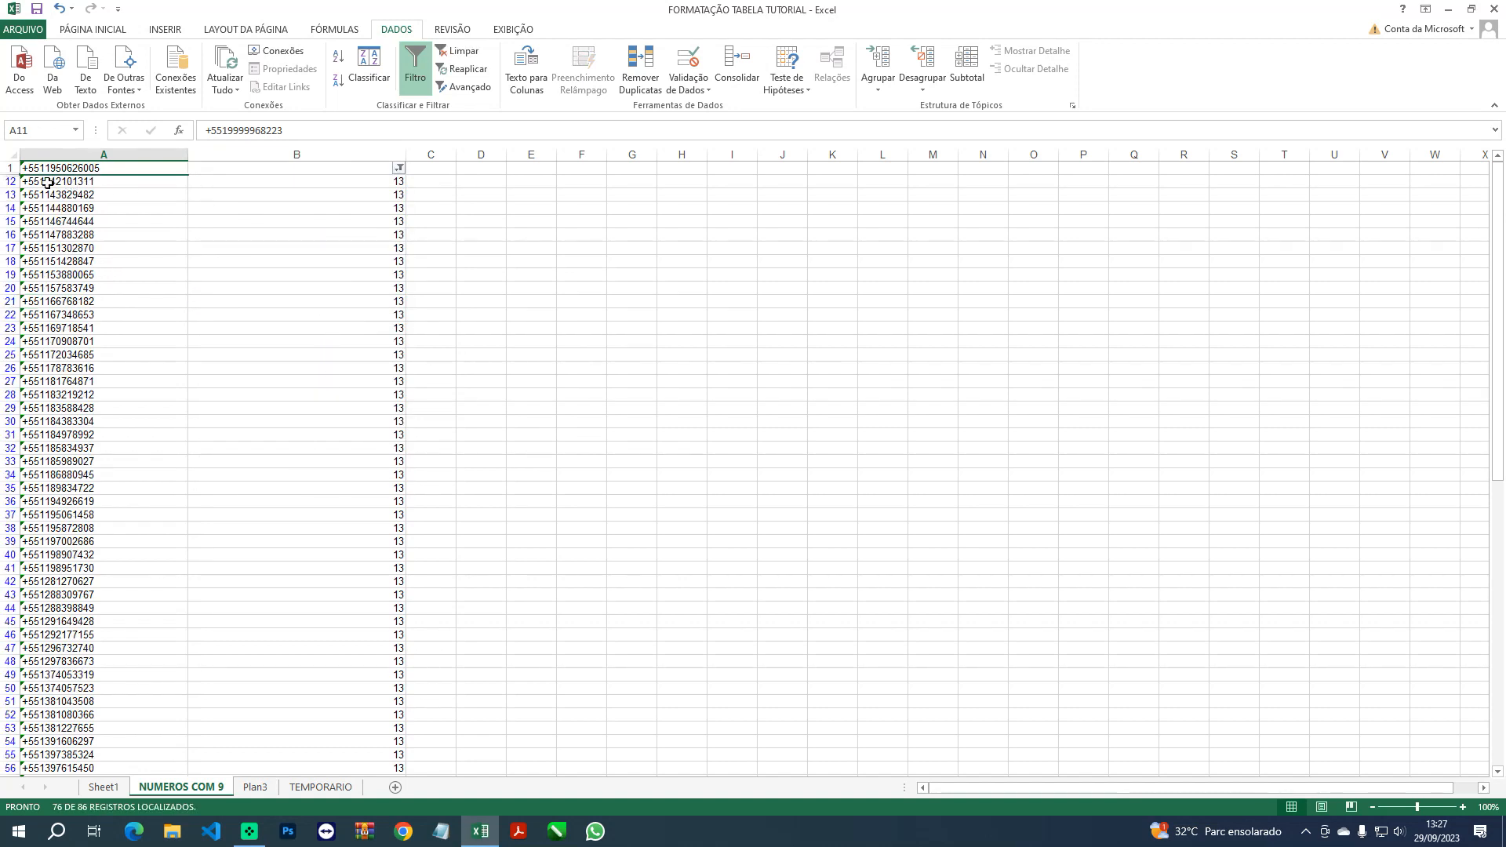
Delete the filtered 13-character rows, from row 12 through row 87
{"action": "left_click", "coordinate": [11, 181]}
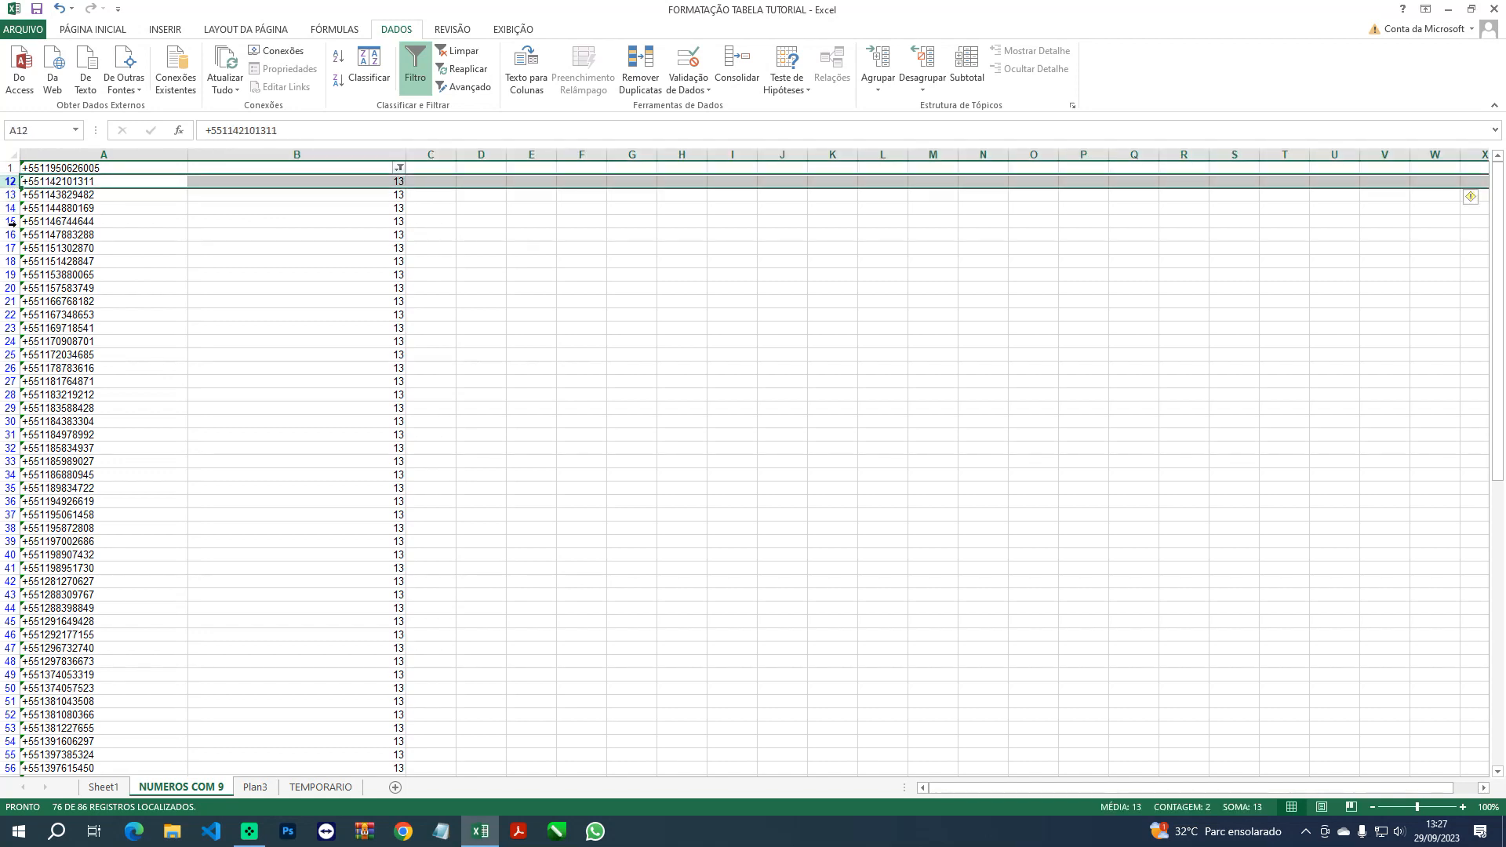
{"action": "scroll", "coordinate": [11, 223], "scroll_direction": "down", "scroll_amount": 18}
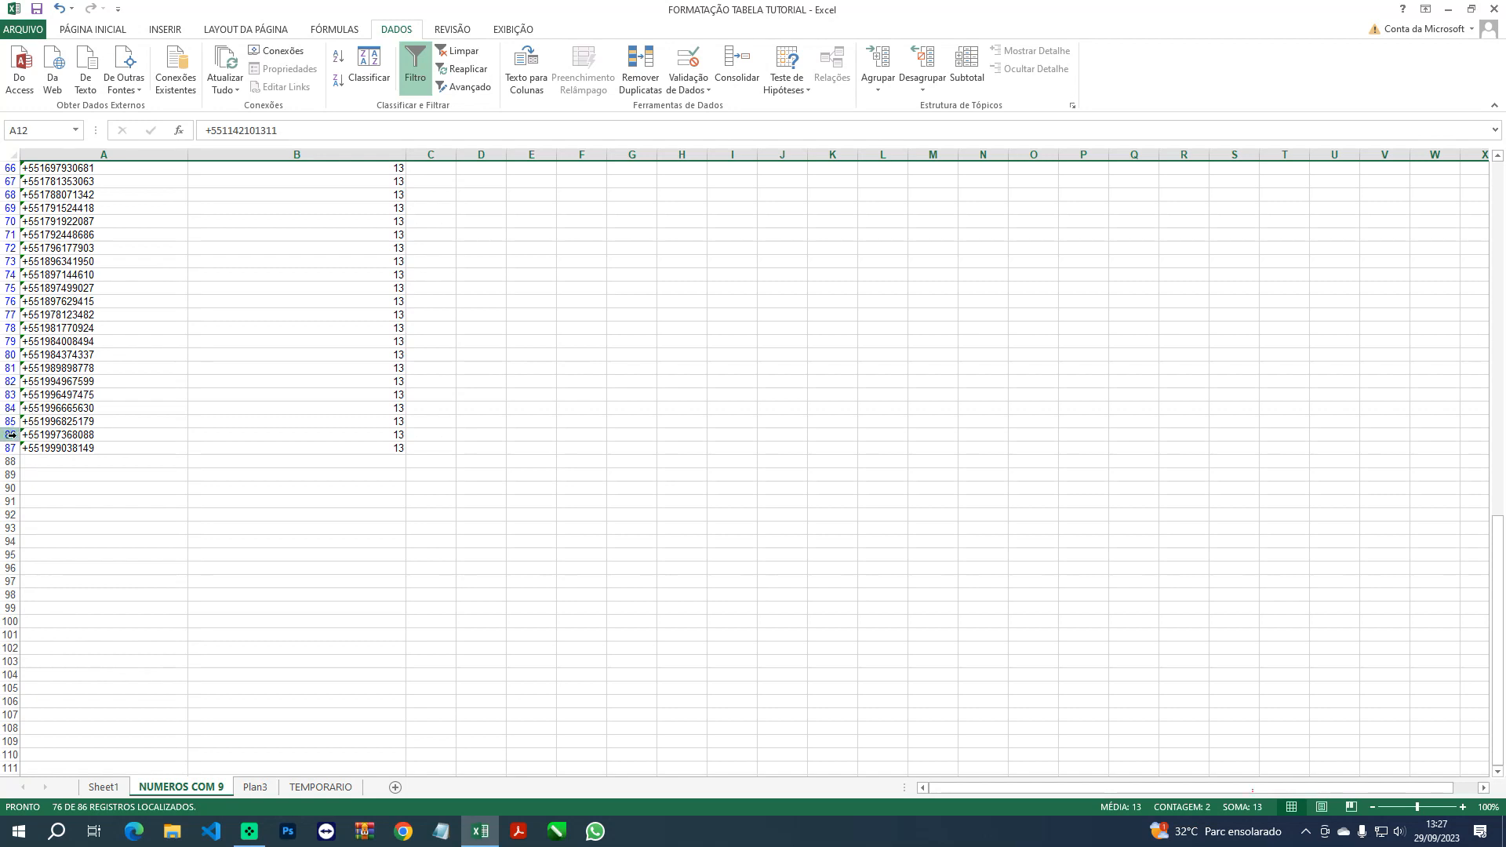
{"action": "left_click", "coordinate": [11, 448], "text": "shift"}
{"action": "right_click", "coordinate": [11, 448]}
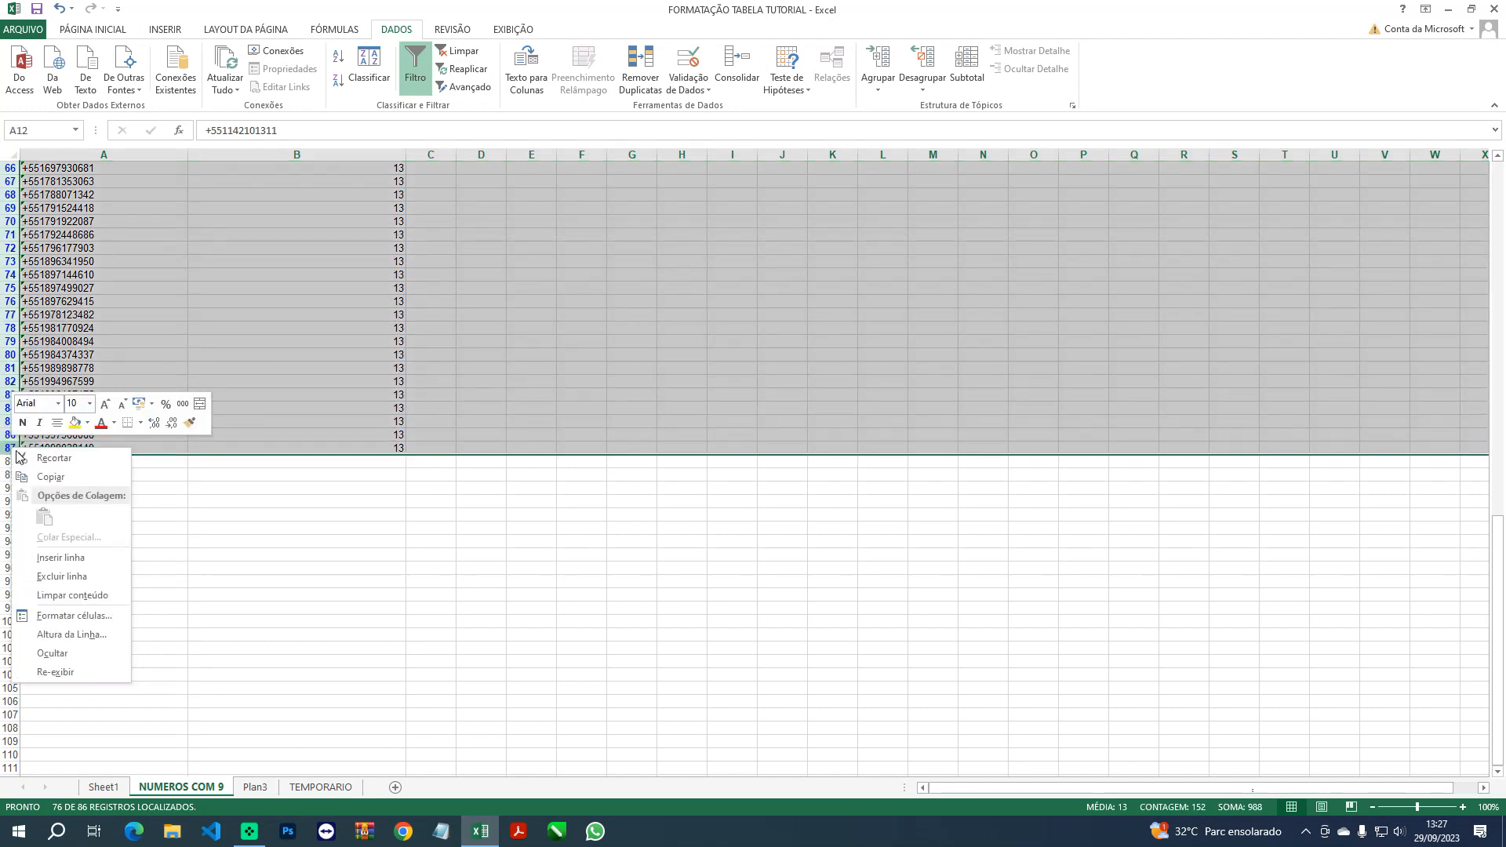
{"action": "left_click", "coordinate": [71, 576]}
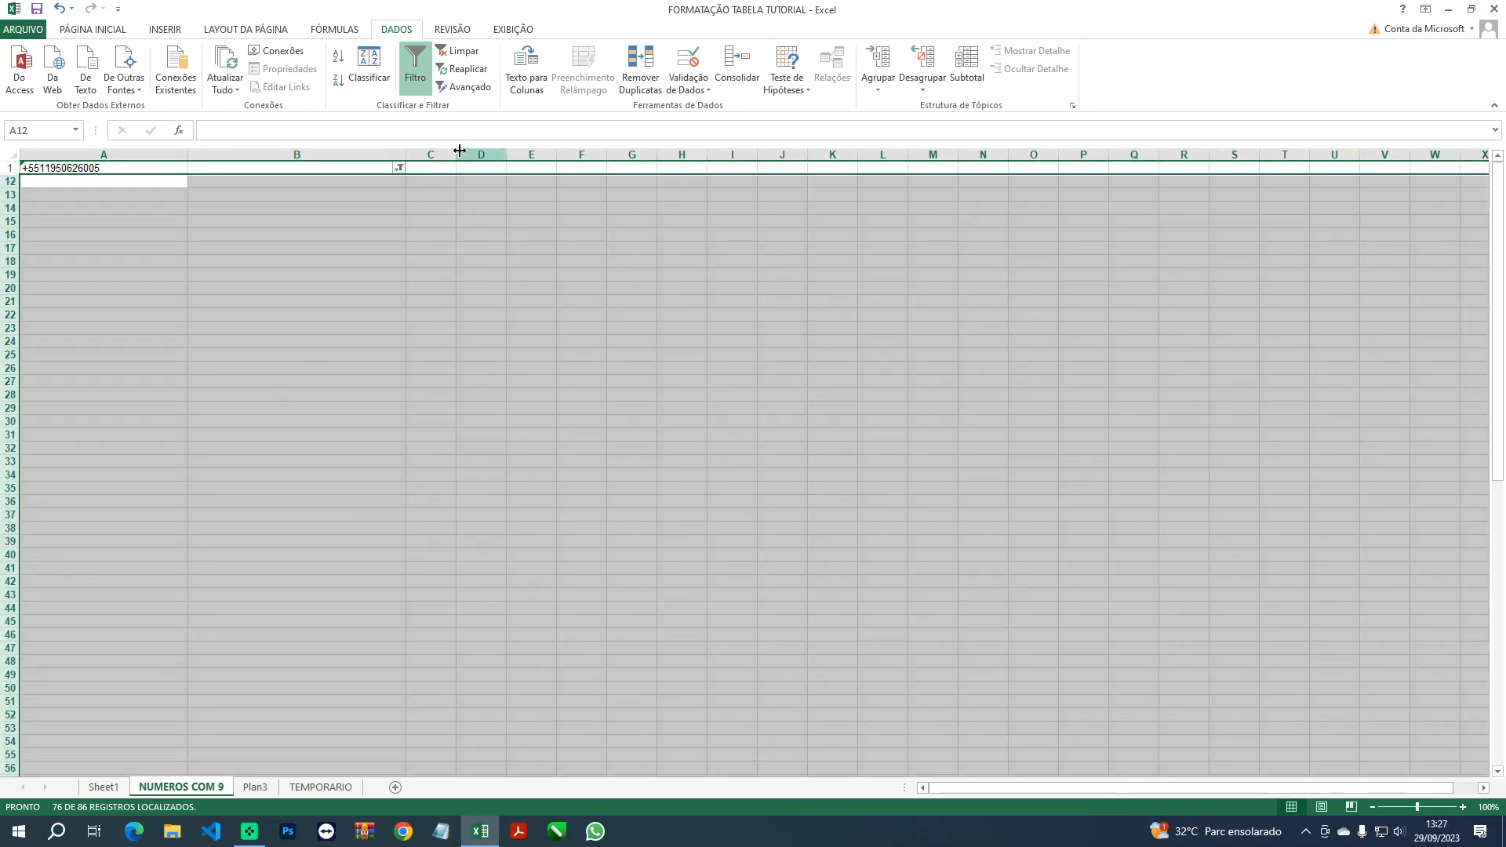
Include the value 14 in the column B filter to show the remaining rows again
{"action": "left_click", "coordinate": [400, 168]}
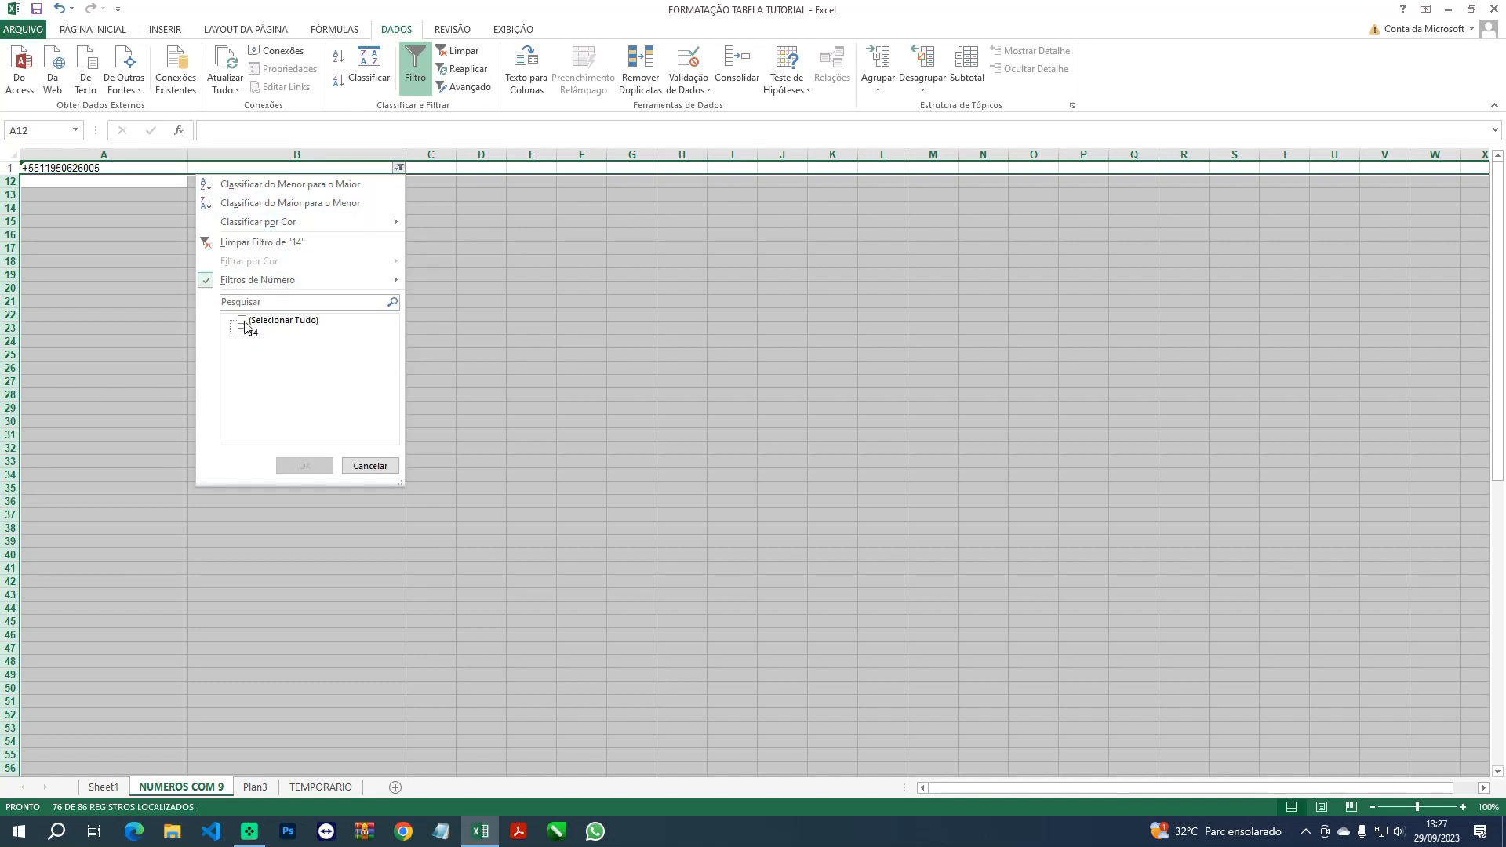
{"action": "left_click", "coordinate": [248, 334]}
{"action": "left_click", "coordinate": [303, 466]}
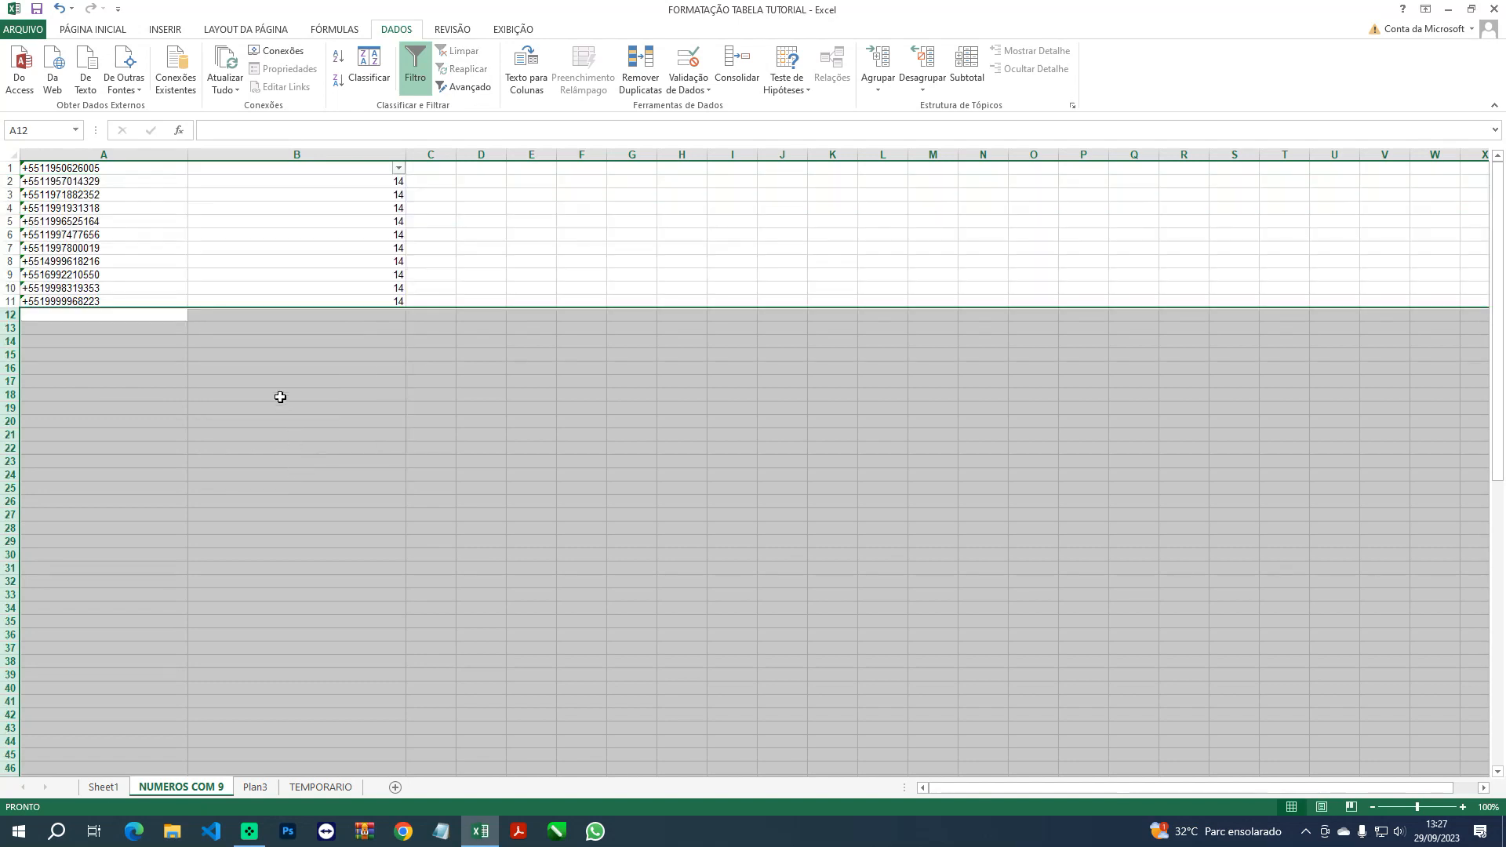
{"action": "left_click", "coordinate": [280, 397]}
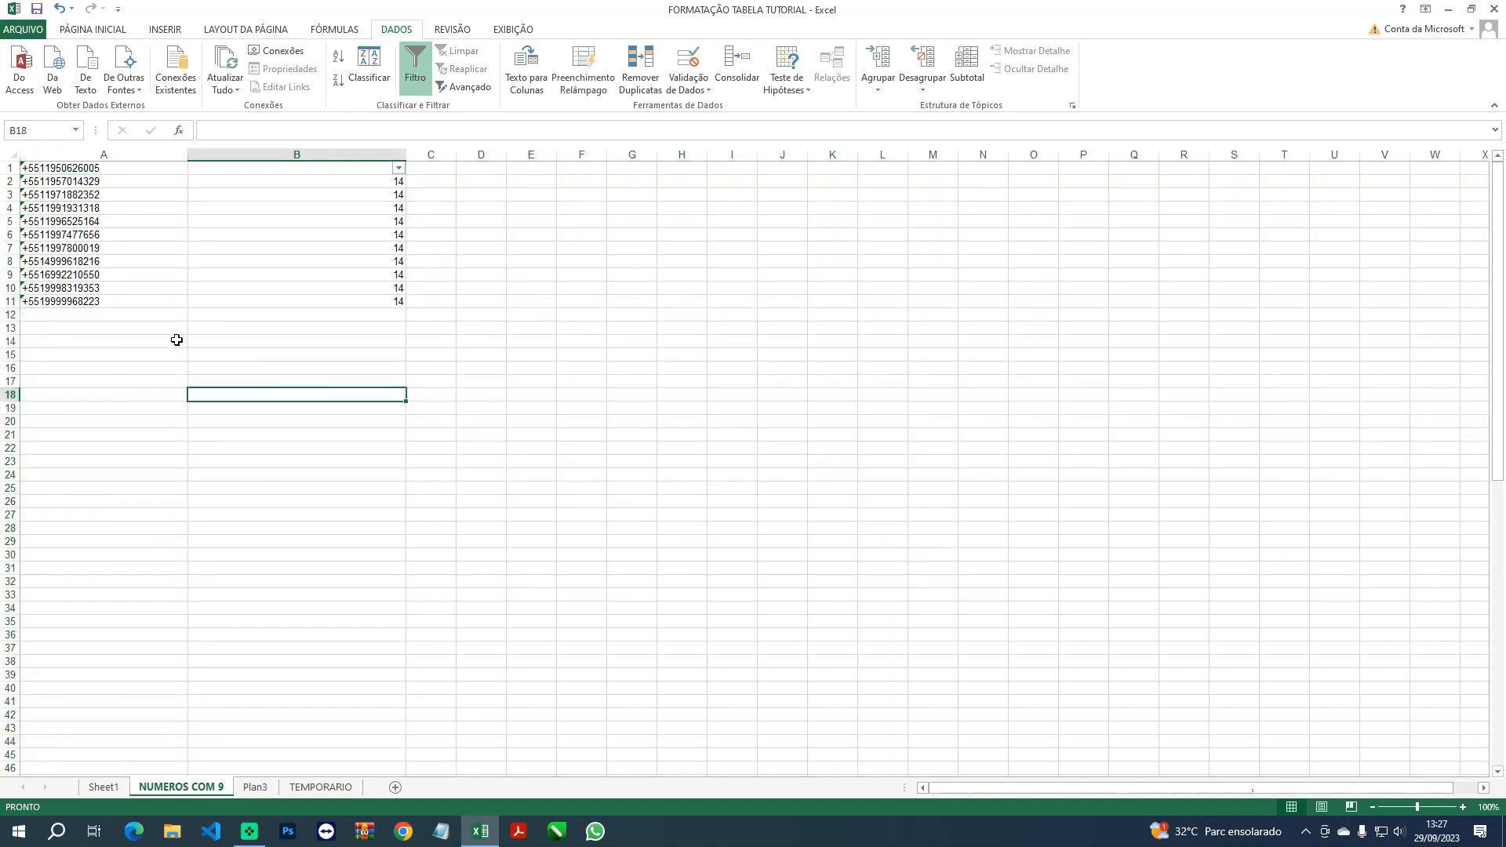
Copy the corrected numbers in A1:A76 of TEMPORARIO and paste them at A12 of NUMEROS COM 9
{"action": "left_click", "coordinate": [317, 787]}
{"action": "left_click", "coordinate": [152, 212]}
{"action": "left_click_drag", "start_coordinate": [110, 168], "coordinate": [97, 726]}
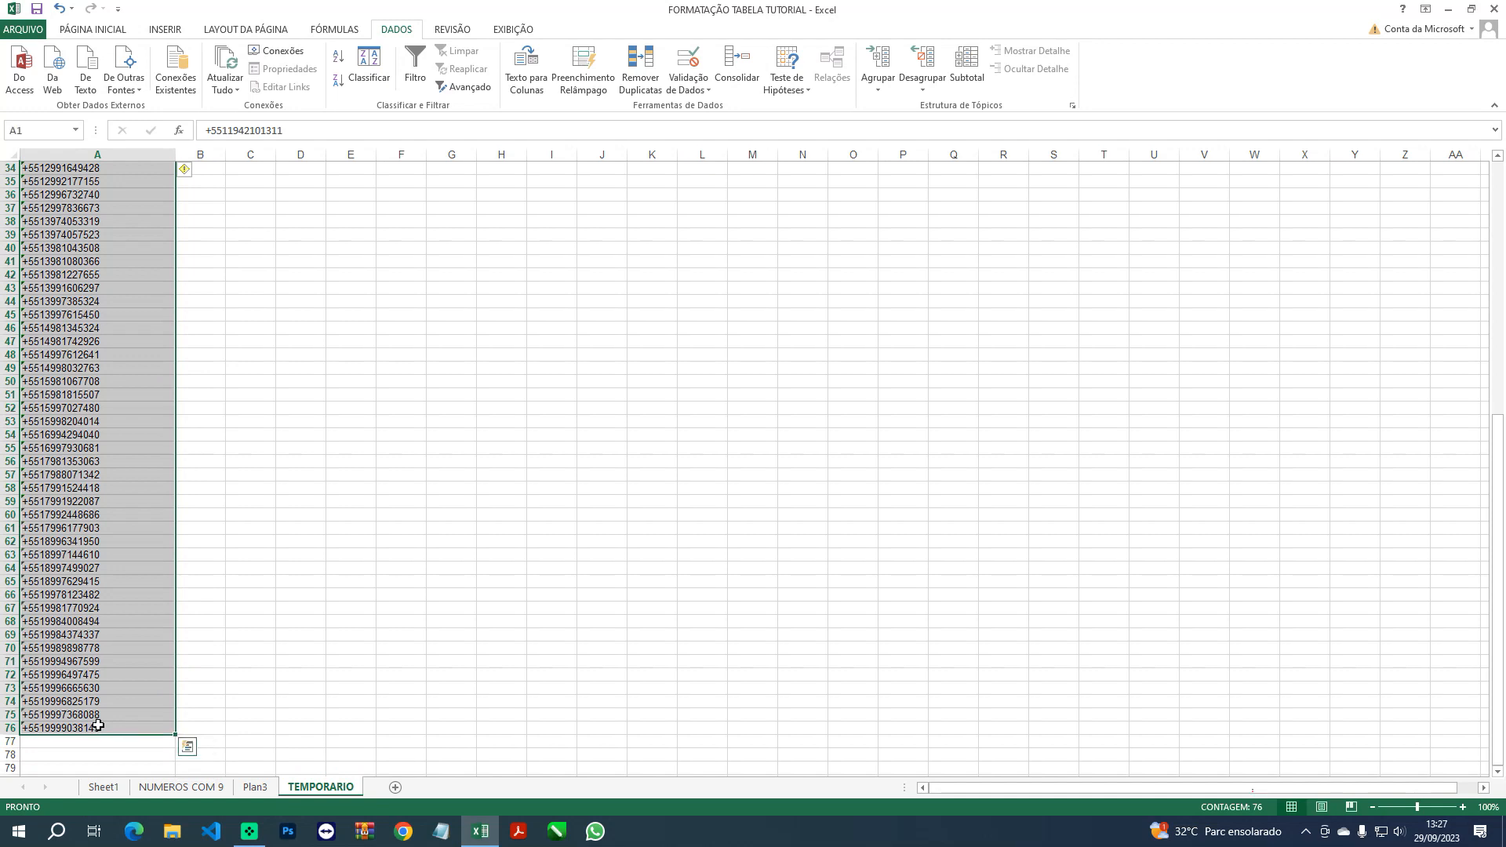
{"action": "key", "text": "ctrl+c"}
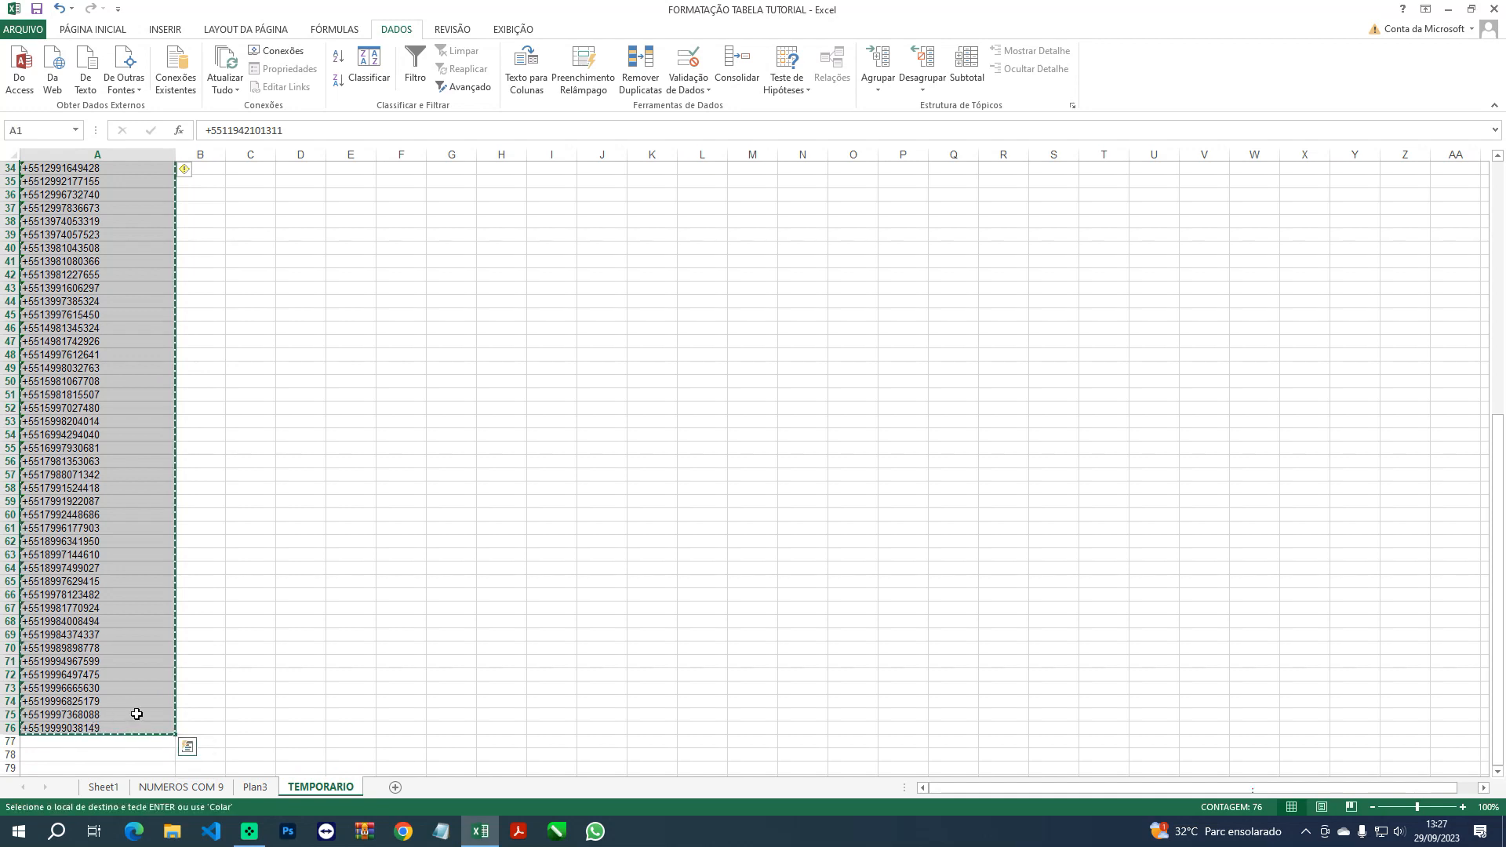
{"action": "left_click", "coordinate": [195, 787]}
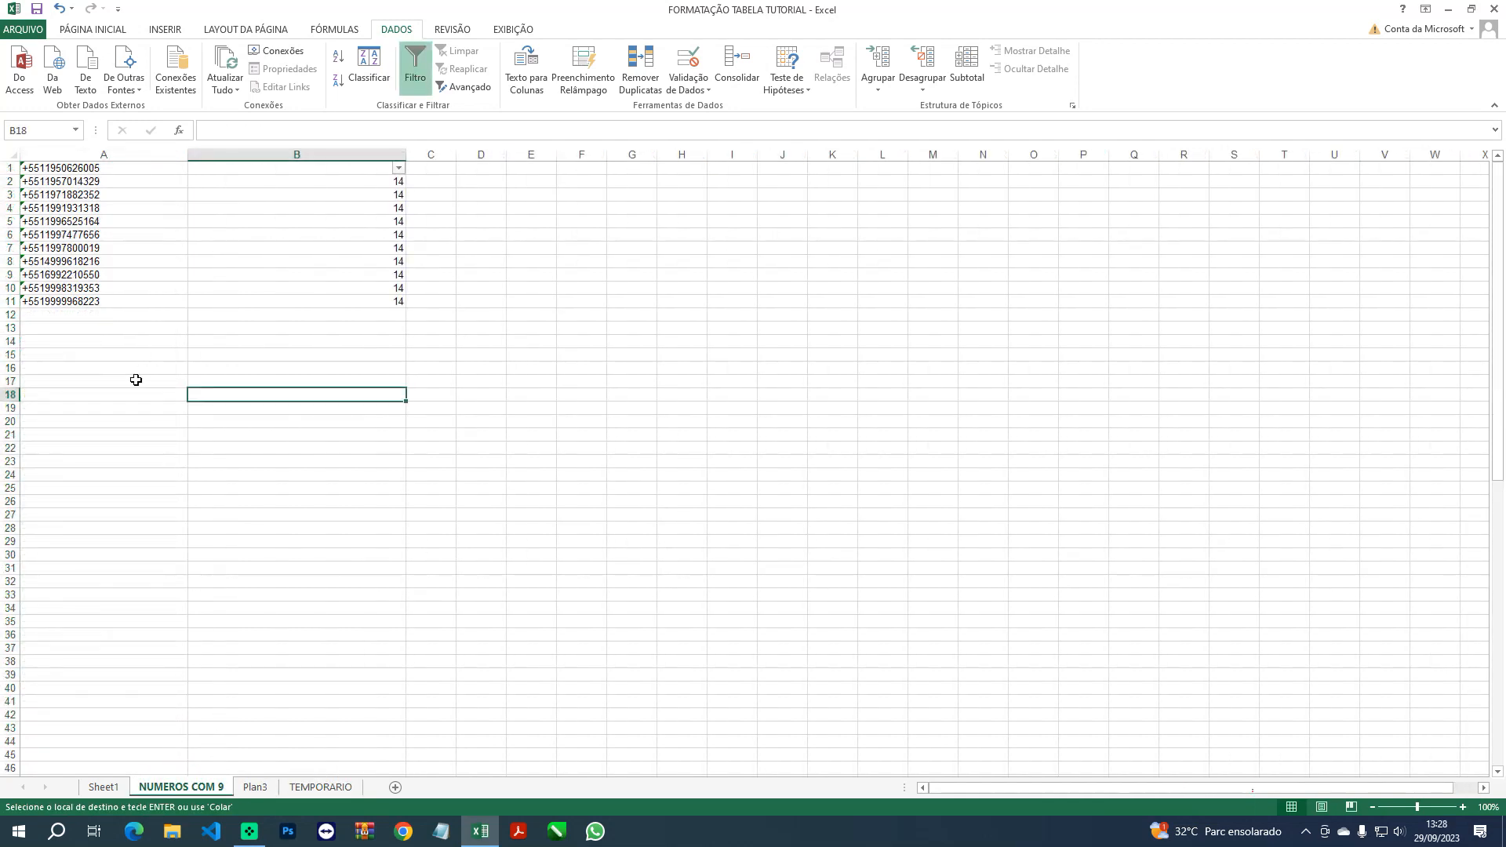
{"action": "left_click", "coordinate": [65, 313]}
{"action": "key", "text": "ctrl+v"}
Fill the character-count formula from B11 down alongside the pasted numbers and deselect the range
{"action": "left_click", "coordinate": [371, 299]}
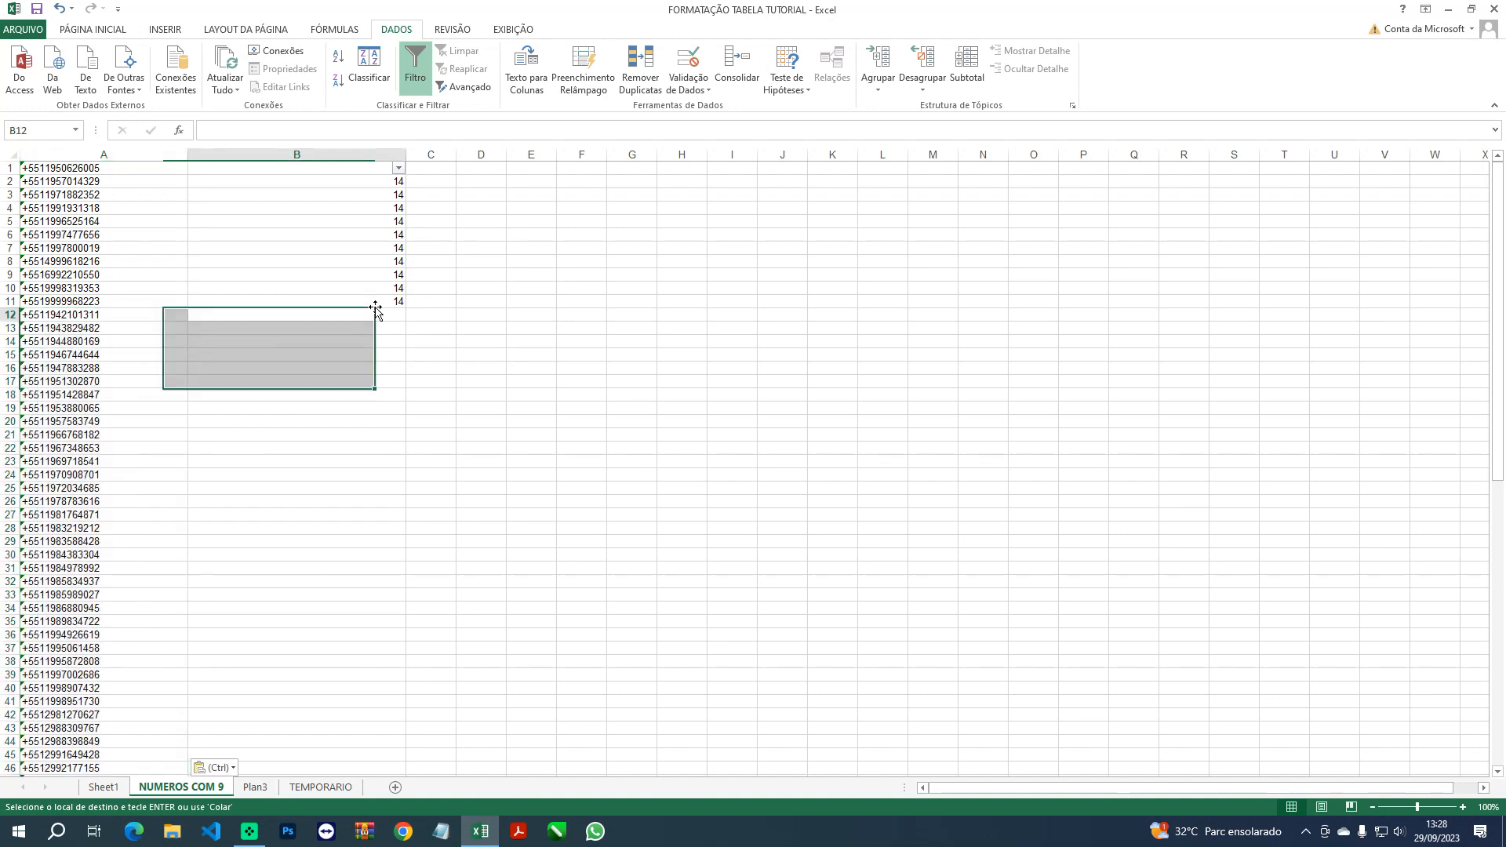
{"action": "double_click", "coordinate": [405, 307]}
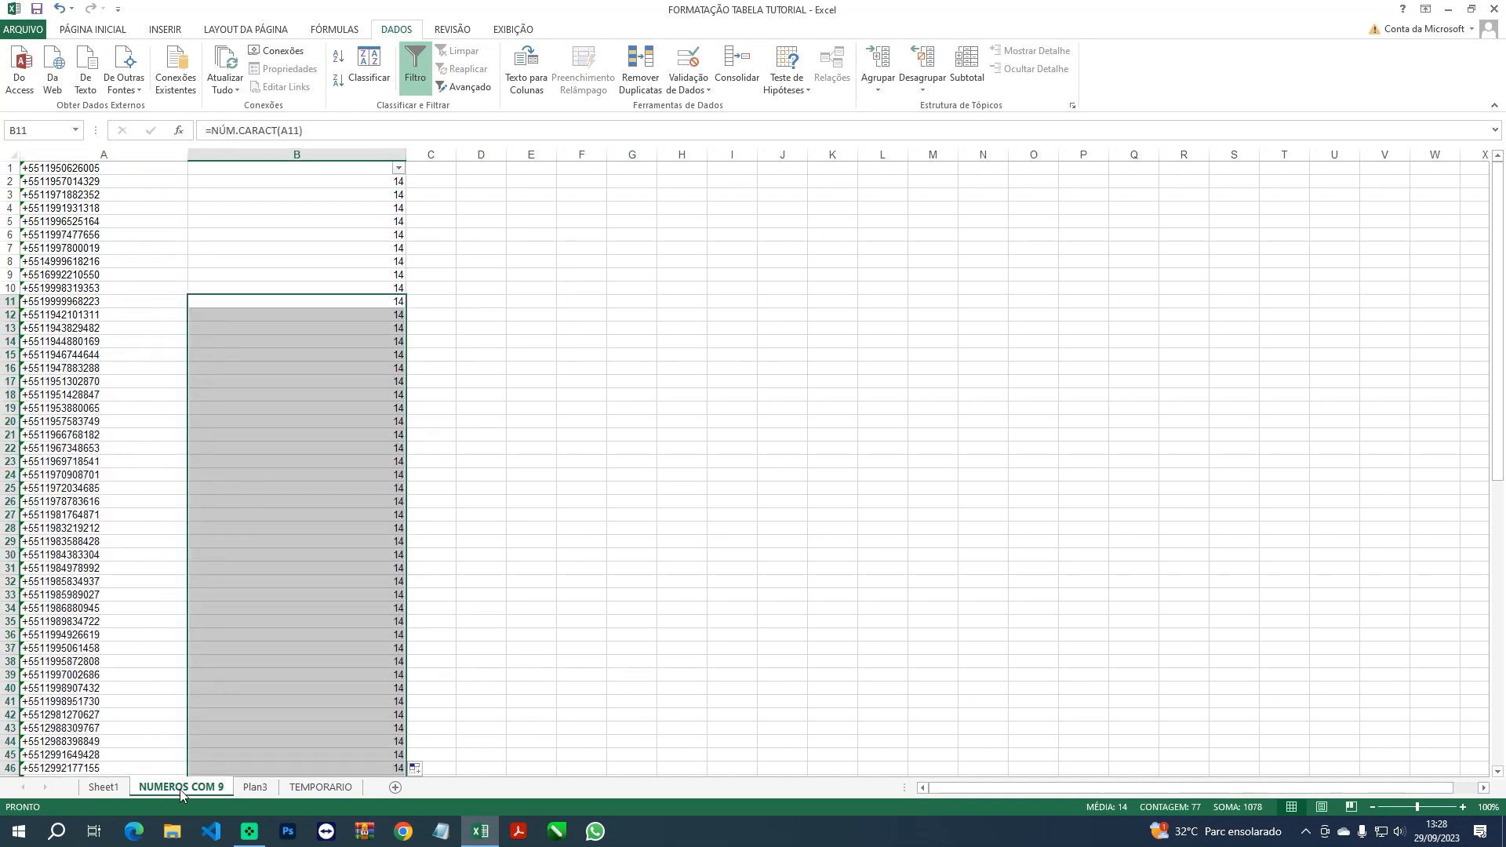
{"action": "left_click", "coordinate": [499, 555]}
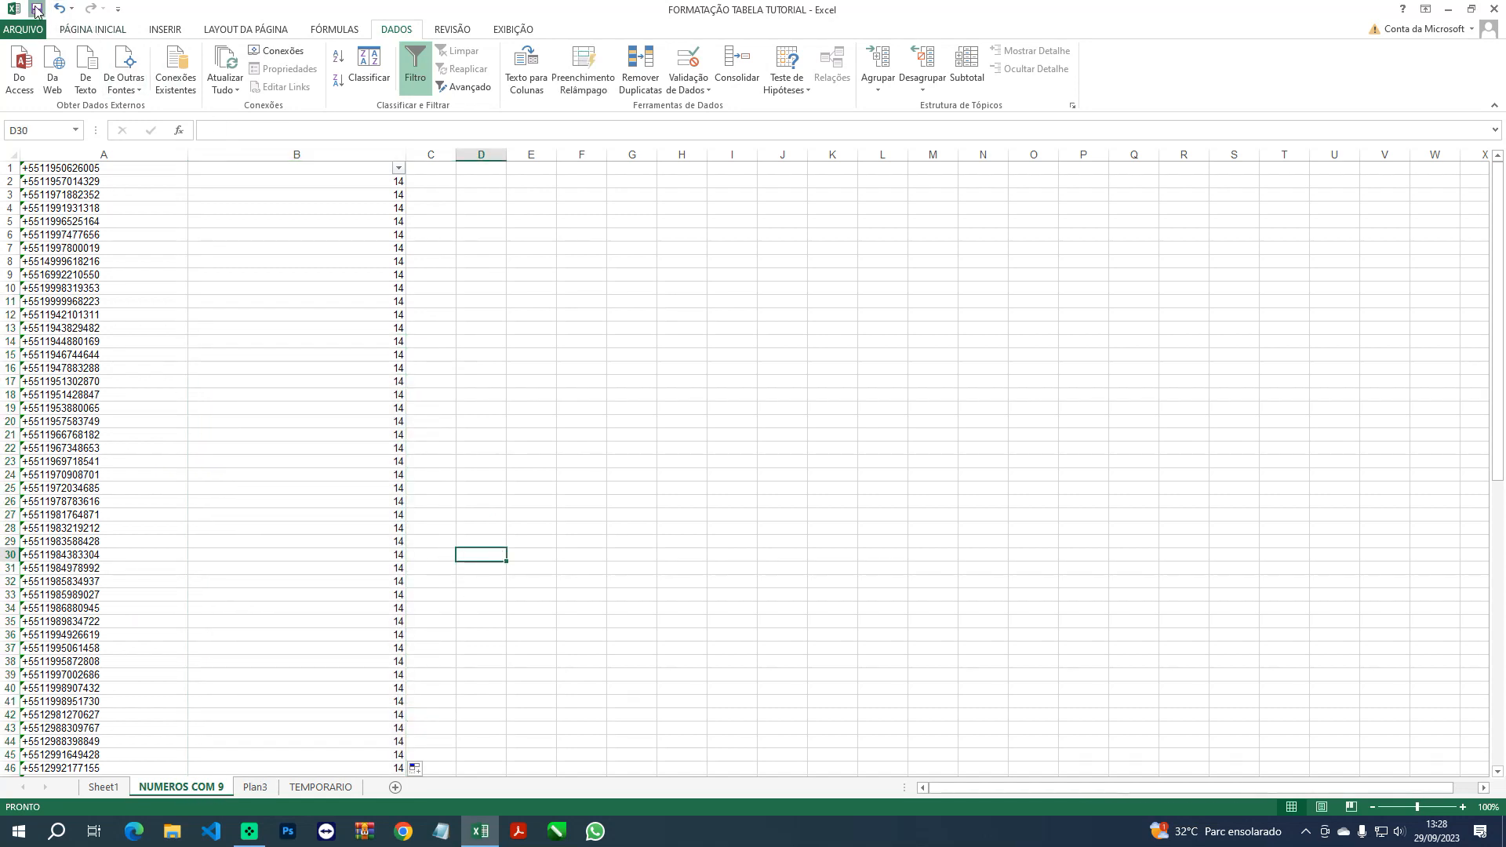
Filter column A of Sheet1 to show only the numbers containing +552
{"action": "left_click", "coordinate": [101, 792]}
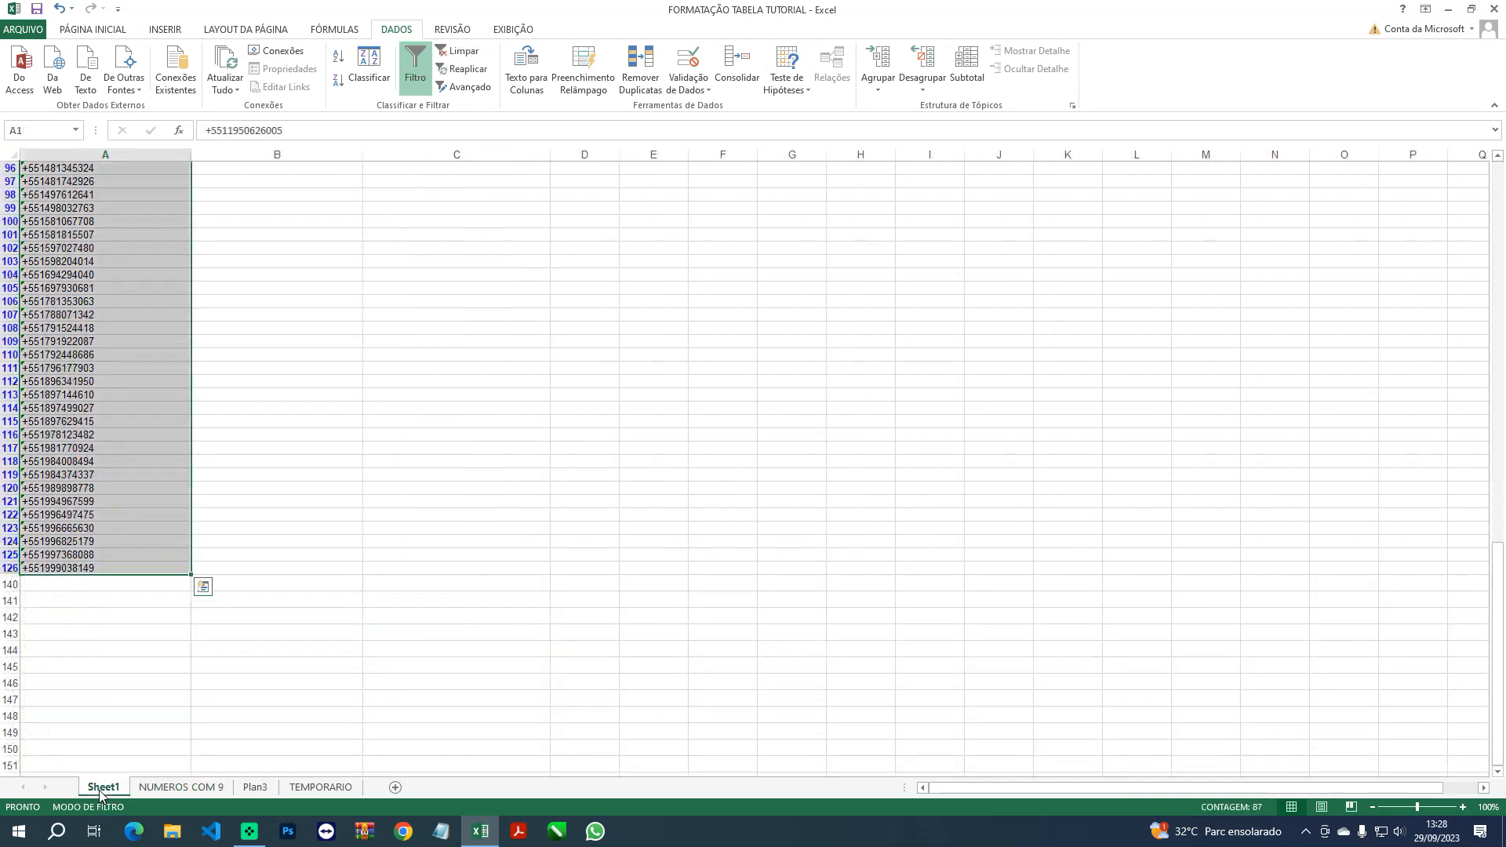
{"action": "scroll", "coordinate": [123, 683], "scroll_direction": "up", "scroll_amount": 19}
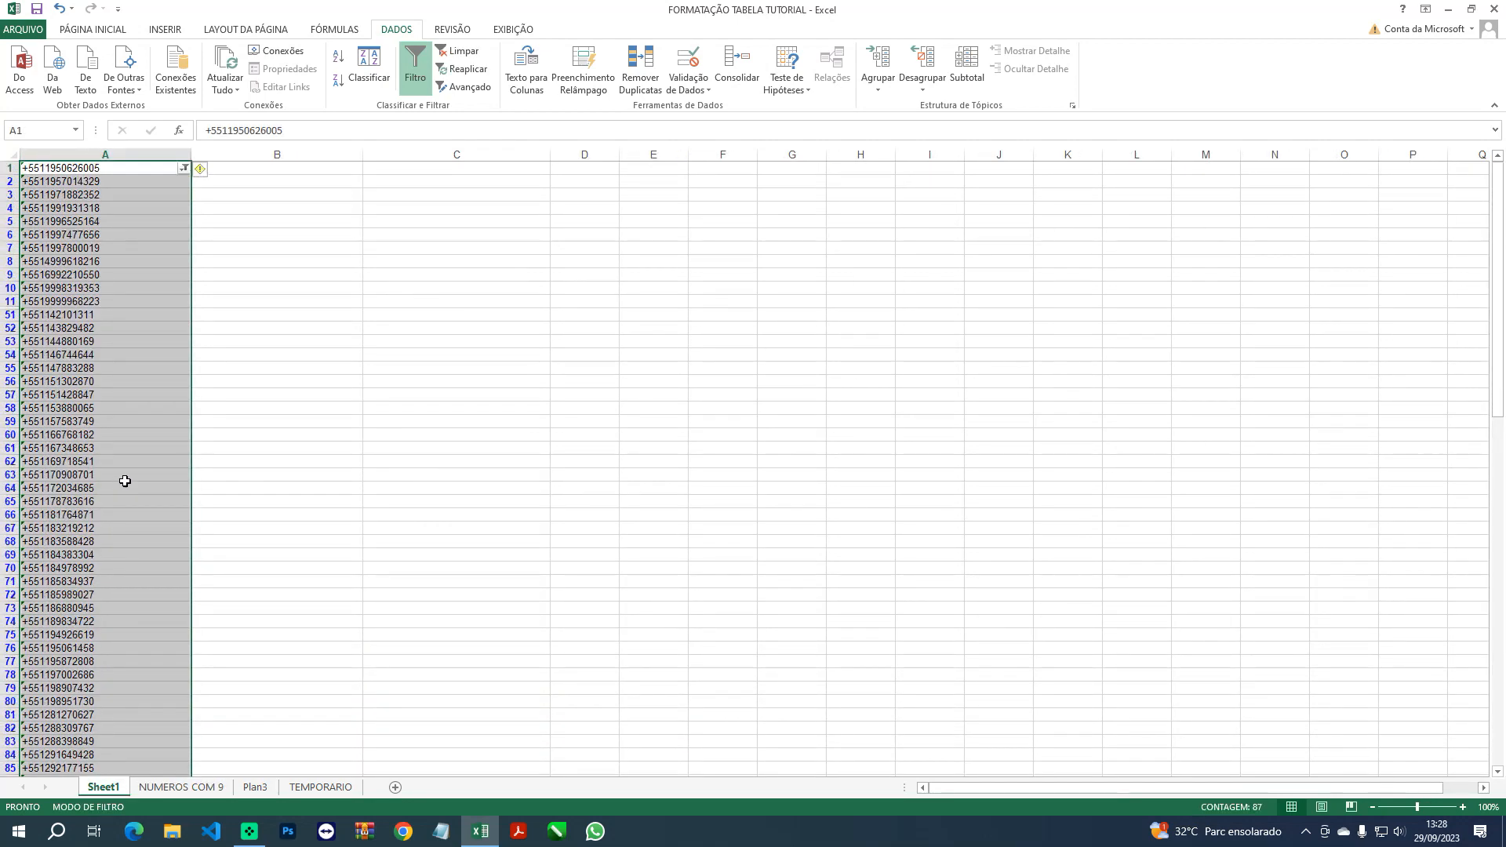
{"action": "left_click", "coordinate": [183, 168]}
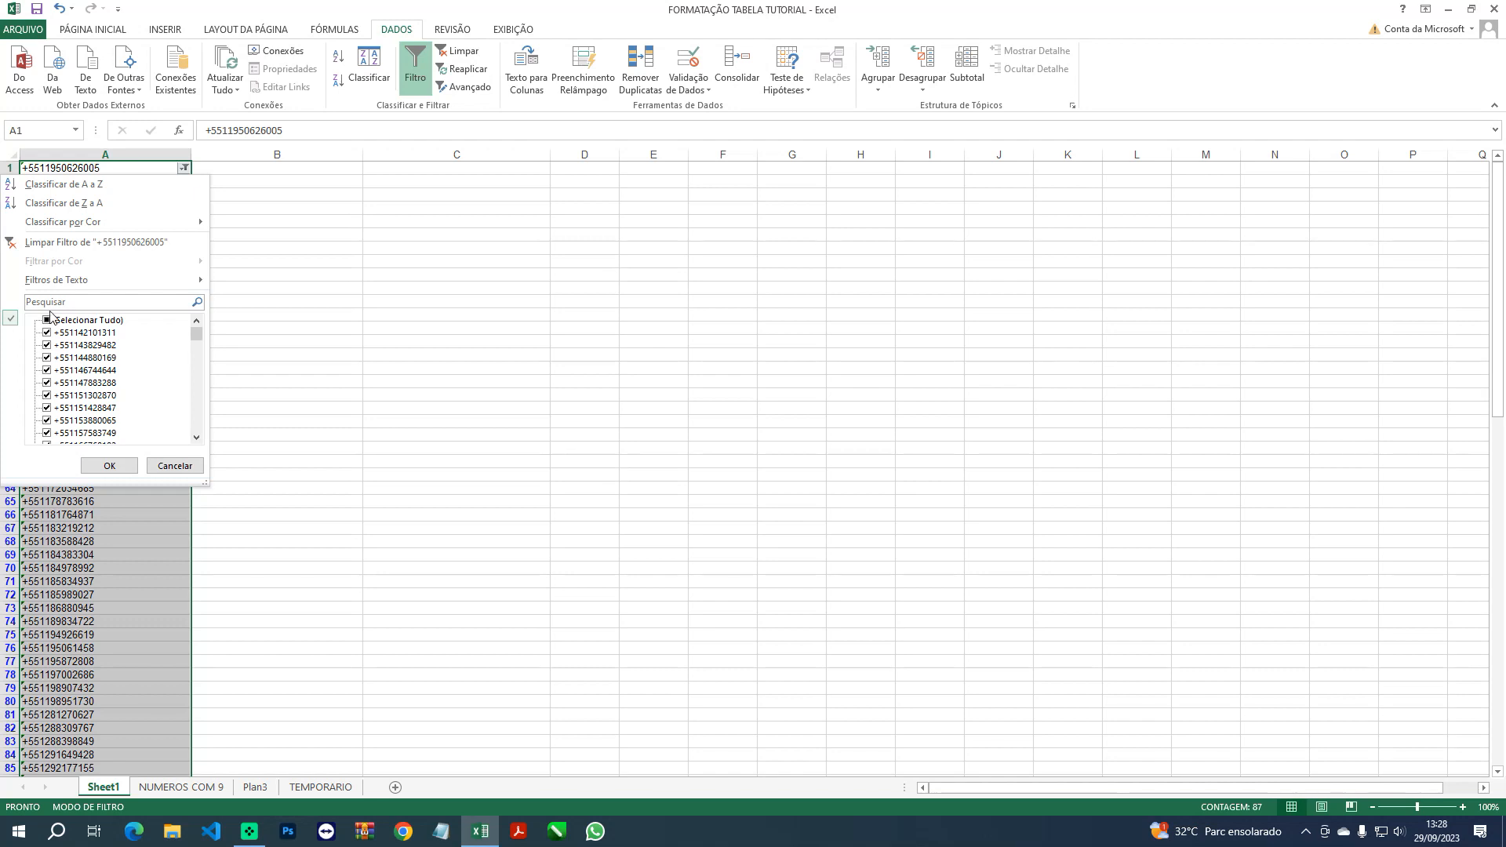
{"action": "left_click", "coordinate": [66, 300]}
{"action": "left_click", "coordinate": [49, 321]}
{"action": "left_click", "coordinate": [60, 299]}
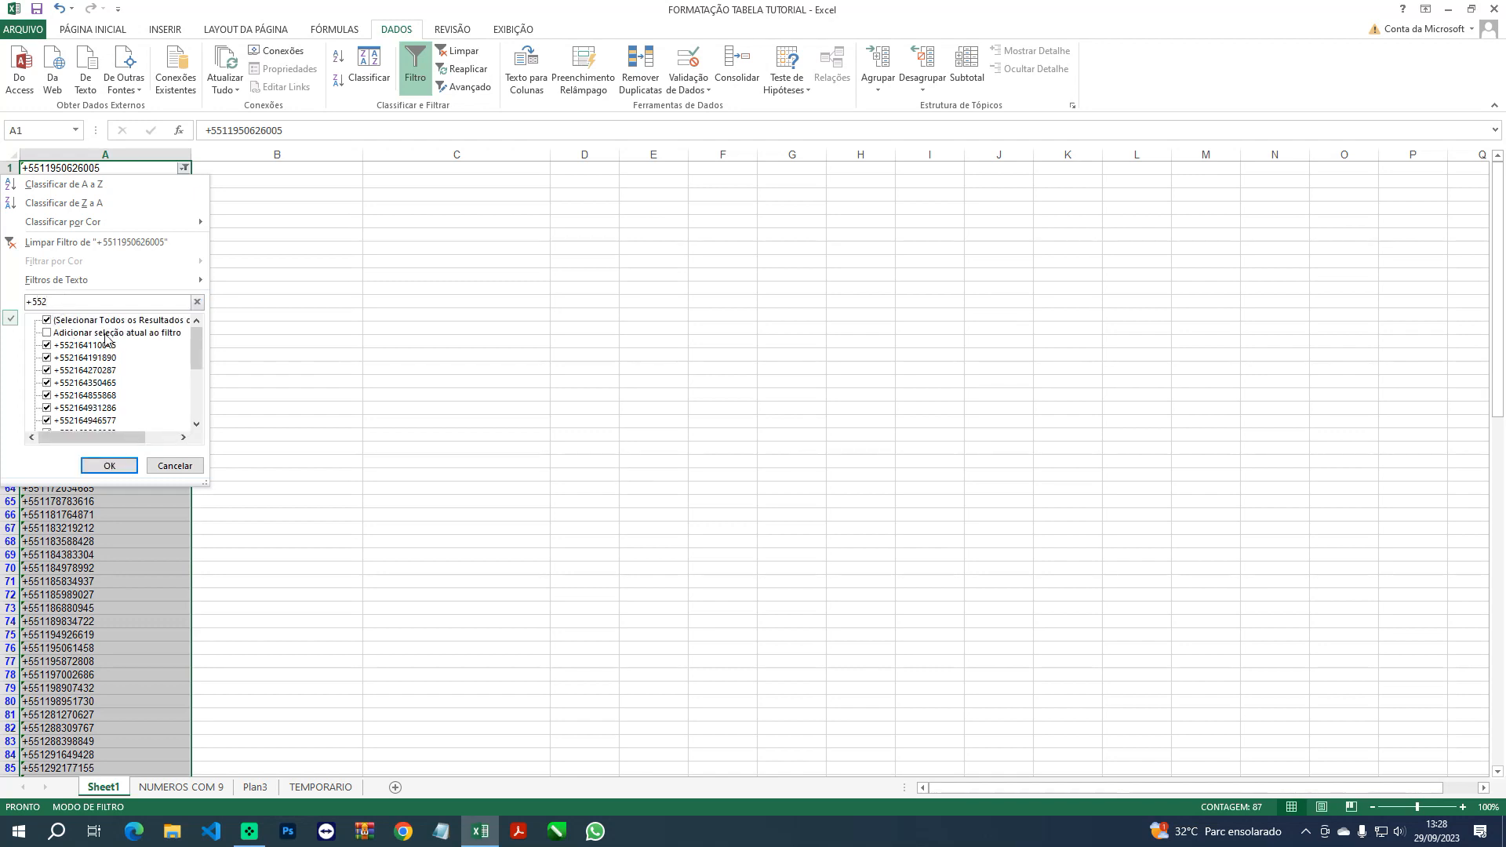
{"action": "left_click_drag", "start_coordinate": [197, 345], "coordinate": [199, 404]}
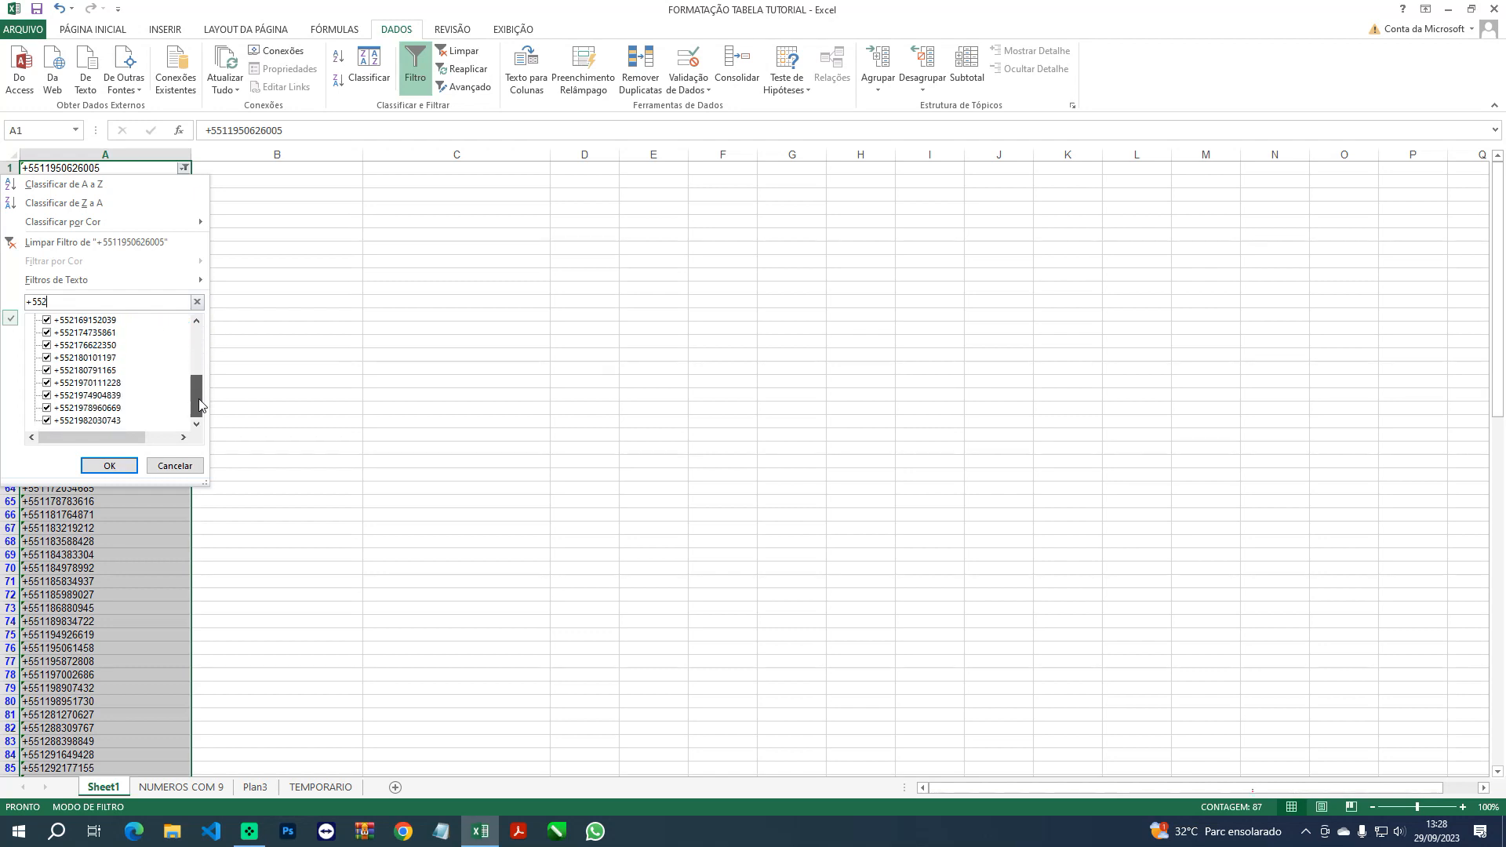
{"action": "left_click", "coordinate": [109, 465]}
{"action": "left_click", "coordinate": [126, 374]}
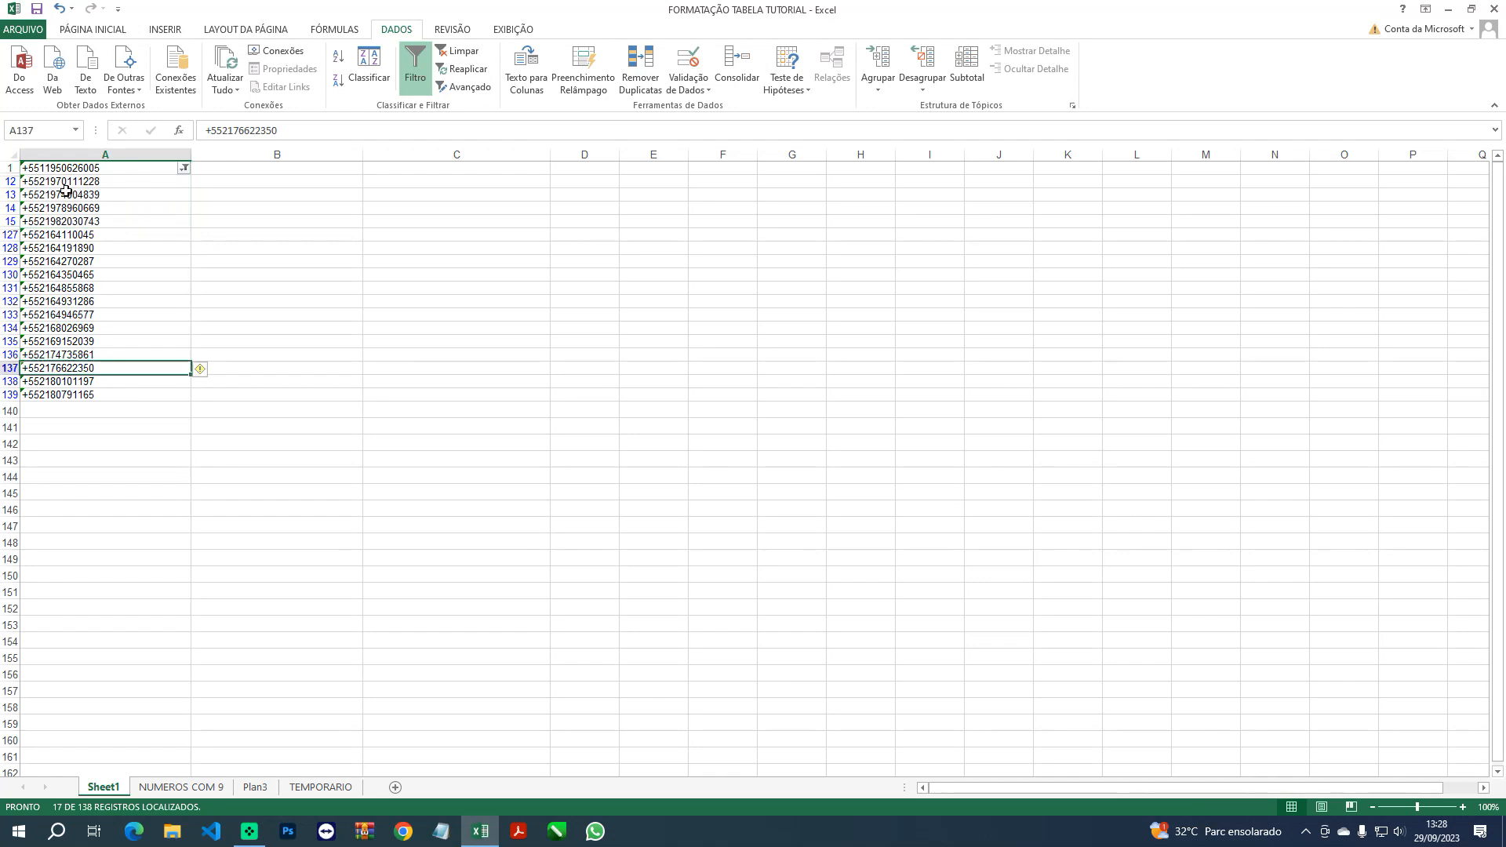
Select the filtered numbers A12:A139 on Sheet1 and clear the old numbers from column A of TEMPORARIO
{"action": "left_click_drag", "start_coordinate": [66, 183], "coordinate": [66, 395]}
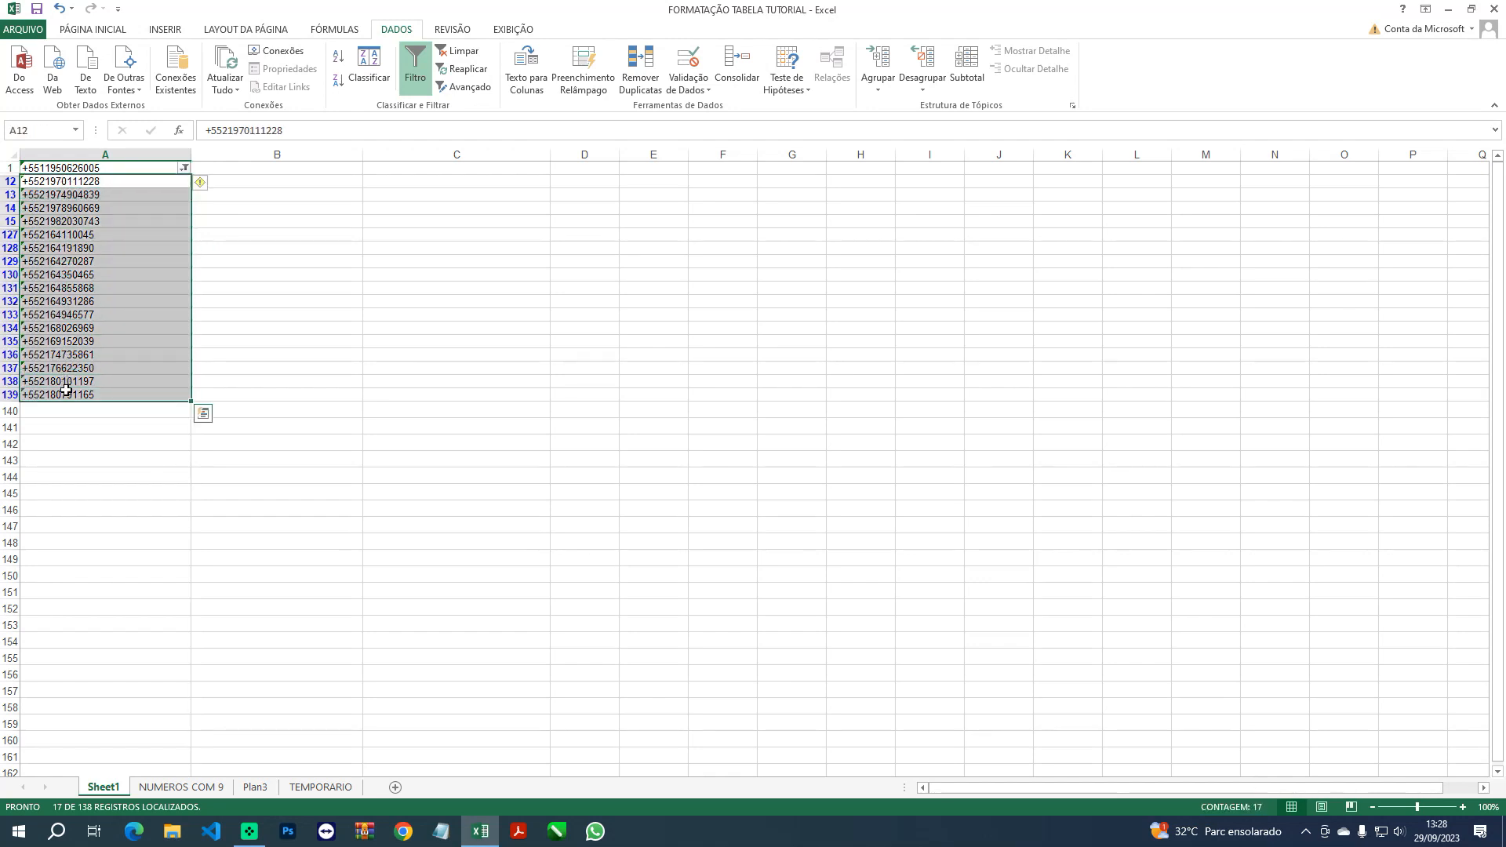
{"action": "key", "text": "ctrl+c"}
{"action": "left_click", "coordinate": [319, 787]}
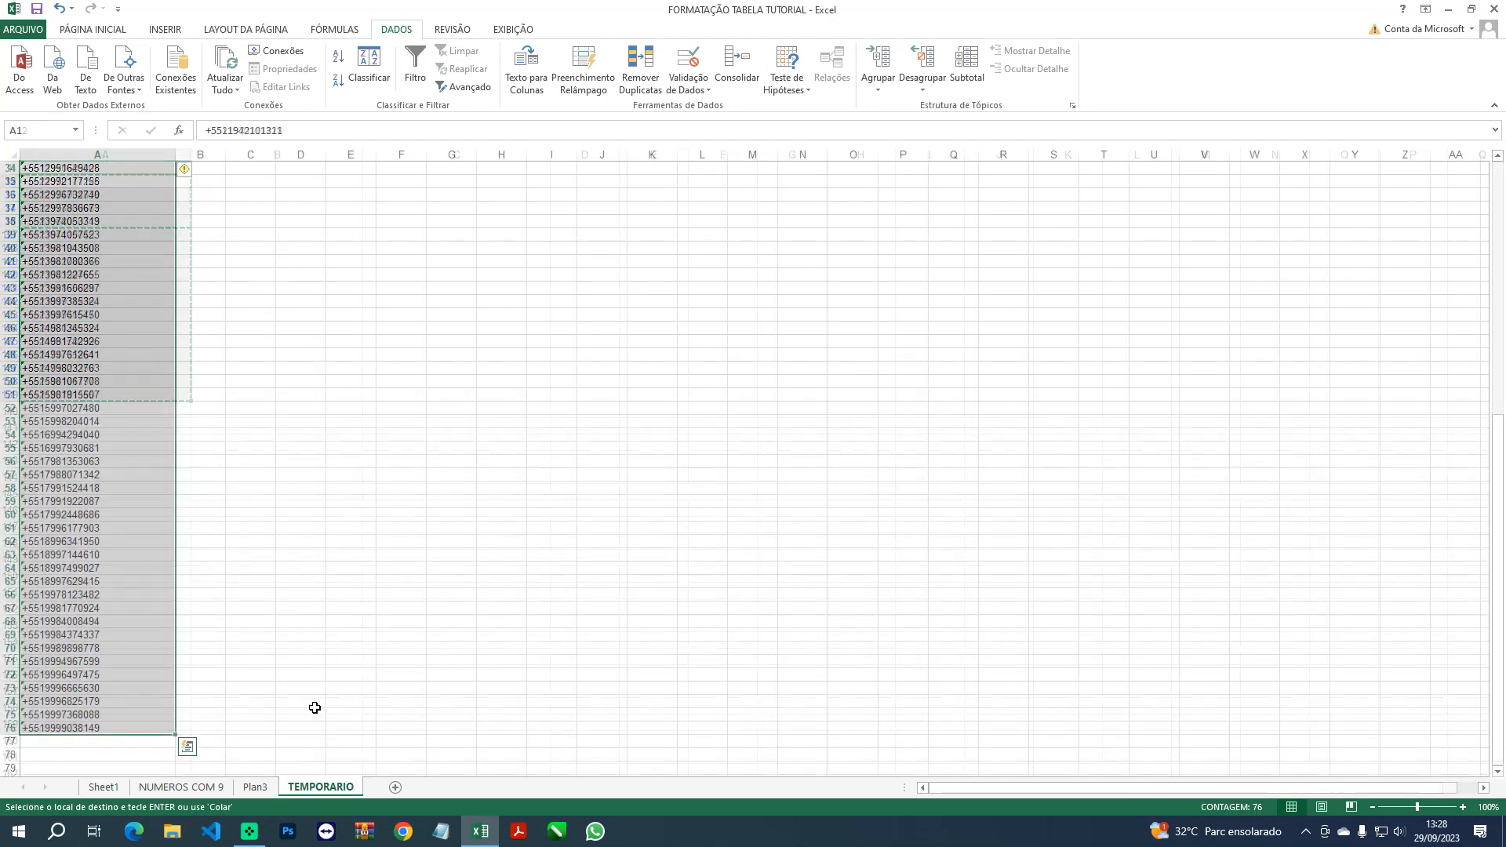
{"action": "key", "text": "Delete"}
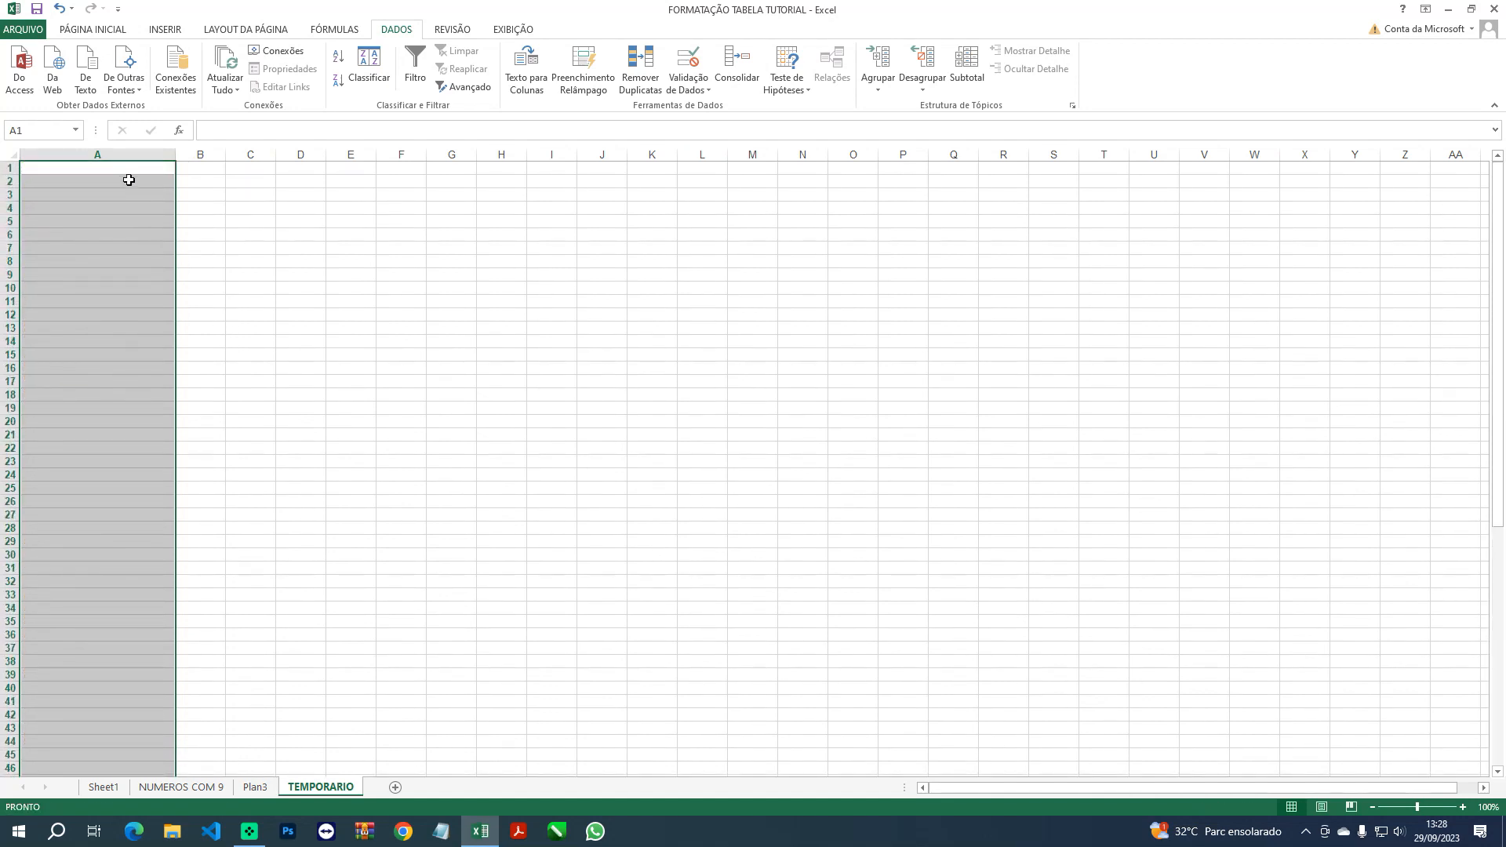
{"action": "left_click", "coordinate": [124, 168]}
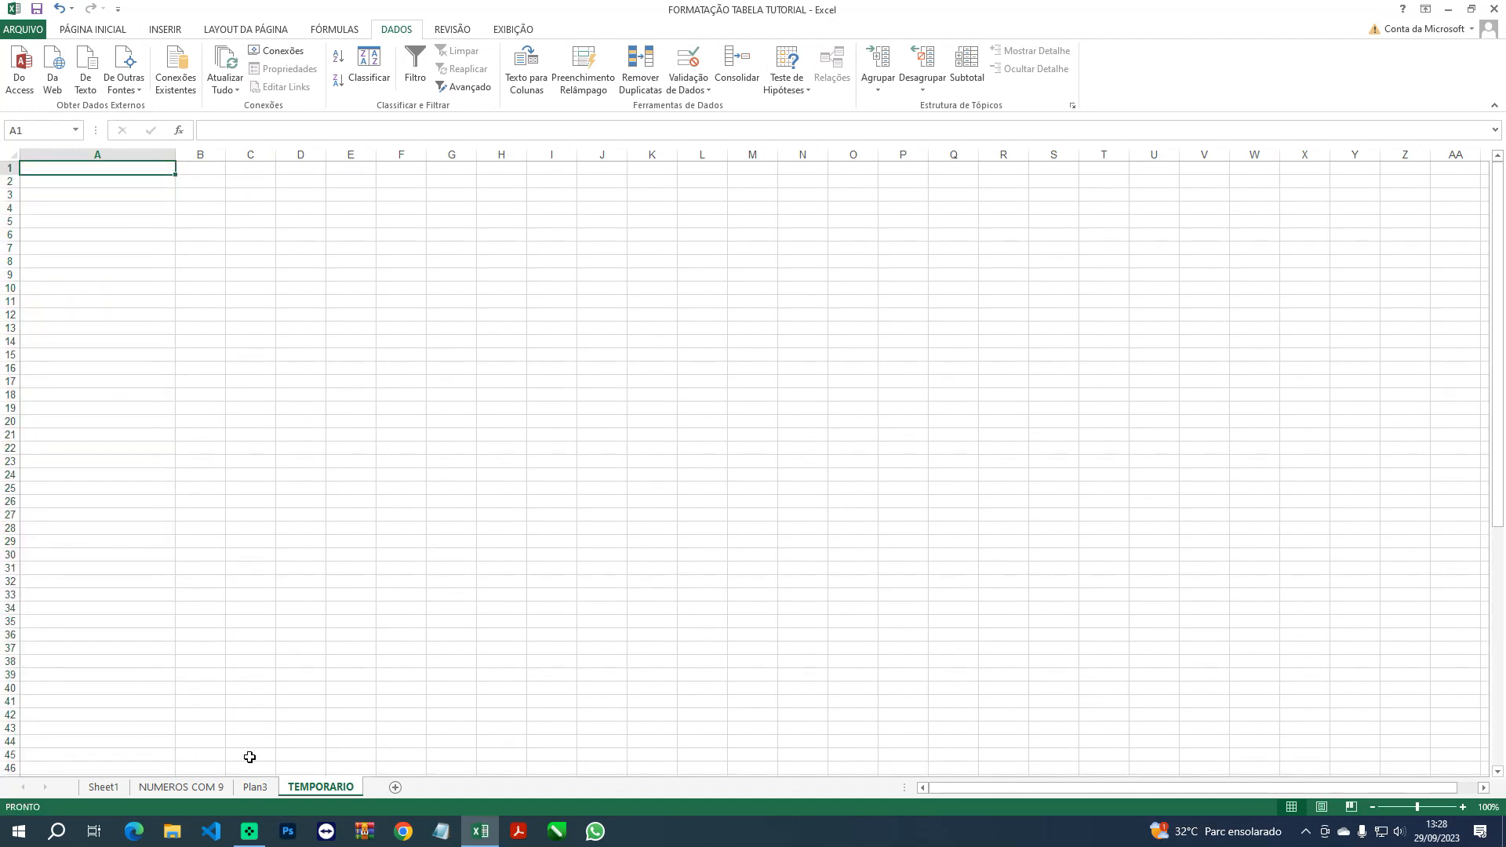
Copy the filtered numbers from Sheet1 to A1 of TEMPORARIO and widen column B
{"action": "left_click", "coordinate": [177, 789]}
{"action": "left_click", "coordinate": [109, 789]}
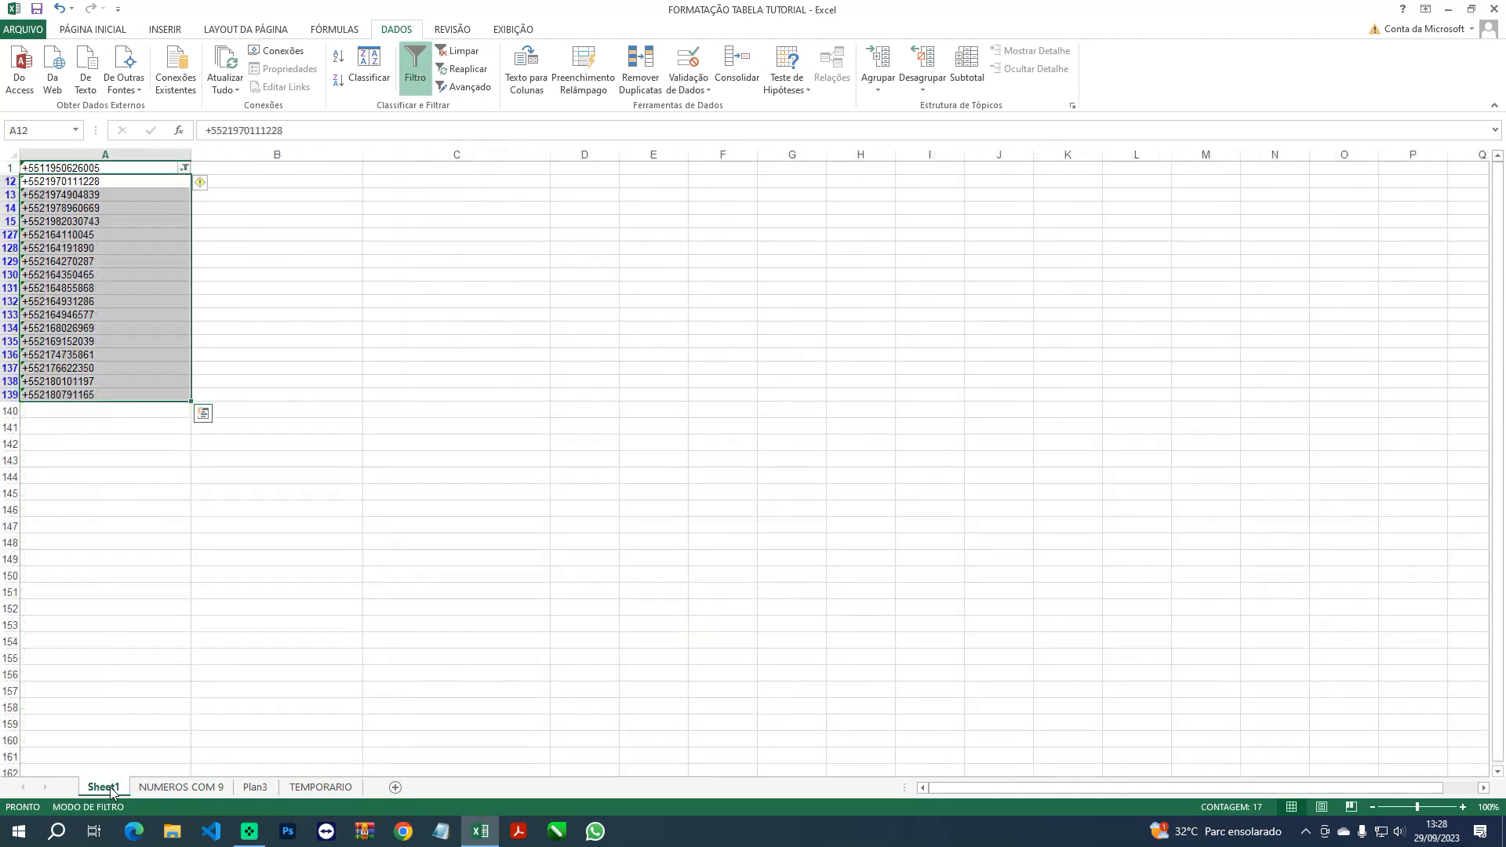
{"action": "key", "text": "ctrl+c"}
{"action": "left_click", "coordinate": [321, 787]}
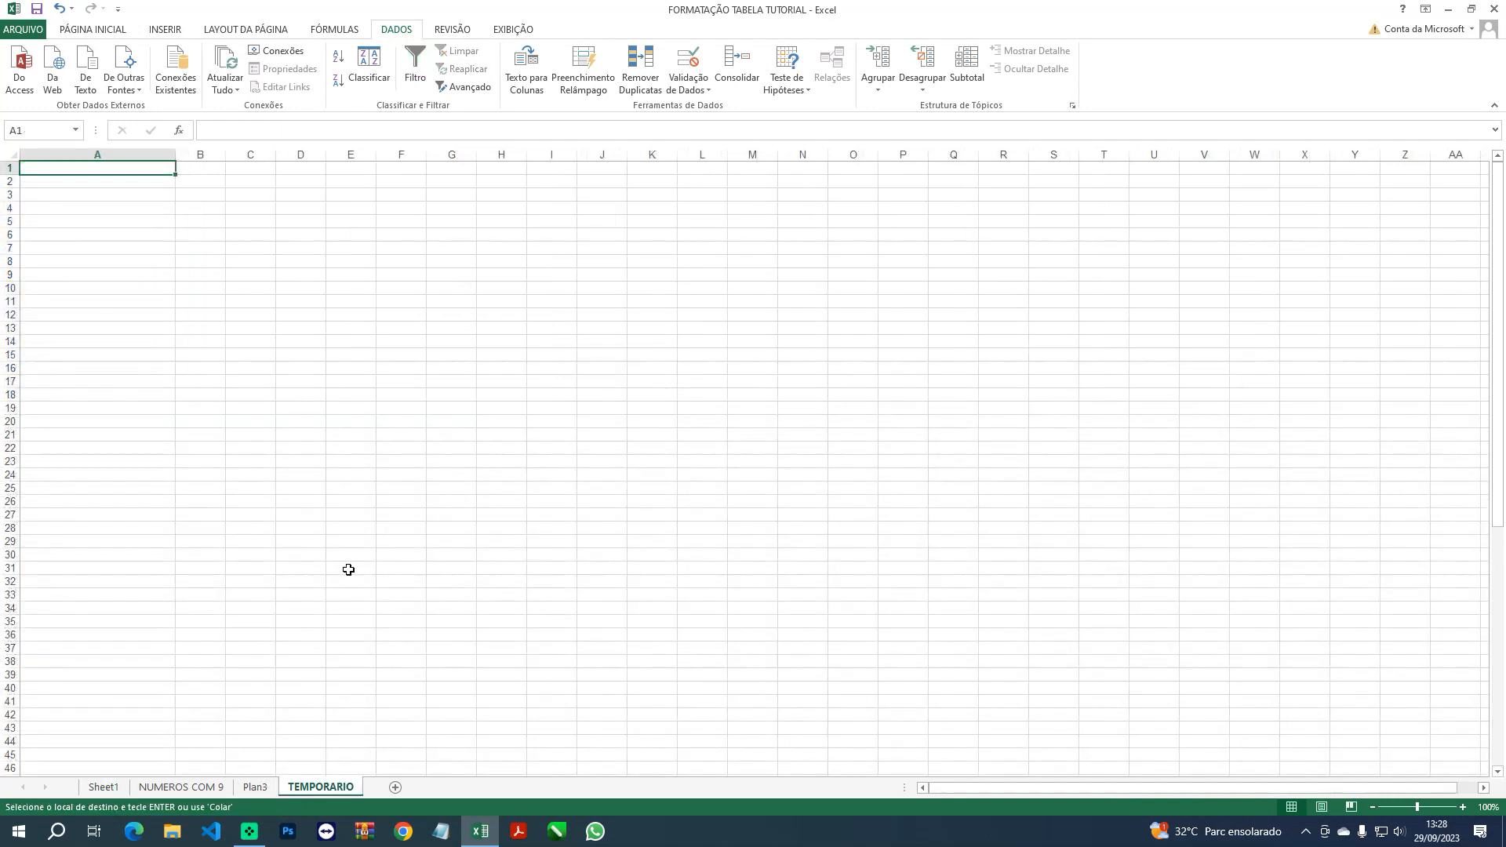
{"action": "key", "text": "ctrl+v"}
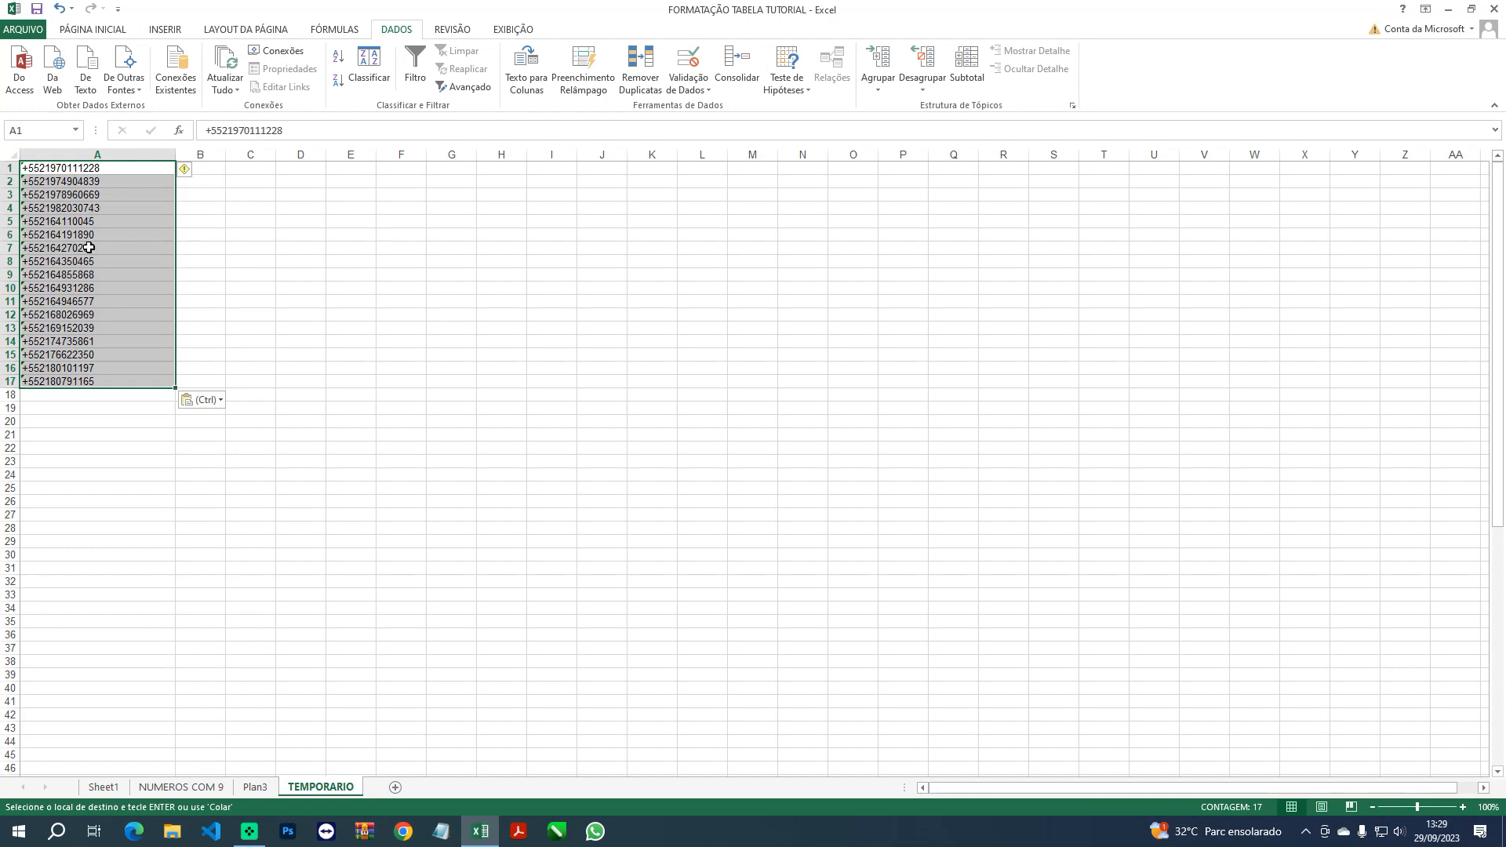
{"action": "key", "text": "Escape"}
{"action": "left_click_drag", "start_coordinate": [225, 152], "coordinate": [350, 152]}
{"action": "left_click", "coordinate": [238, 169]}
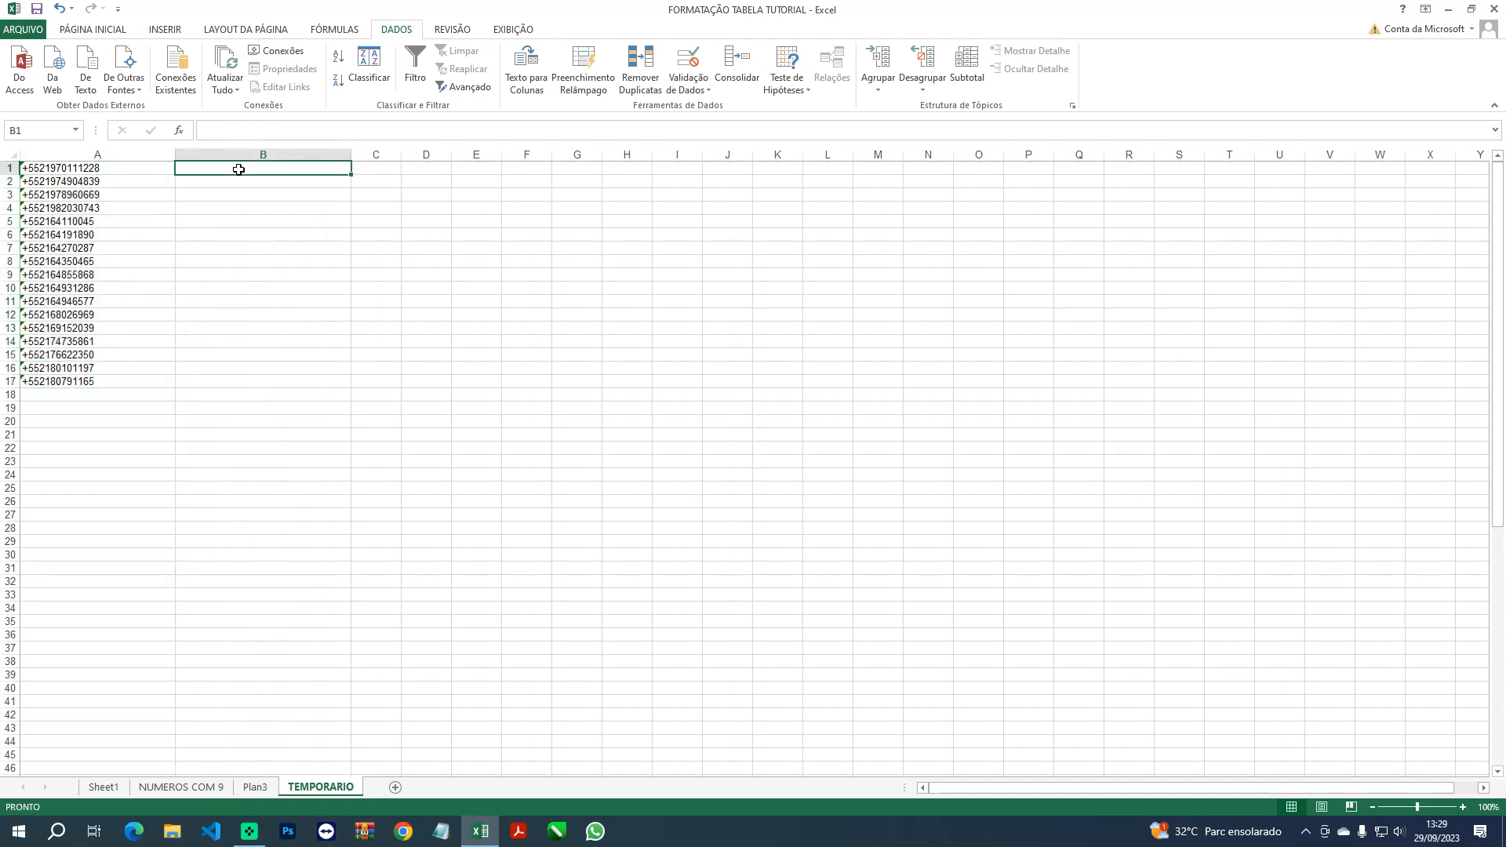
{"action": "type", "text": "=ESQ"}
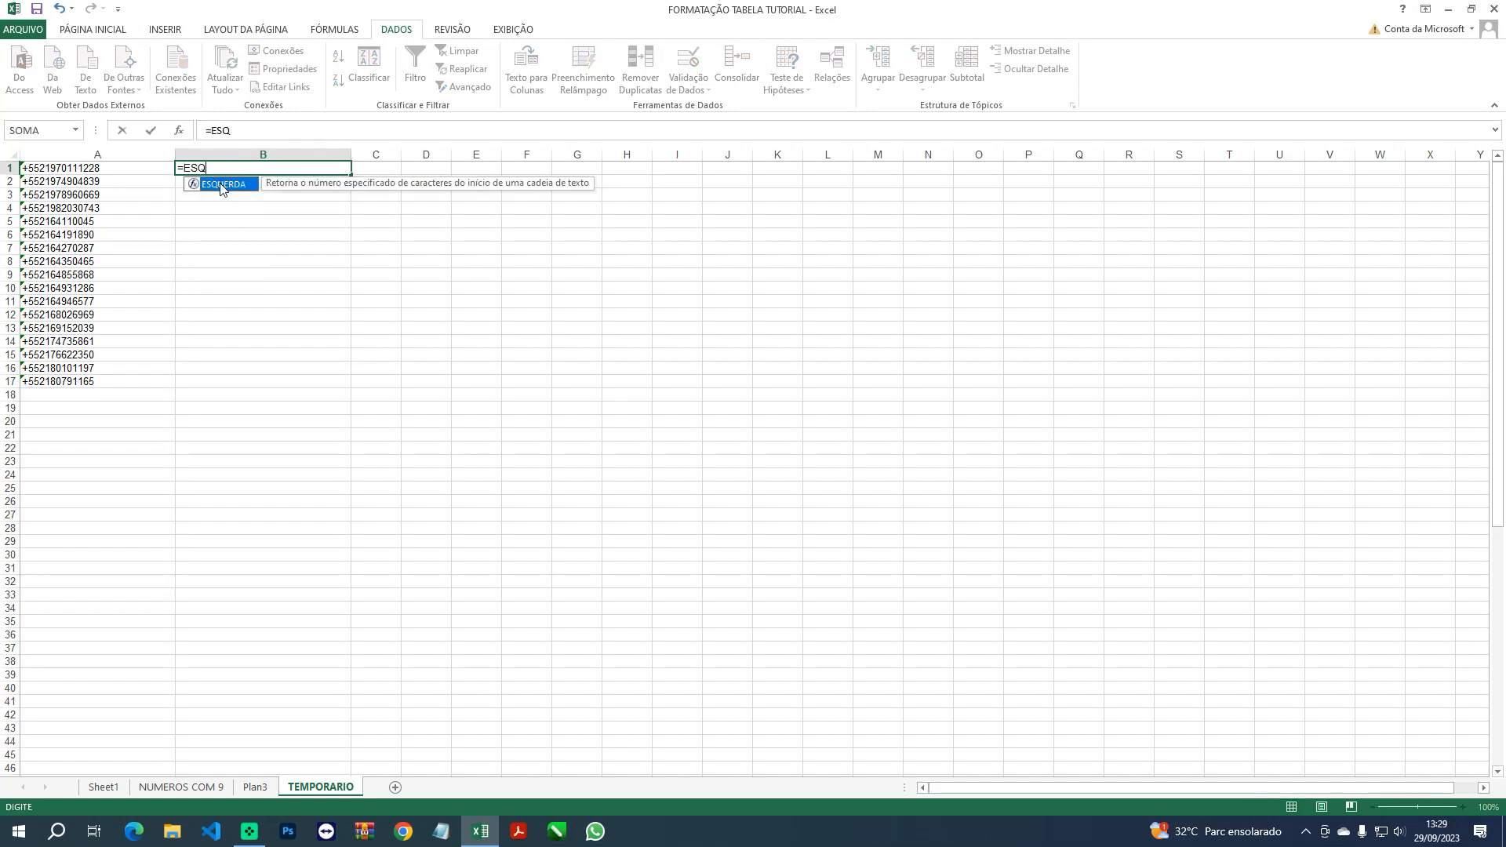
{"action": "double_click", "coordinate": [222, 185]}
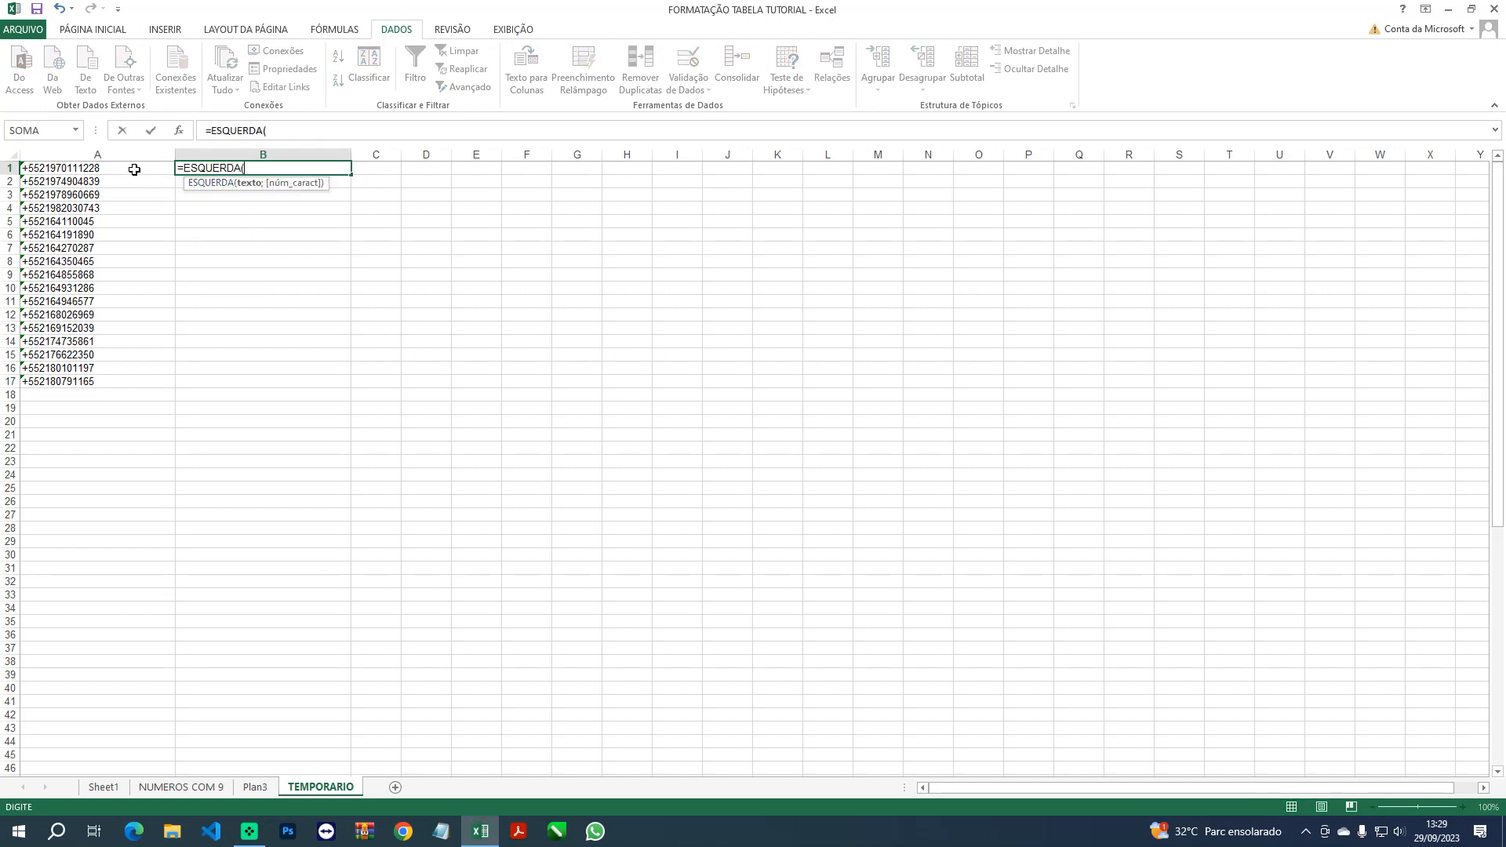
{"action": "left_click", "coordinate": [125, 168]}
{"action": "type", "text": ";4)&"}
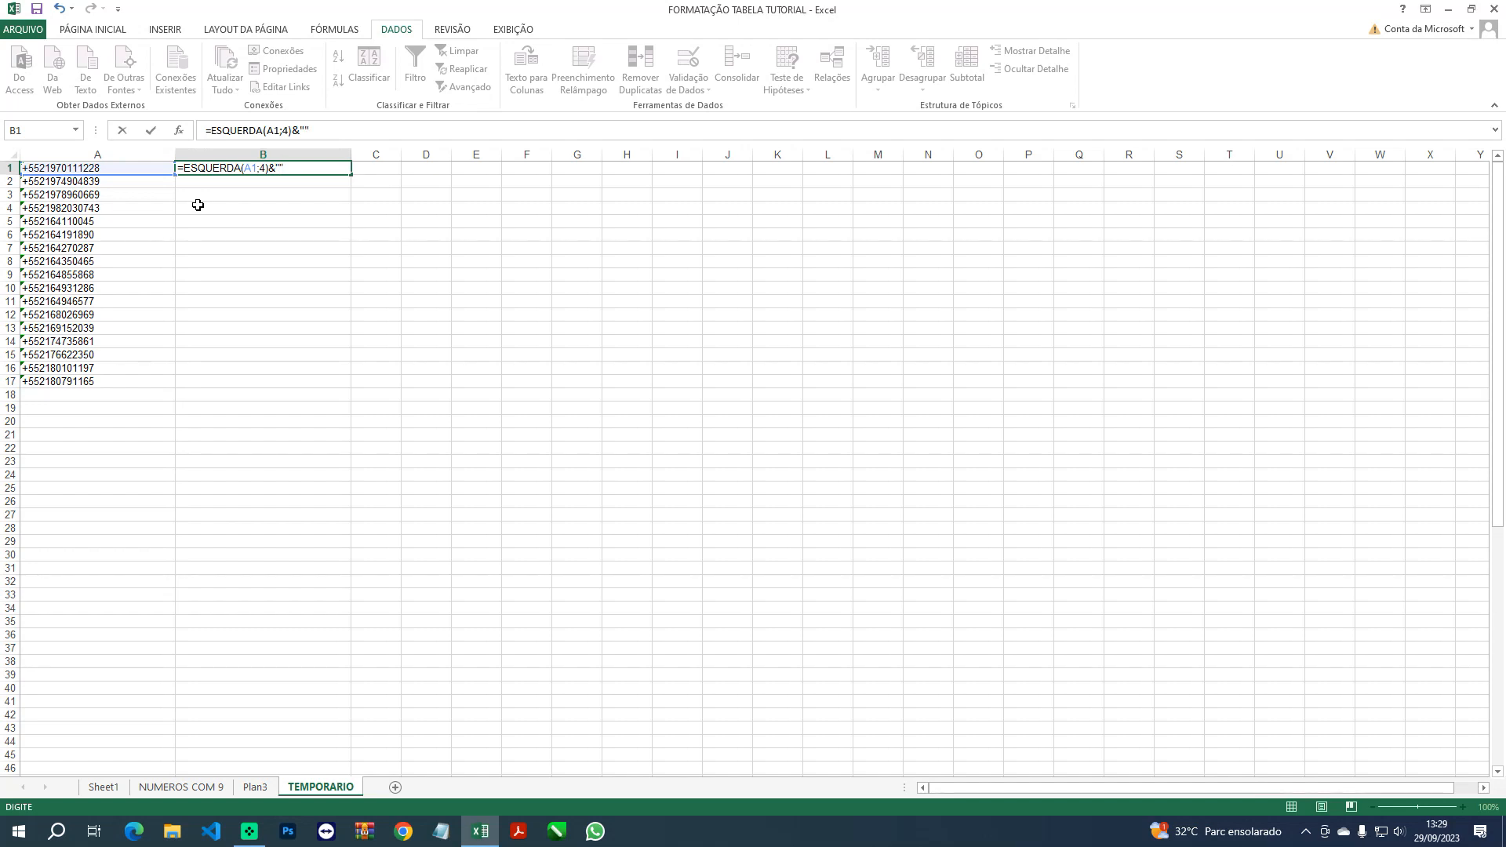
{"action": "type", "text": "DIRE"}
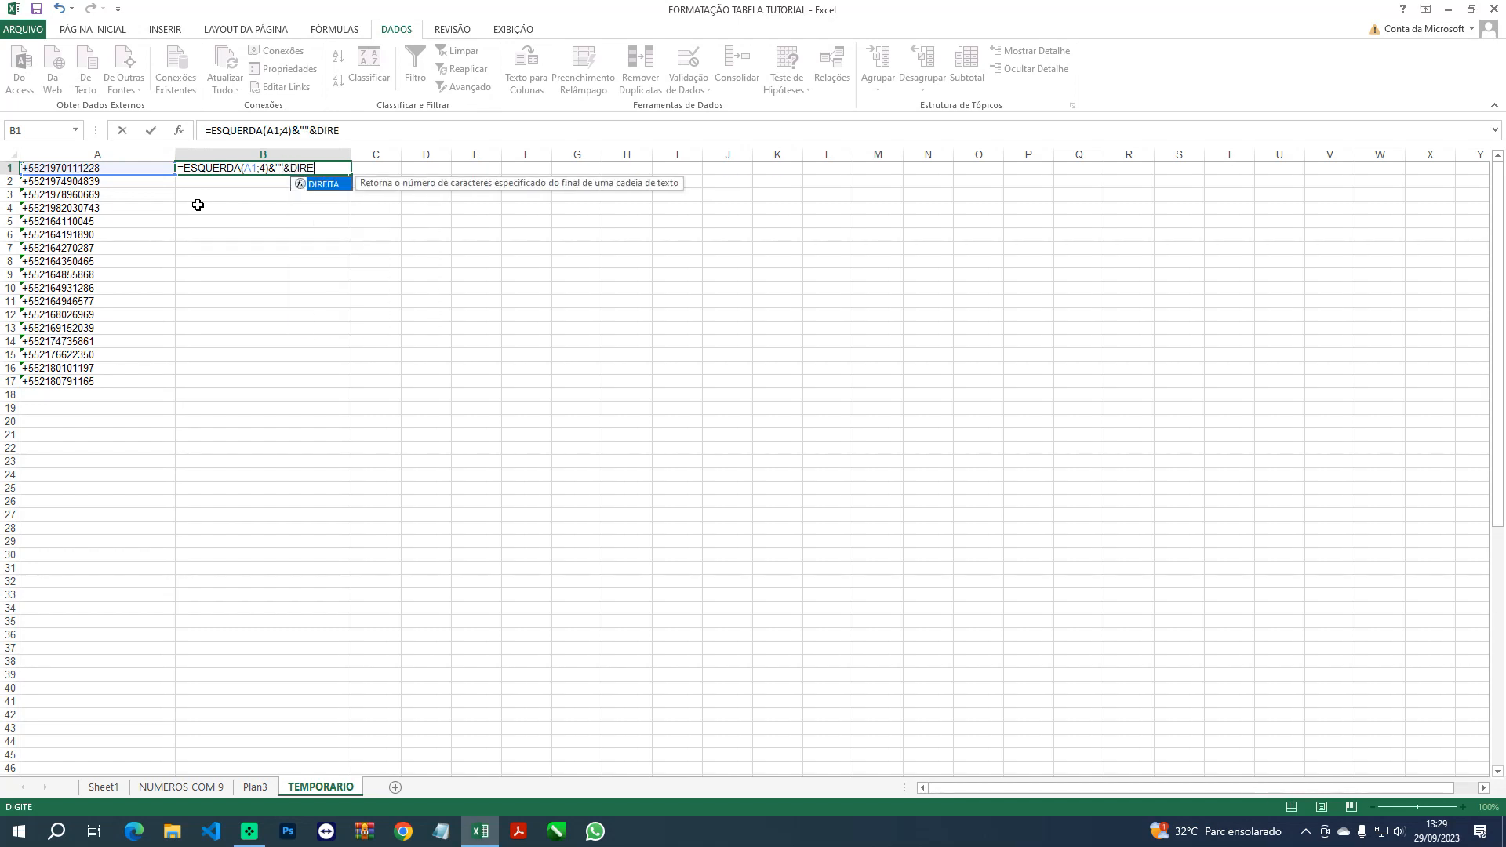
{"action": "double_click", "coordinate": [321, 191]}
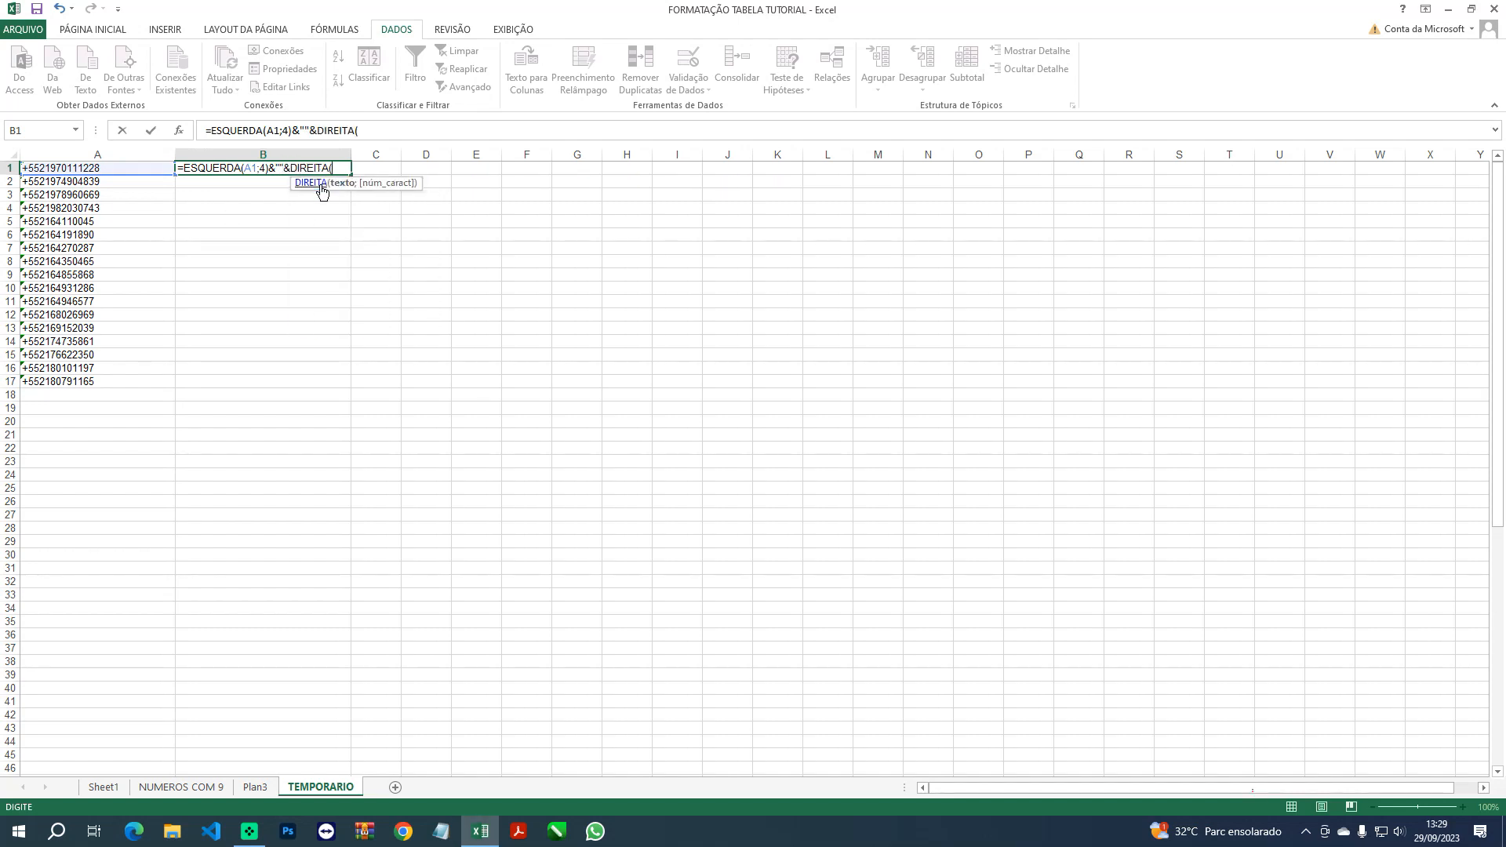
{"action": "left_click", "coordinate": [94, 168]}
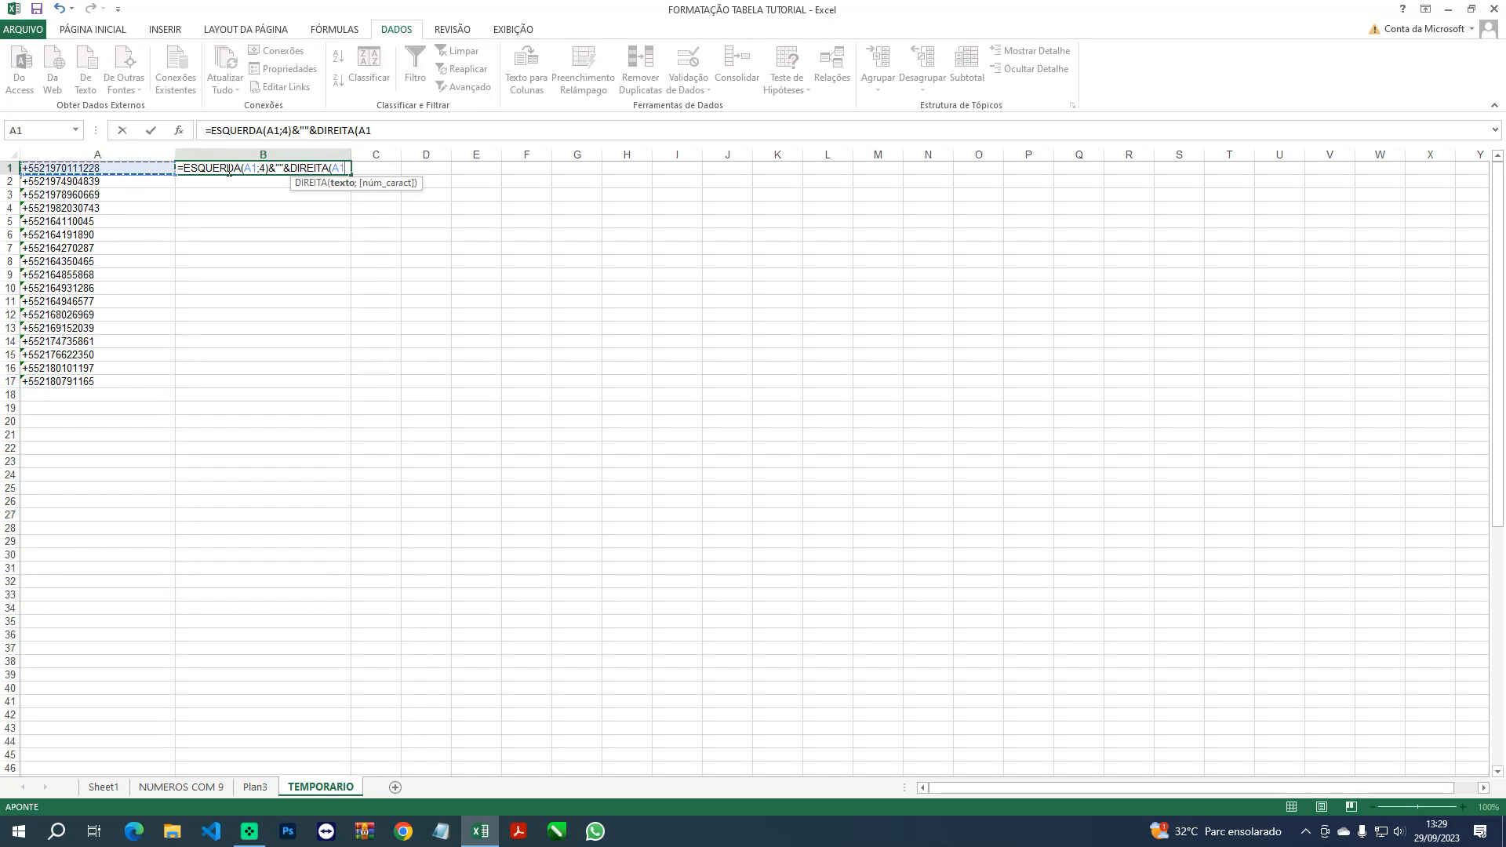
{"action": "left_click", "coordinate": [263, 167]}
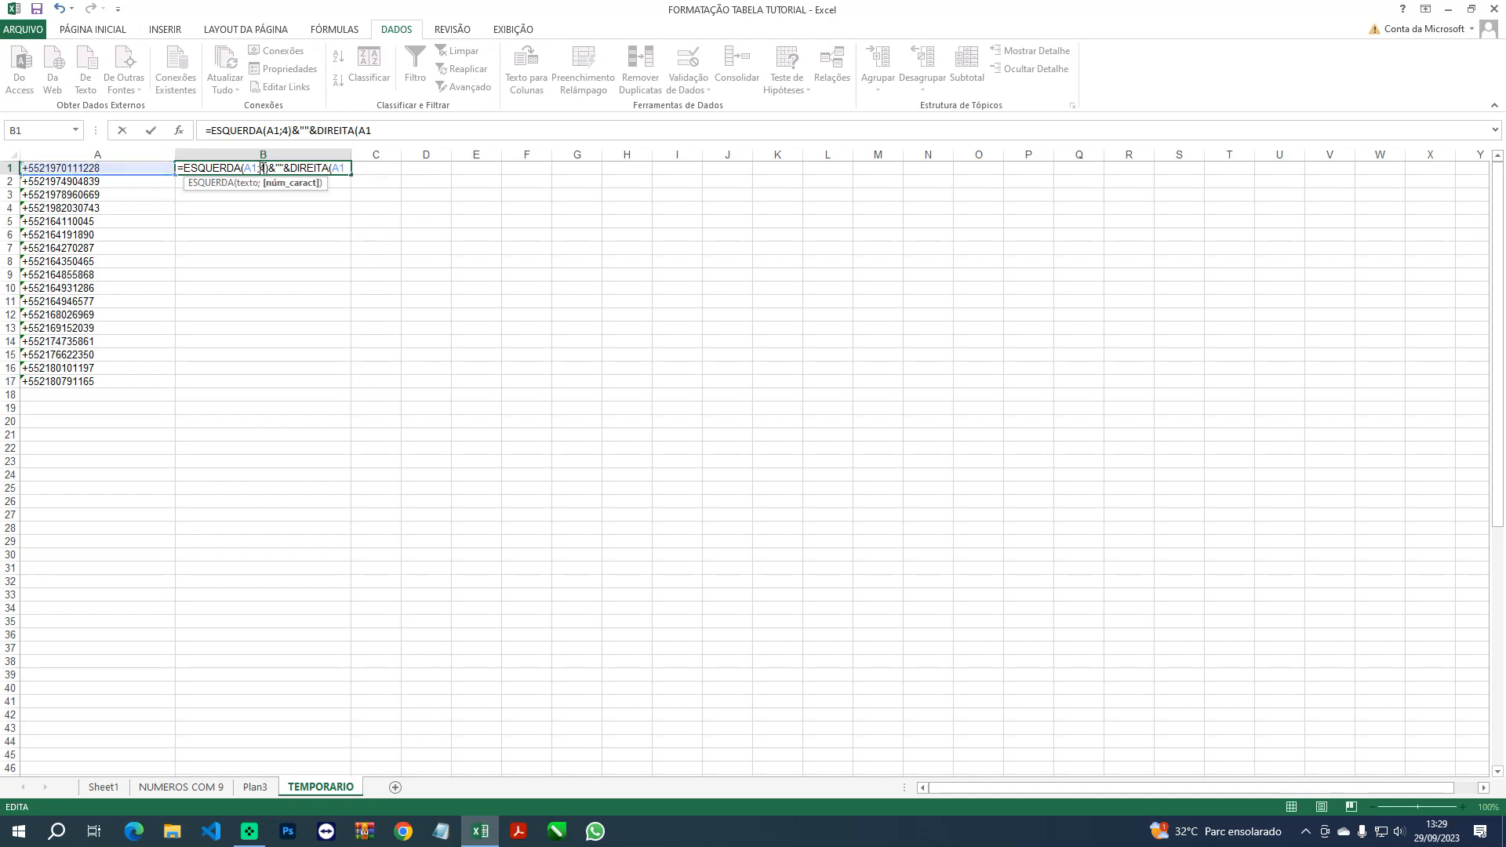
{"action": "key", "text": "BackSpace"}
{"action": "type", "text": "5"}
{"action": "type", "text": ";"}
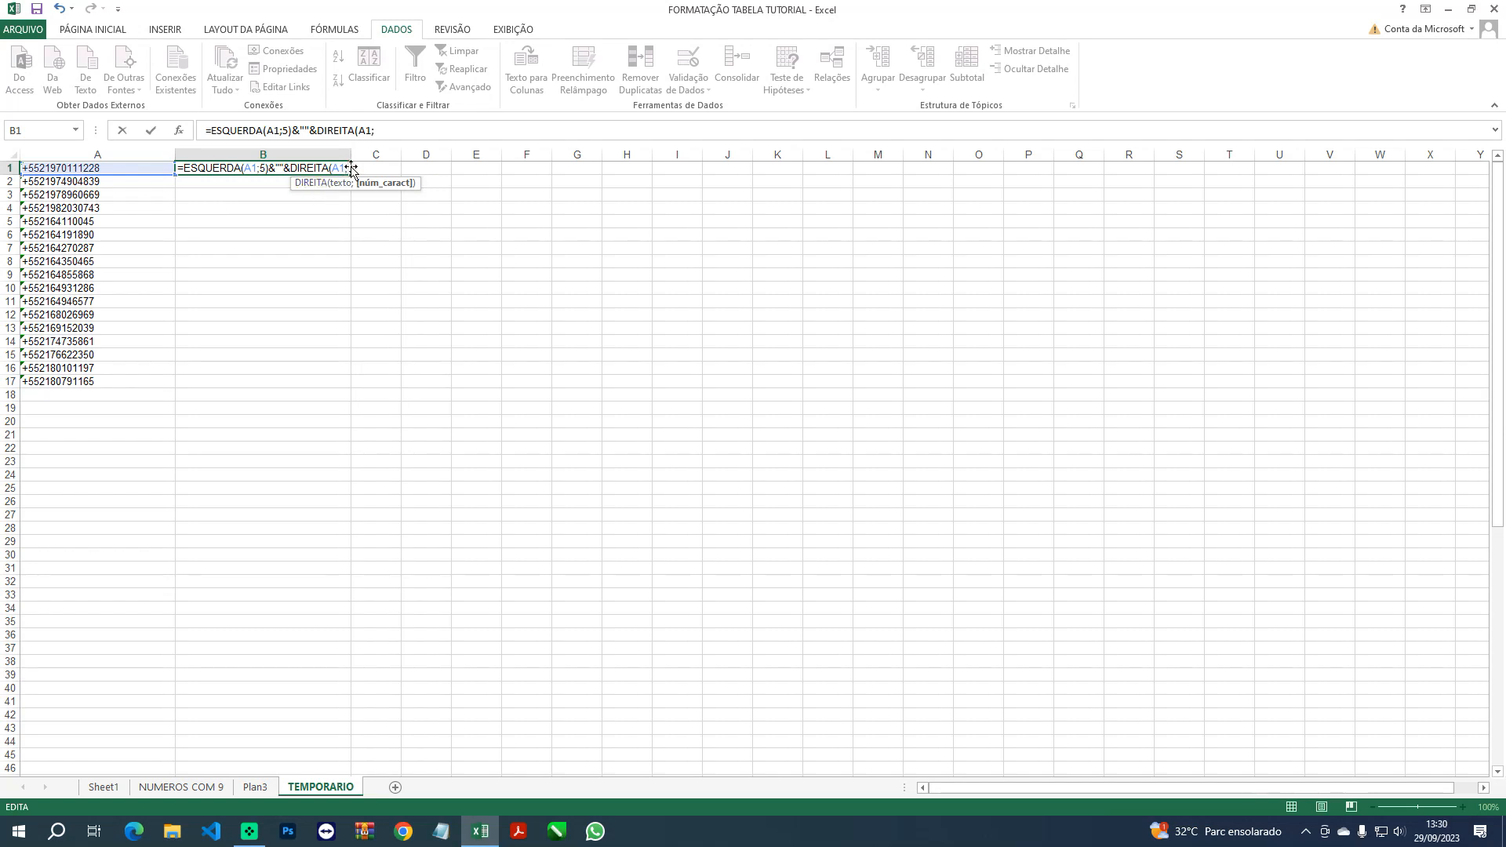
{"action": "left_click_drag", "start_coordinate": [348, 169], "coordinate": [178, 168]}
{"action": "key", "text": "BackSpace"}
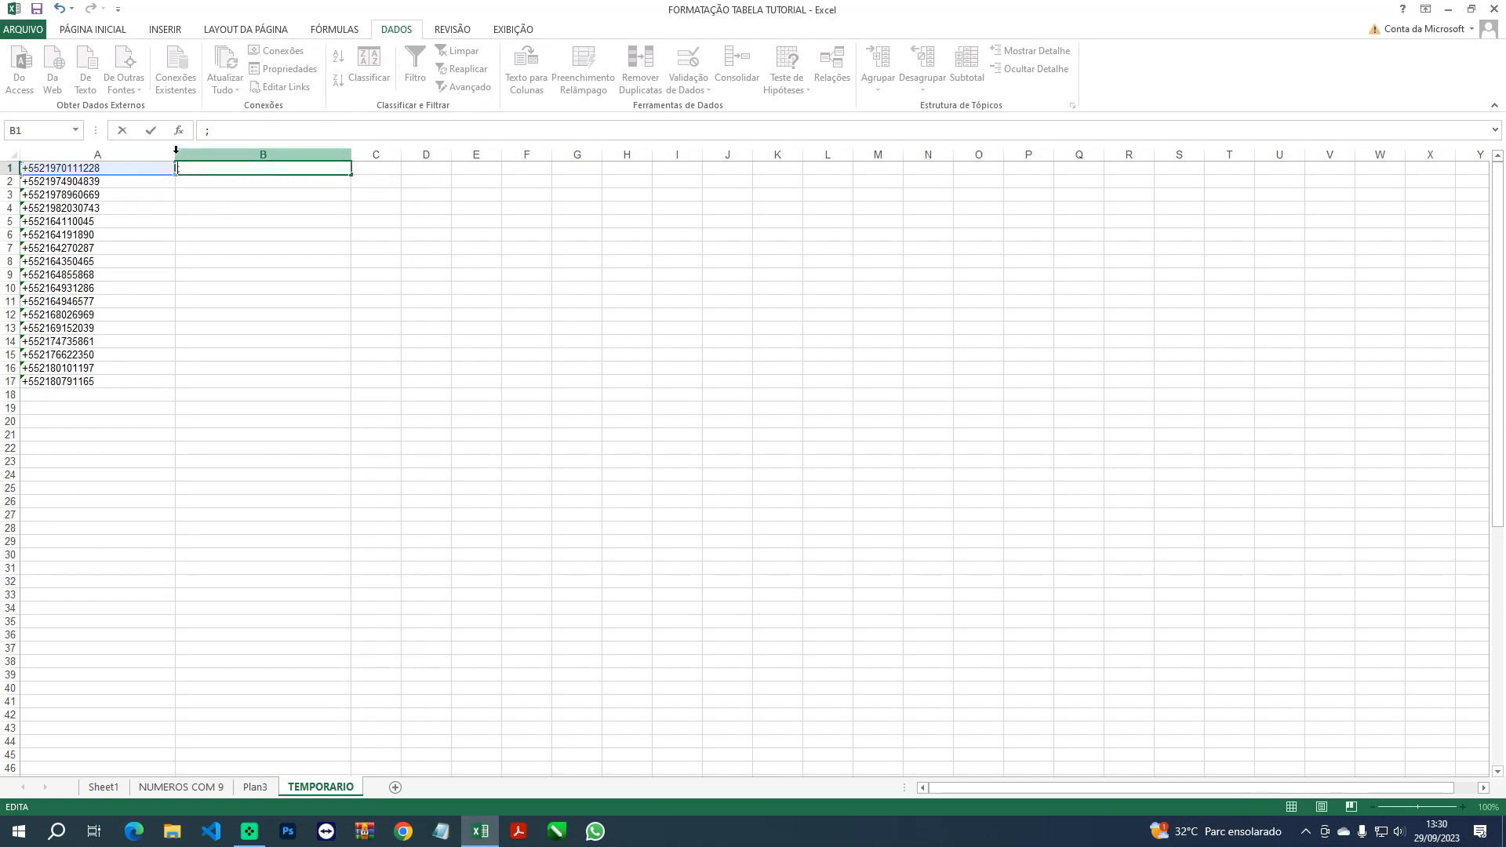
{"action": "key", "text": "Escape"}
{"action": "left_click", "coordinate": [239, 299]}
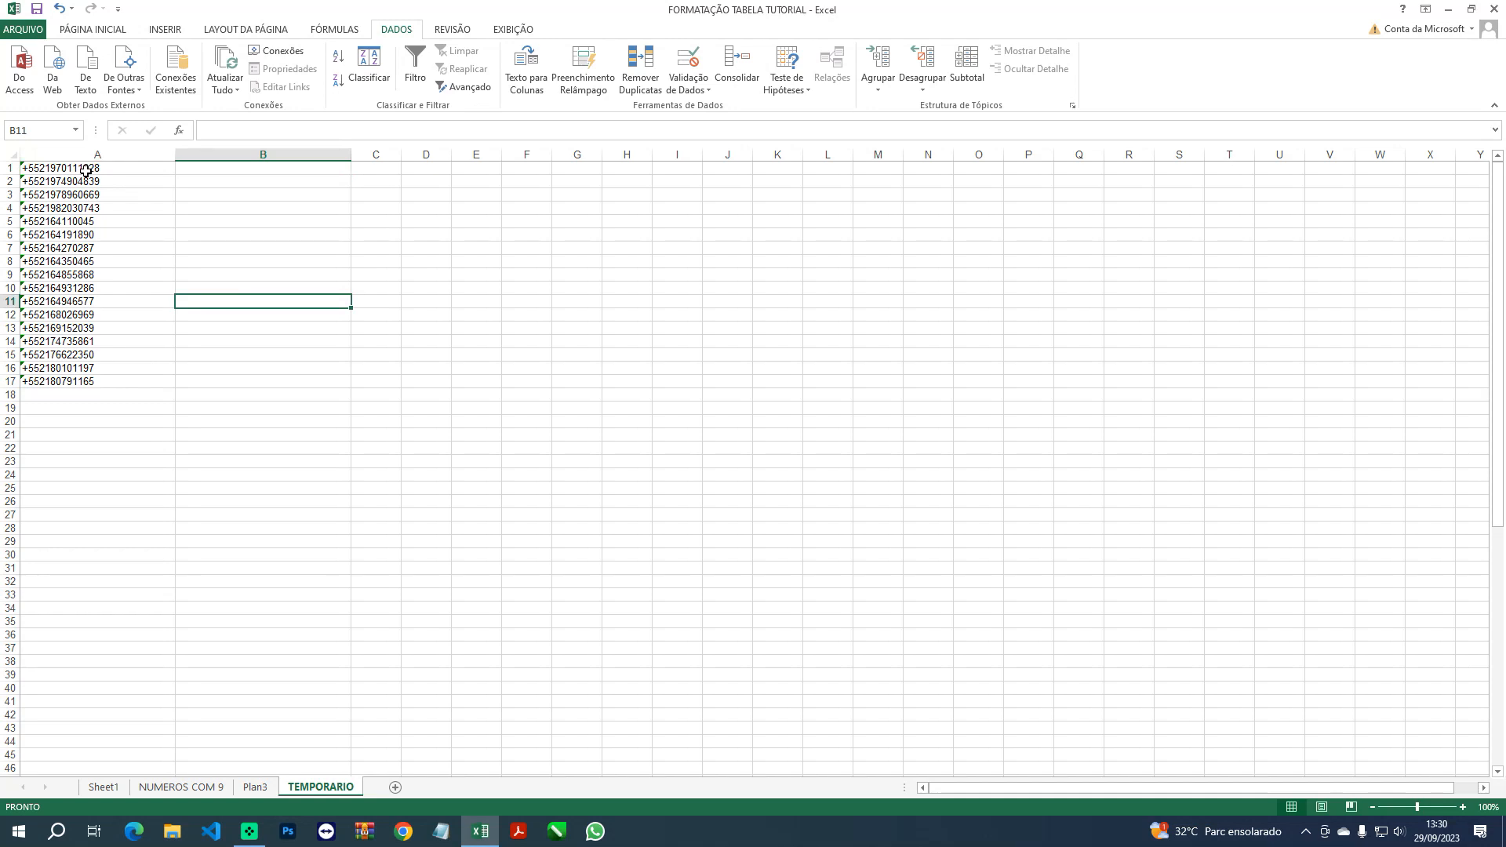
Copy A1:A4 of TEMPORARIO to A88 of NUMEROS COM 9 and extend the character-count formula from B87 down to B91
{"action": "left_click_drag", "start_coordinate": [104, 210], "coordinate": [2, 165]}
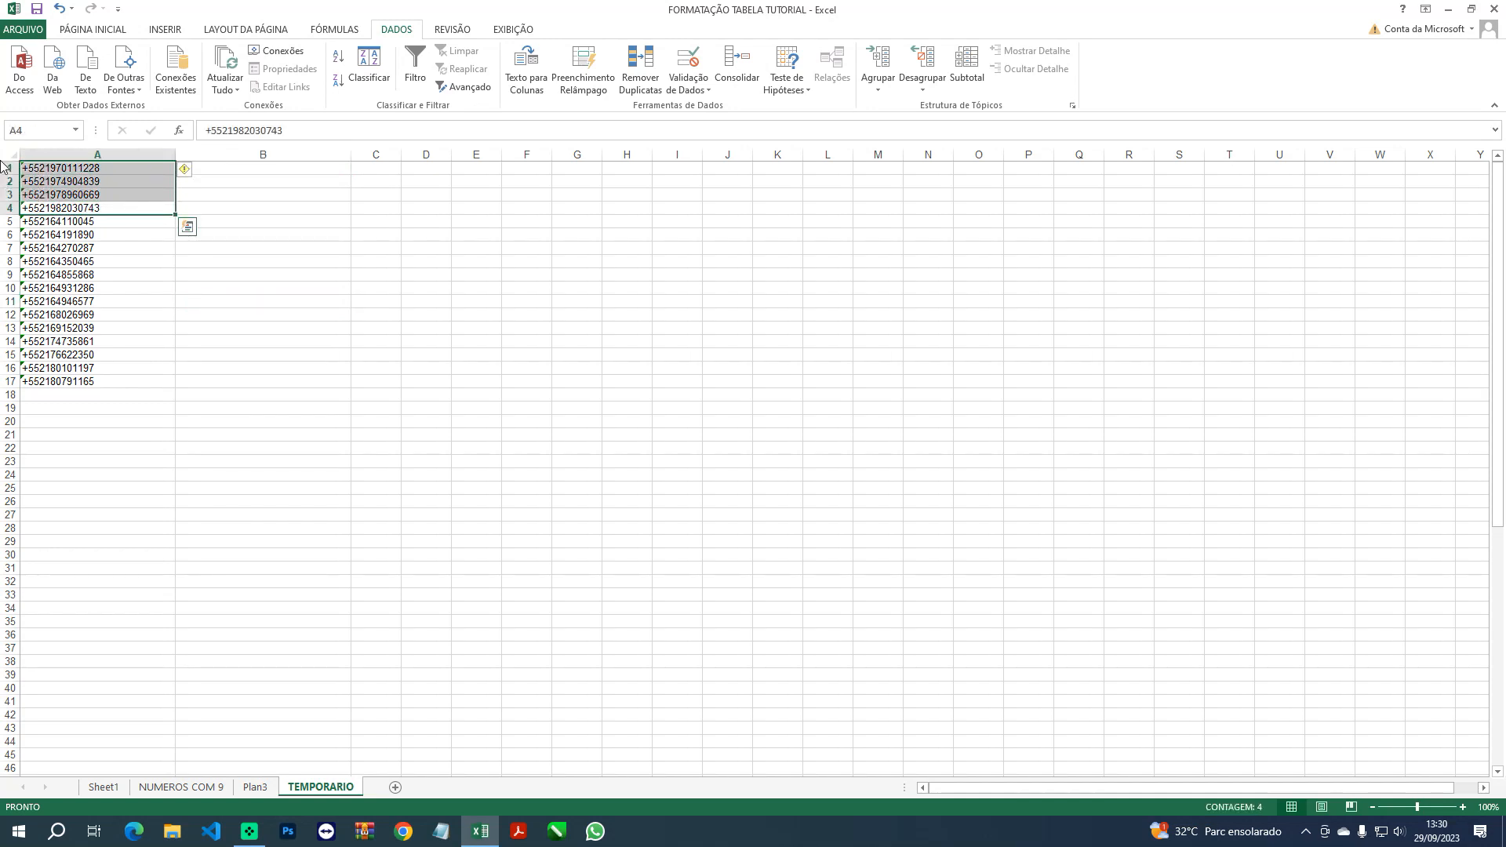
{"action": "key", "text": "ctrl+c"}
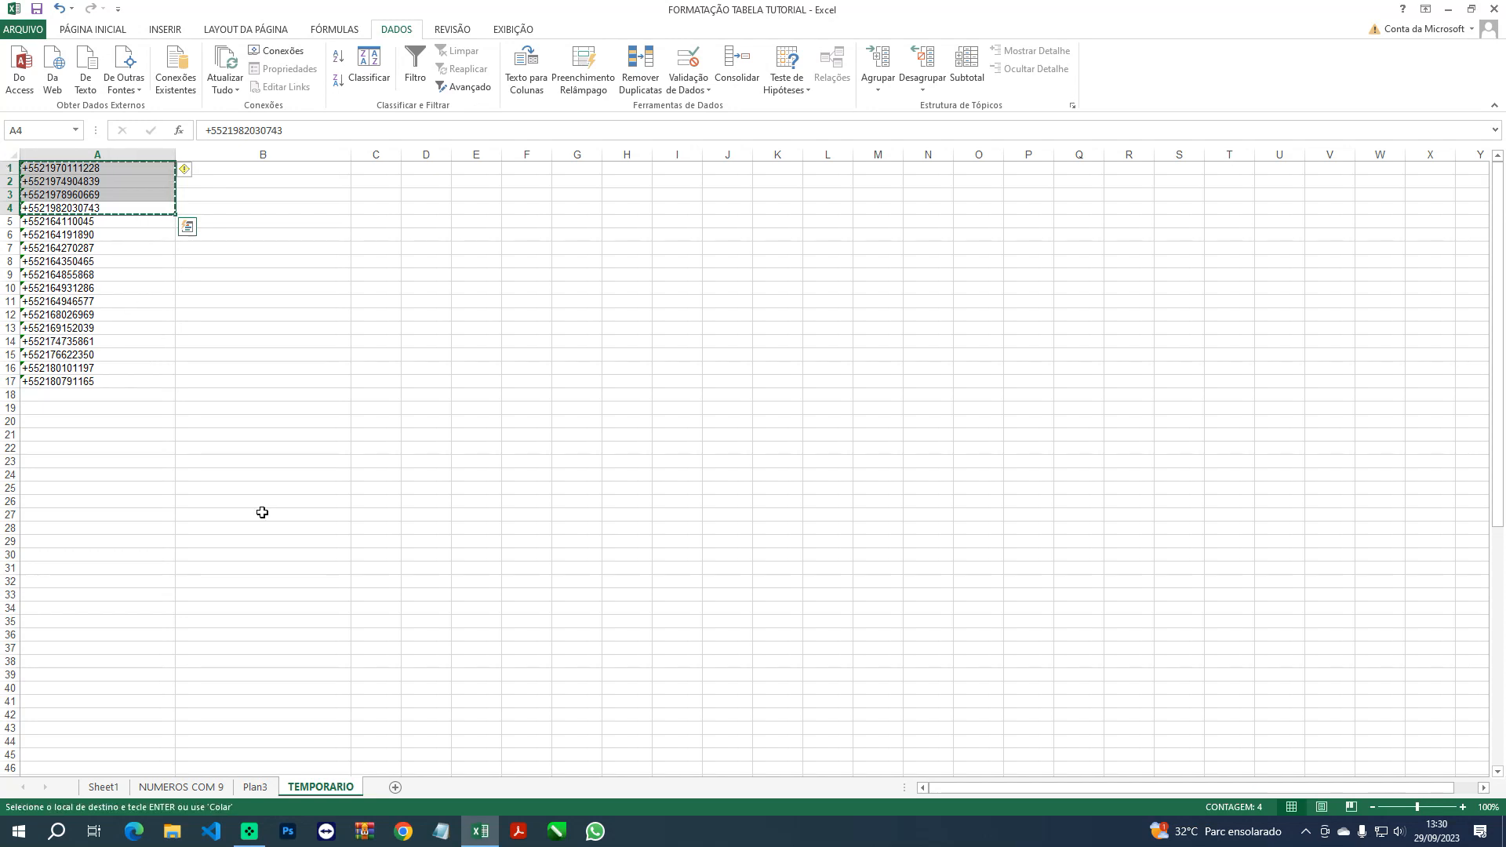
{"action": "left_click", "coordinate": [196, 788]}
{"action": "scroll", "coordinate": [164, 686], "scroll_direction": "down", "scroll_amount": 20}
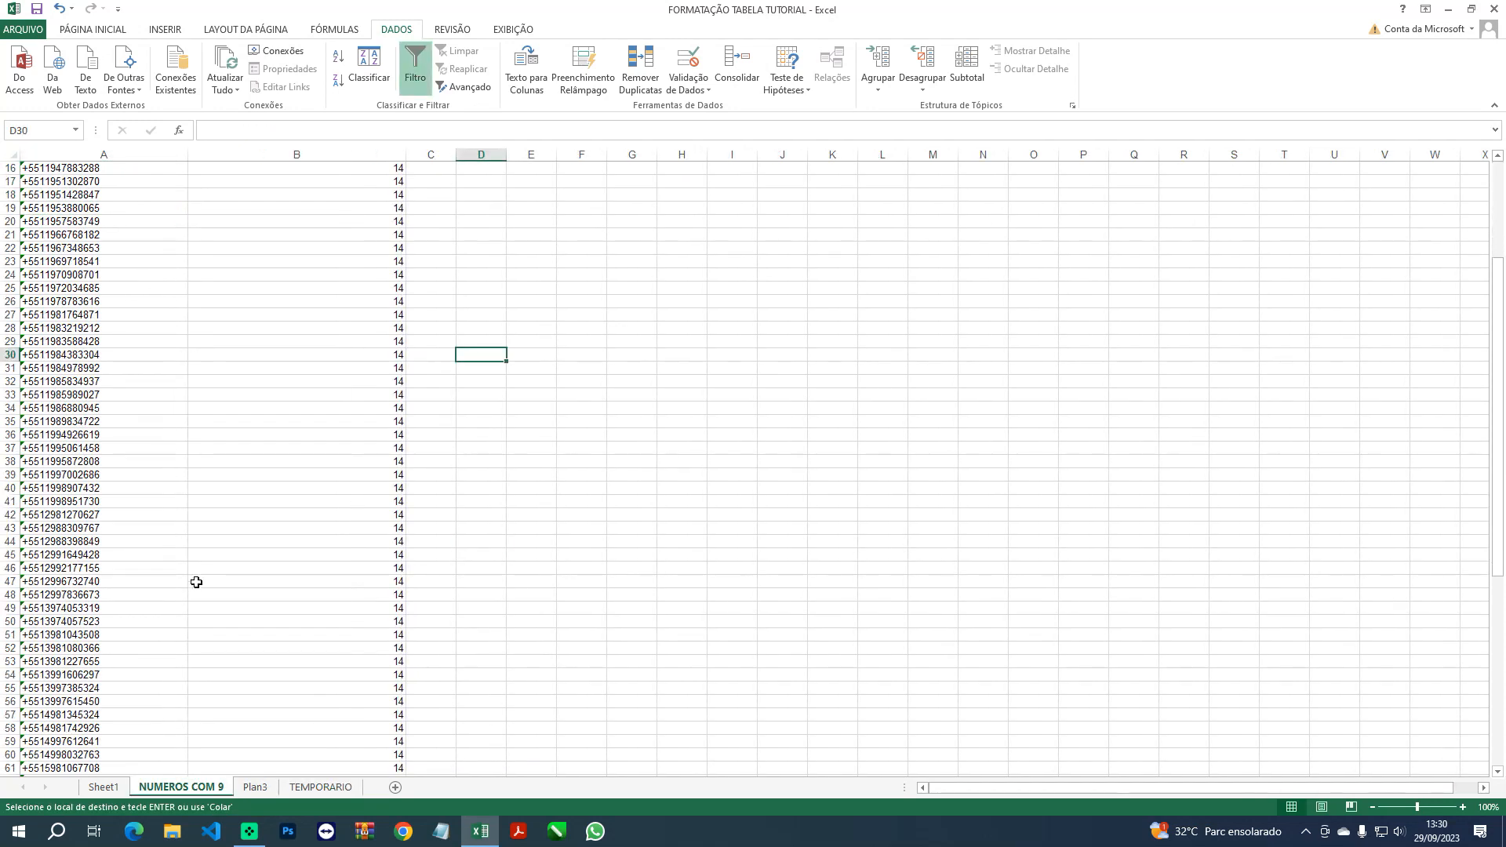
{"action": "left_click", "coordinate": [74, 408]}
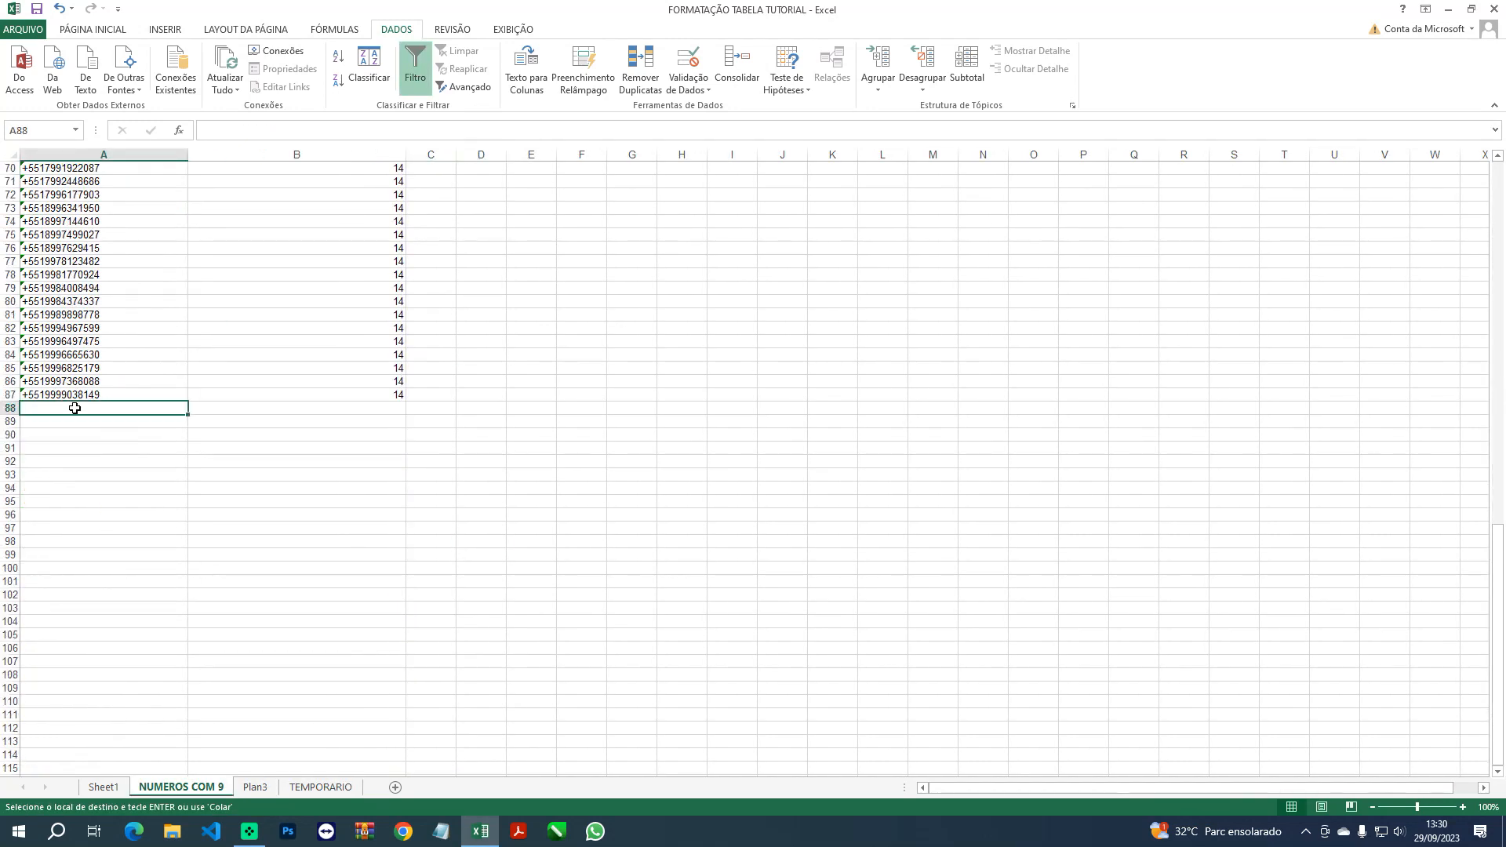
{"action": "key", "text": "ctrl+v"}
{"action": "left_click", "coordinate": [395, 397]}
{"action": "left_click_drag", "start_coordinate": [405, 402], "coordinate": [406, 453]}
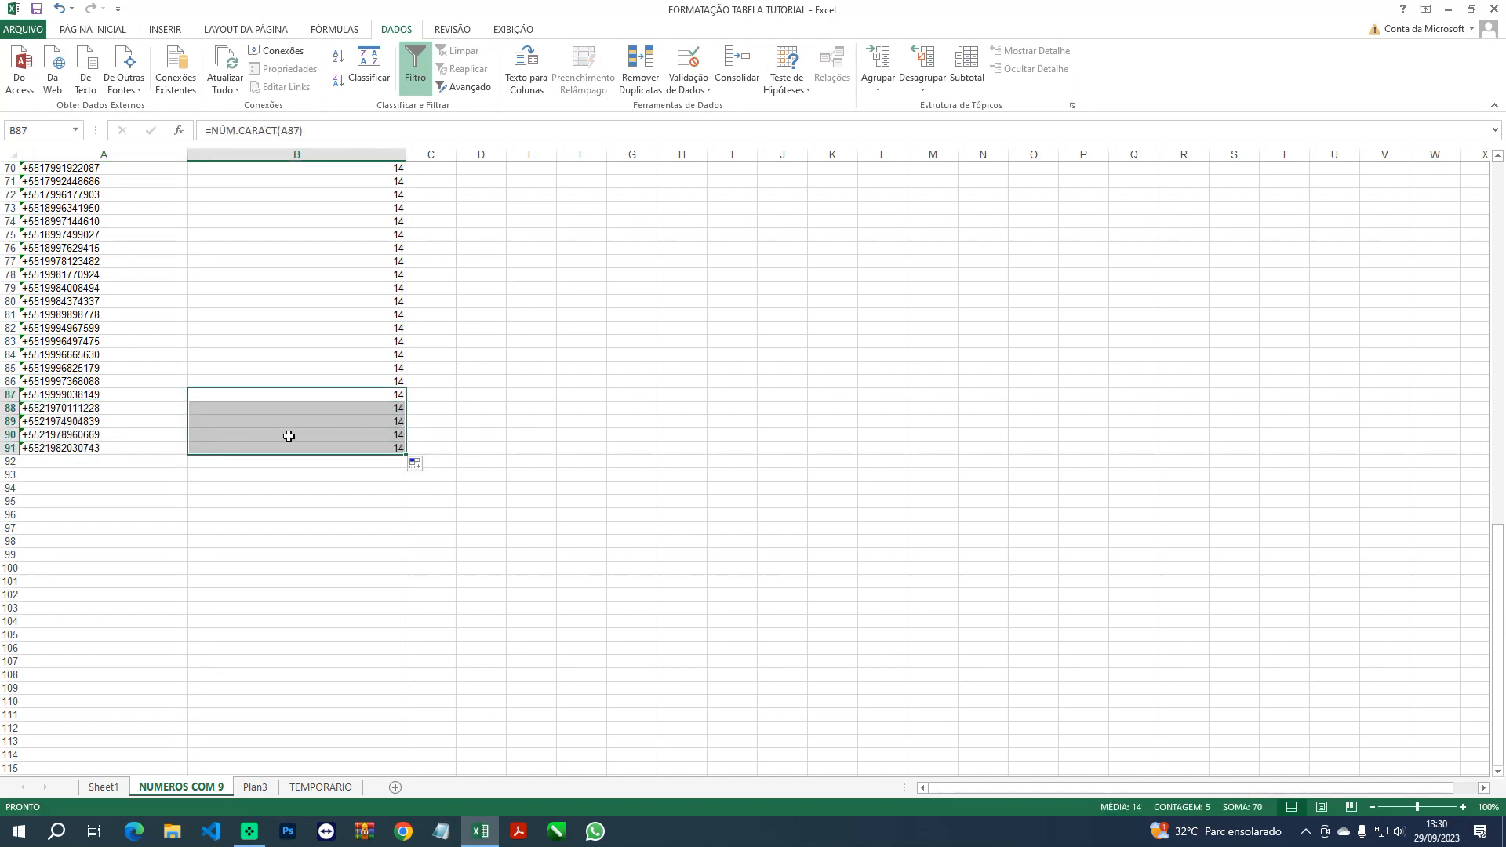
Delete rows 1 to 4 of TEMPORARIO, which hold the numbers already copied to NUMEROS COM 9
{"action": "left_click", "coordinate": [320, 787]}
{"action": "left_click", "coordinate": [251, 421]}
{"action": "left_click_drag", "start_coordinate": [12, 209], "coordinate": [12, 167]}
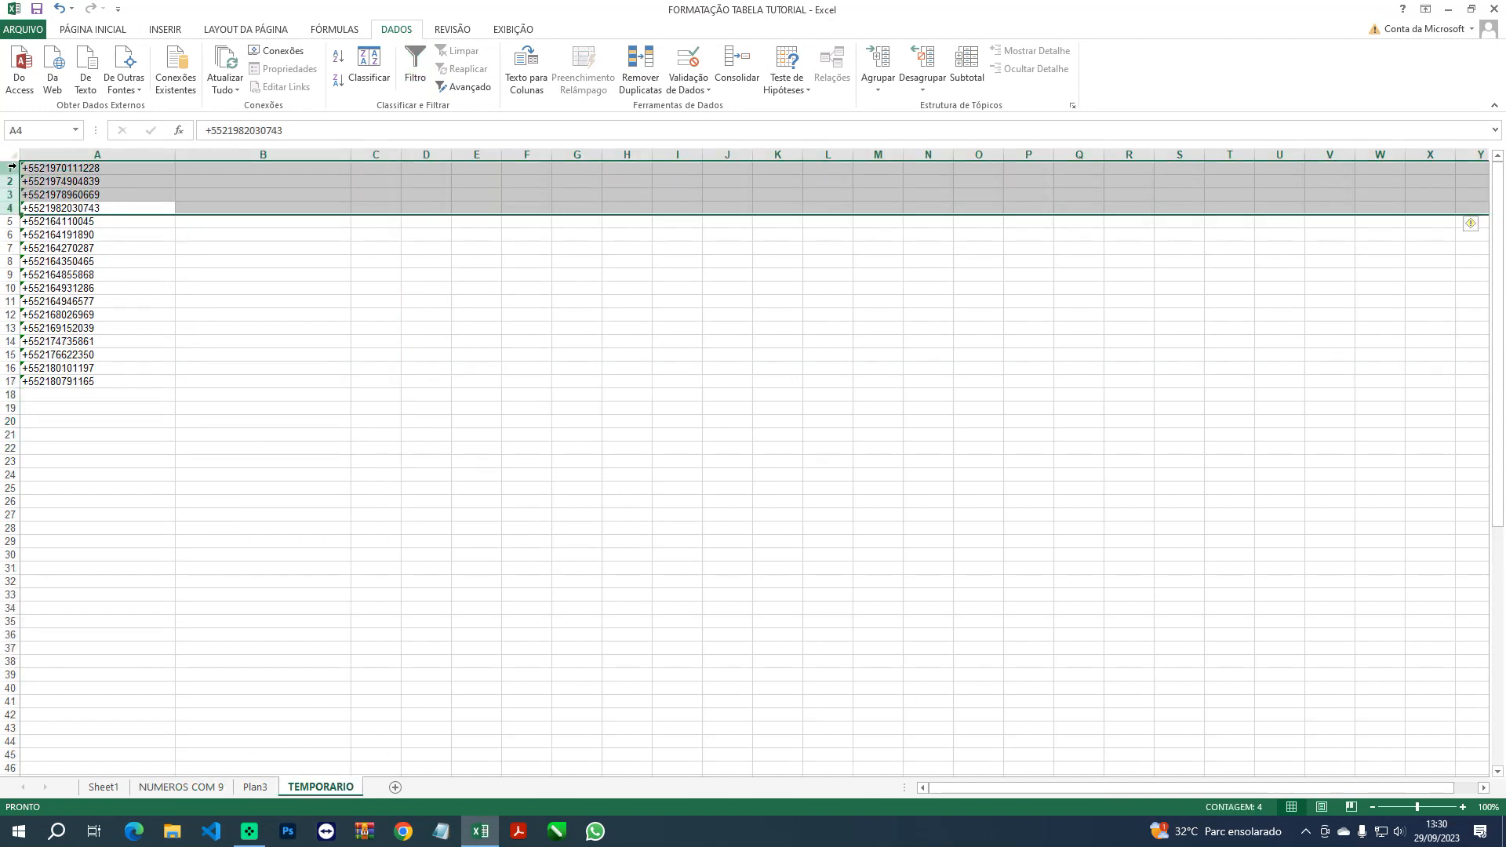
{"action": "right_click", "coordinate": [12, 168]}
{"action": "left_click", "coordinate": [55, 298]}
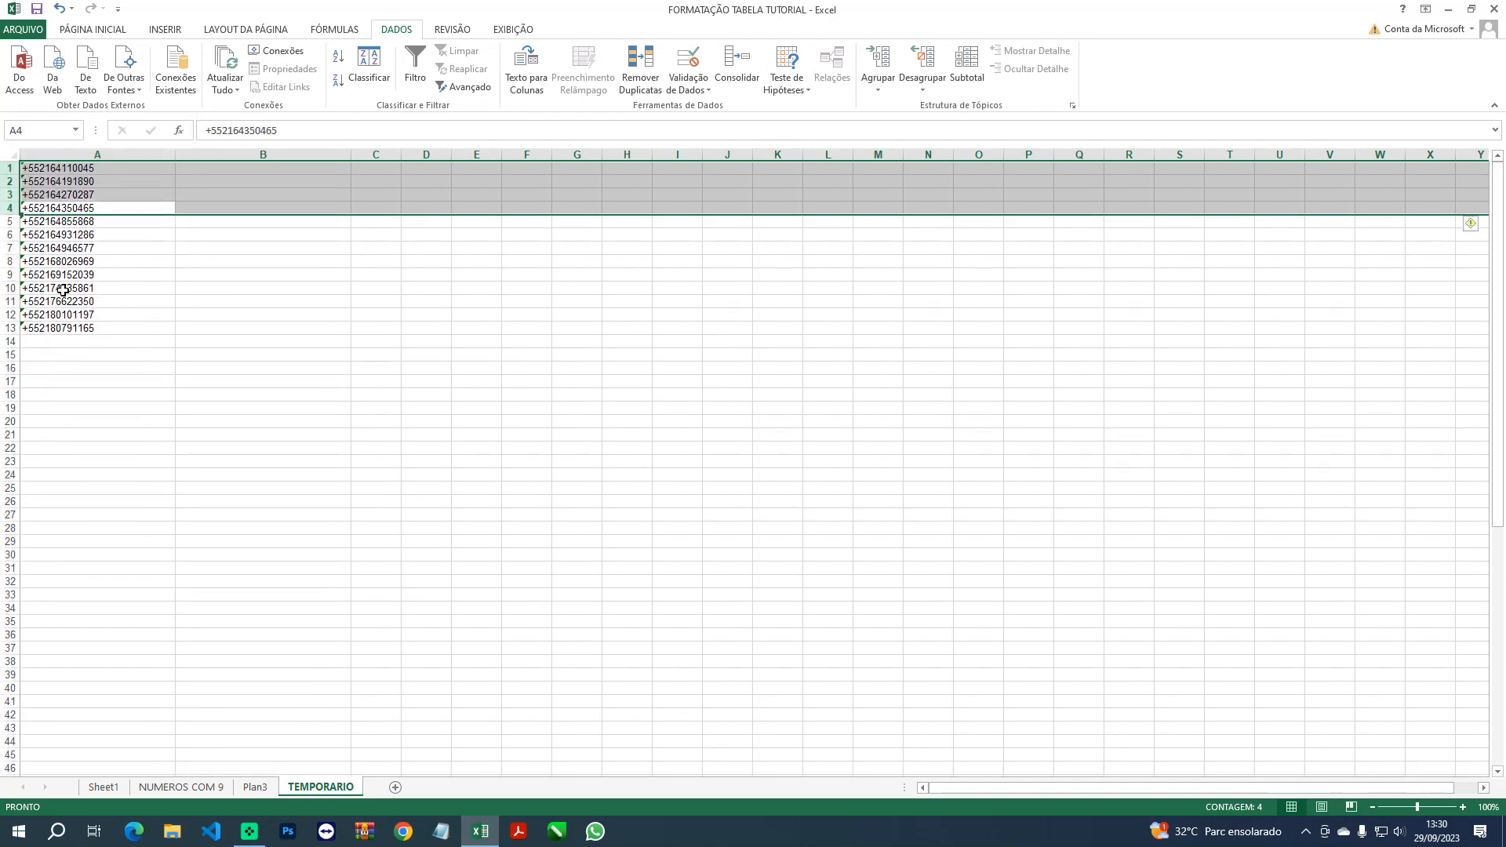
{"action": "left_click", "coordinate": [268, 307]}
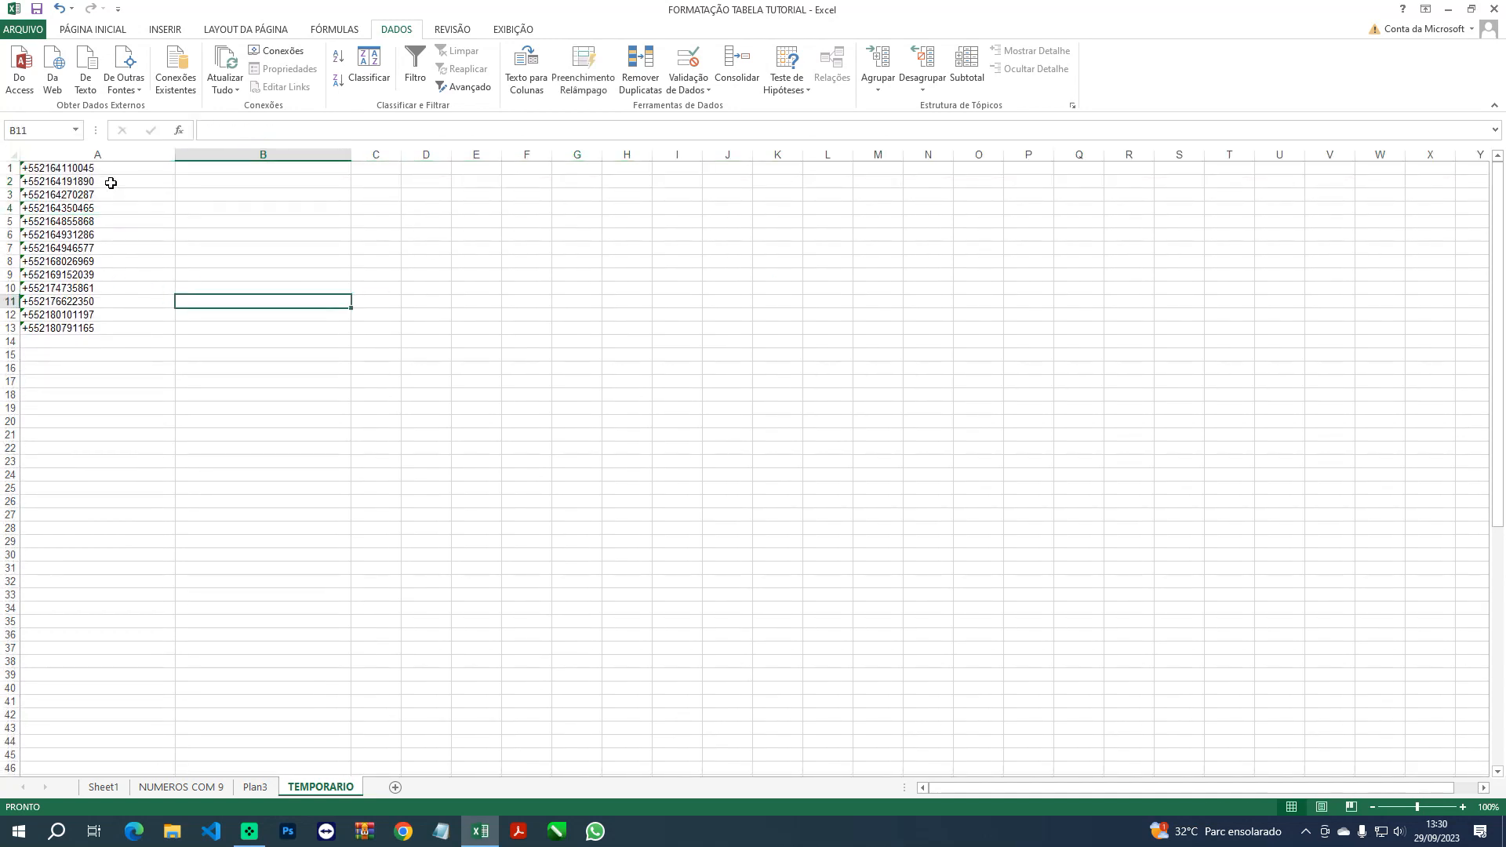
Enter =ESQUERDA(A1;5)&"9"&DIREITA(A1;8) in B1 of TEMPORARIO, widen column B and fill the formula down to B13
{"action": "left_click", "coordinate": [238, 171]}
{"action": "type", "text": "=ES"}
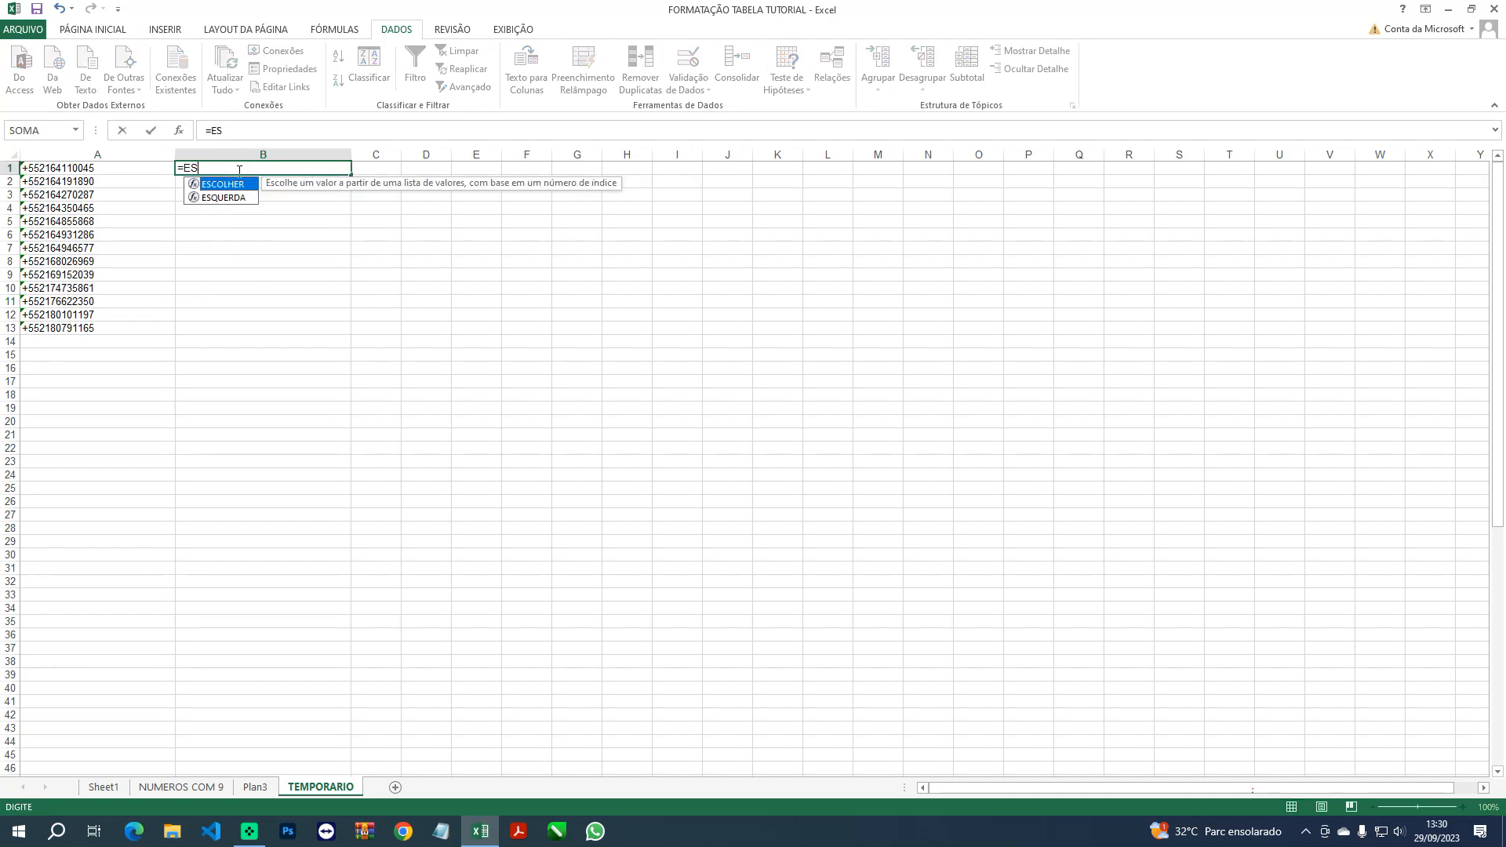
{"action": "double_click", "coordinate": [228, 197]}
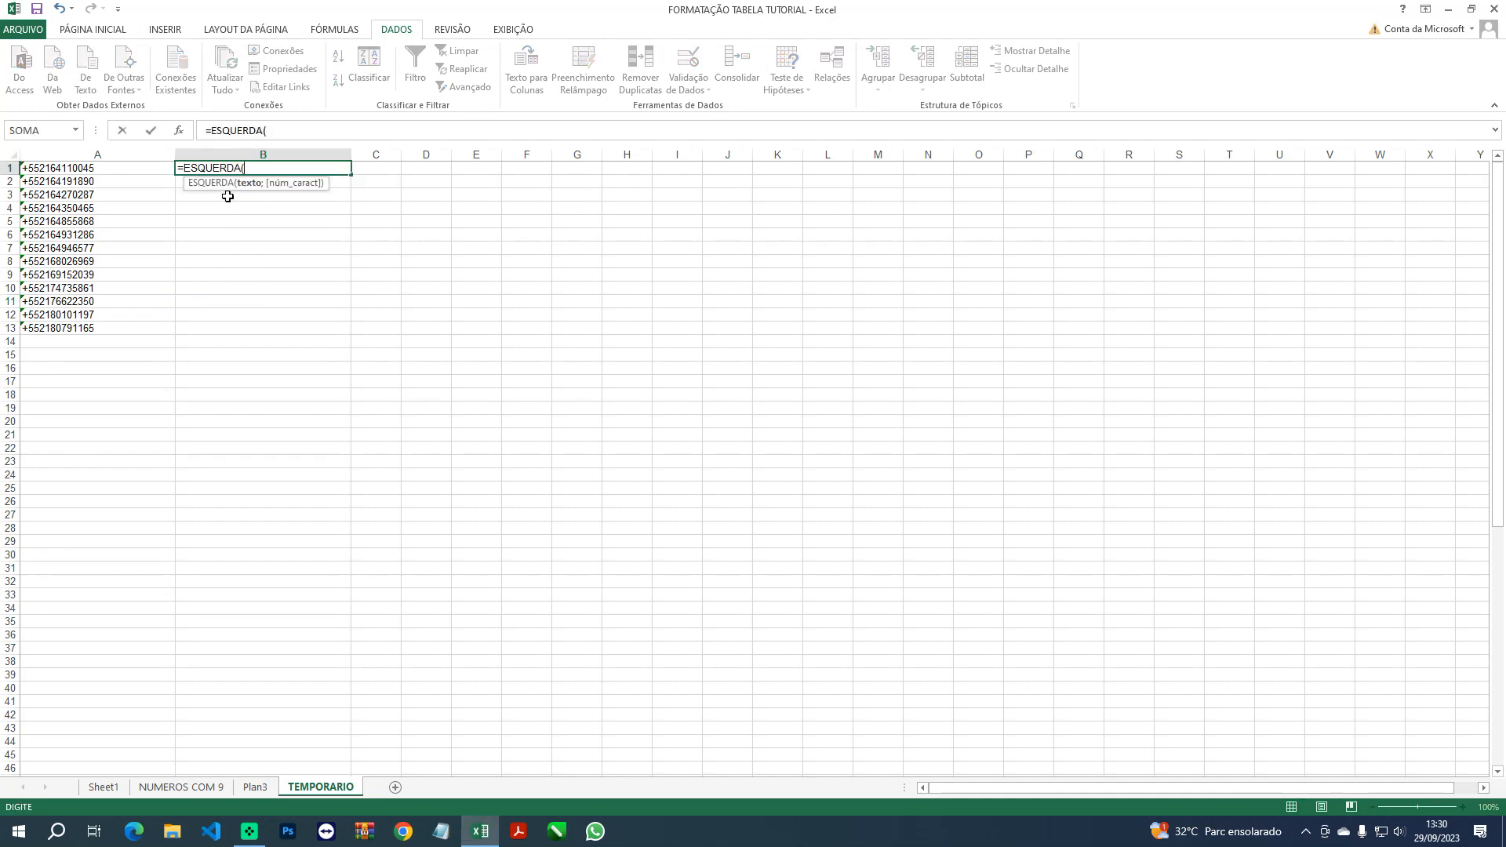
{"action": "left_click", "coordinate": [95, 169]}
{"action": "type", "text": ";5)&\""}
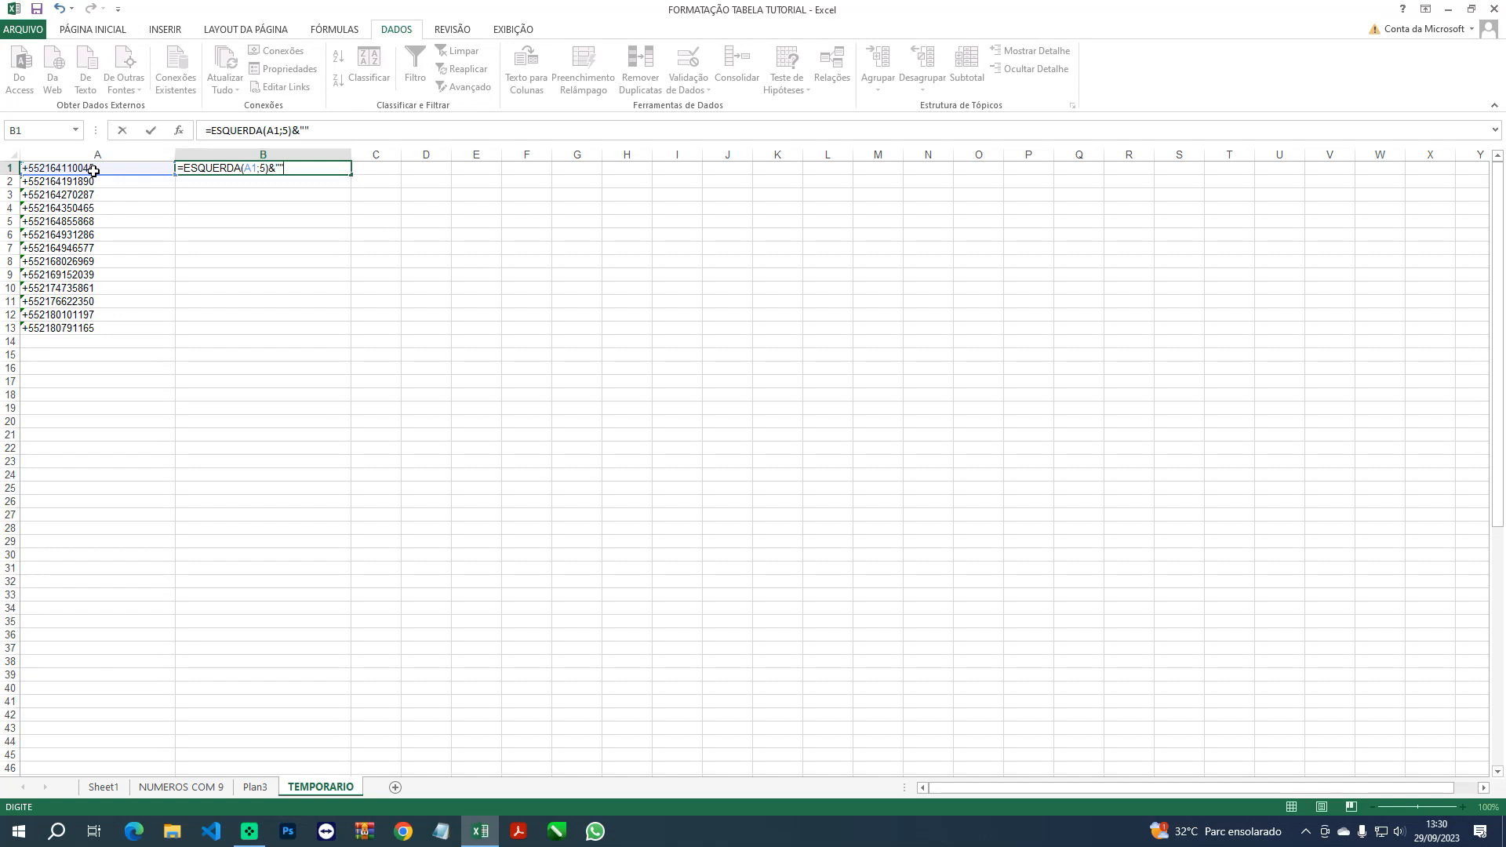
{"action": "type", "text": "\"&DIRE"}
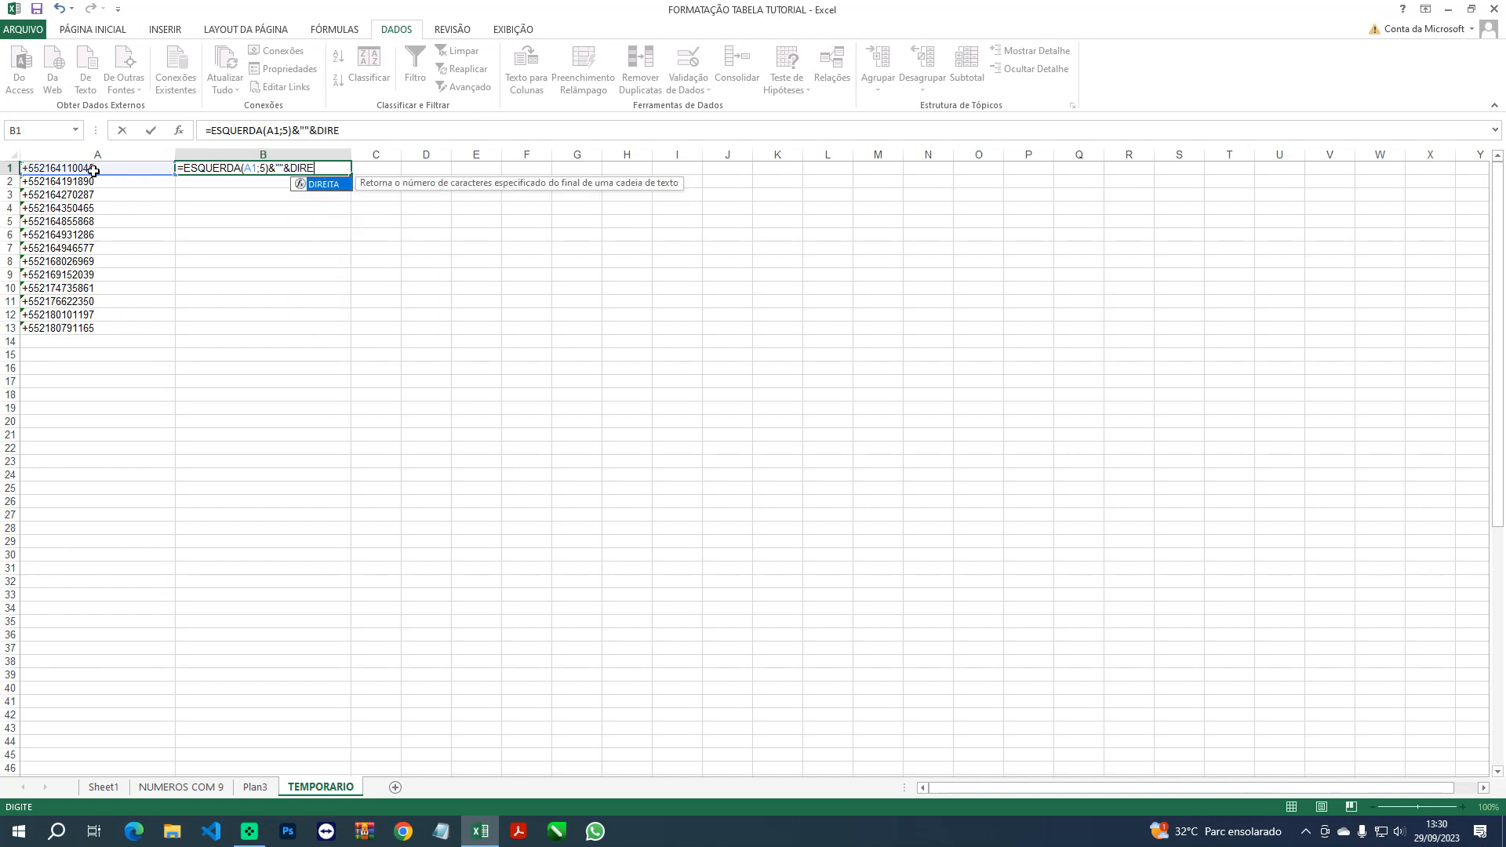
{"action": "double_click", "coordinate": [324, 185]}
{"action": "left_click", "coordinate": [111, 169]}
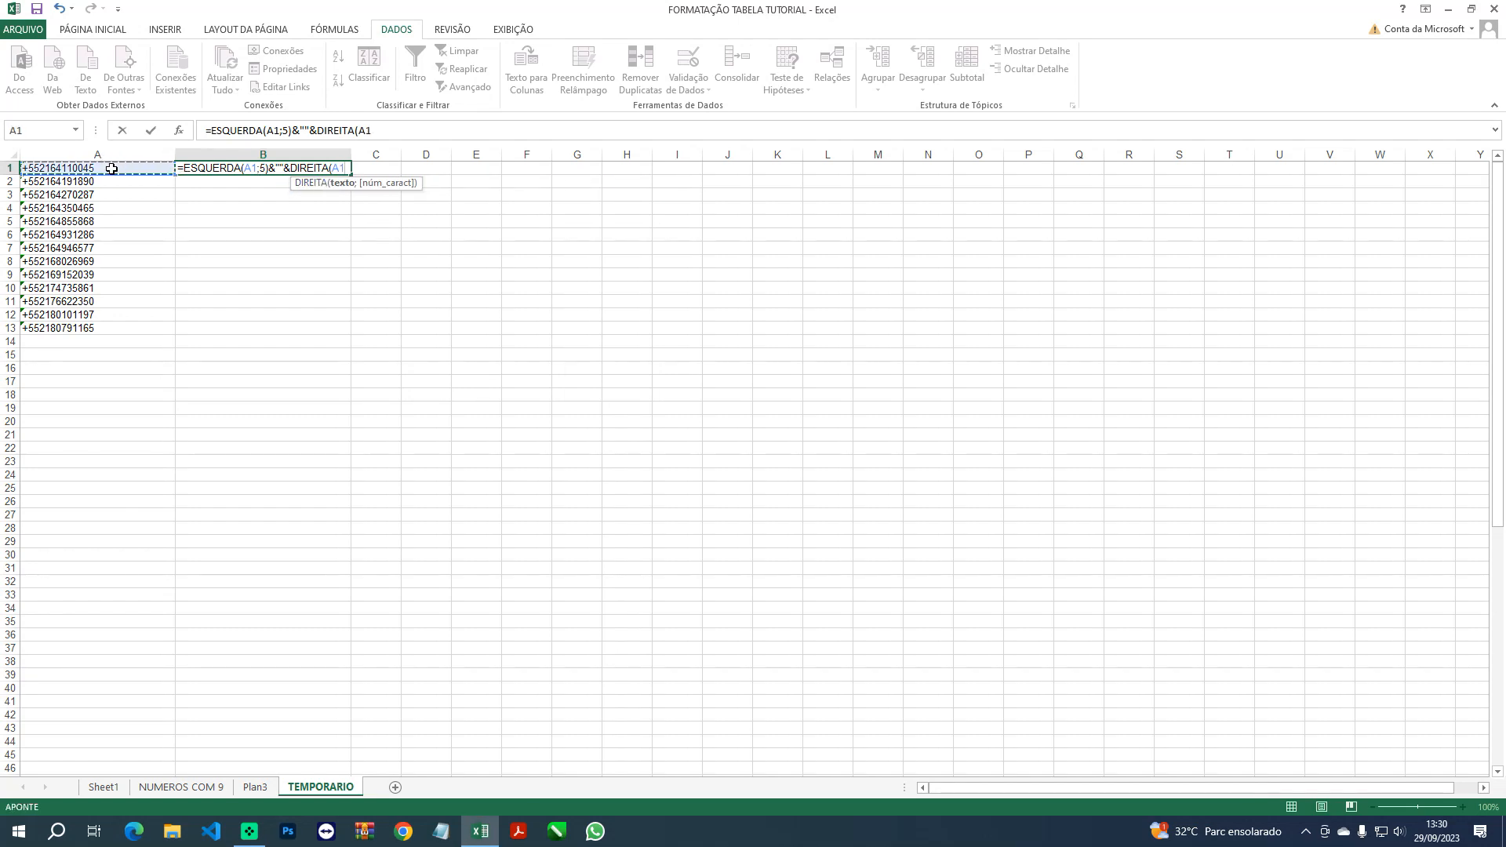
{"action": "type", "text": ";"}
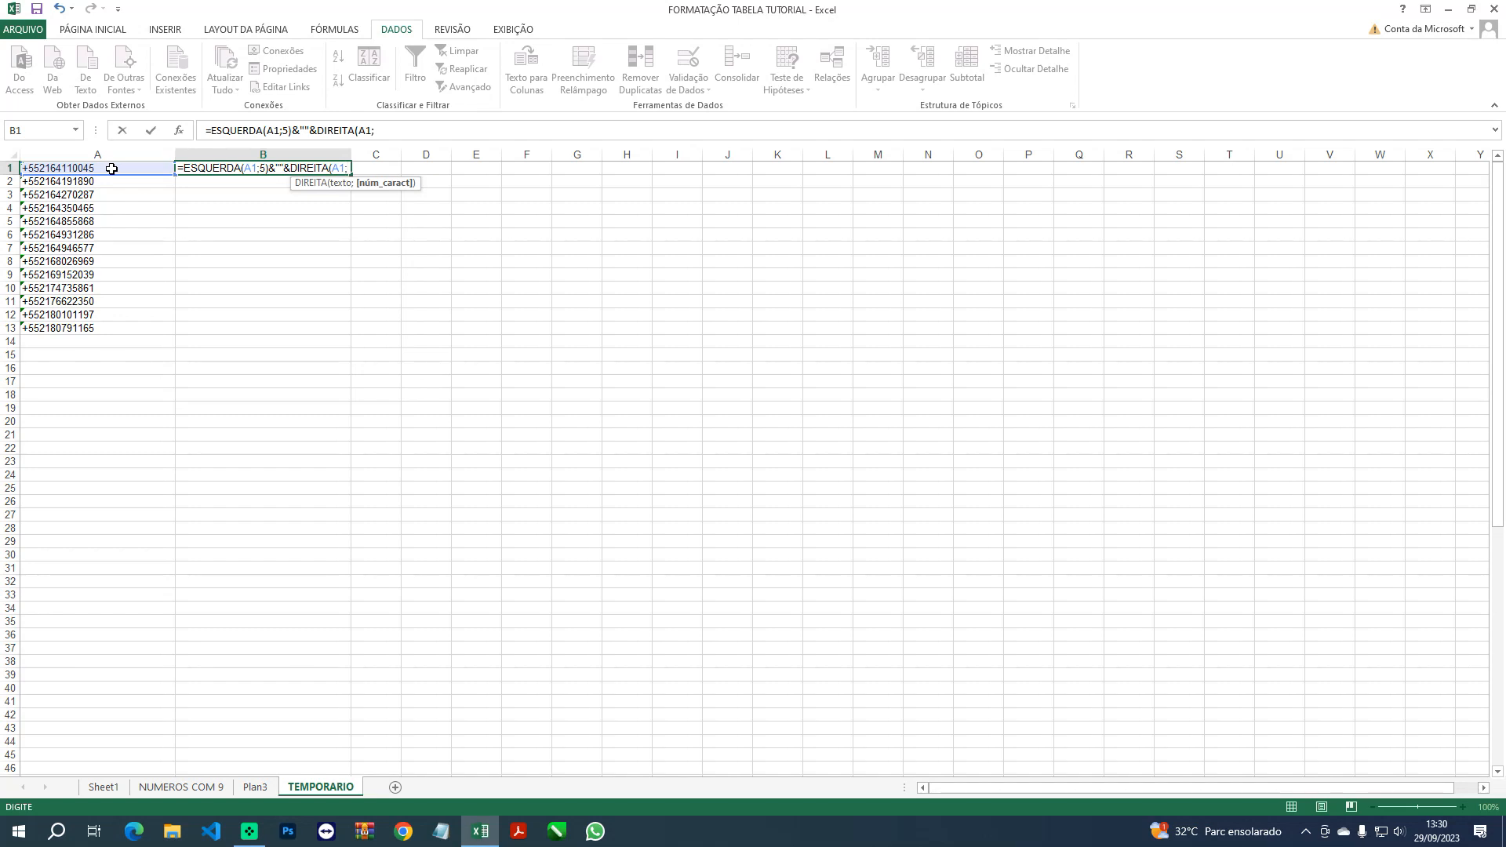
{"action": "type", "text": "8)"}
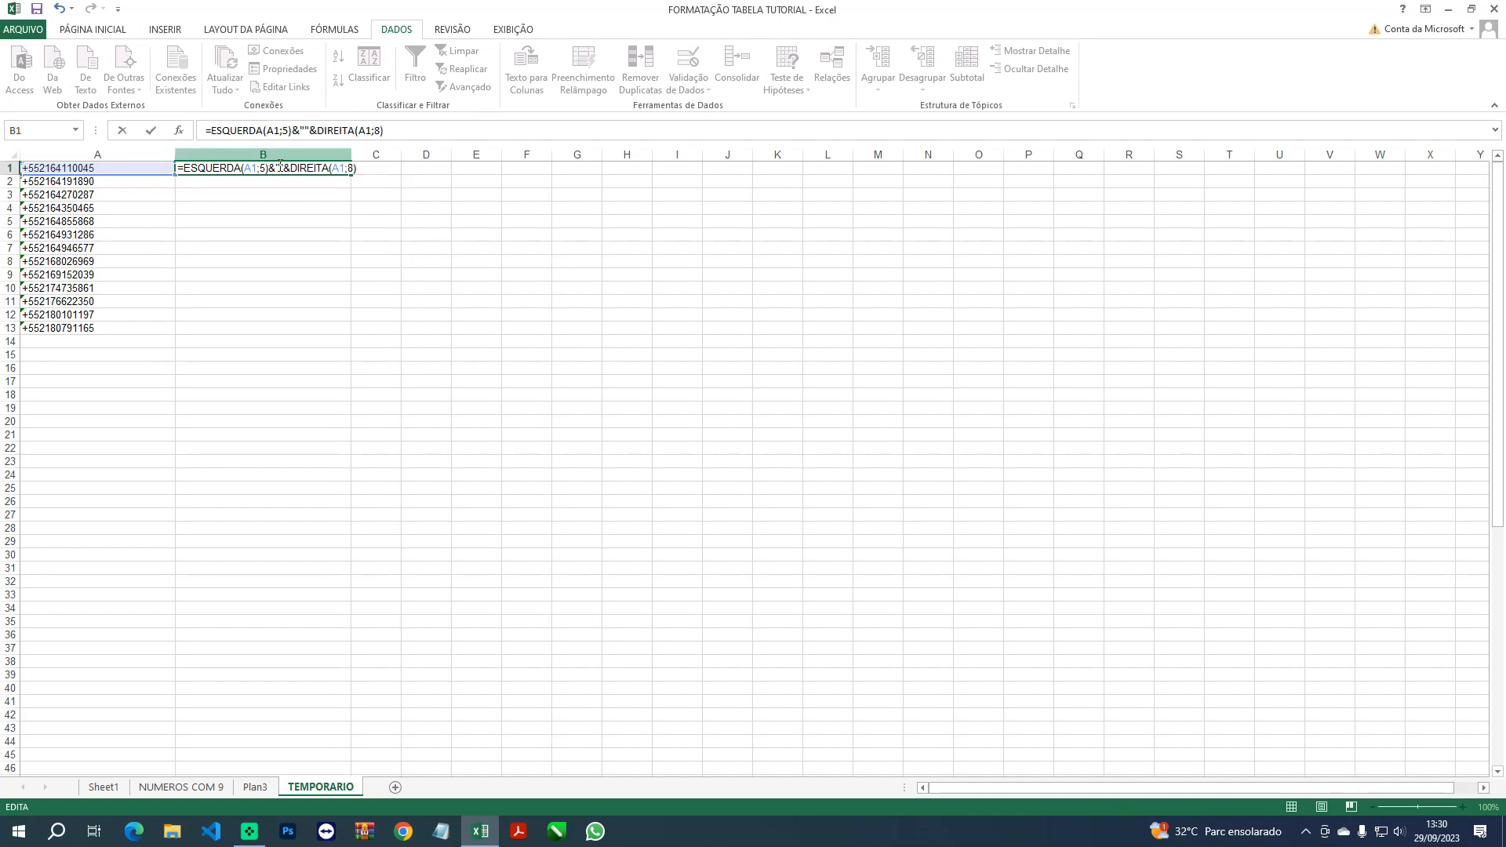
{"action": "left_click", "coordinate": [280, 168]}
{"action": "type", "text": "9"}
{"action": "key", "text": "Return"}
{"action": "left_click_drag", "start_coordinate": [351, 156], "coordinate": [390, 334]}
{"action": "left_click", "coordinate": [346, 165]}
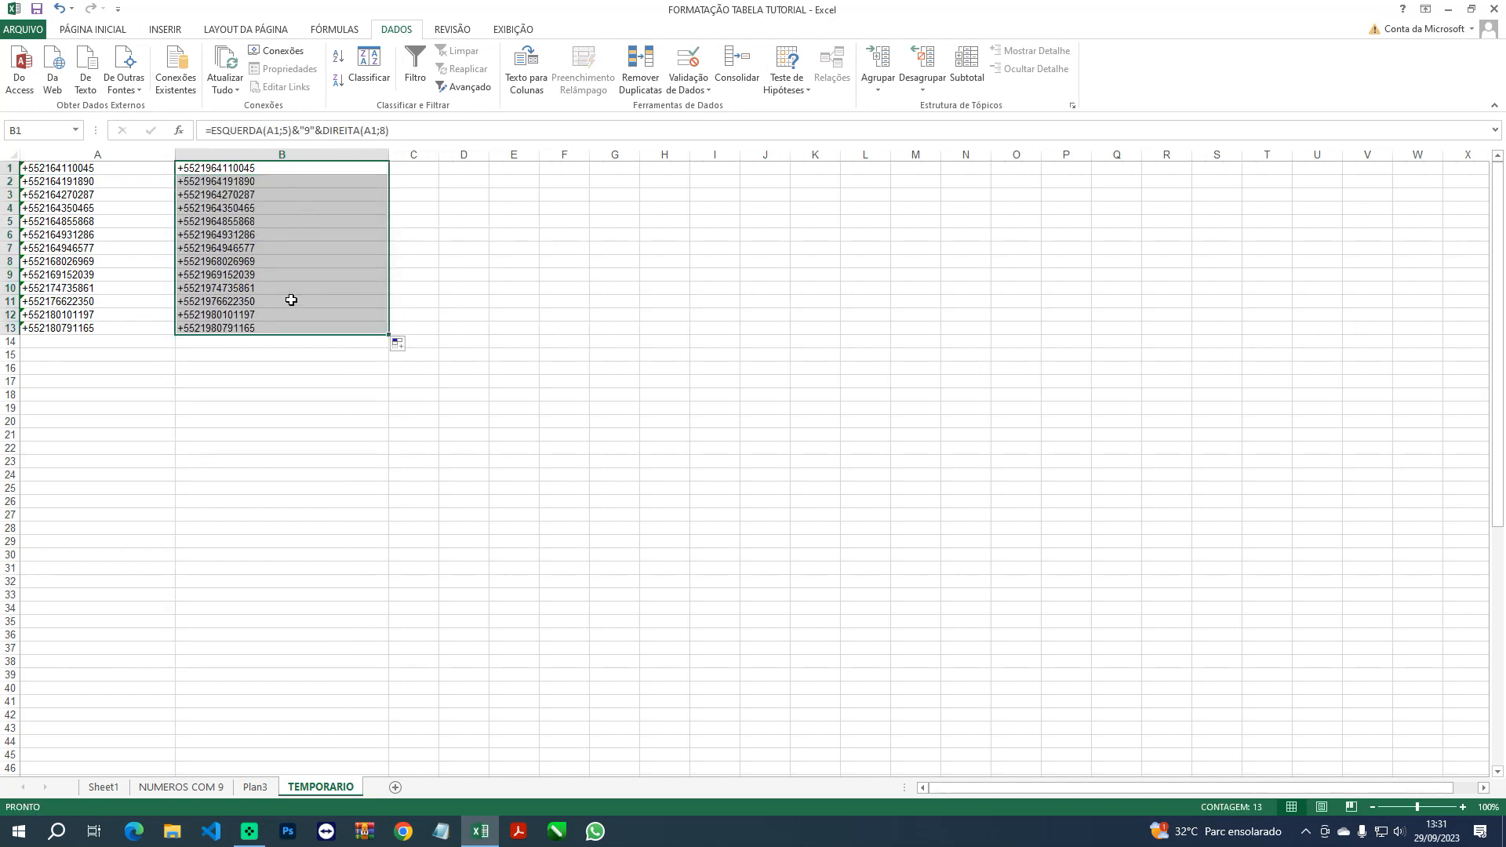
Paste the formula results B1:B13 as values only at F1 and widen column F to fit the numbers
{"action": "key", "text": "ctrl+c"}
{"action": "right_click", "coordinate": [558, 167]}
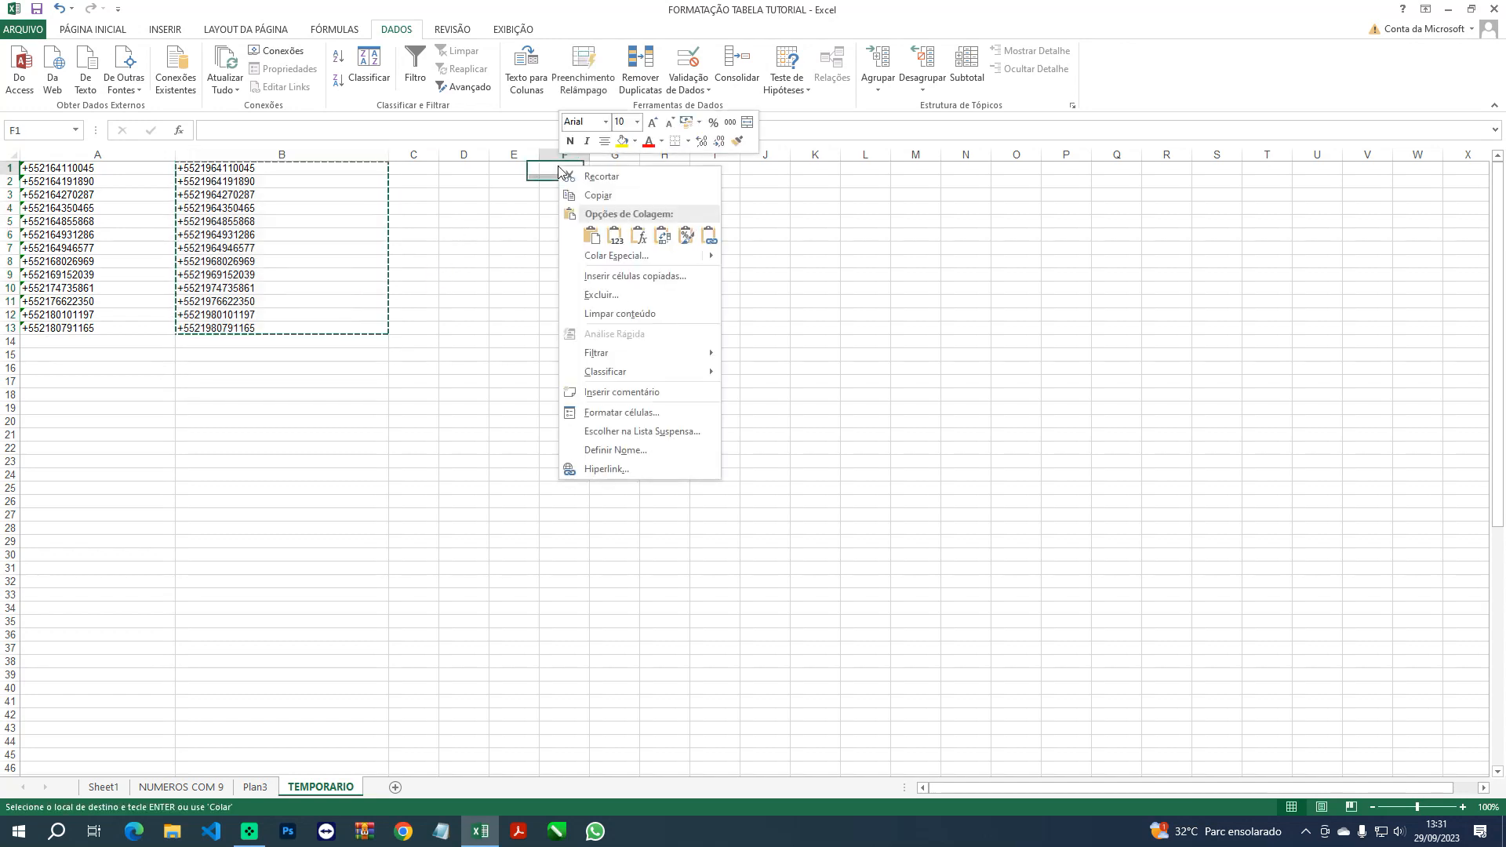
{"action": "left_click", "coordinate": [614, 235]}
{"action": "key", "text": "Escape"}
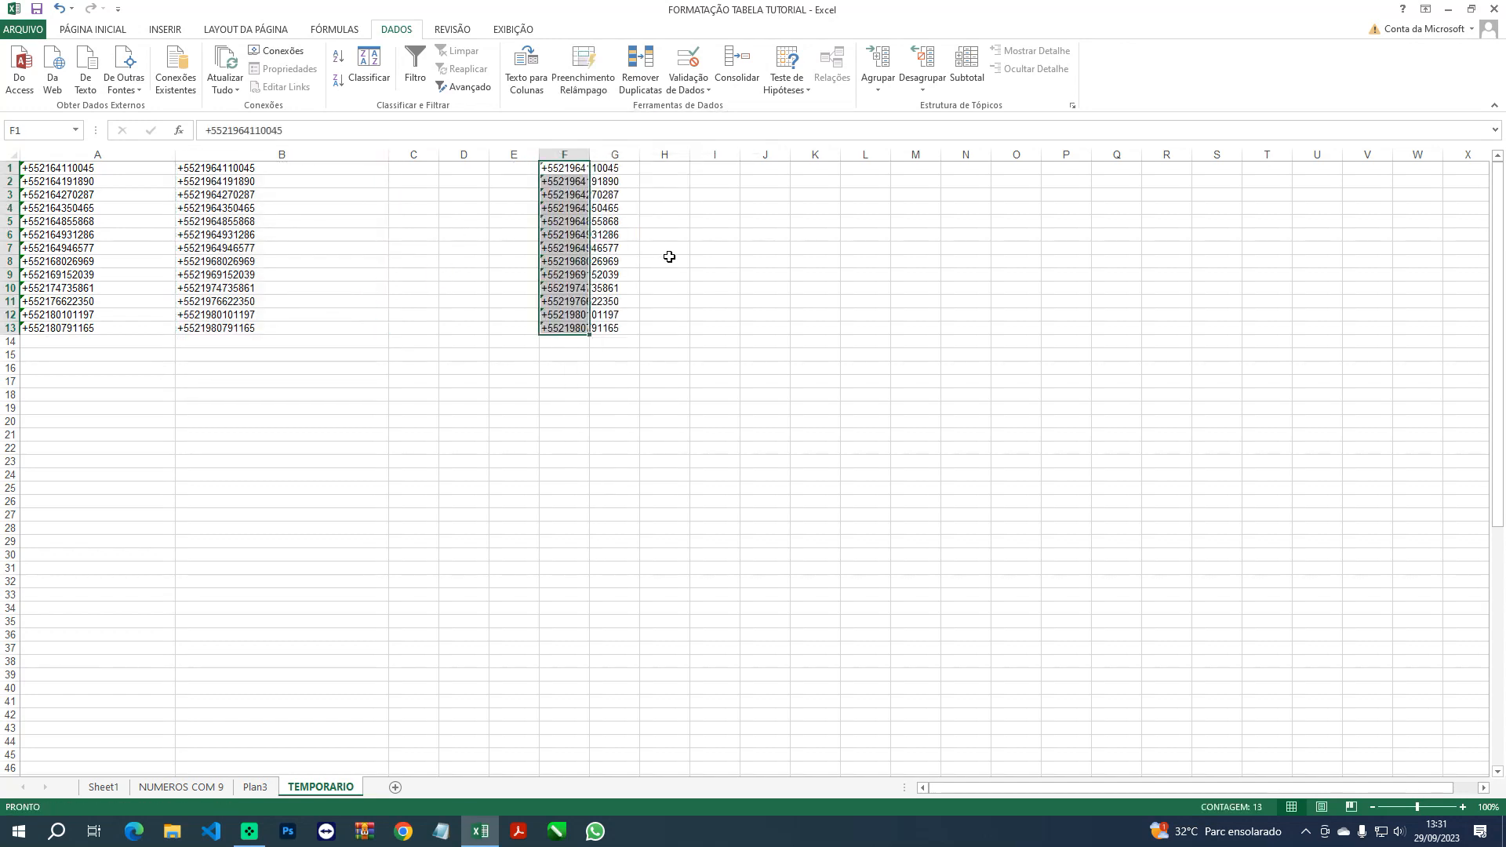
{"action": "left_click", "coordinate": [667, 259]}
{"action": "left_click_drag", "start_coordinate": [592, 158], "coordinate": [707, 158]}
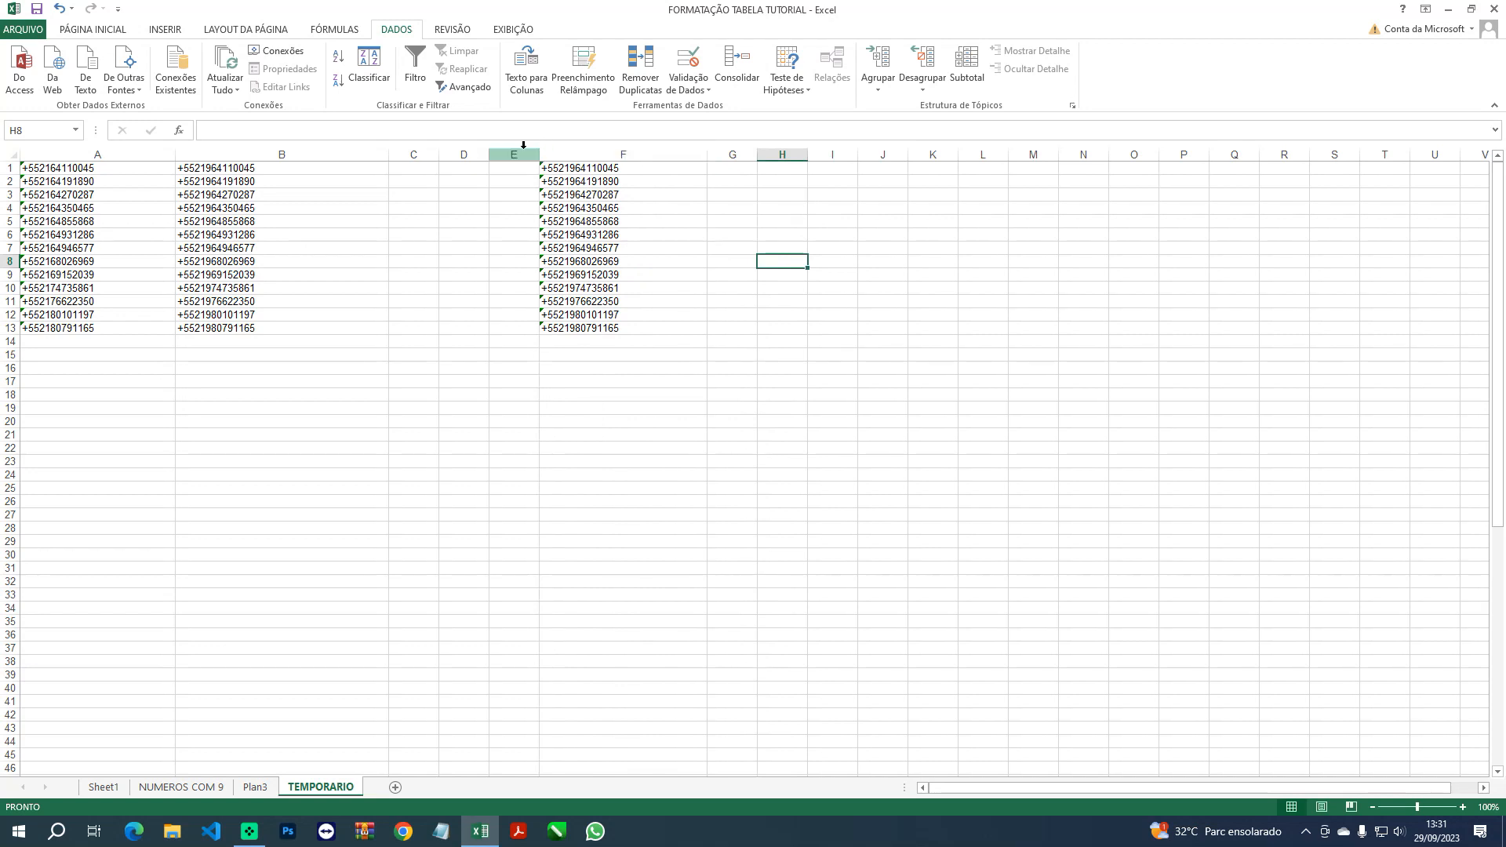
Delete columns A to E of TEMPORARIO so that only the pasted numbers with the added 9 remain
{"action": "left_click_drag", "start_coordinate": [514, 154], "coordinate": [77, 145]}
{"action": "right_click", "coordinate": [76, 156]}
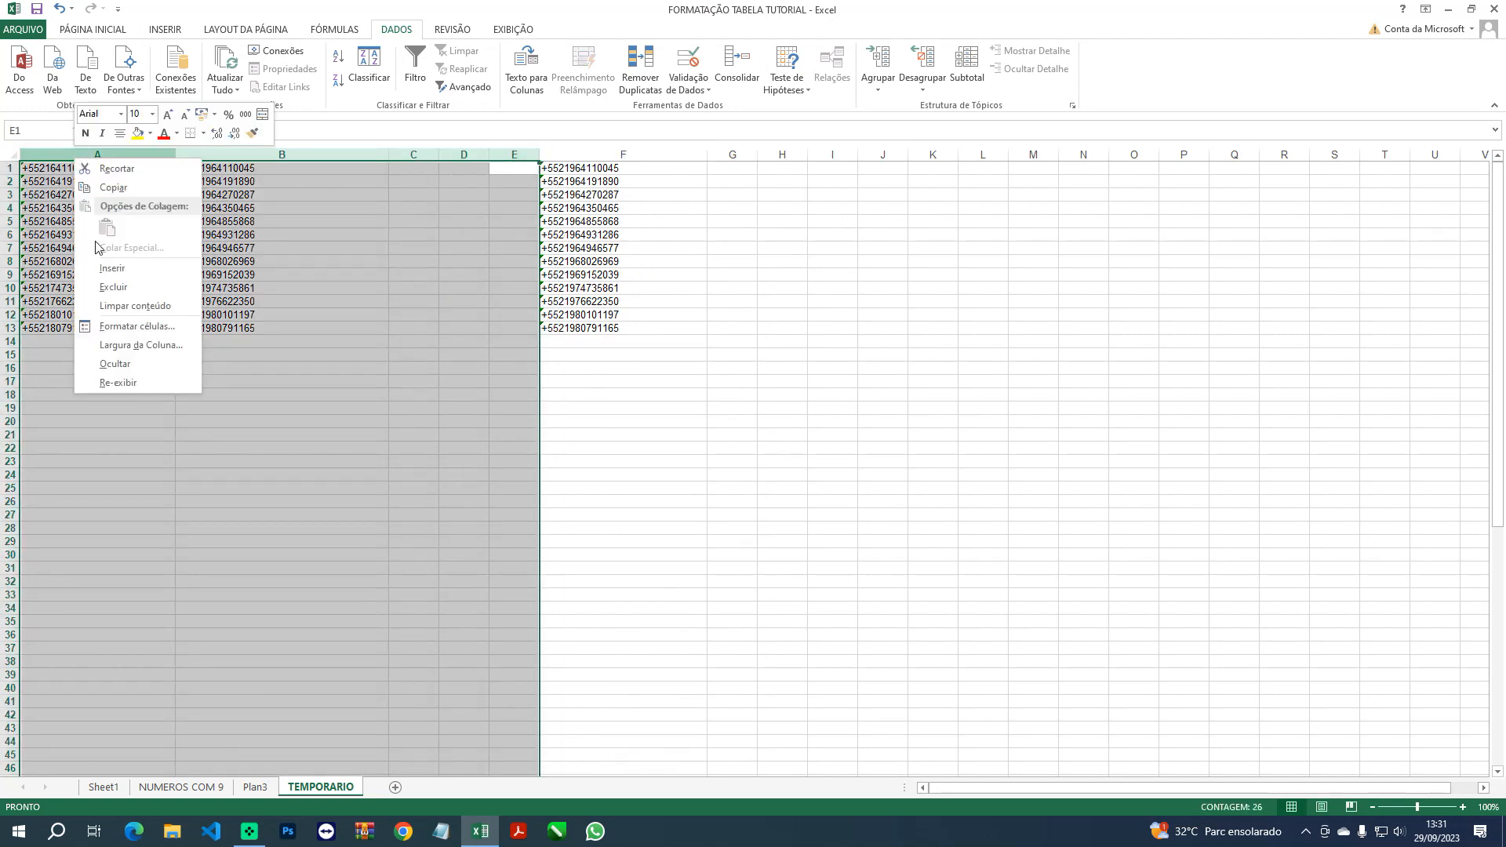
{"action": "left_click", "coordinate": [101, 285]}
{"action": "left_click", "coordinate": [86, 168]}
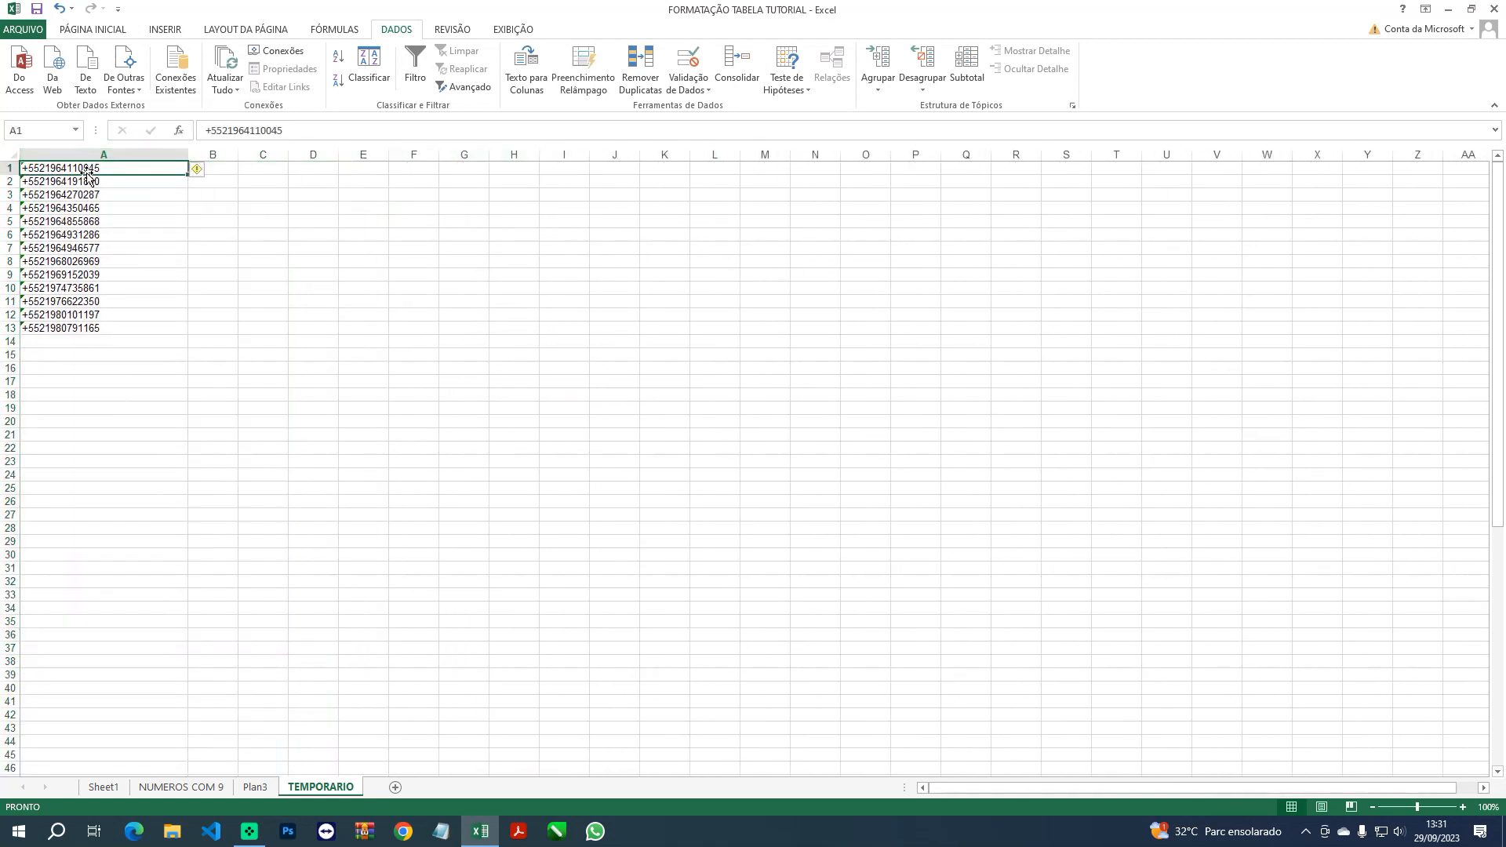
{"action": "left_click_drag", "start_coordinate": [86, 174], "coordinate": [83, 333]}
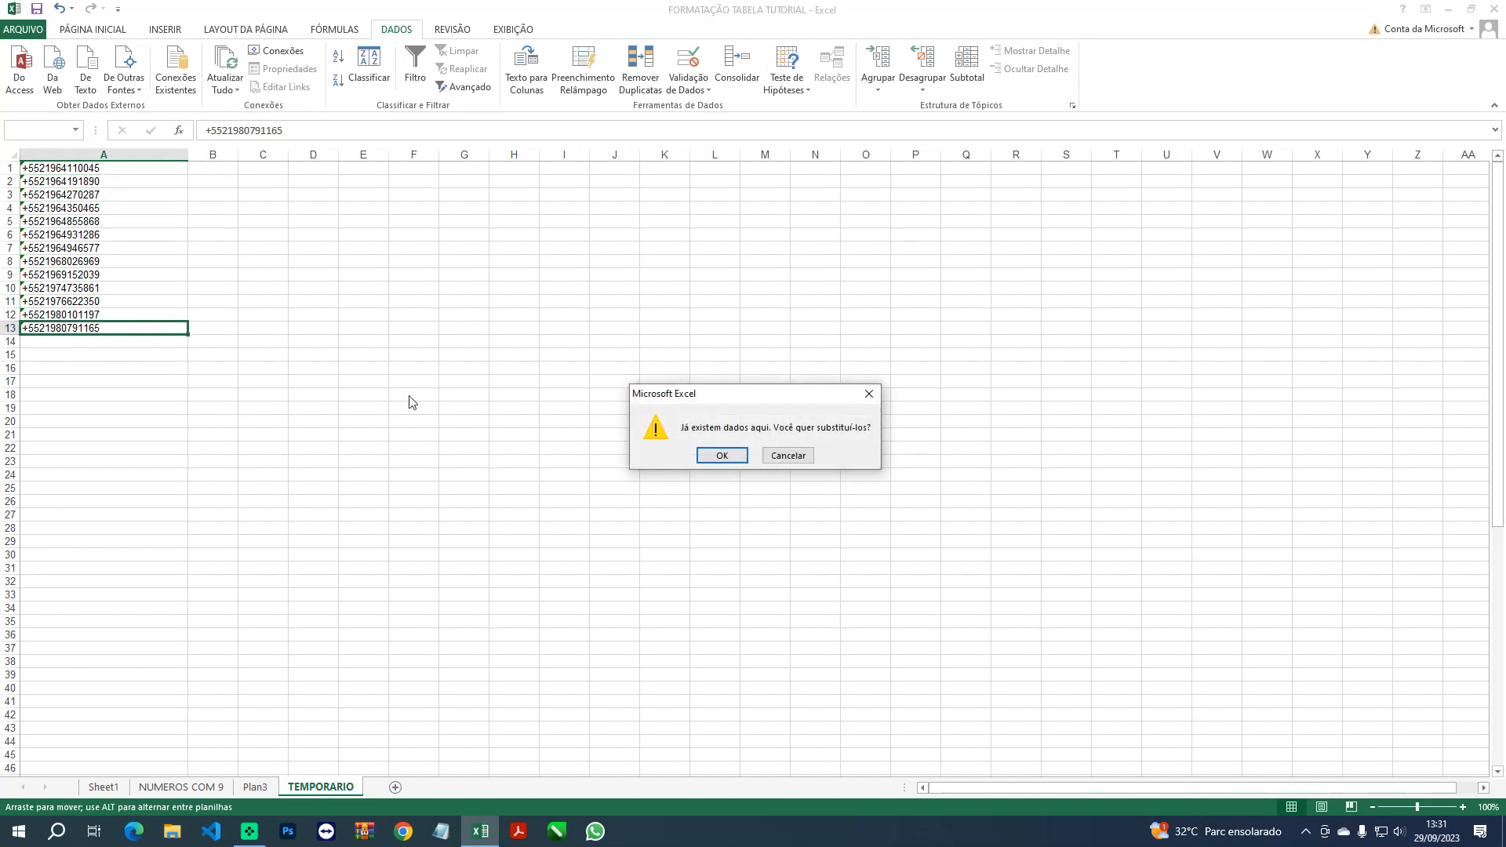
{"action": "left_click", "coordinate": [786, 458]}
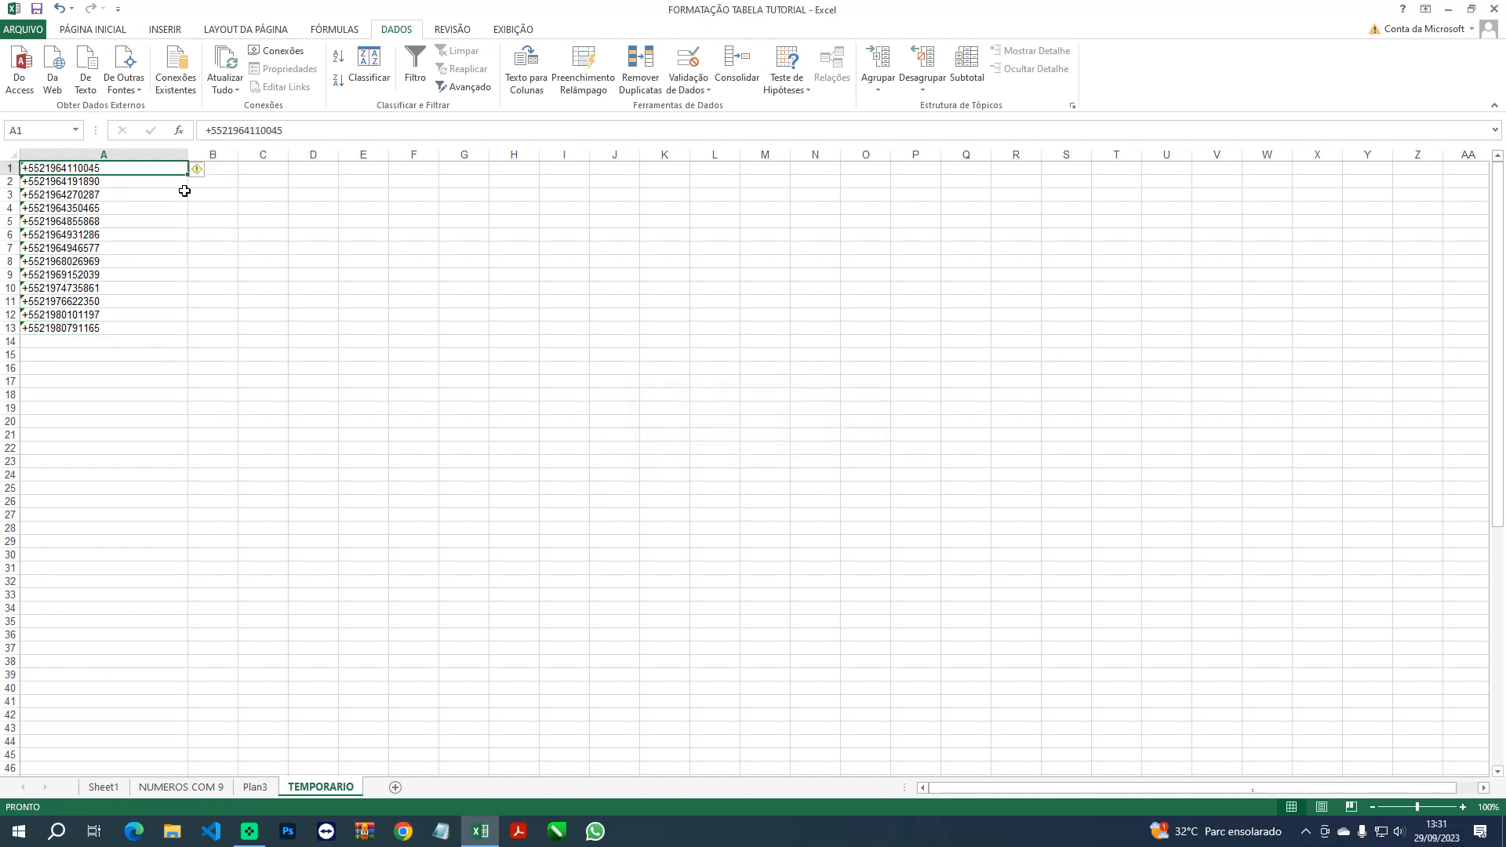
Copy A1:A13 of TEMPORARIO to A92 of NUMEROS COM 9 and extend the character-count formula from B91 down to B104
{"action": "left_click_drag", "start_coordinate": [168, 166], "coordinate": [137, 331]}
{"action": "key", "text": "ctrl+c"}
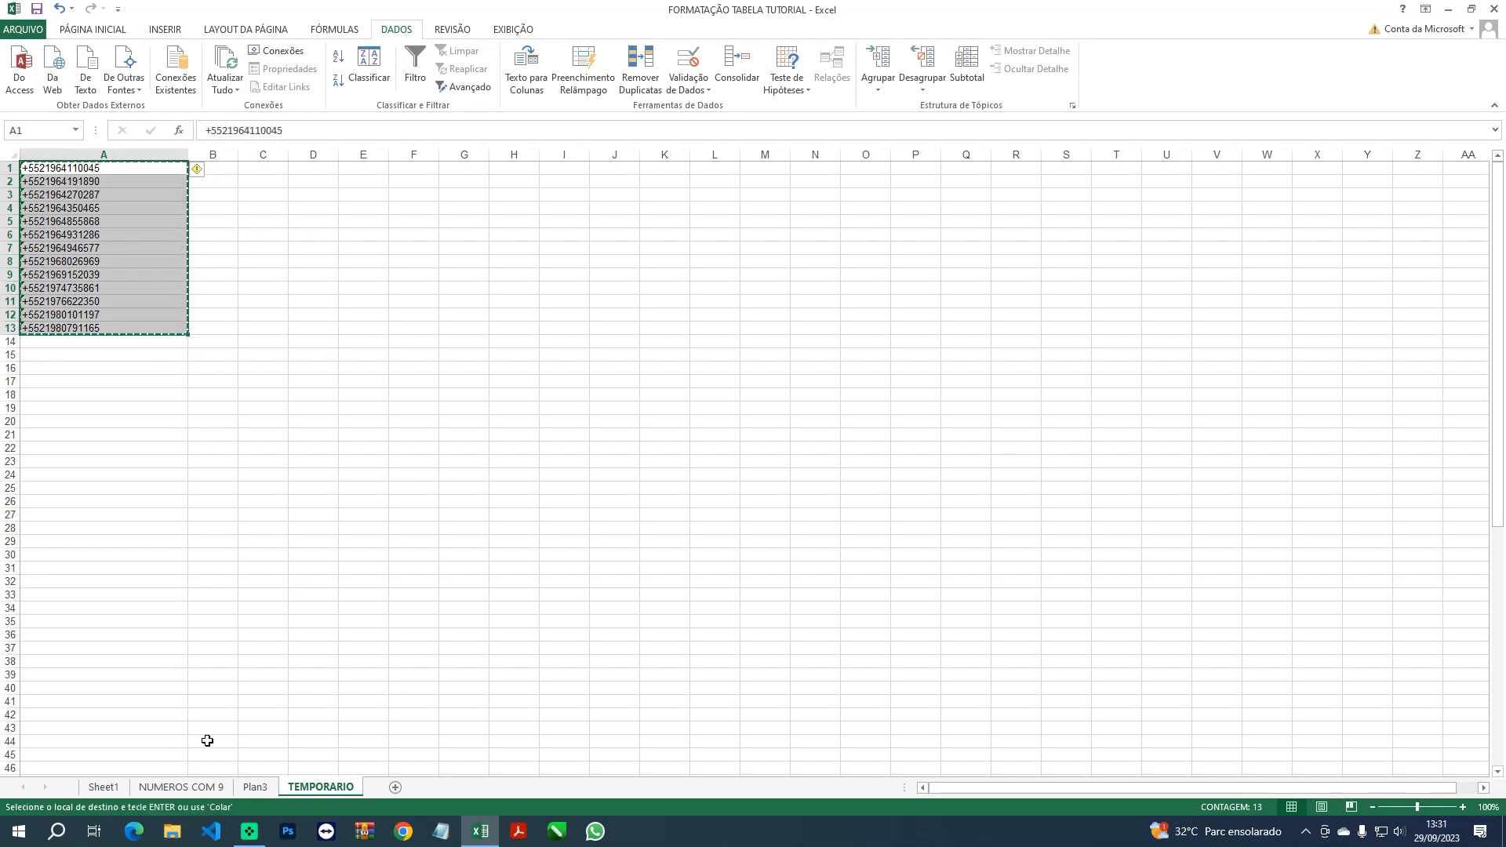
{"action": "left_click", "coordinate": [182, 787]}
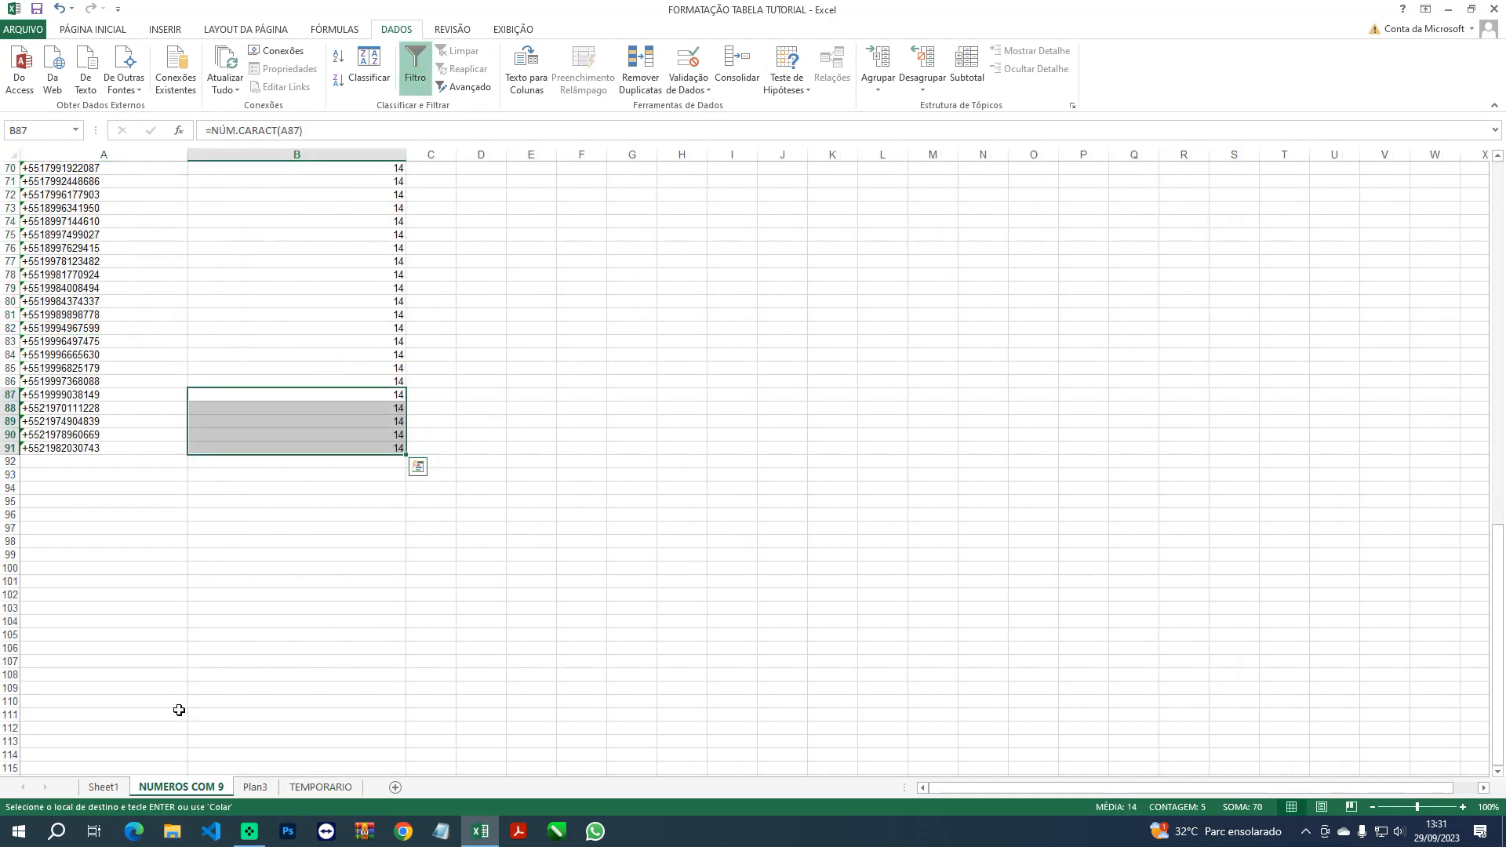
{"action": "left_click", "coordinate": [90, 460]}
{"action": "key", "text": "ctrl+v"}
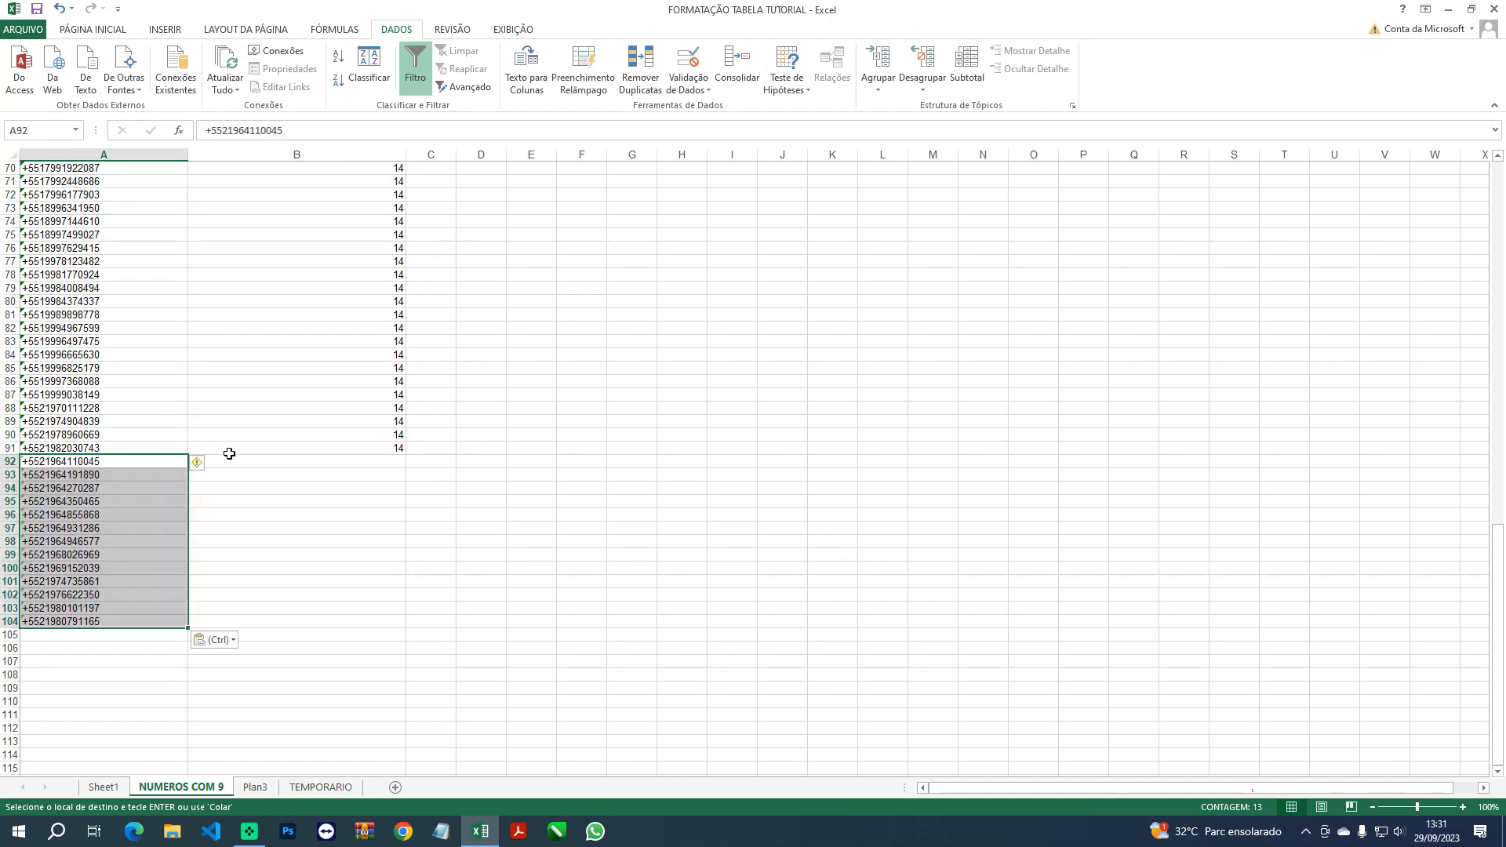
{"action": "left_click", "coordinate": [360, 444]}
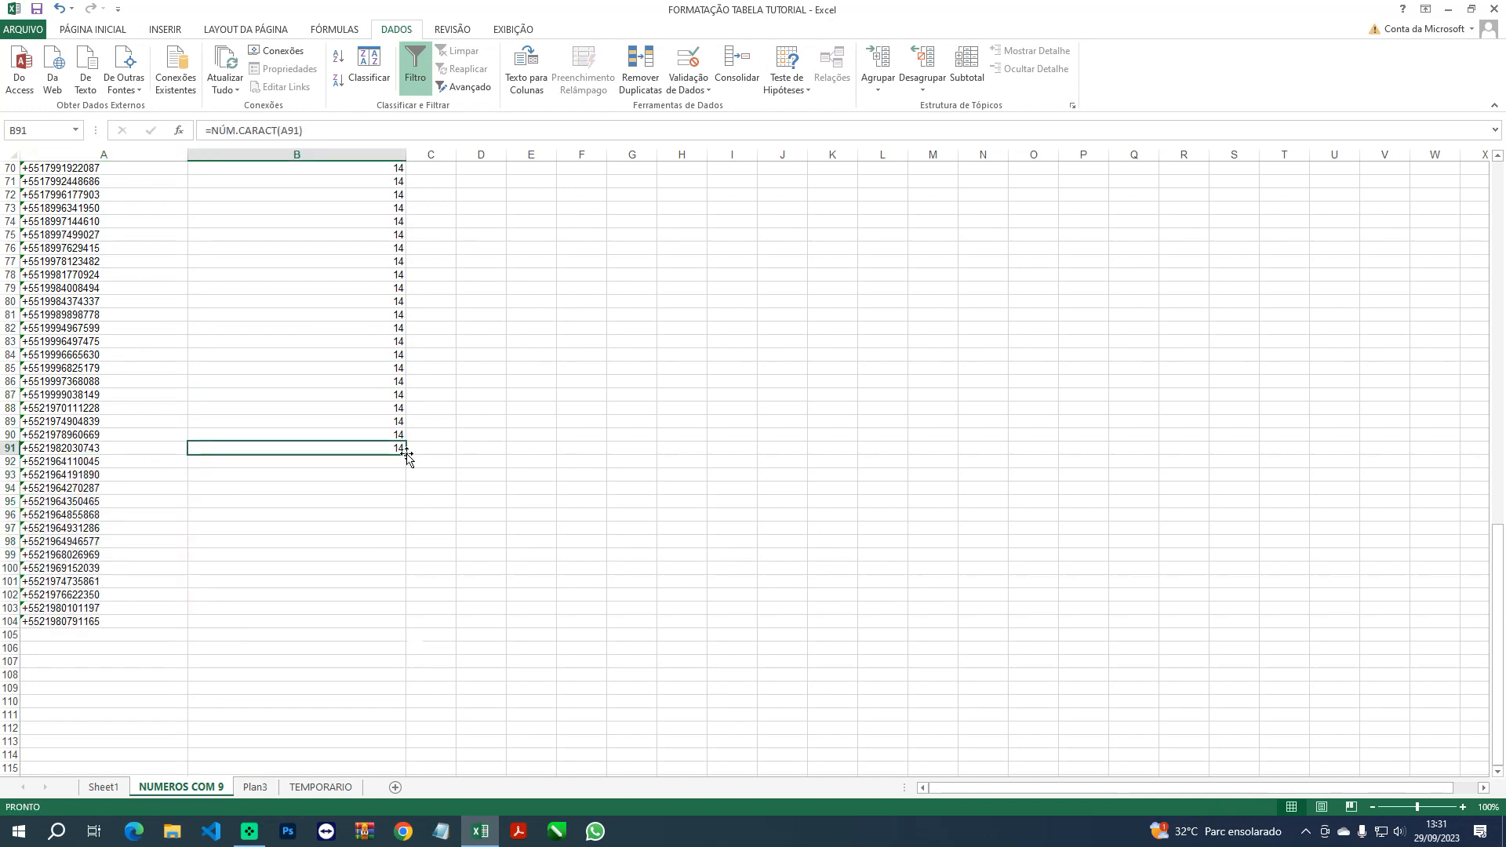
{"action": "double_click", "coordinate": [408, 454]}
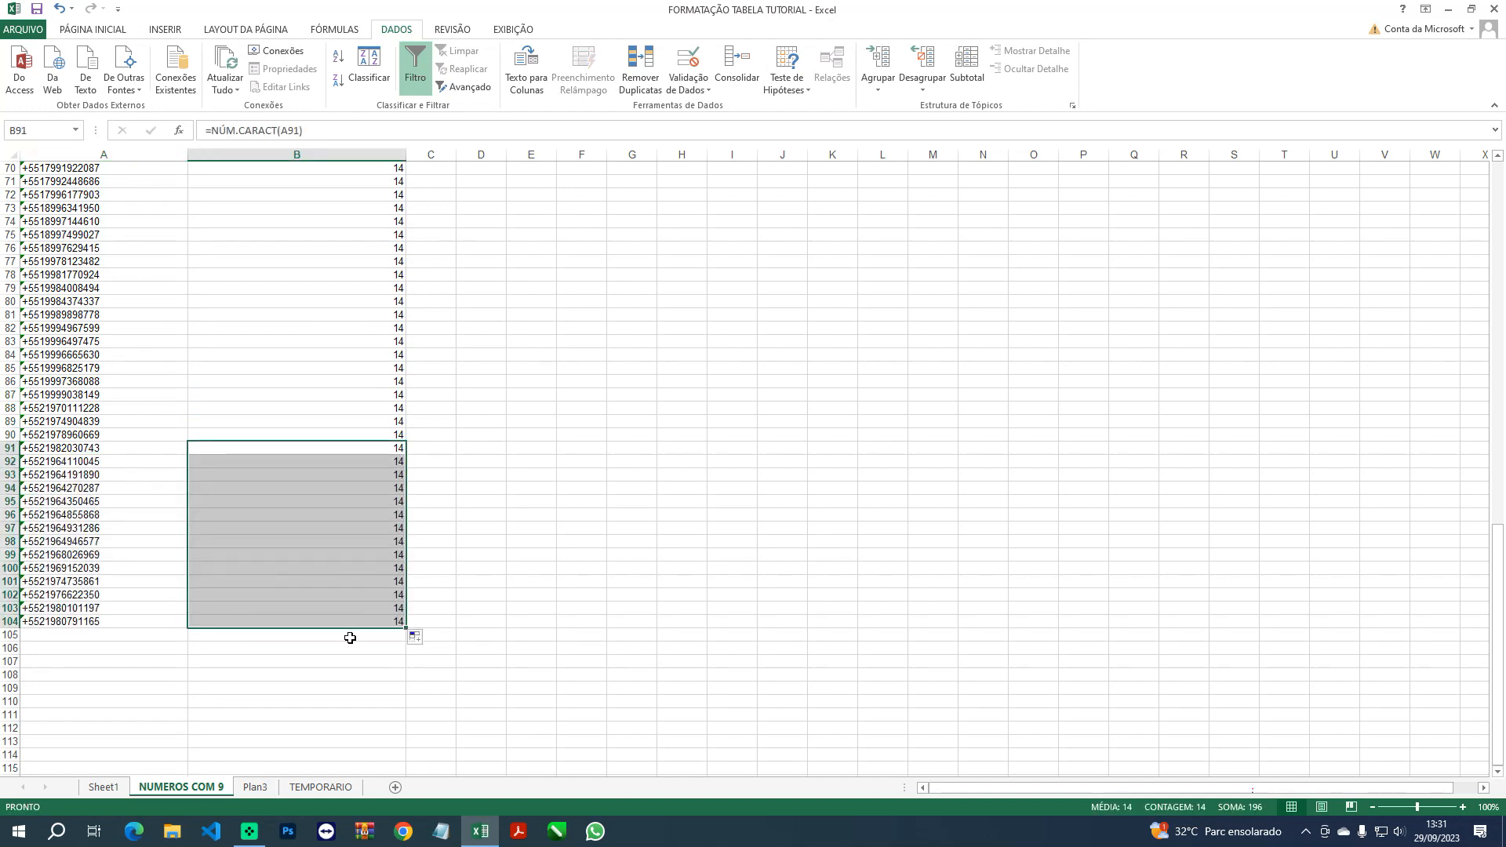
Delete the character-count column B from NUMEROS COM 9
{"action": "left_click_drag", "start_coordinate": [1503, 551], "coordinate": [1500, 187]}
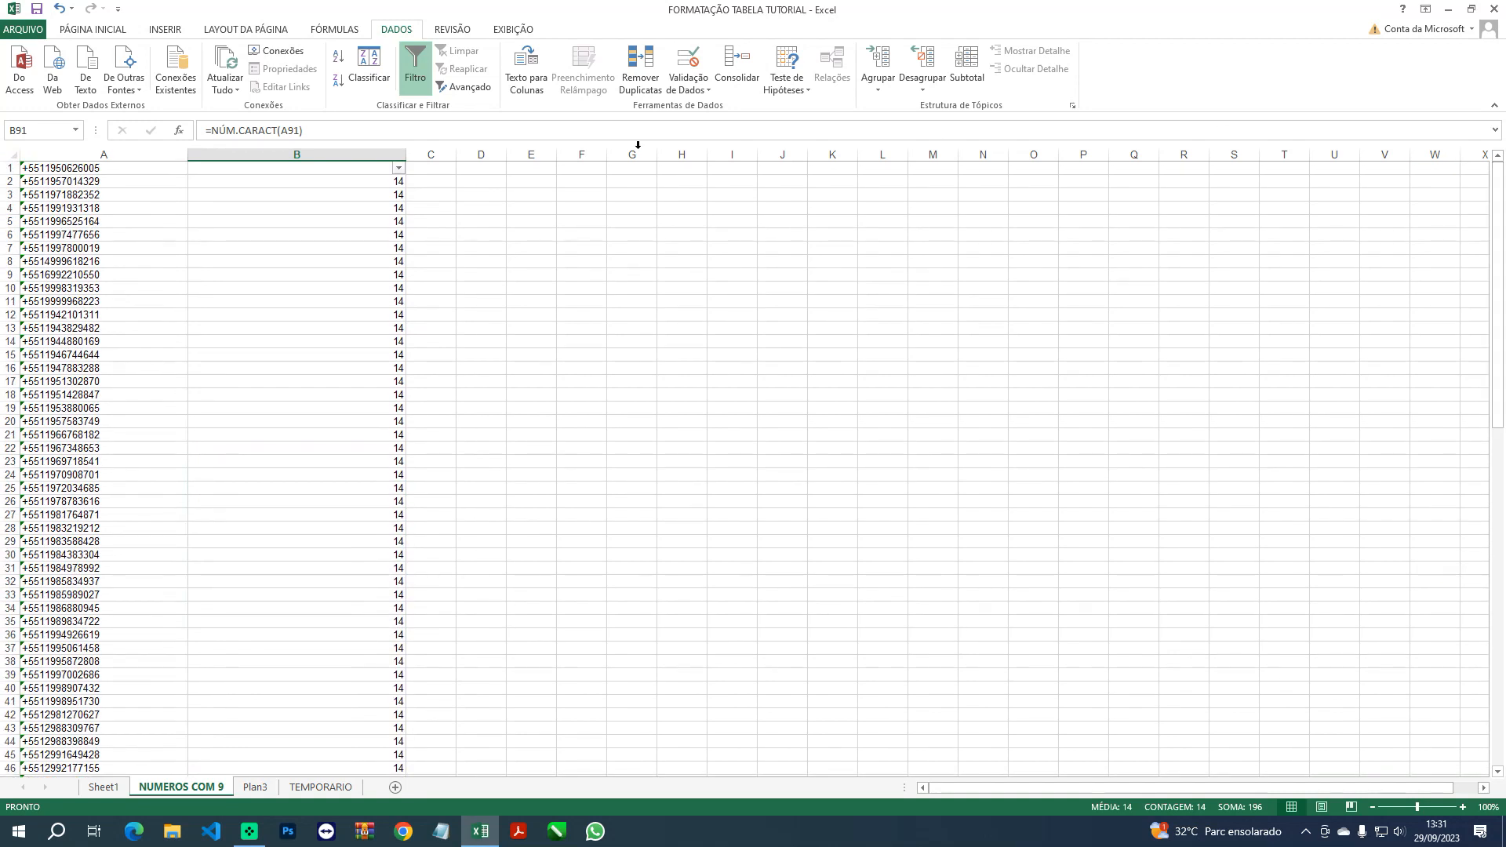
{"action": "right_click", "coordinate": [366, 156]}
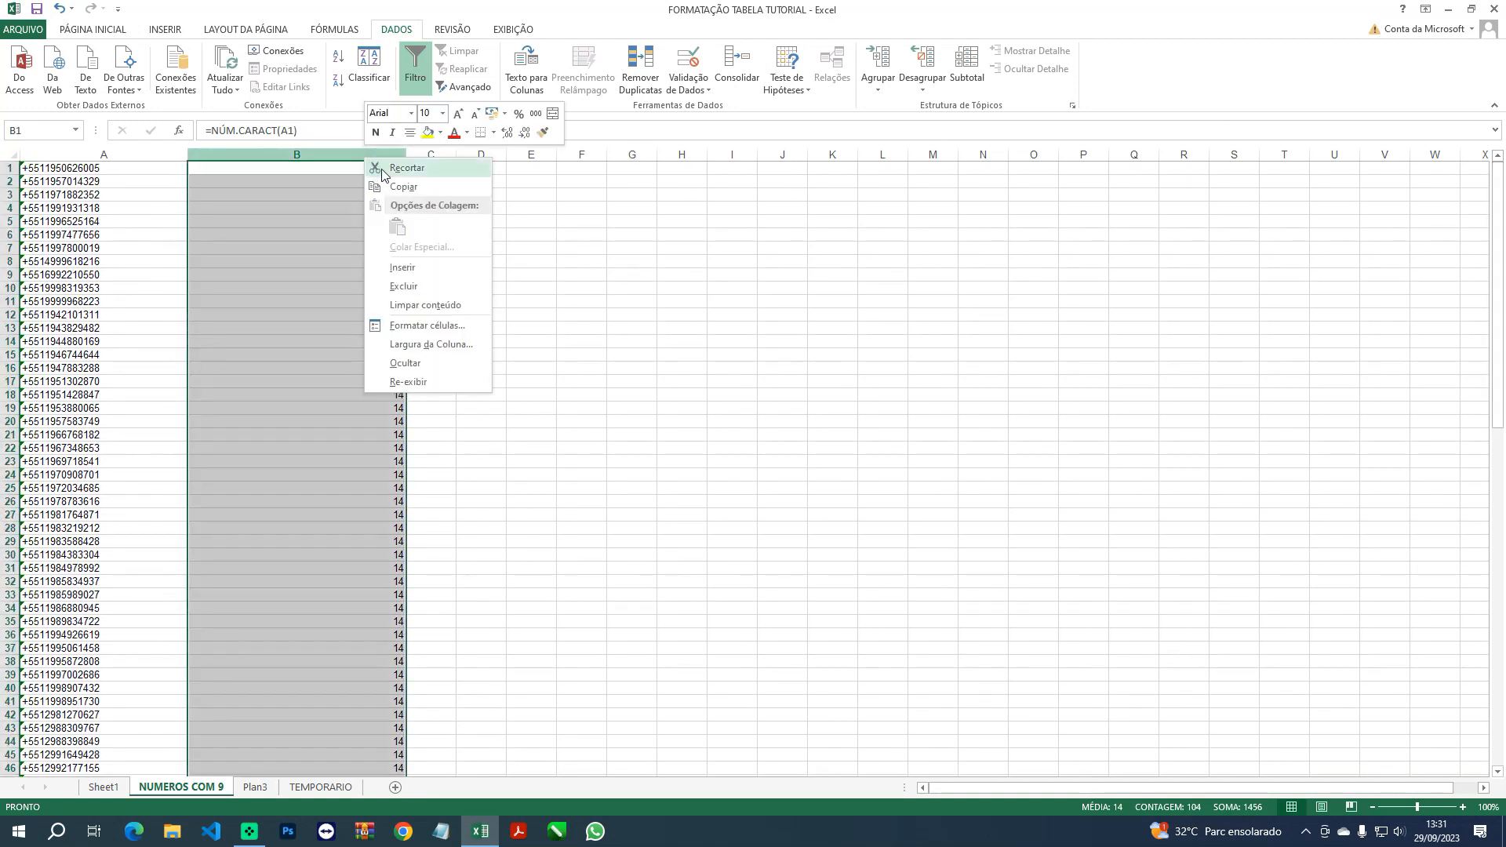
{"action": "left_click", "coordinate": [410, 287]}
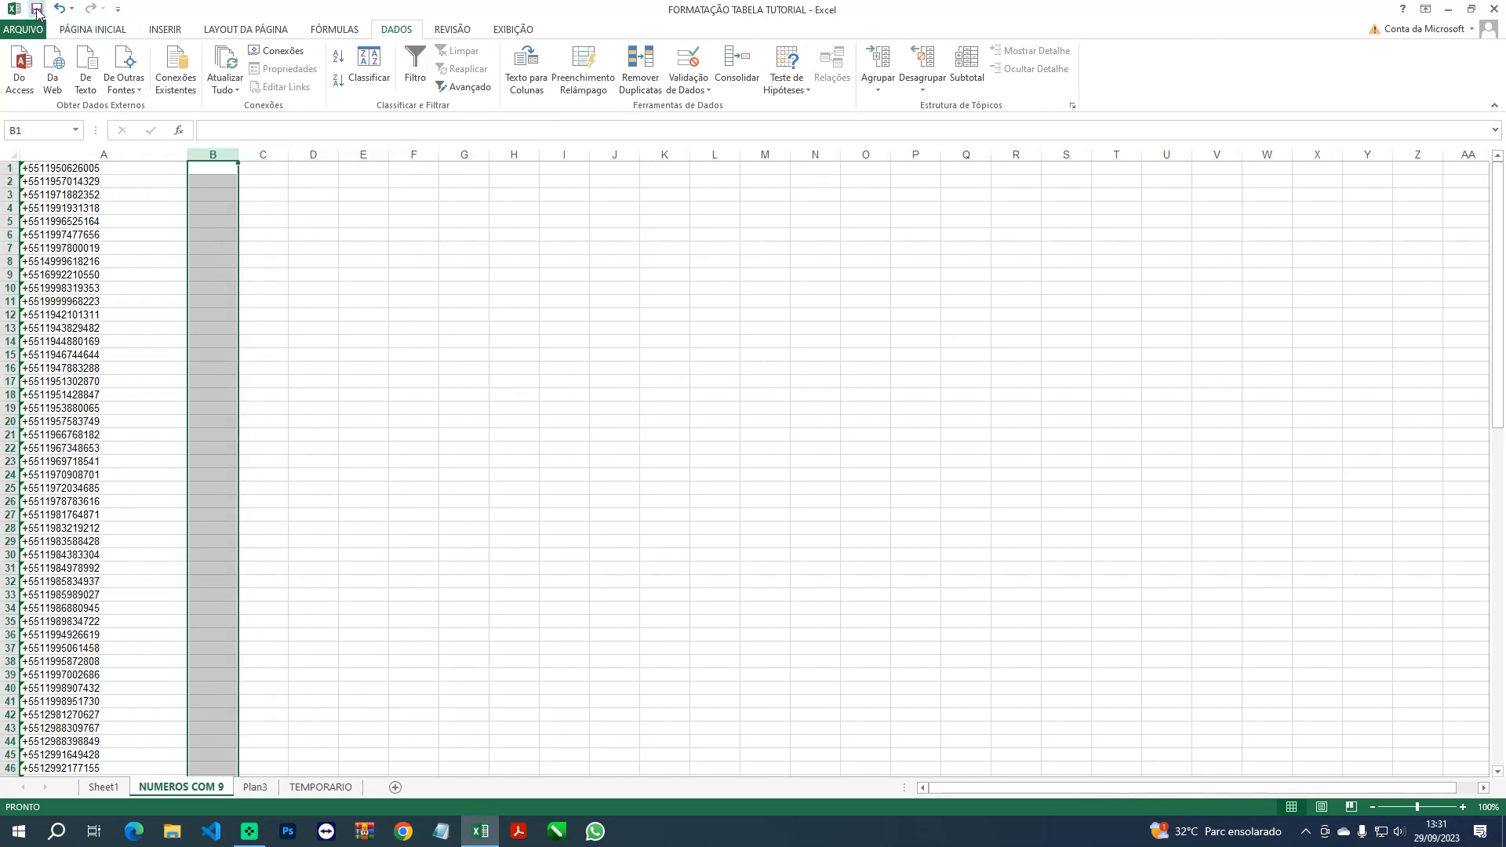
{"action": "left_click", "coordinate": [270, 221]}
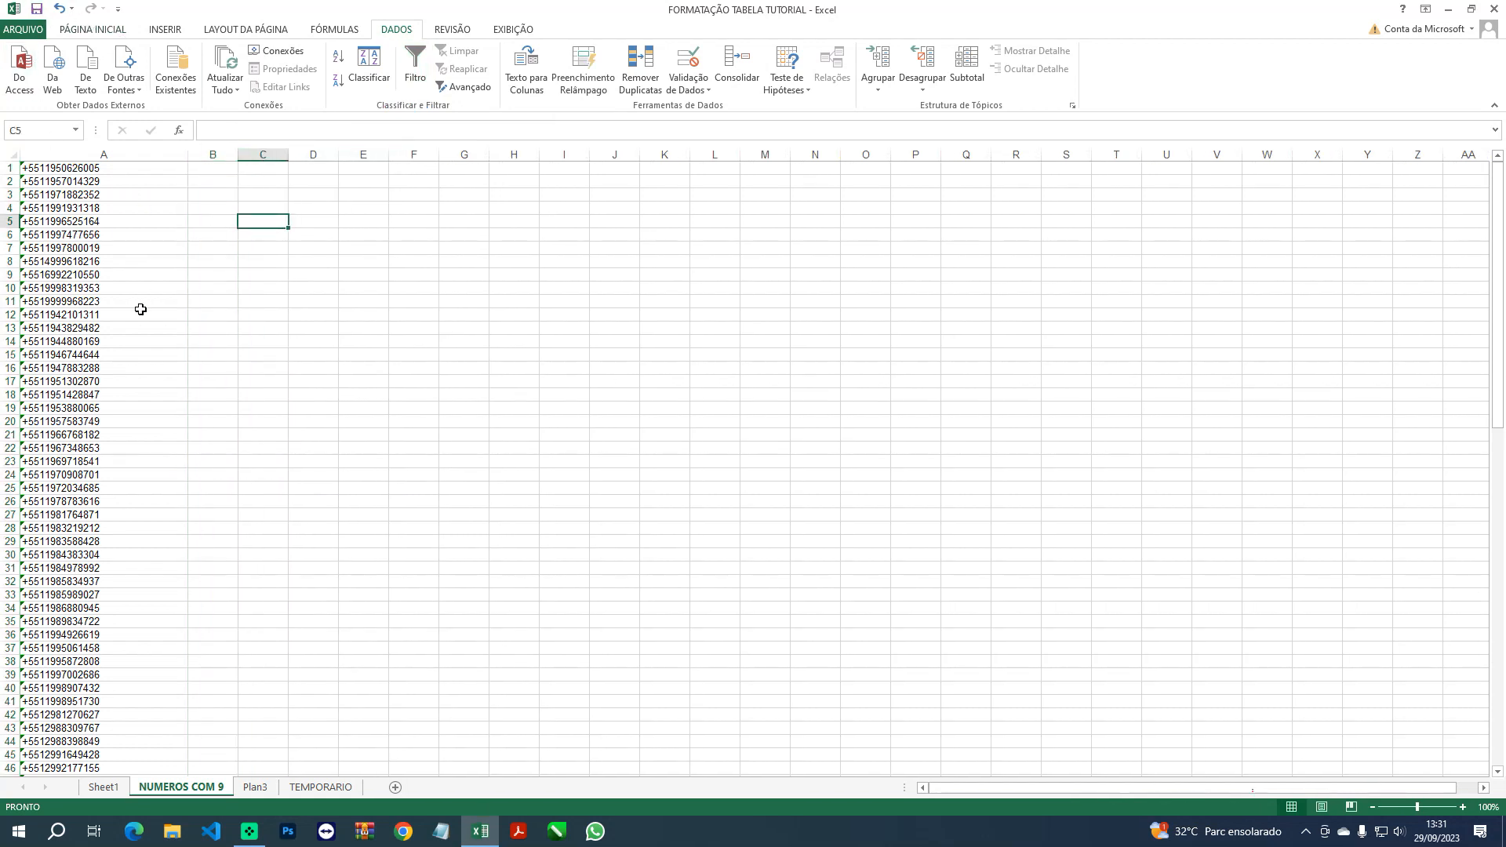
{"action": "scroll", "coordinate": [75, 567], "scroll_direction": "down", "scroll_amount": 10}
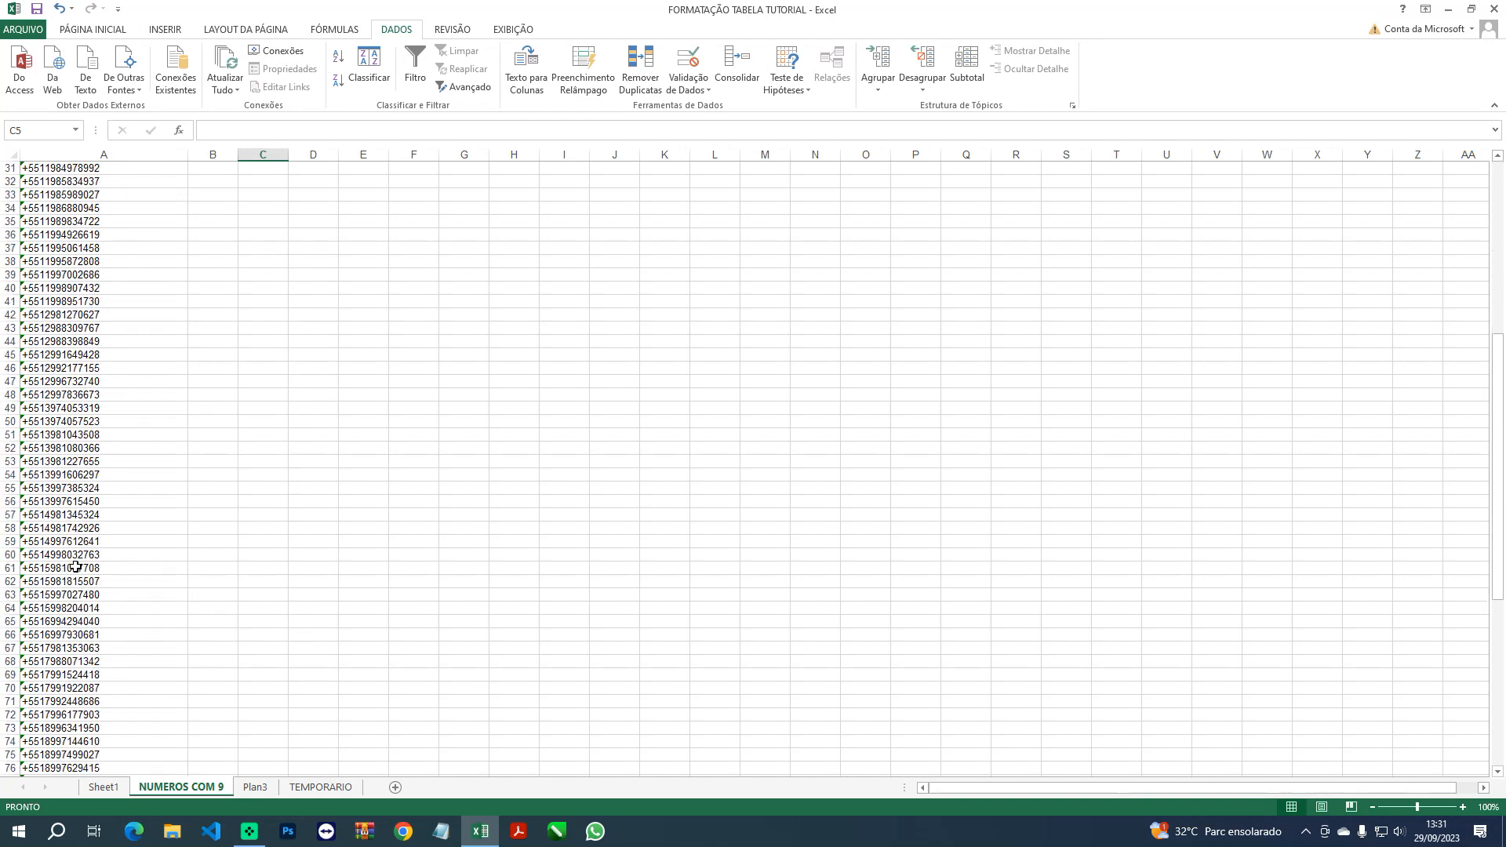
{"action": "scroll", "coordinate": [75, 566], "scroll_direction": "down", "scroll_amount": 10}
{"action": "scroll", "coordinate": [75, 565], "scroll_direction": "up", "scroll_amount": 7}
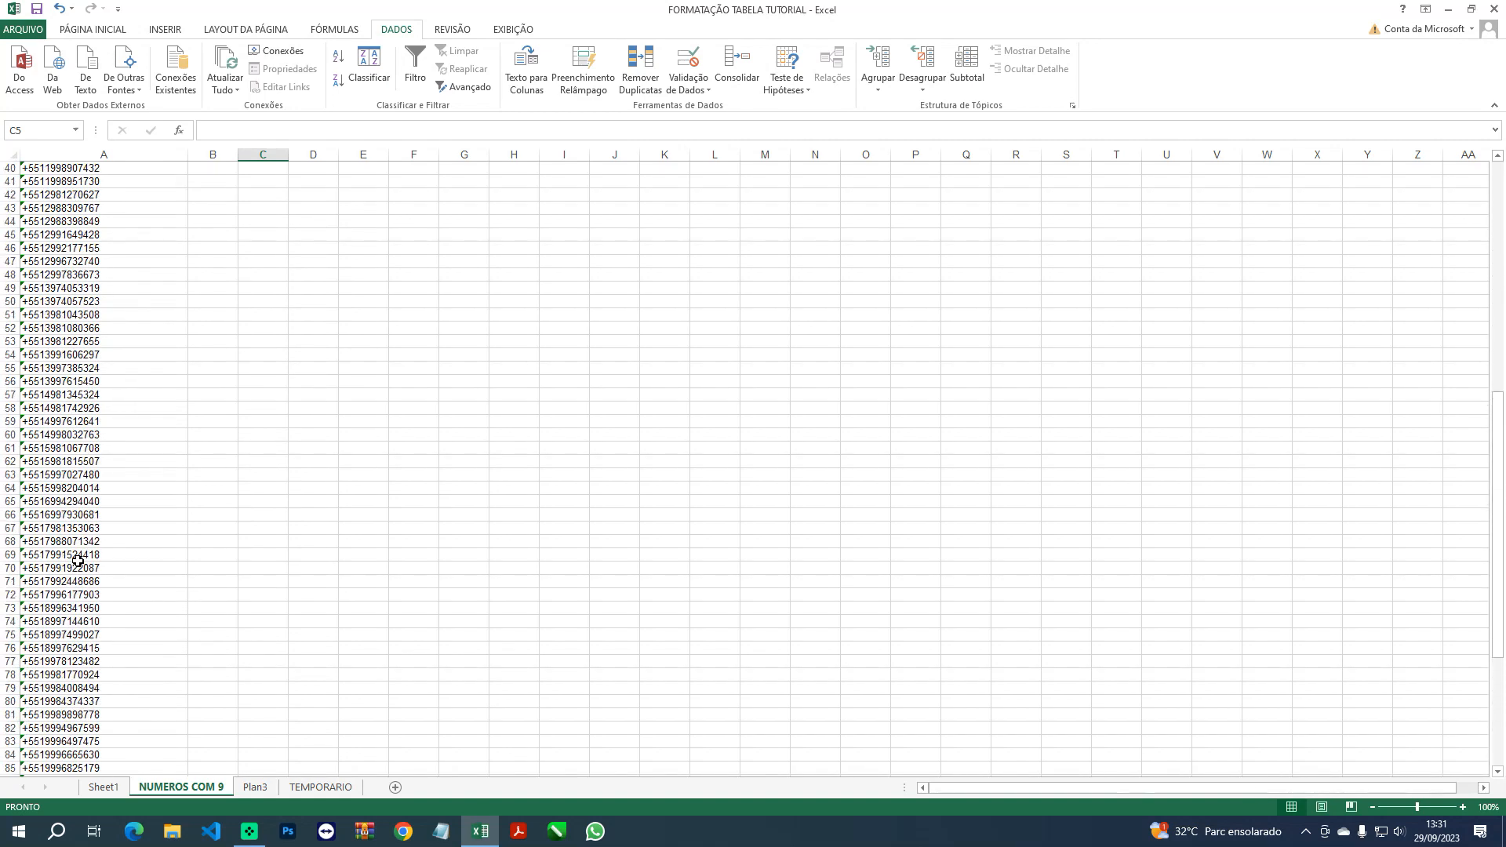
{"action": "scroll", "coordinate": [77, 560], "scroll_direction": "up", "scroll_amount": 13}
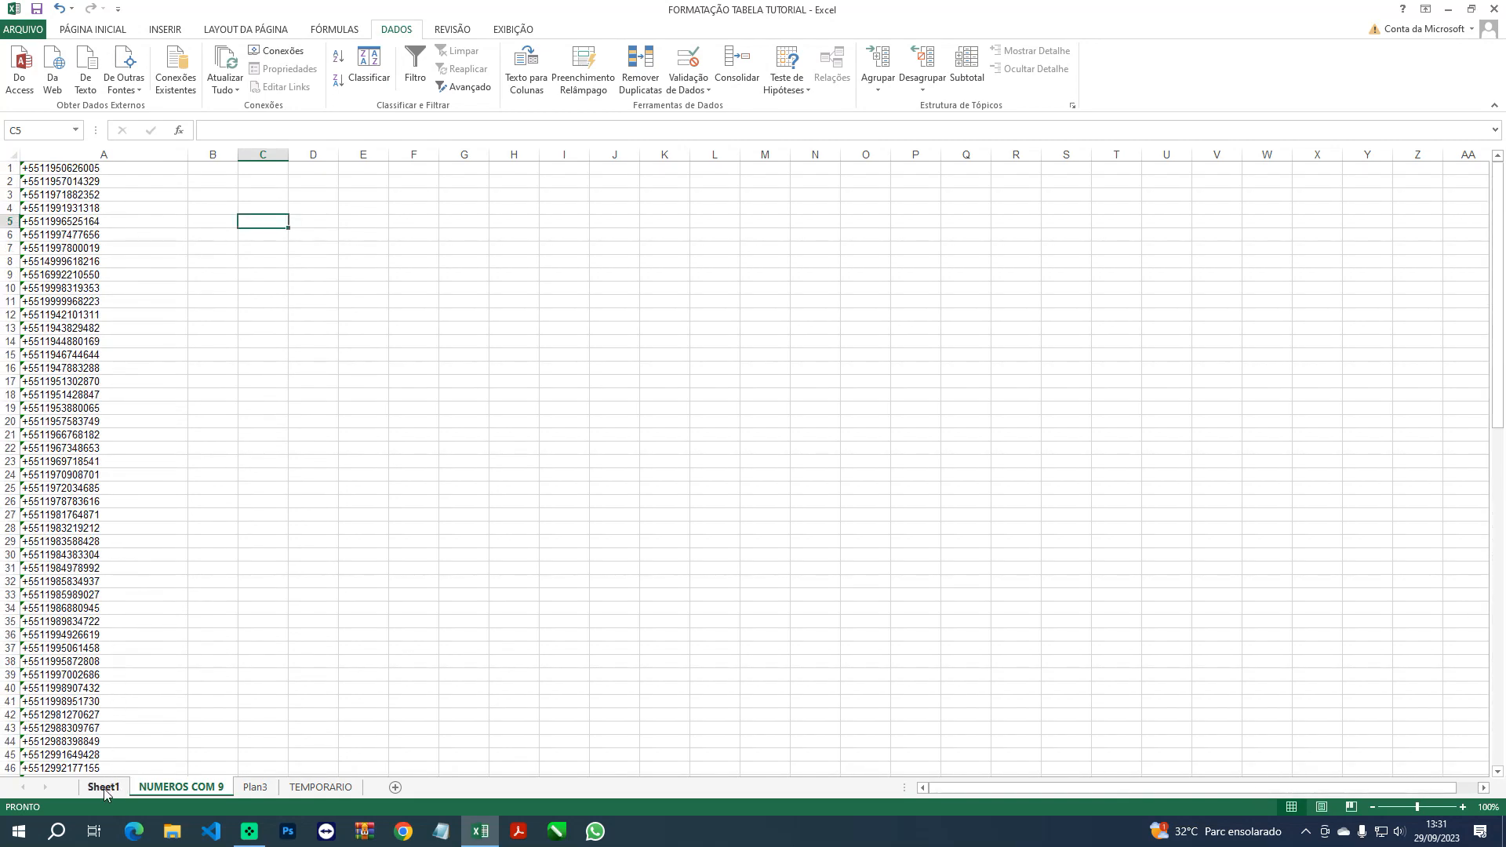
{"action": "left_click", "coordinate": [105, 789]}
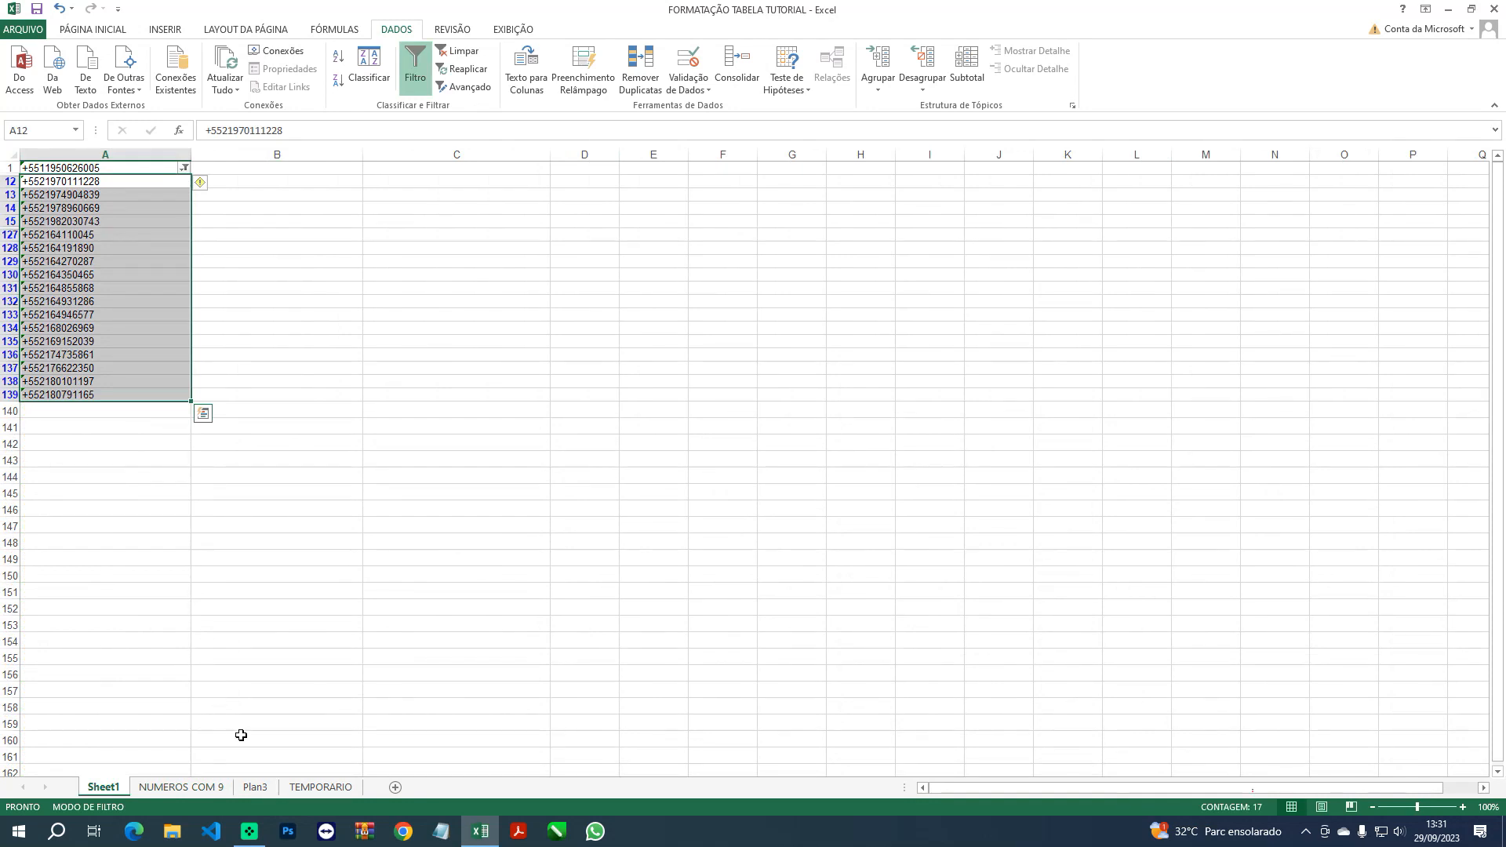
Rename the Plan3 sheet as NUMEROS SEM 9 and return to Sheet1
{"action": "left_click", "coordinate": [256, 787]}
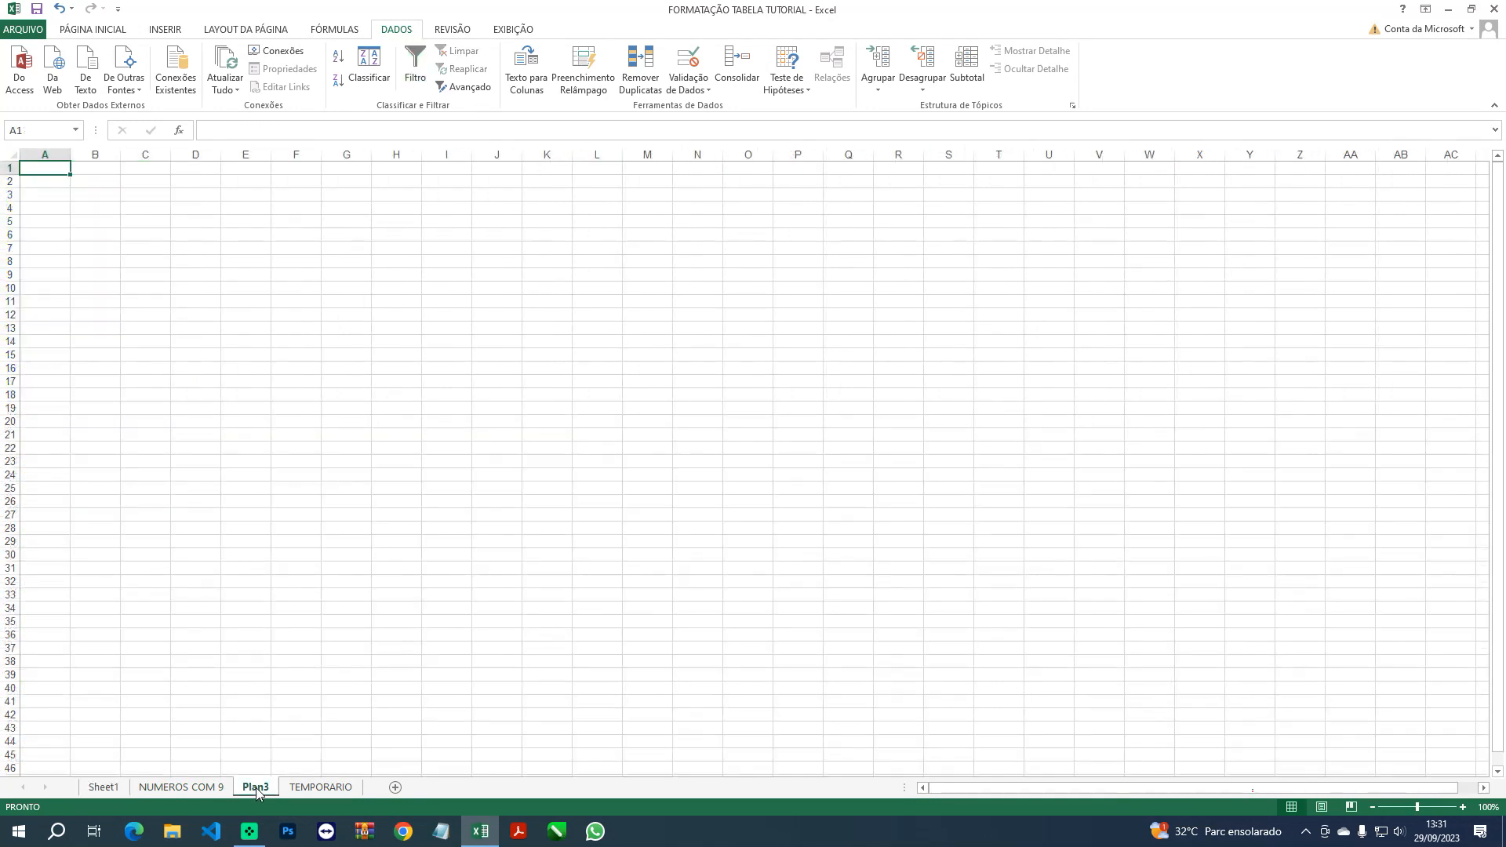
{"action": "right_click", "coordinate": [255, 788]}
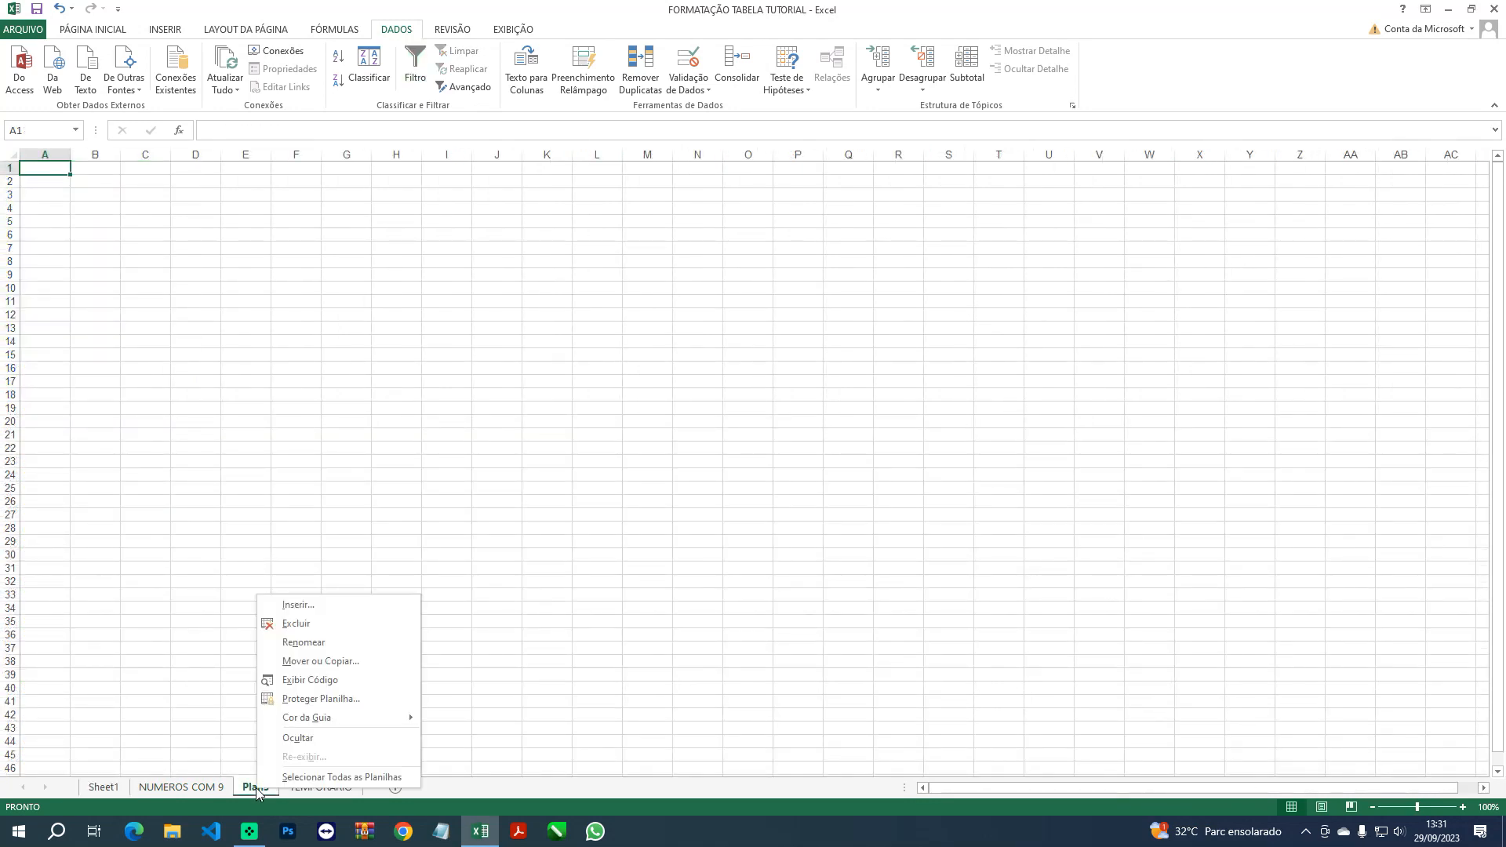
{"action": "left_click", "coordinate": [316, 643]}
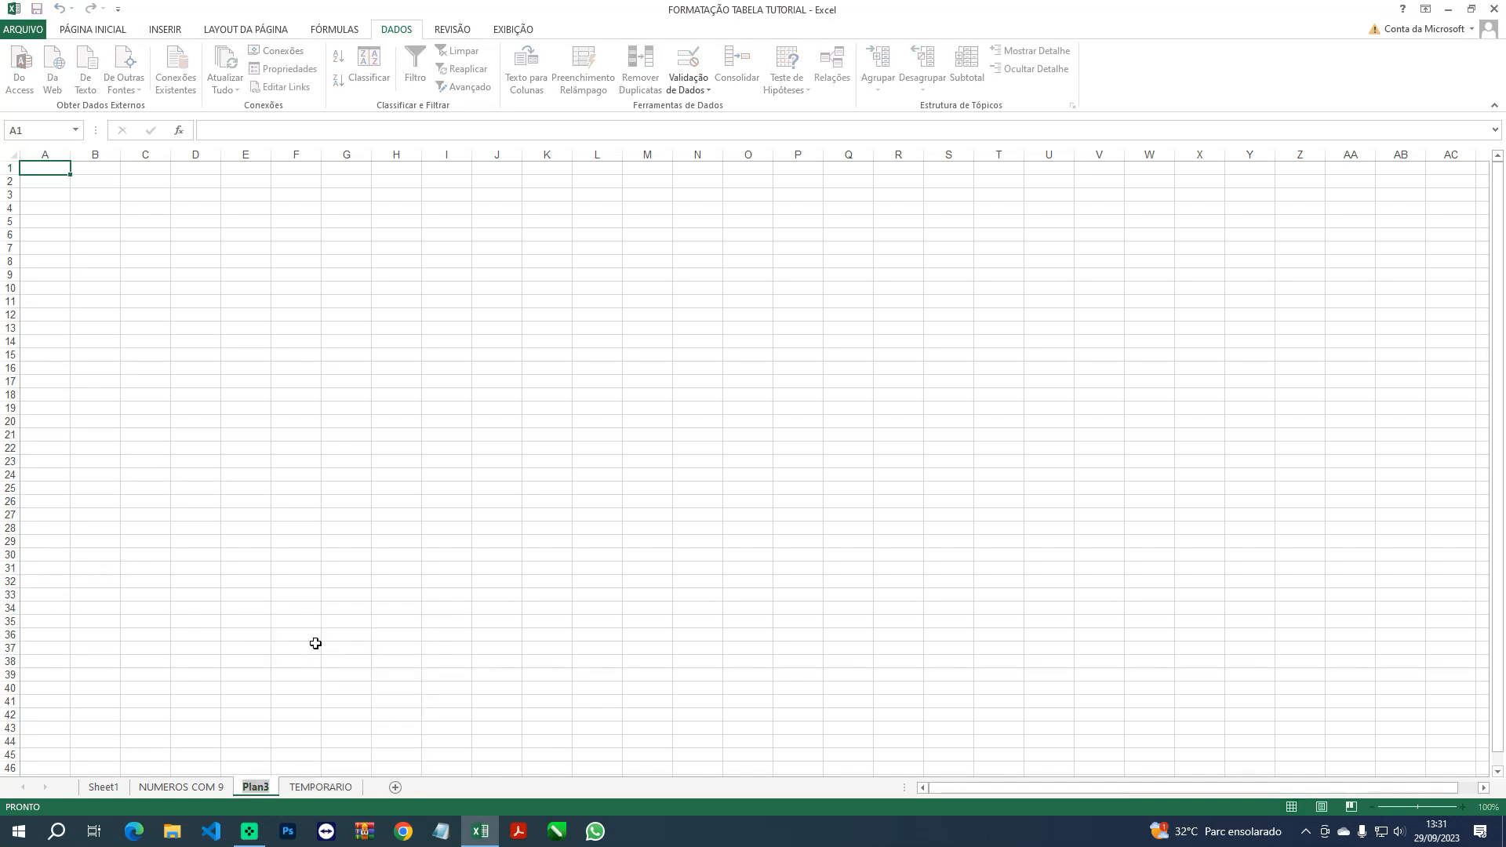
{"action": "type", "text": "NU"}
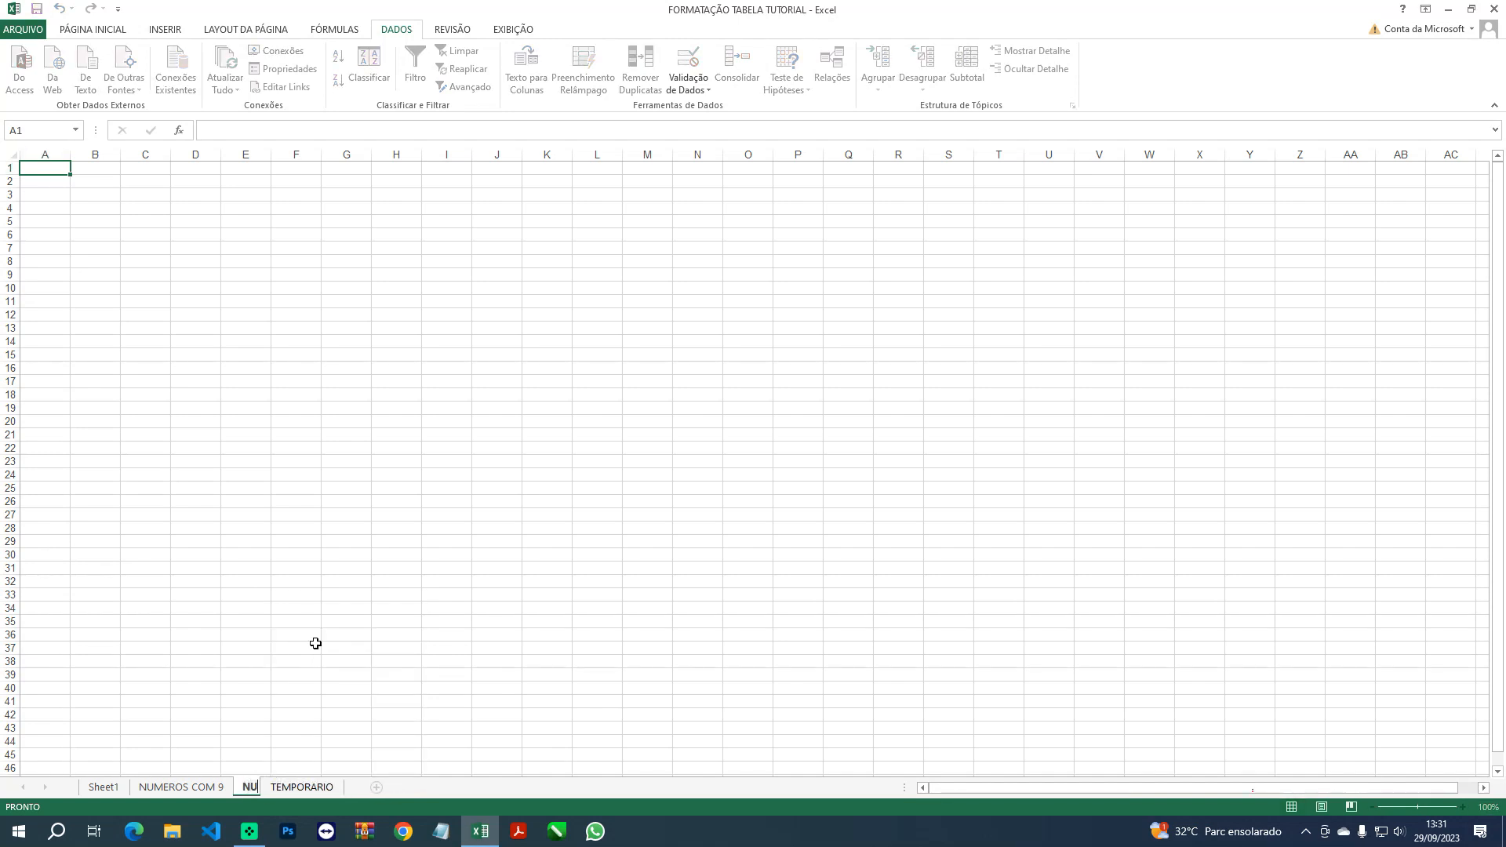
{"action": "type", "text": "MEROS SM"}
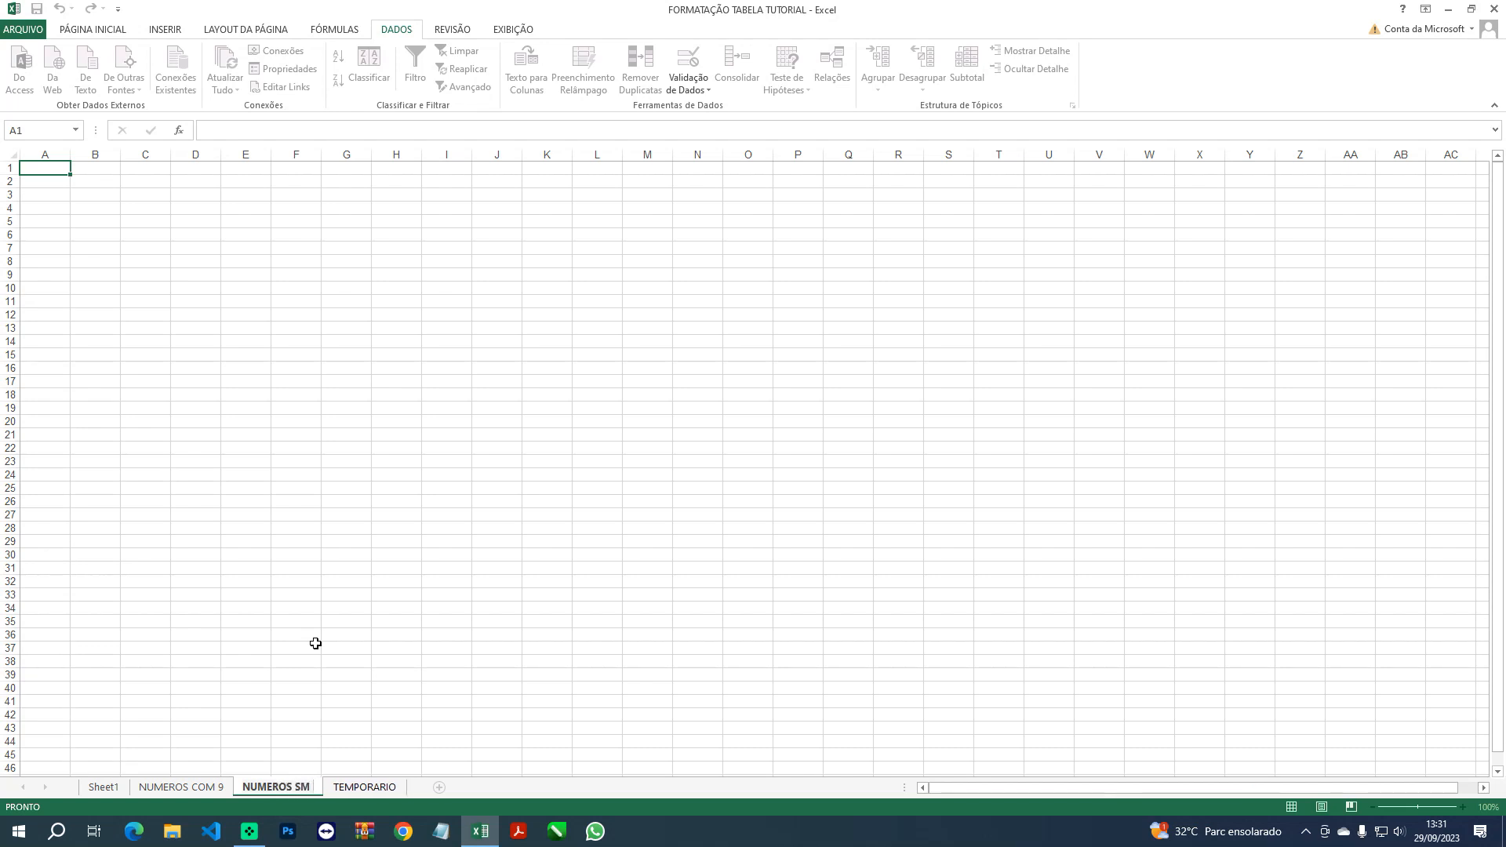
{"action": "key", "text": "BackSpace"}
{"action": "type", "text": "EM 9"}
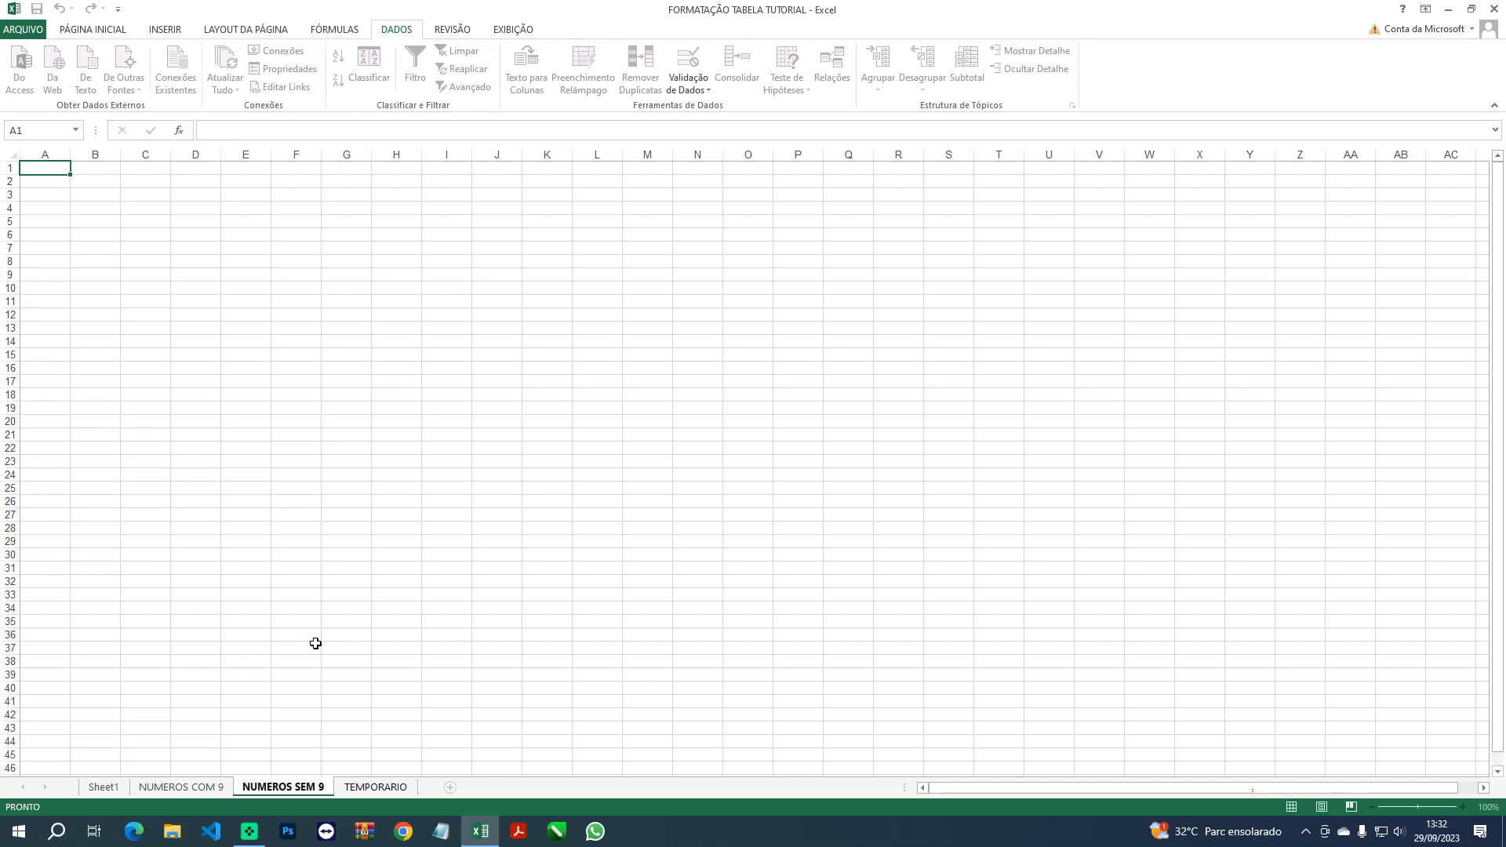
{"action": "key", "text": "Return"}
{"action": "left_click", "coordinate": [114, 788]}
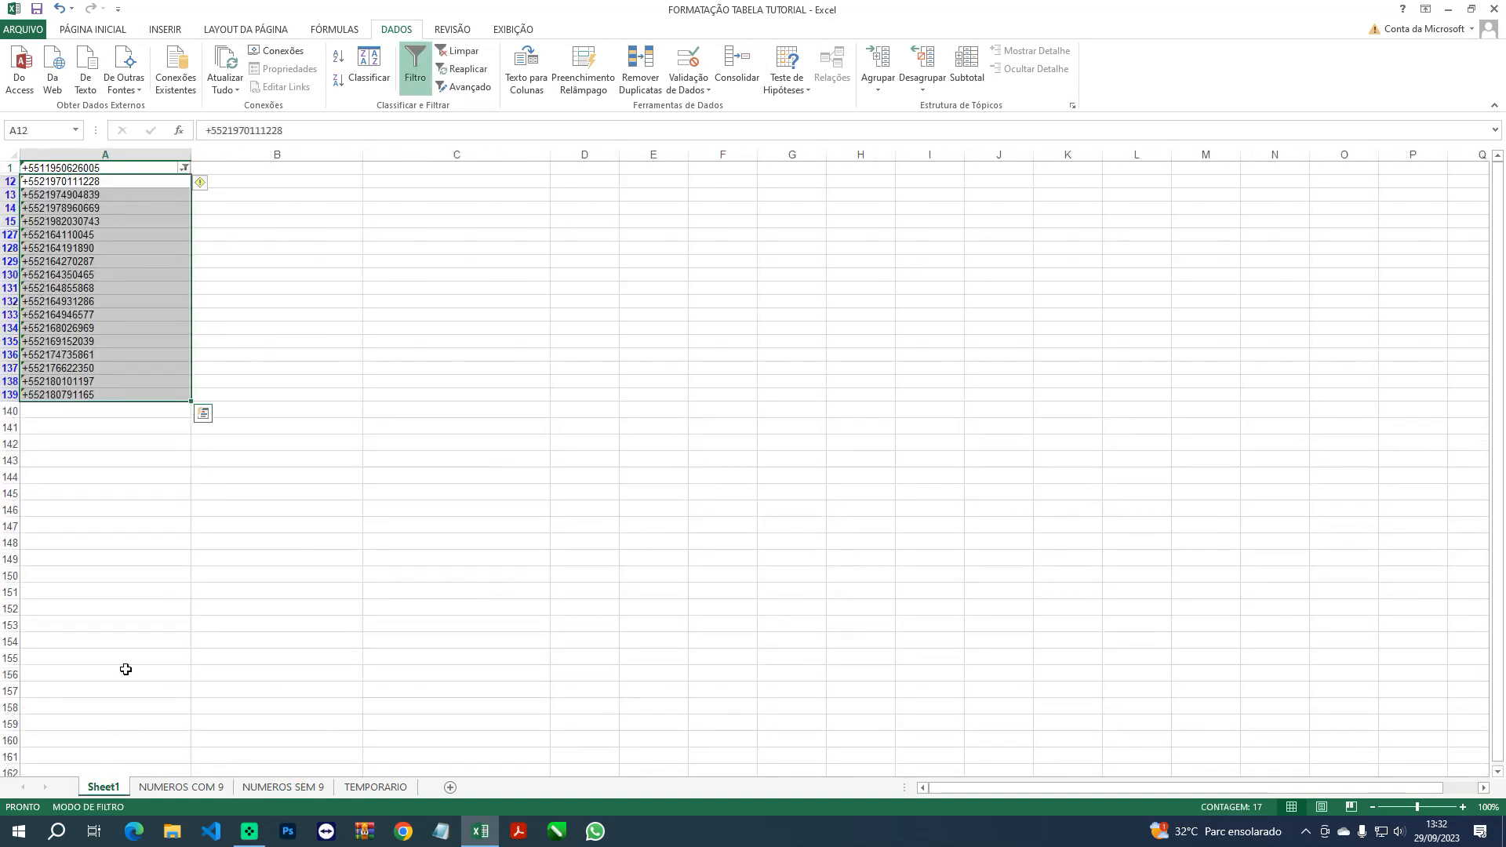
Show all numbers again in the column A filter of Sheet1 and review the full list
{"action": "left_click", "coordinate": [184, 168]}
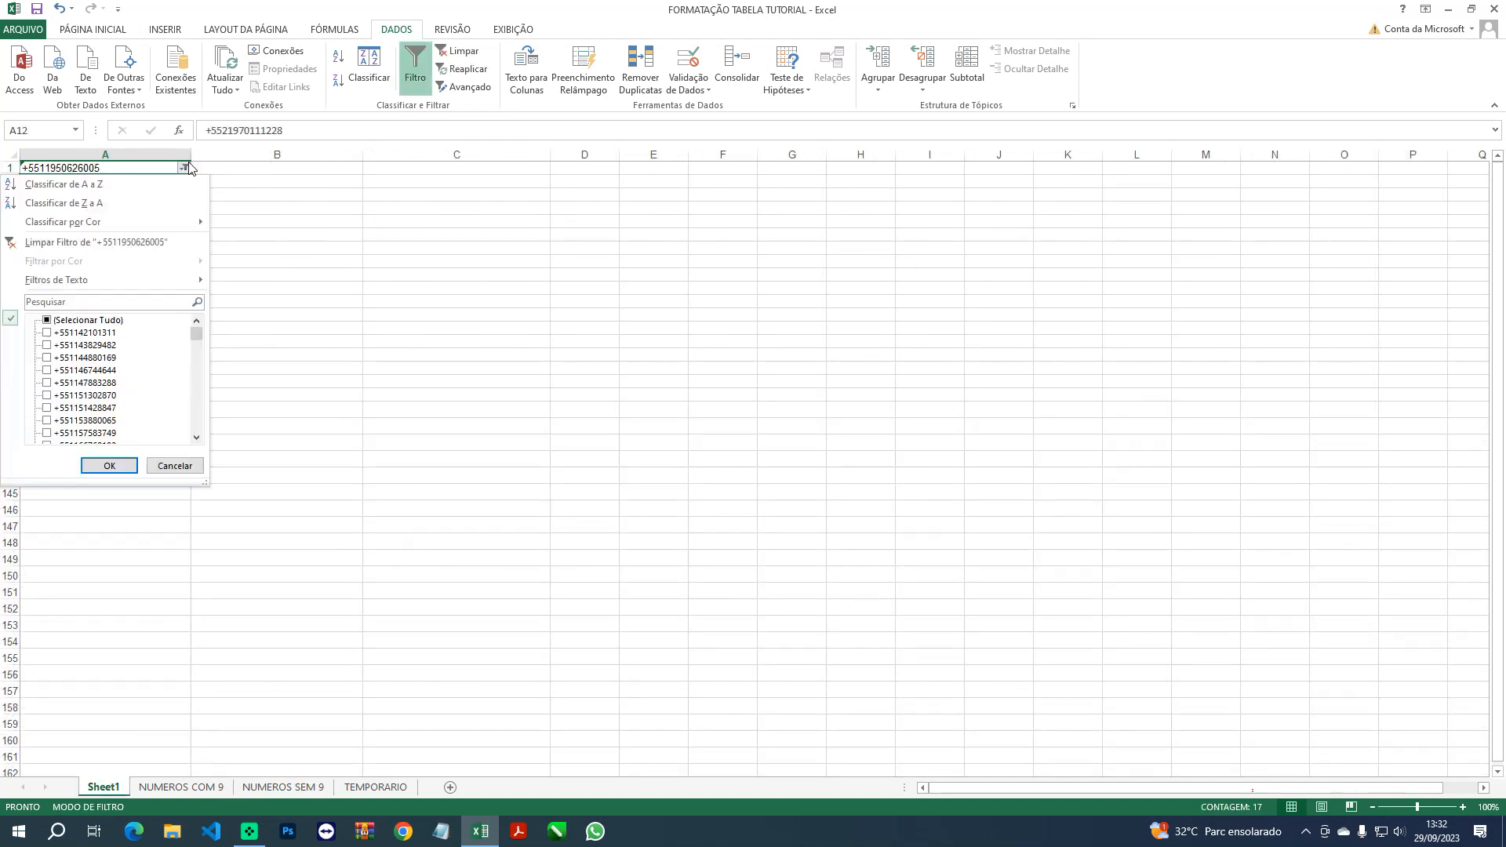
{"action": "left_click", "coordinate": [48, 321]}
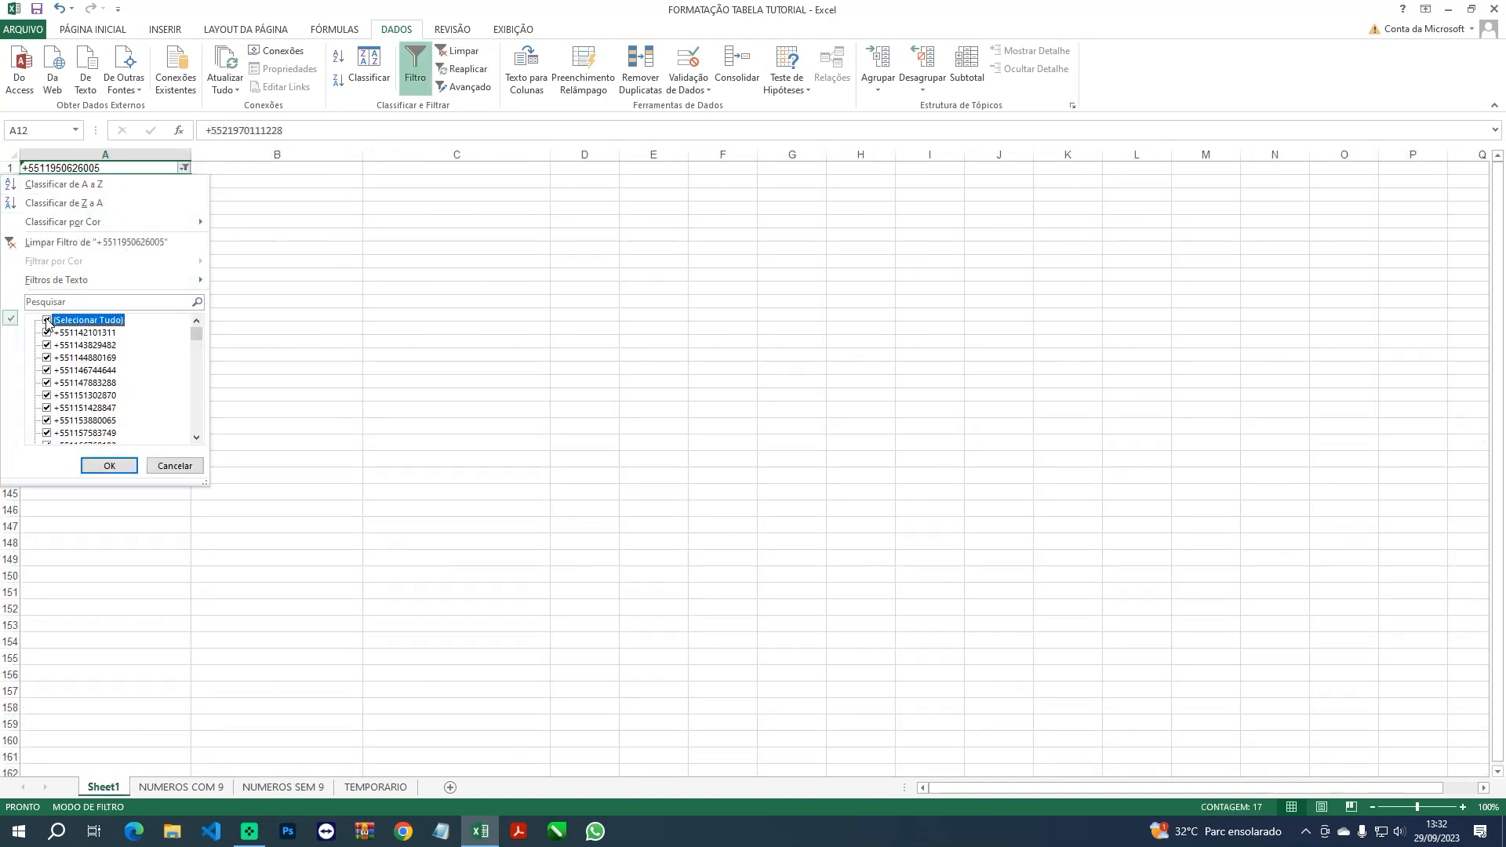
{"action": "left_click", "coordinate": [109, 465]}
{"action": "scroll", "coordinate": [133, 410], "scroll_direction": "down", "scroll_amount": 20}
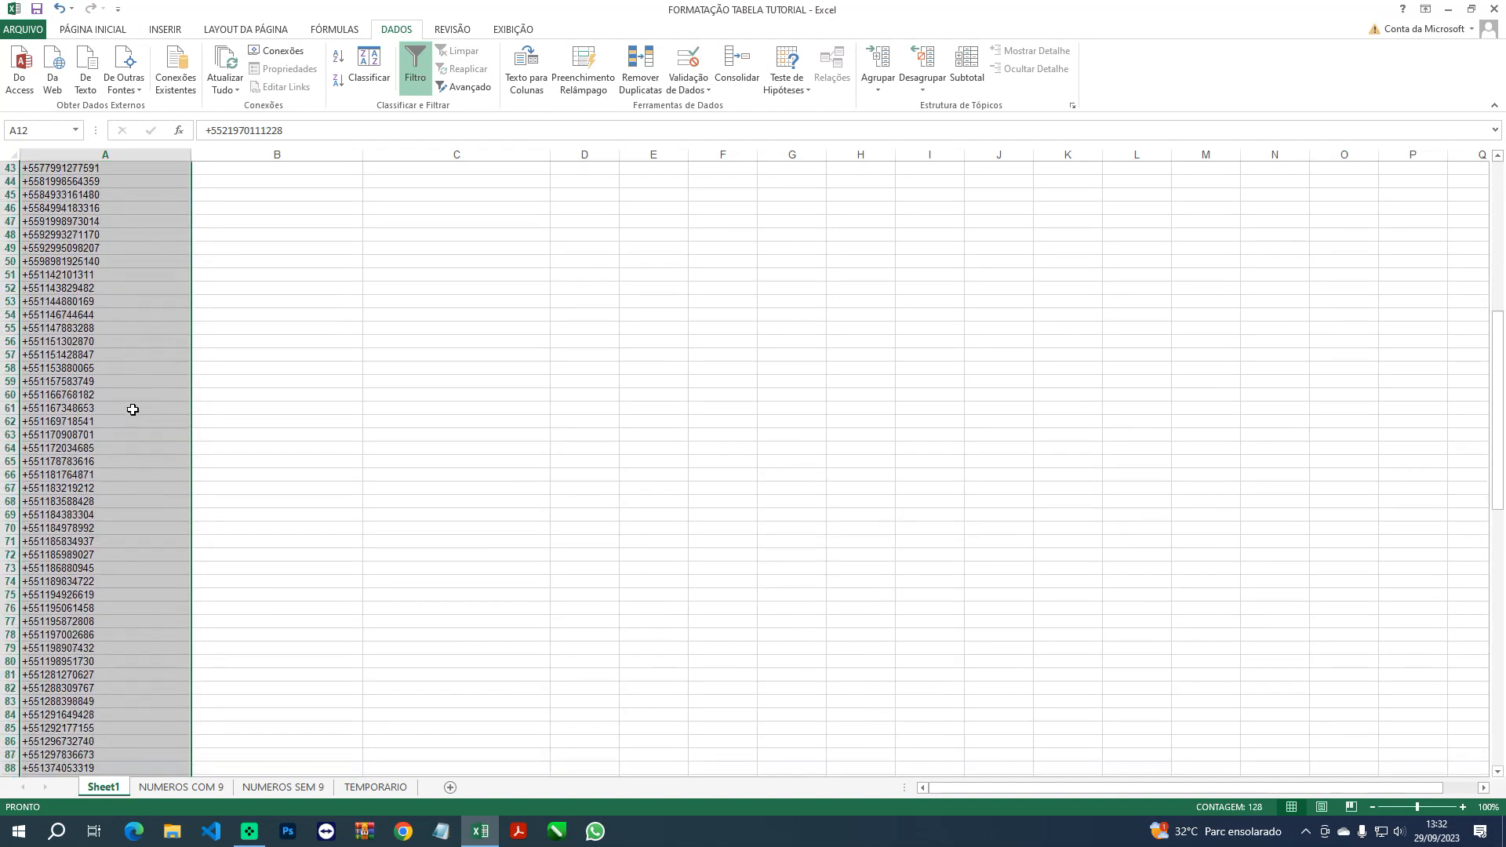
{"action": "scroll", "coordinate": [132, 409], "scroll_direction": "down", "scroll_amount": 4}
{"action": "scroll", "coordinate": [133, 410], "scroll_direction": "up", "scroll_amount": 20}
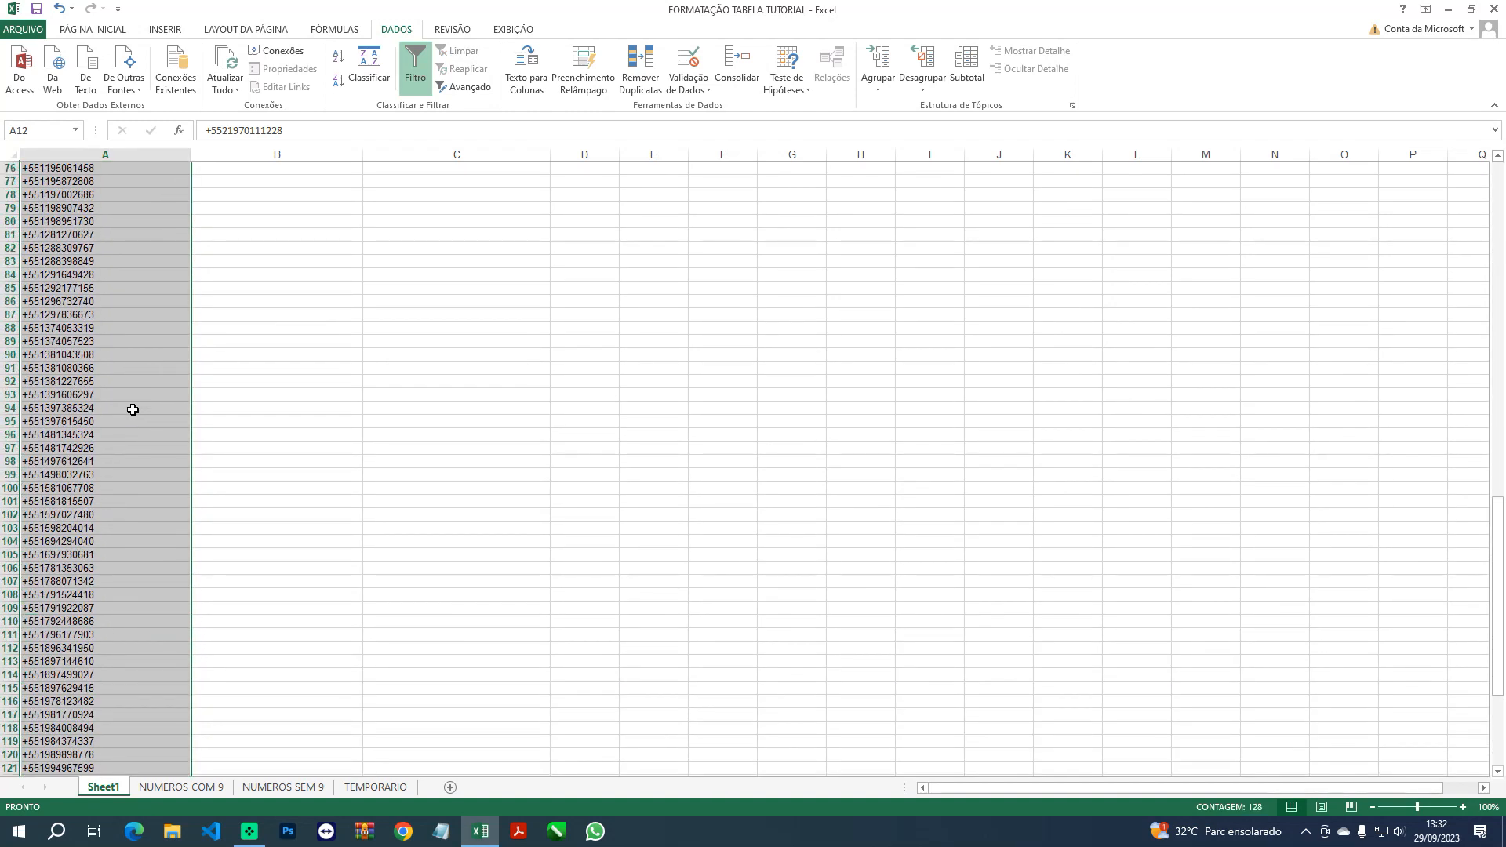
{"action": "scroll", "coordinate": [131, 378], "scroll_direction": "up", "scroll_amount": 6}
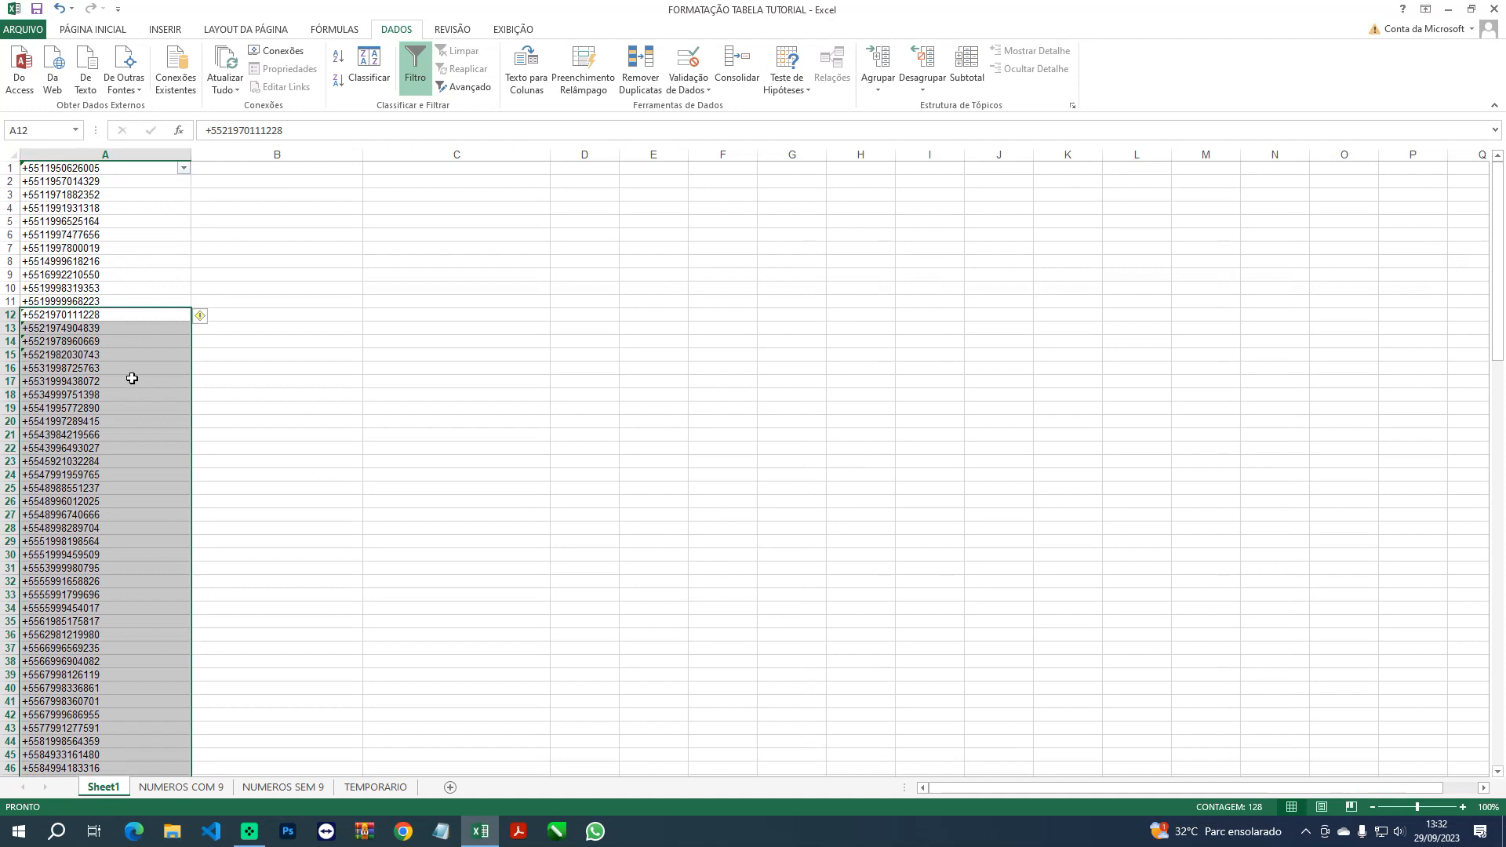
{"action": "scroll", "coordinate": [132, 378], "scroll_direction": "down", "scroll_amount": 15}
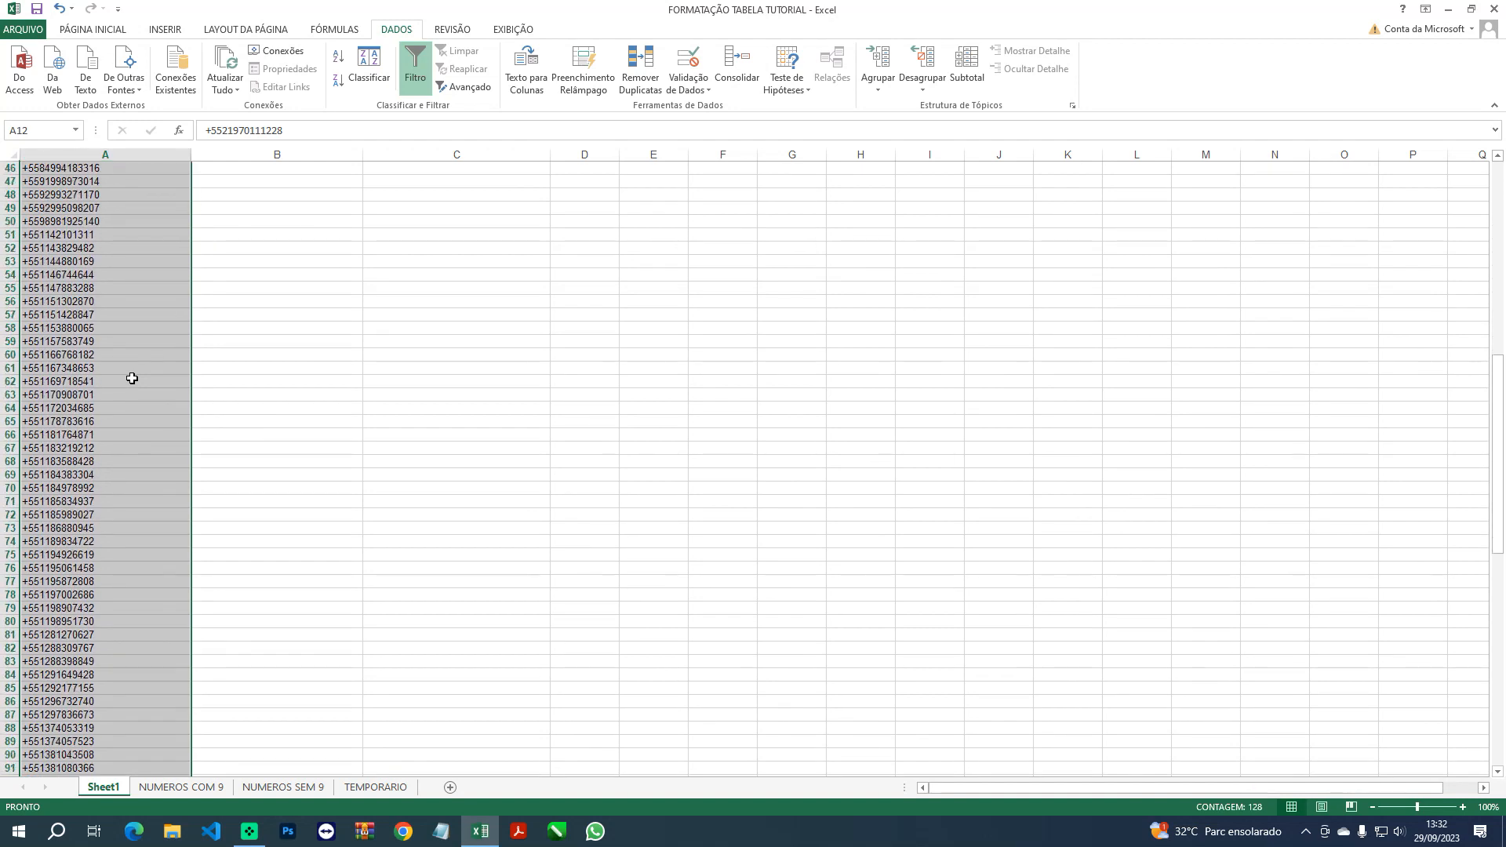
{"action": "scroll", "coordinate": [131, 378], "scroll_direction": "up", "scroll_amount": 15}
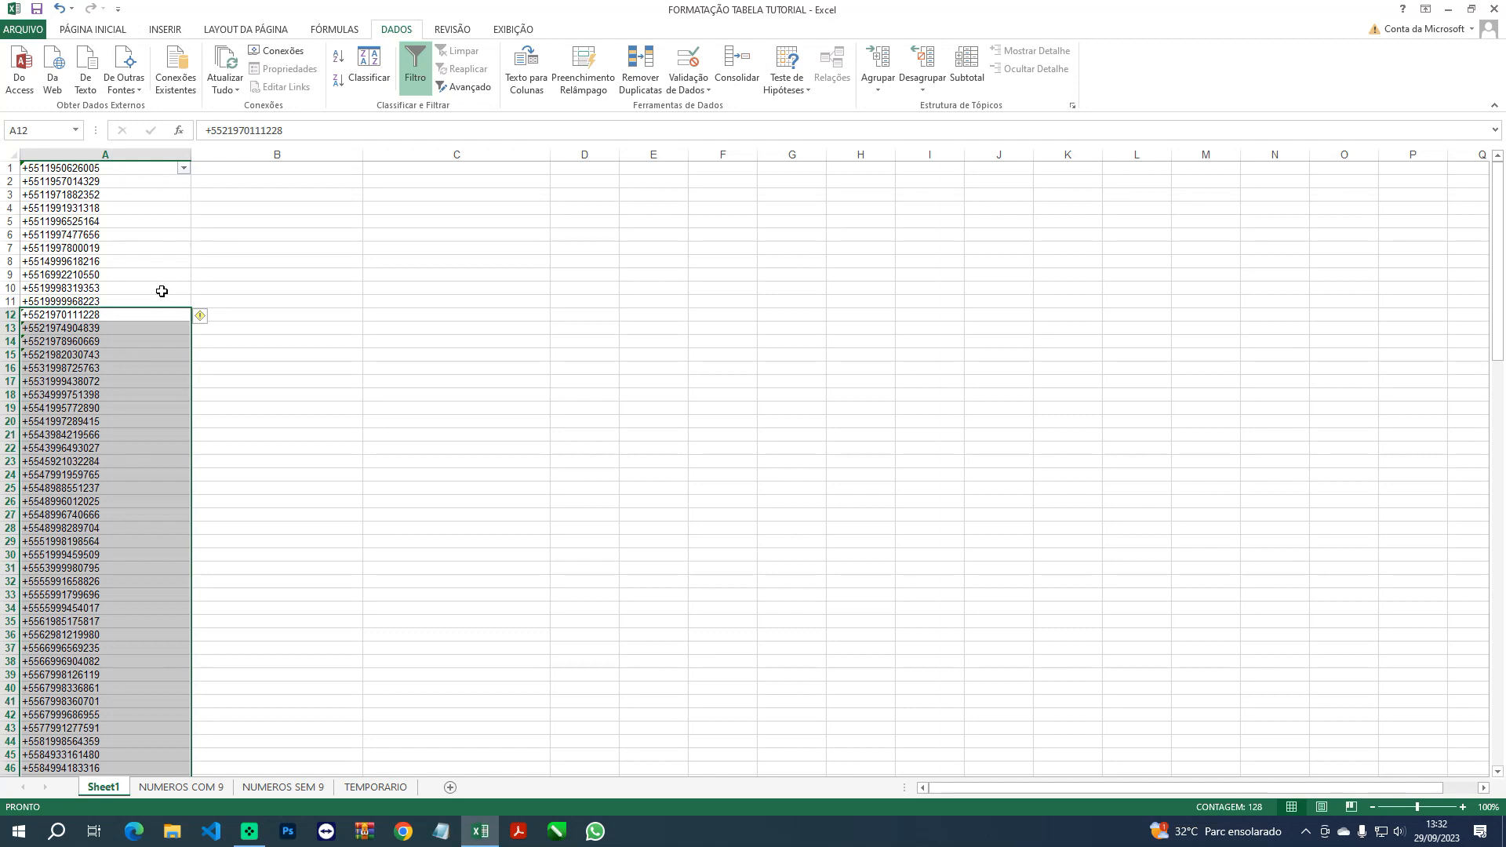
Reset the filter on column A of Sheet1 by removing it and applying it again
{"action": "left_click", "coordinate": [184, 168]}
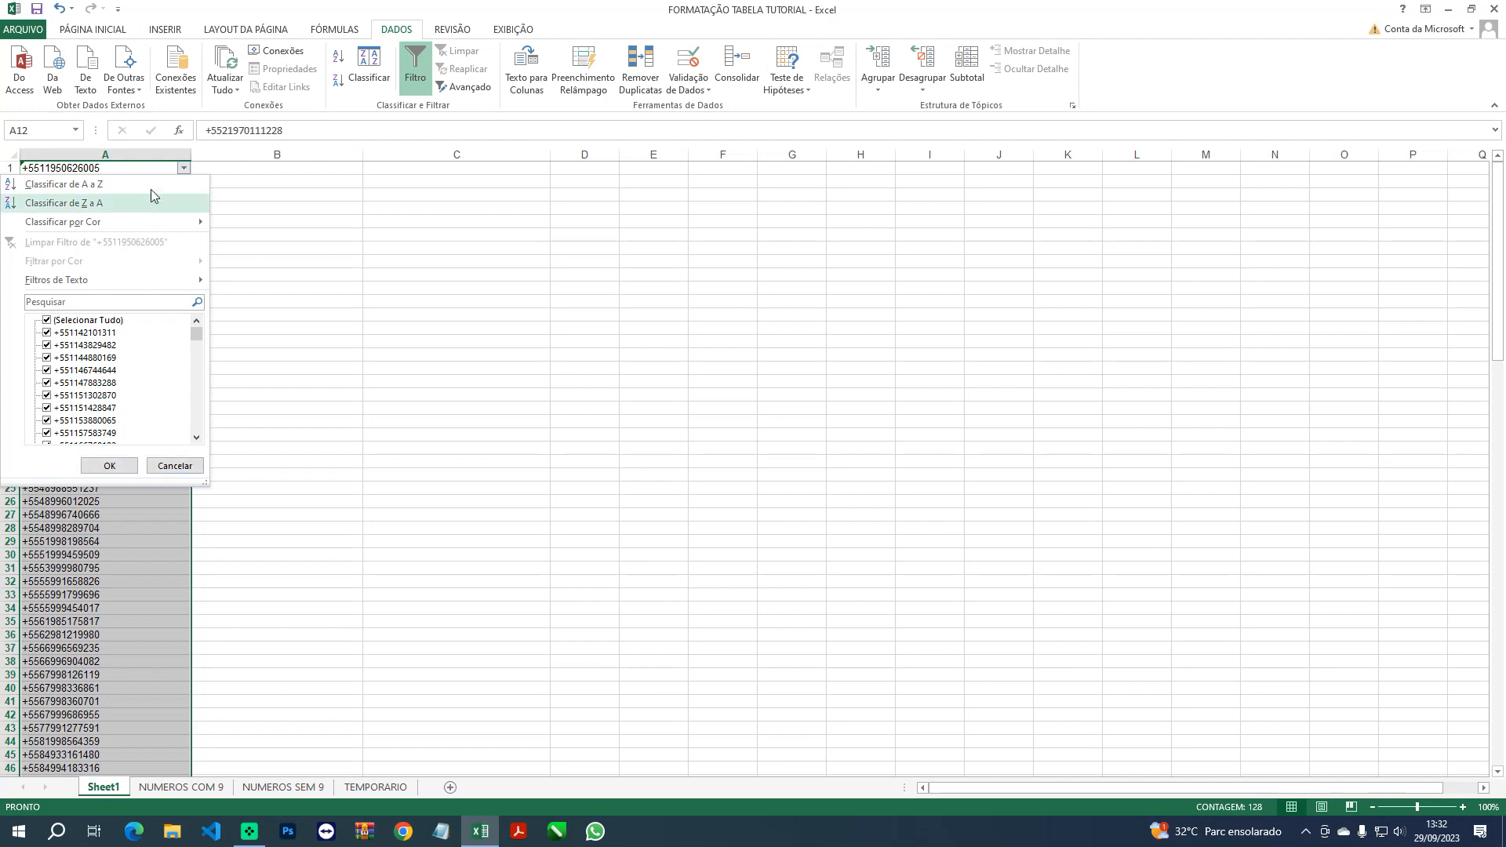
{"action": "left_click", "coordinate": [181, 176]}
{"action": "left_click_drag", "start_coordinate": [181, 177], "coordinate": [181, 168]}
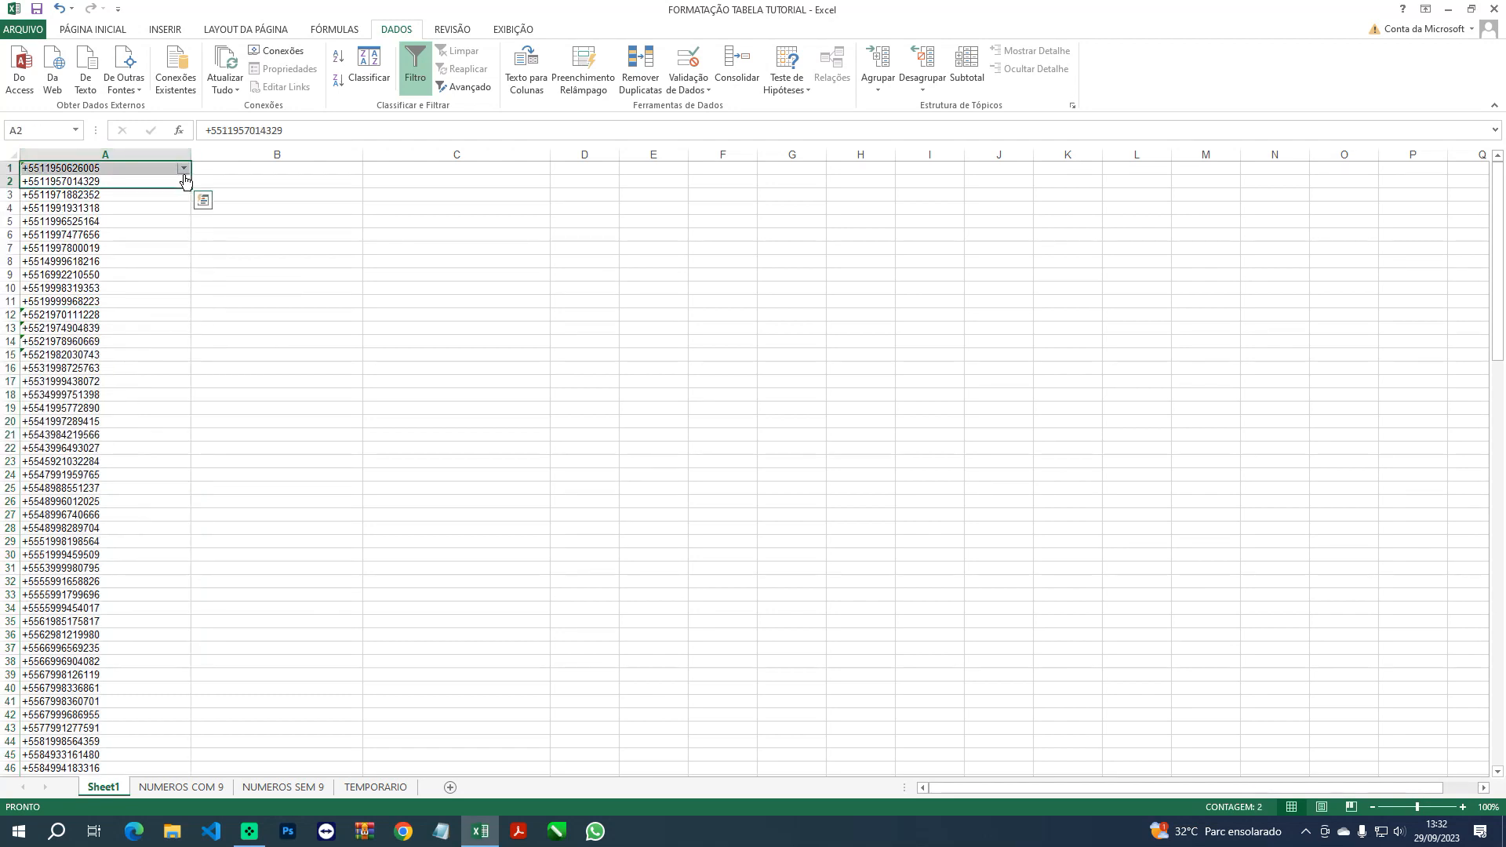
{"action": "left_click", "coordinate": [178, 156]}
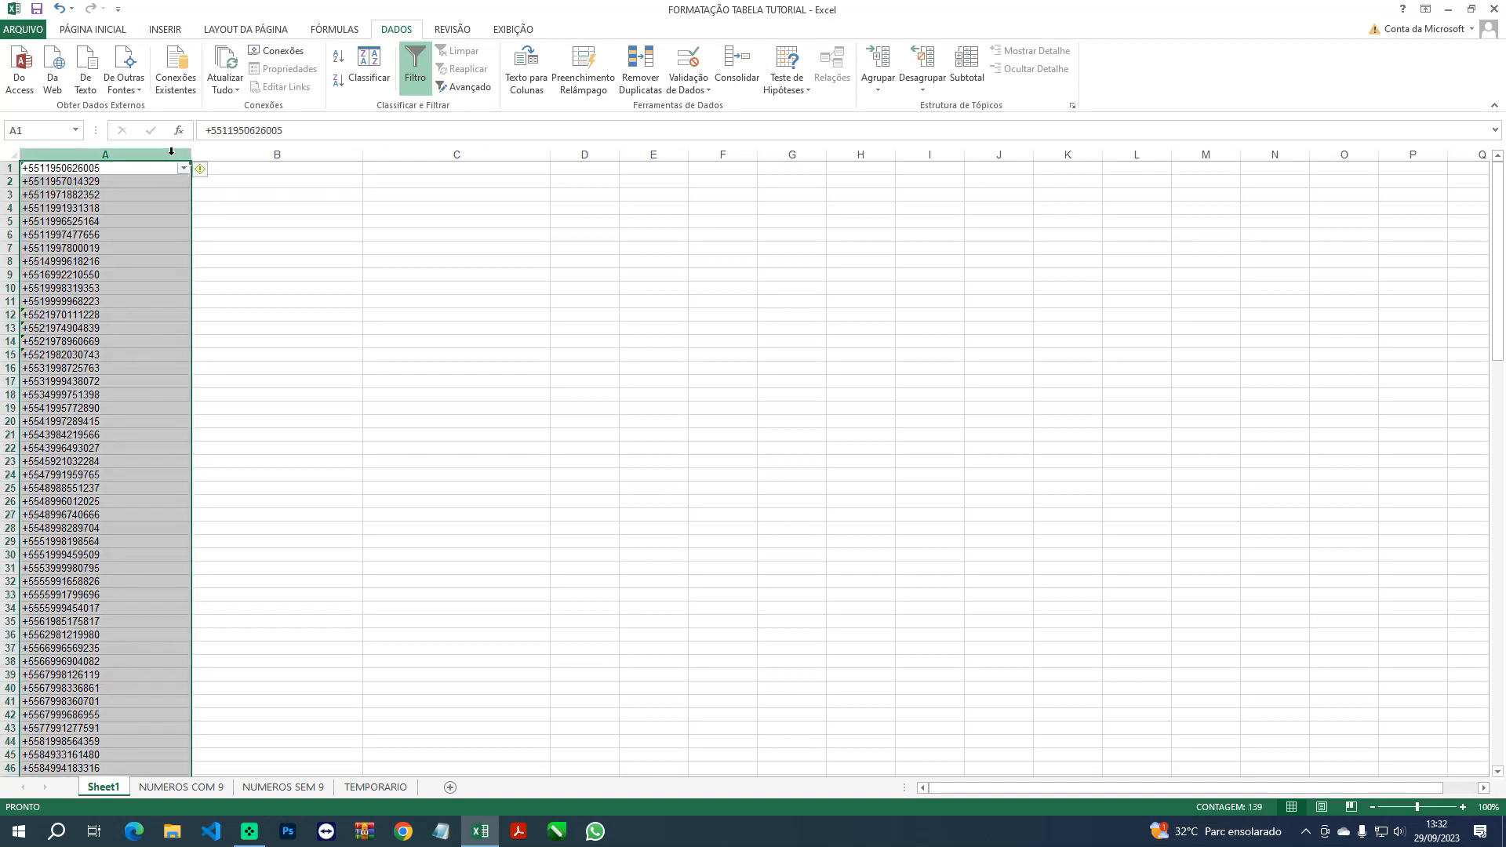
{"action": "left_click", "coordinate": [412, 72]}
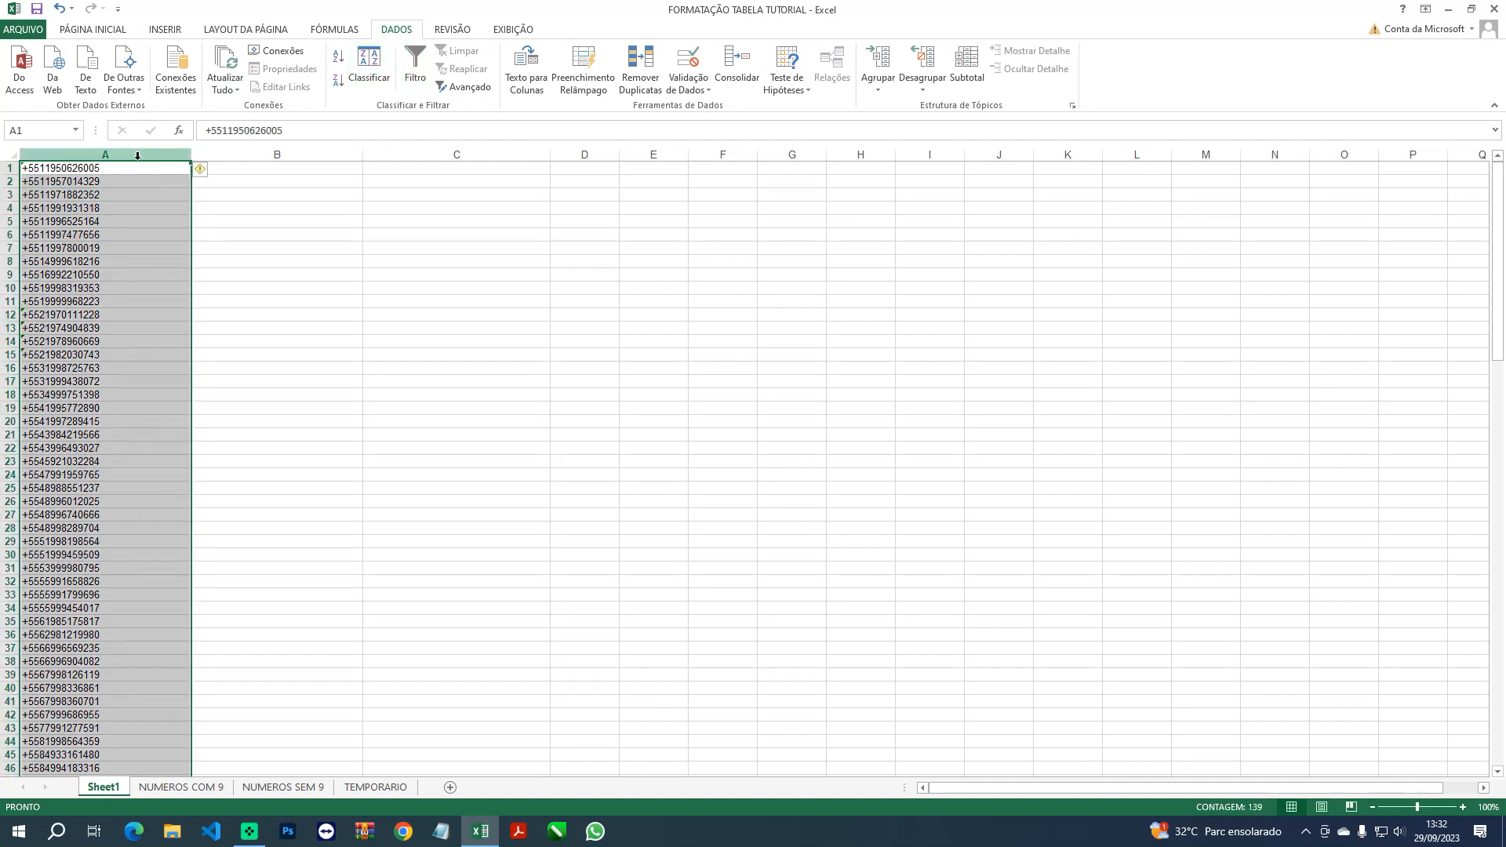
{"action": "left_click", "coordinate": [414, 66]}
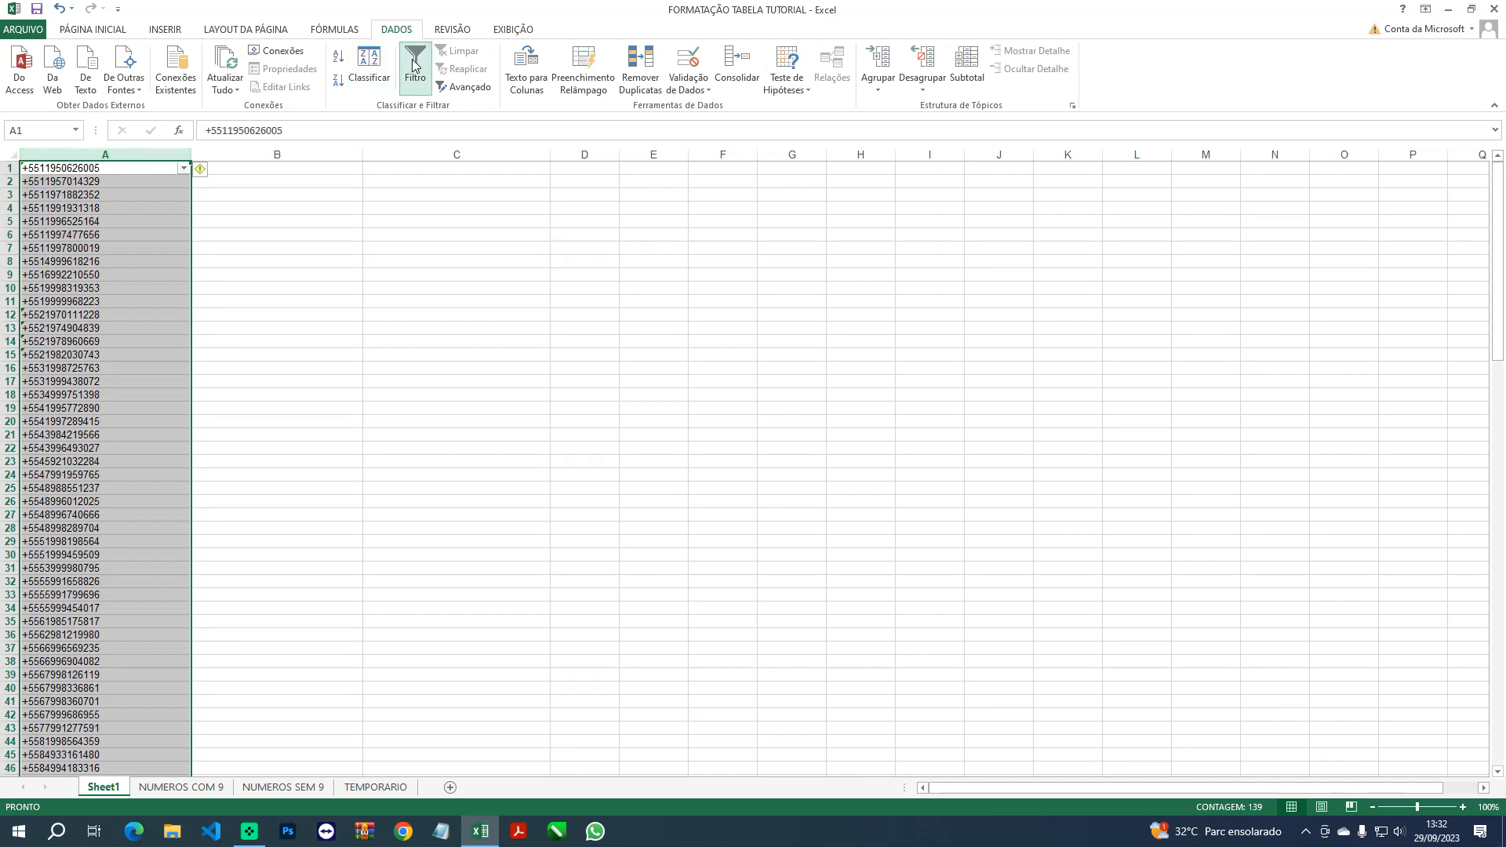
Filter column A to show only the numbers containing +551
{"action": "left_click", "coordinate": [185, 168]}
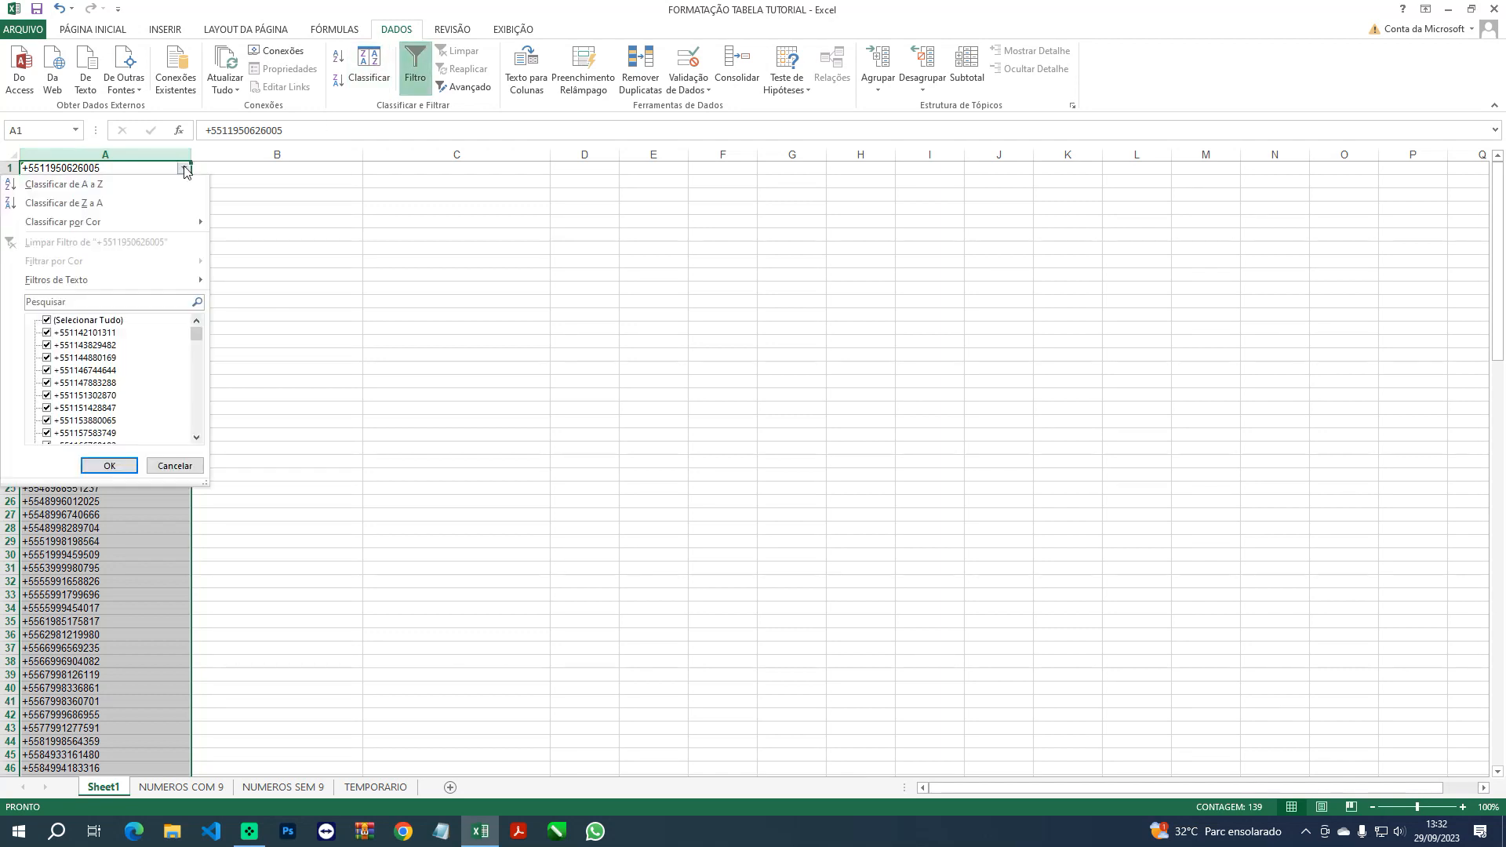
{"action": "left_click", "coordinate": [46, 321]}
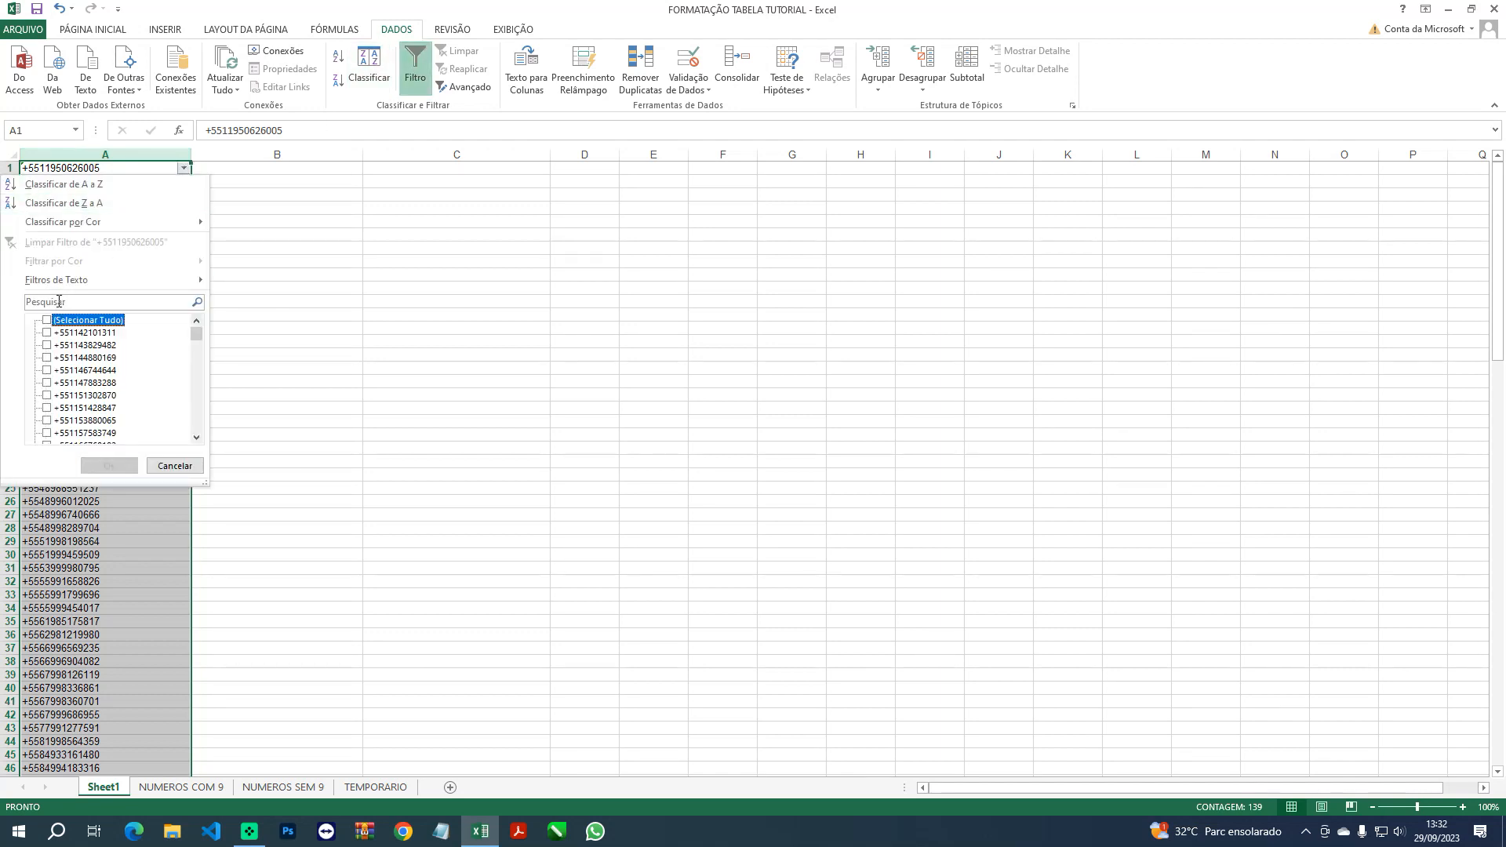
{"action": "left_click", "coordinate": [59, 302]}
{"action": "type", "text": "+551"}
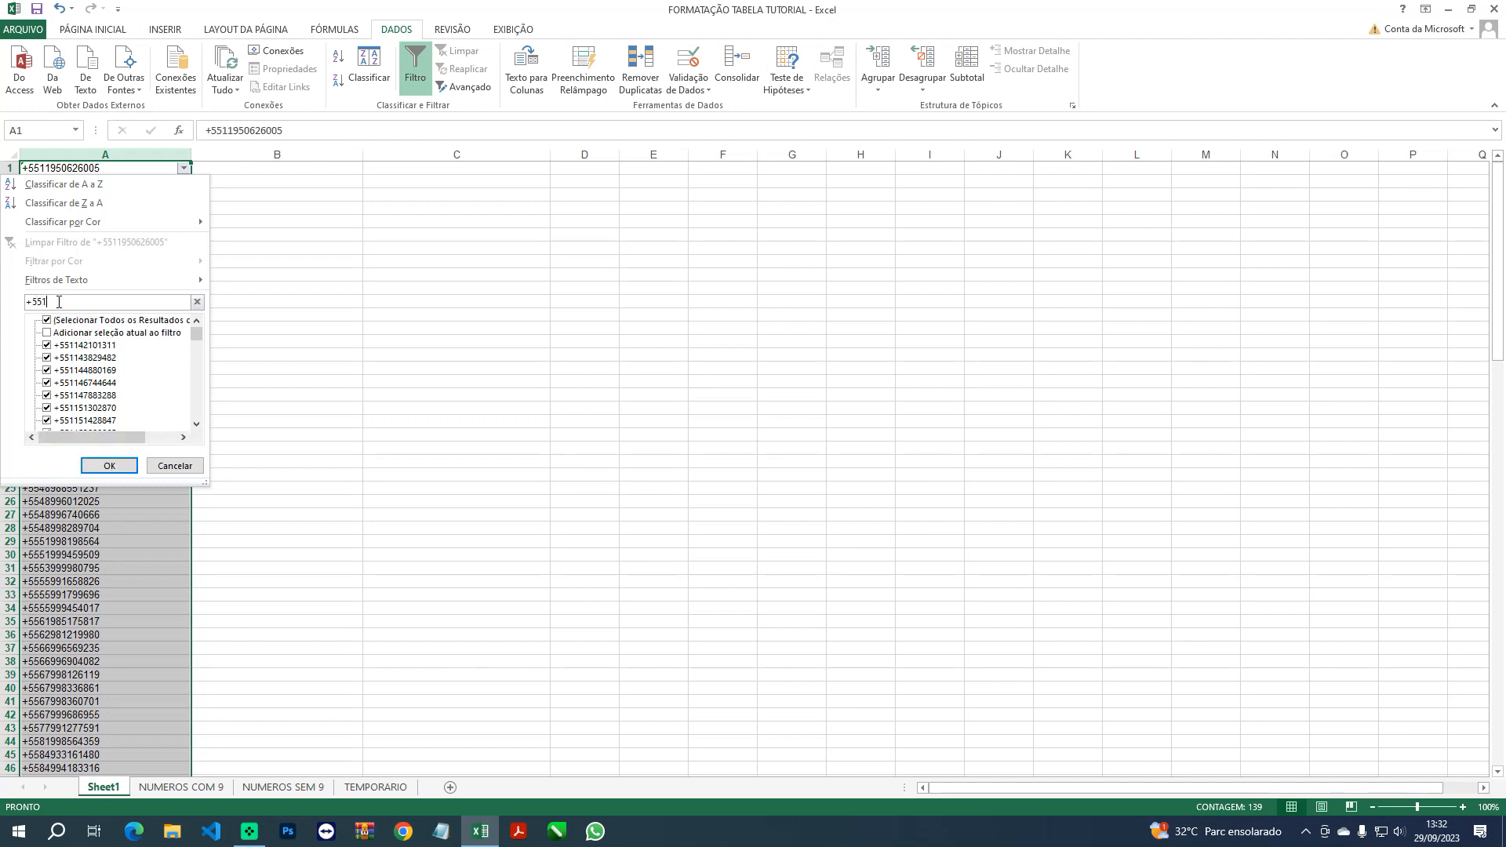
{"action": "left_click", "coordinate": [110, 465]}
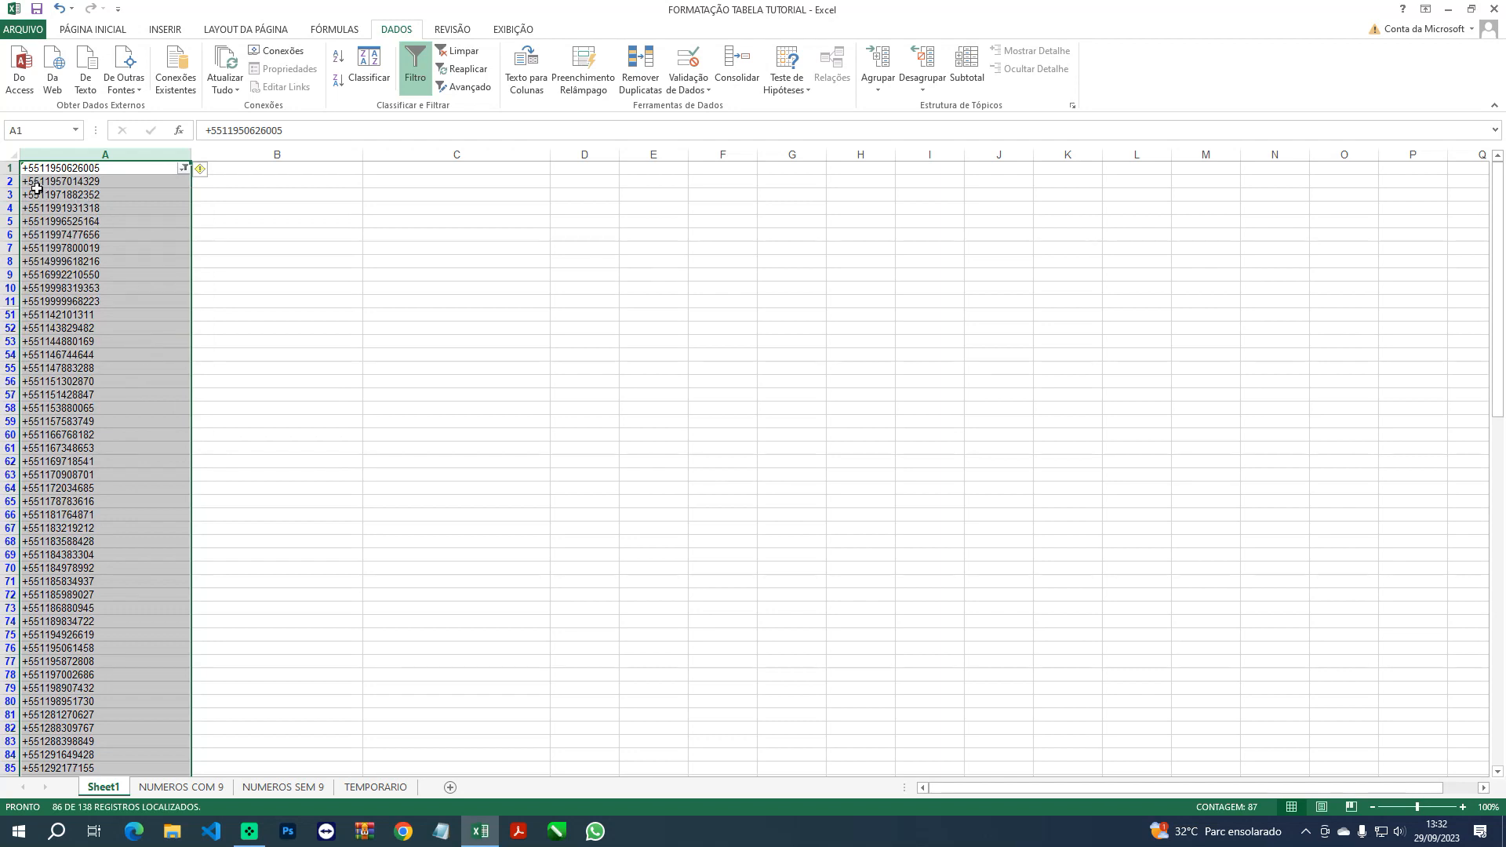
Delete all filtered +551 rows of Sheet1 from row 2 to row 126, keeping row 1
{"action": "left_click", "coordinate": [12, 182]}
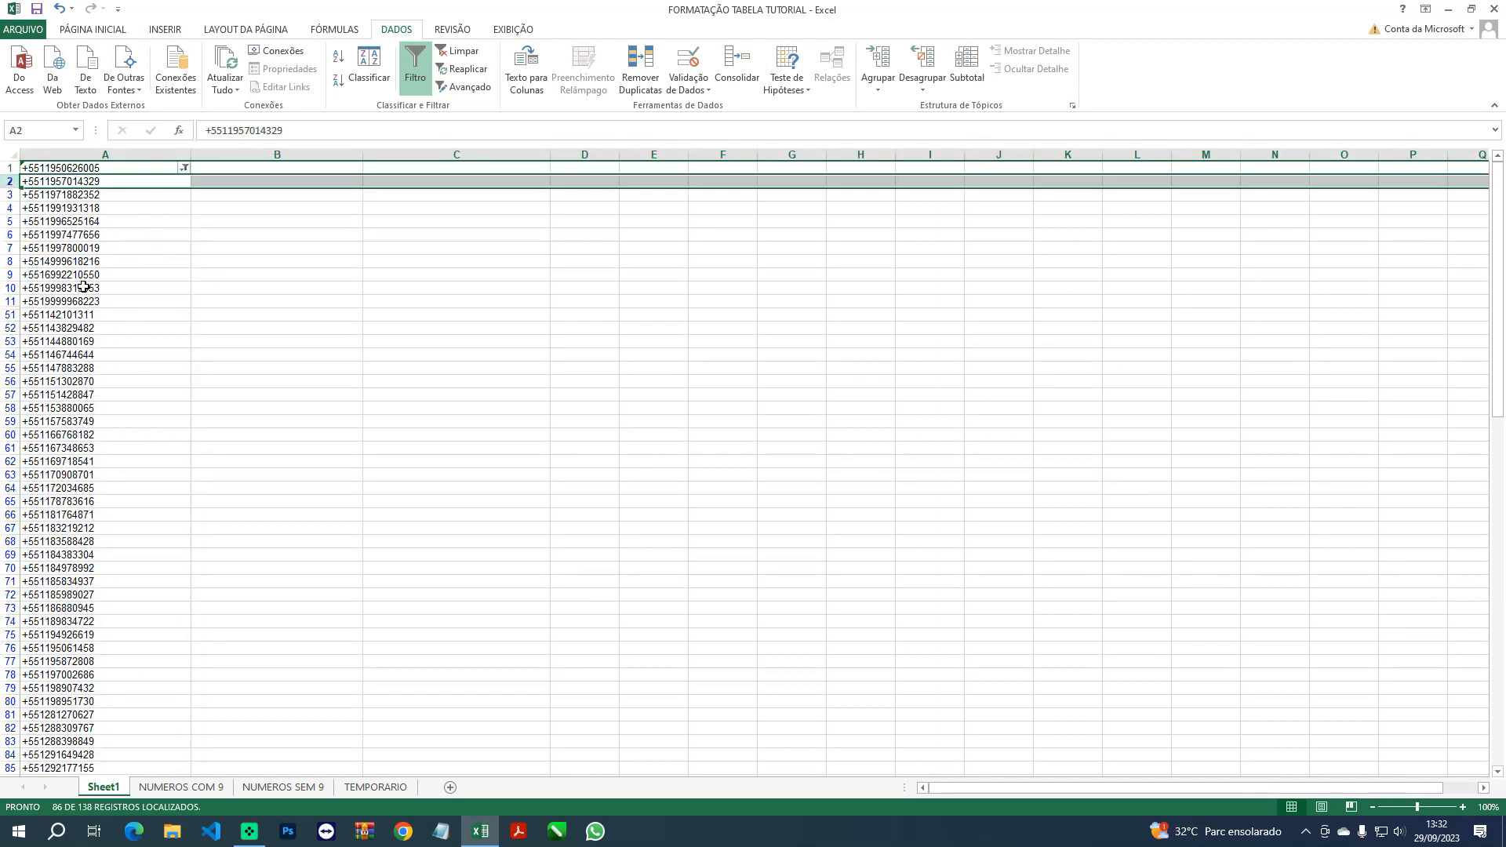
{"action": "scroll", "coordinate": [73, 439], "scroll_direction": "down", "scroll_amount": 11}
{"action": "scroll", "coordinate": [74, 439], "scroll_direction": "down", "scroll_amount": 8}
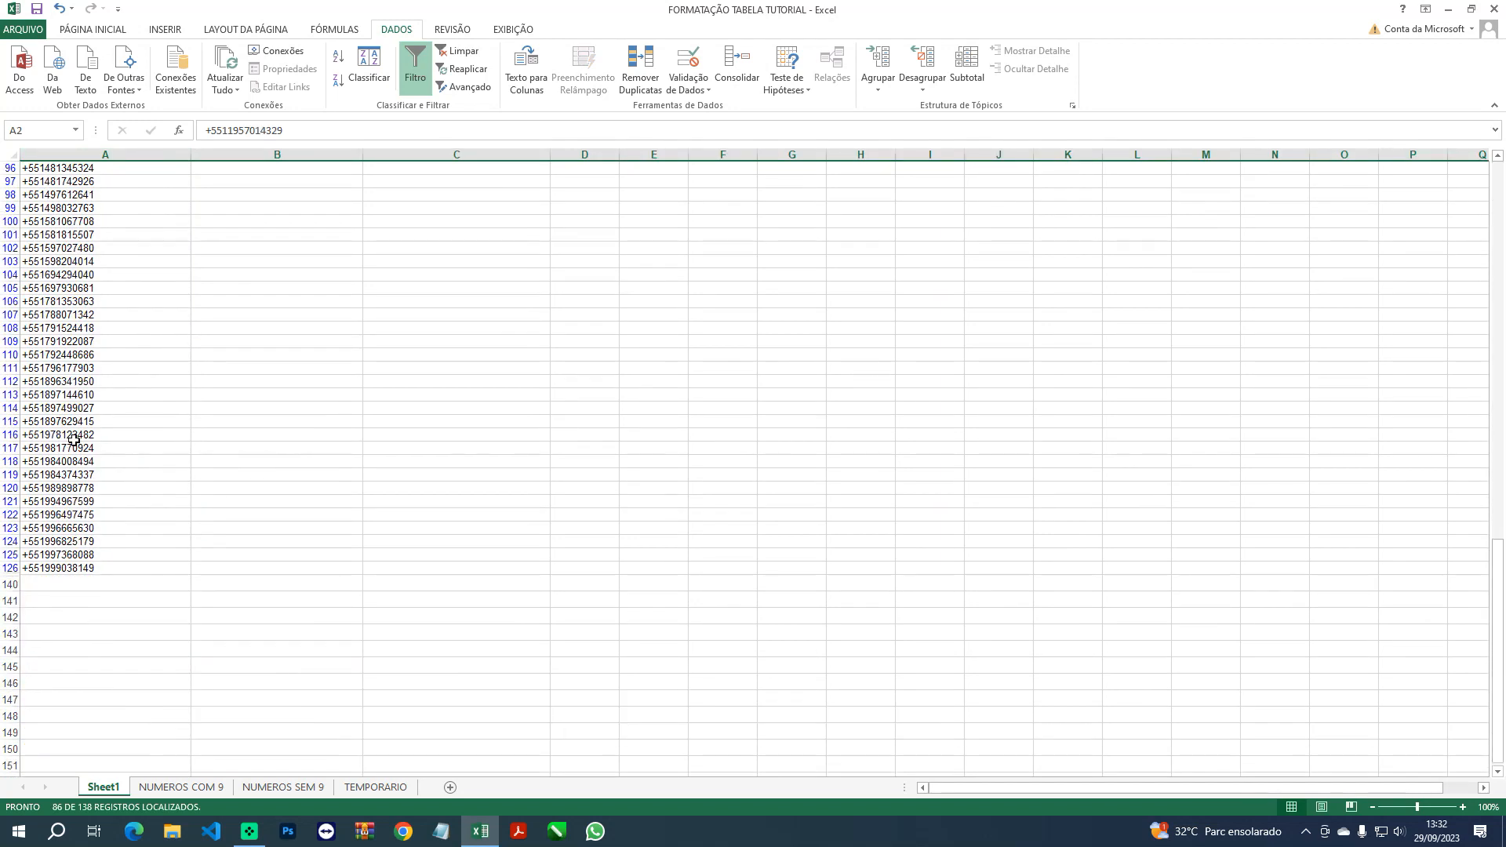
{"action": "left_click", "coordinate": [9, 570], "text": "shift"}
{"action": "right_click", "coordinate": [9, 569]}
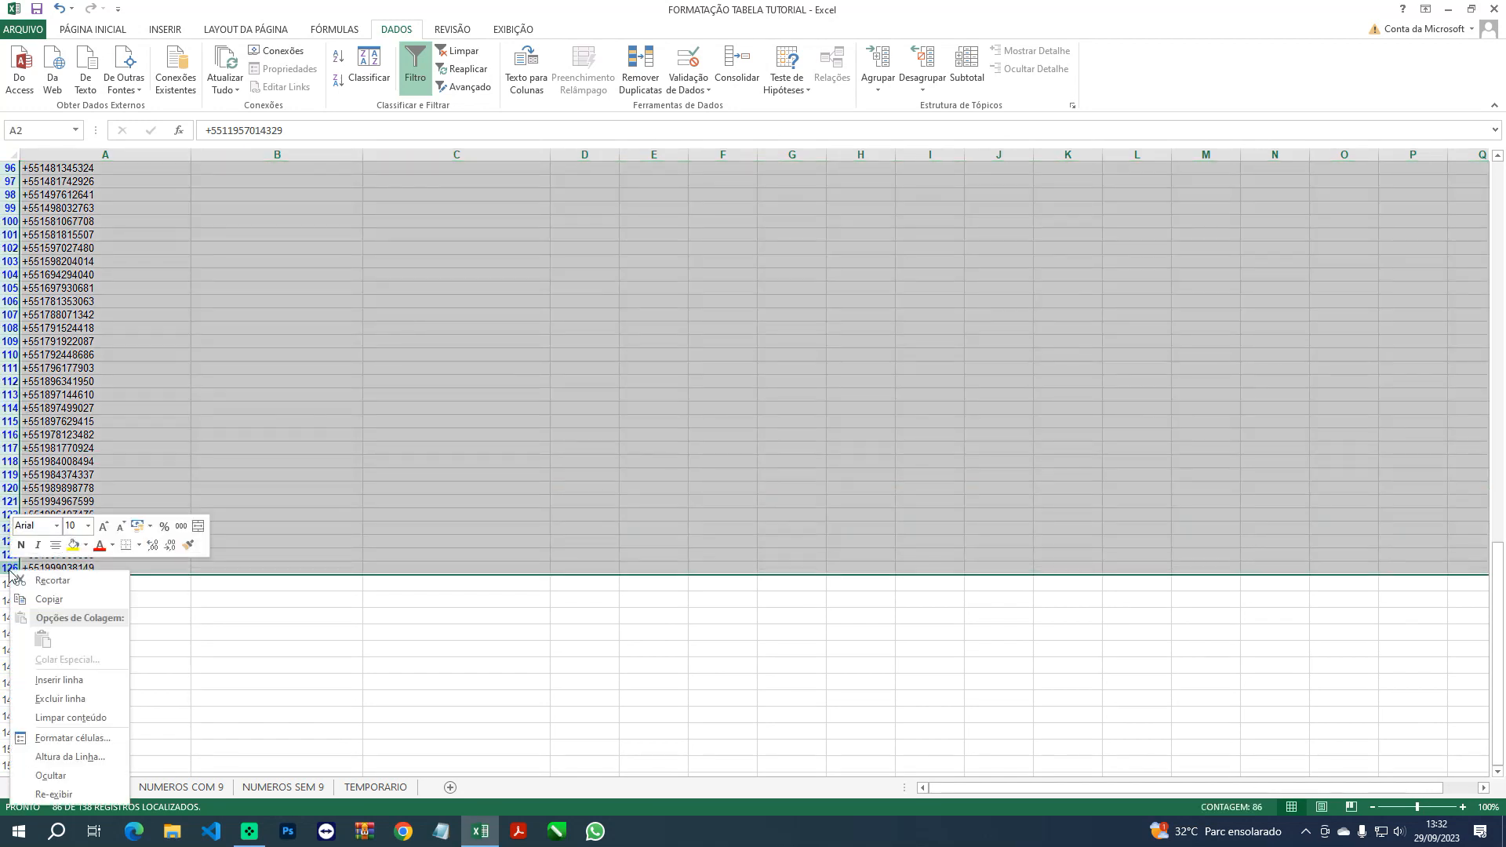
{"action": "left_click", "coordinate": [67, 700]}
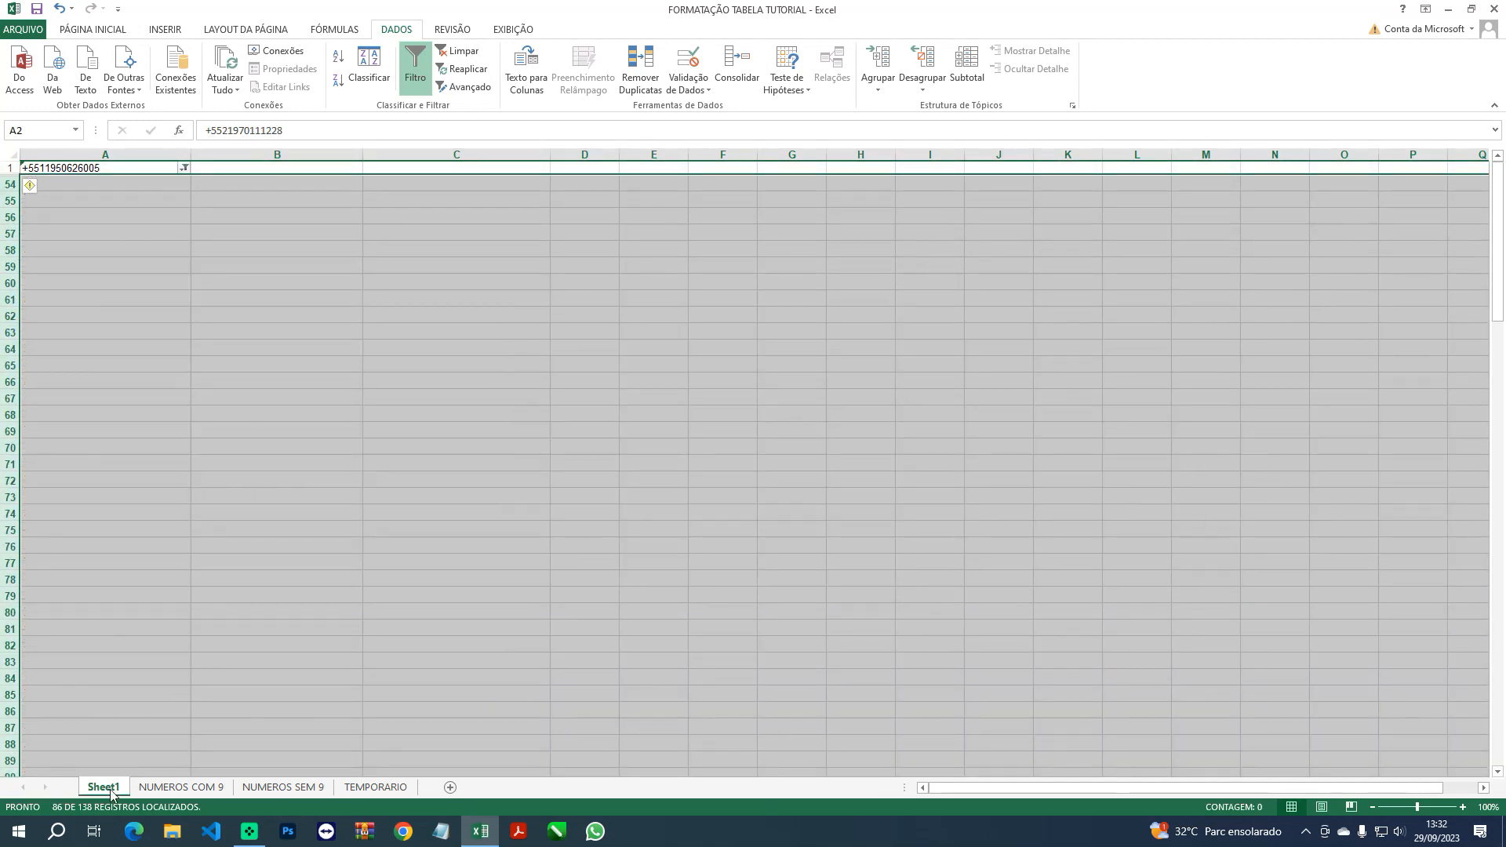
Filter column A to show only the numbers containing +552
{"action": "left_click", "coordinate": [184, 168]}
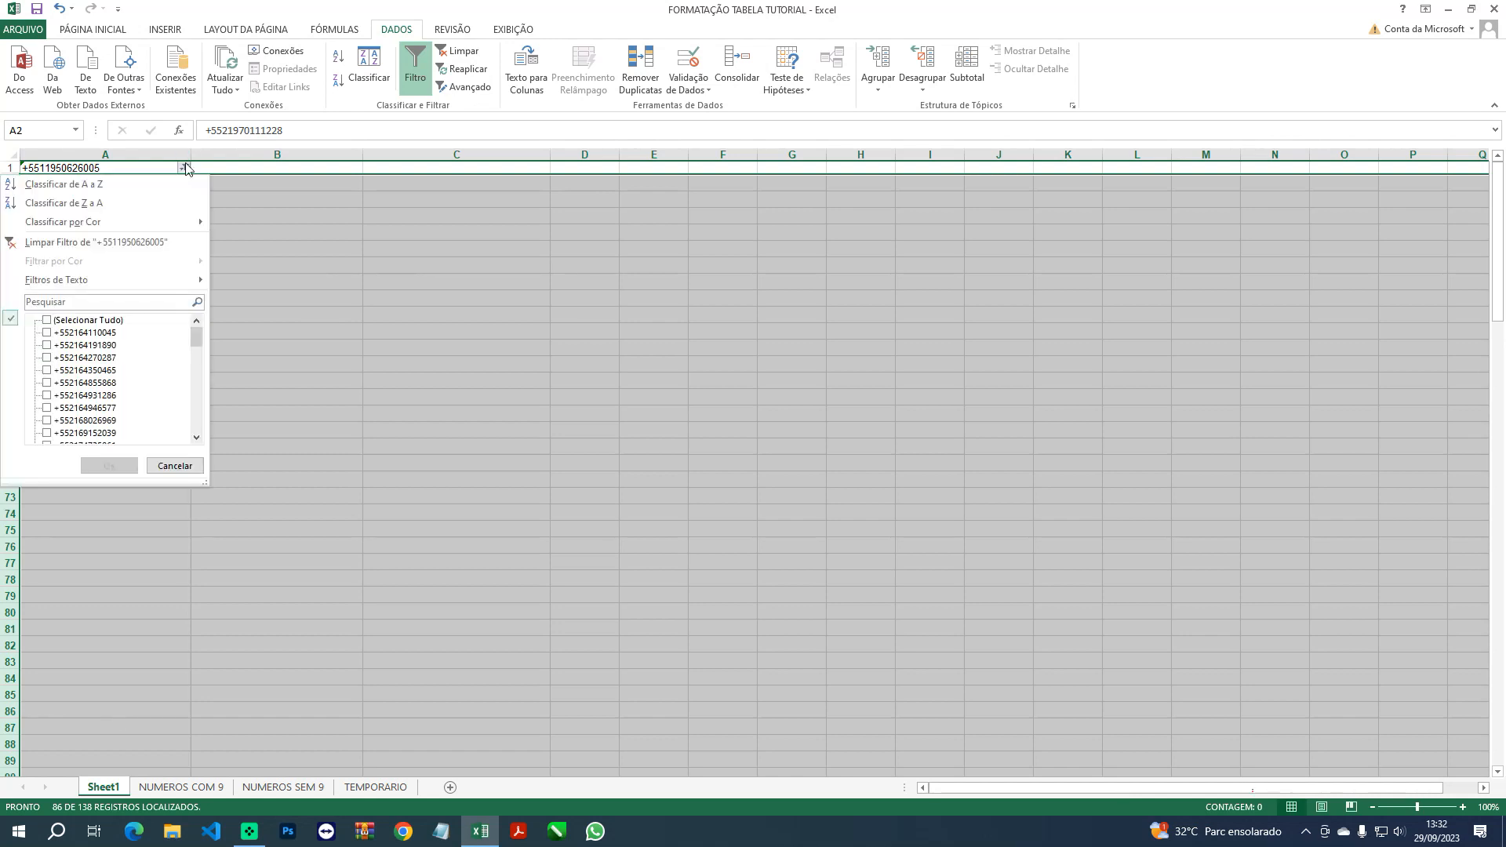
{"action": "left_click", "coordinate": [57, 301]}
{"action": "type", "text": "+552"}
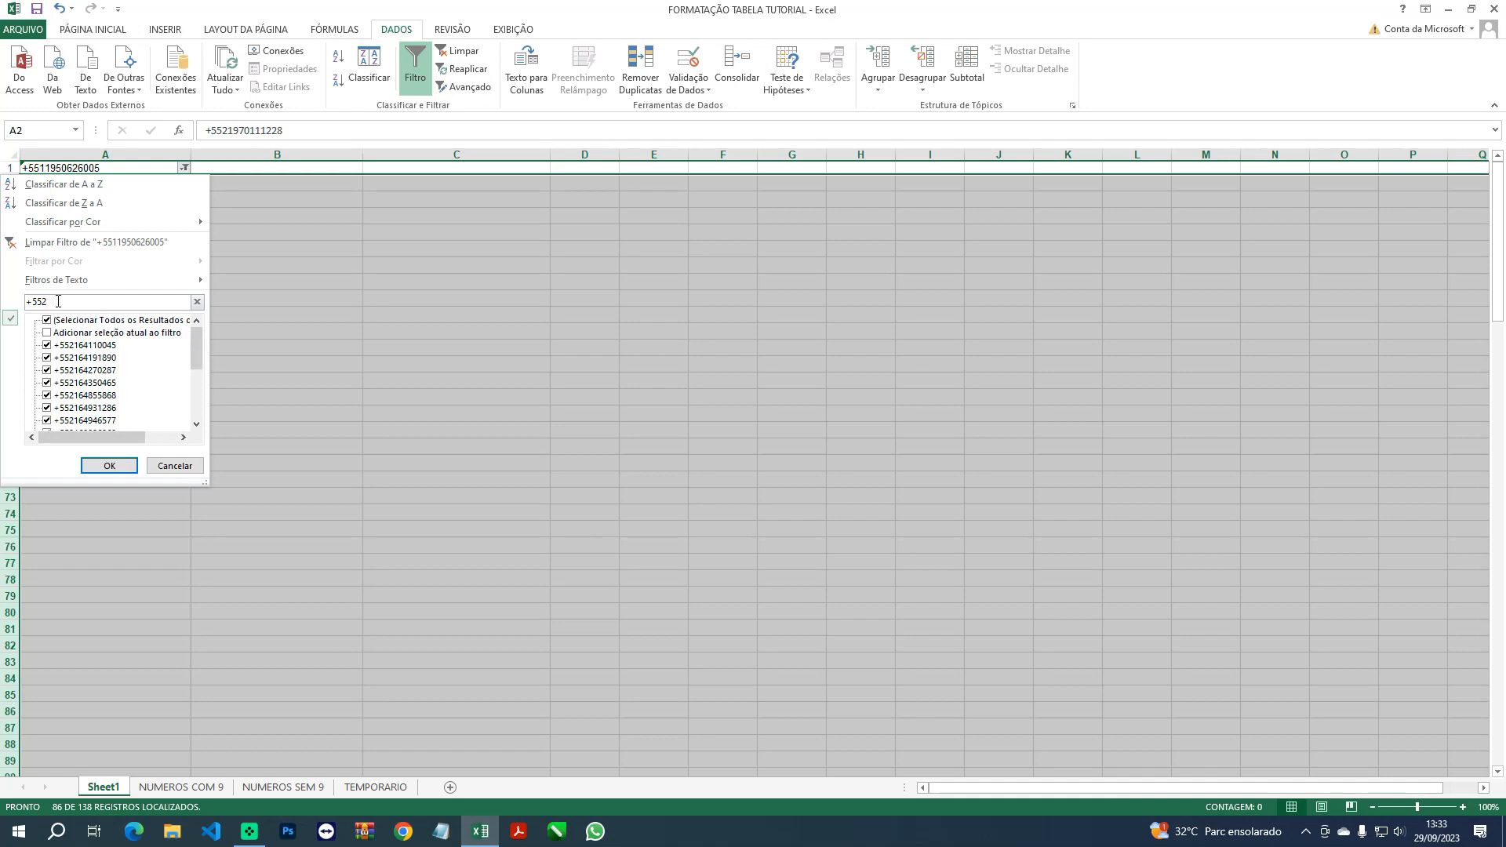
{"action": "left_click", "coordinate": [109, 465]}
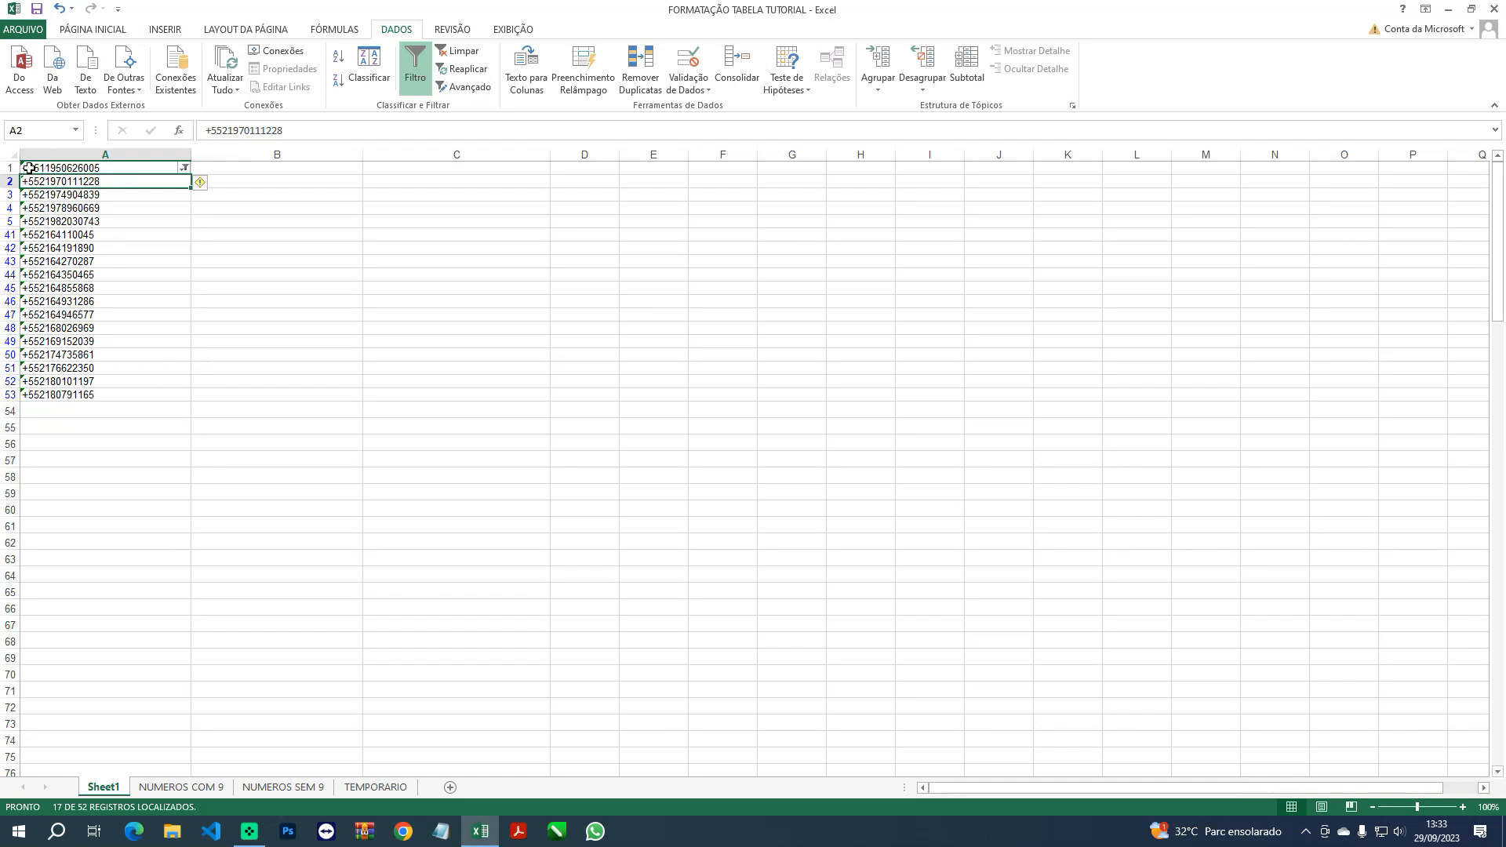
Delete the filtered +552 rows of Sheet1 from row 2 to row 53
{"action": "left_click", "coordinate": [10, 181]}
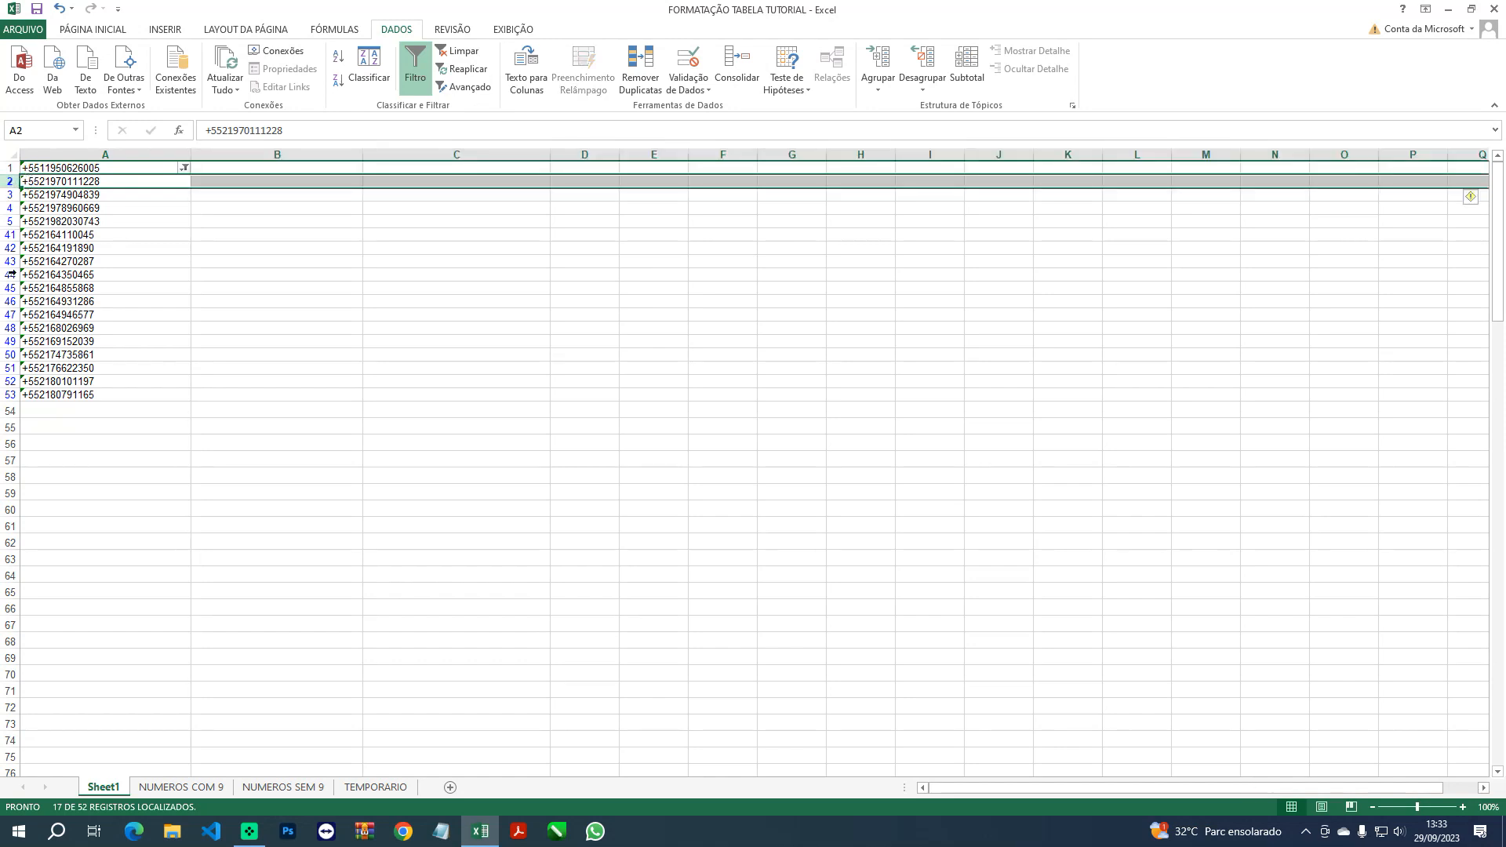
{"action": "left_click", "coordinate": [8, 390], "text": "shift"}
{"action": "right_click", "coordinate": [8, 393]}
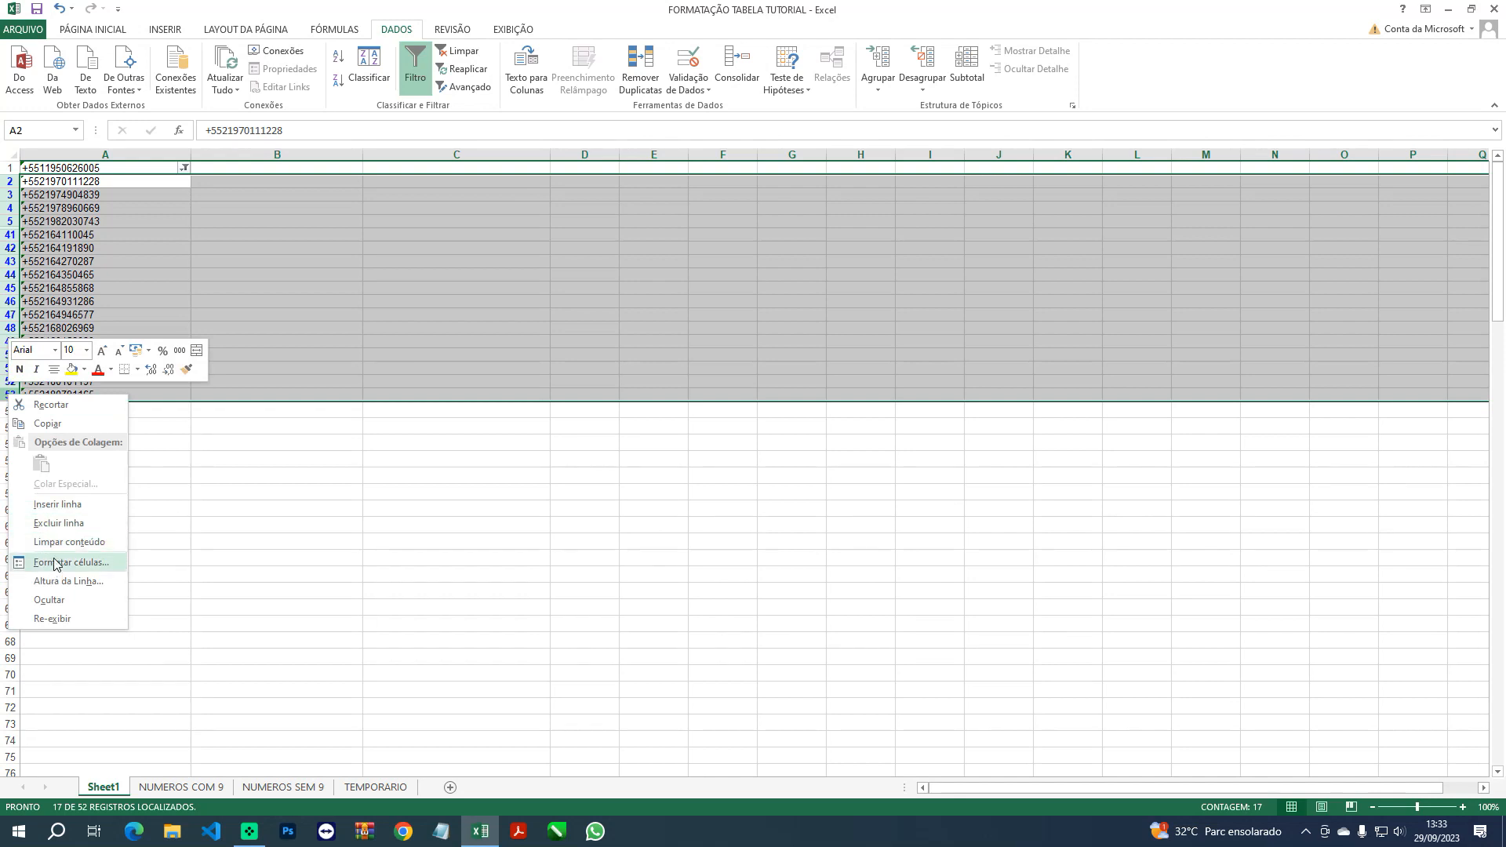
{"action": "left_click", "coordinate": [56, 522]}
Show all remaining numbers in column A and select A2:A36
{"action": "left_click", "coordinate": [184, 168]}
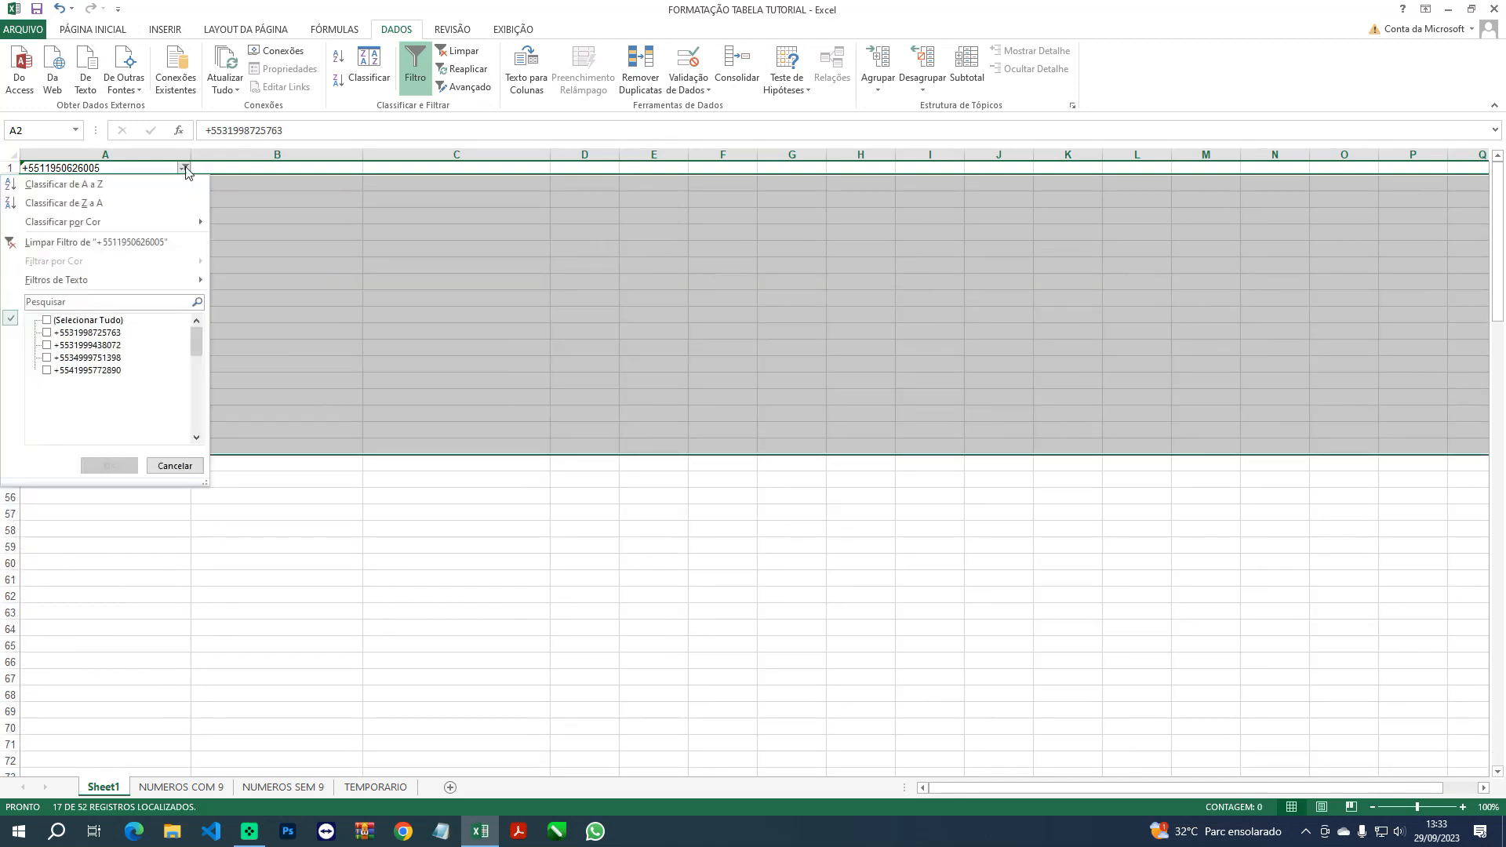
{"action": "left_click", "coordinate": [47, 320]}
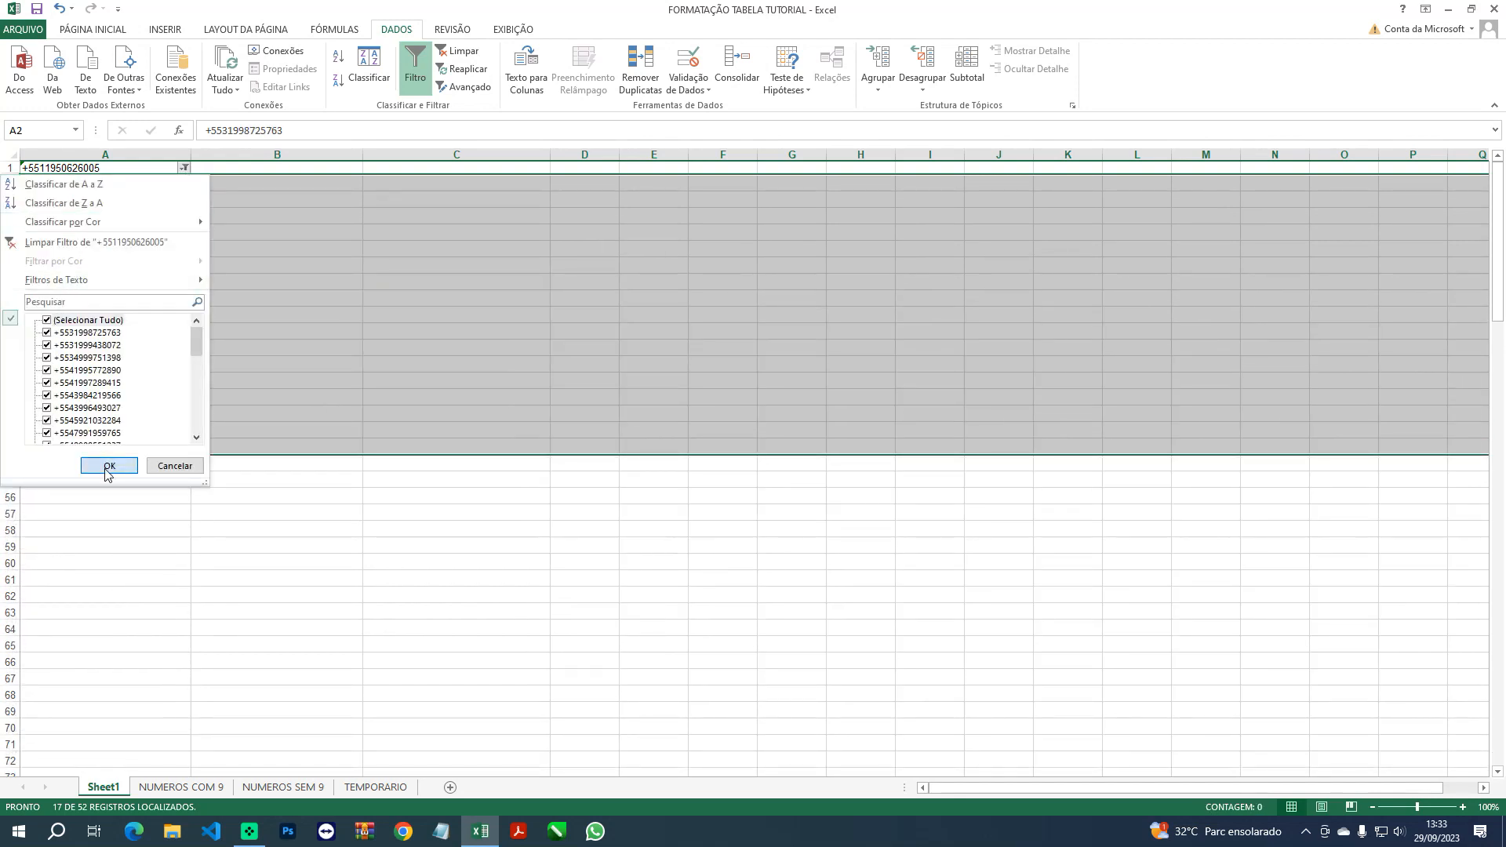
{"action": "left_click", "coordinate": [108, 466]}
{"action": "left_click", "coordinate": [113, 253]}
{"action": "left_click_drag", "start_coordinate": [78, 179], "coordinate": [89, 631]}
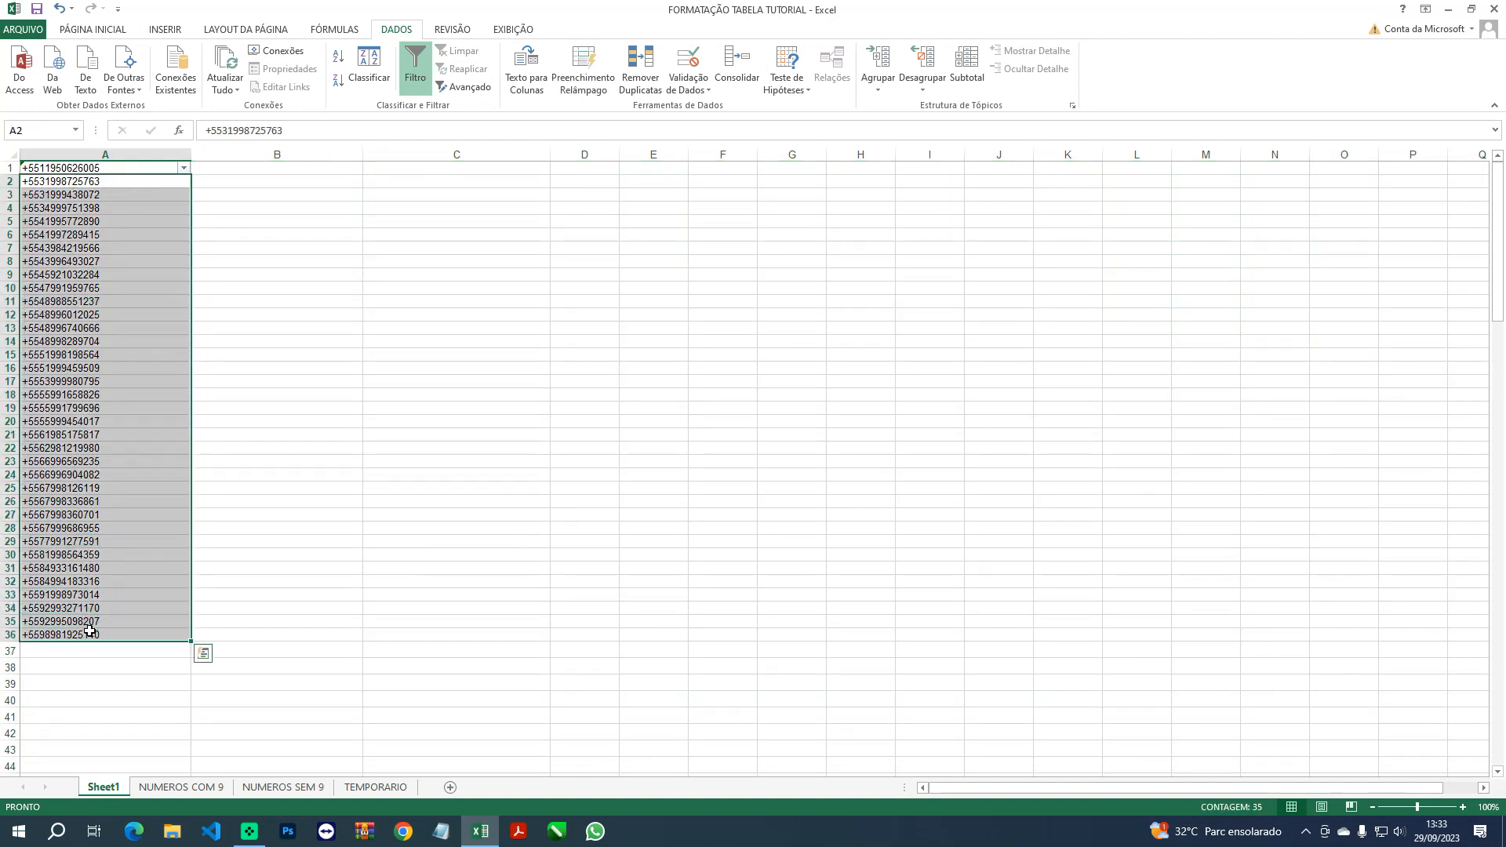
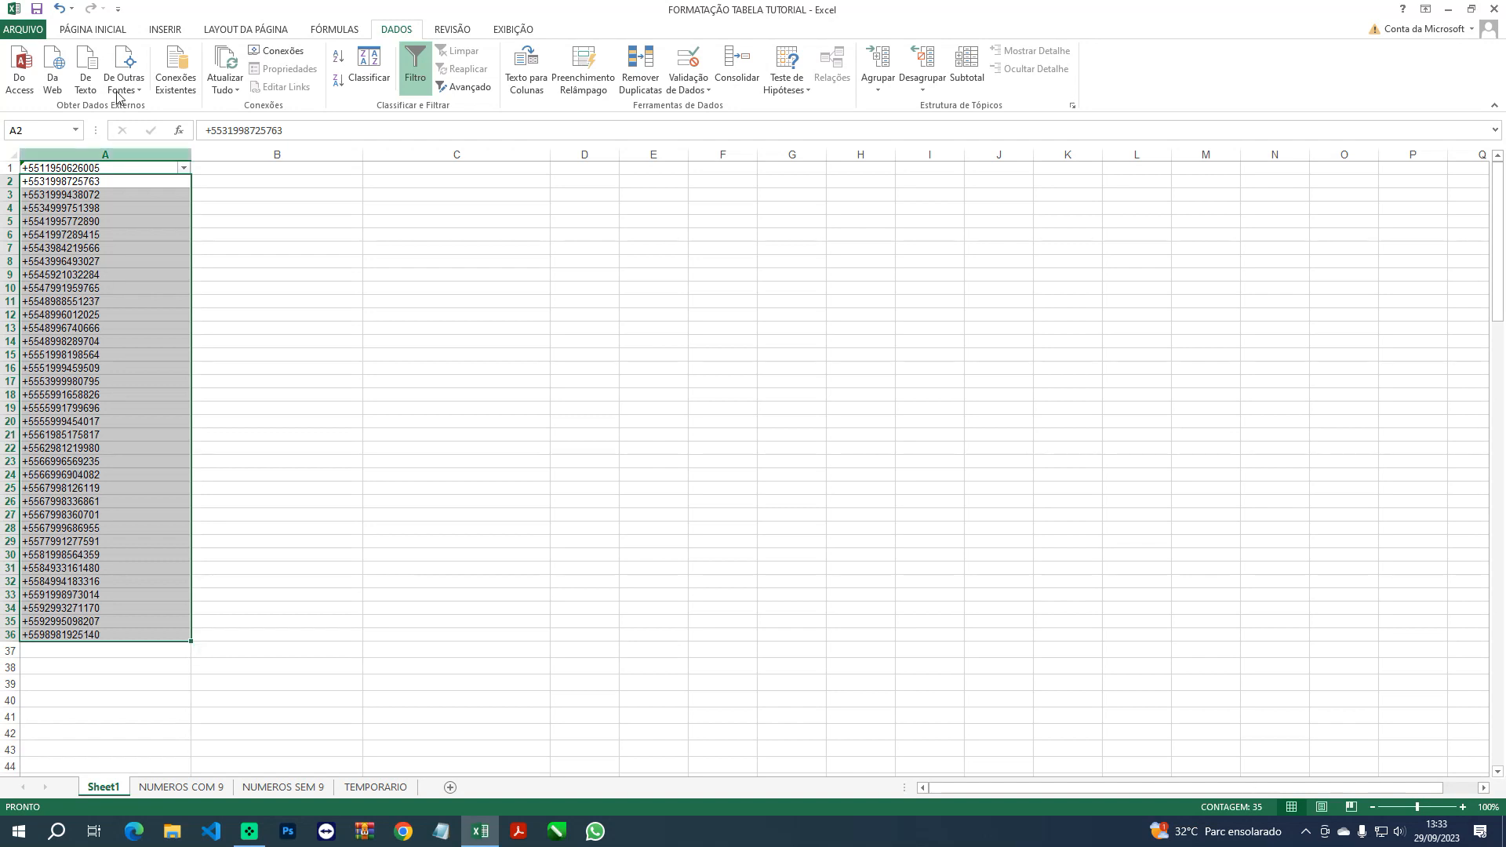
Remove the filter from column A and delete the leftover +551 number in row 1
{"action": "left_click", "coordinate": [117, 153]}
{"action": "left_click", "coordinate": [421, 61]}
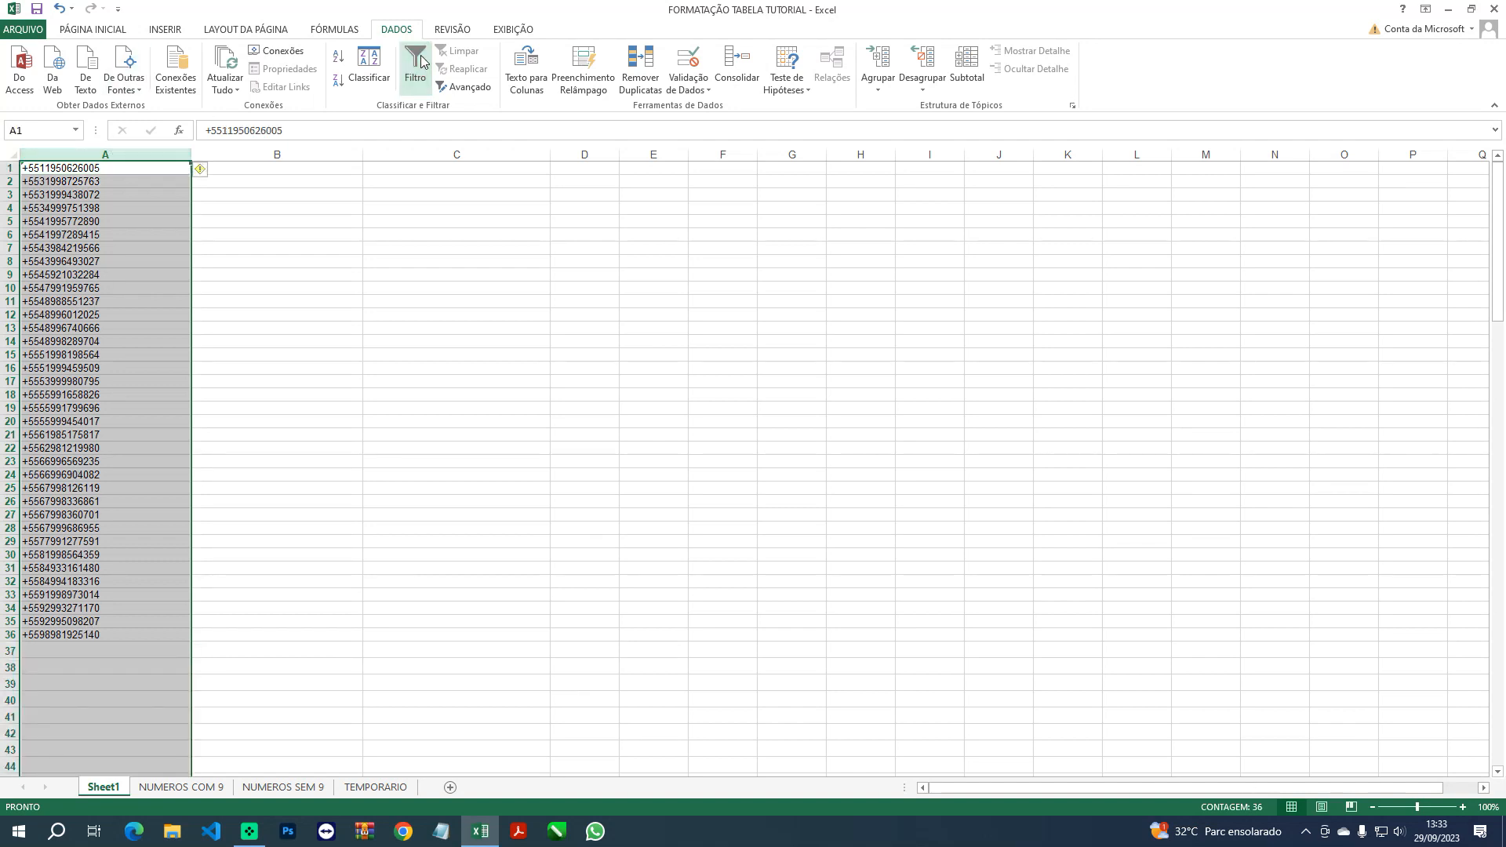
{"action": "left_click", "coordinate": [11, 168]}
{"action": "right_click", "coordinate": [11, 168]}
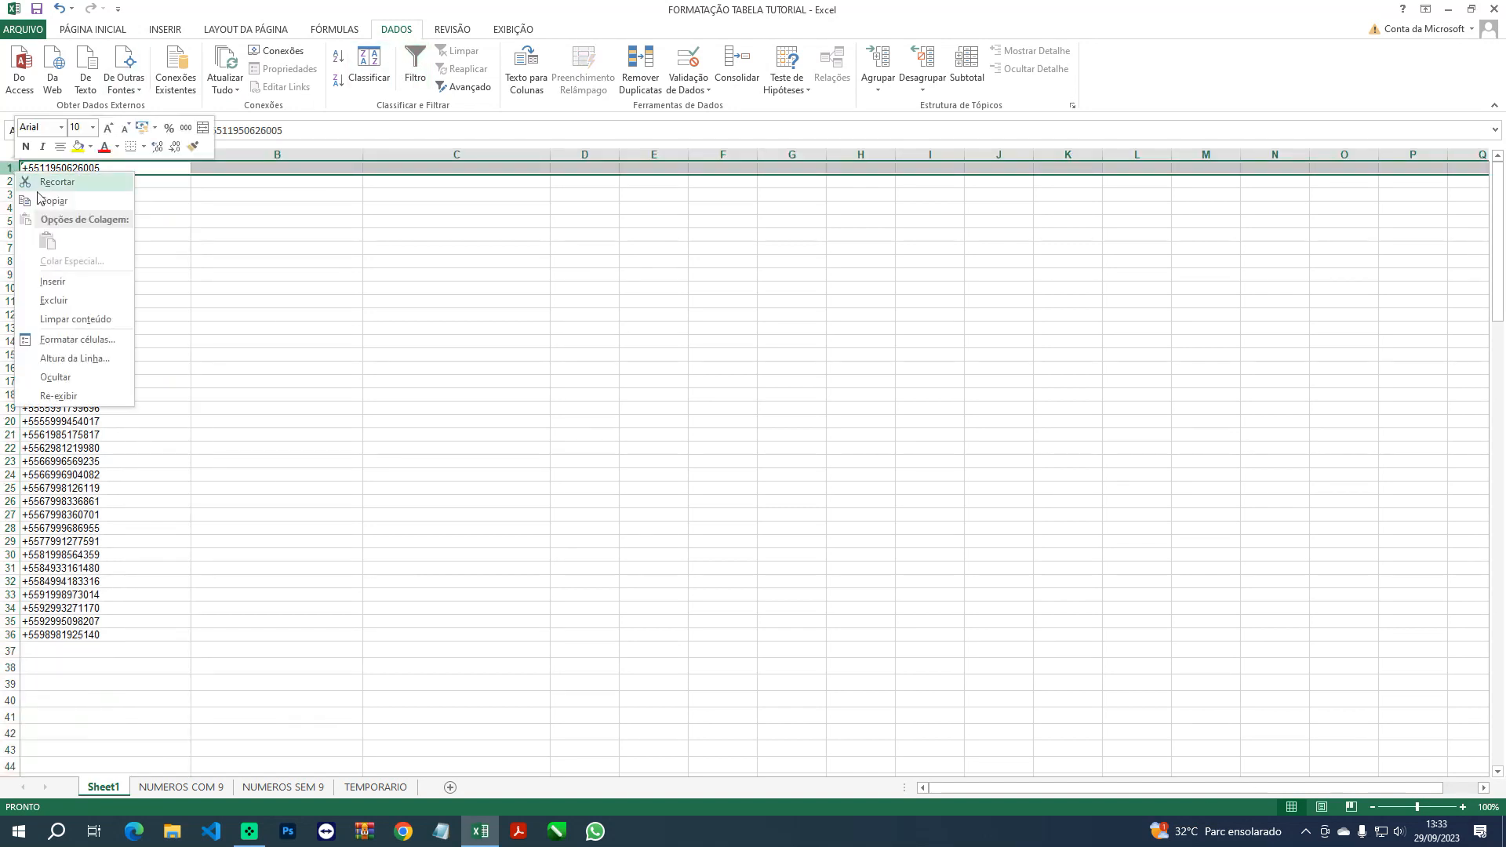
{"action": "left_click", "coordinate": [66, 300]}
{"action": "left_click", "coordinate": [237, 256]}
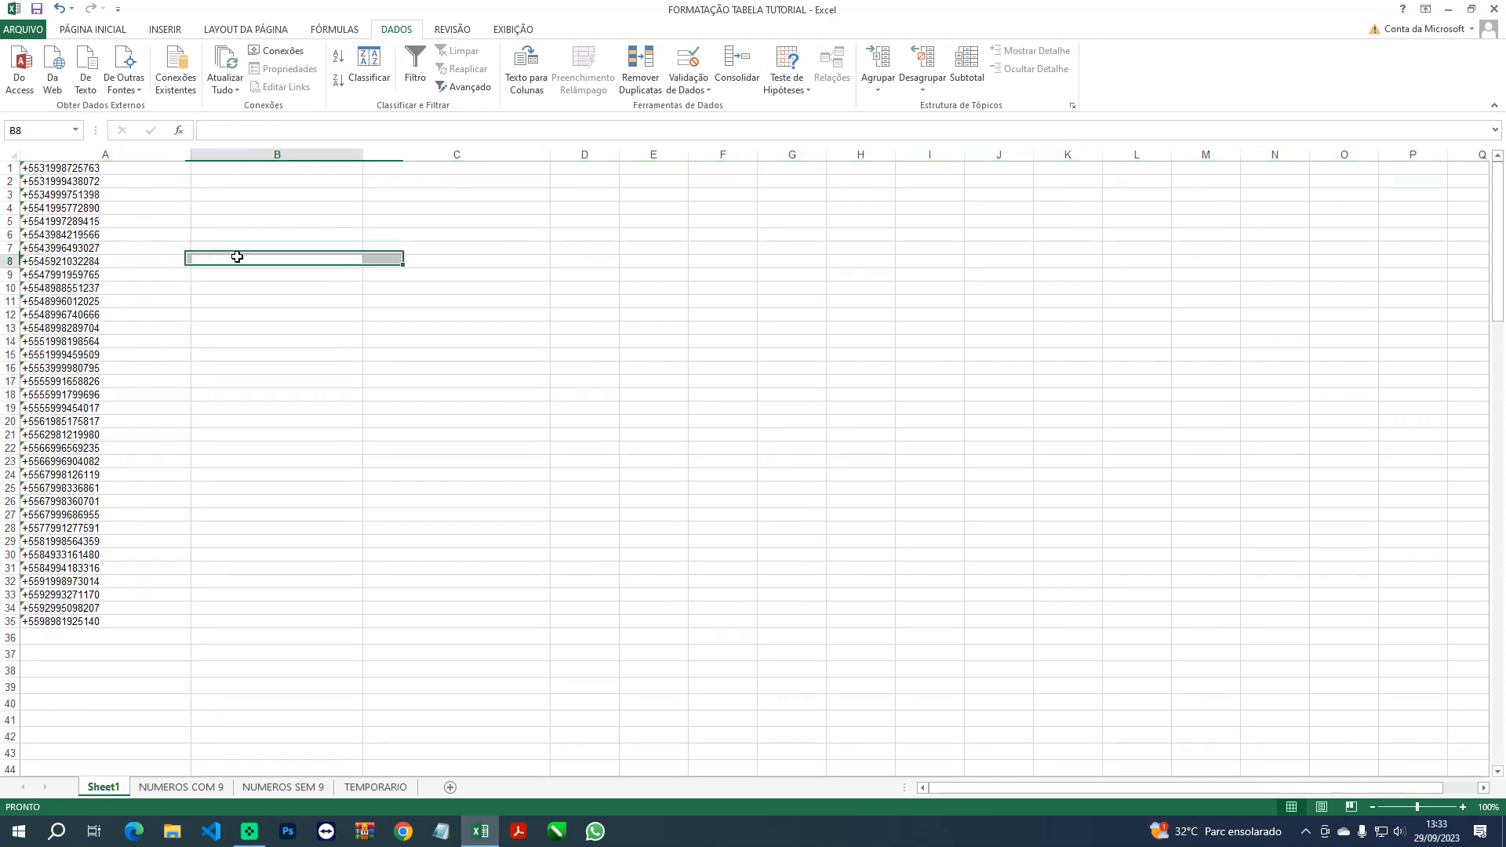
Enter the formula =ESQUERDA(A1;5)&""&DIREITA(A1;8) in cell B1 to drop the ninth digit from the number in A1
{"action": "left_click", "coordinate": [278, 167]}
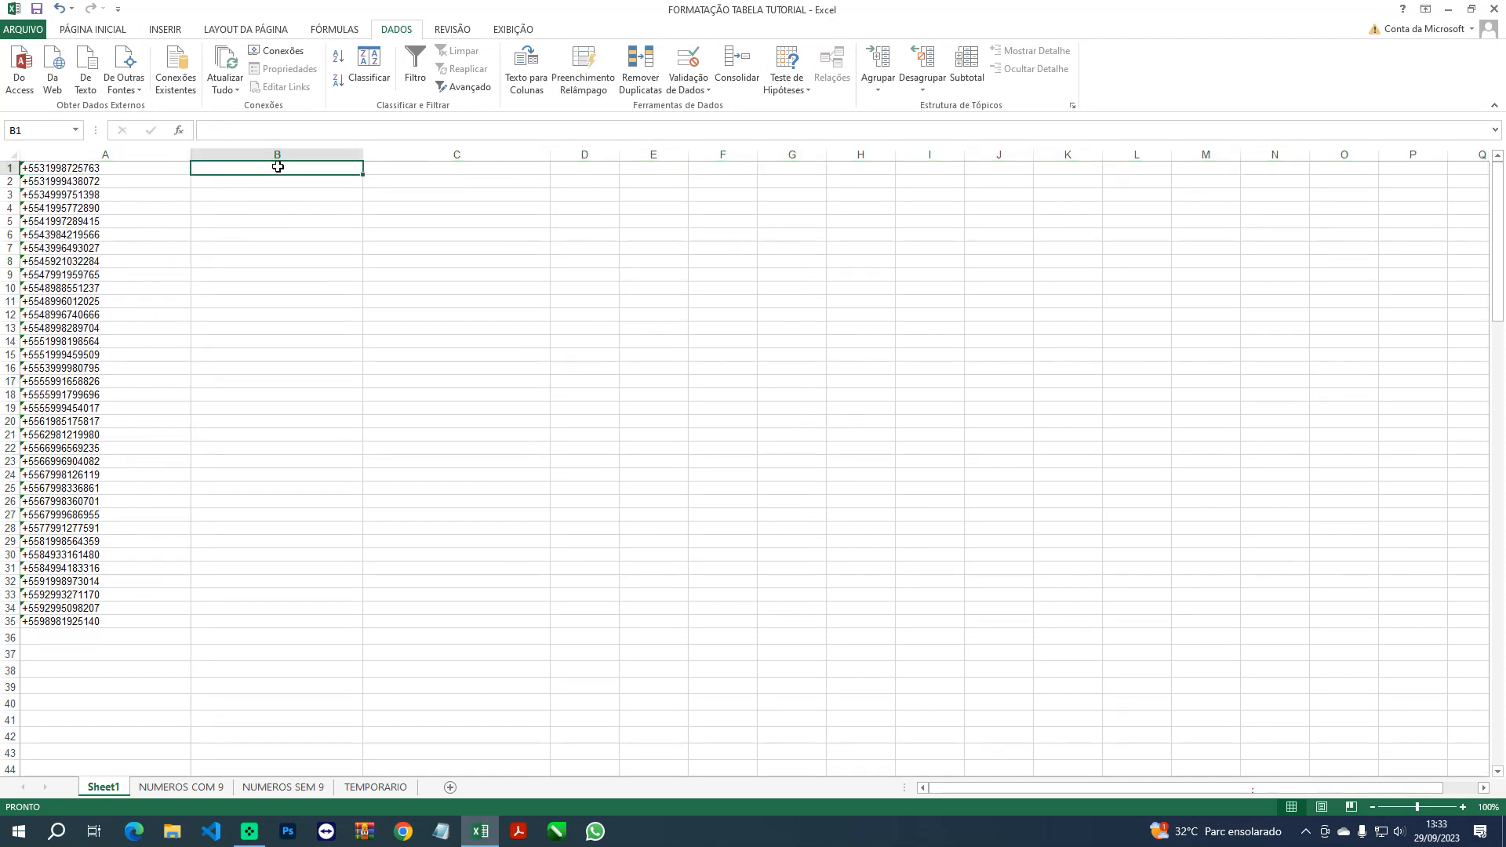
{"action": "type", "text": "=ES"}
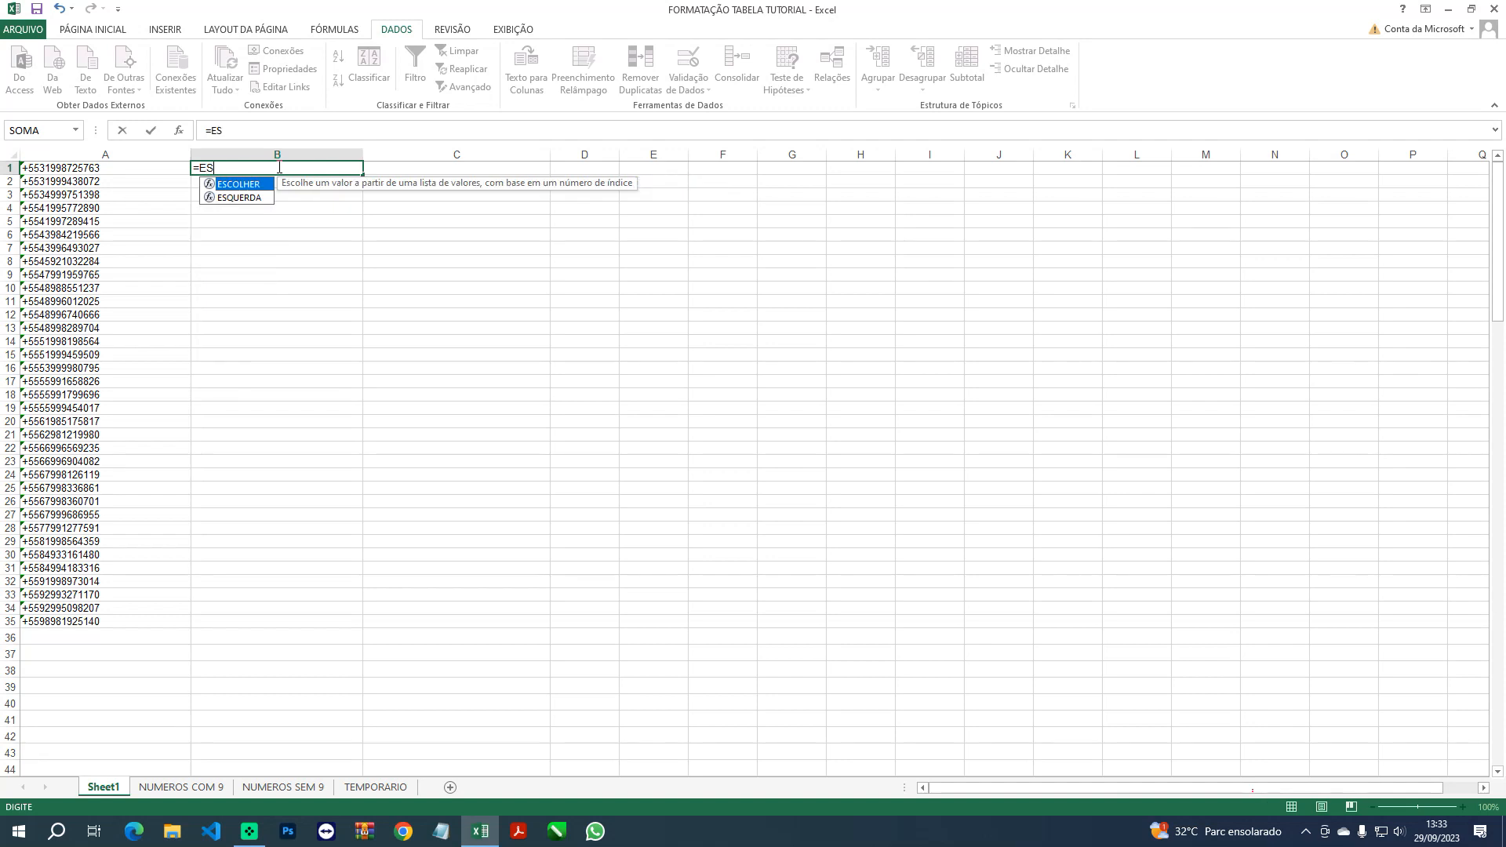
{"action": "left_click", "coordinate": [249, 198]}
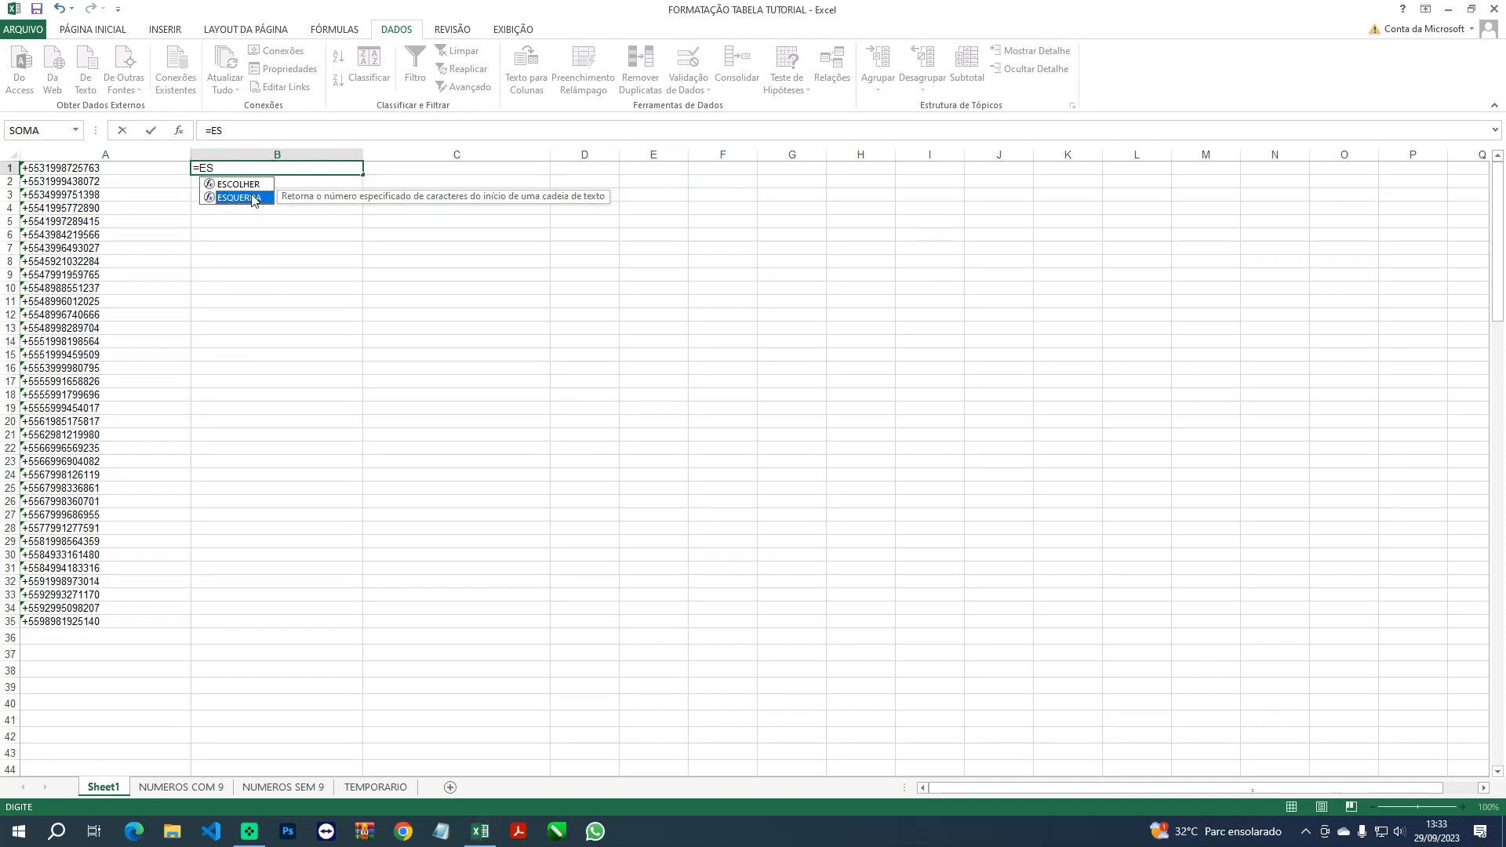
{"action": "double_click", "coordinate": [232, 196]}
{"action": "left_click", "coordinate": [124, 172]}
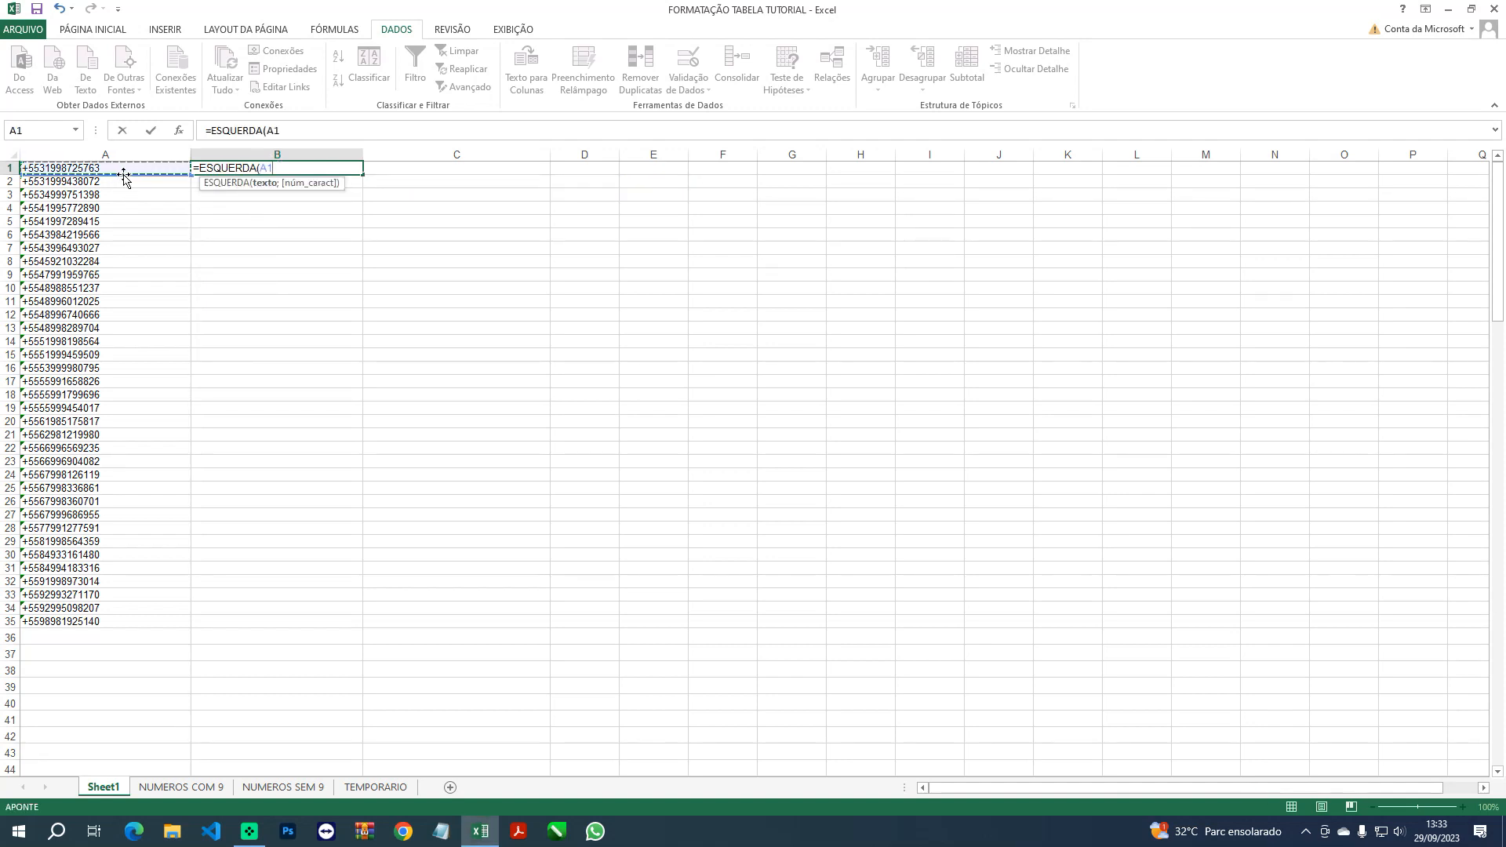
{"action": "type", "text": ";"}
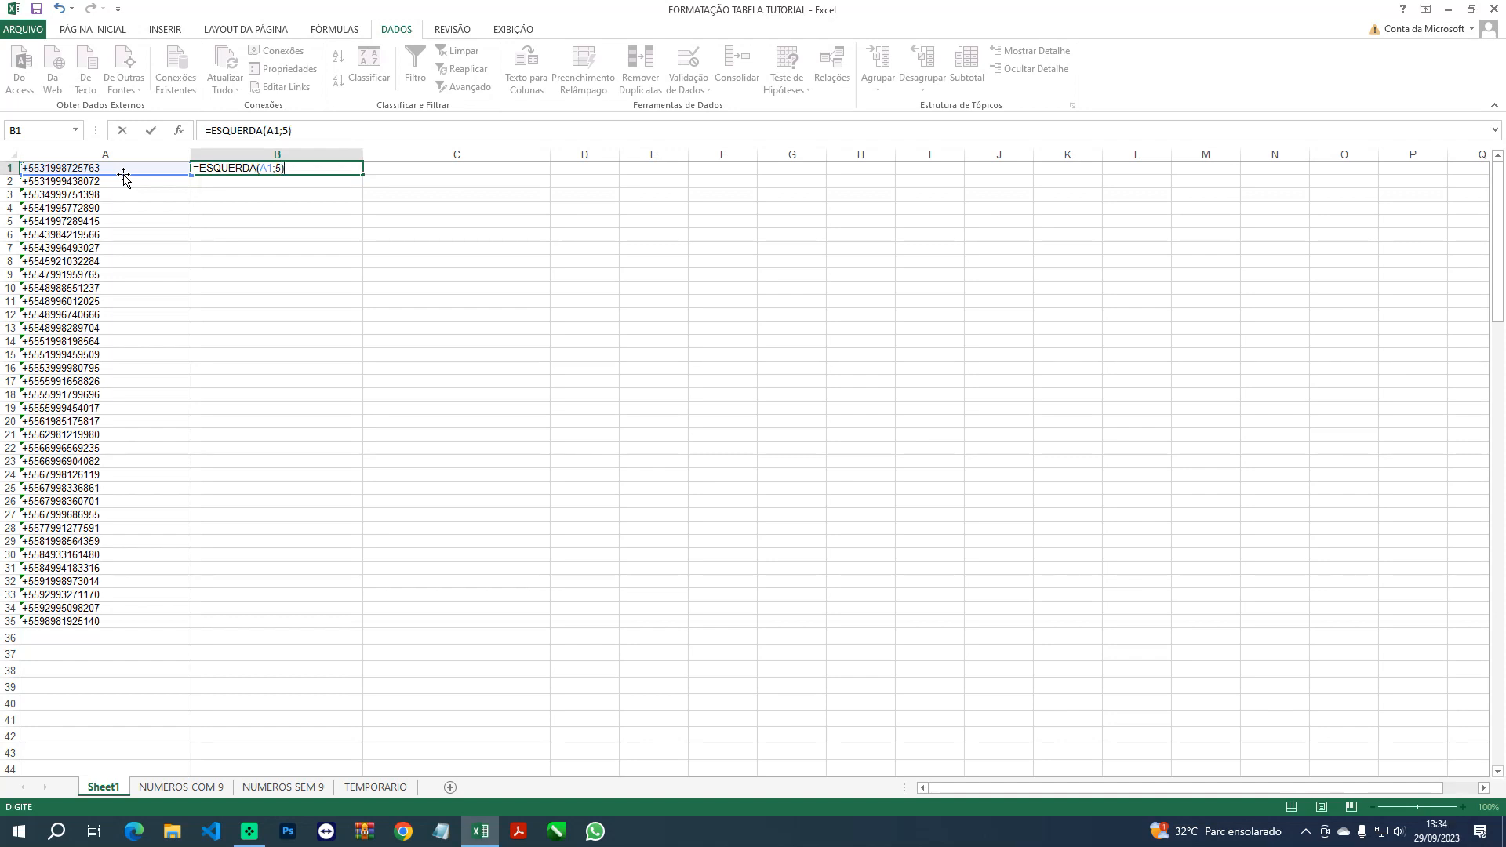
{"action": "type", "text": "5)&\"\"&DIRE"}
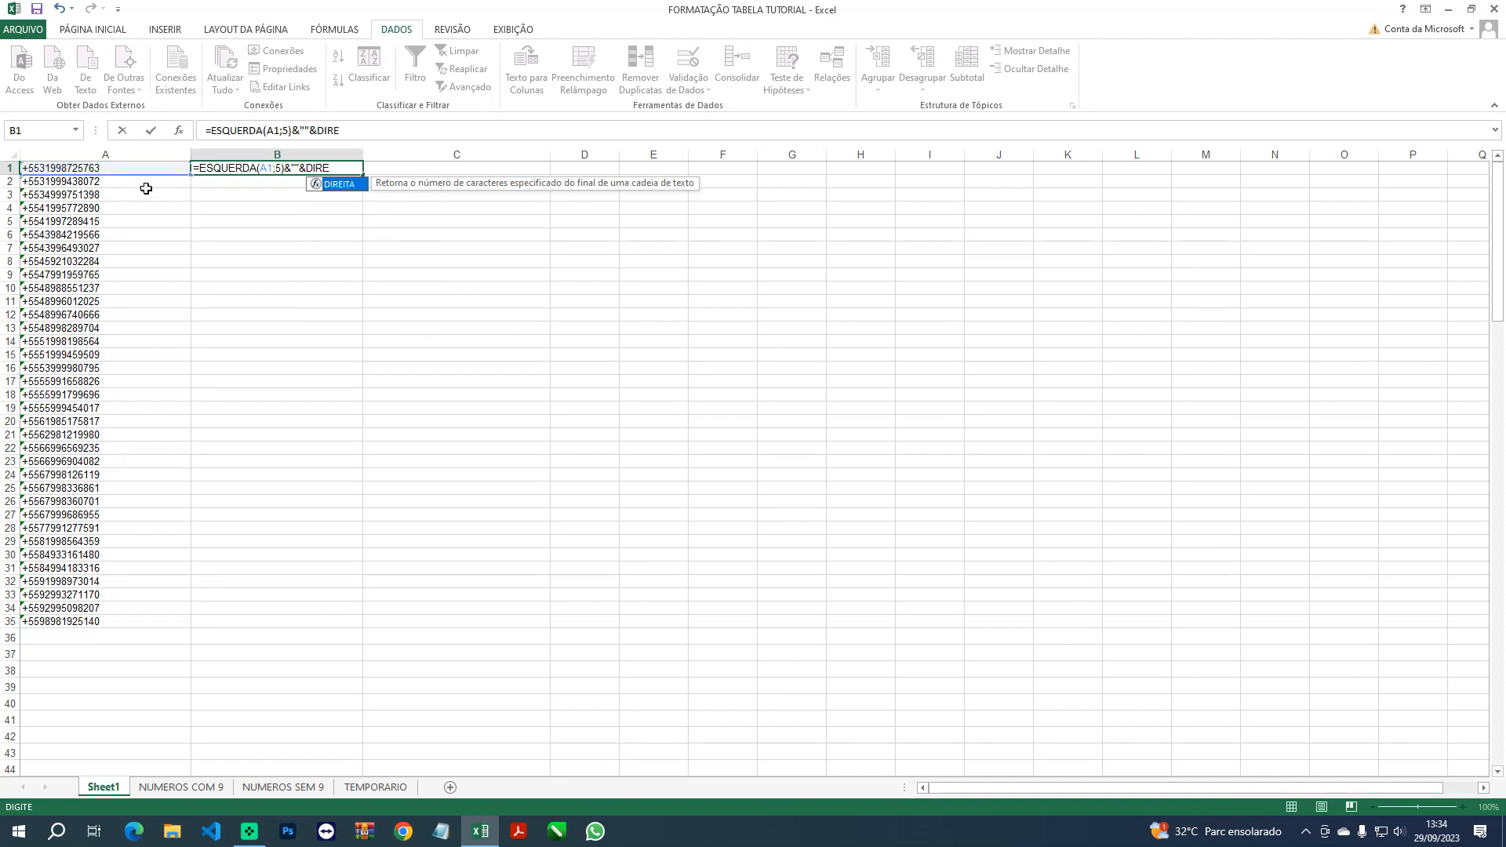
{"action": "double_click", "coordinate": [333, 184]}
{"action": "left_click", "coordinate": [114, 170]}
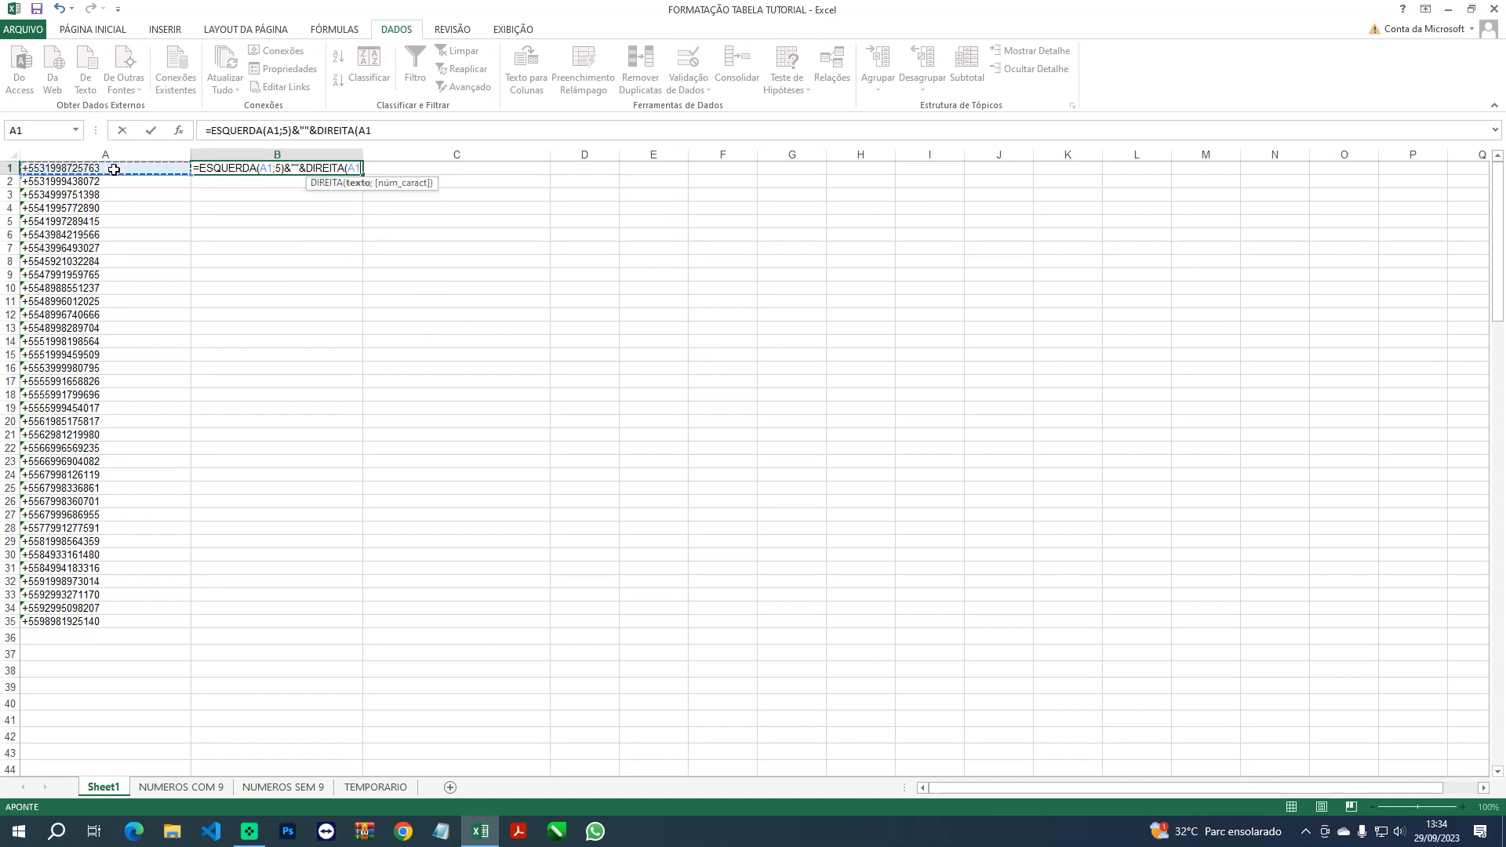
{"action": "type", "text": ";8"}
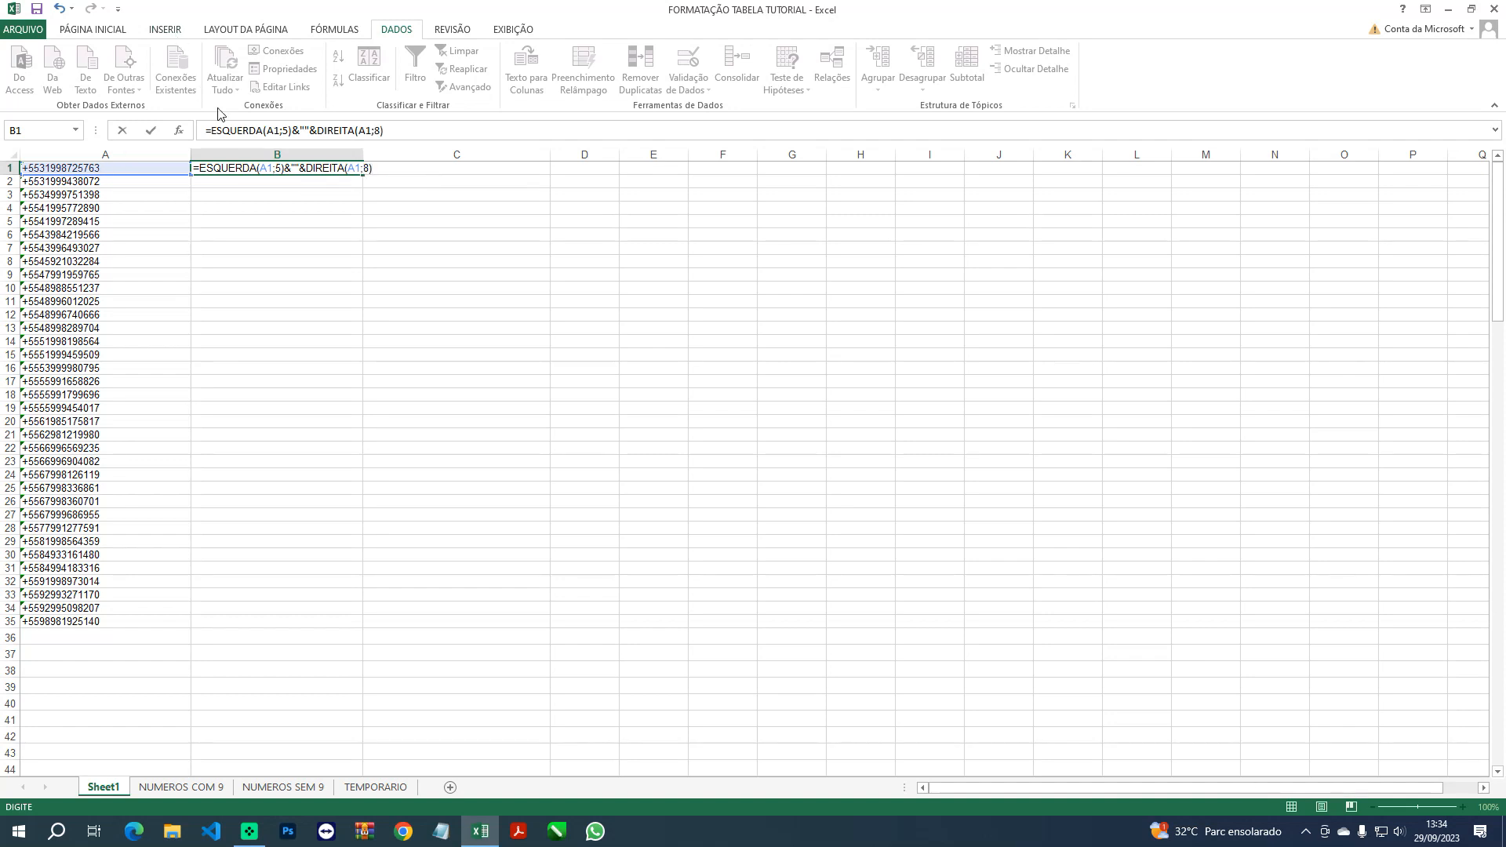
{"action": "left_click", "coordinate": [295, 165]}
{"action": "key", "text": "Return"}
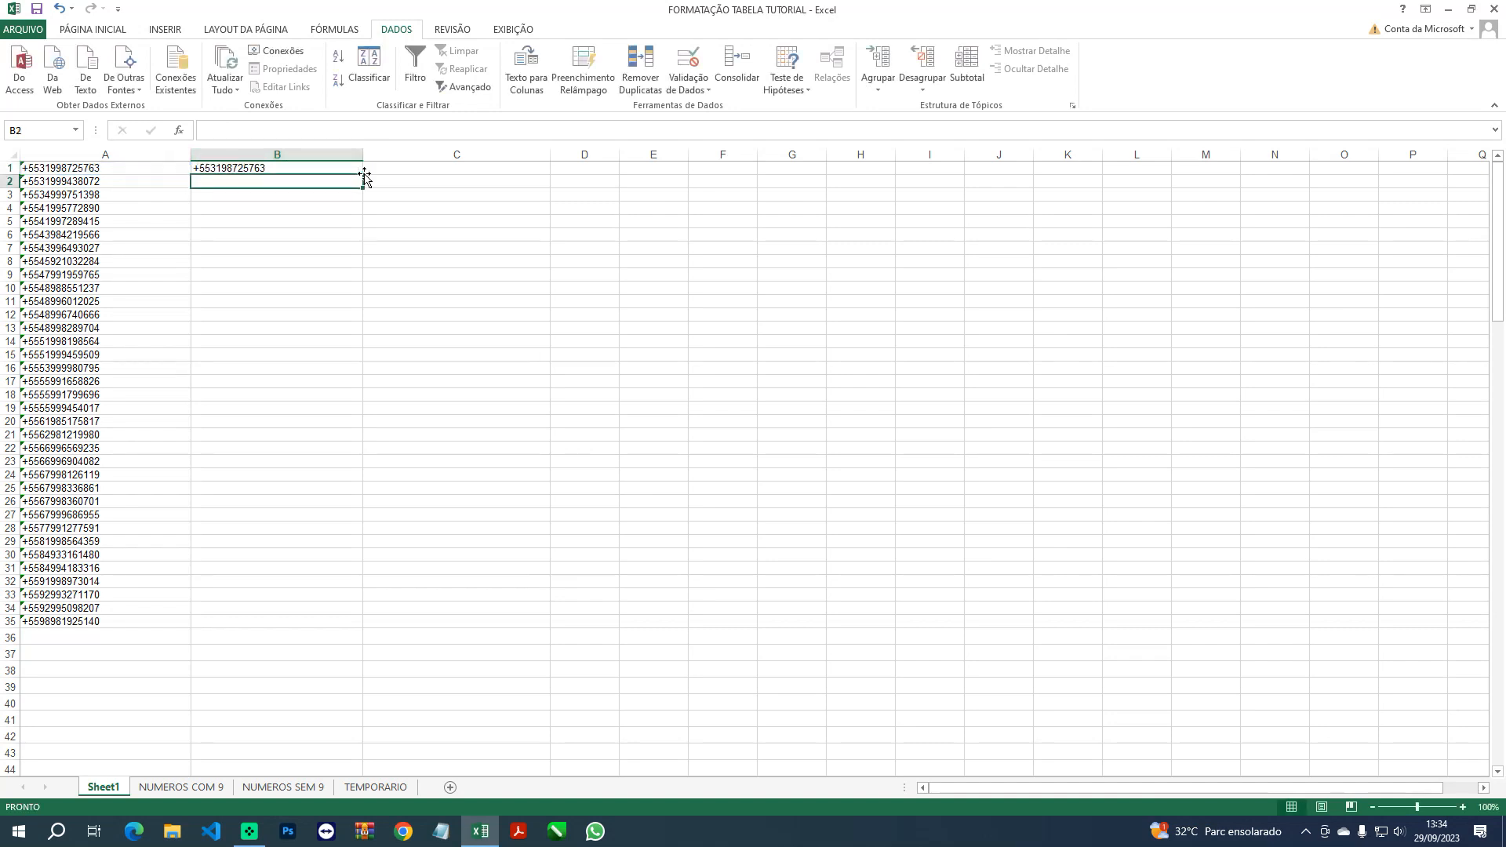
Fill the B1 formula down to B35 and paste the results as values only starting at D1
{"action": "left_click", "coordinate": [287, 168]}
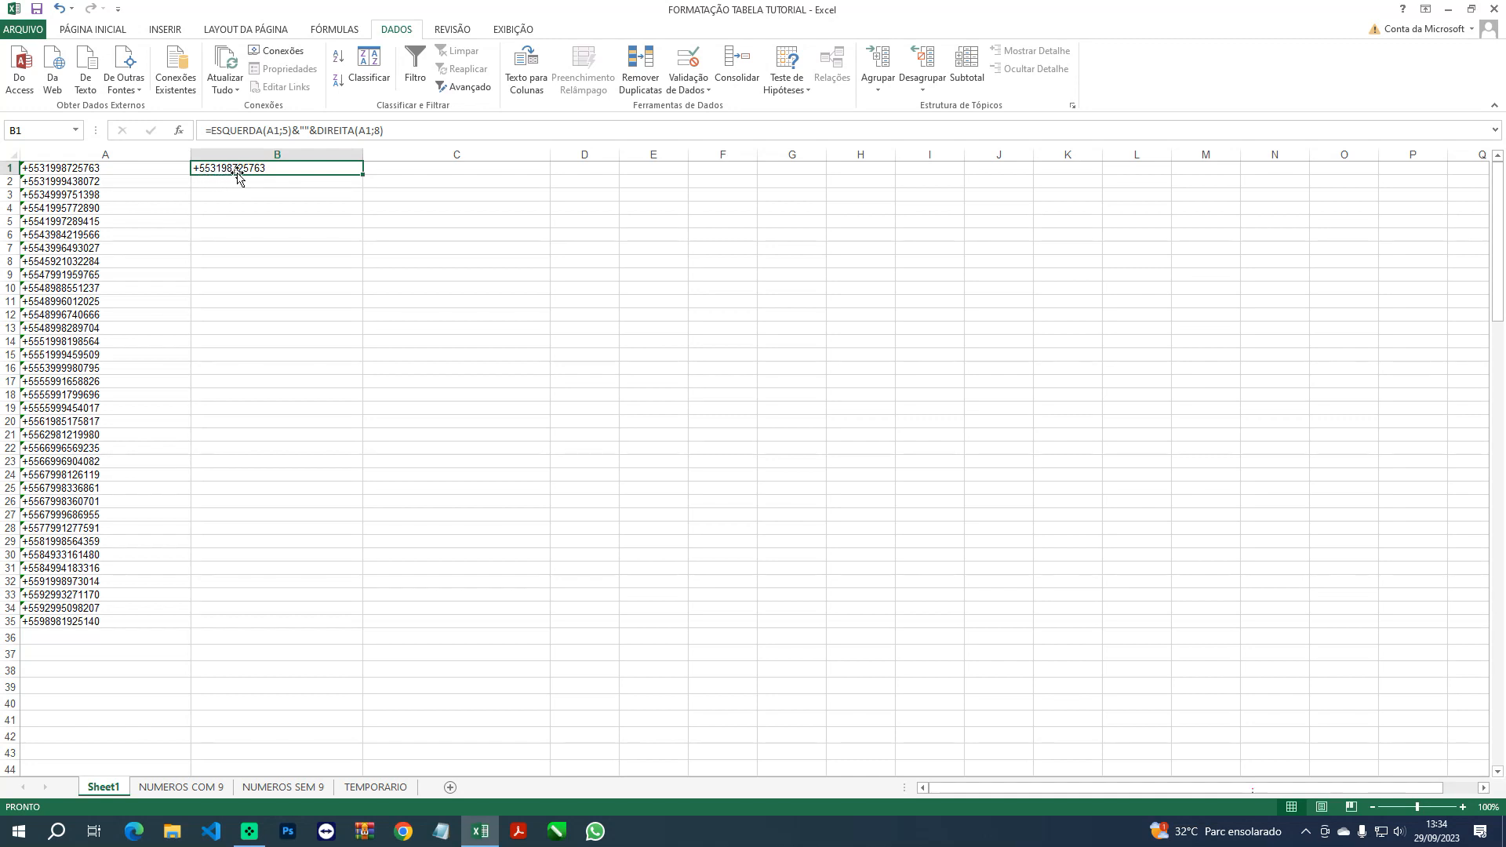
{"action": "double_click", "coordinate": [359, 174]}
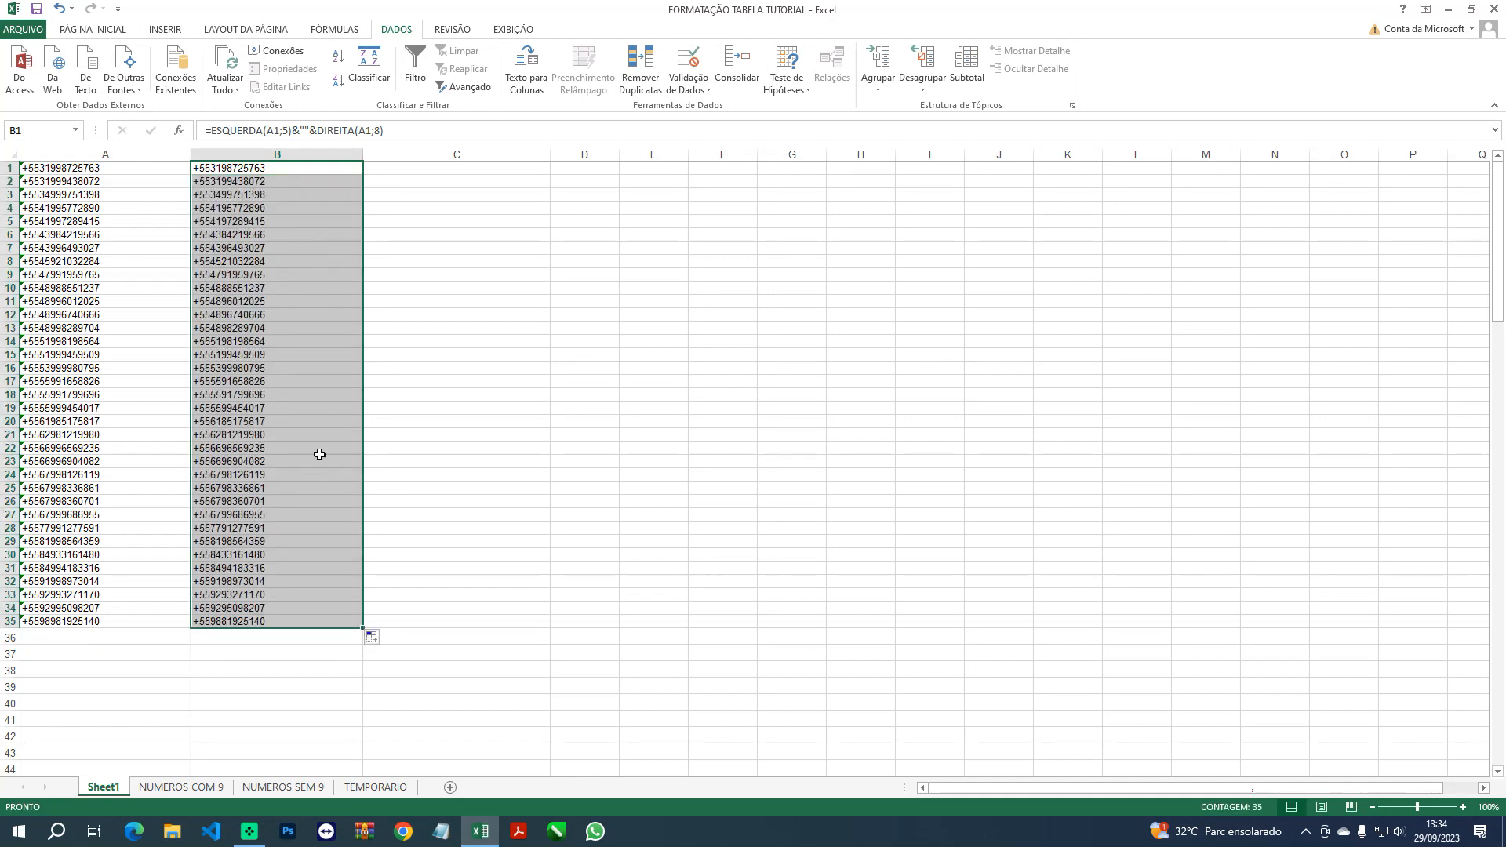
{"action": "key", "text": "ctrl+c"}
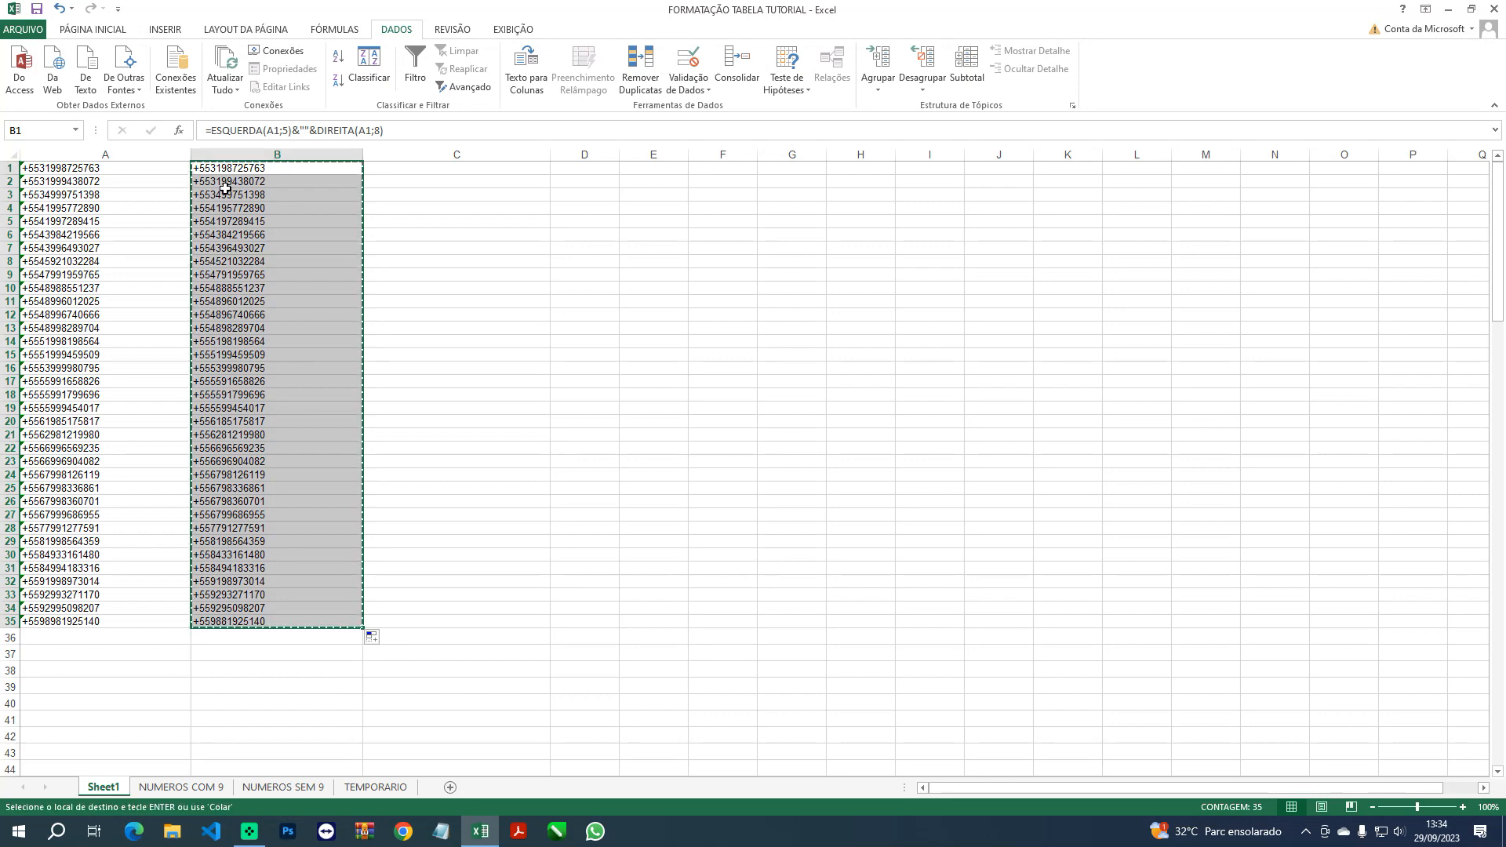
{"action": "right_click", "coordinate": [601, 170]}
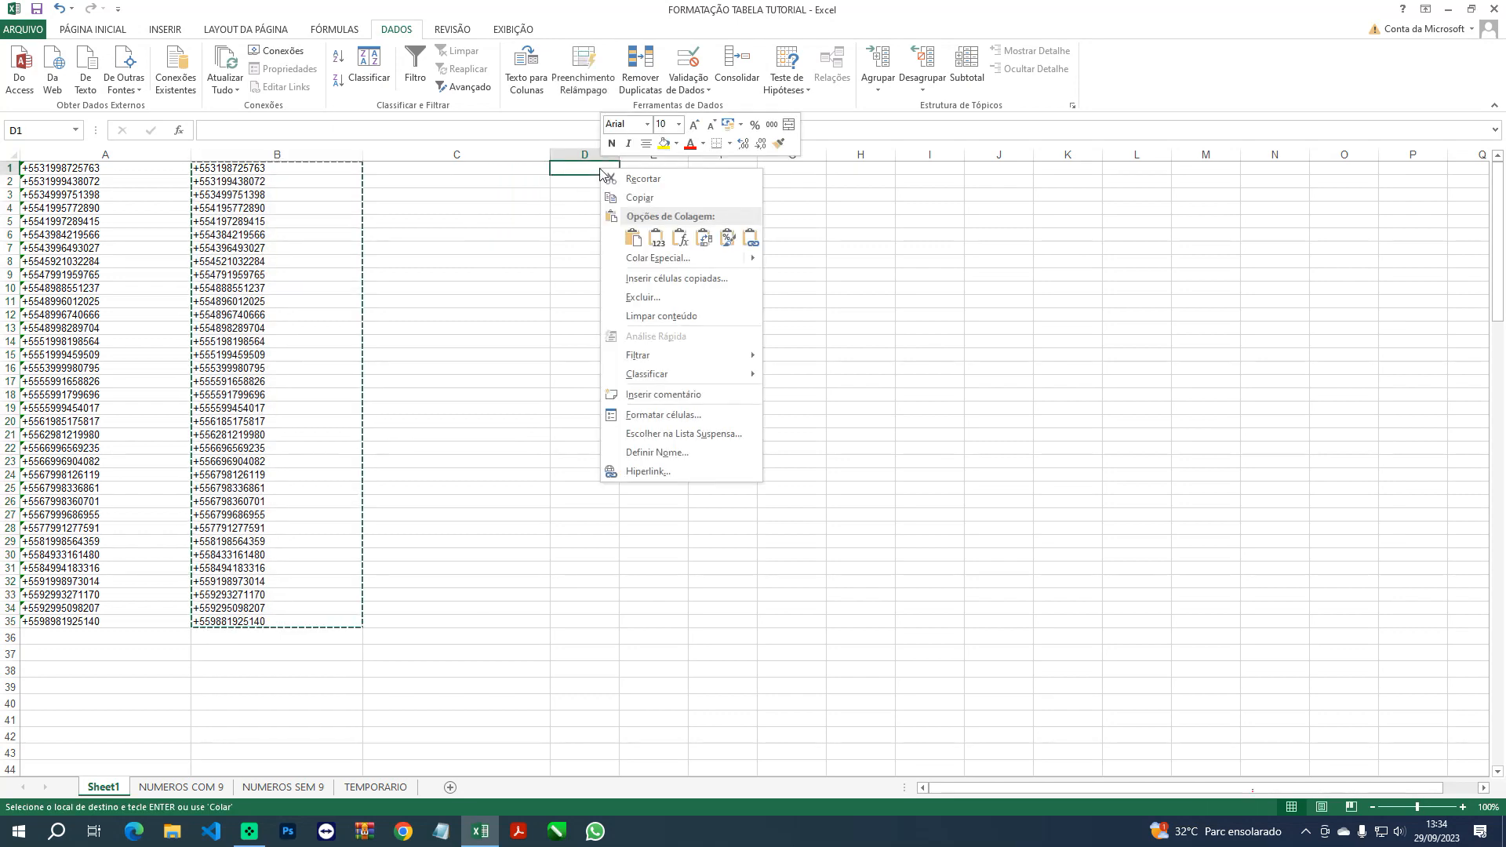
{"action": "left_click", "coordinate": [657, 238]}
Delete columns A to C of Sheet1 so only the pasted values remain, and widen the new column A
{"action": "left_click", "coordinate": [505, 153]}
{"action": "left_click_drag", "start_coordinate": [505, 154], "coordinate": [141, 155]}
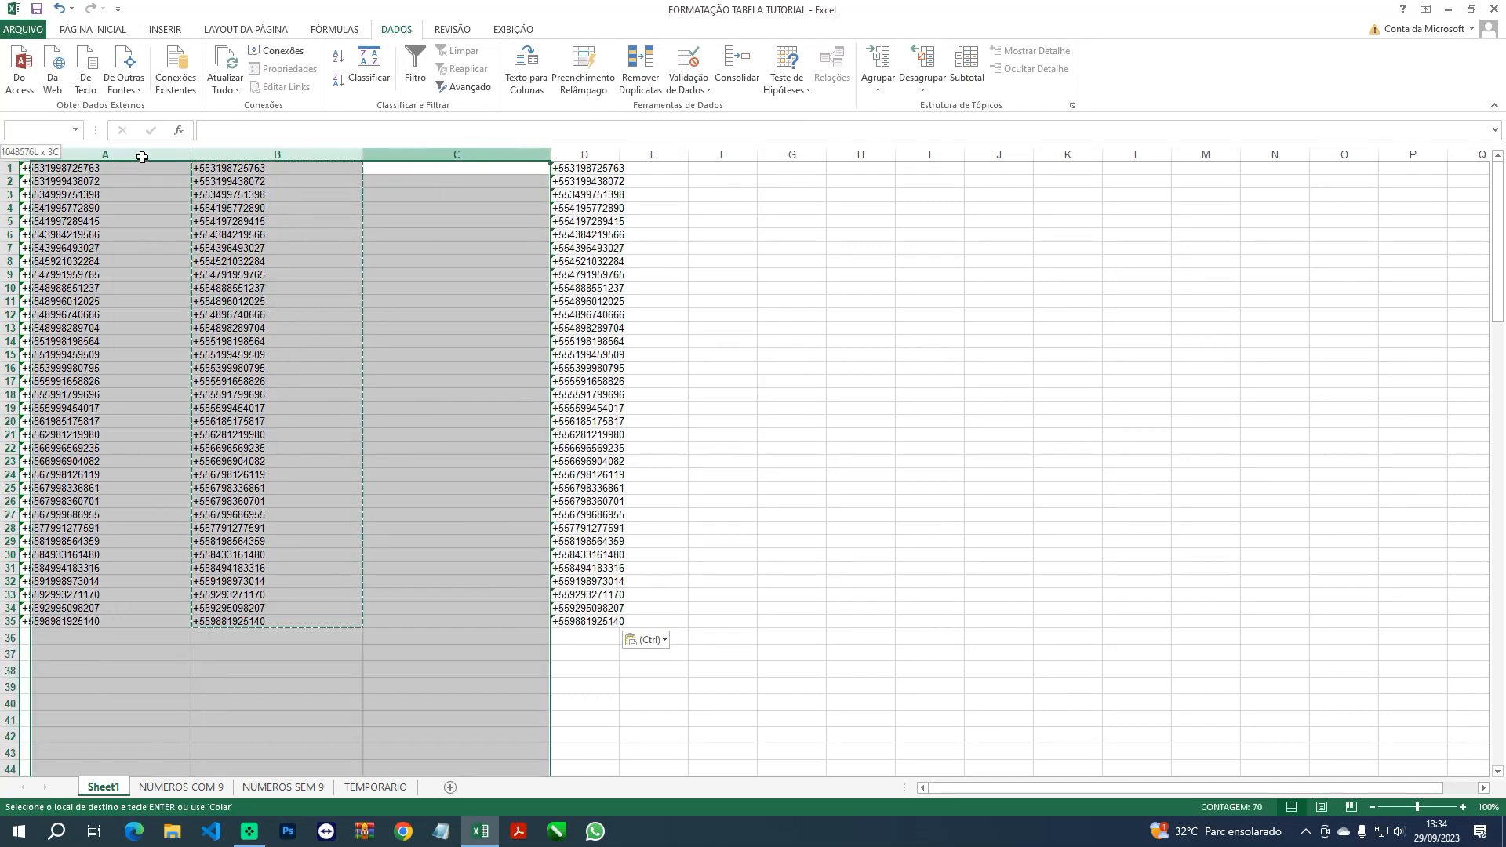
{"action": "right_click", "coordinate": [120, 154]}
{"action": "left_click", "coordinate": [169, 284]}
{"action": "left_click", "coordinate": [346, 285]}
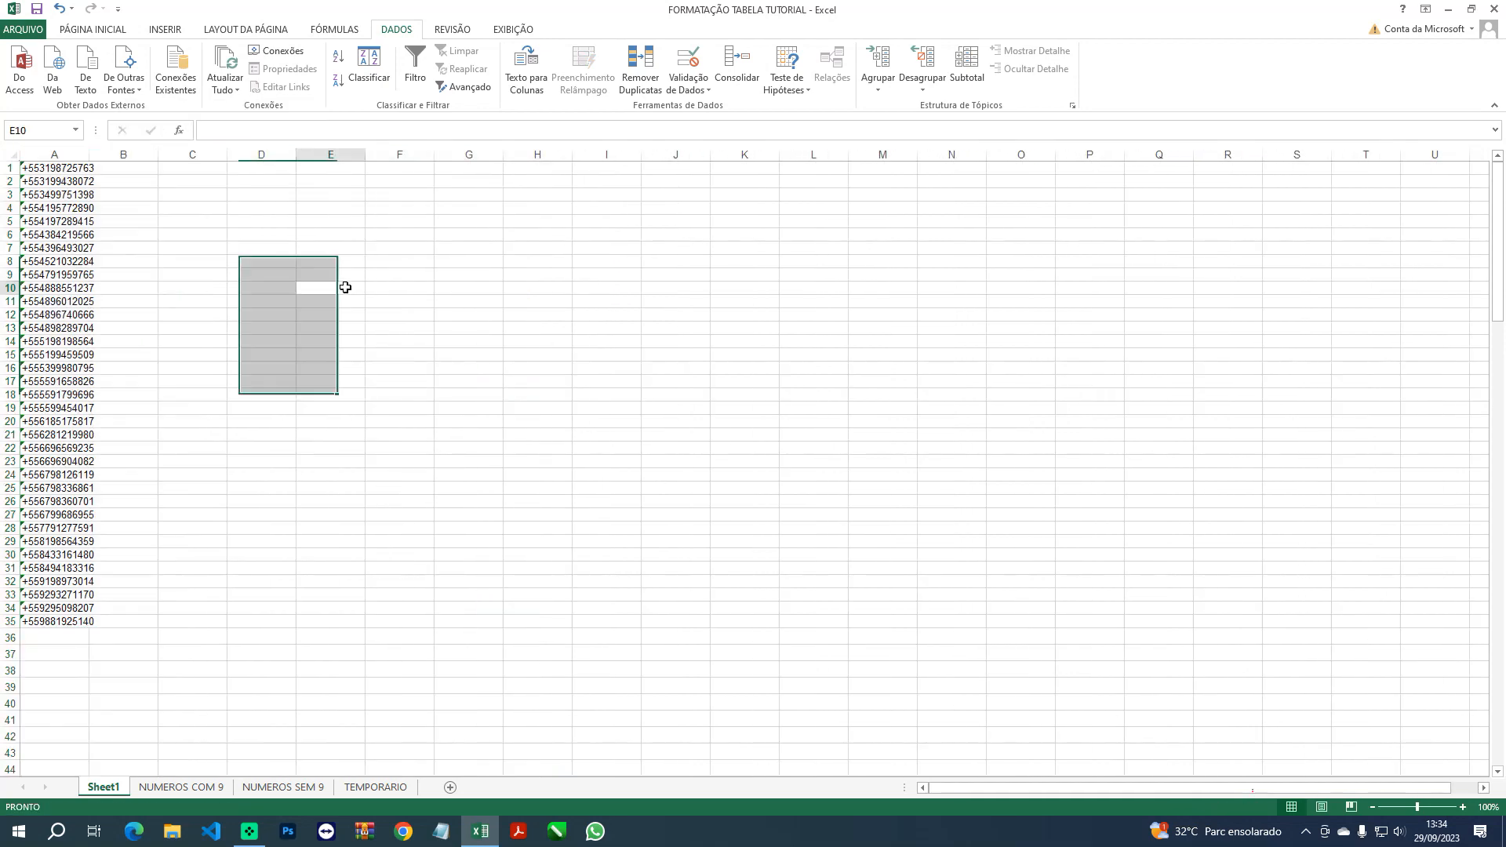
{"action": "left_click_drag", "start_coordinate": [87, 154], "coordinate": [230, 156]}
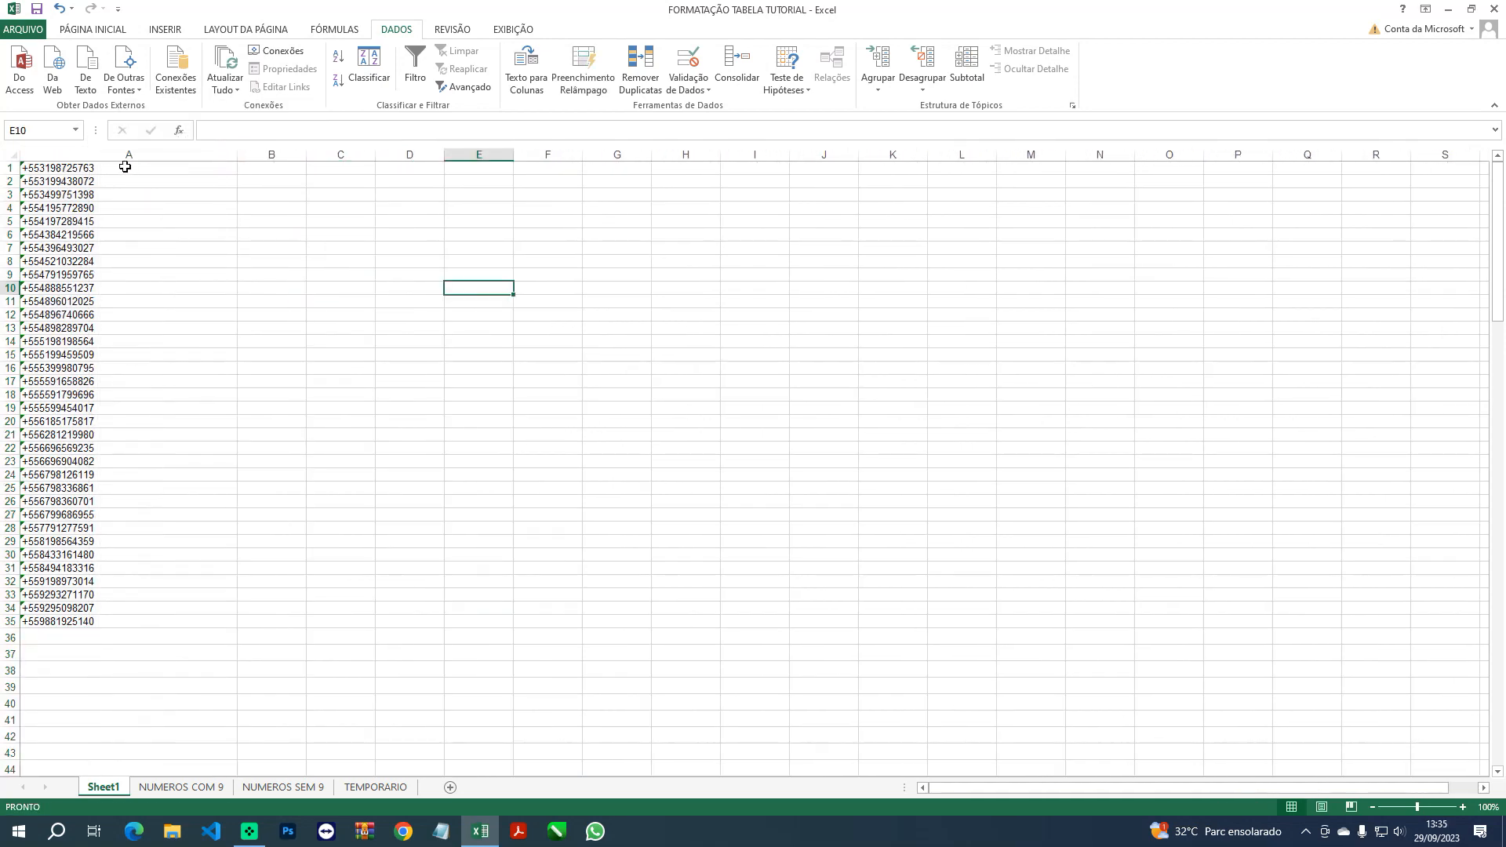
Copy A1:A35 from Sheet1 into the NUMEROS SEM 9 sheet at A1 and widen column A there to fit the numbers
{"action": "left_click_drag", "start_coordinate": [121, 167], "coordinate": [101, 621]}
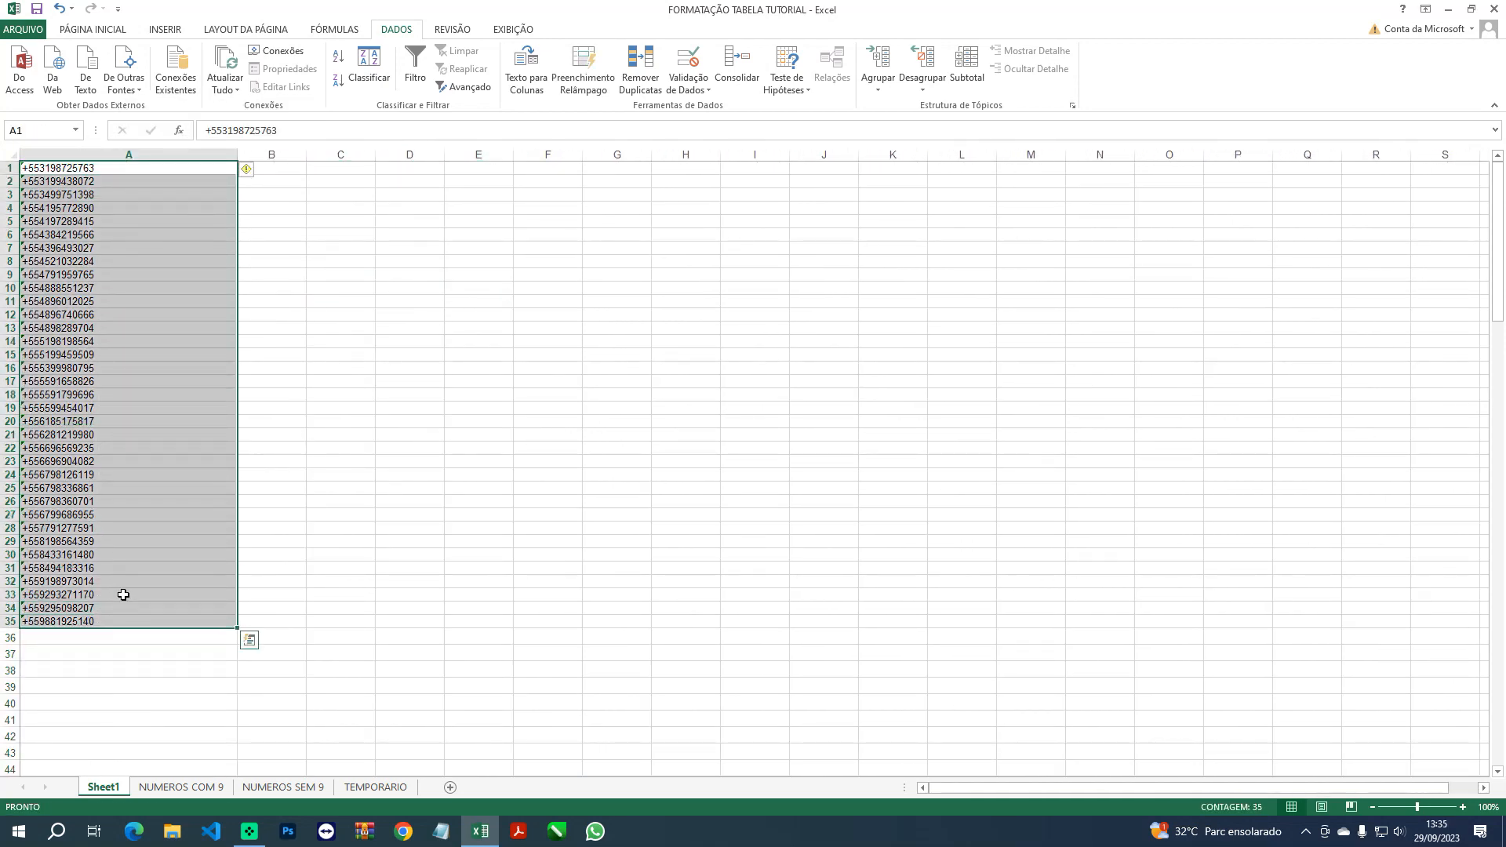
{"action": "key", "text": "ctrl+c"}
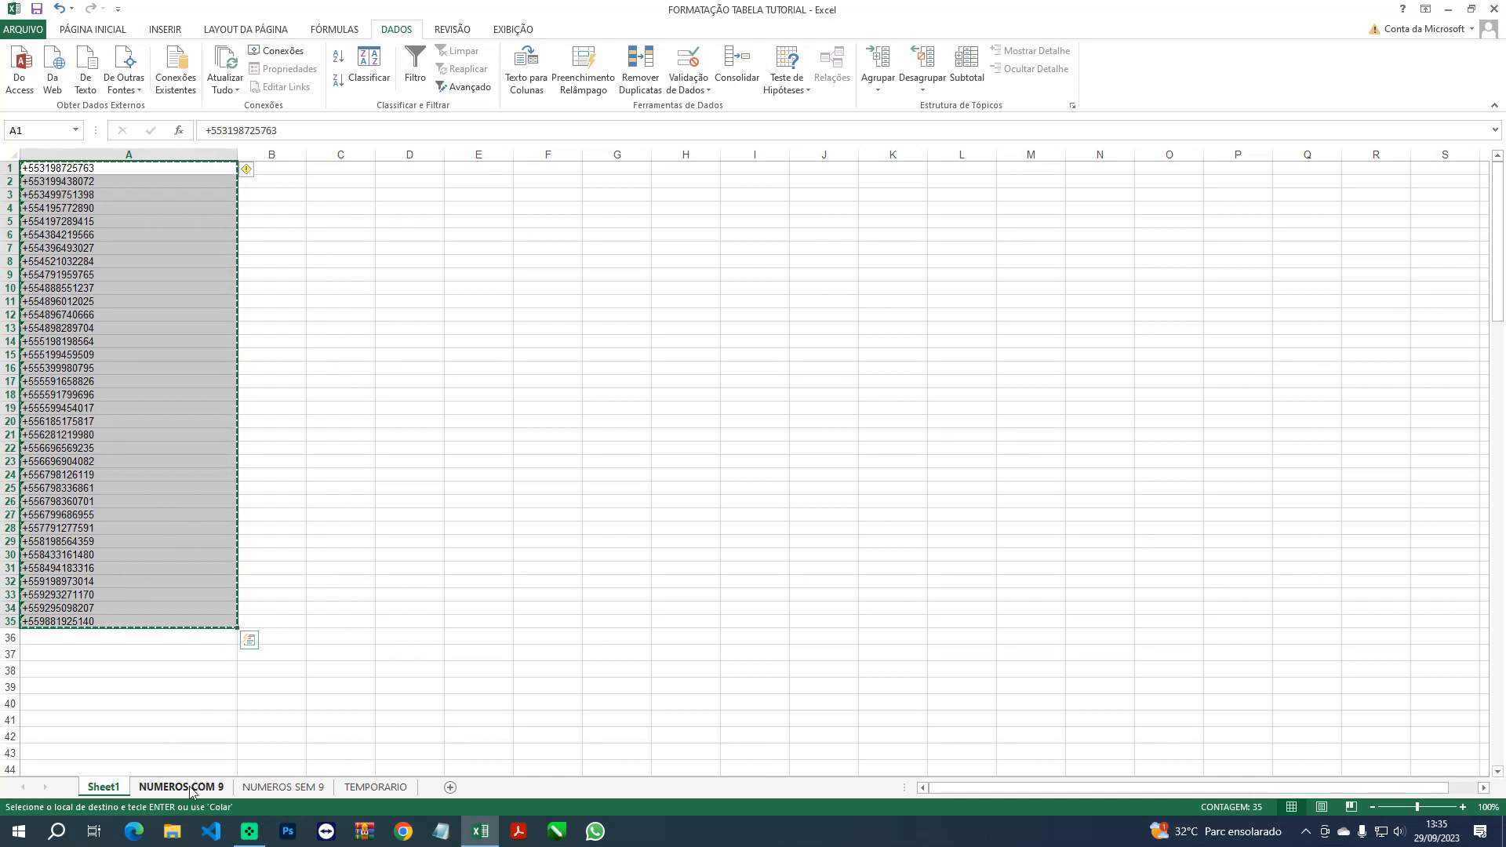
{"action": "left_click", "coordinate": [289, 788]}
{"action": "key", "text": "ctrl+v"}
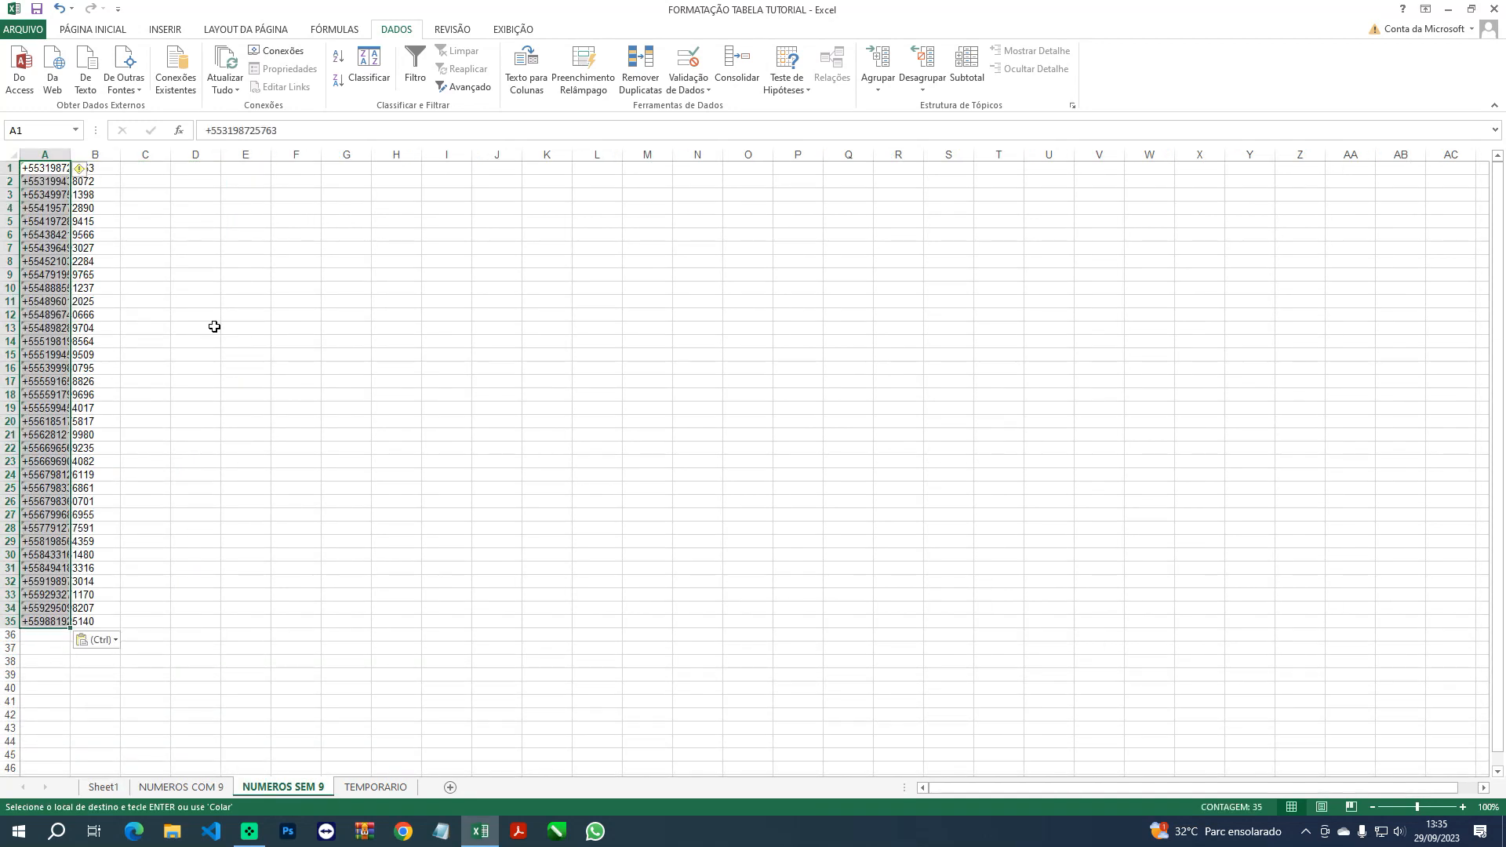
{"action": "left_click_drag", "start_coordinate": [70, 155], "coordinate": [190, 155]}
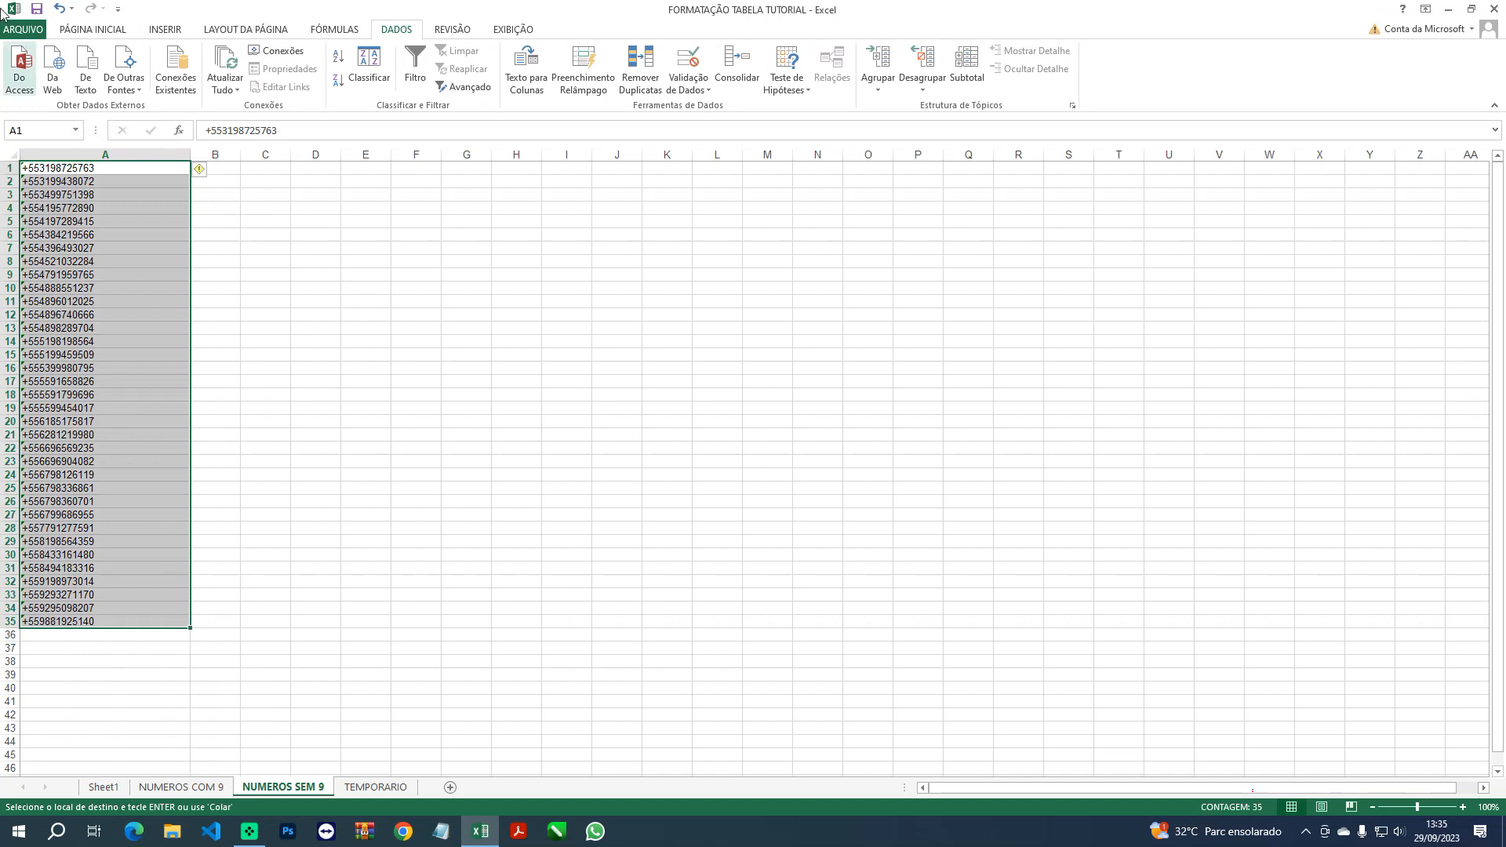
{"action": "key", "text": "Escape"}
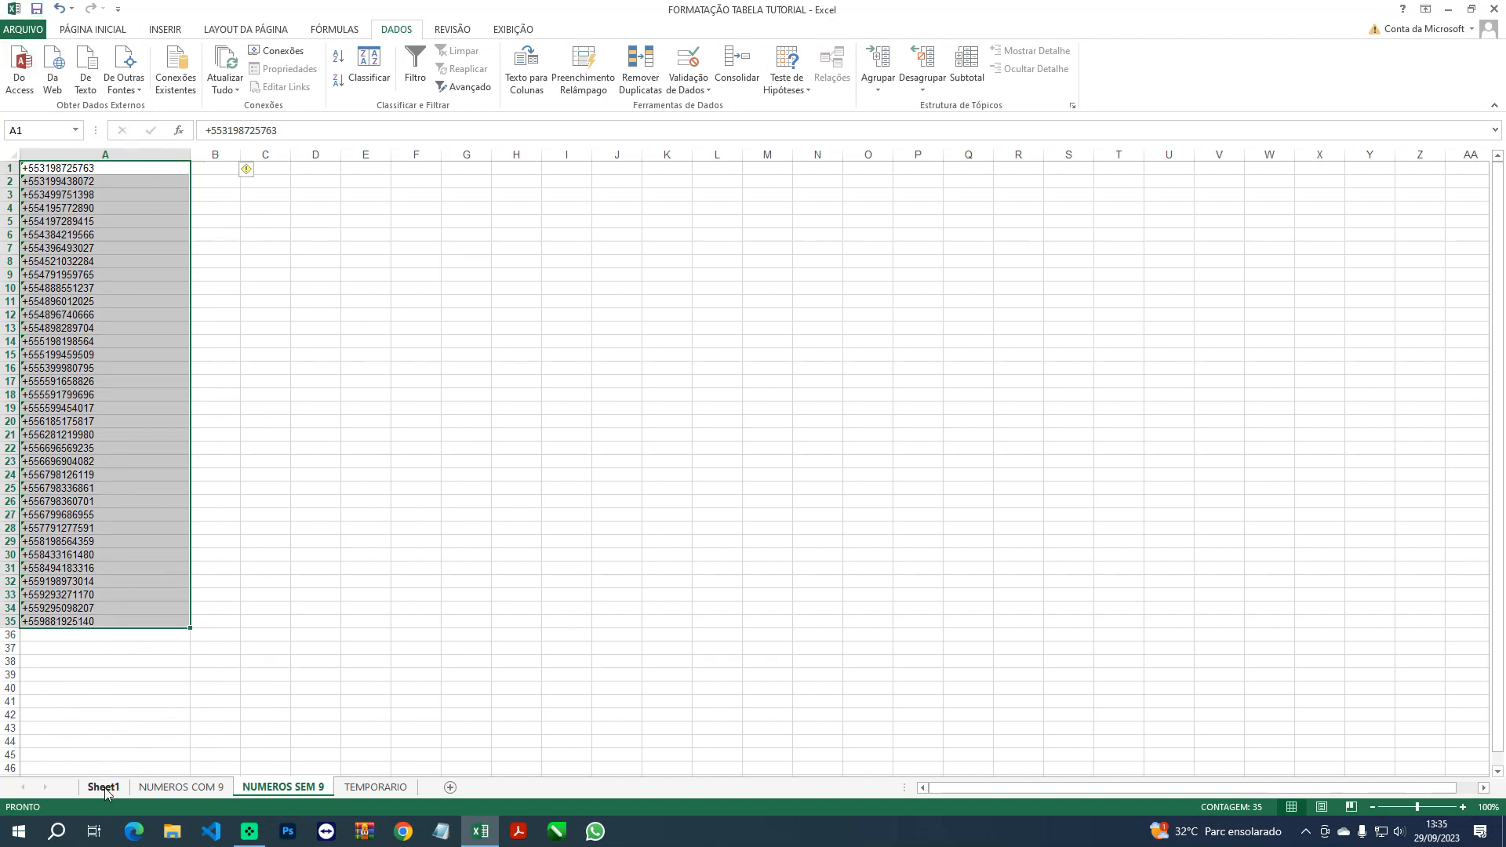
Delete the Sheet1 and TEMPORARIO sheets from the workbook
{"action": "right_click", "coordinate": [103, 787]}
{"action": "left_click", "coordinate": [154, 625]}
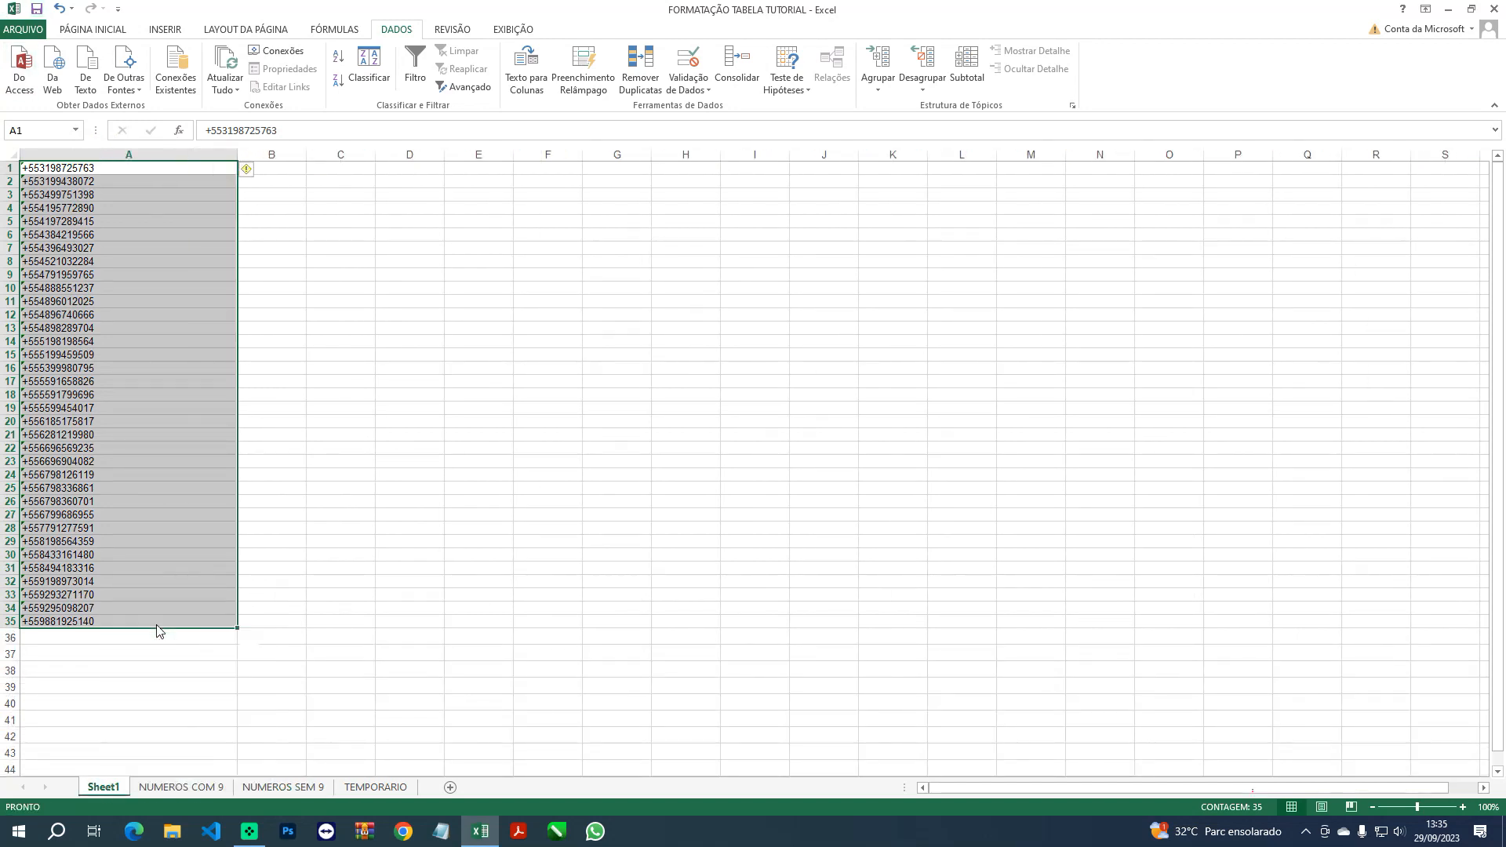
{"action": "left_click", "coordinate": [698, 453]}
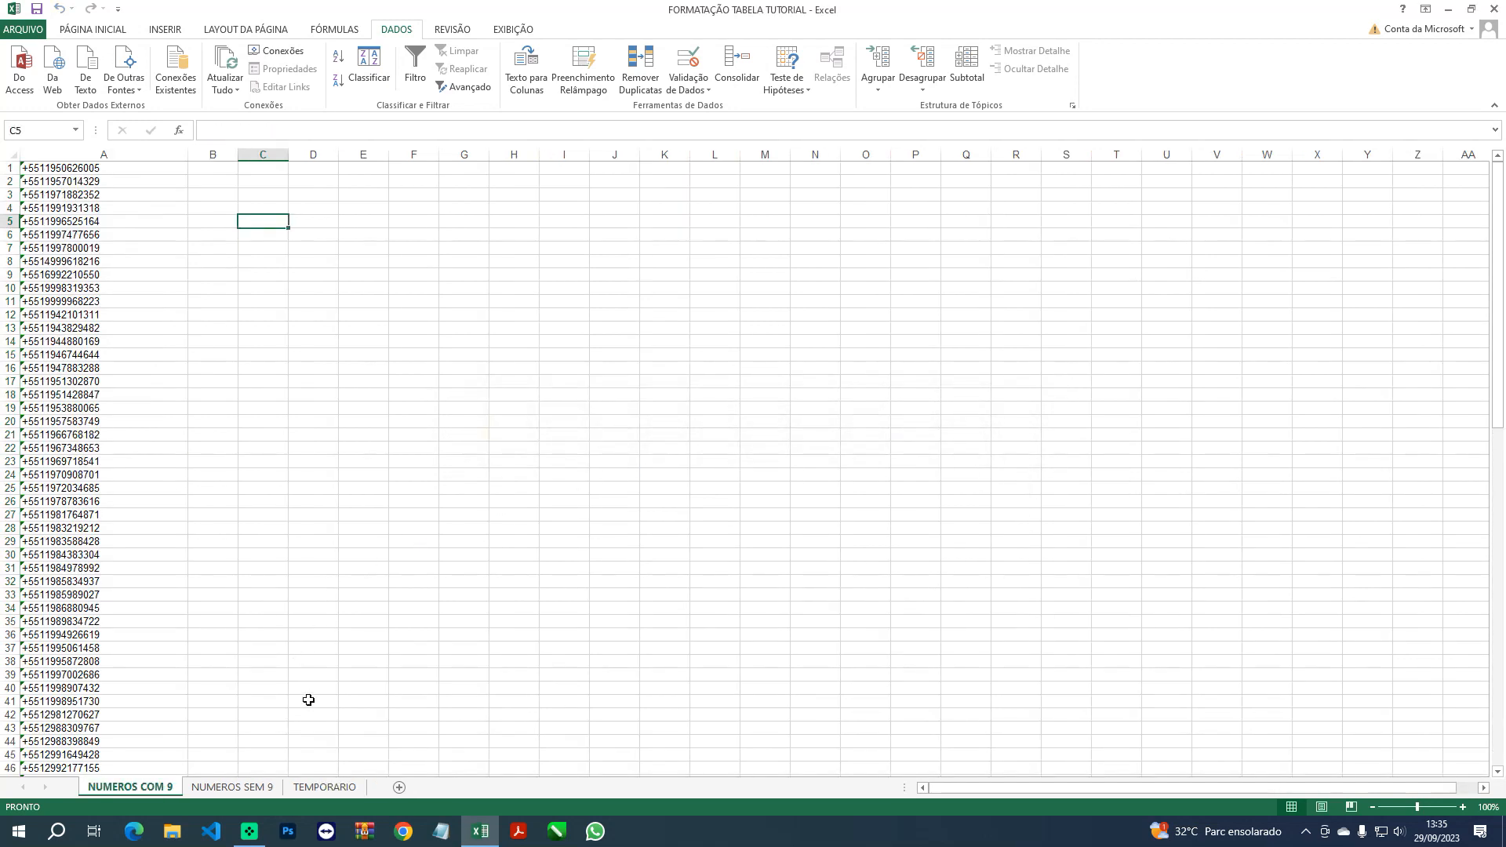
{"action": "right_click", "coordinate": [324, 790]}
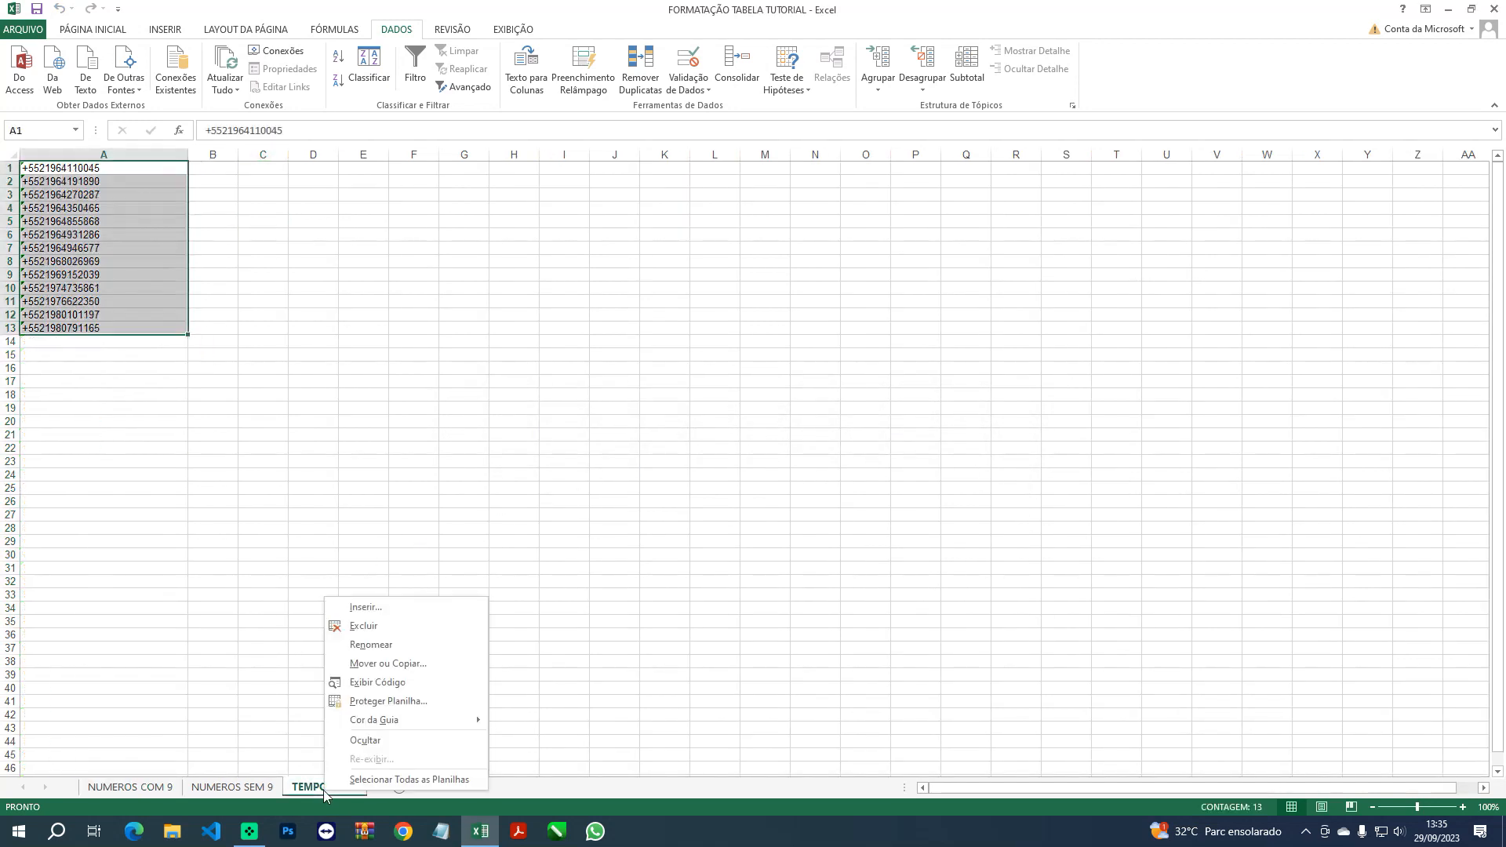
{"action": "left_click", "coordinate": [377, 624]}
{"action": "left_click", "coordinate": [712, 455]}
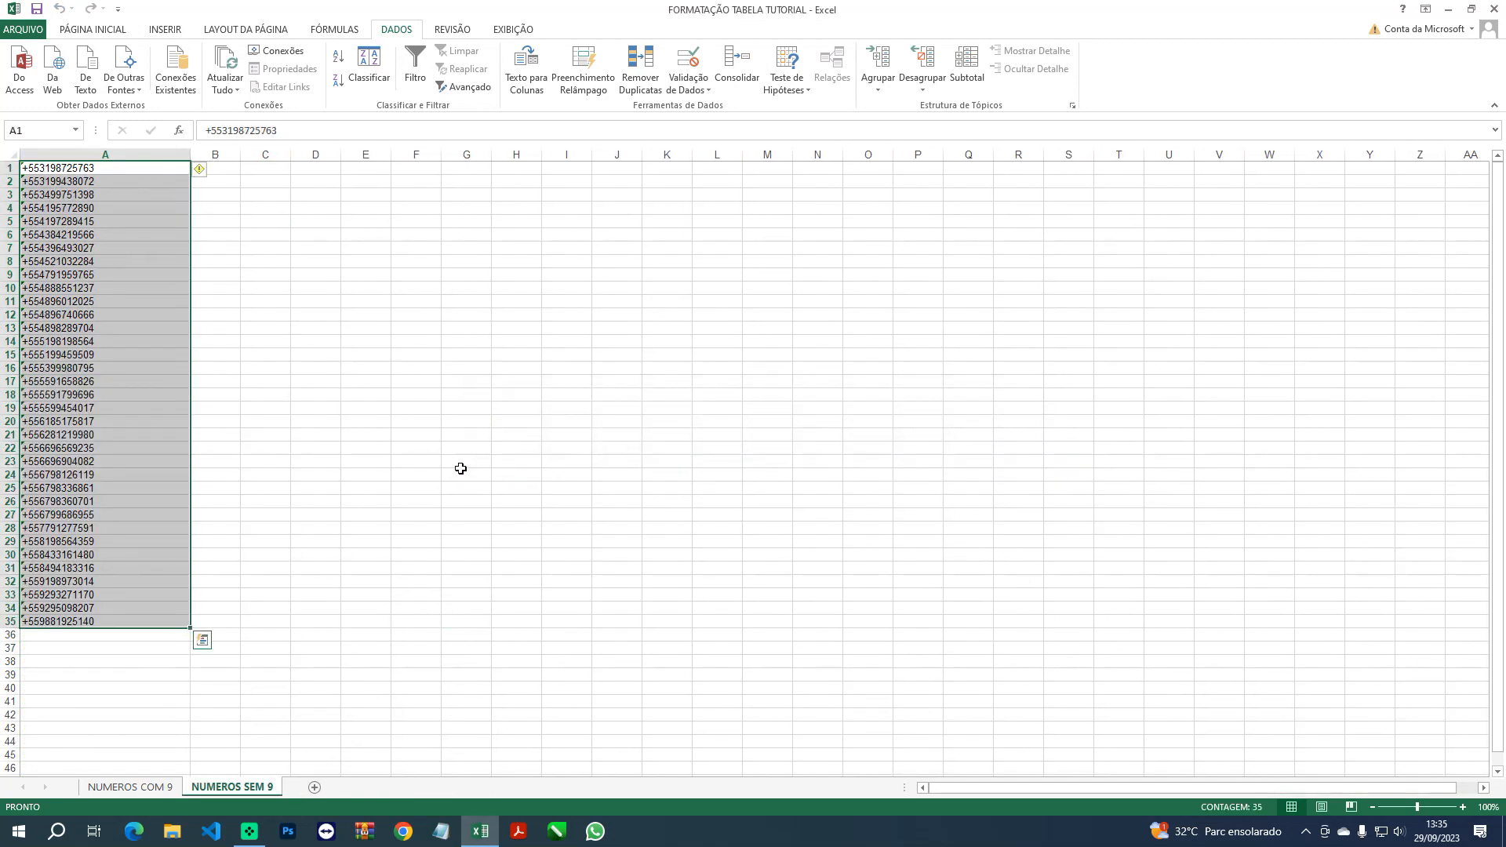
Check the lists in NUMEROS SEM 9 and NUMEROS COM 9, and add a new sheet after NUMEROS COM 9
{"action": "left_click", "coordinate": [461, 472]}
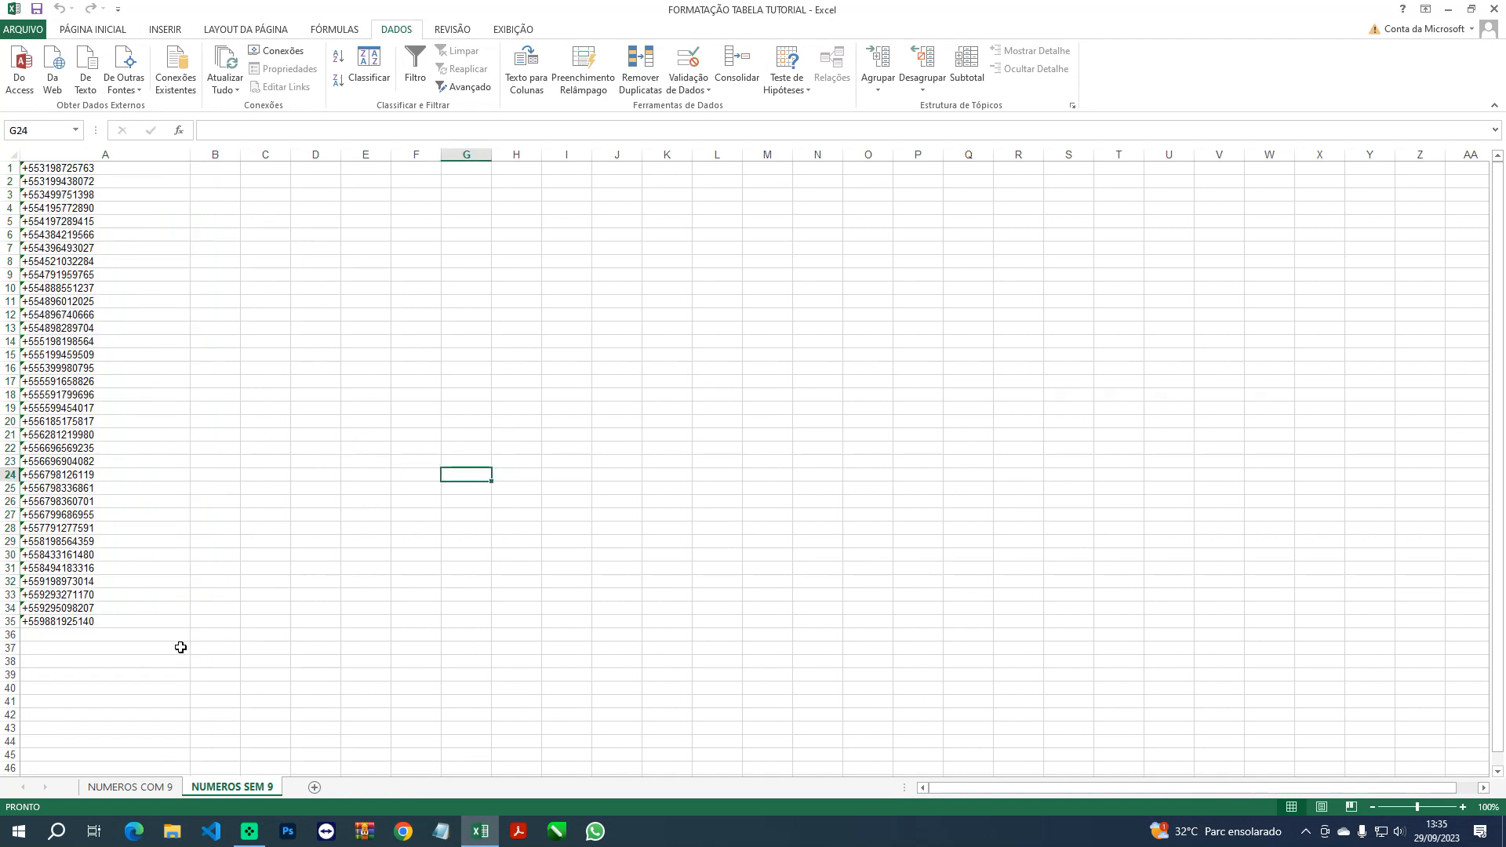
{"action": "left_click", "coordinate": [143, 787]}
{"action": "left_click", "coordinate": [215, 788]}
{"action": "left_click", "coordinate": [156, 787]}
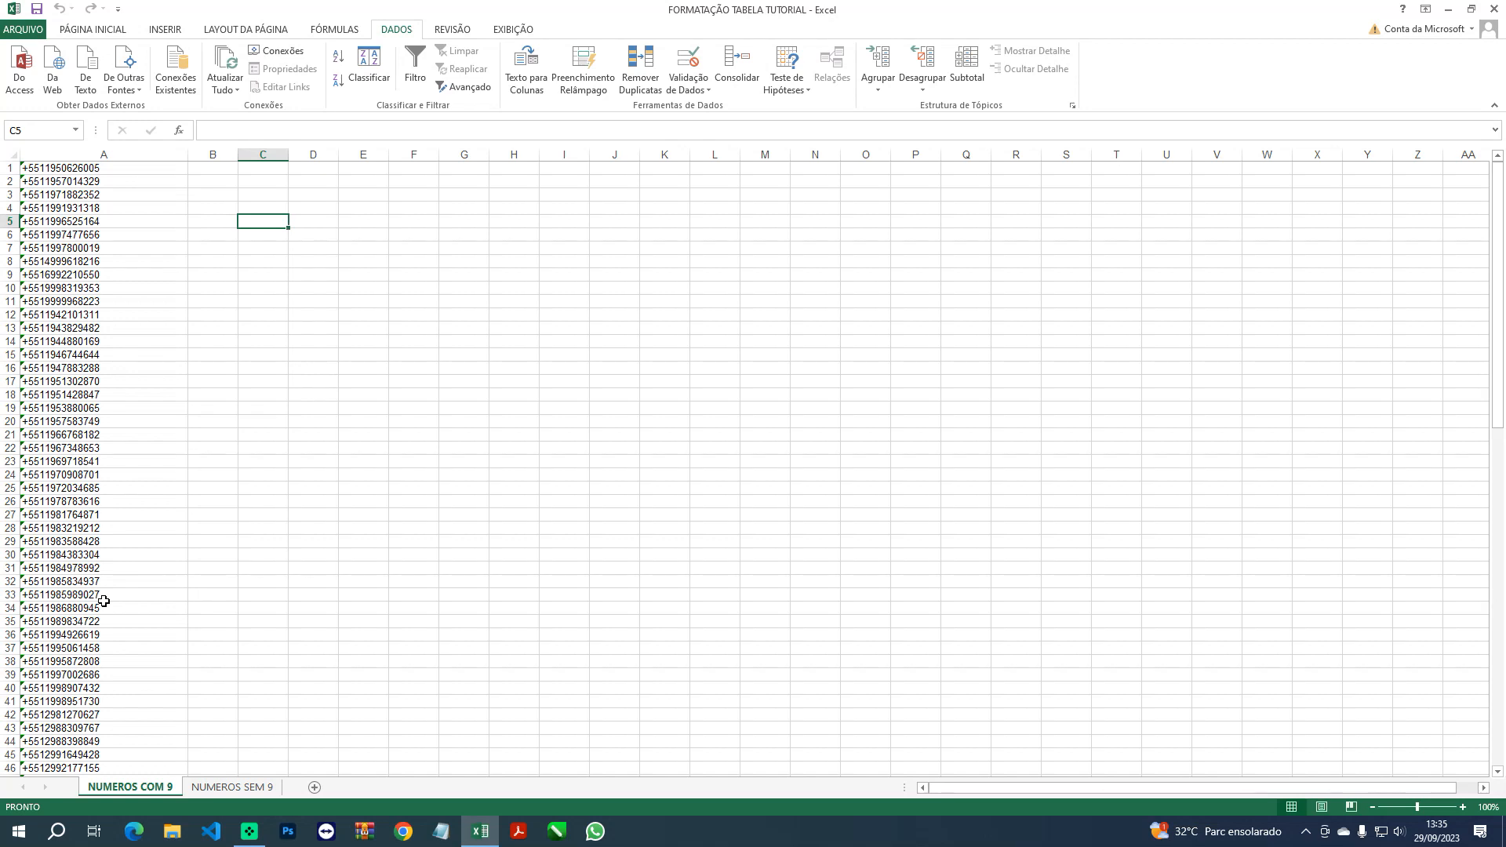
{"action": "left_click_drag", "start_coordinate": [71, 168], "coordinate": [70, 757]}
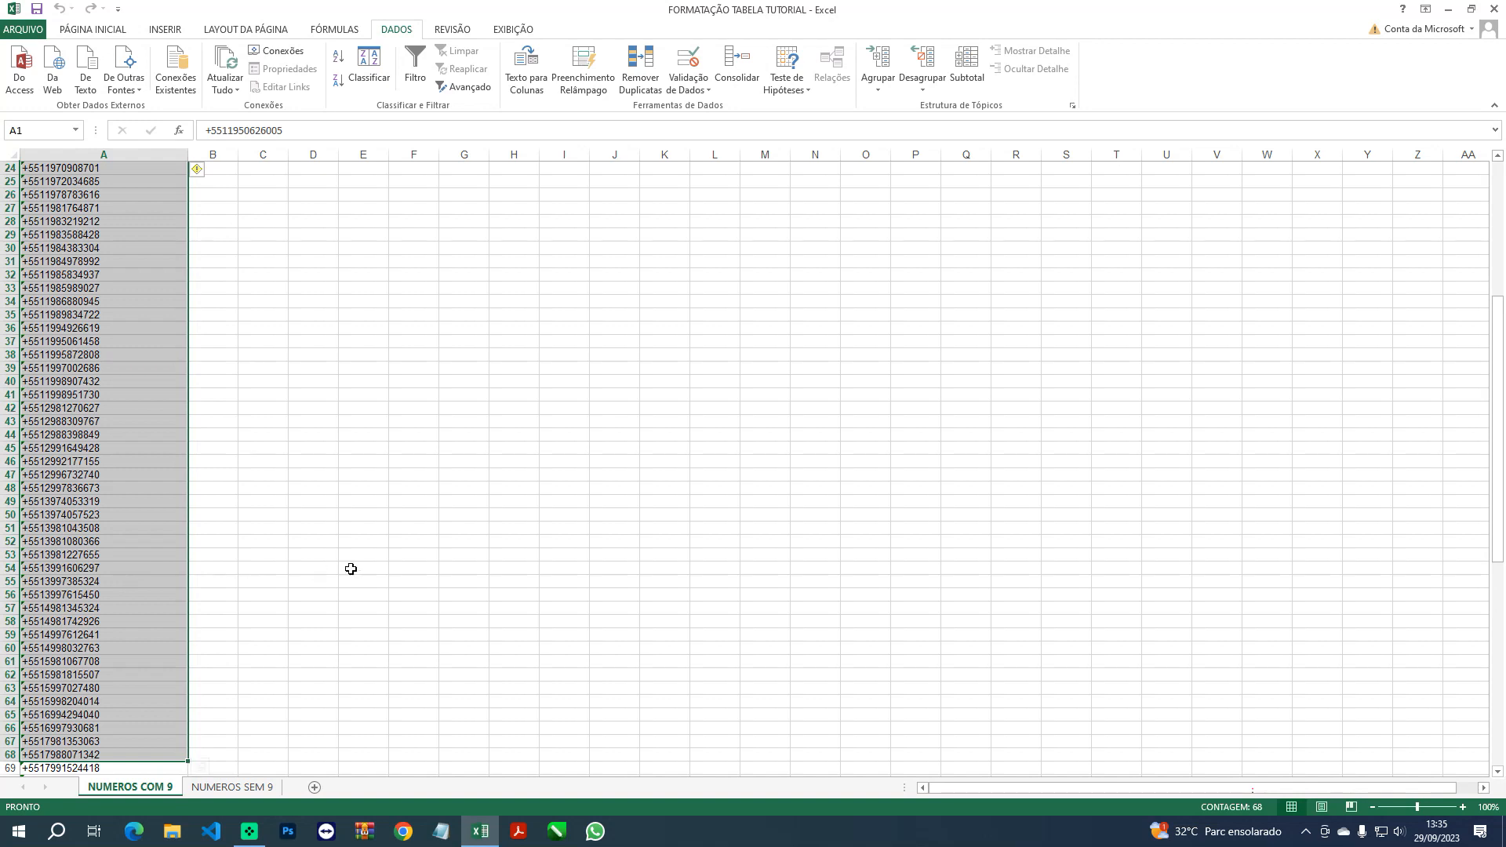
{"action": "left_click", "coordinate": [314, 788]}
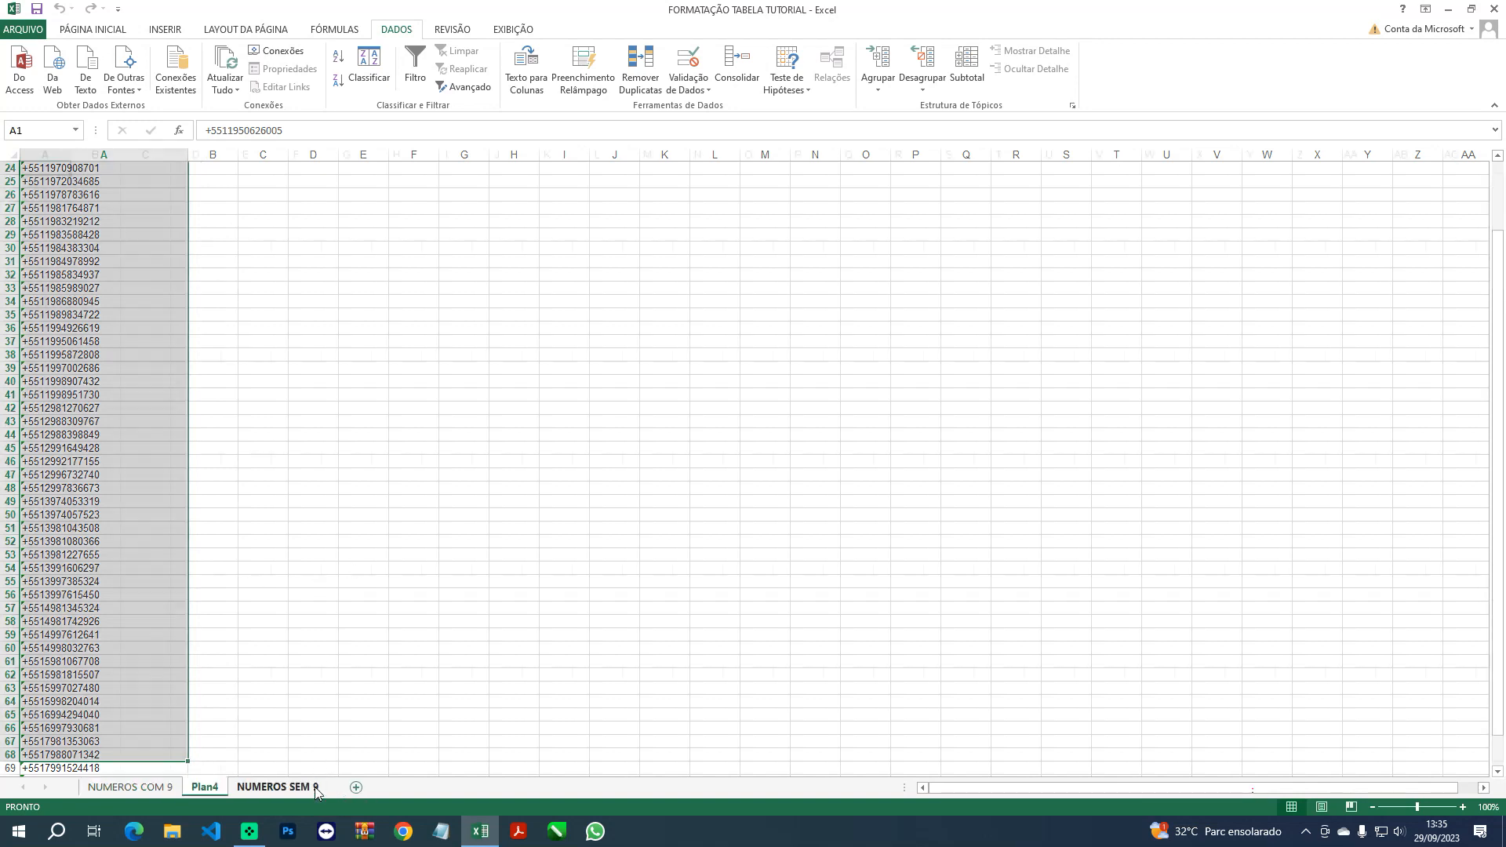
Rename the NUMEROS SEM 9 sheet as CONTATOS FORMATOS
{"action": "right_click", "coordinate": [314, 788]}
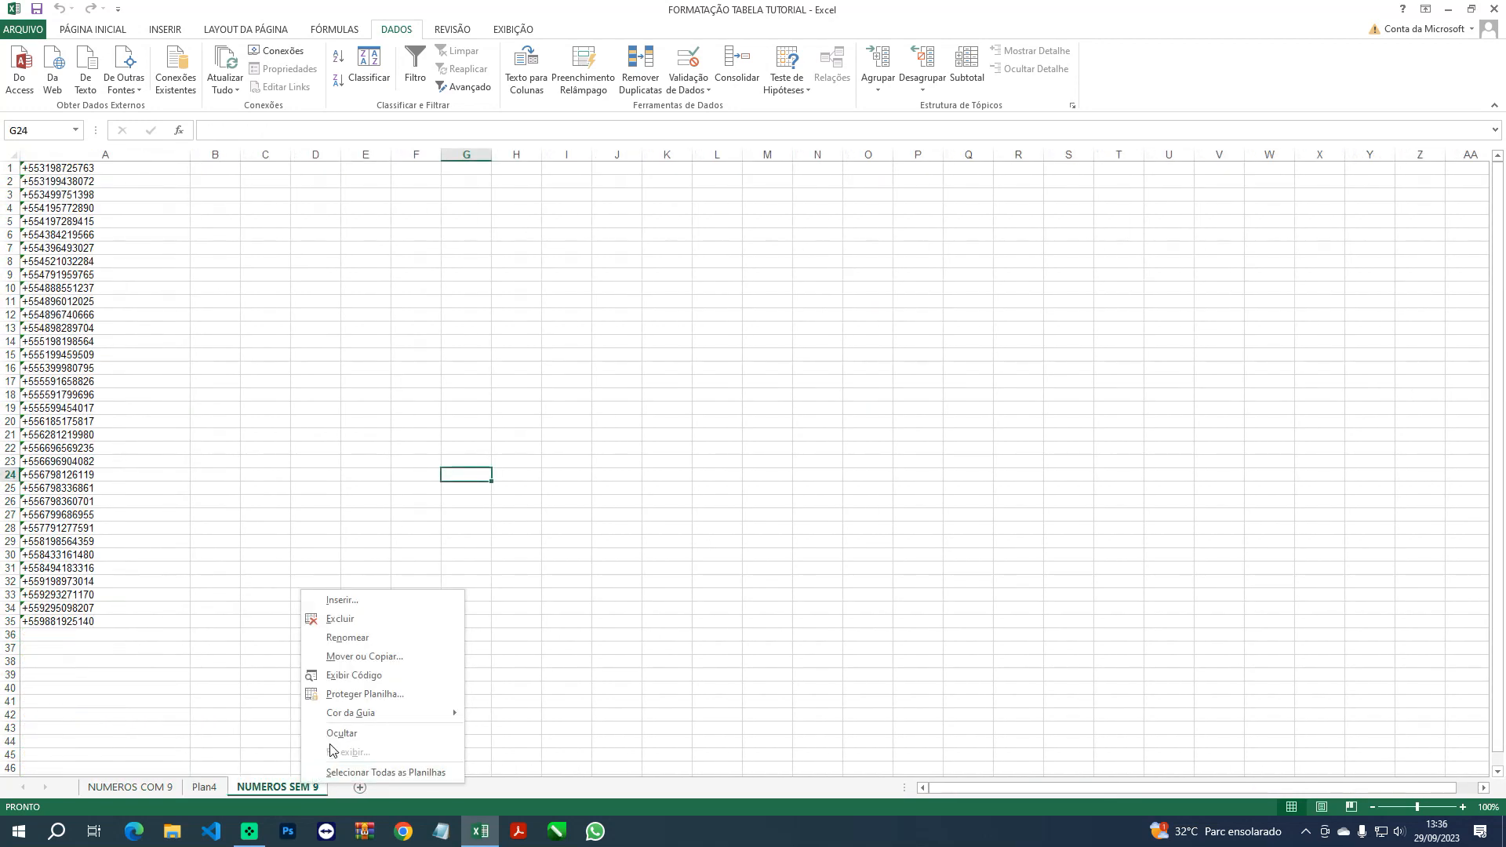
{"action": "left_click", "coordinate": [361, 637]}
{"action": "type", "text": "C"}
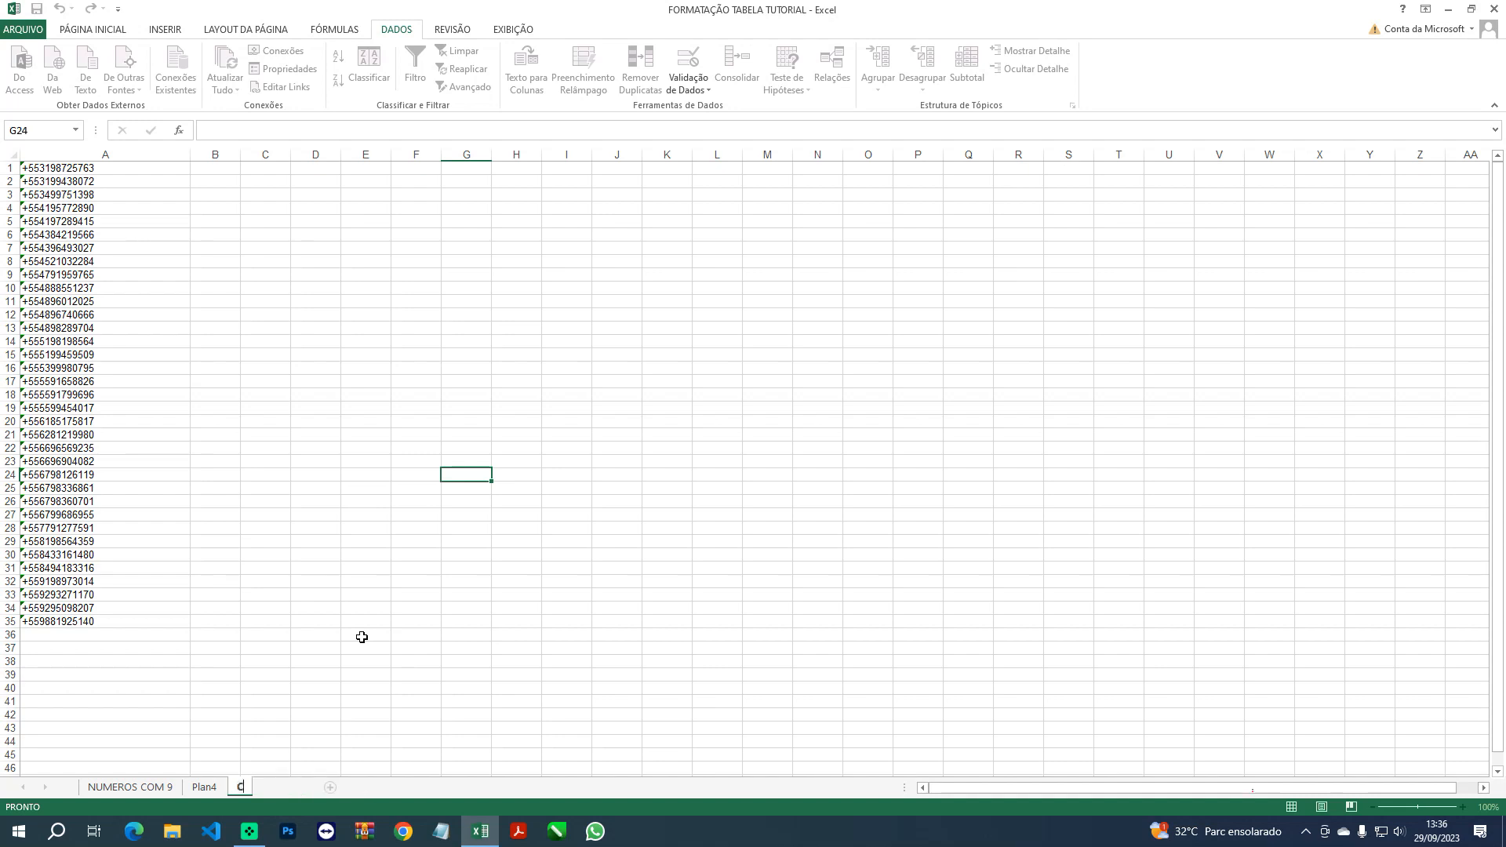
{"action": "type", "text": "ONTATOS FORMATOS"}
{"action": "key", "text": "Return"}
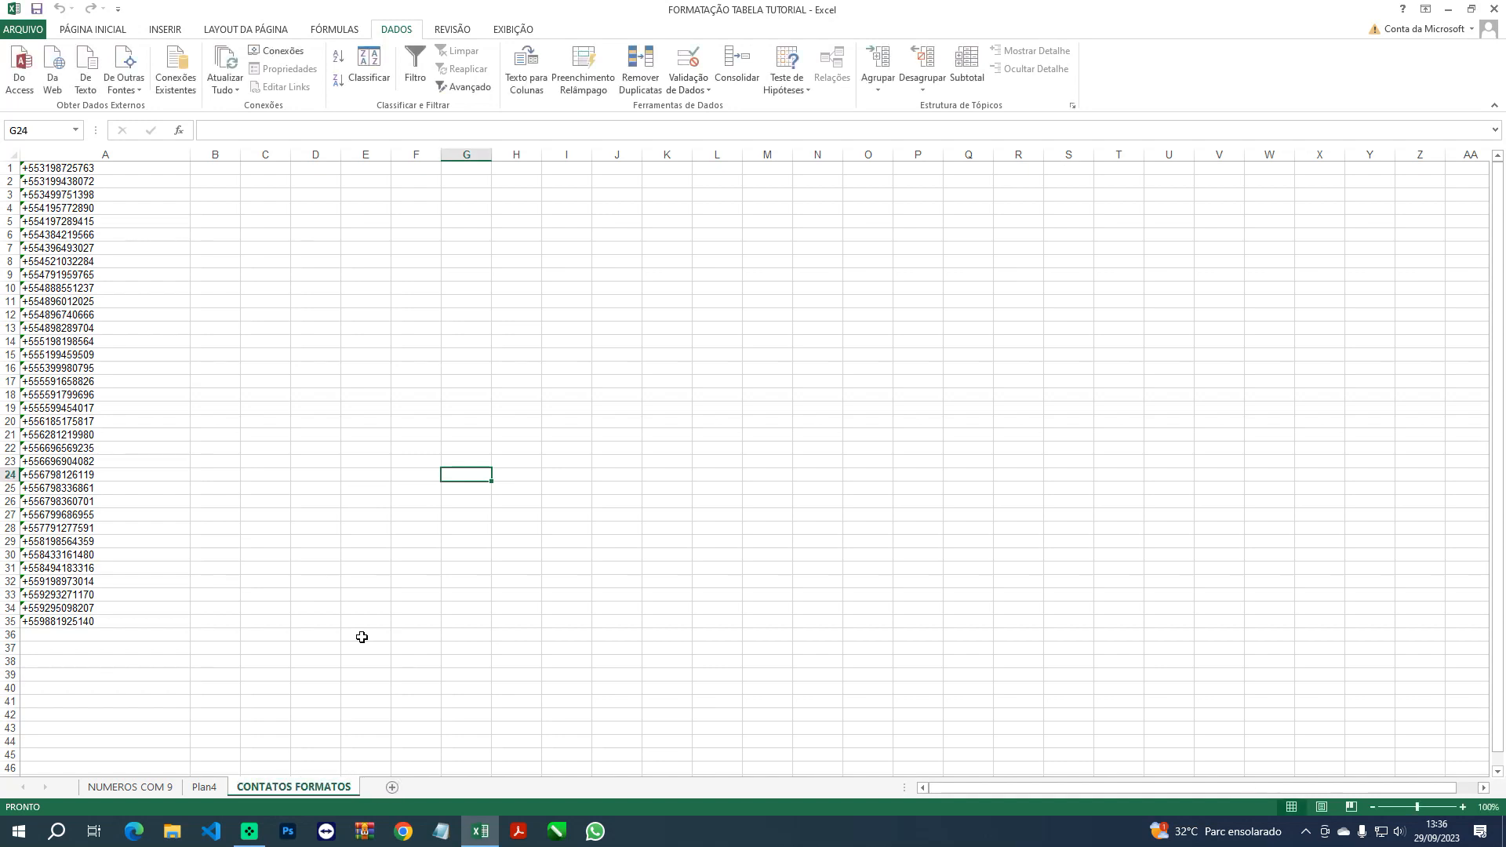
Rename the CONTATOS FORMATOS sheet back to NUMEROS SEM 9
{"action": "right_click", "coordinate": [273, 787]}
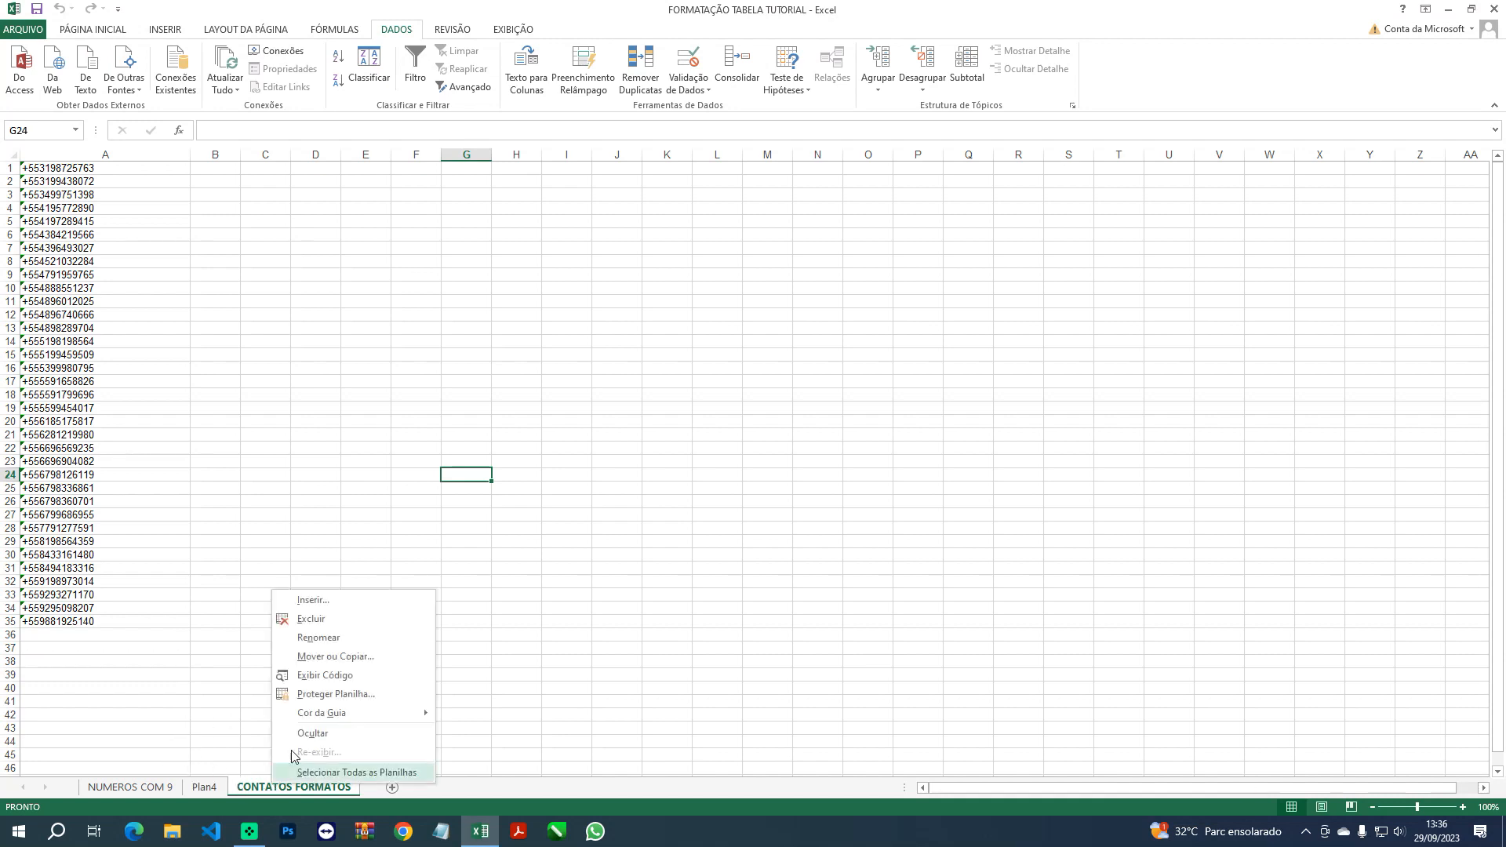
{"action": "left_click", "coordinate": [335, 641]}
{"action": "type", "text": "NUMEROS SEM 9"}
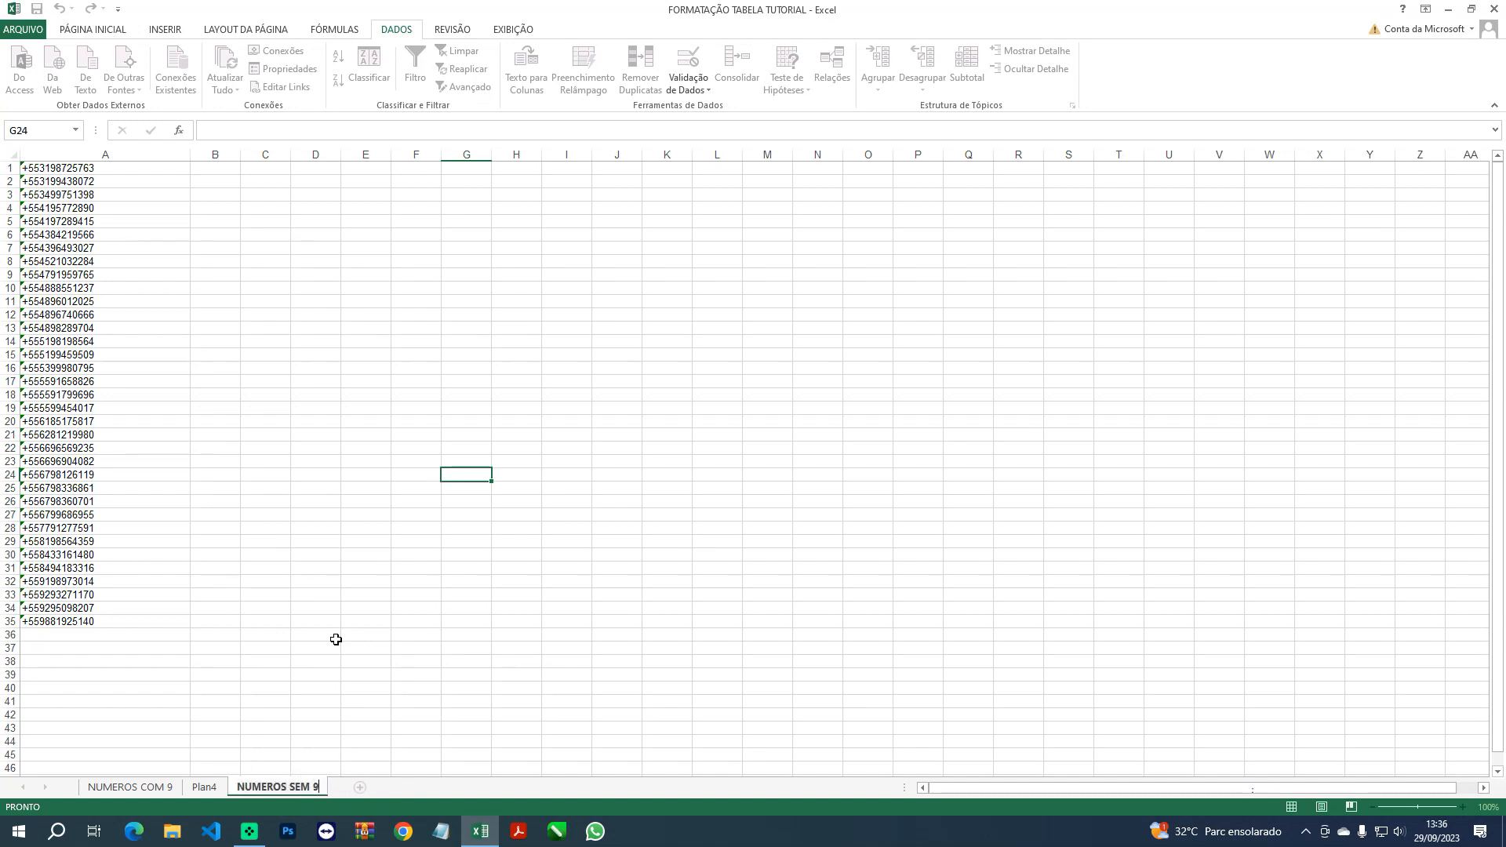
{"action": "key", "text": "Return"}
Rename the empty Plan4 sheet as CONTATOS FORMATADOS
{"action": "left_click", "coordinate": [207, 788]}
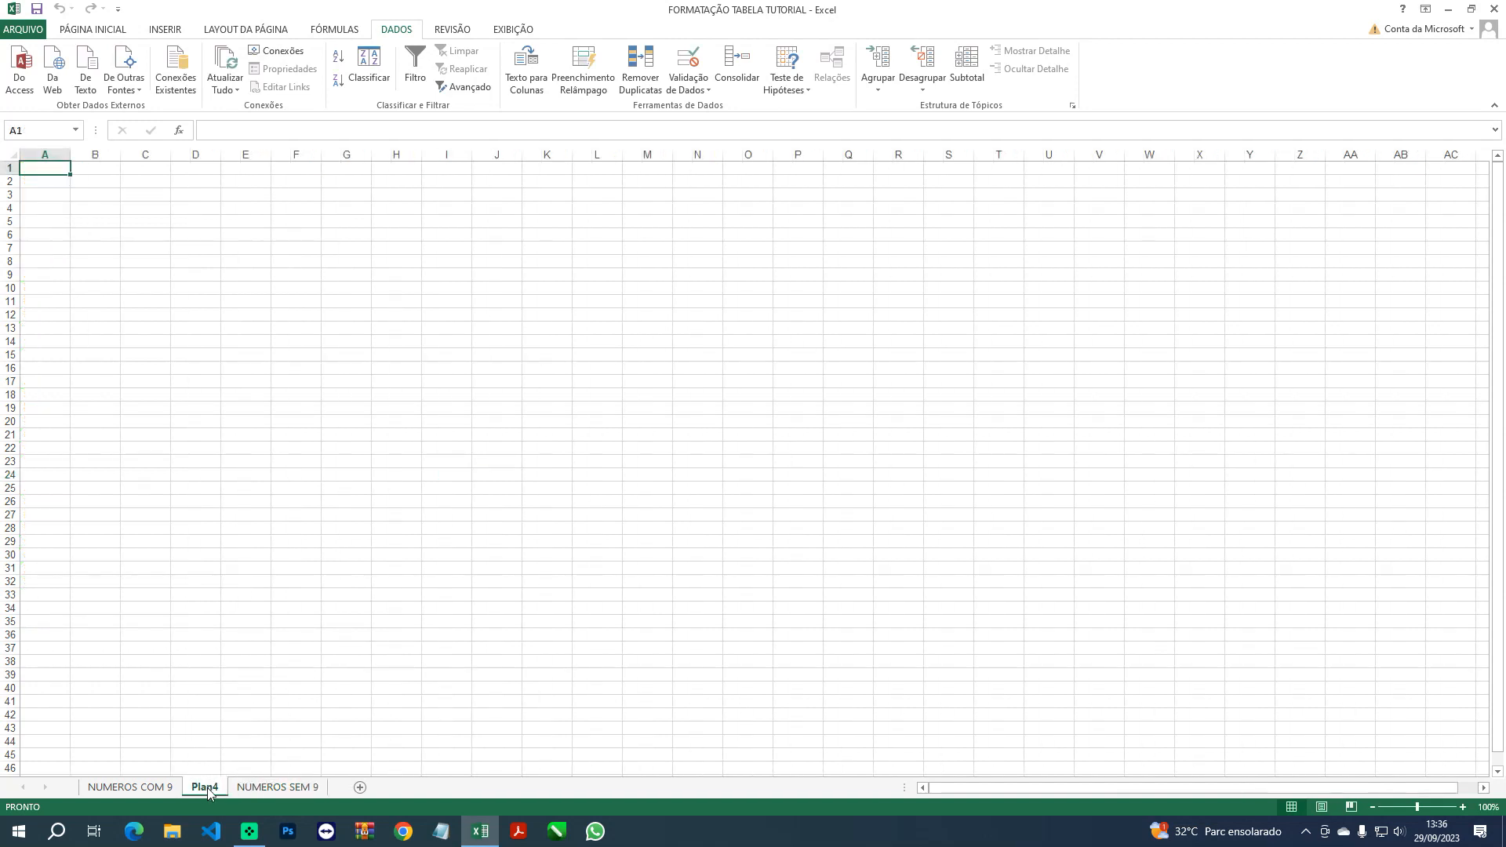
{"action": "right_click", "coordinate": [207, 789]}
{"action": "left_click", "coordinate": [271, 642]}
{"action": "type", "text": "CO"}
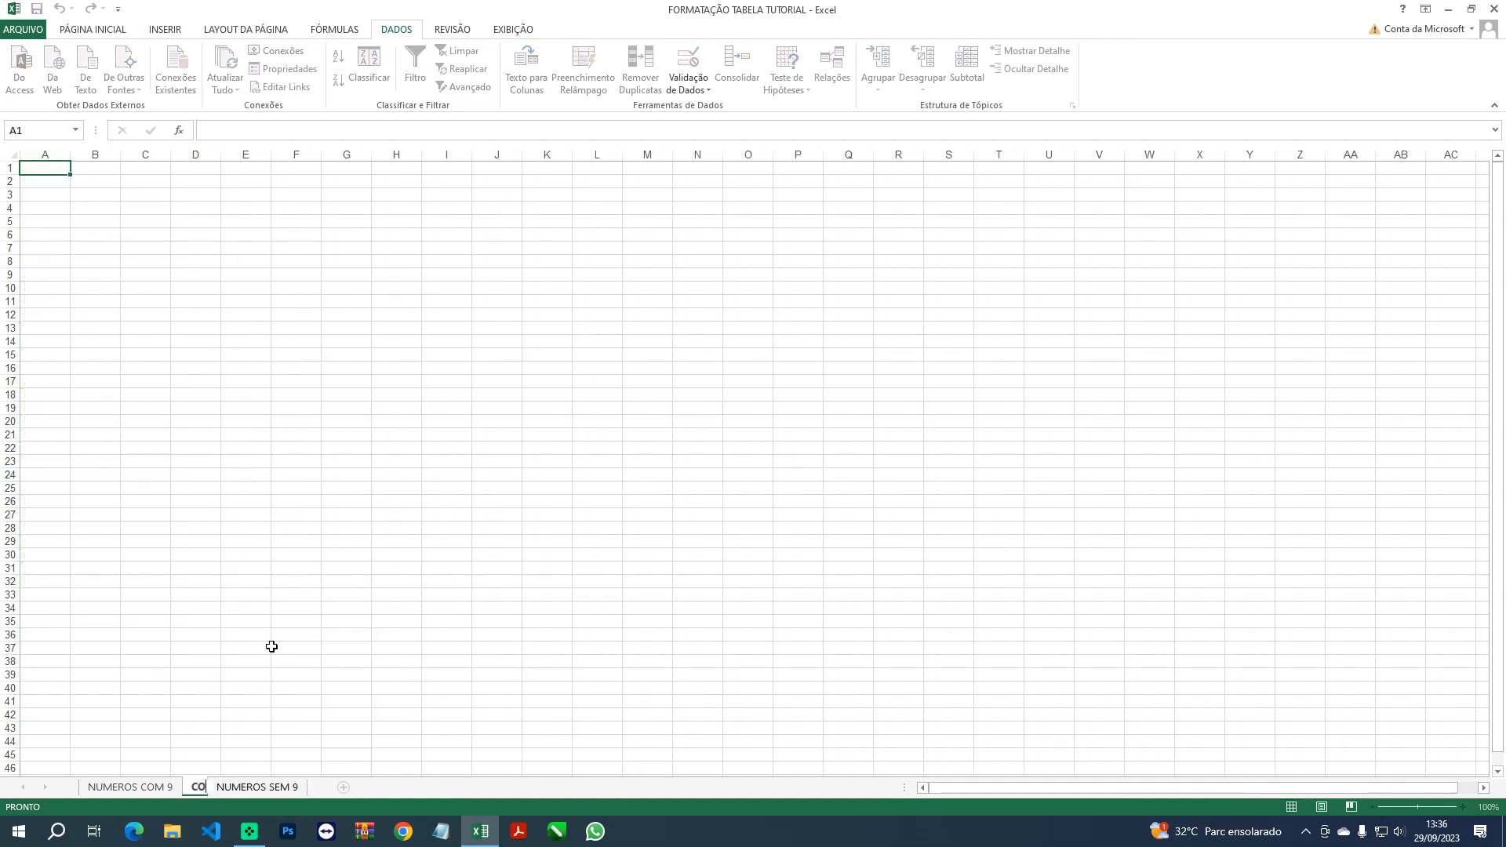
{"action": "type", "text": "NTATOS FORMAT"}
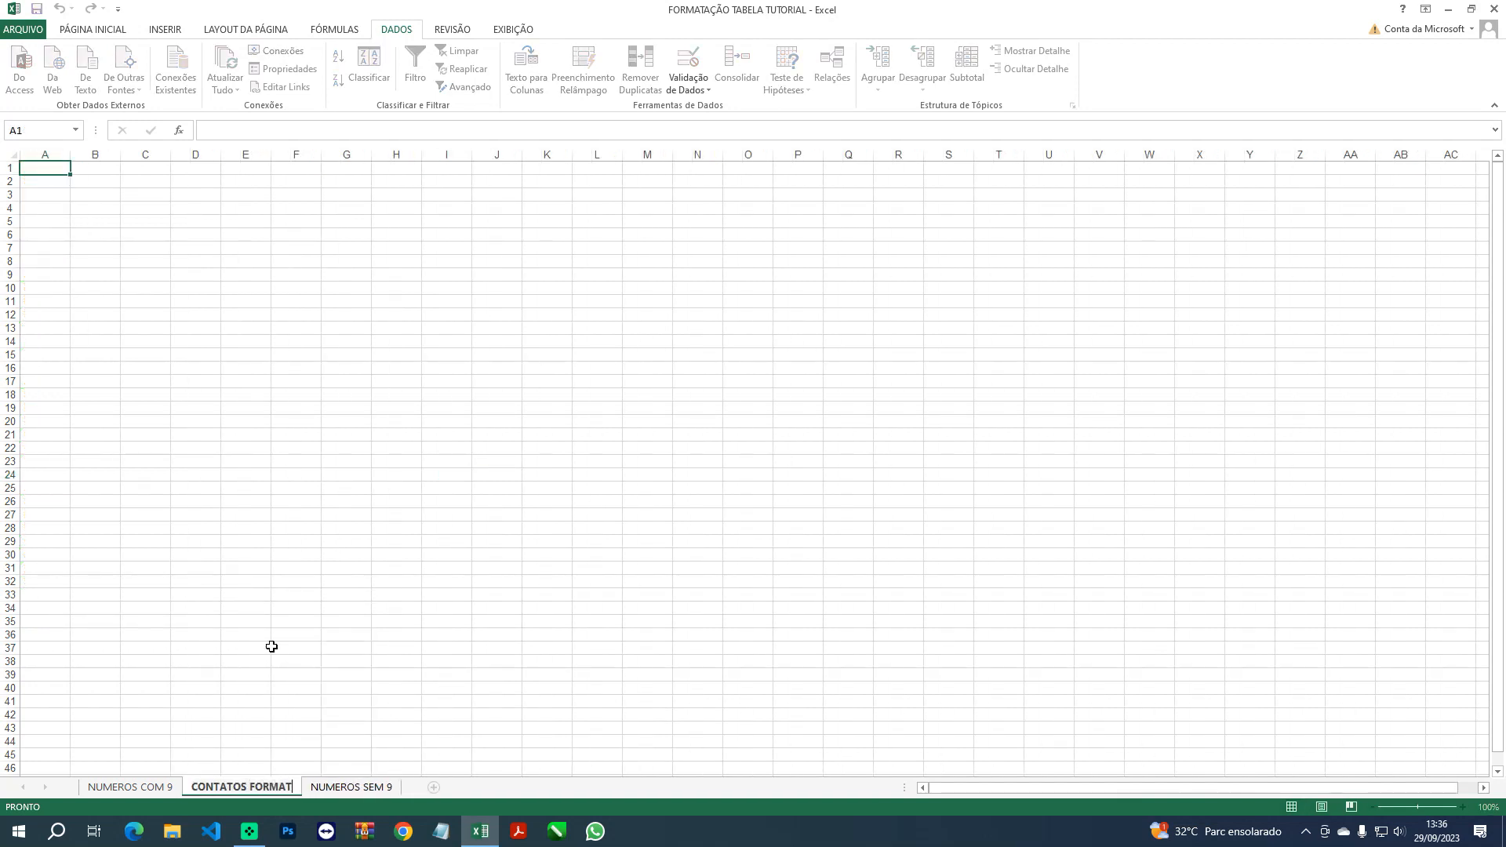
{"action": "type", "text": "ADOS"}
{"action": "key", "text": "Return"}
Copy A1:A104 from NUMEROS COM 9 into CONTATOS FORMATADOS starting at A1, and widen column A to fit the full numbers
{"action": "left_click", "coordinate": [118, 787]}
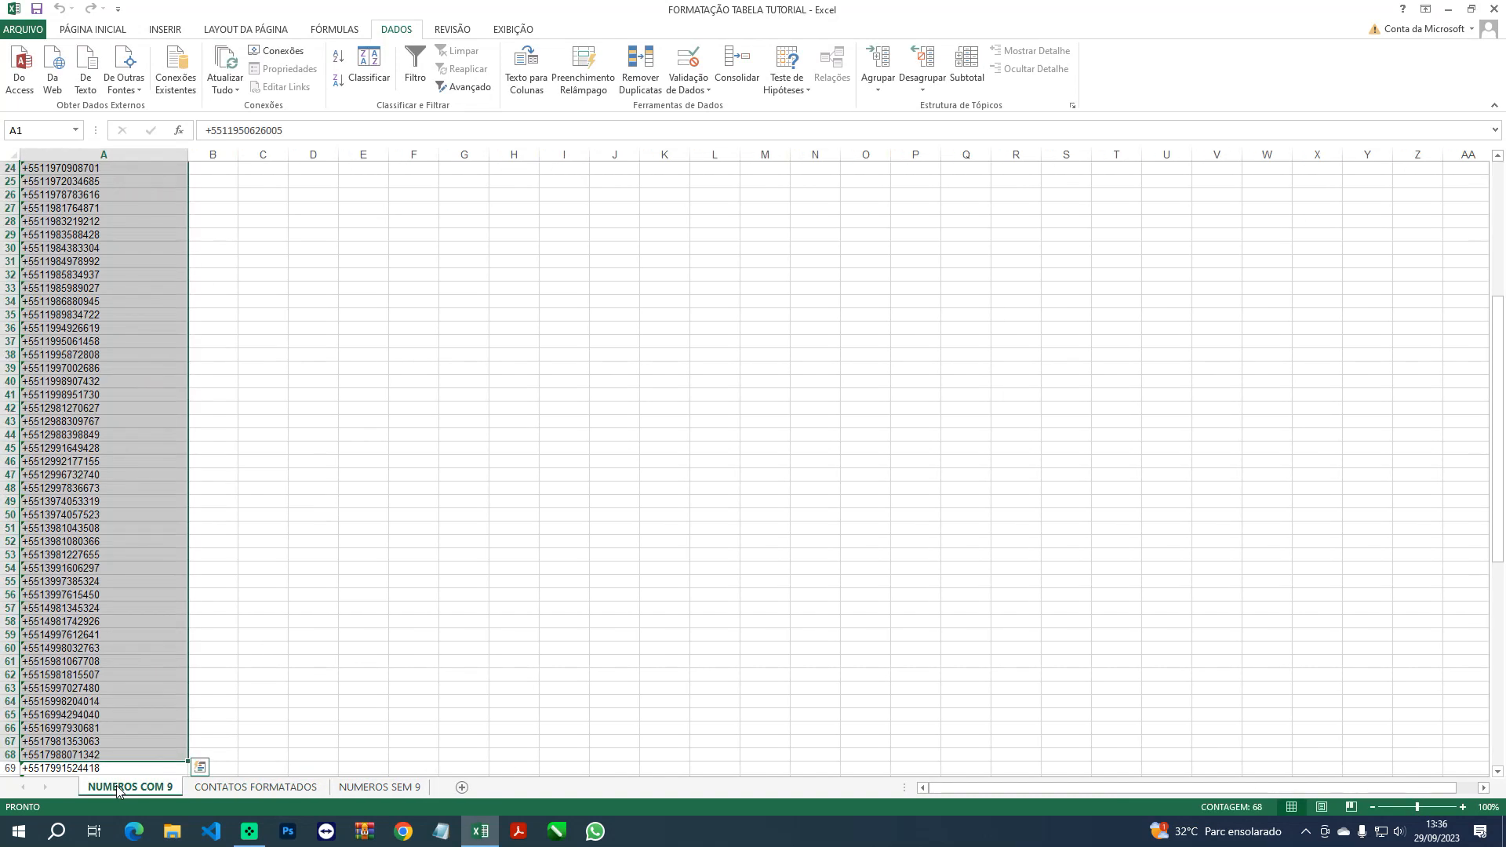
{"action": "scroll", "coordinate": [126, 275], "scroll_direction": "up", "scroll_amount": 10}
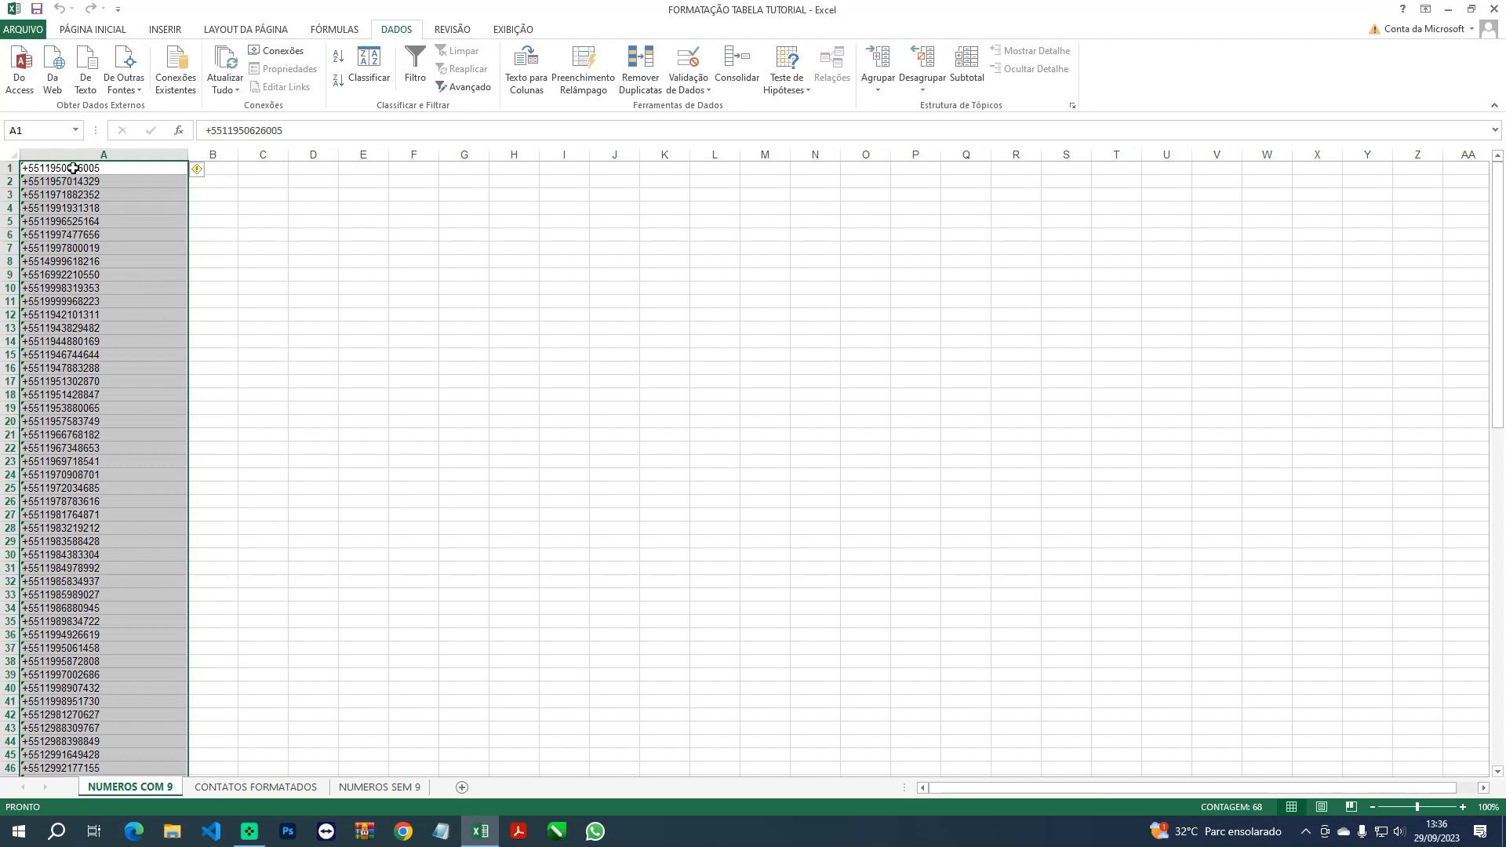
{"action": "left_click_drag", "start_coordinate": [75, 167], "coordinate": [81, 749]}
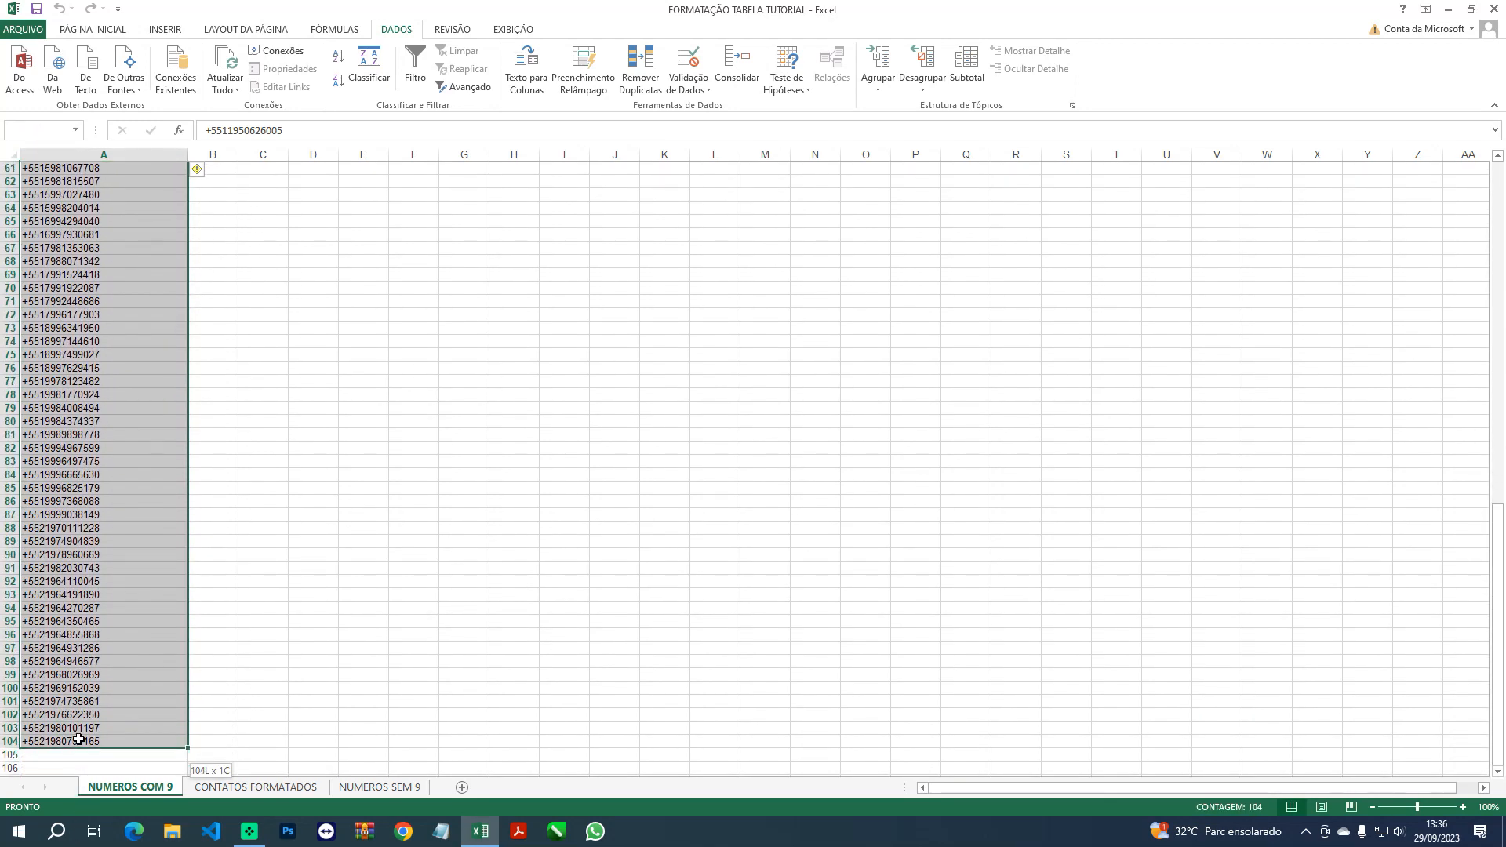
{"action": "key", "text": "ctrl+c"}
{"action": "left_click", "coordinate": [302, 787]}
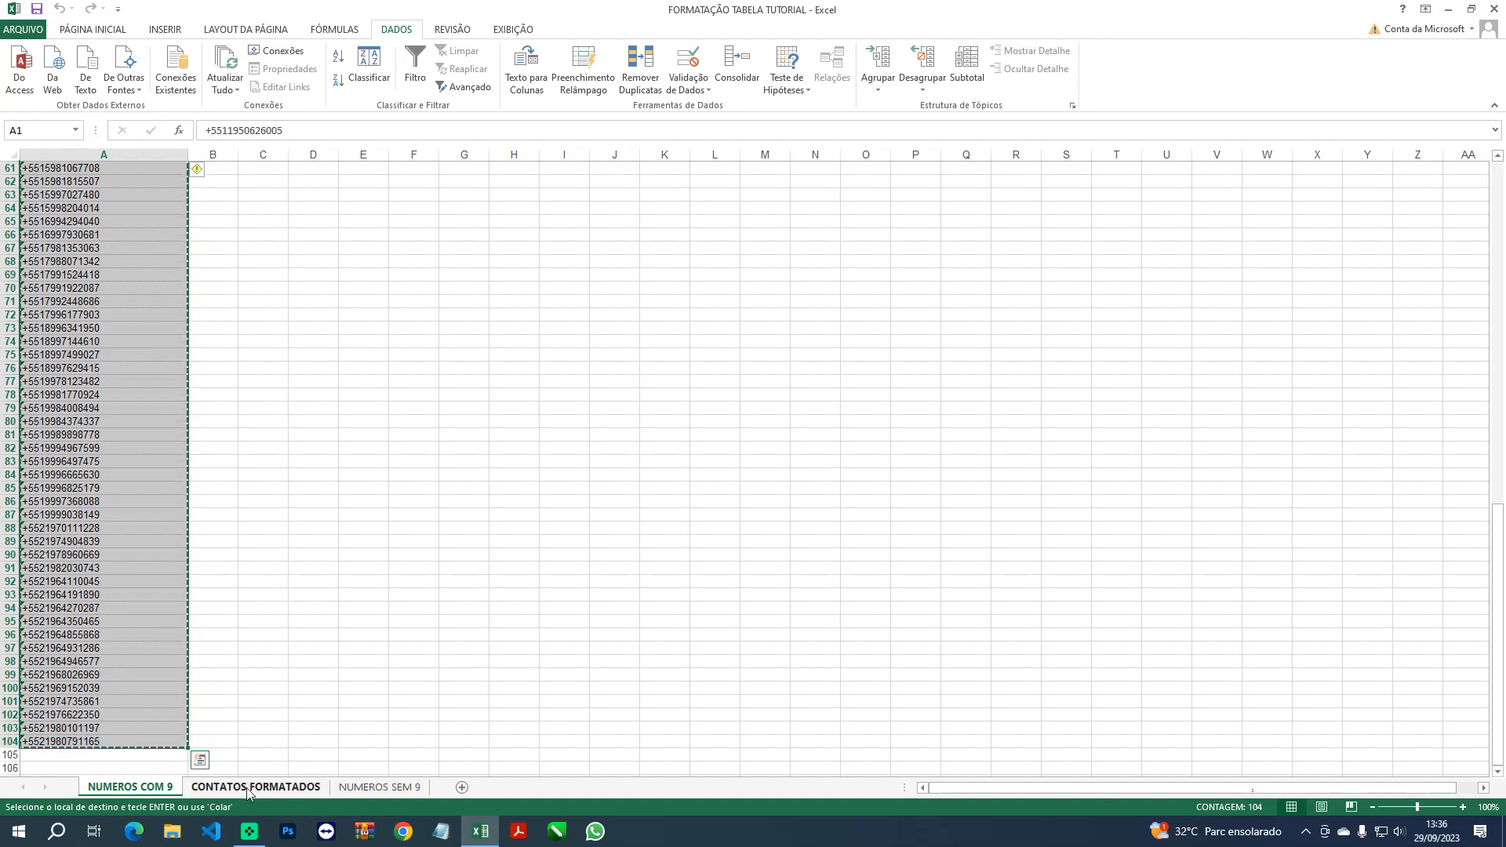
{"action": "key", "text": "ctrl+v"}
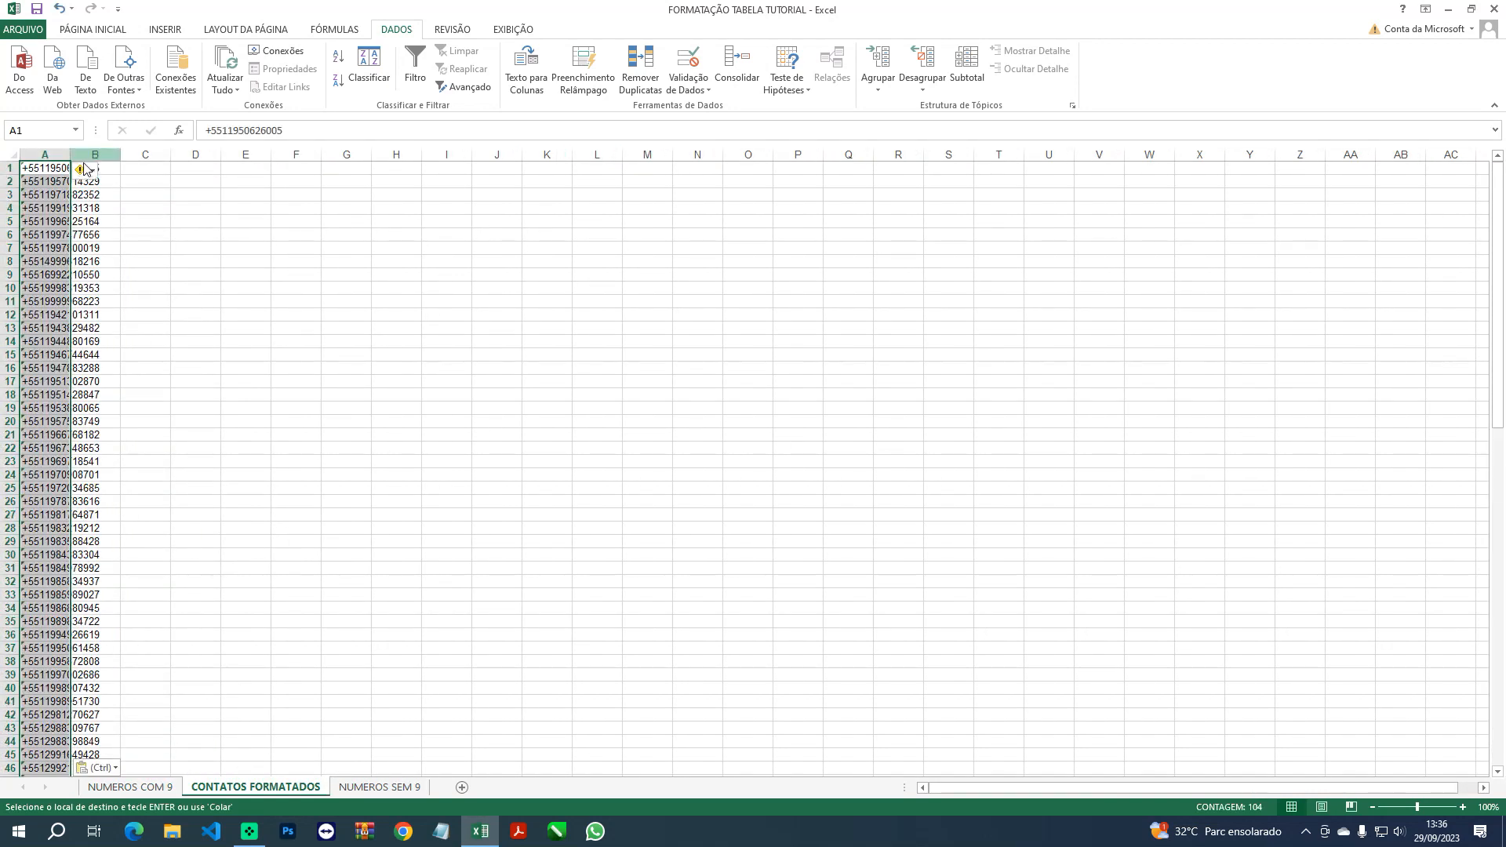
{"action": "left_click_drag", "start_coordinate": [70, 155], "coordinate": [152, 157]}
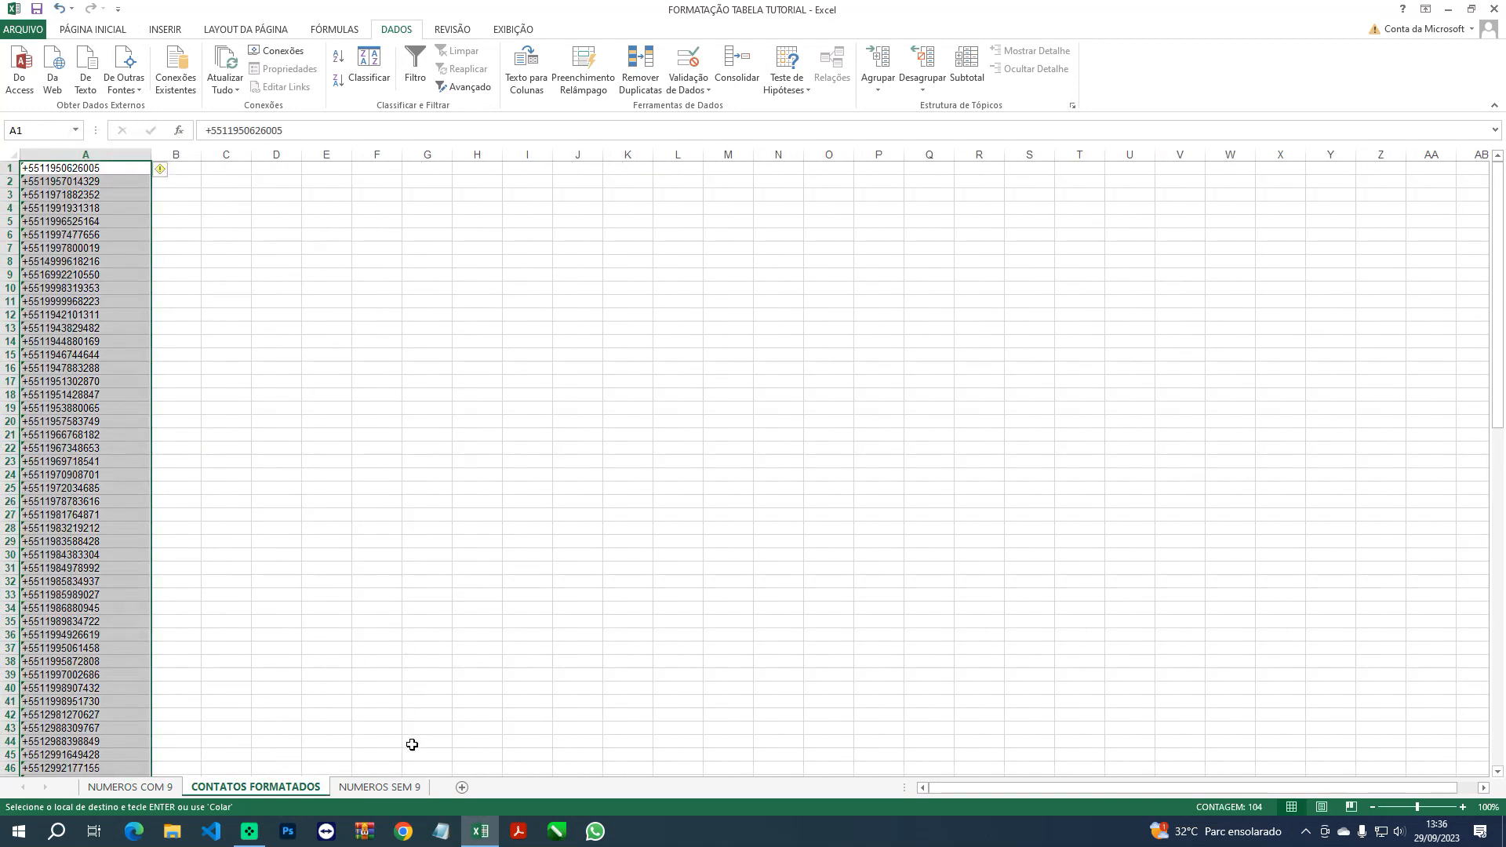
Copy A1:A35 from NUMEROS SEM 9 and append it to CONTATOS FORMATADOS starting at cell A105
{"action": "left_click", "coordinate": [392, 789]}
{"action": "left_click_drag", "start_coordinate": [110, 168], "coordinate": [178, 614]}
{"action": "key", "text": "ctrl+c"}
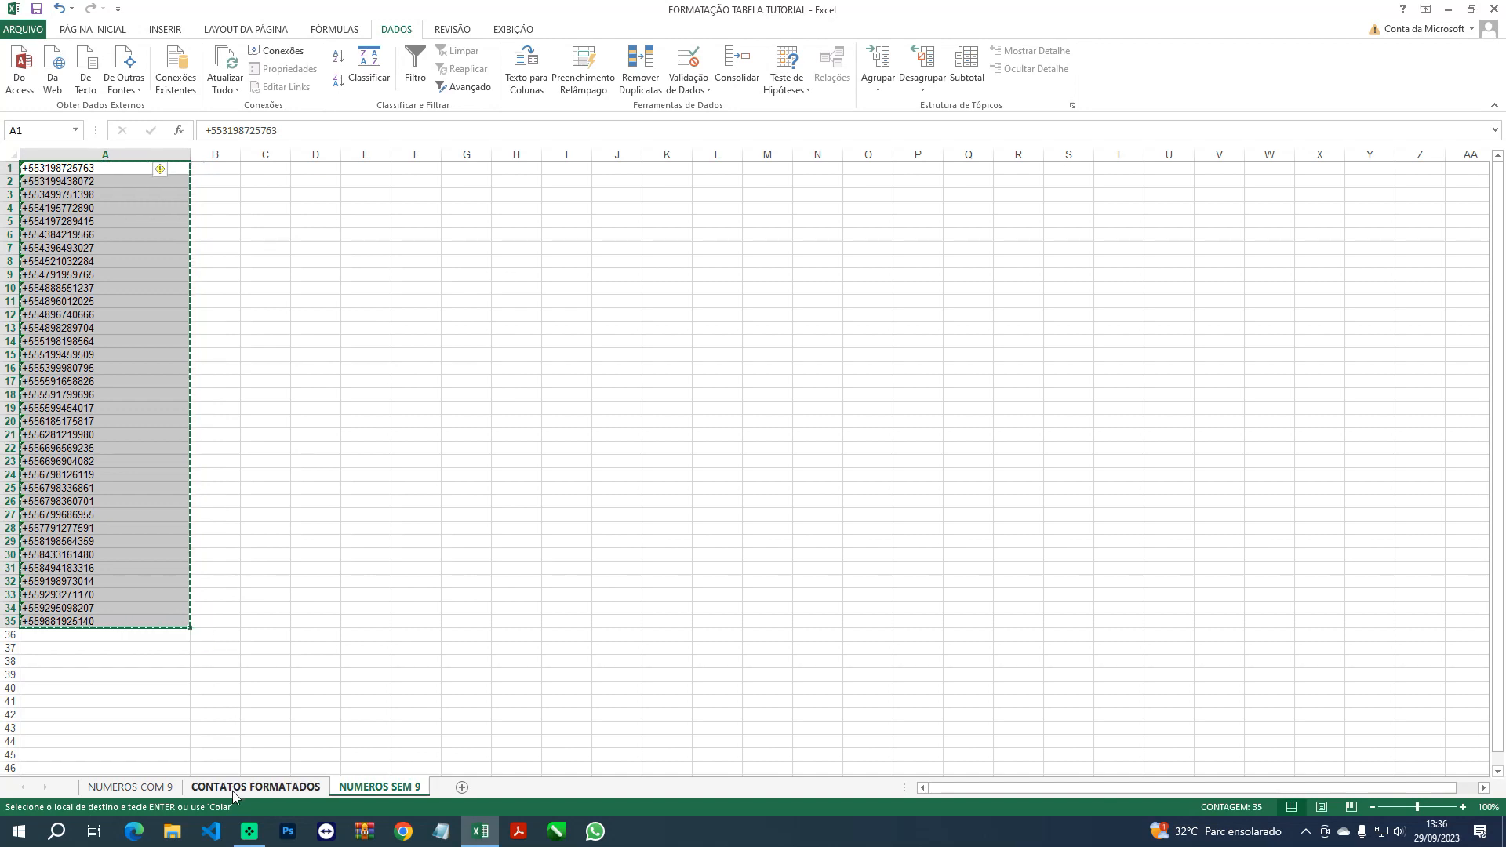
{"action": "left_click", "coordinate": [256, 787]}
{"action": "scroll", "coordinate": [168, 616], "scroll_direction": "down", "scroll_amount": 12}
{"action": "scroll", "coordinate": [168, 604], "scroll_direction": "down", "scroll_amount": 15}
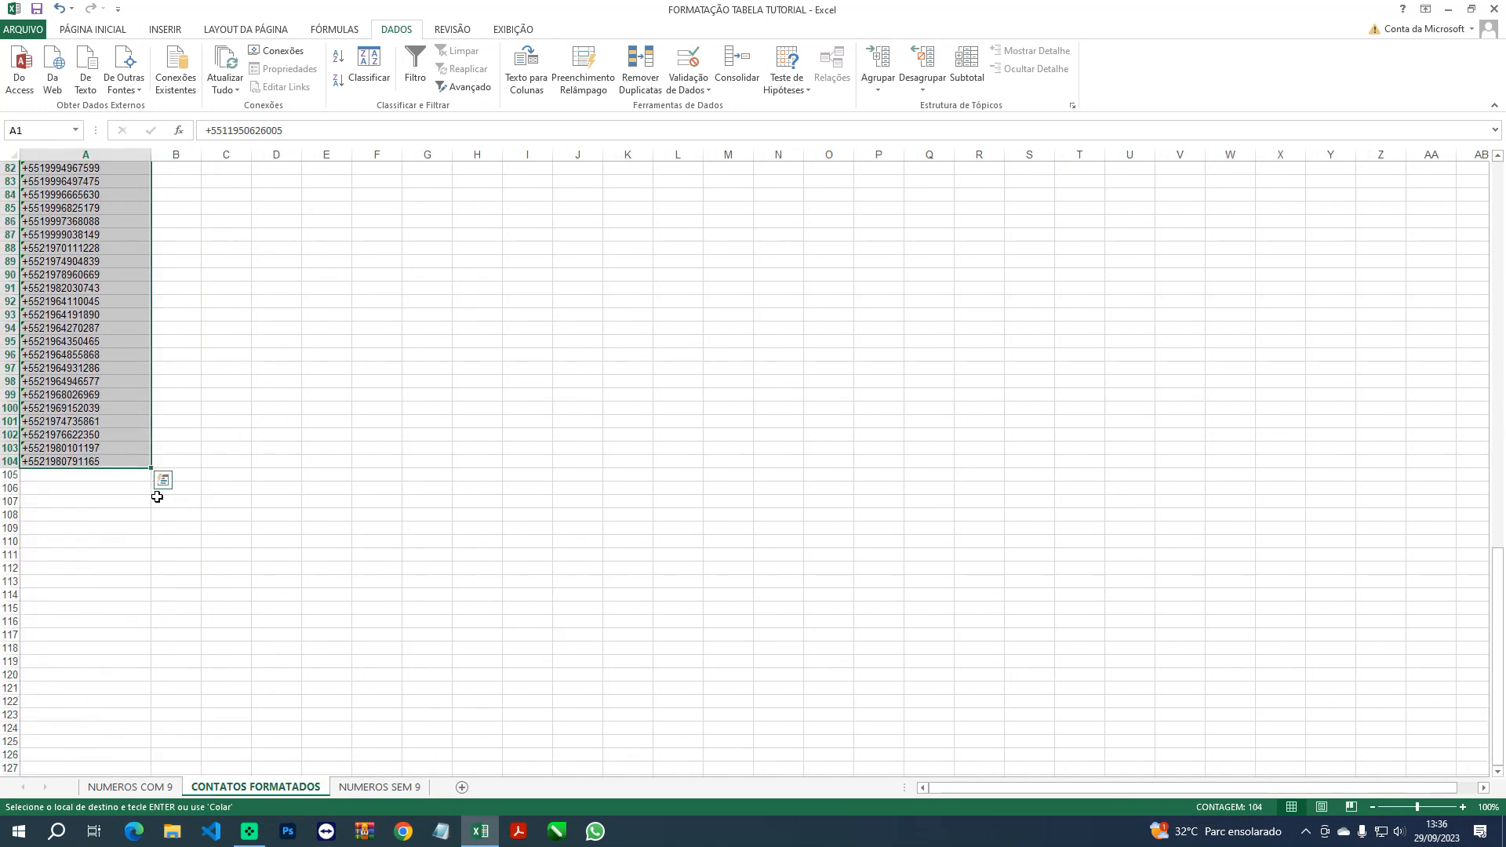
{"action": "left_click", "coordinate": [102, 475]}
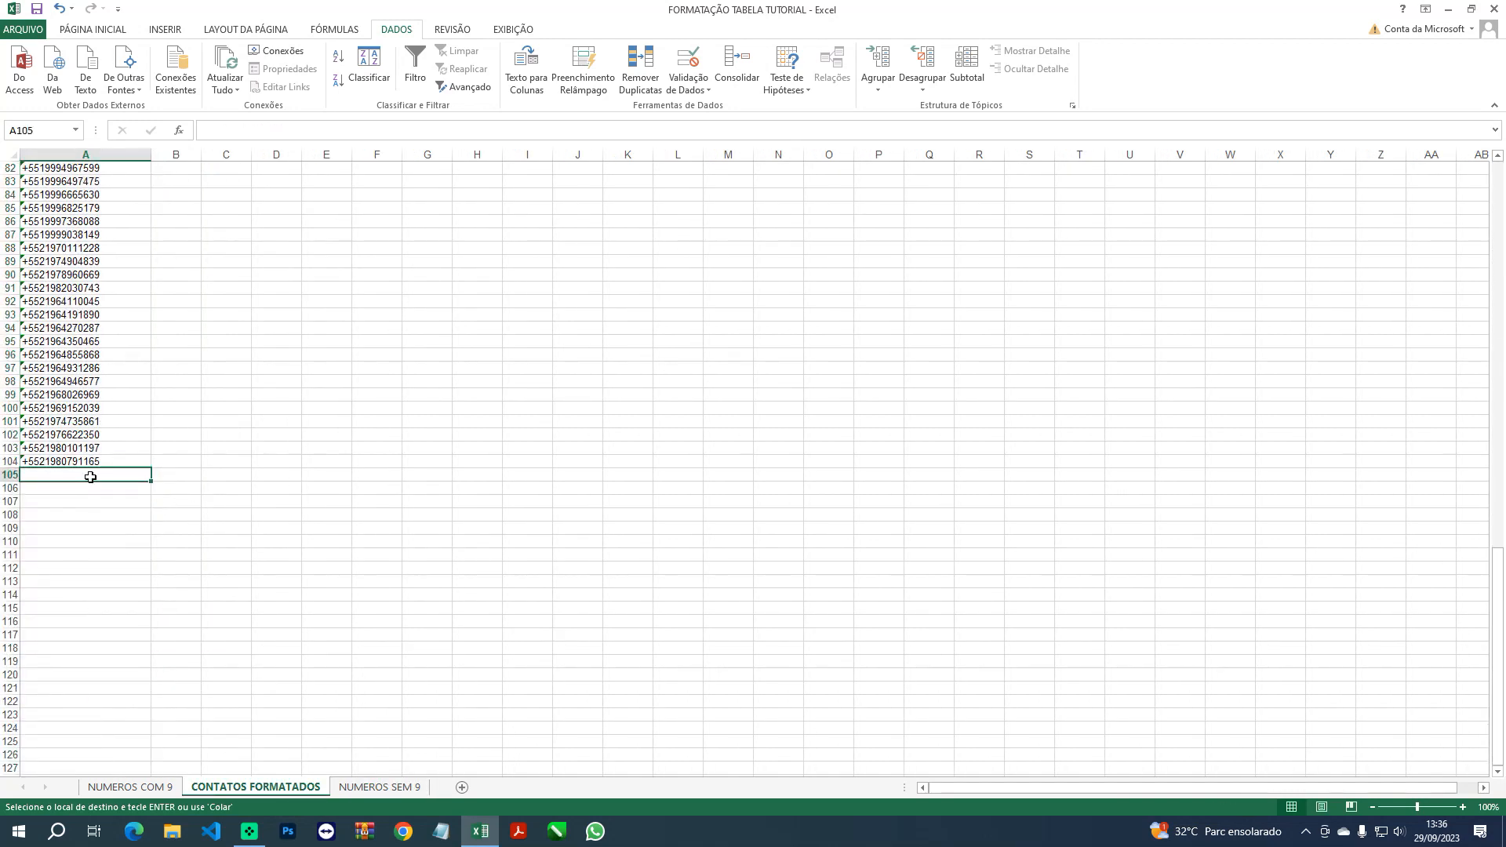
{"action": "key", "text": "ctrl+v"}
{"action": "scroll", "coordinate": [110, 471], "scroll_direction": "up", "scroll_amount": 8}
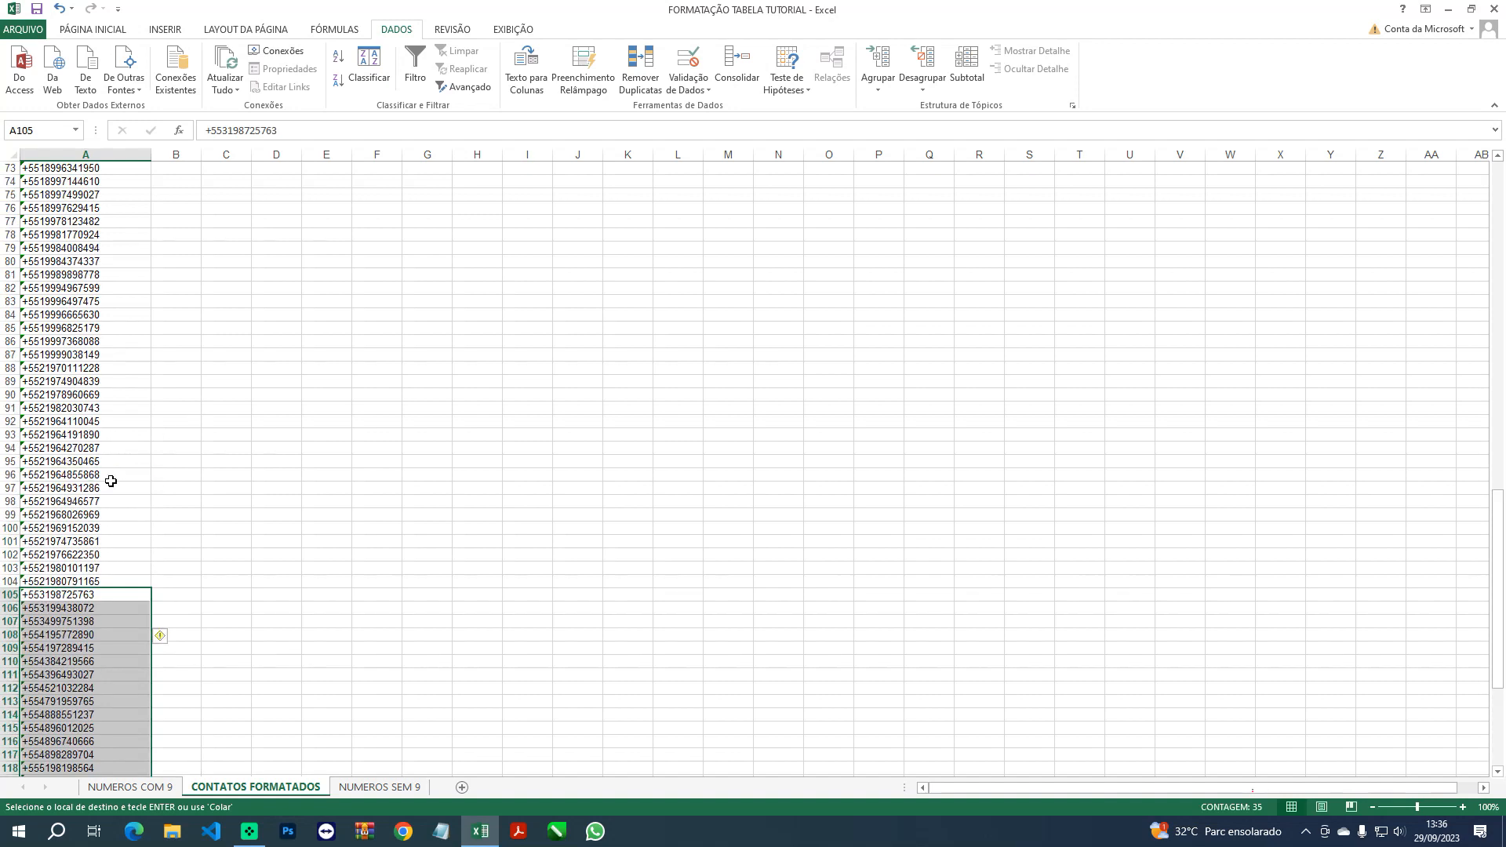
Delete the NUMEROS COM 9 and NUMEROS SEM 9 sheets from the workbook
{"action": "left_click", "coordinate": [141, 785]}
{"action": "right_click", "coordinate": [143, 784]}
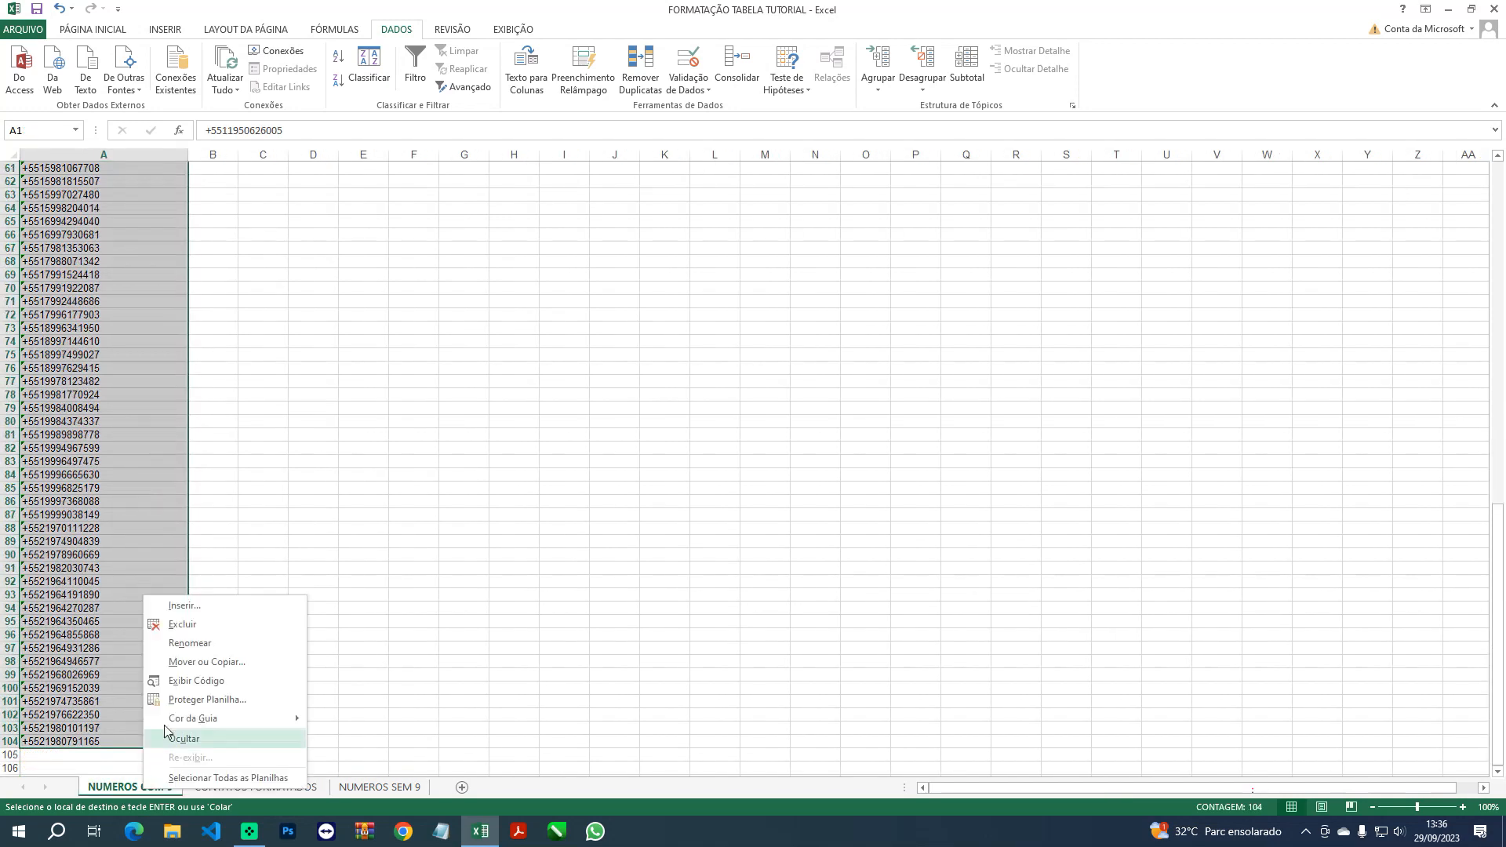
{"action": "left_click", "coordinate": [202, 625]}
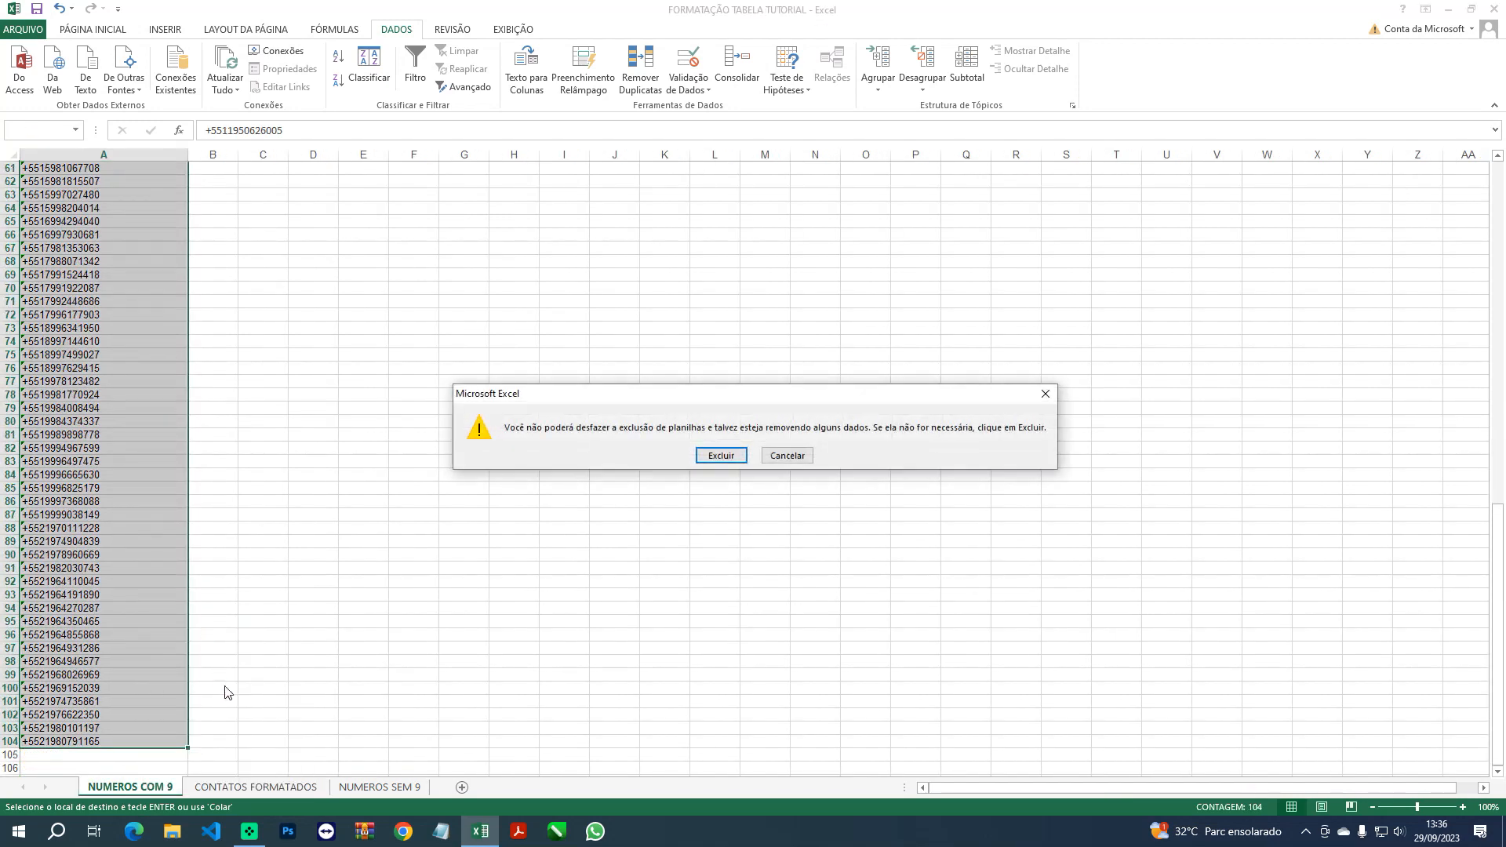
{"action": "left_click", "coordinate": [718, 462]}
{"action": "right_click", "coordinate": [289, 786]}
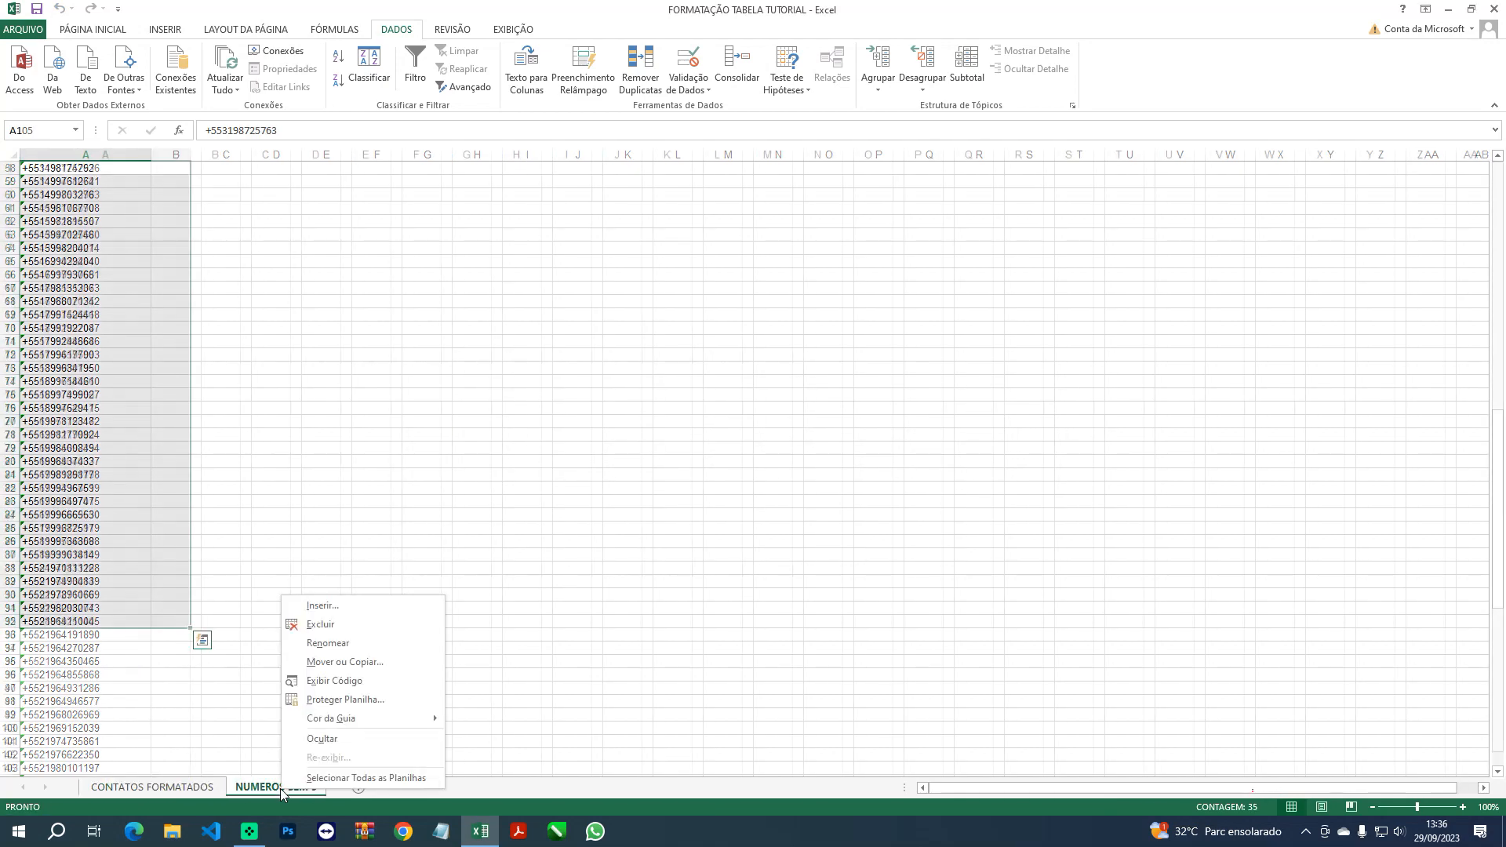
{"action": "left_click", "coordinate": [352, 625]}
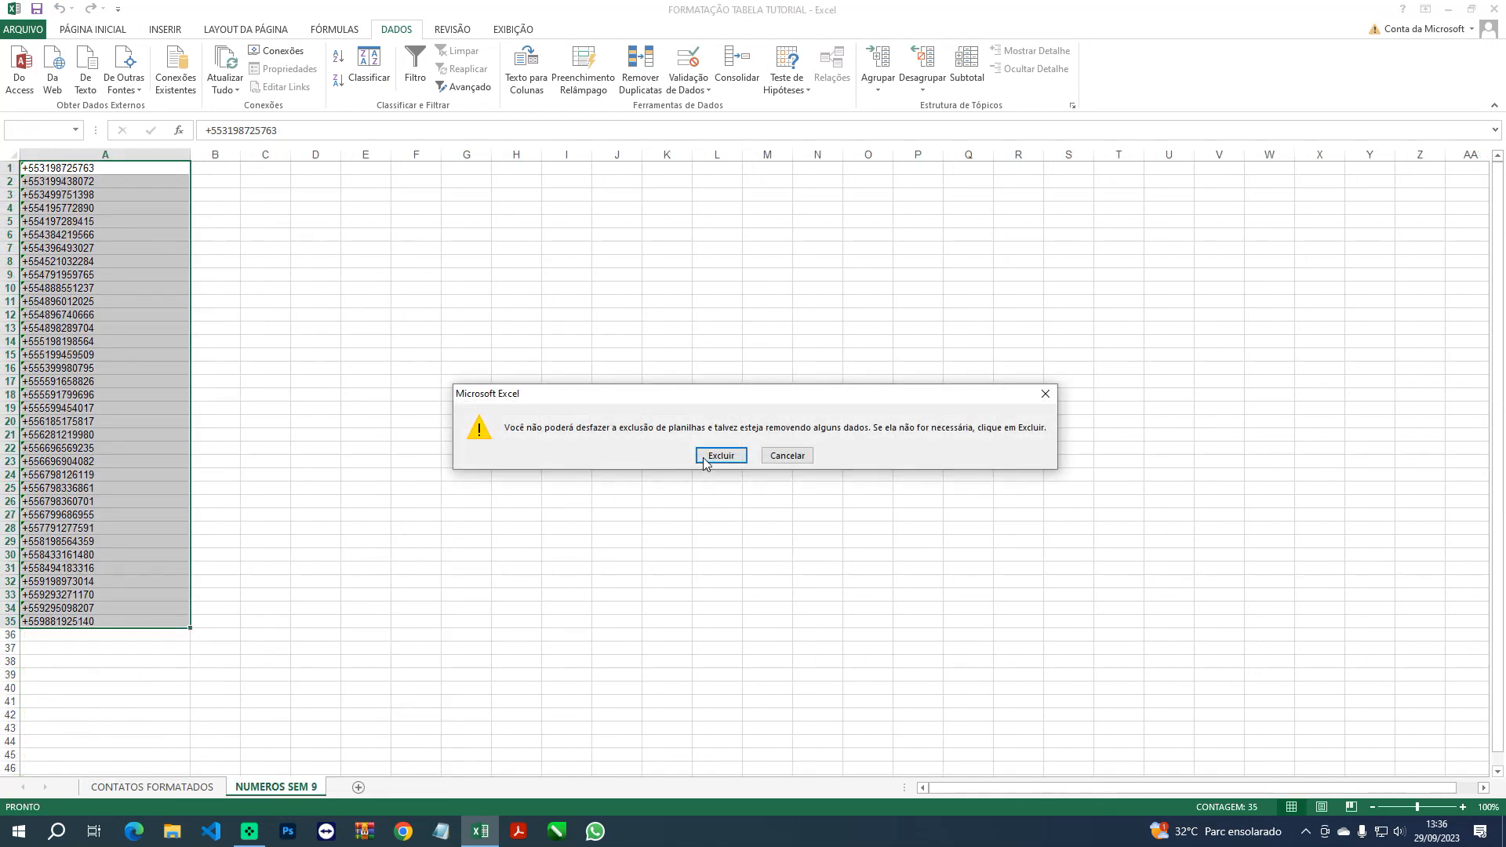
{"action": "left_click", "coordinate": [720, 455]}
Check the combined phone list in column A of CONTATOS FORMATADOS from the first to the last row
{"action": "scroll", "coordinate": [118, 505], "scroll_direction": "down", "scroll_amount": 4}
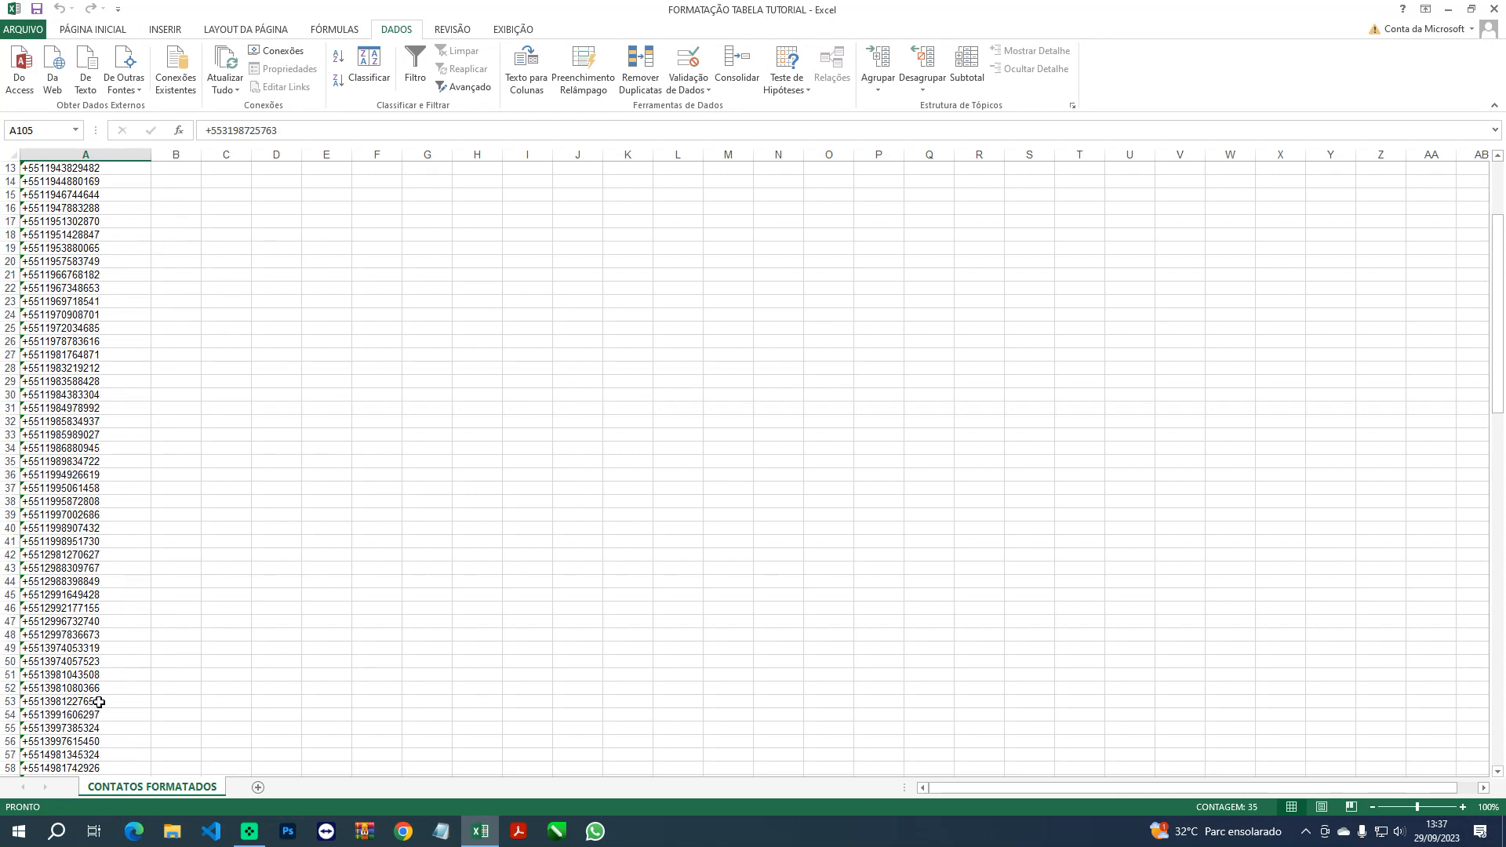
{"action": "scroll", "coordinate": [118, 682], "scroll_direction": "up", "scroll_amount": 4}
{"action": "scroll", "coordinate": [62, 395], "scroll_direction": "down", "scroll_amount": 20}
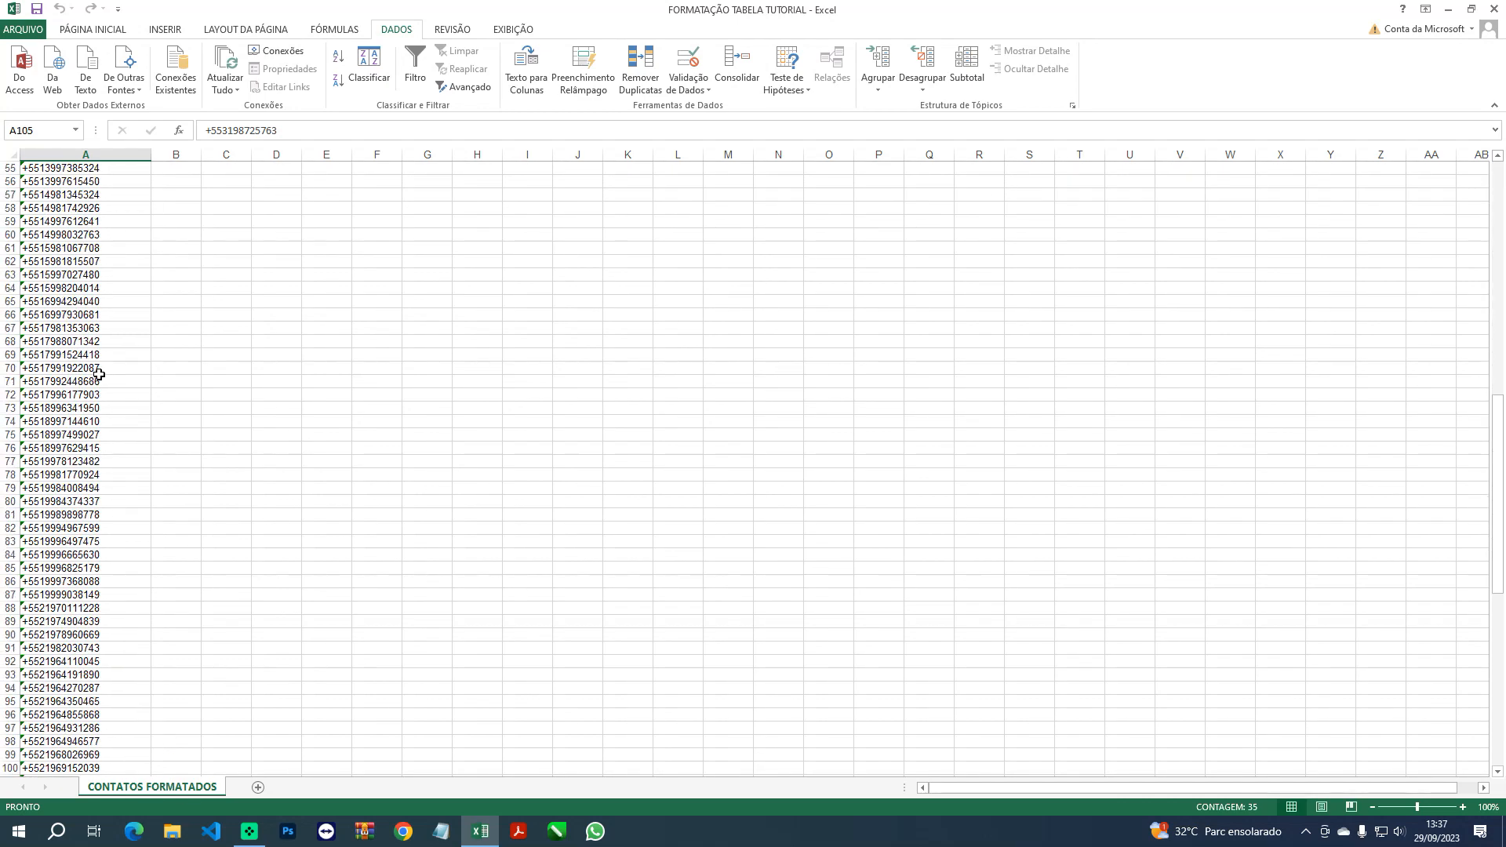
{"action": "left_click", "coordinate": [111, 444]}
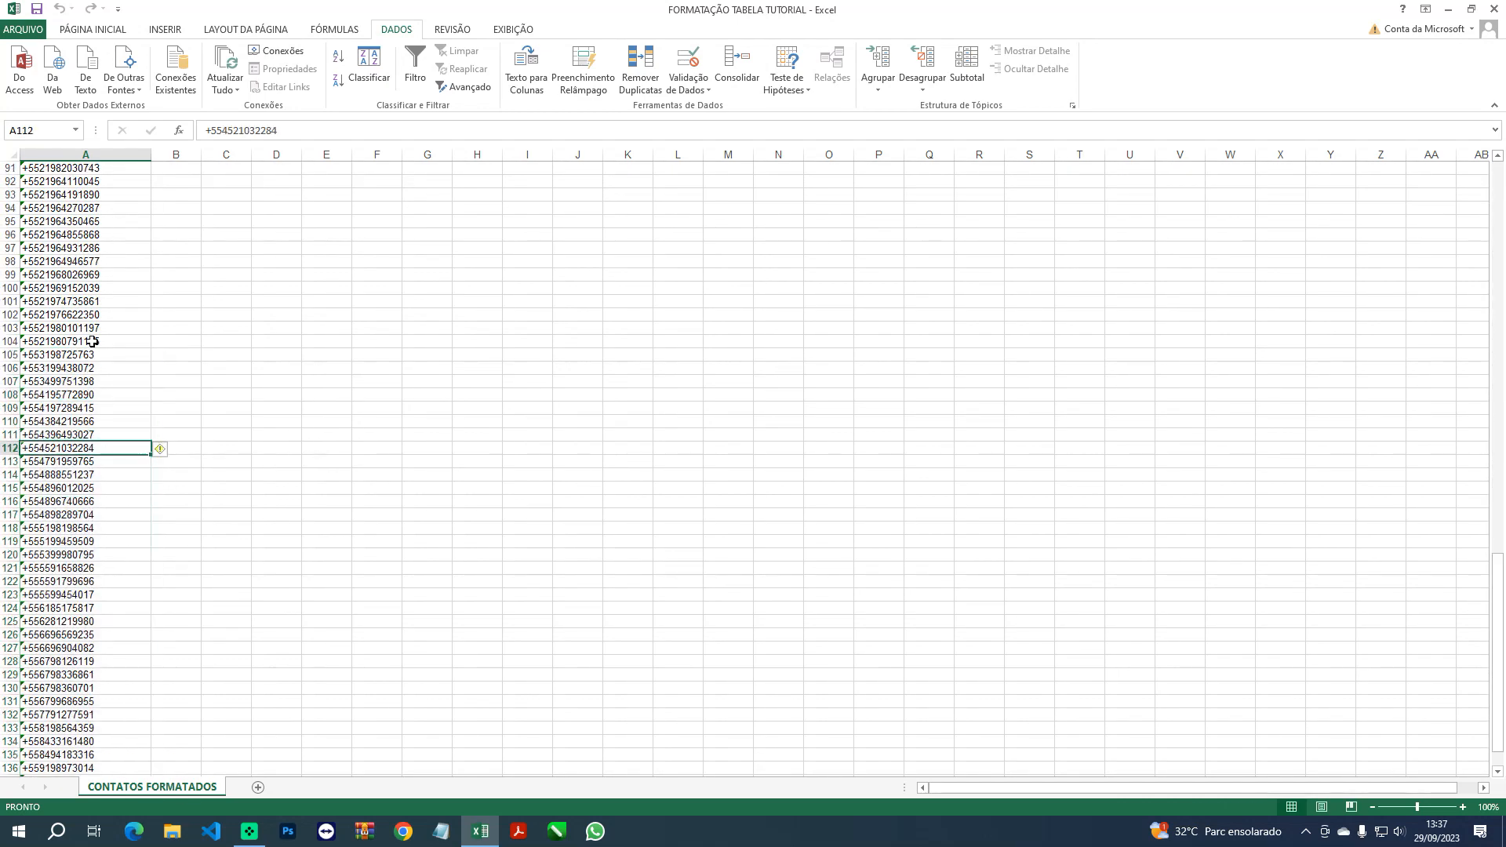
{"action": "scroll", "coordinate": [124, 592], "scroll_direction": "down", "scroll_amount": 7}
{"action": "scroll", "coordinate": [124, 592], "scroll_direction": "up", "scroll_amount": 20}
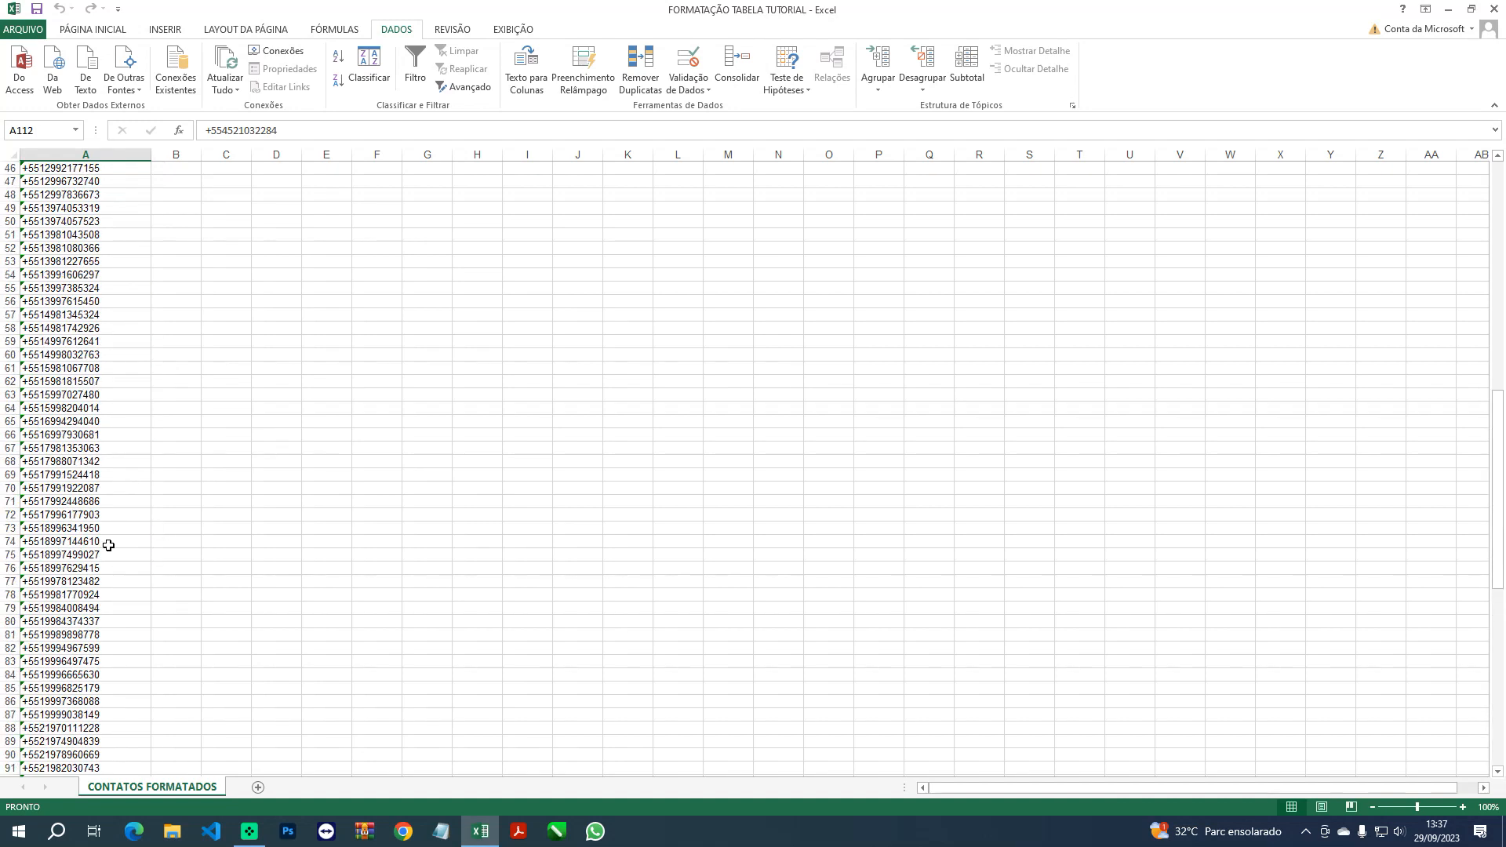
{"action": "scroll", "coordinate": [108, 545], "scroll_direction": "up", "scroll_amount": 15}
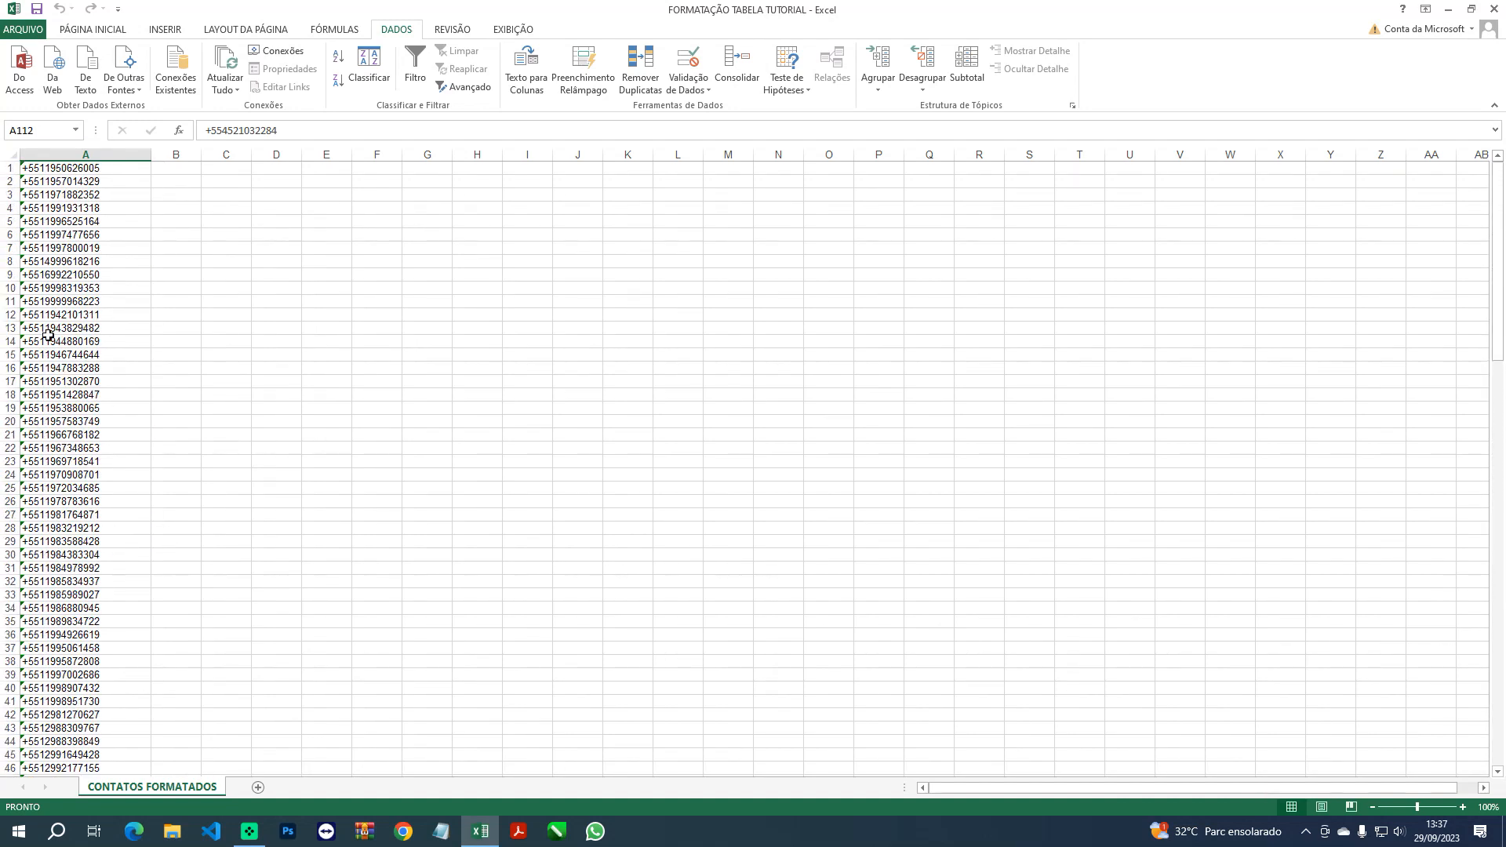
Replace every + in column A with nothing
{"action": "left_click", "coordinate": [81, 154]}
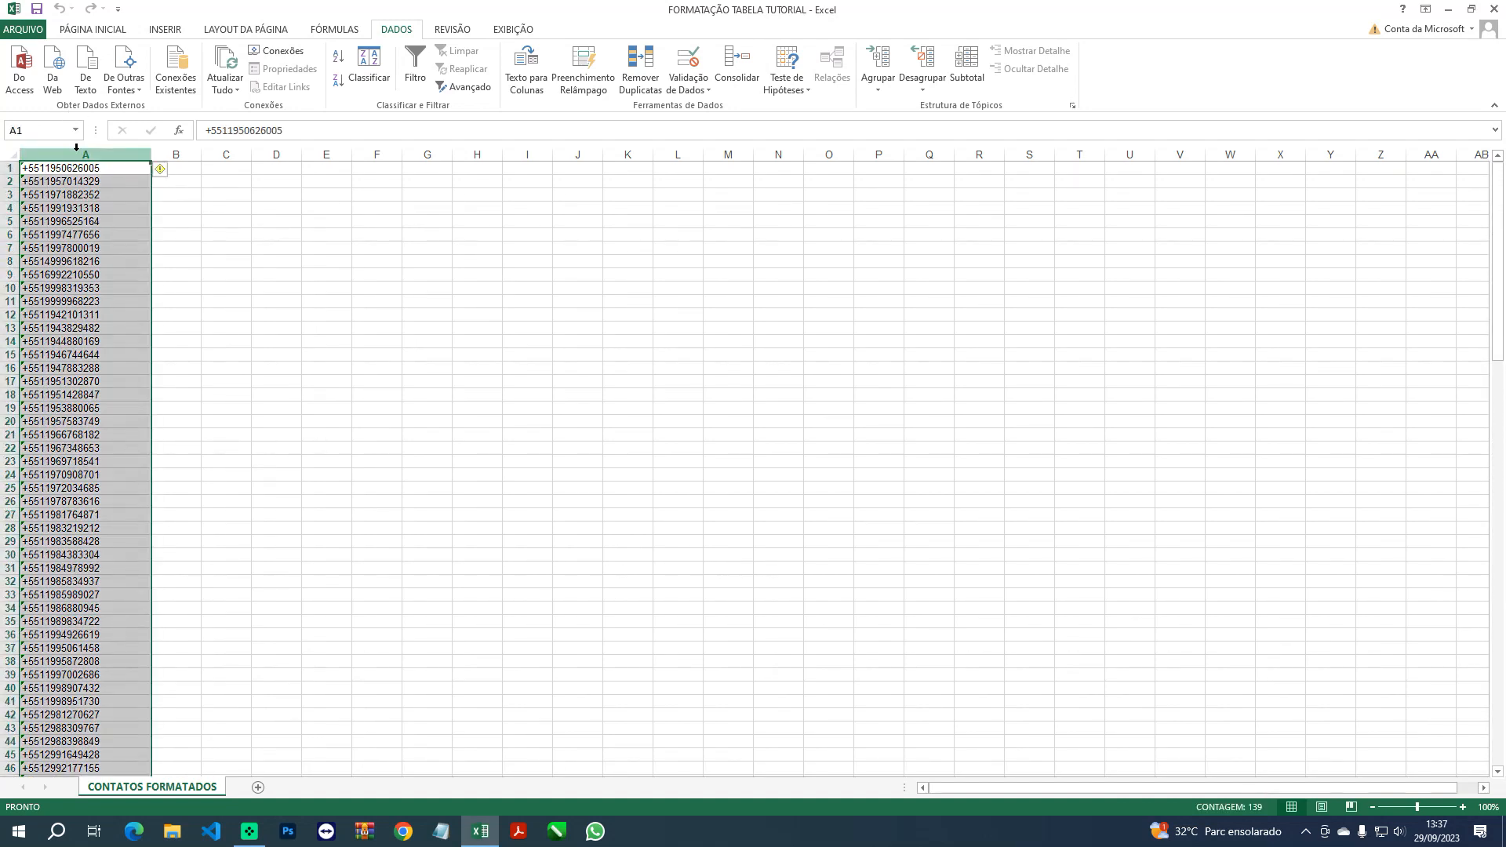
{"action": "left_click", "coordinate": [93, 29]}
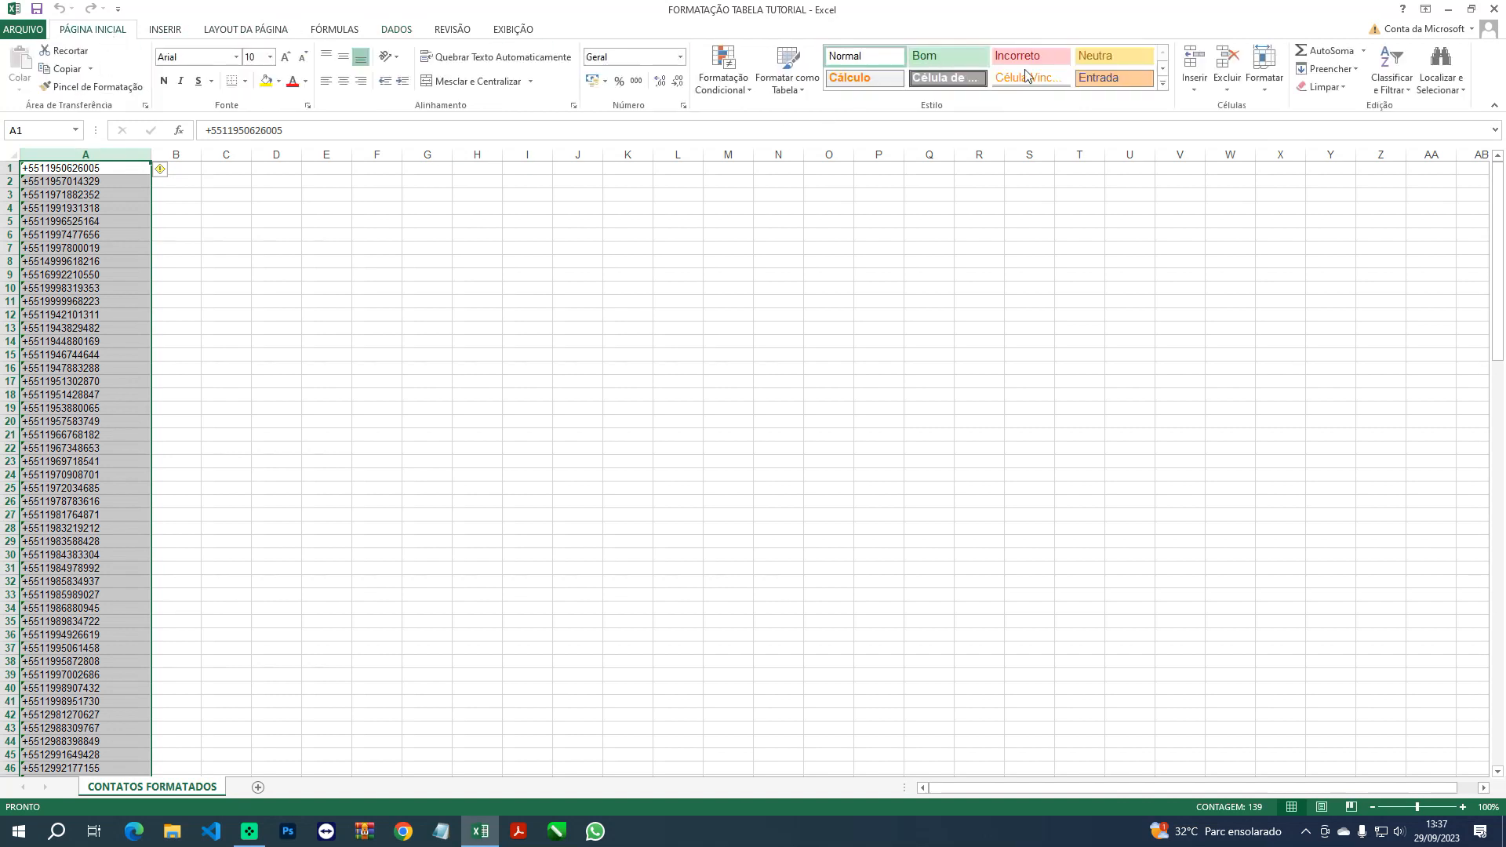
{"action": "left_click", "coordinate": [1440, 82]}
{"action": "left_click", "coordinate": [1404, 125]}
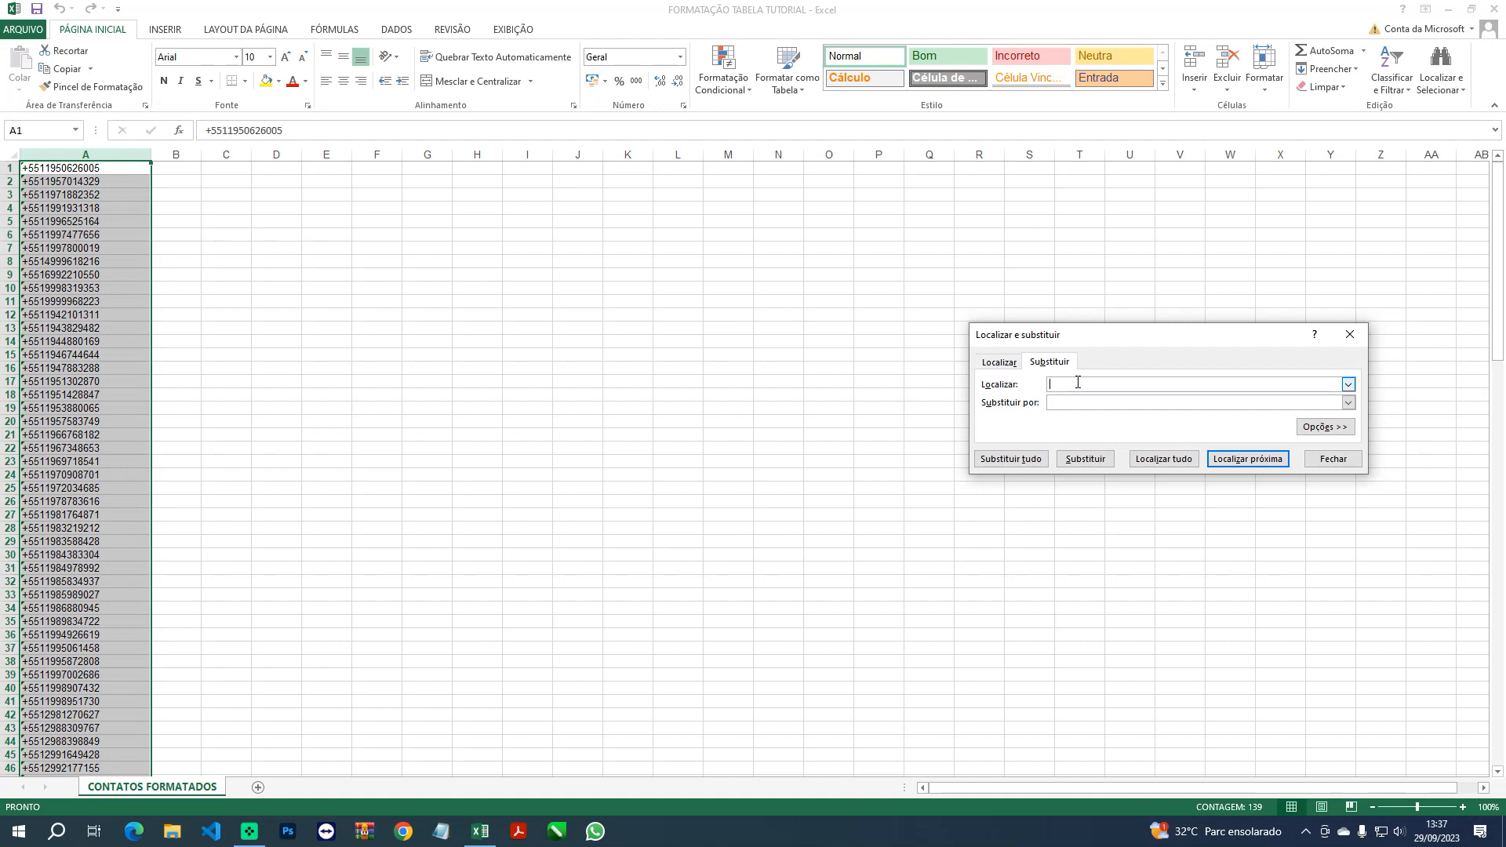
{"action": "left_click", "coordinate": [1032, 457]}
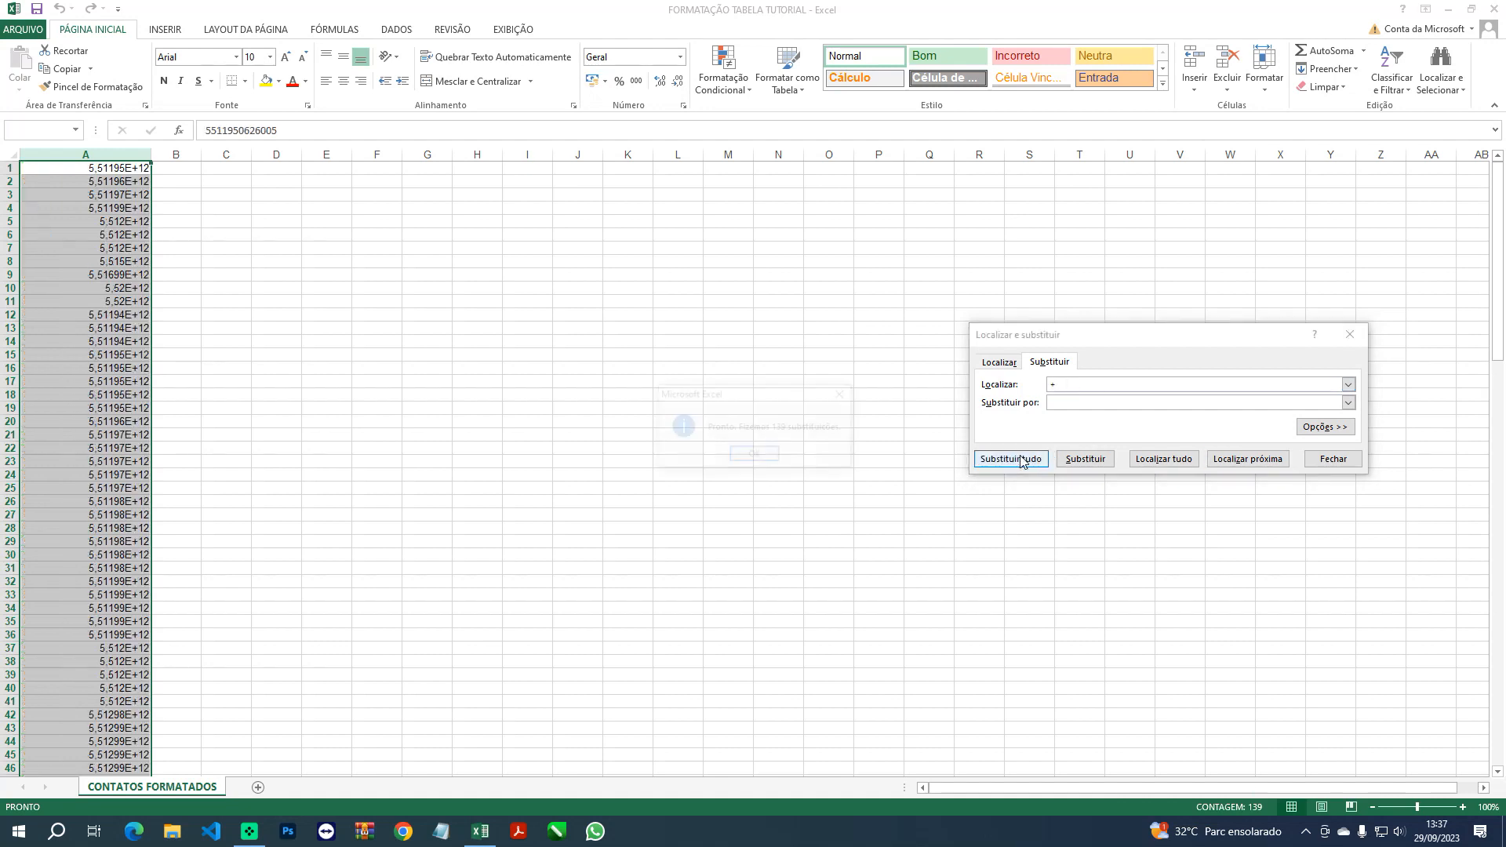
{"action": "left_click", "coordinate": [756, 456]}
{"action": "left_click", "coordinate": [1335, 336]}
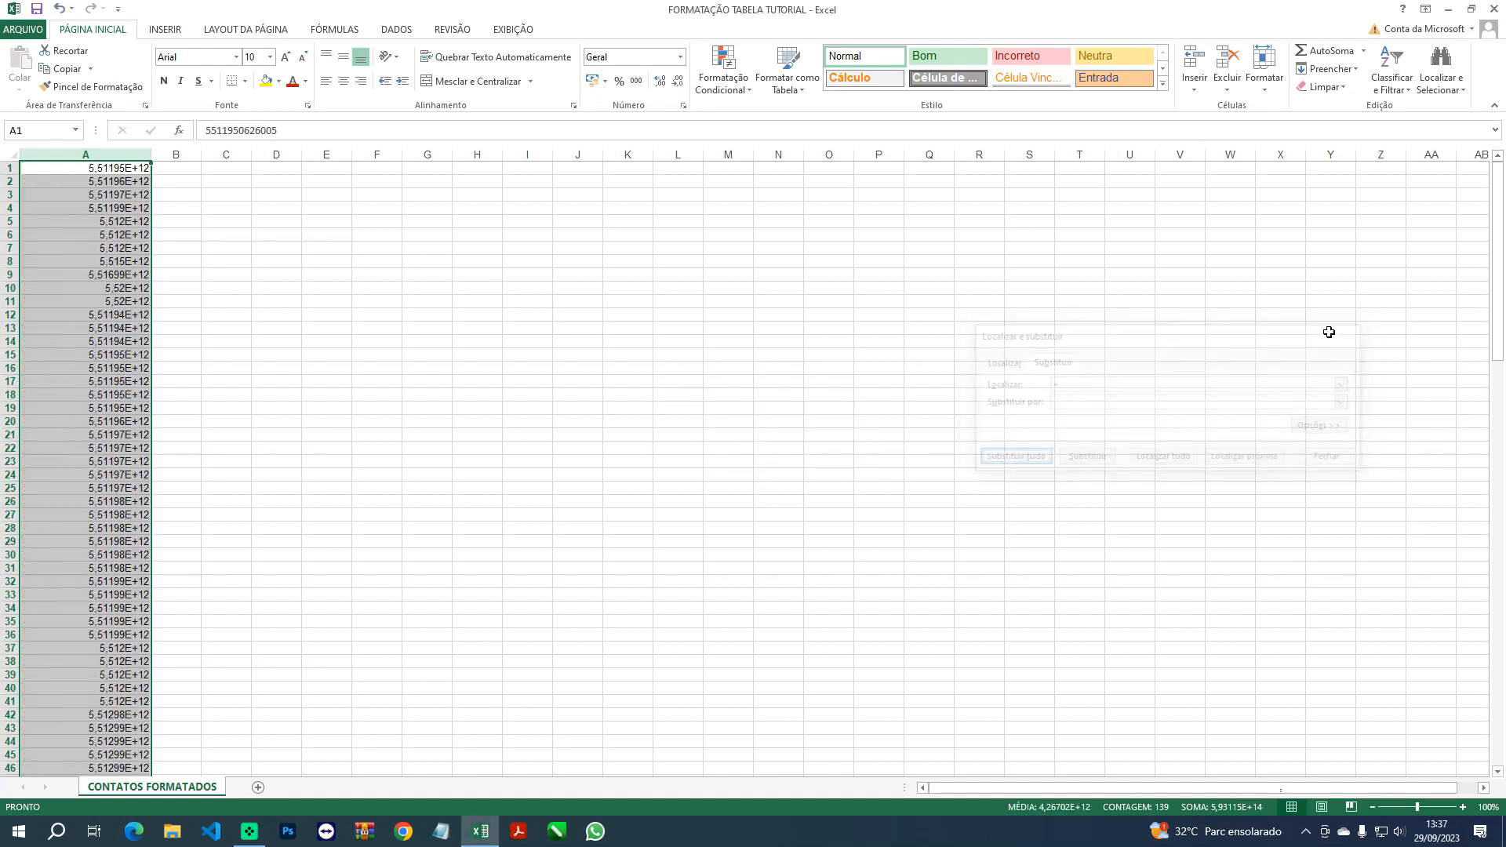
Format column A as Número with no decimal places
{"action": "scroll", "coordinate": [108, 346], "scroll_direction": "down", "scroll_amount": 4}
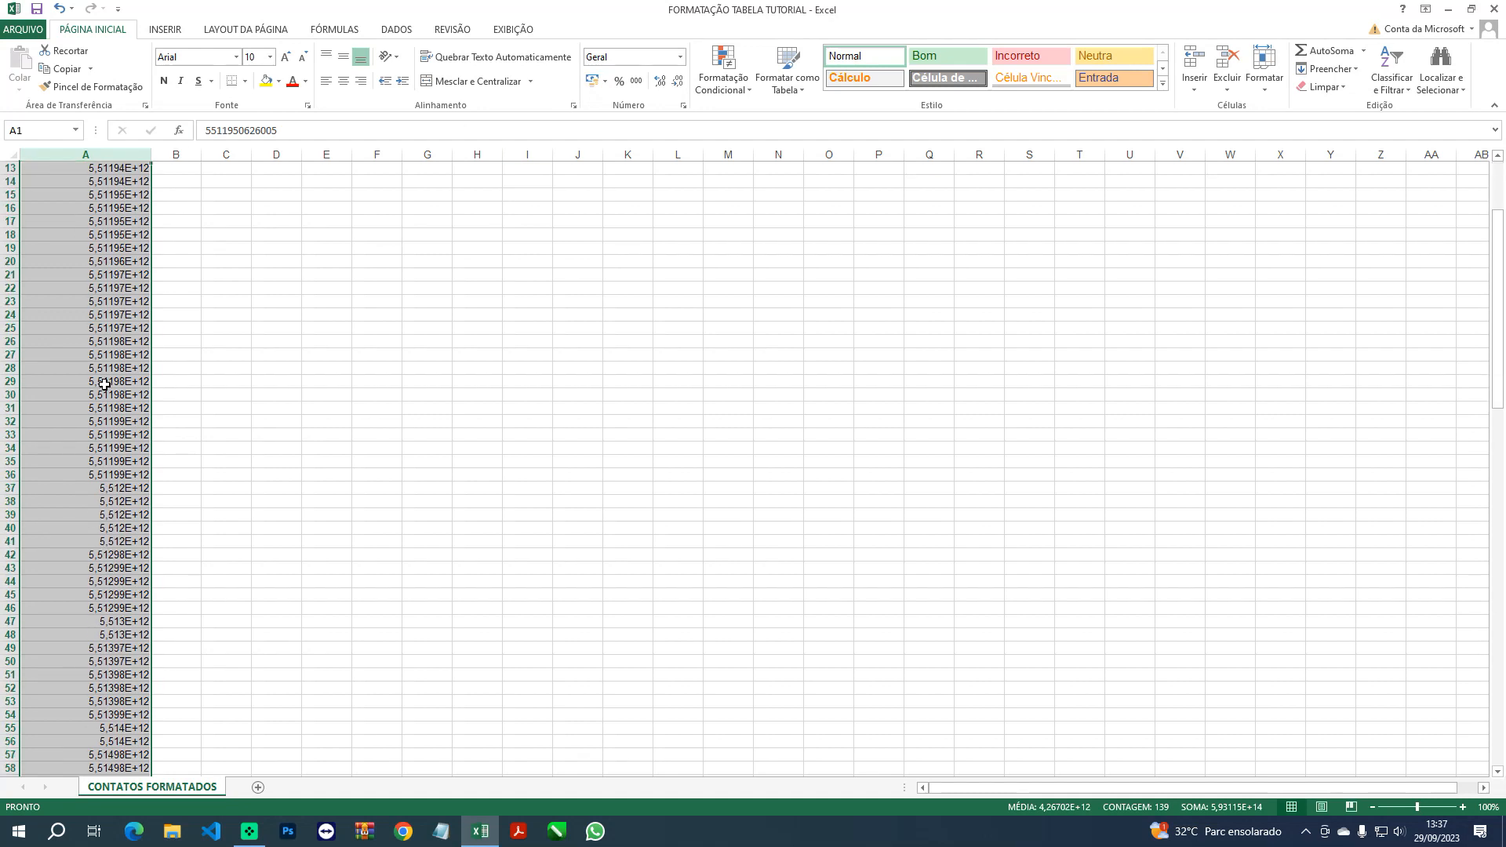
{"action": "scroll", "coordinate": [106, 361], "scroll_direction": "up", "scroll_amount": 4}
{"action": "left_click", "coordinate": [680, 57]}
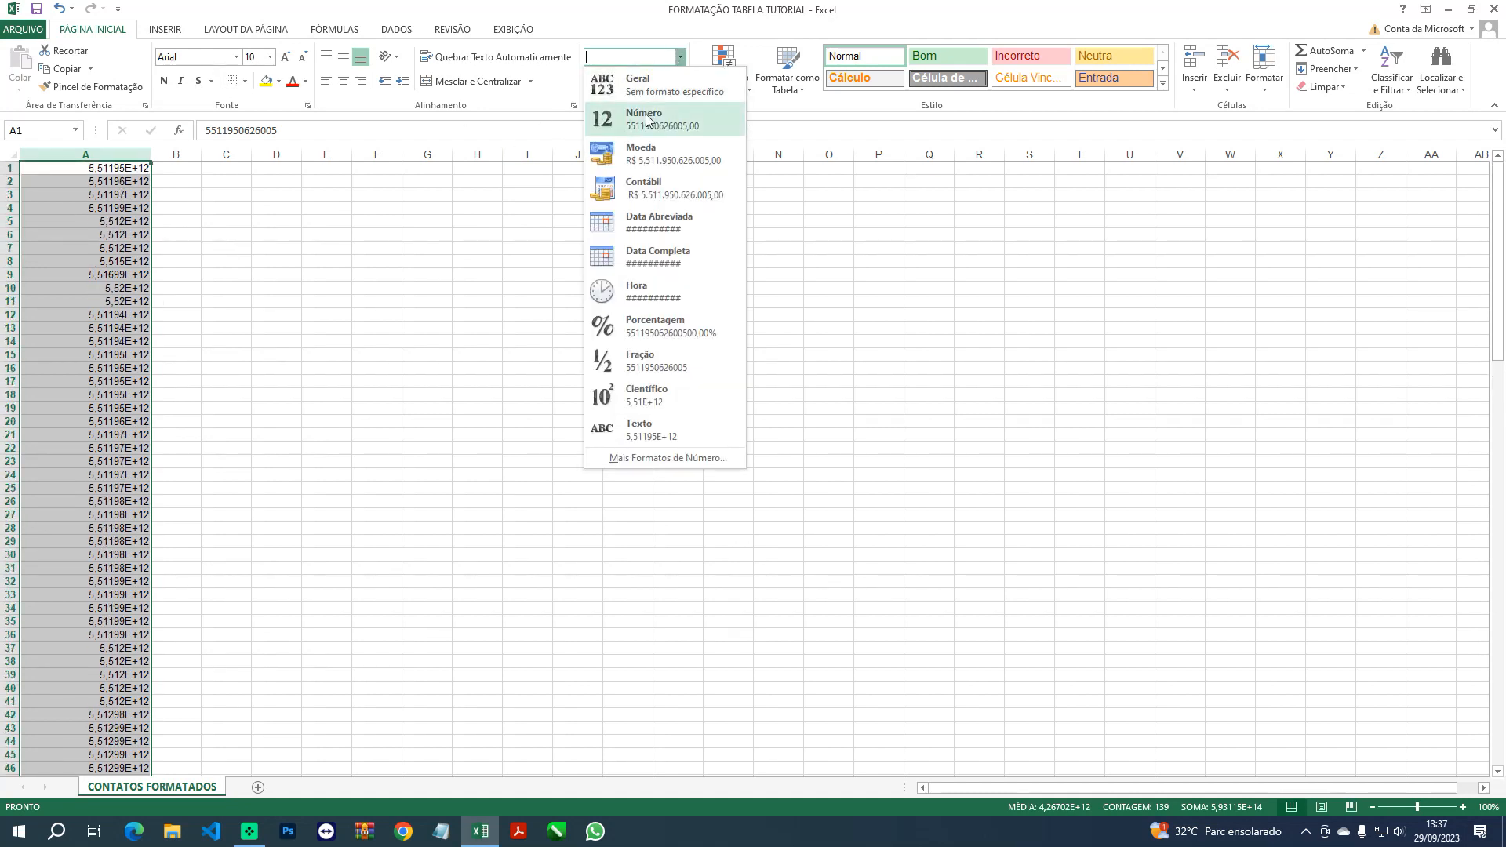
{"action": "left_click", "coordinate": [651, 119]}
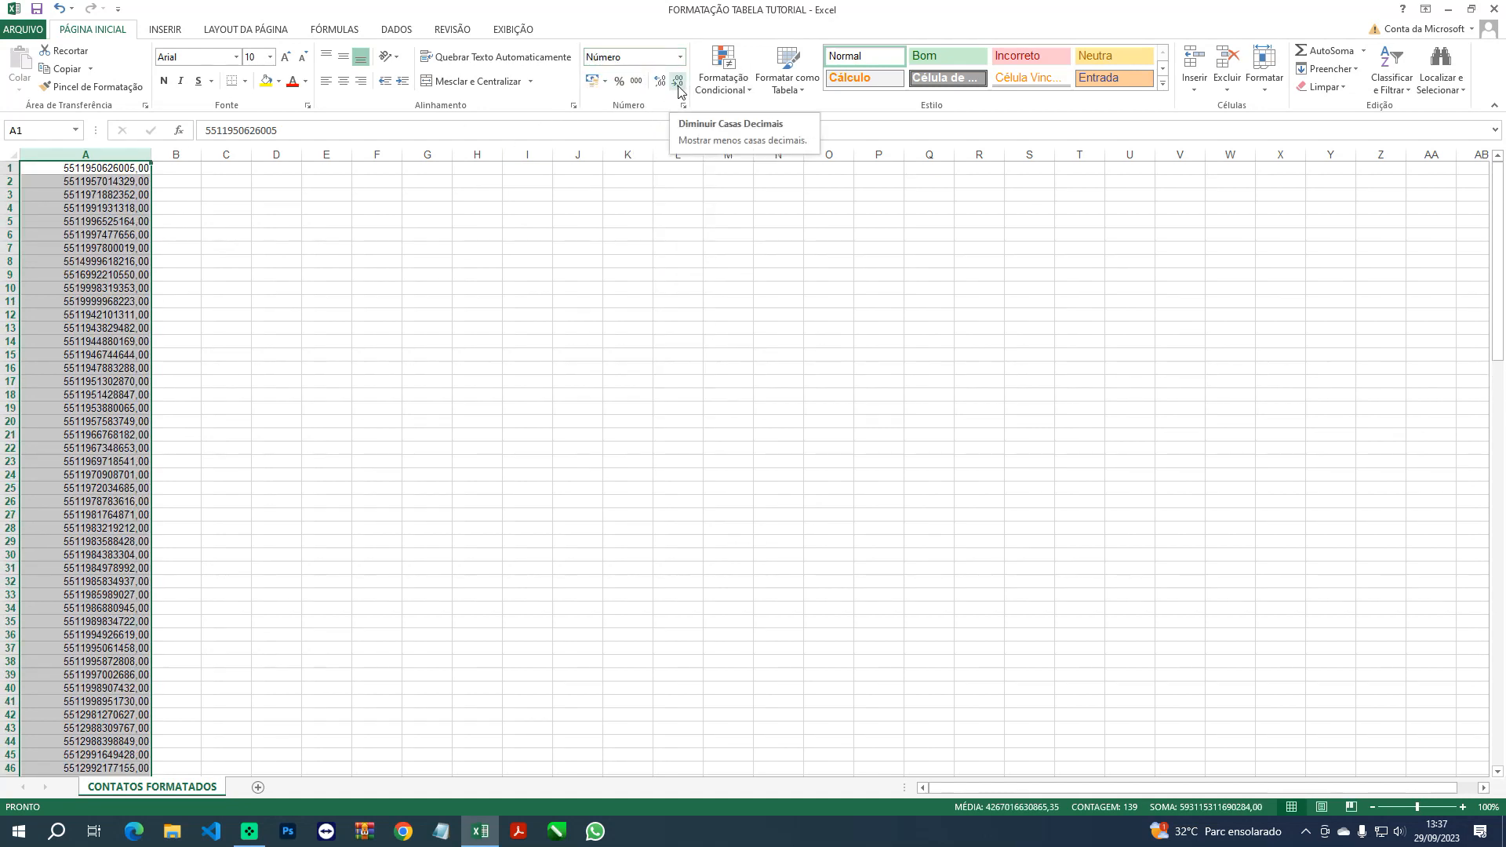
{"action": "left_click", "coordinate": [678, 82]}
{"action": "left_click", "coordinate": [678, 82]}
{"action": "left_click", "coordinate": [477, 233]}
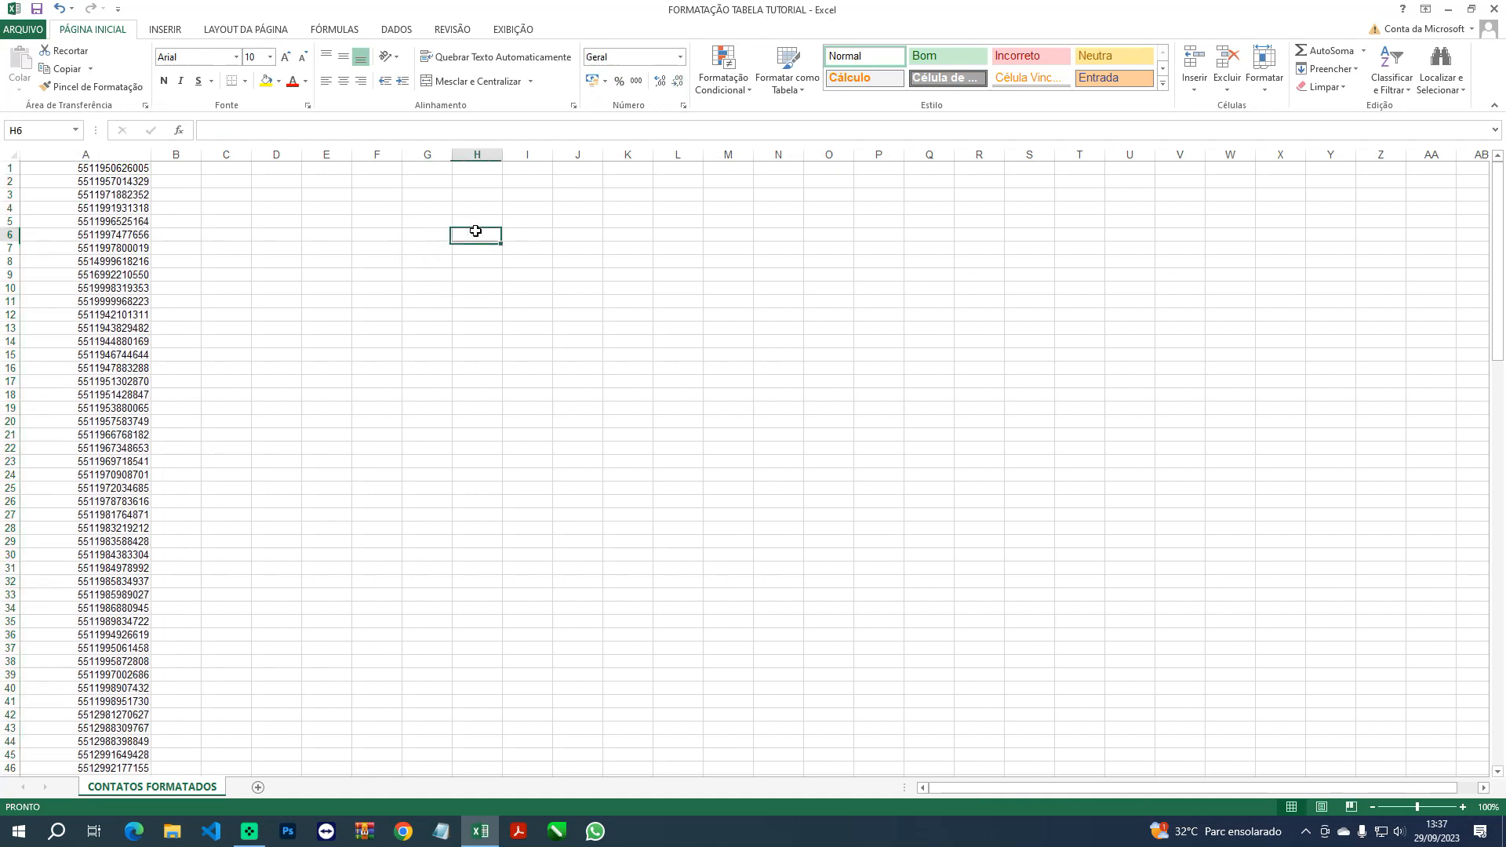
{"action": "left_click", "coordinate": [138, 170]}
{"action": "left_click_drag", "start_coordinate": [133, 166], "coordinate": [372, 263]}
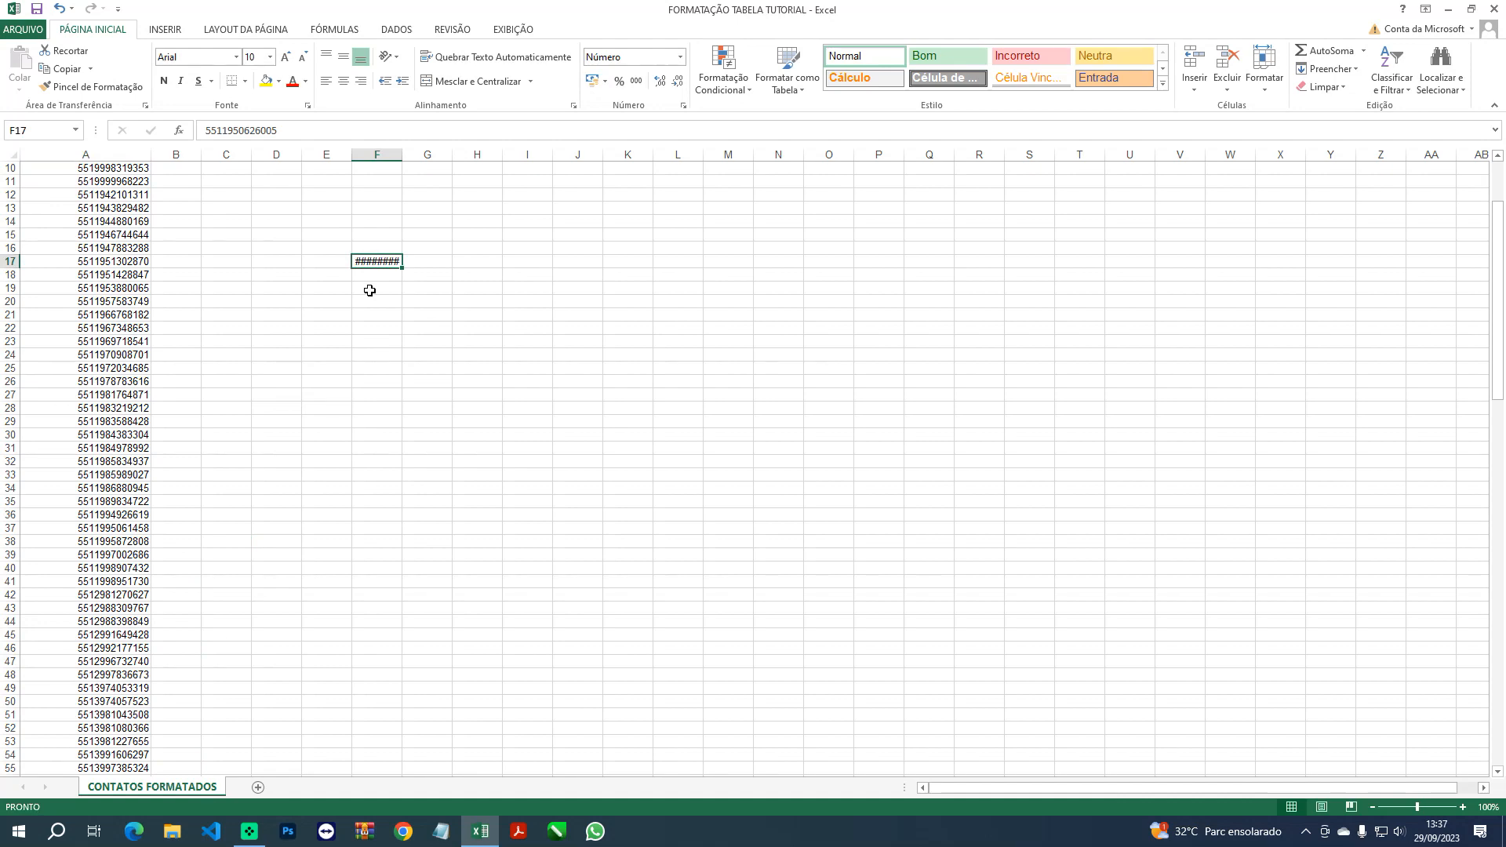
{"action": "key", "text": "ctrl+z"}
Review the formatted numbers throughout column A
{"action": "scroll", "coordinate": [124, 343], "scroll_direction": "down", "scroll_amount": 20}
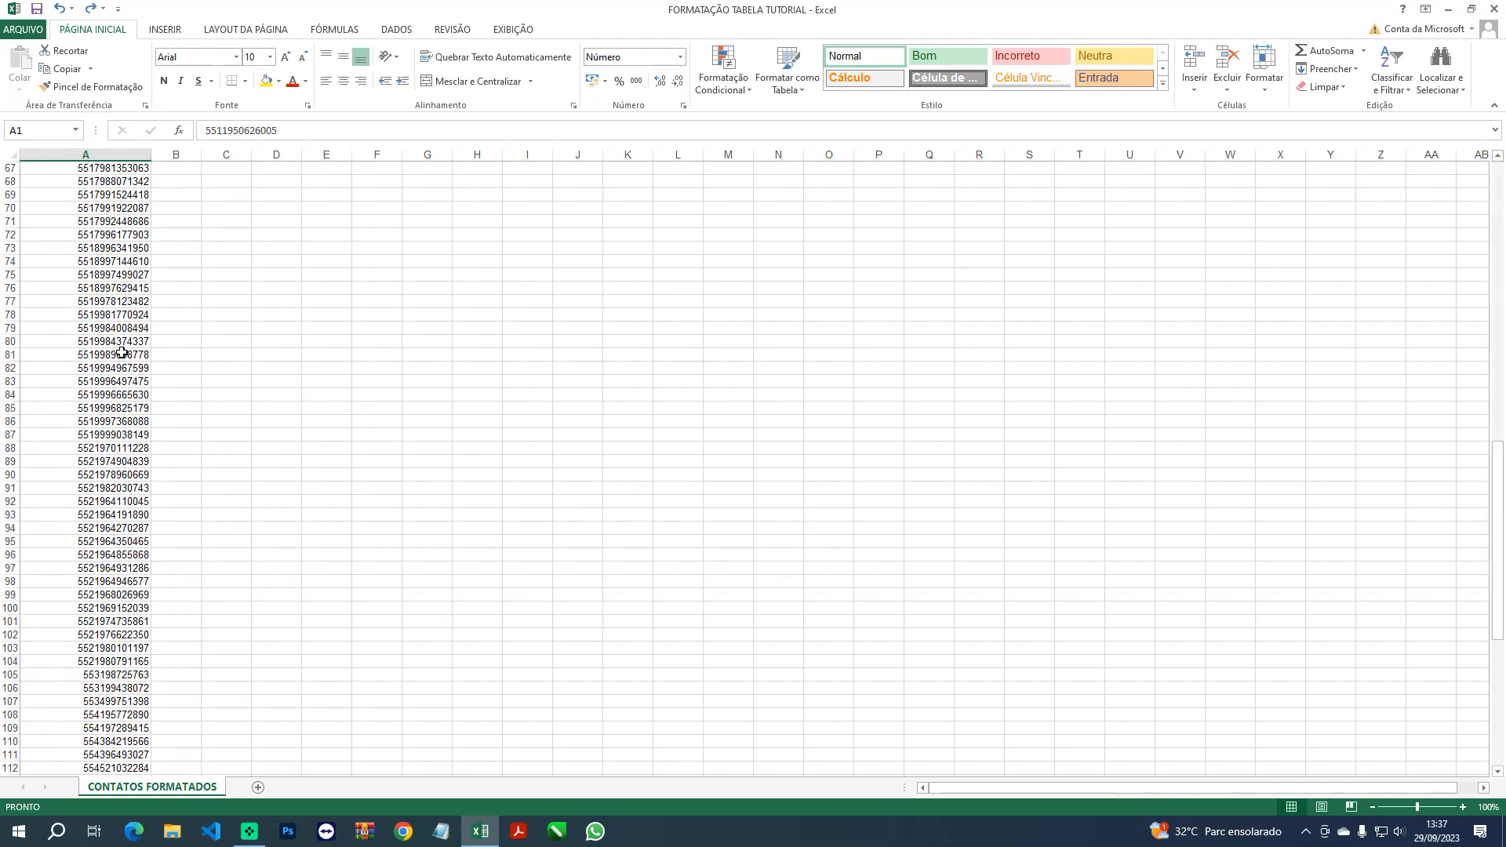
{"action": "scroll", "coordinate": [118, 352], "scroll_direction": "up", "scroll_amount": 20}
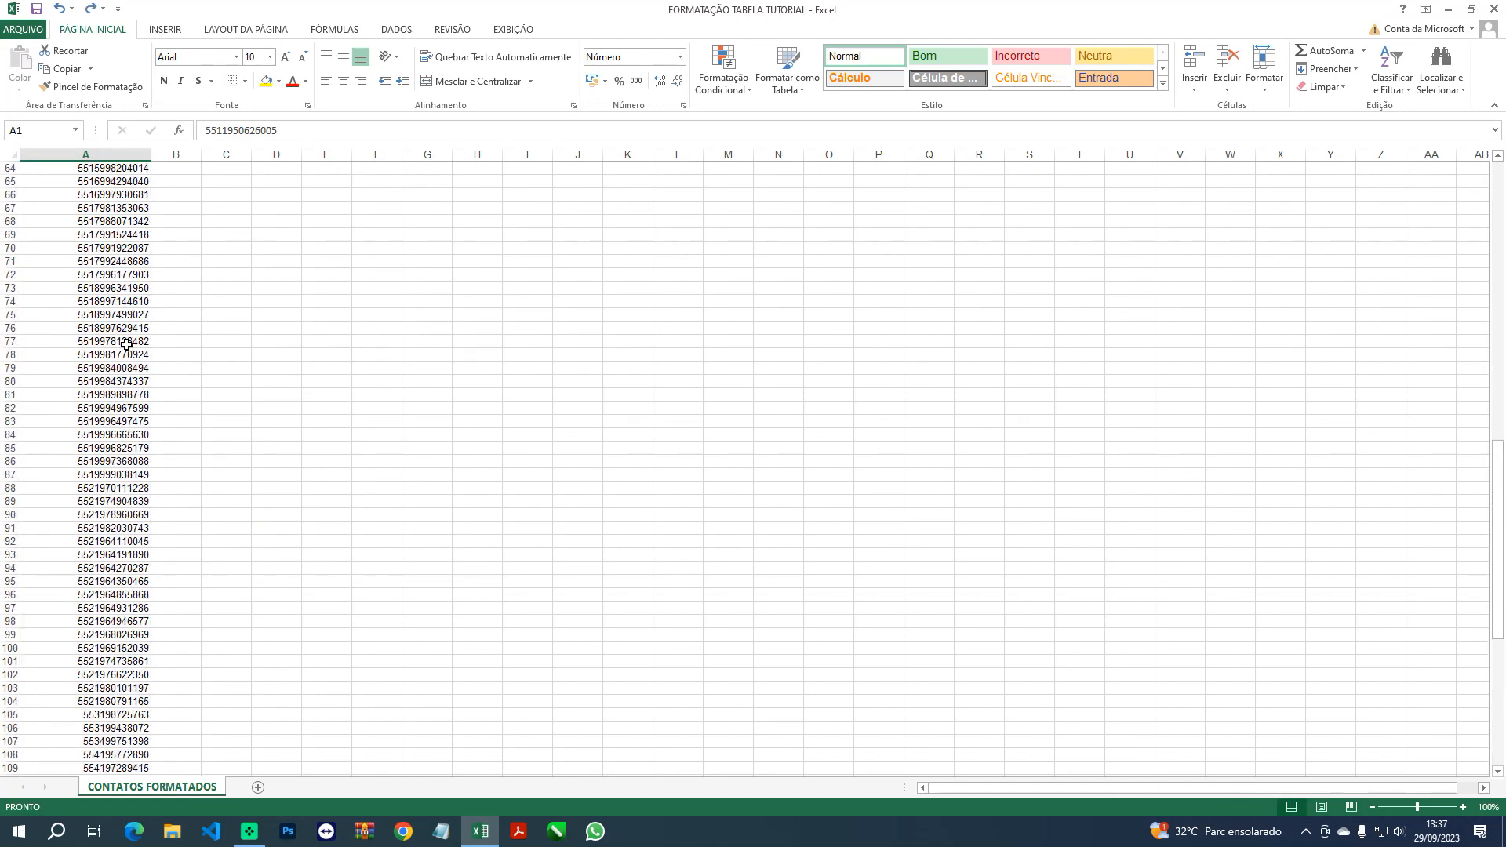
{"action": "scroll", "coordinate": [125, 332], "scroll_direction": "up", "scroll_amount": 8}
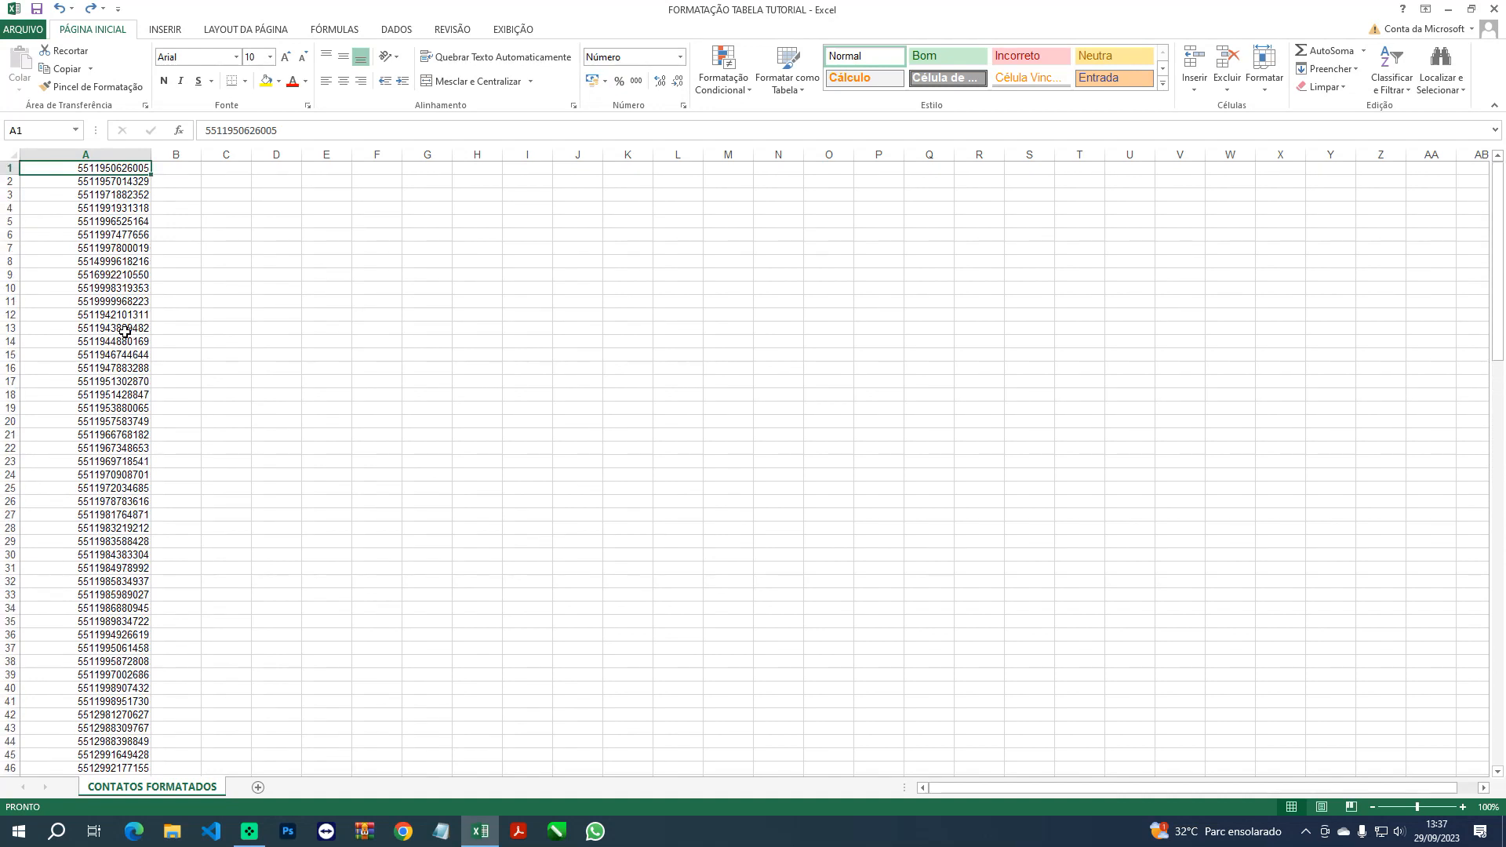